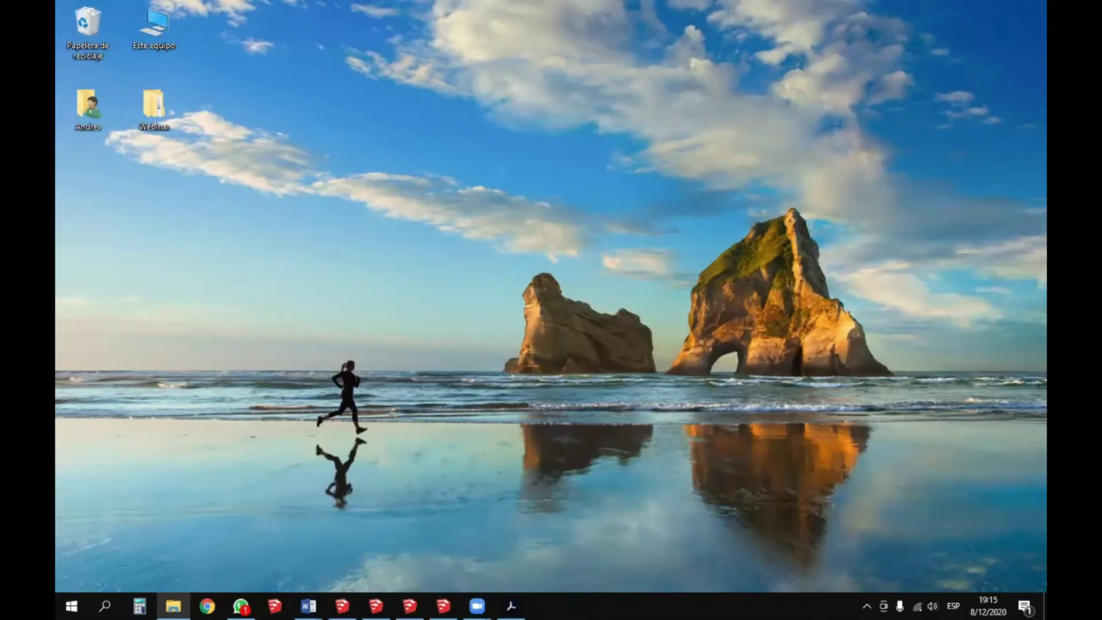
- Switch to the SketchUp window containing the Ejercicio Final.skp kitchen model
{"action": "mouse_move", "coordinate": [338, 597]}
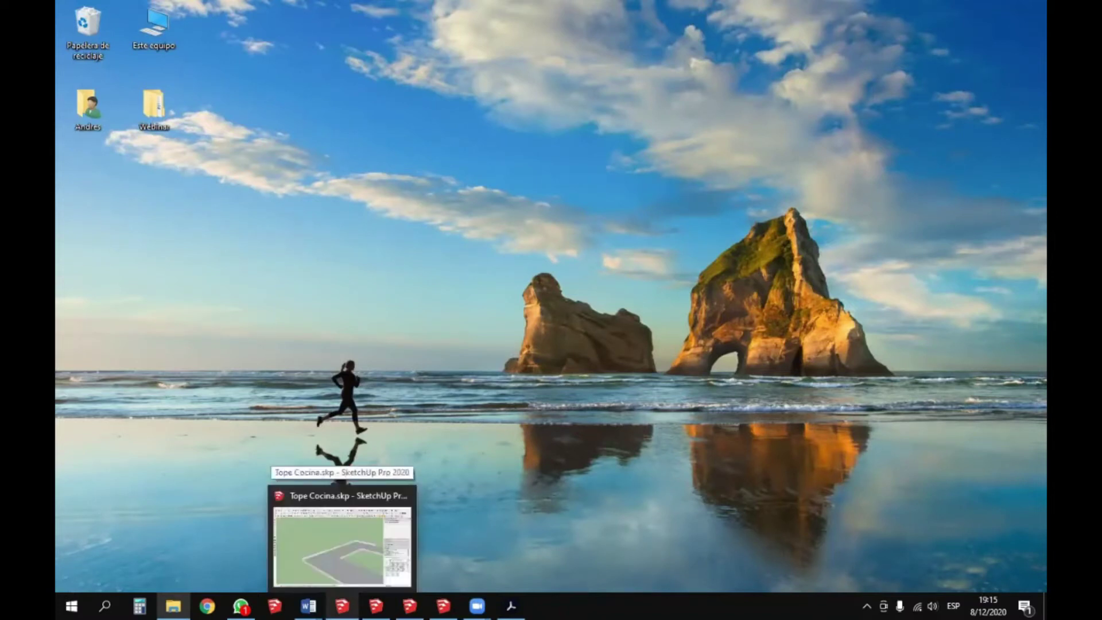
{"action": "mouse_move", "coordinate": [376, 600]}
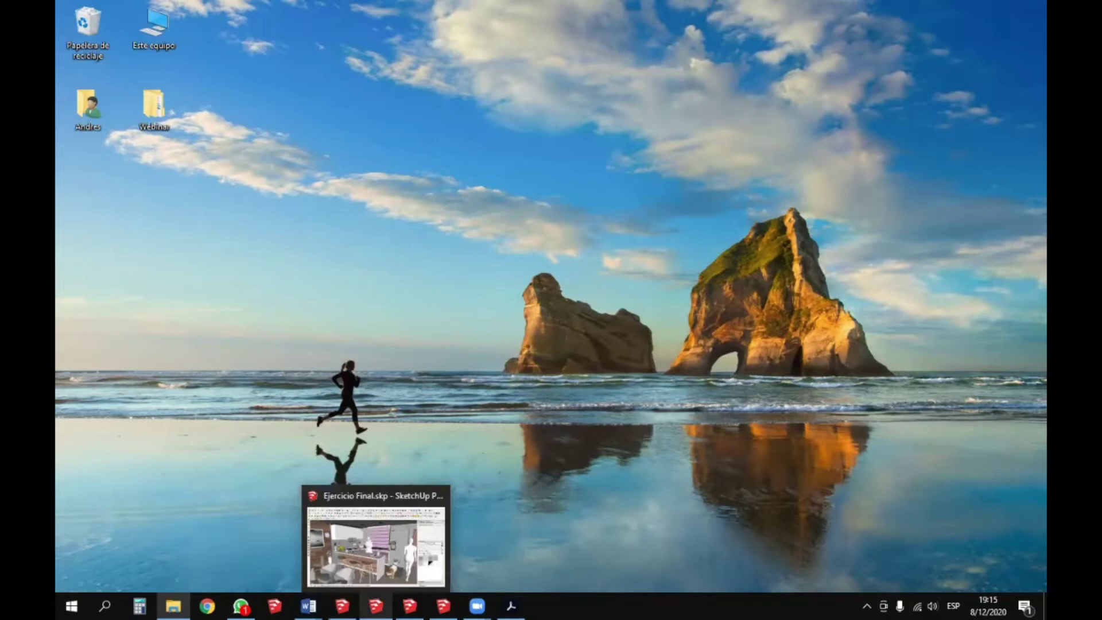
{"action": "left_click", "coordinate": [376, 606]}
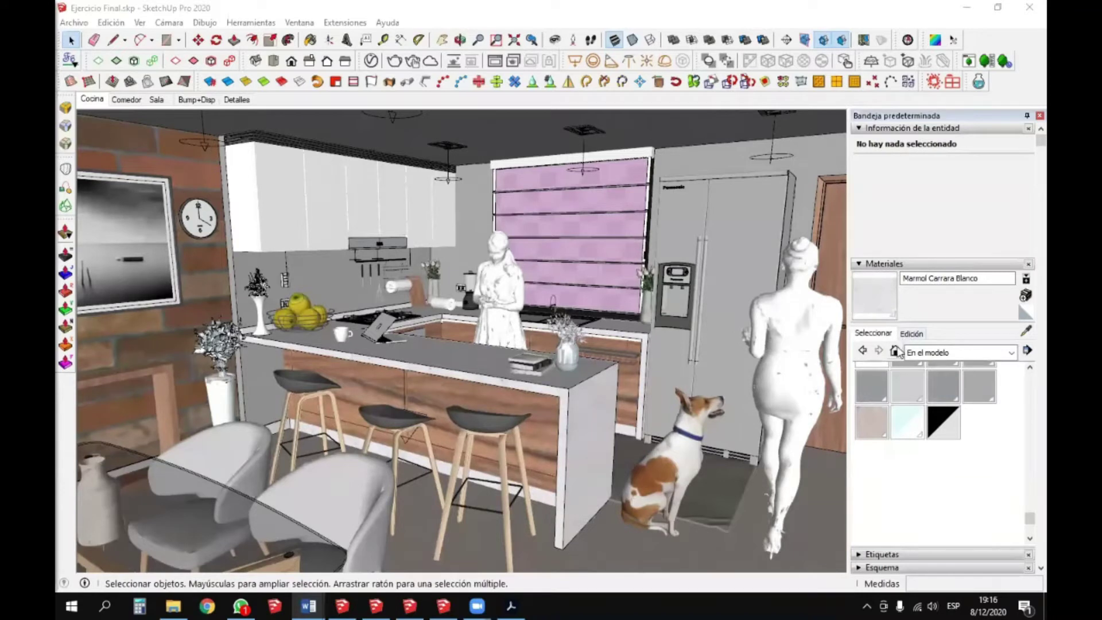
- List the materials used in the model and open the edit settings of the green speckled material
{"action": "left_click", "coordinate": [898, 348]}
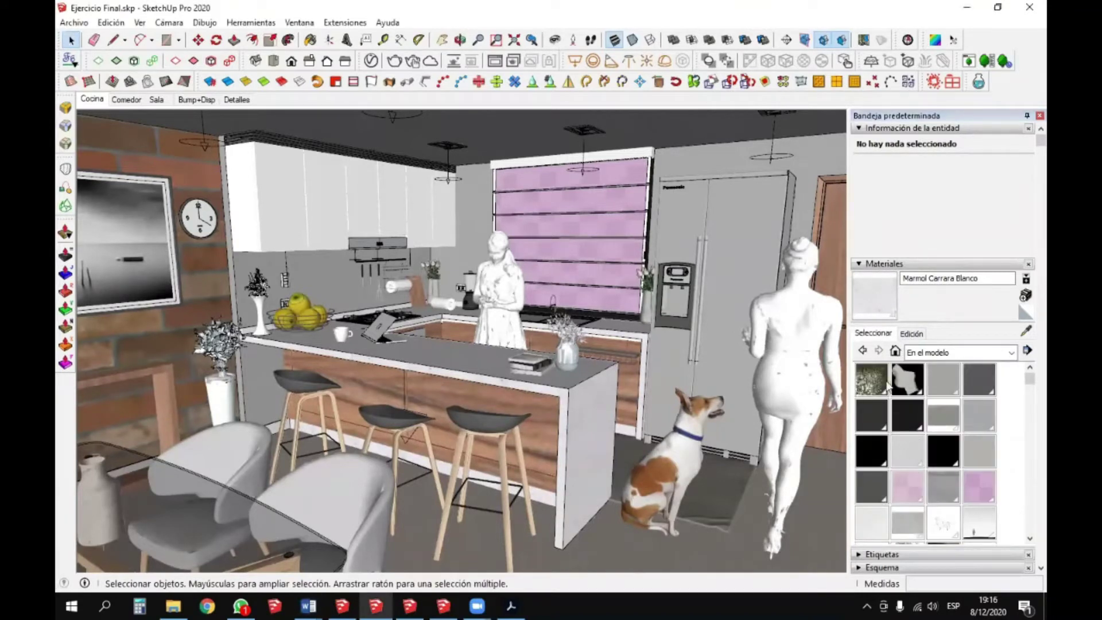
{"action": "left_click", "coordinate": [840, 363]}
{"action": "left_click", "coordinate": [877, 378]}
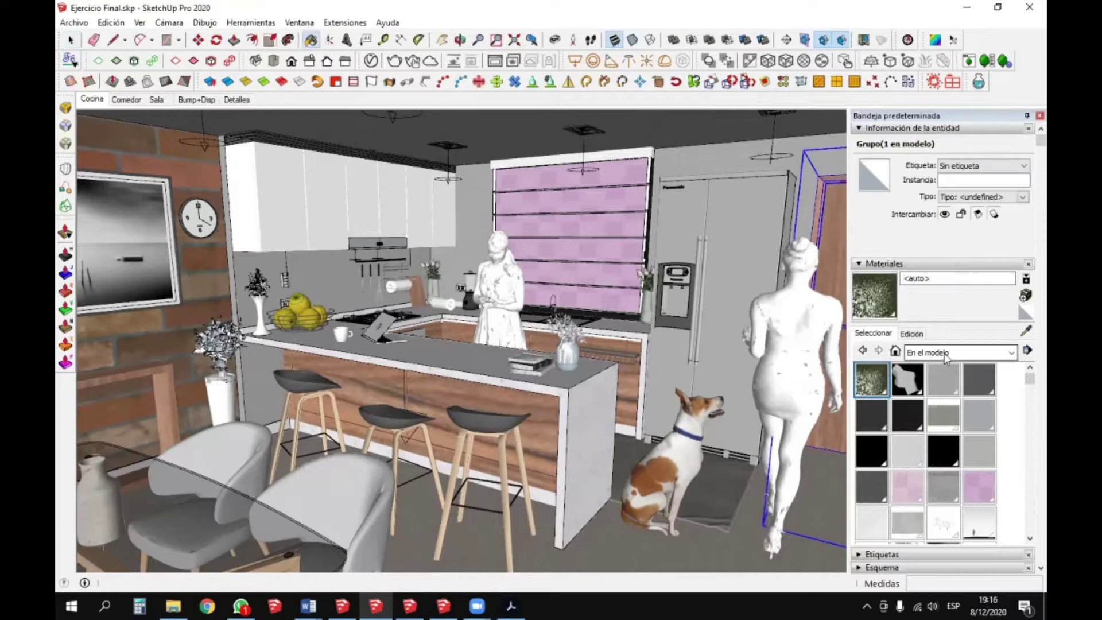
{"action": "left_click", "coordinate": [912, 333]}
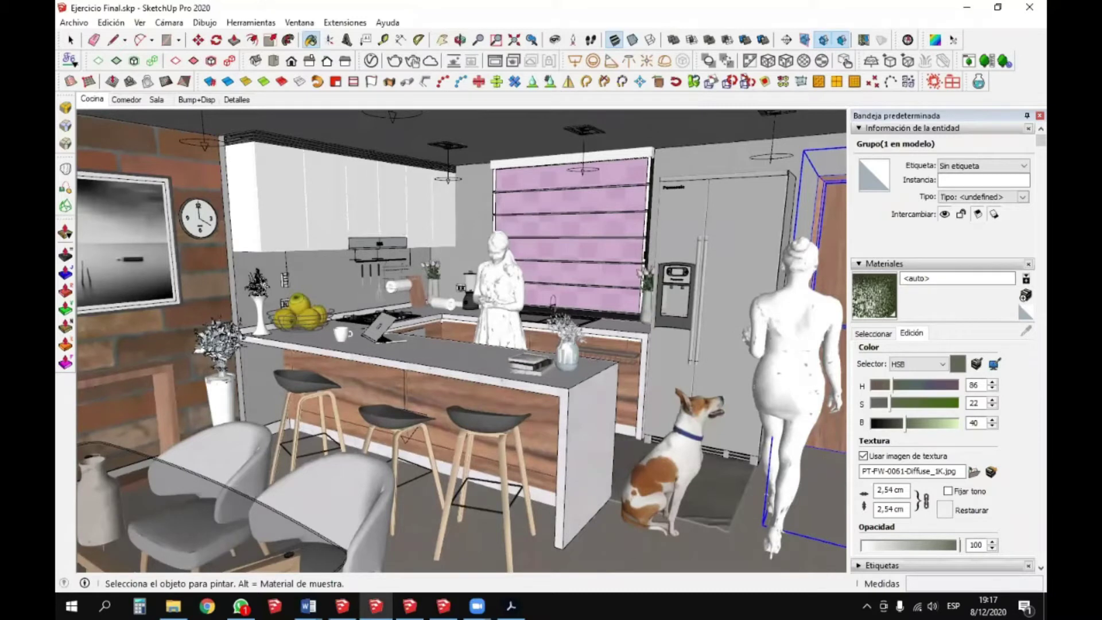
- Sample the wood laminate material from the front of the kitchen island with the Paint Bucket tool
{"action": "left_click", "coordinate": [554, 40]}
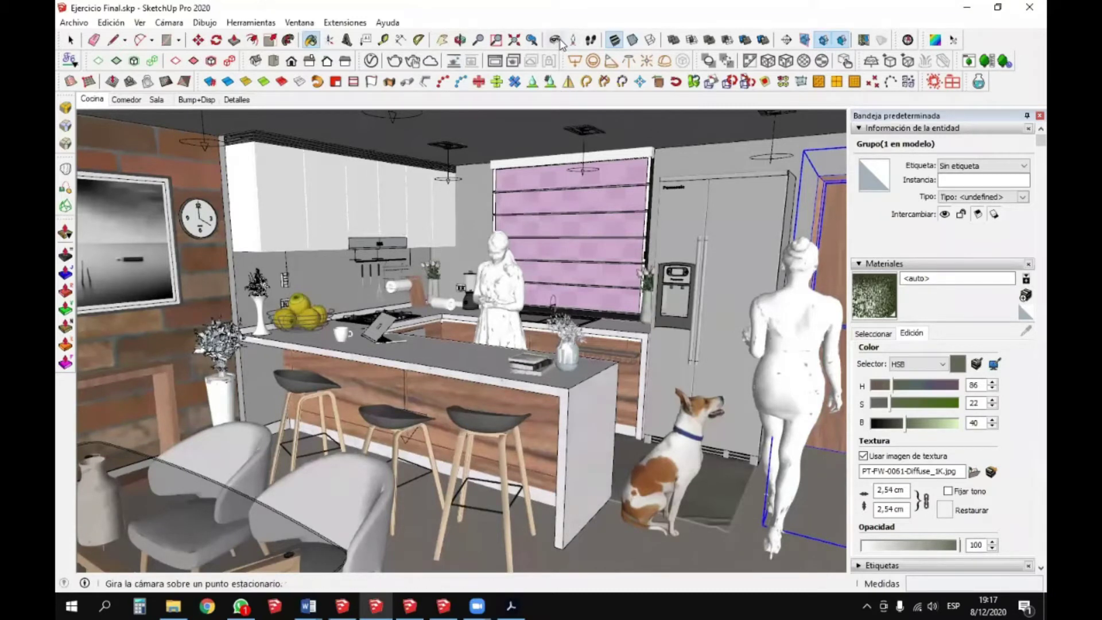
{"action": "left_click_drag", "start_coordinate": [666, 218], "coordinate": [271, 225]}
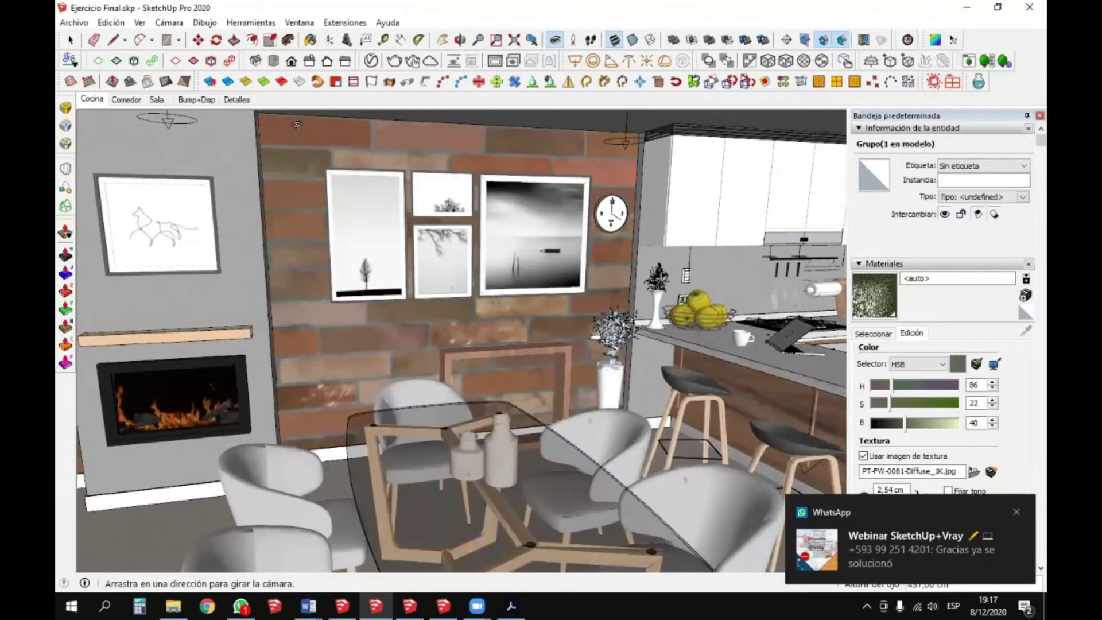
{"action": "scroll", "coordinate": [574, 214], "scroll_direction": "up", "scroll_amount": 3}
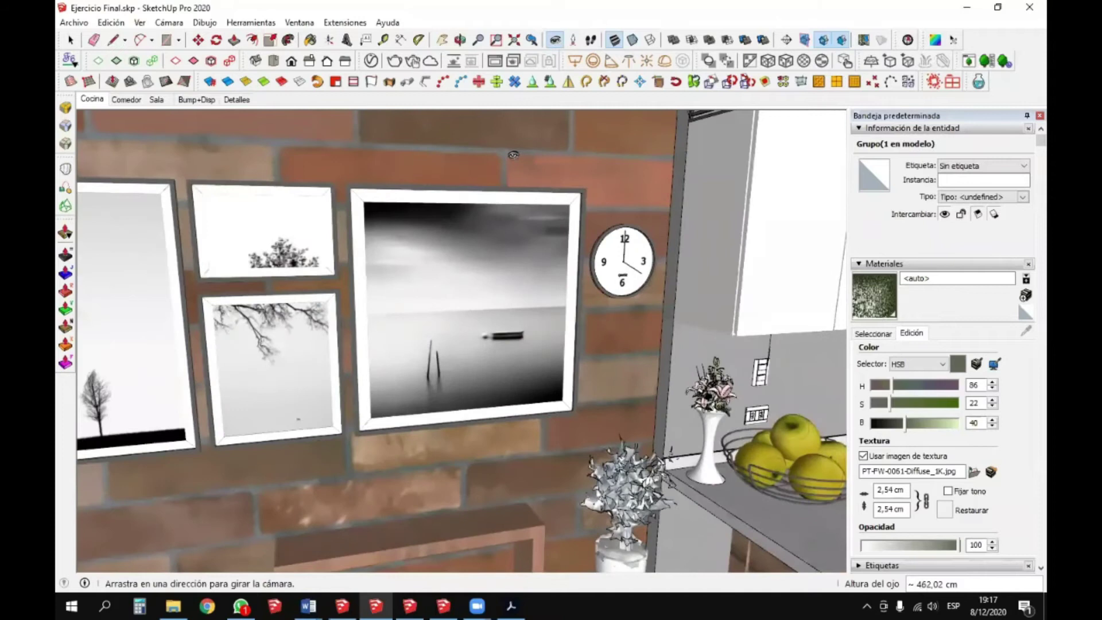
{"action": "scroll", "coordinate": [514, 158], "scroll_direction": "down", "scroll_amount": 3}
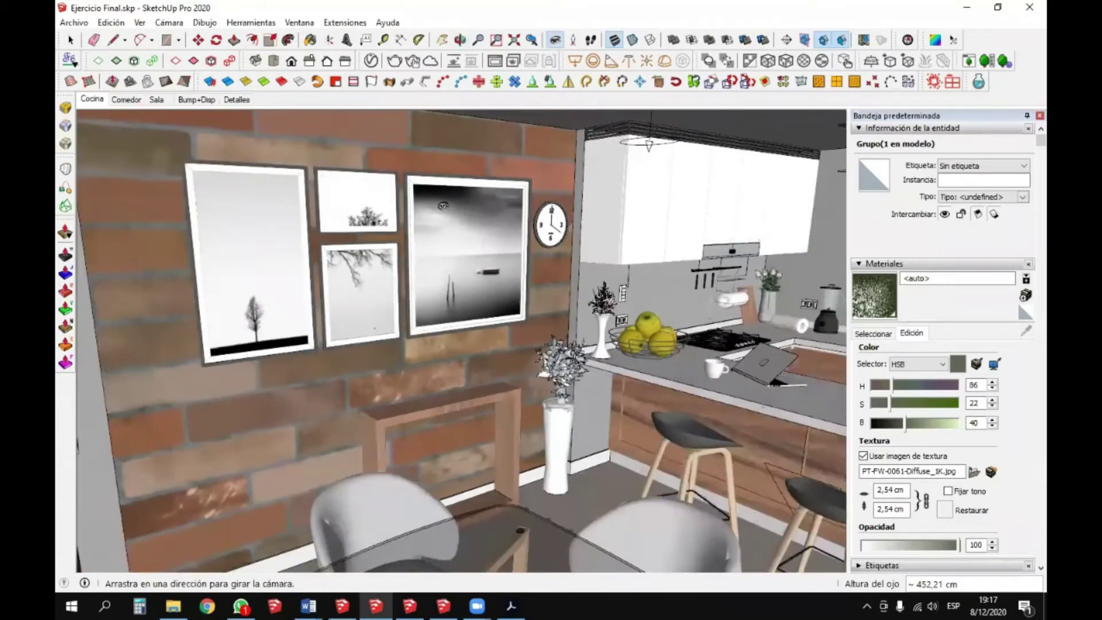
{"action": "left_click", "coordinate": [873, 333]}
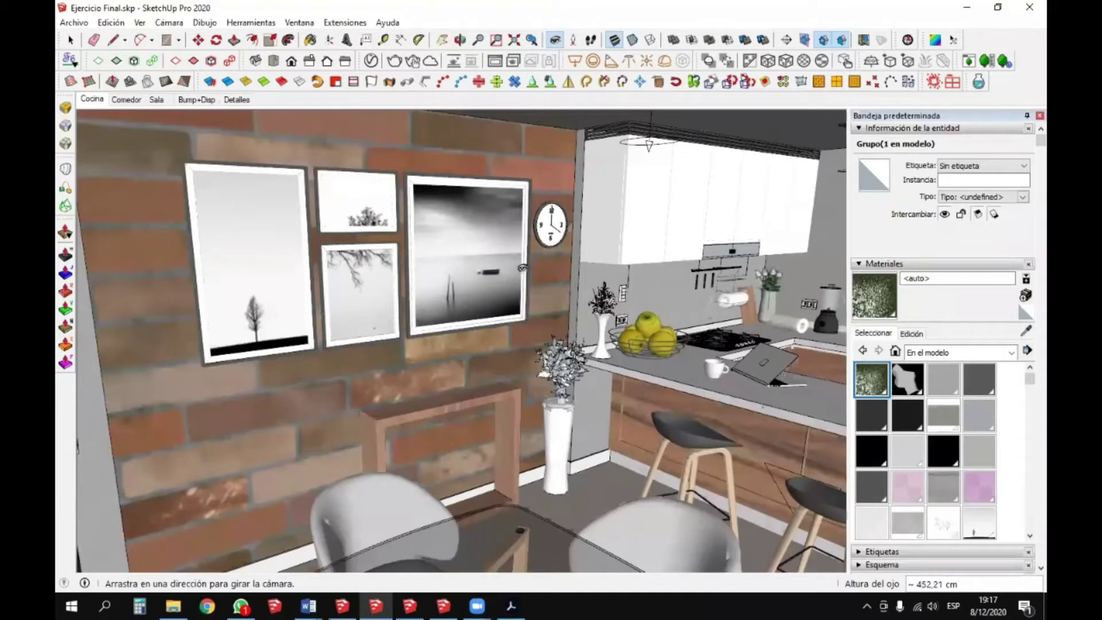
{"action": "key", "text": "b"}
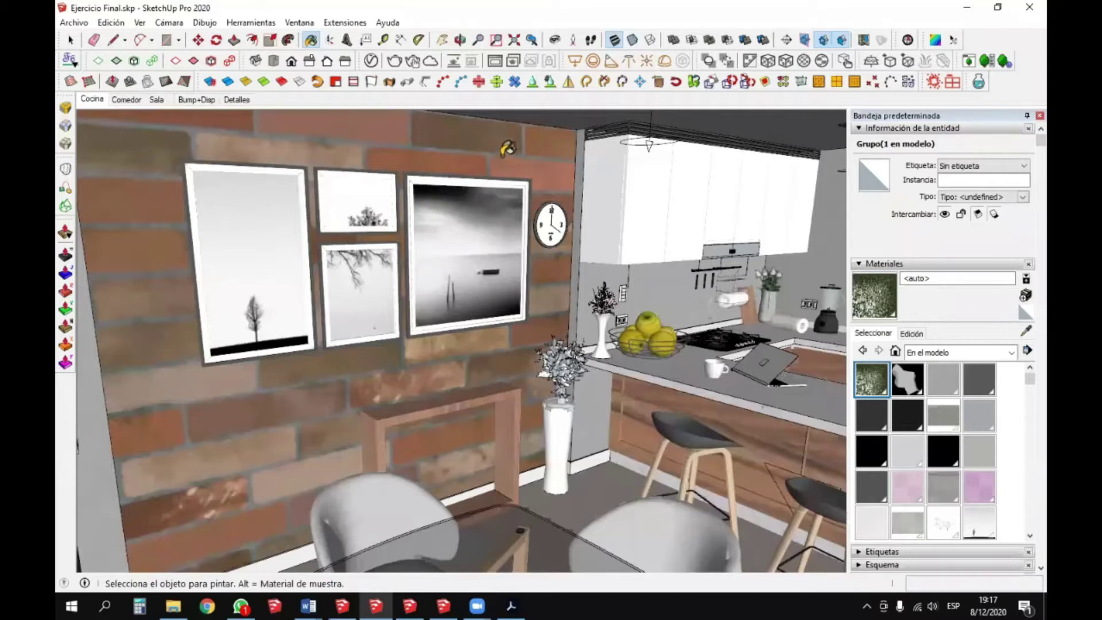
{"action": "key", "text": "alt"}
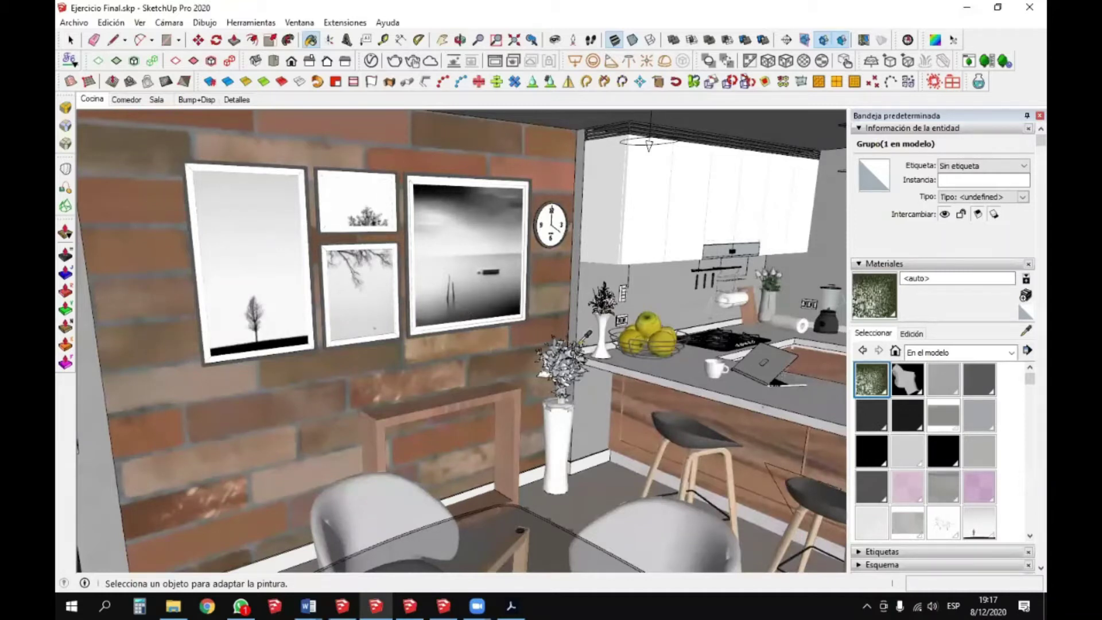
{"action": "left_click", "coordinate": [638, 405]}
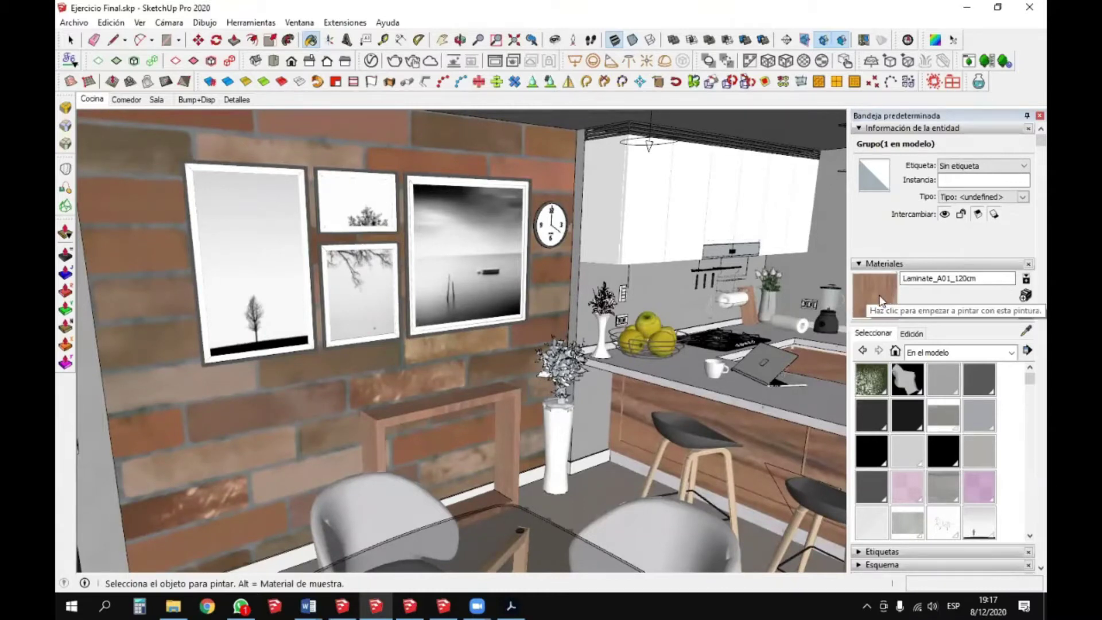
- Sample the brick material from the wall behind the picture frames and select its name
{"action": "key", "text": "alt"}
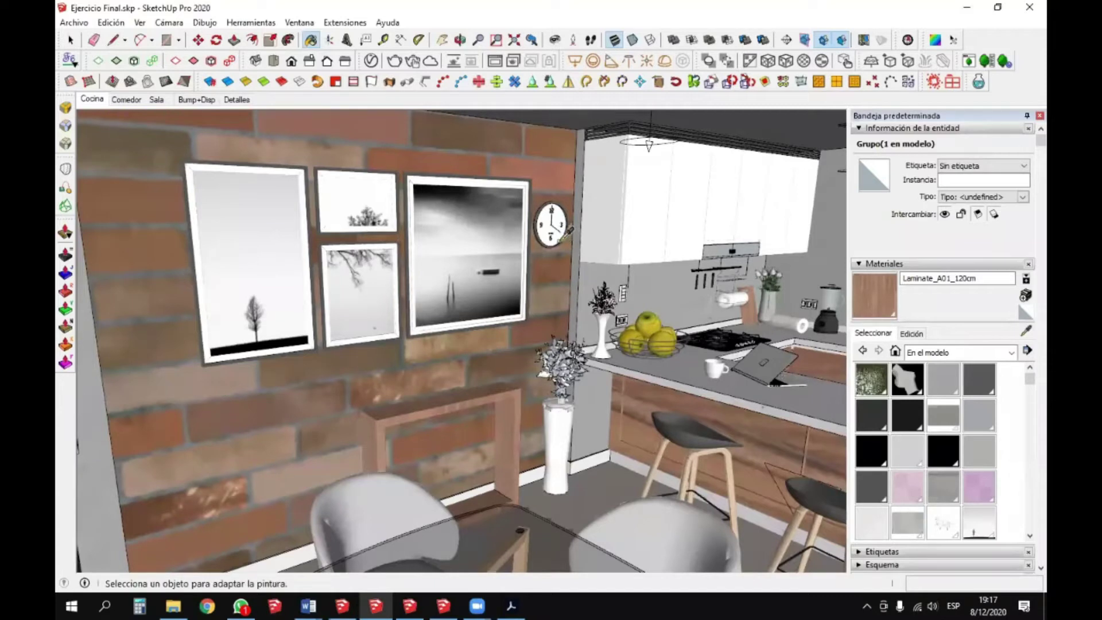
{"action": "left_click", "coordinate": [486, 152]}
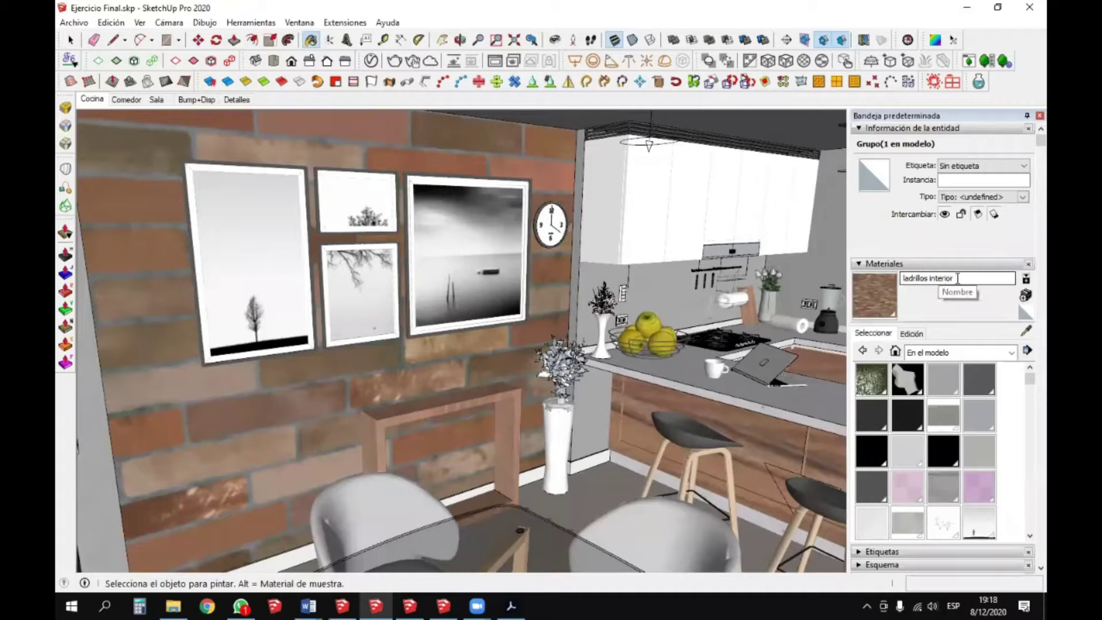
{"action": "left_click", "coordinate": [902, 278]}
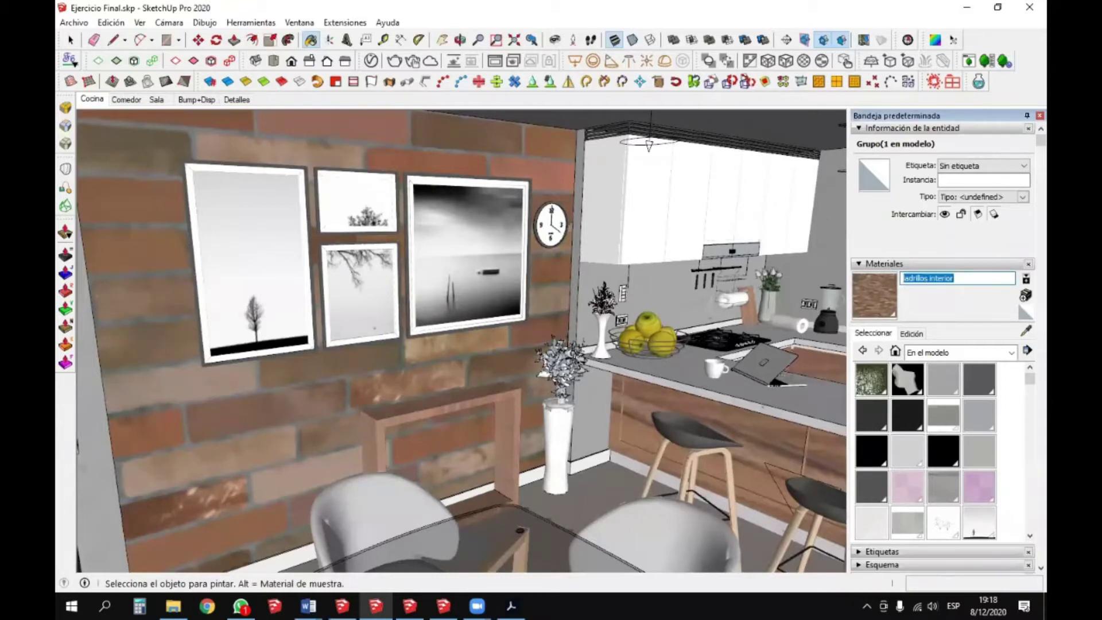
- Set the texture width of the brick material "ladrillos interior" to 80 cm and return to the material list
{"action": "scroll", "coordinate": [481, 129], "scroll_direction": "down", "scroll_amount": 4}
{"action": "scroll", "coordinate": [367, 161], "scroll_direction": "up", "scroll_amount": 1}
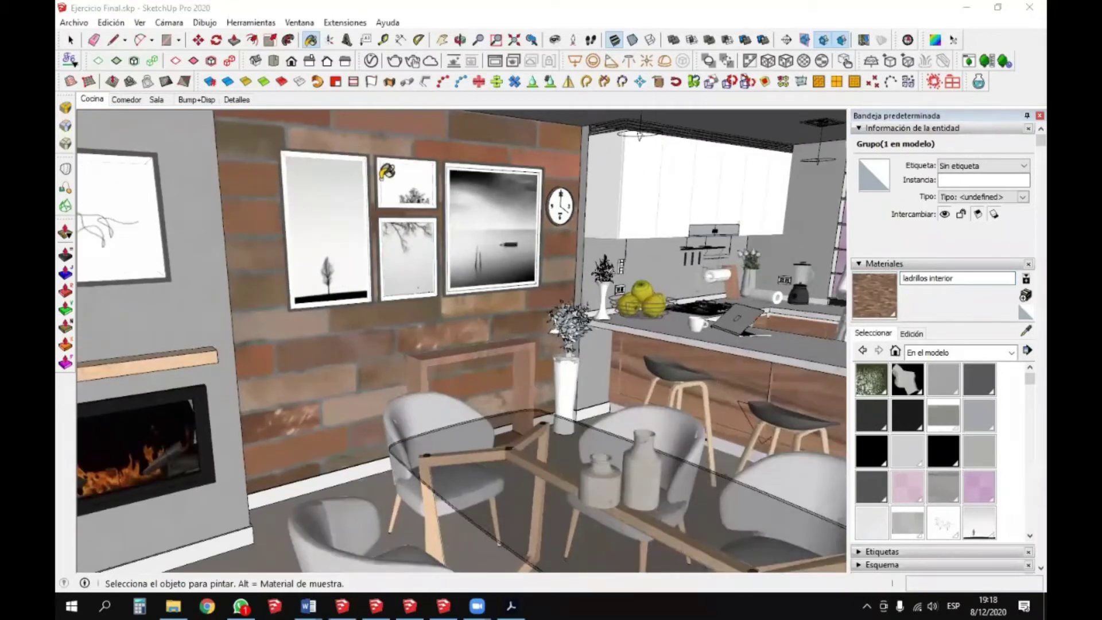
{"action": "scroll", "coordinate": [453, 184], "scroll_direction": "up", "scroll_amount": 2}
{"action": "scroll", "coordinate": [503, 215], "scroll_direction": "up", "scroll_amount": 2}
{"action": "middle_click_drag", "start_coordinate": [503, 215], "coordinate": [573, 230]}
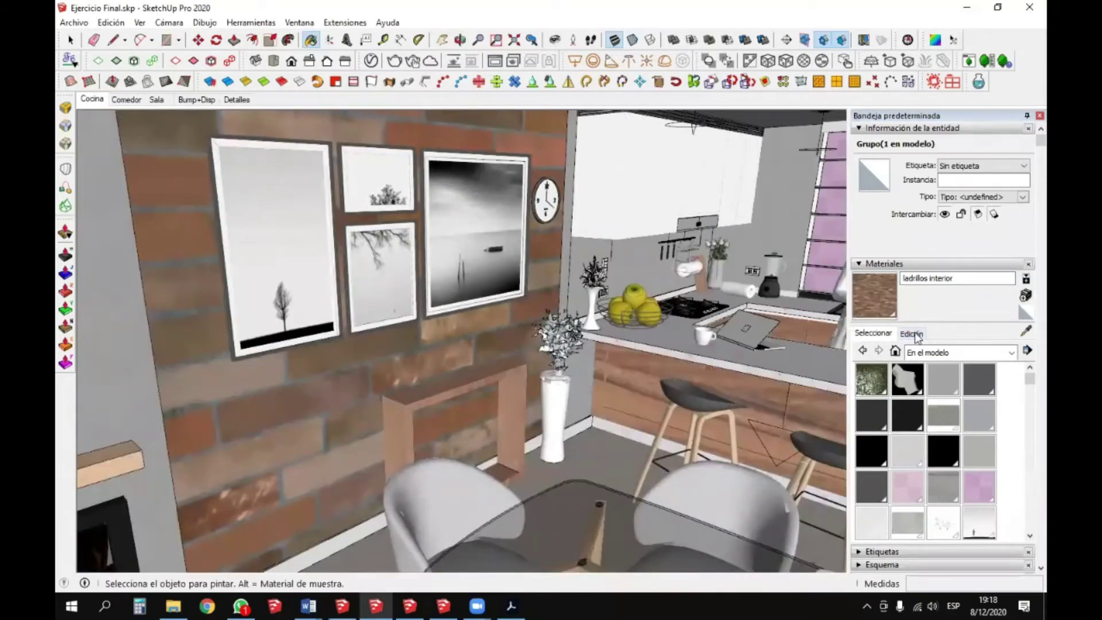
{"action": "left_click", "coordinate": [912, 334]}
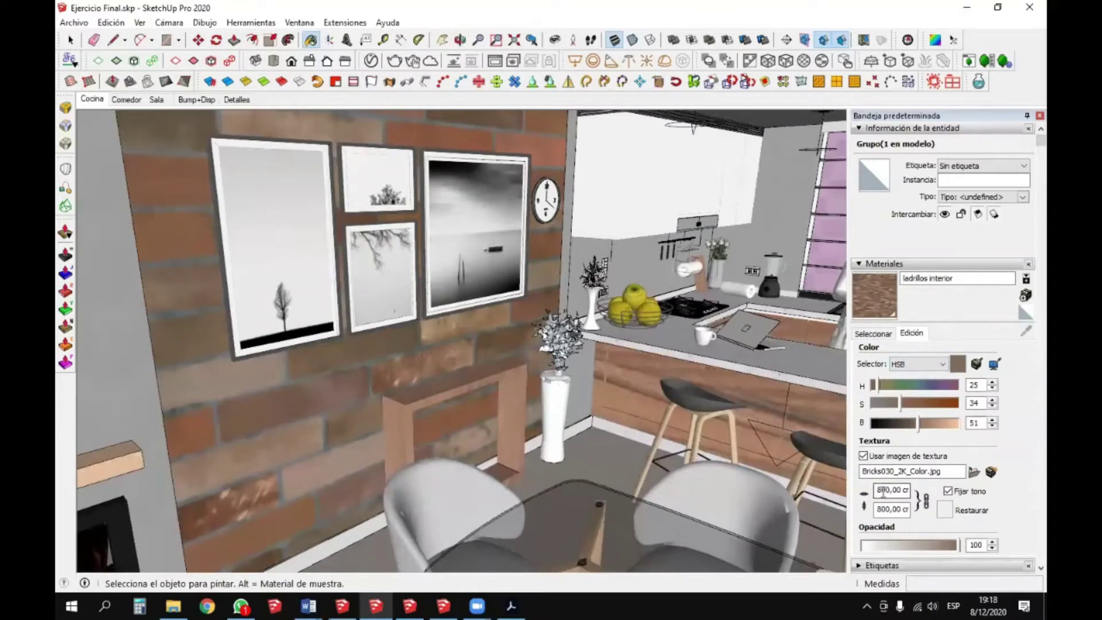
{"action": "left_click_drag", "start_coordinate": [878, 489], "coordinate": [911, 492]}
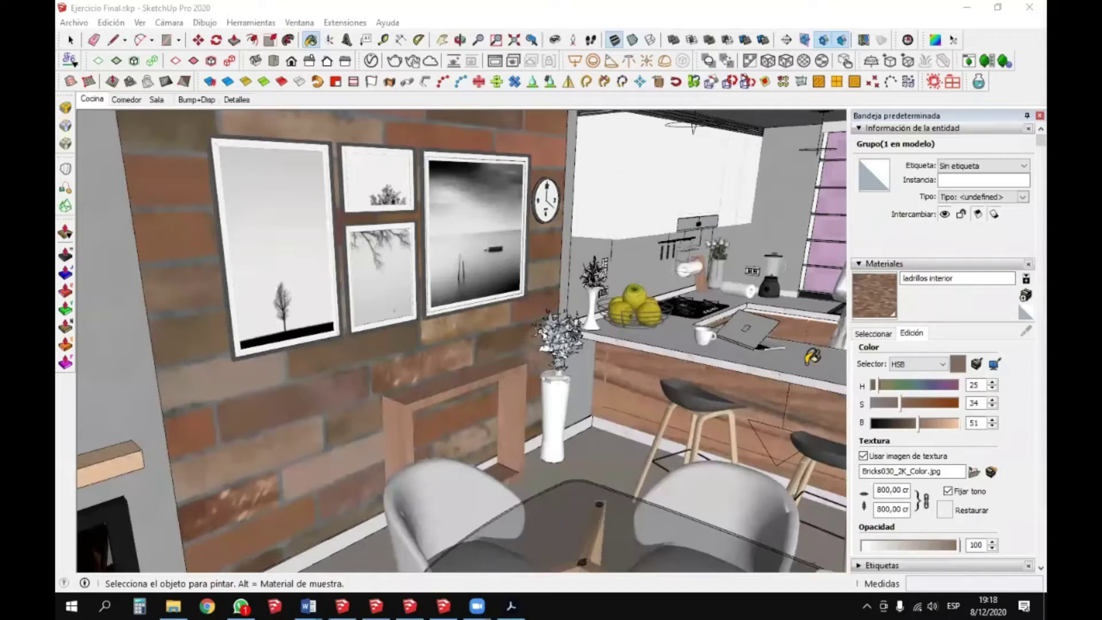
{"action": "middle_click_drag", "start_coordinate": [404, 182], "coordinate": [379, 169]}
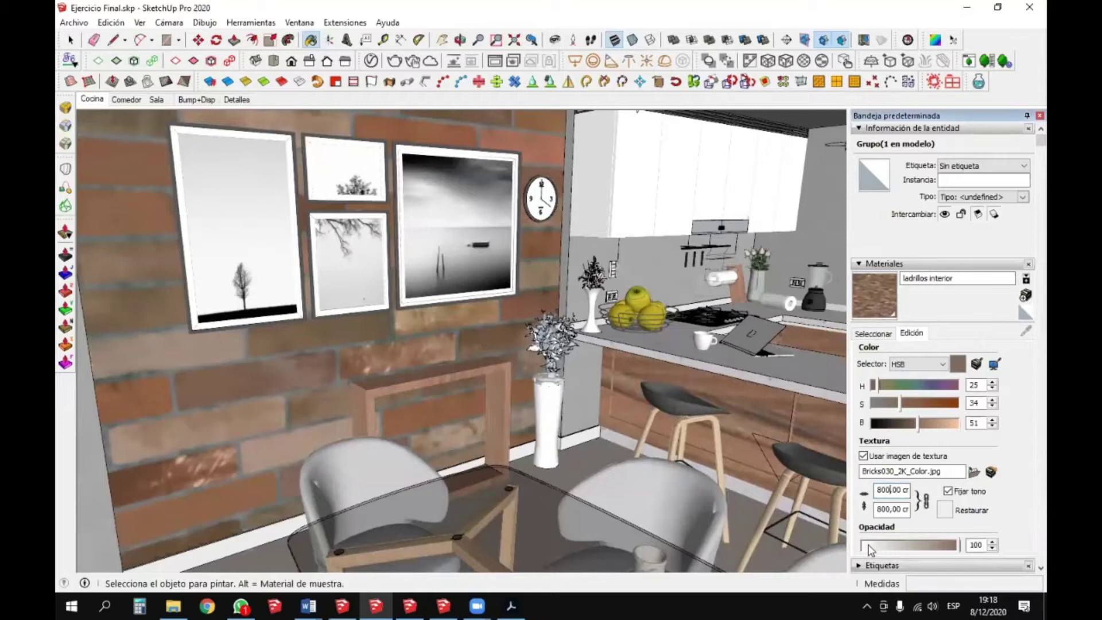
{"action": "key", "text": "BackSpace"}
{"action": "key", "text": "Return"}
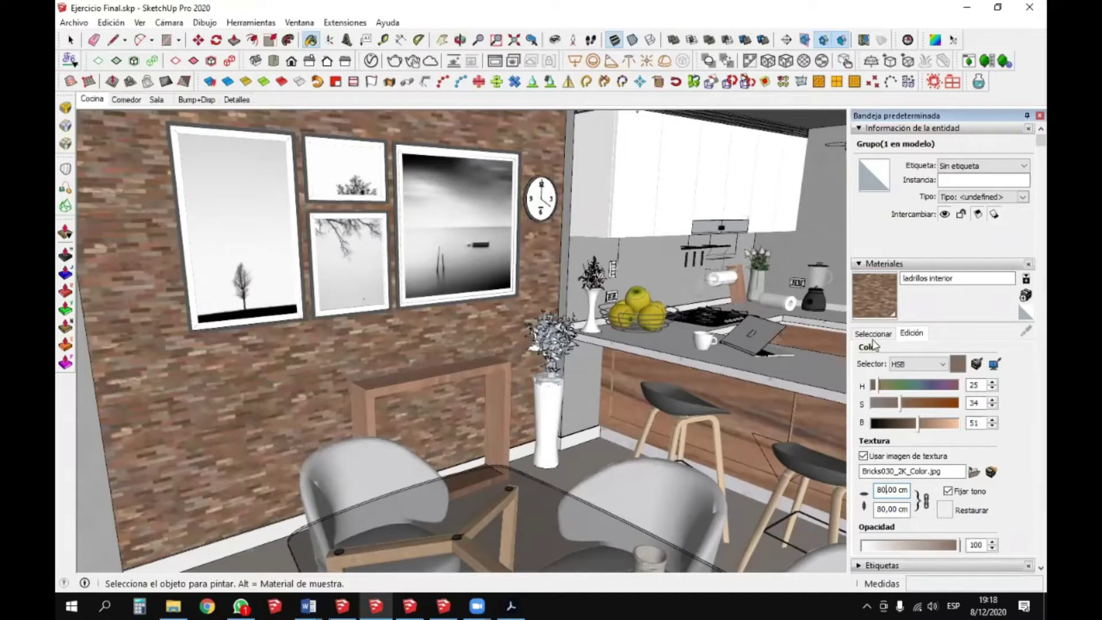
{"action": "left_click", "coordinate": [872, 333]}
- Switch to the Chrome browser and search Google for "tamaño de ladrillo"
{"action": "scroll", "coordinate": [476, 332], "scroll_direction": "up", "scroll_amount": 6}
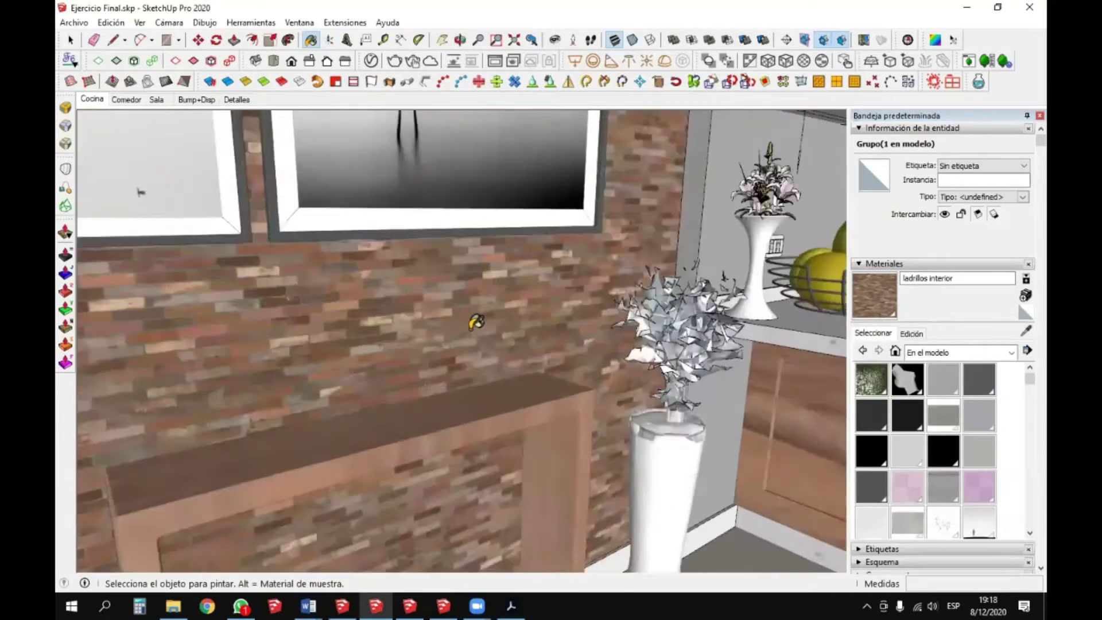
{"action": "scroll", "coordinate": [476, 322], "scroll_direction": "up", "scroll_amount": 2}
{"action": "scroll", "coordinate": [585, 304], "scroll_direction": "down", "scroll_amount": 3}
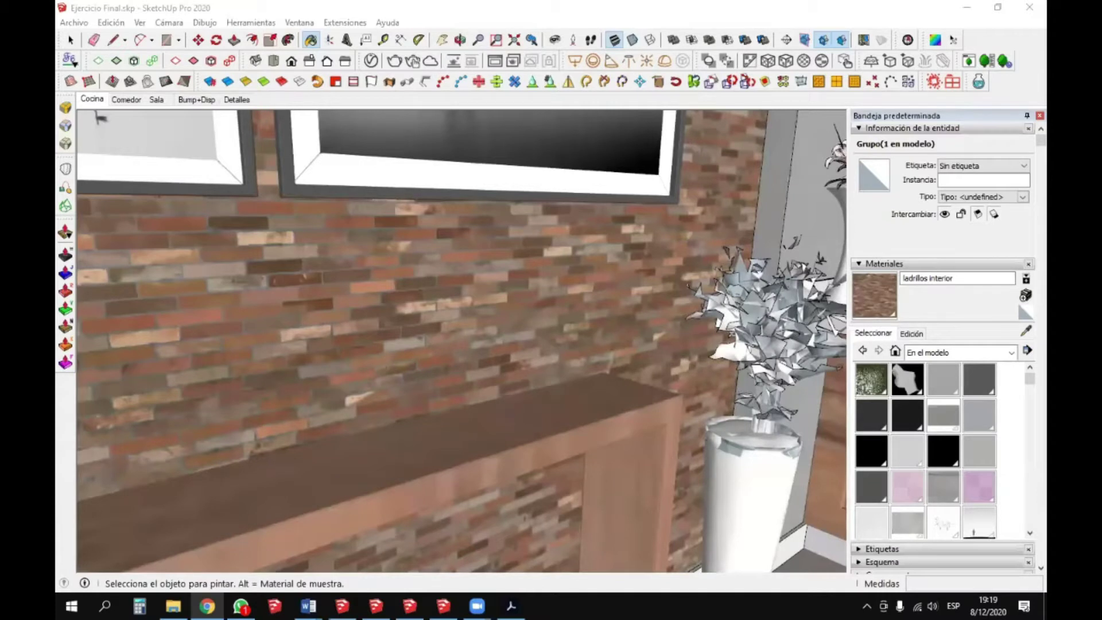
{"action": "key", "text": "alt+Tab"}
{"action": "type", "text": "tamaño"}
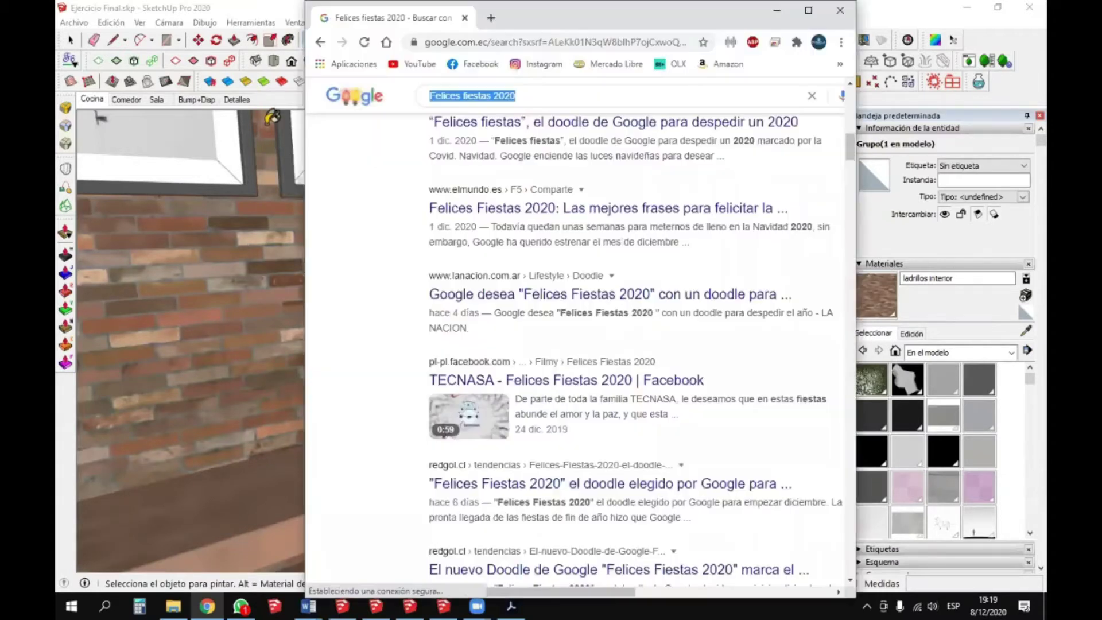
{"action": "type", "text": " de ladrill"}
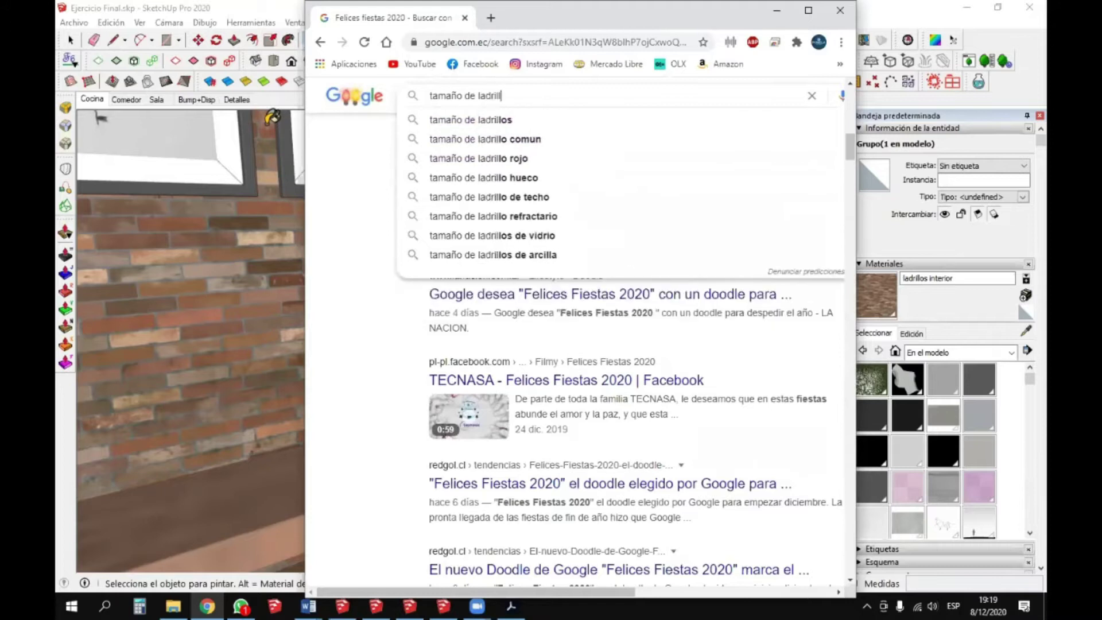
{"action": "type", "text": "o"}
{"action": "key", "text": "Return"}
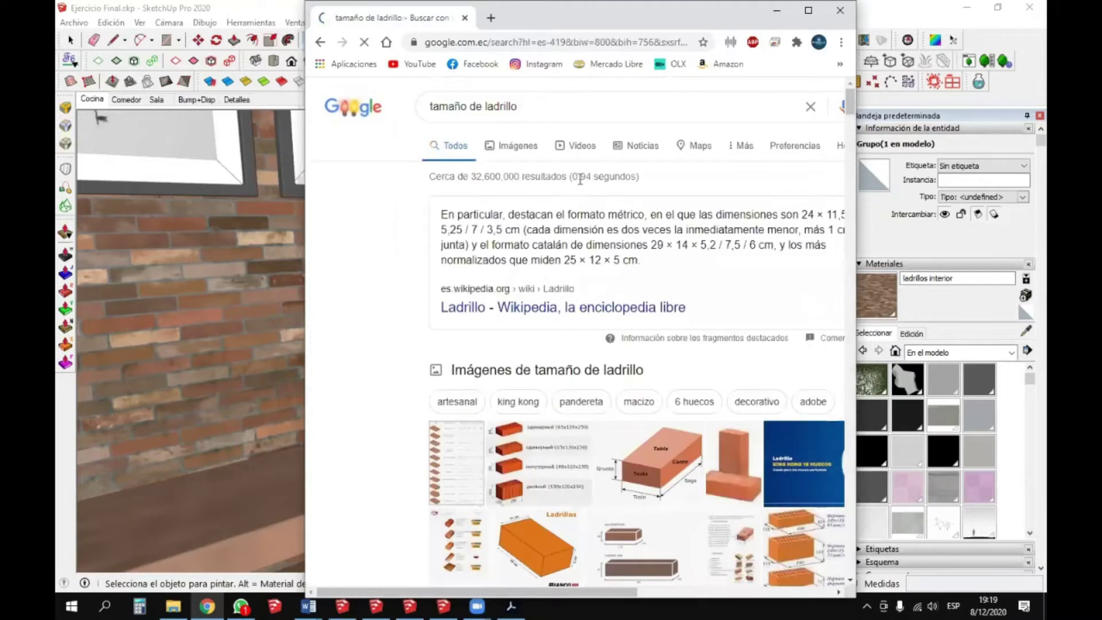
- View the labelled brick diagram and the table of brick dimensions among the image results, and return to the SketchUp model
{"action": "left_click", "coordinate": [675, 466]}
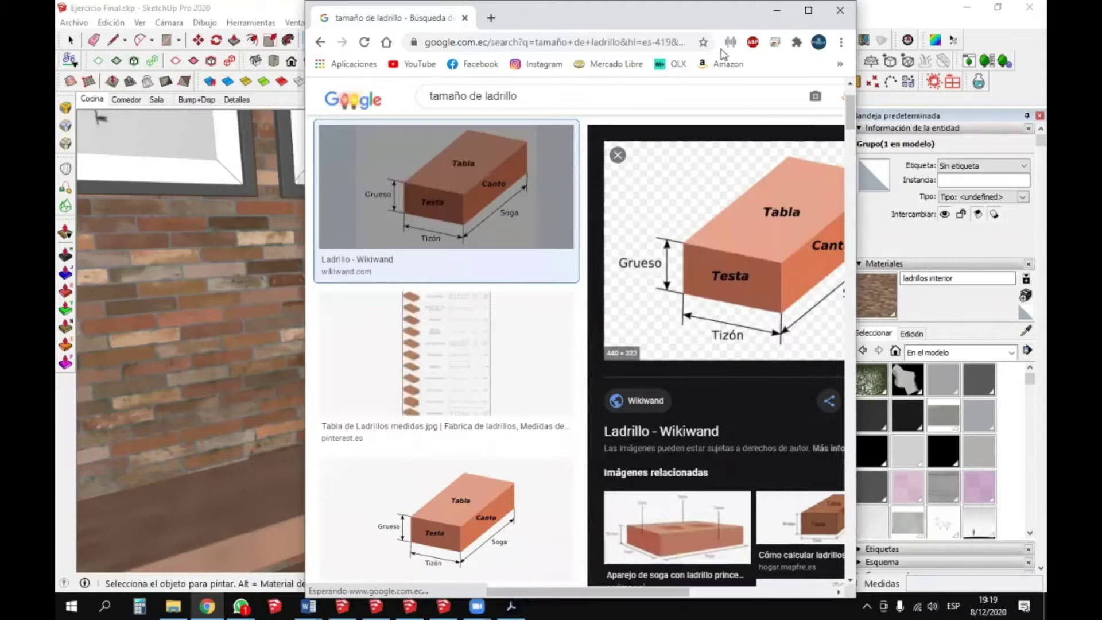
{"action": "left_click_drag", "start_coordinate": [857, 217], "coordinate": [926, 218]}
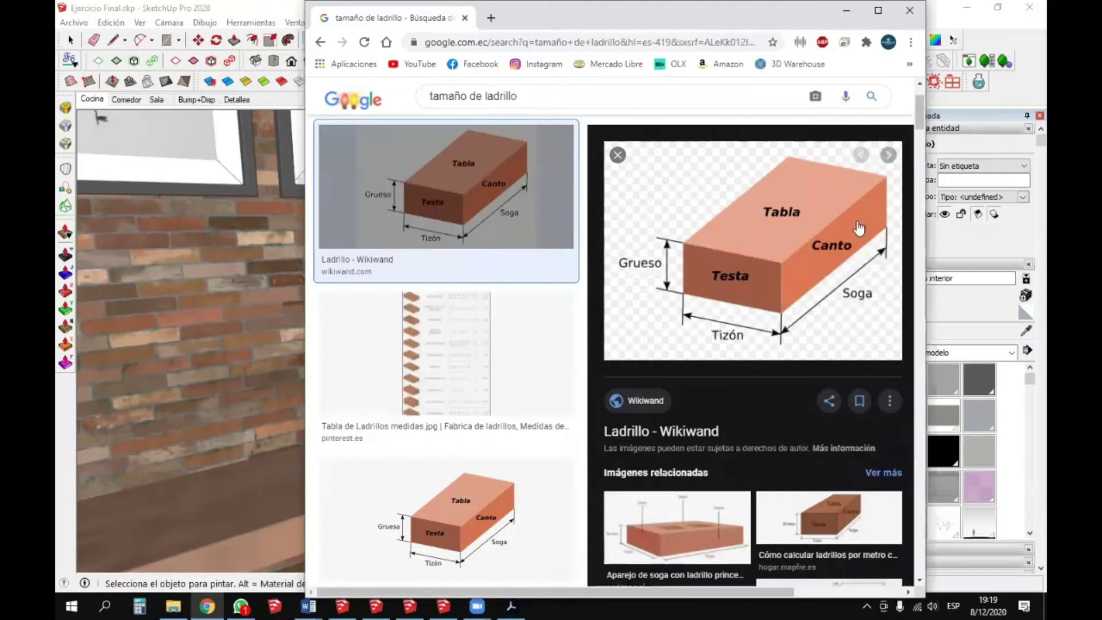
{"action": "left_click", "coordinate": [432, 330]}
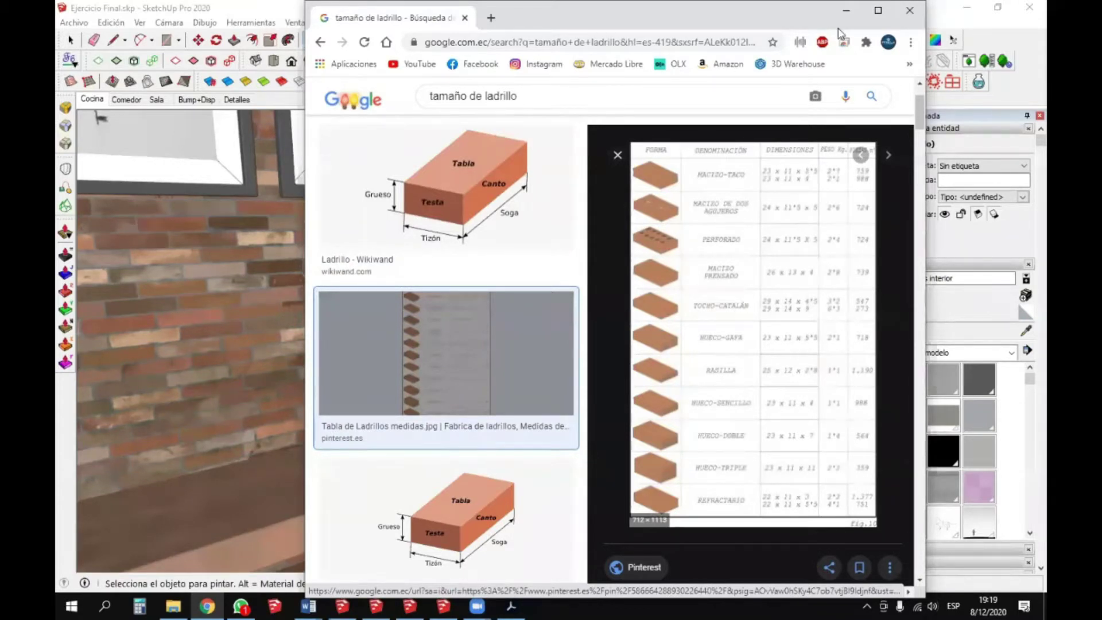
{"action": "left_click", "coordinate": [845, 11]}
- Draw a 23 cm line along the brick wall below the picture frames and a 5,5 cm line down from its end
{"action": "scroll", "coordinate": [304, 270], "scroll_direction": "up", "scroll_amount": 5}
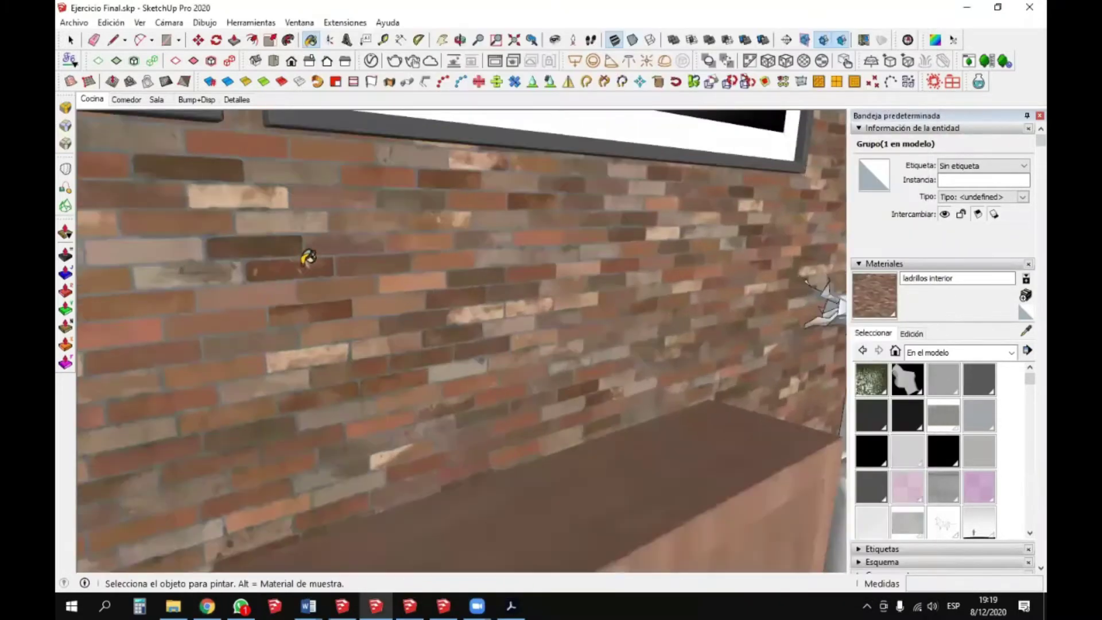
{"action": "key", "text": "l"}
{"action": "left_click", "coordinate": [335, 268]}
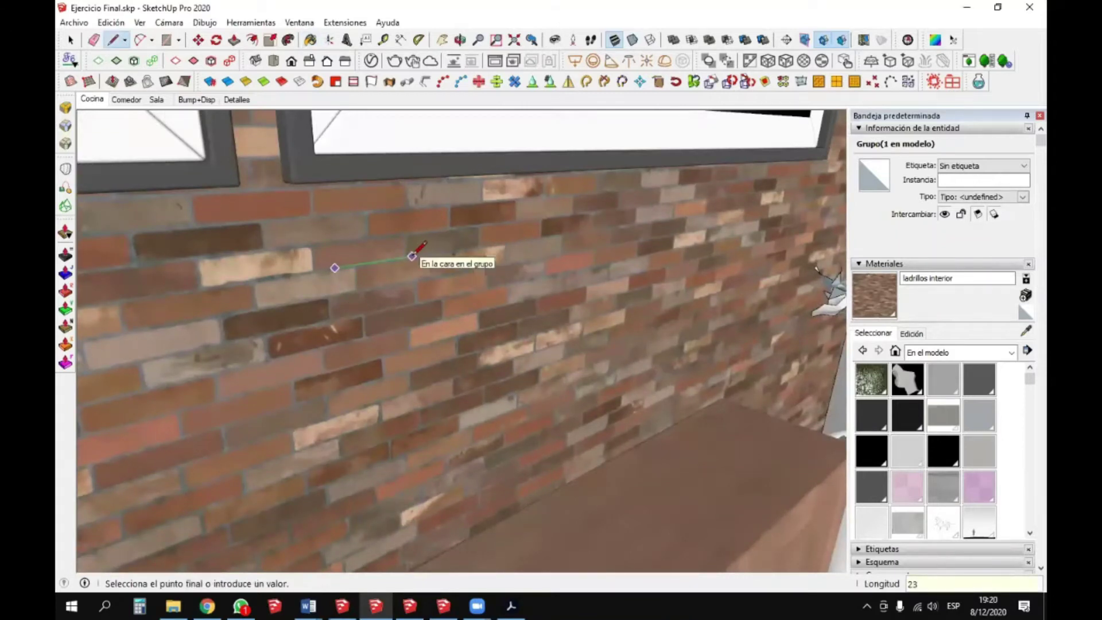
{"action": "left_click", "coordinate": [544, 237]}
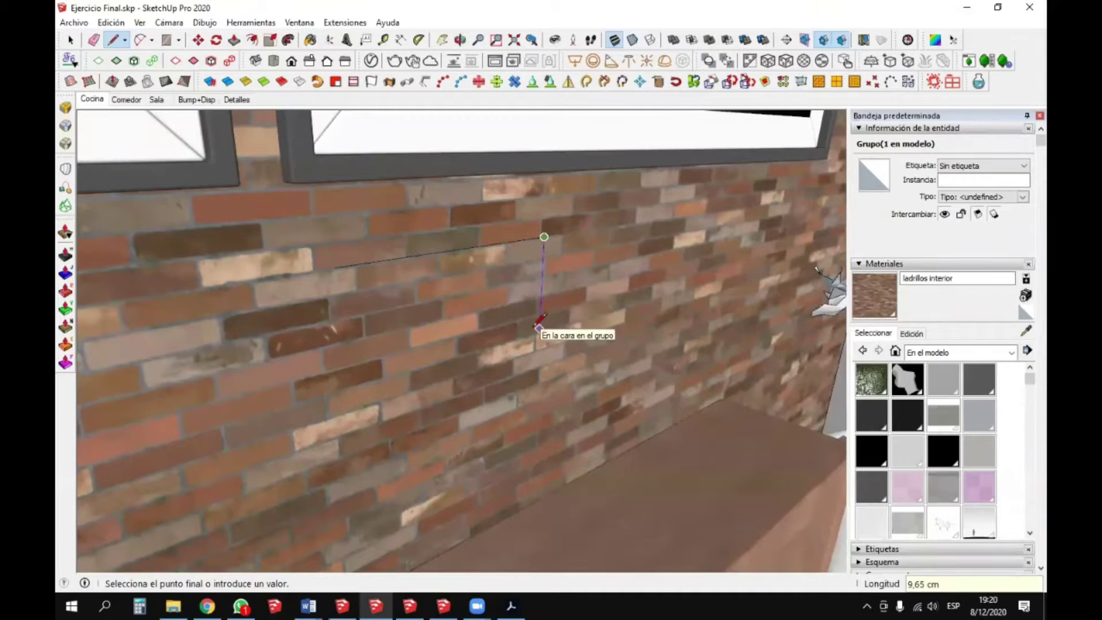
{"action": "type", "text": "5,5"}
{"action": "key", "text": "Return"}
- Draw the lower and closing edges to complete the brick-sized reference rectangle on the wall
{"action": "key", "text": "space"}
{"action": "key", "text": "l"}
{"action": "left_click", "coordinate": [542, 291]}
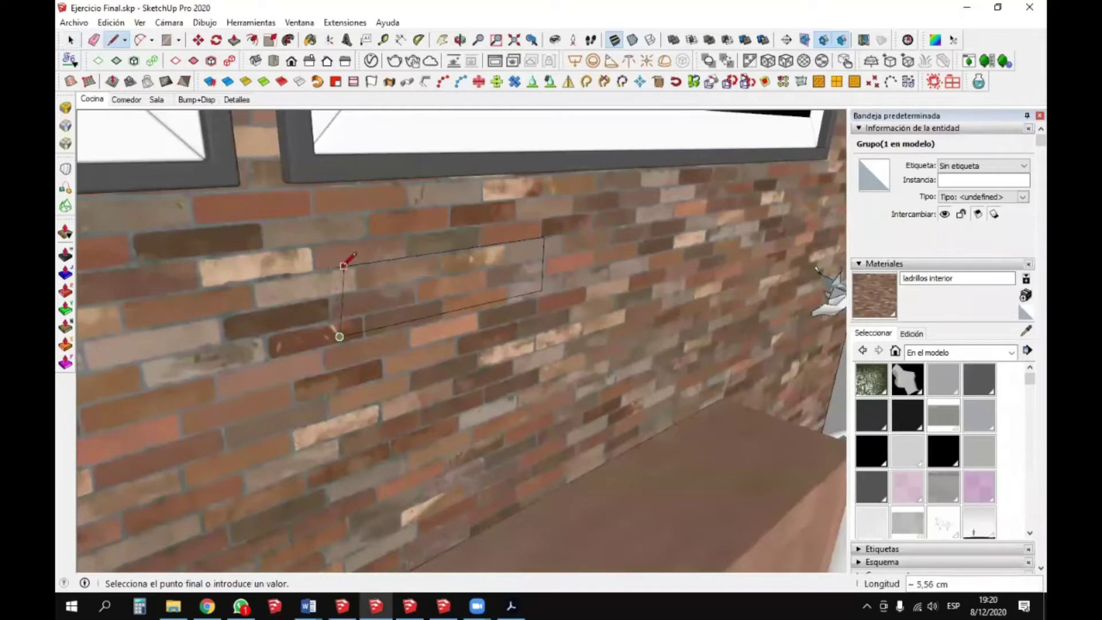
{"action": "left_click", "coordinate": [335, 268]}
{"action": "middle_click_drag", "start_coordinate": [335, 268], "coordinate": [529, 291]}
{"action": "scroll", "coordinate": [523, 297], "scroll_direction": "down", "scroll_amount": 8}
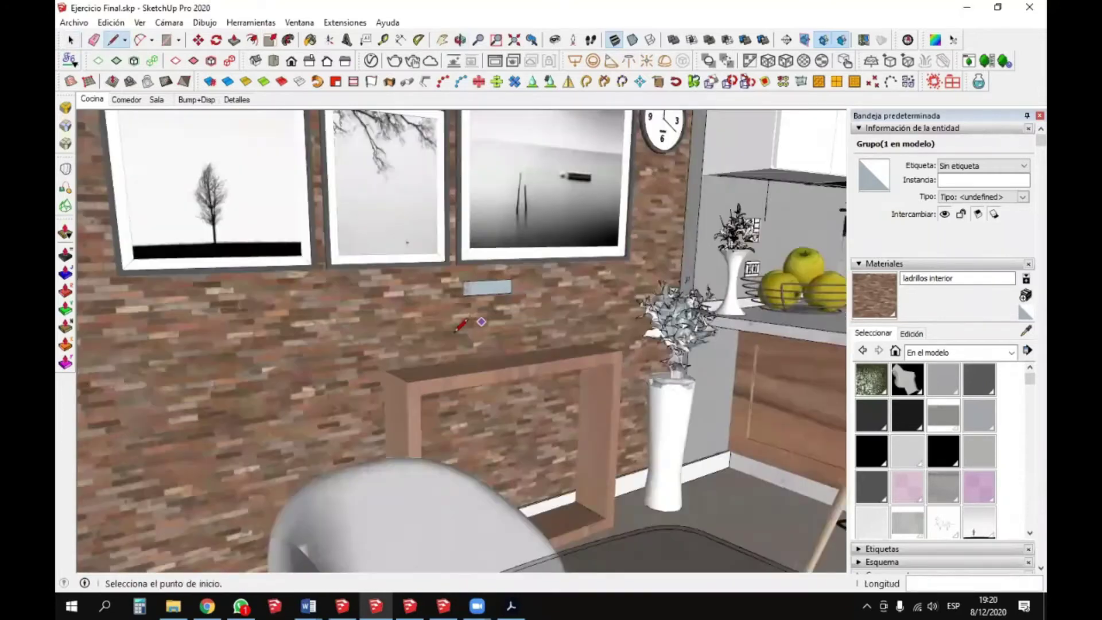
{"action": "middle_click_drag", "start_coordinate": [453, 314], "coordinate": [463, 321]}
{"action": "key", "text": "space"}
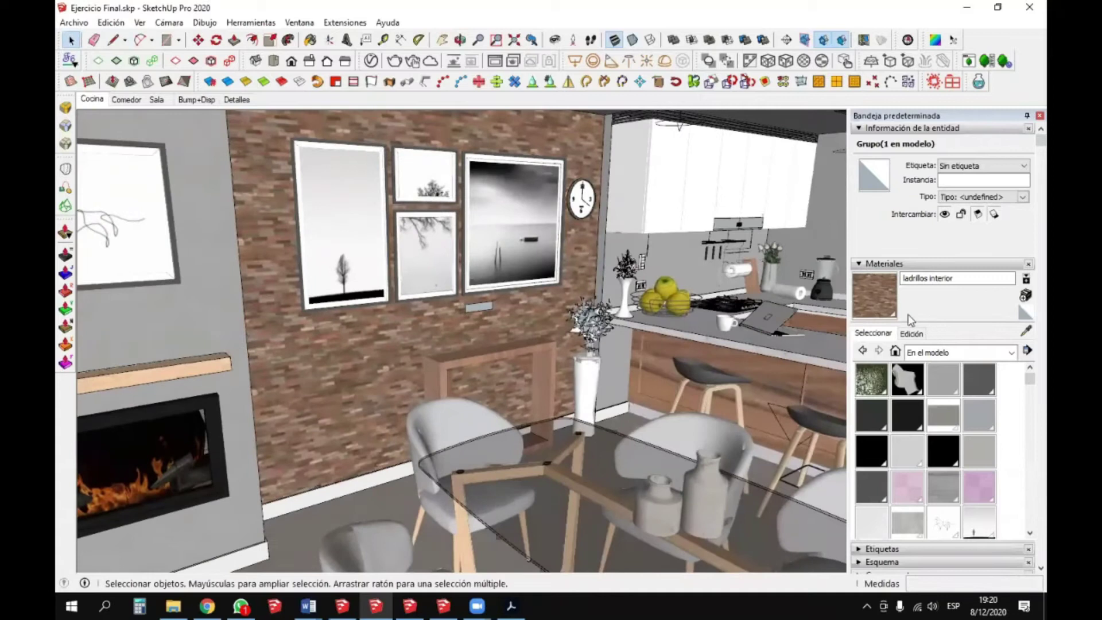
- Set the texture width of the brick material "ladrillos interior" to 250 cm
{"action": "scroll", "coordinate": [484, 300], "scroll_direction": "up", "scroll_amount": 5}
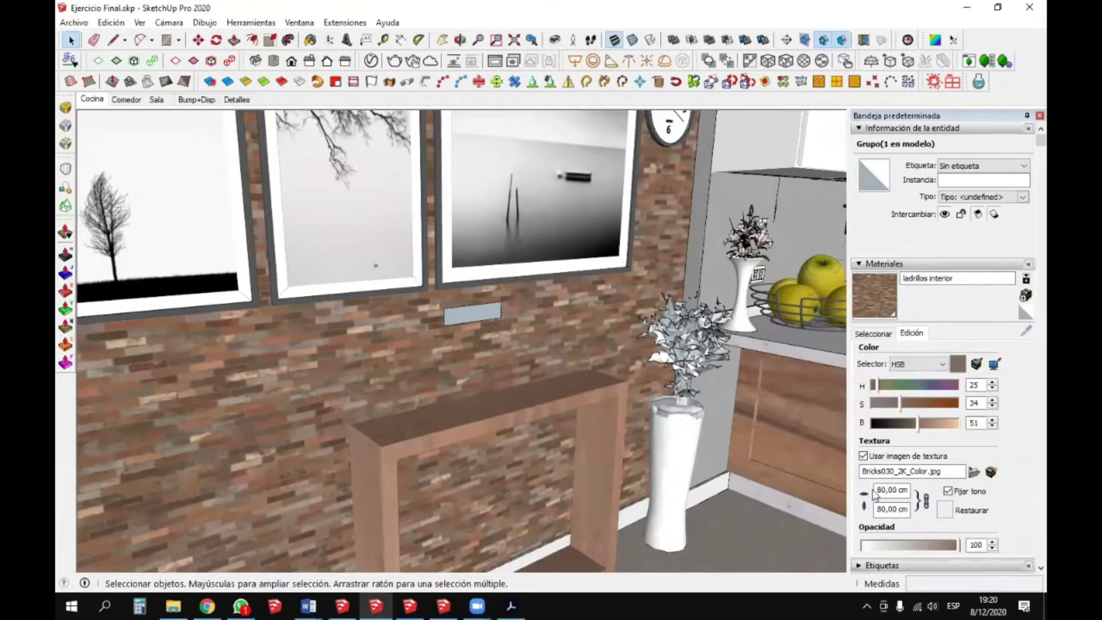
{"action": "left_click", "coordinate": [882, 489]}
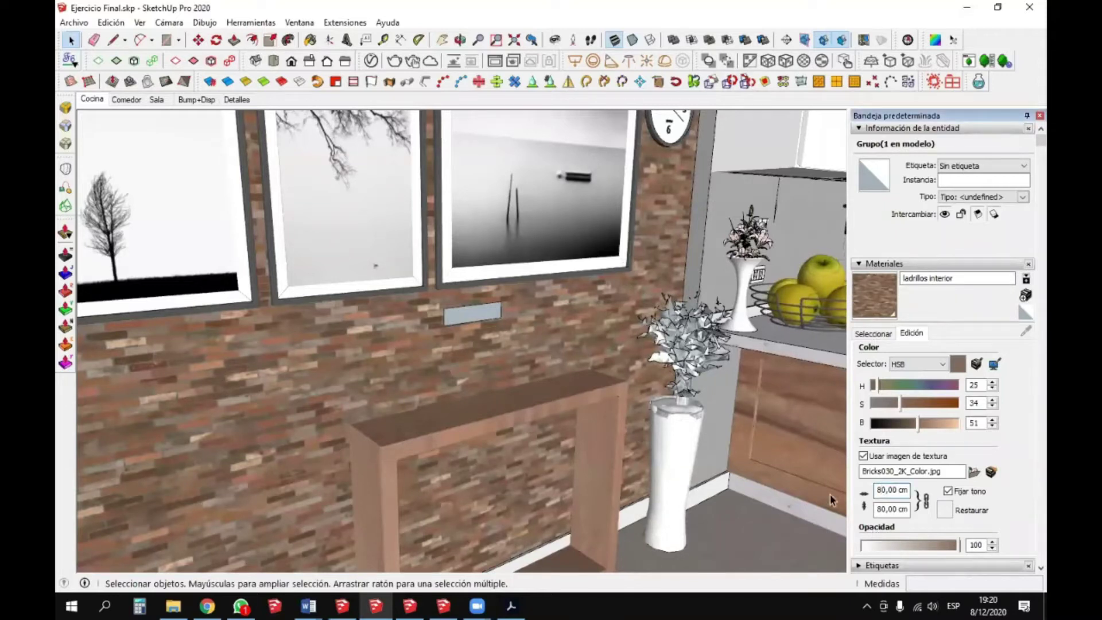
{"action": "type", "text": "5"}
{"action": "key", "text": "Return"}
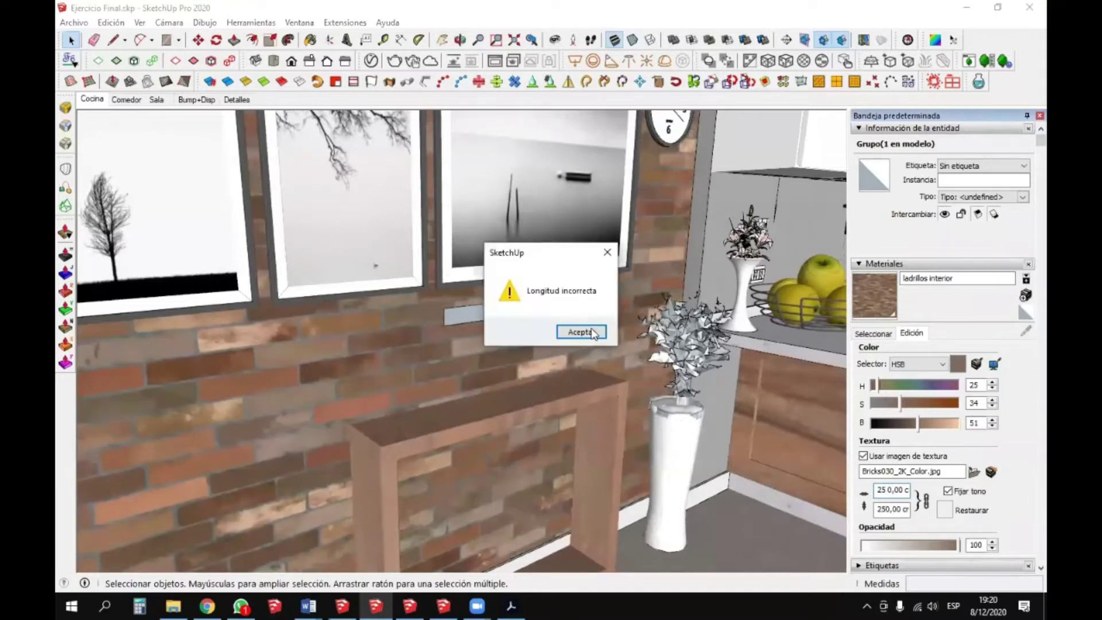
{"action": "left_click", "coordinate": [582, 328]}
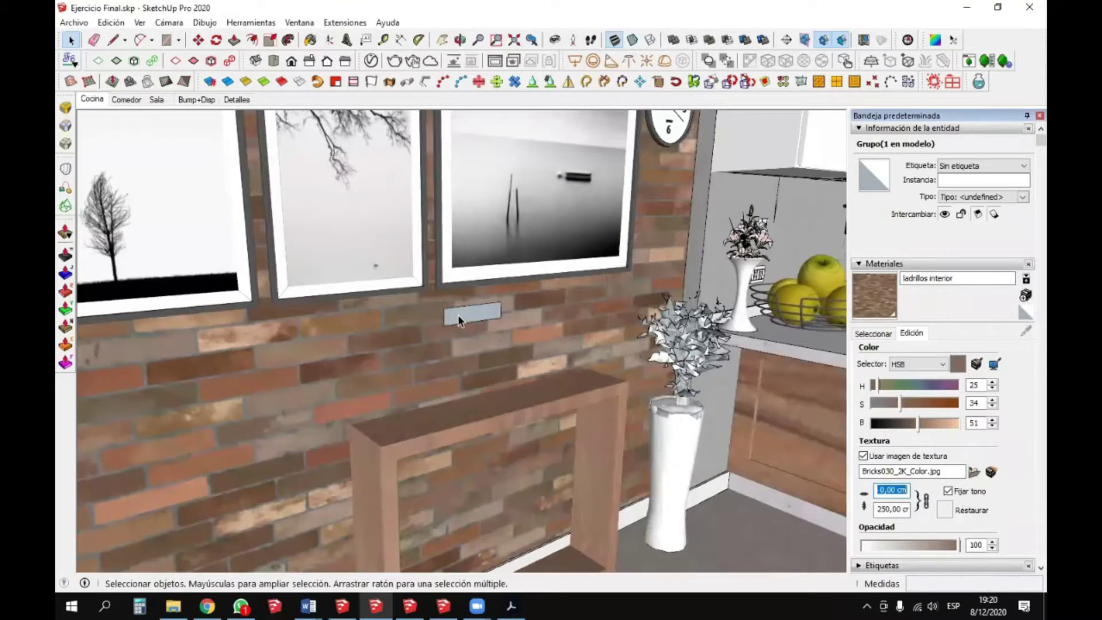
- Move the reference rectangle's upper corner onto the corner of a nearby brick to compare their sizes
{"action": "left_click", "coordinate": [465, 314]}
{"action": "scroll", "coordinate": [474, 310], "scroll_direction": "up", "scroll_amount": 3}
{"action": "scroll", "coordinate": [390, 339], "scroll_direction": "up", "scroll_amount": 3}
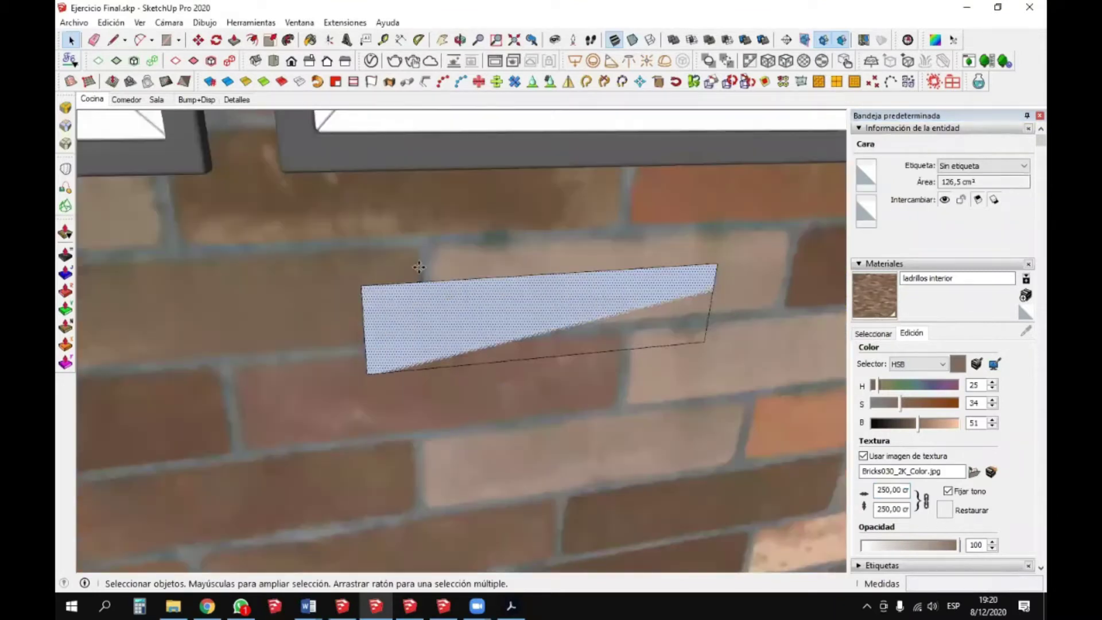
{"action": "key", "text": "m"}
{"action": "left_click", "coordinate": [362, 286]}
{"action": "left_click", "coordinate": [423, 261]}
{"action": "scroll", "coordinate": [368, 304], "scroll_direction": "down", "scroll_amount": 3}
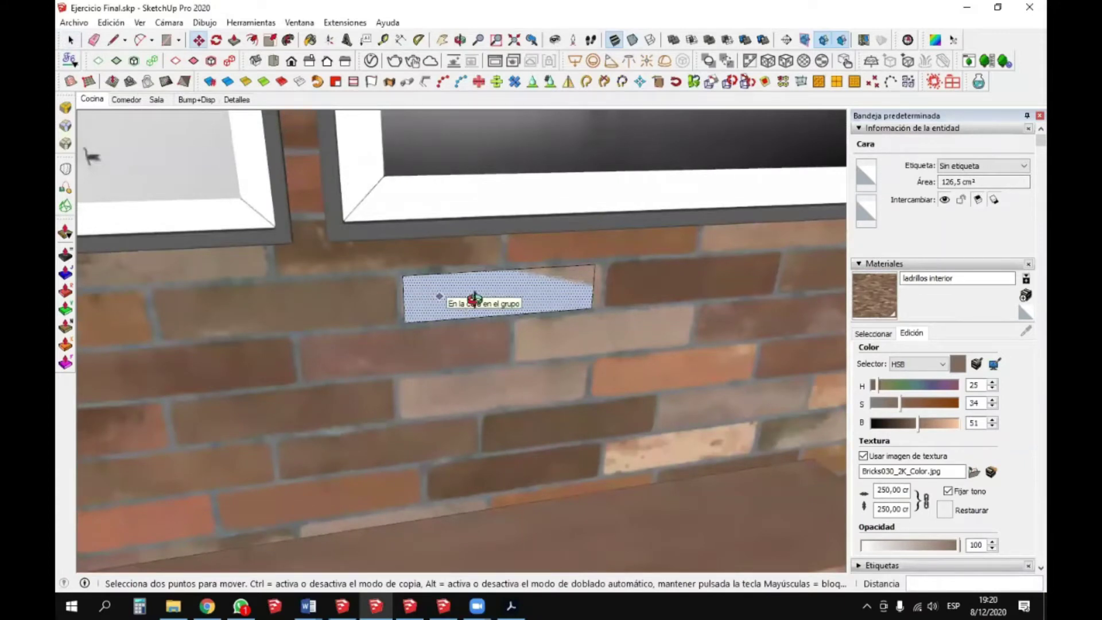
{"action": "scroll", "coordinate": [430, 302], "scroll_direction": "up", "scroll_amount": 1}
{"action": "scroll", "coordinate": [419, 303], "scroll_direction": "up", "scroll_amount": 2}
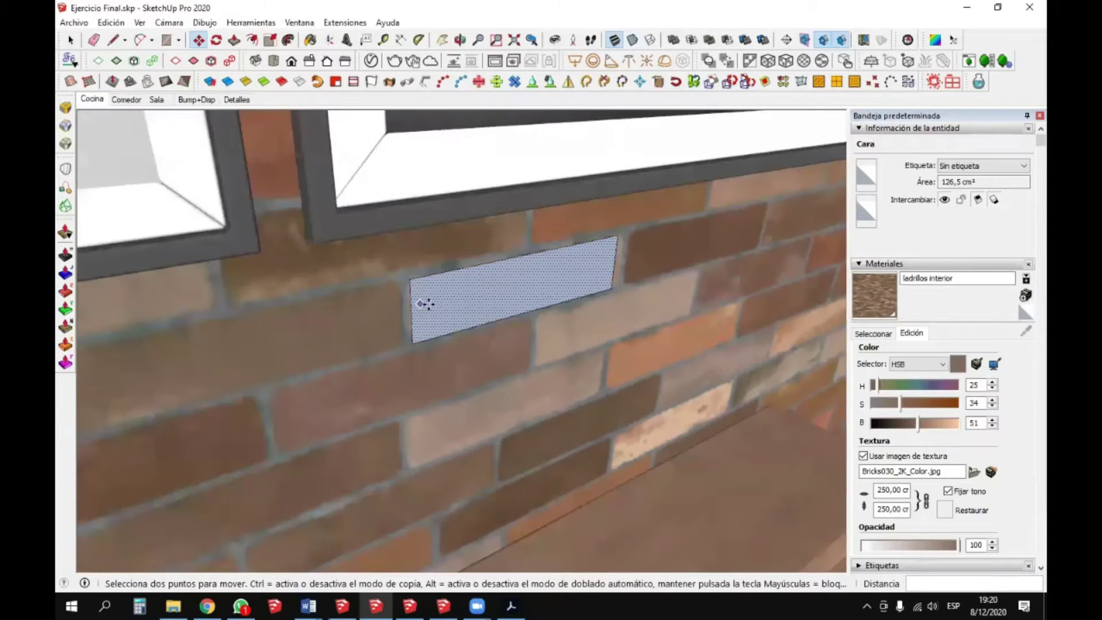
- Delete the reference rectangle's face and edges from the brick wall
{"action": "key", "text": "space"}
{"action": "scroll", "coordinate": [434, 303], "scroll_direction": "up", "scroll_amount": 1}
{"action": "double_click", "coordinate": [440, 301]}
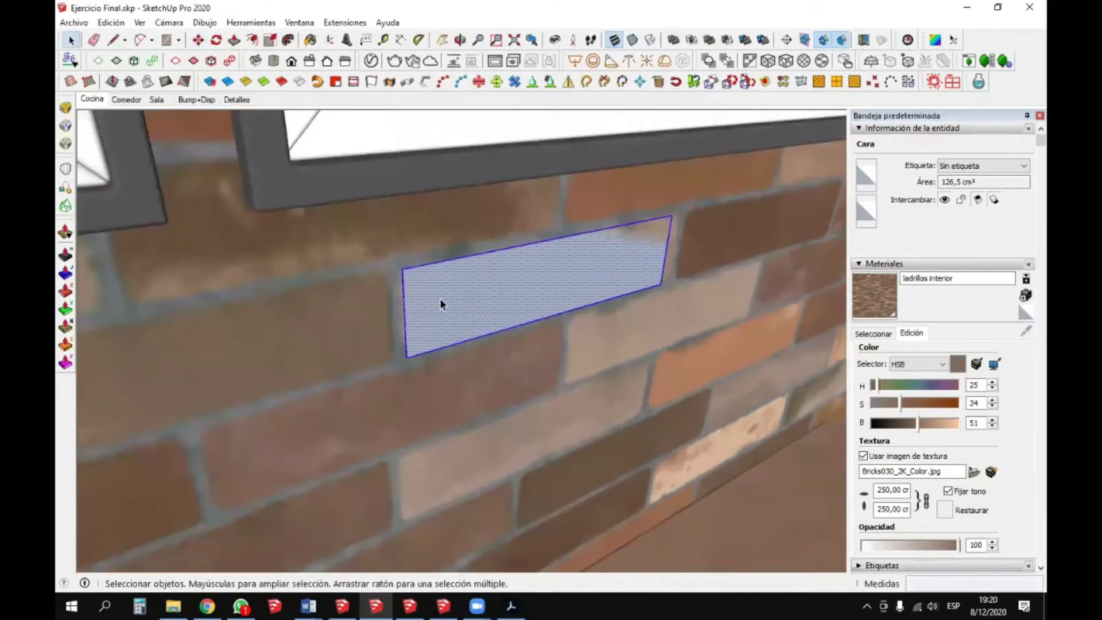
{"action": "key", "text": "Delete"}
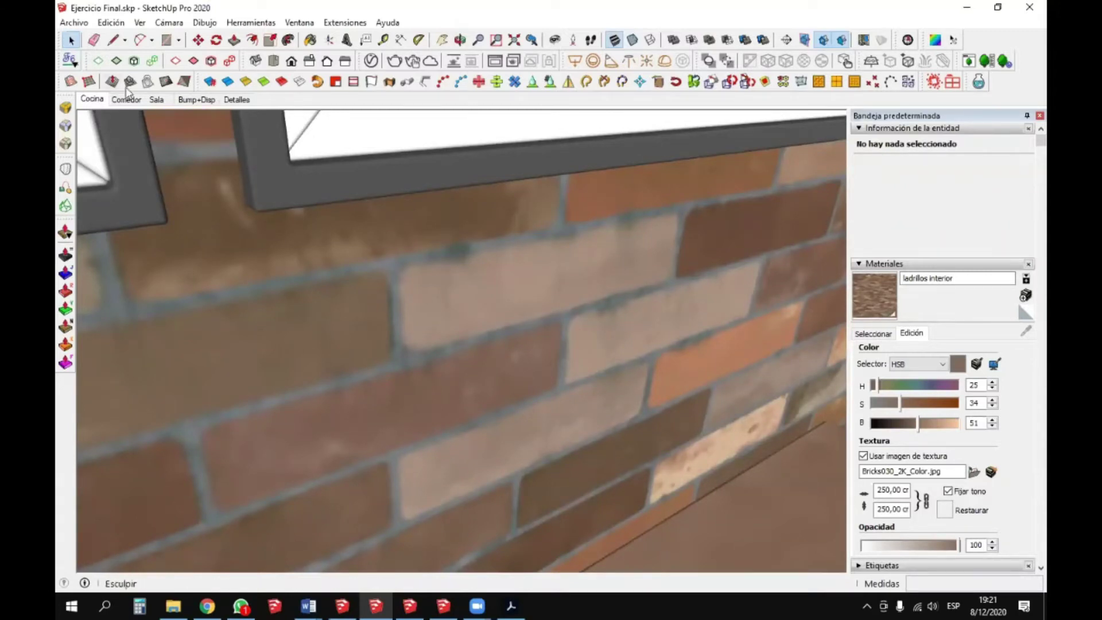
- Return to the Cocina scene and look around to examine the rescaled brick wall behind the picture frames
{"action": "left_click", "coordinate": [91, 101]}
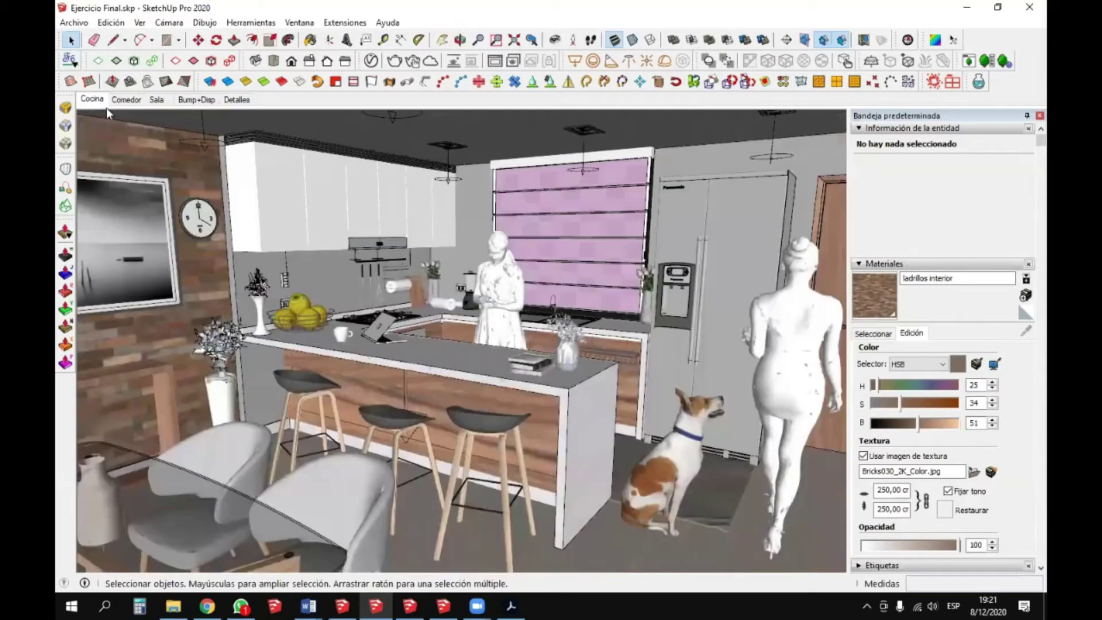
{"action": "left_click", "coordinate": [555, 40]}
{"action": "mouse_move", "coordinate": [578, 225]}
{"action": "left_mouse_down"}
{"action": "mouse_move", "coordinate": [329, 235]}
{"action": "mouse_move", "coordinate": [192, 254]}
{"action": "mouse_move", "coordinate": [267, 255]}
{"action": "mouse_move", "coordinate": [412, 231]}
{"action": "left_mouse_up"}
{"action": "key", "text": "o"}
{"action": "middle_click_drag", "start_coordinate": [412, 231], "coordinate": [411, 233]}
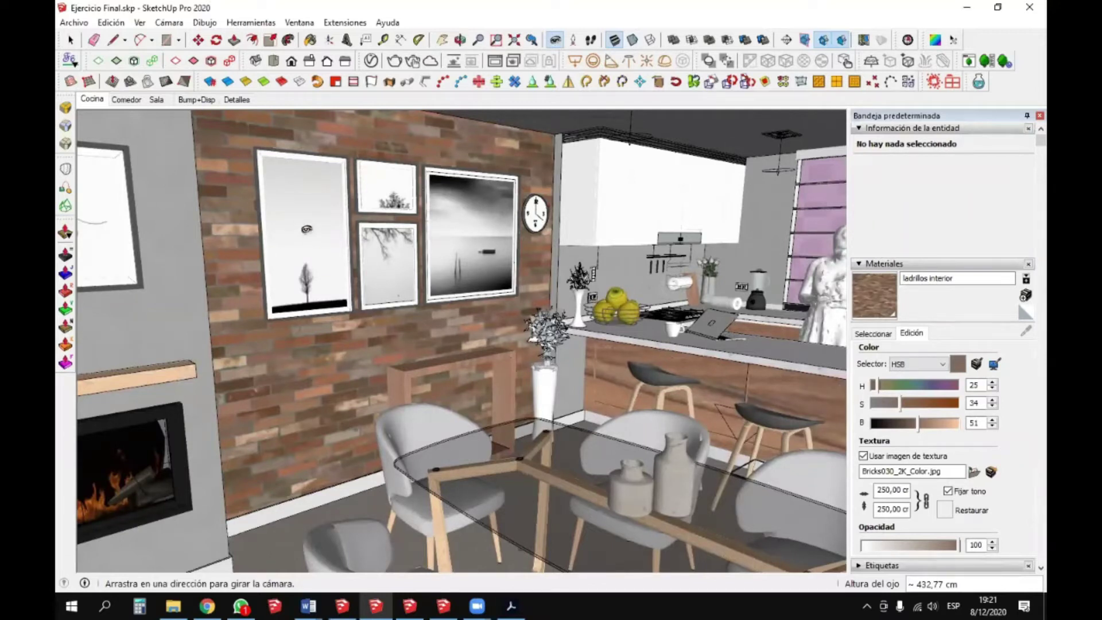
{"action": "left_click_drag", "start_coordinate": [339, 200], "coordinate": [701, 323]}
{"action": "left_click_drag", "start_coordinate": [678, 264], "coordinate": [673, 251]}
- Measure the length of a floor plank with the Line tool without keeping the line
{"action": "scroll", "coordinate": [474, 293], "scroll_direction": "up", "scroll_amount": 3}
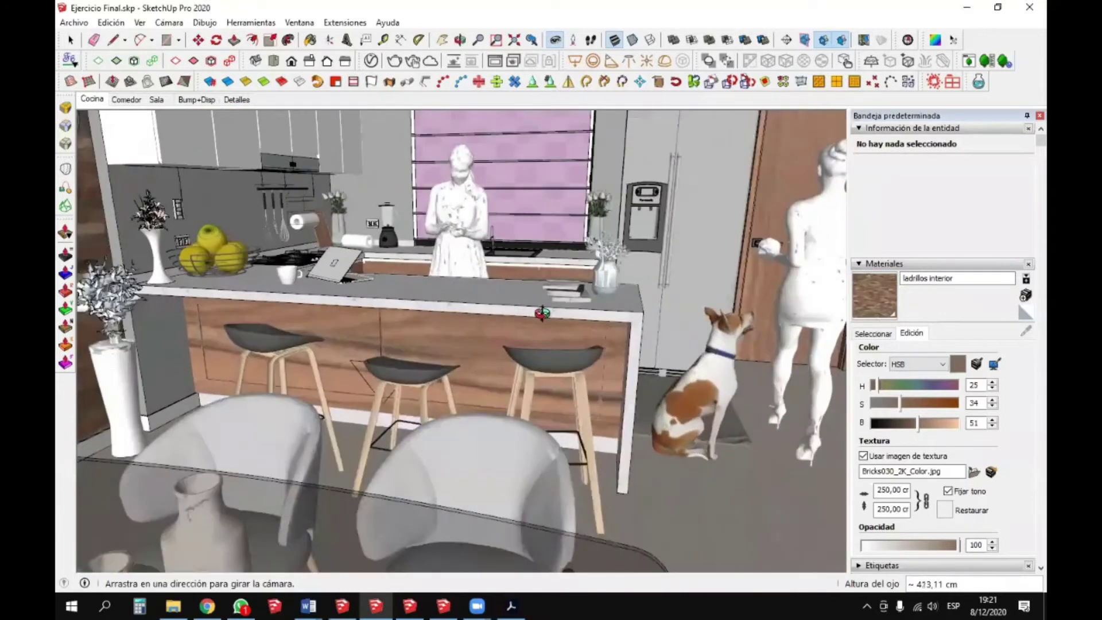
{"action": "middle_click_drag", "start_coordinate": [541, 312], "coordinate": [466, 314]}
{"action": "scroll", "coordinate": [481, 223], "scroll_direction": "down", "scroll_amount": 1}
{"action": "middle_click_drag", "start_coordinate": [495, 274], "coordinate": [370, 498]}
{"action": "middle_click_drag", "start_coordinate": [585, 468], "coordinate": [433, 438]}
{"action": "middle_click_drag", "start_coordinate": [583, 393], "coordinate": [367, 445]}
{"action": "key", "text": "l"}
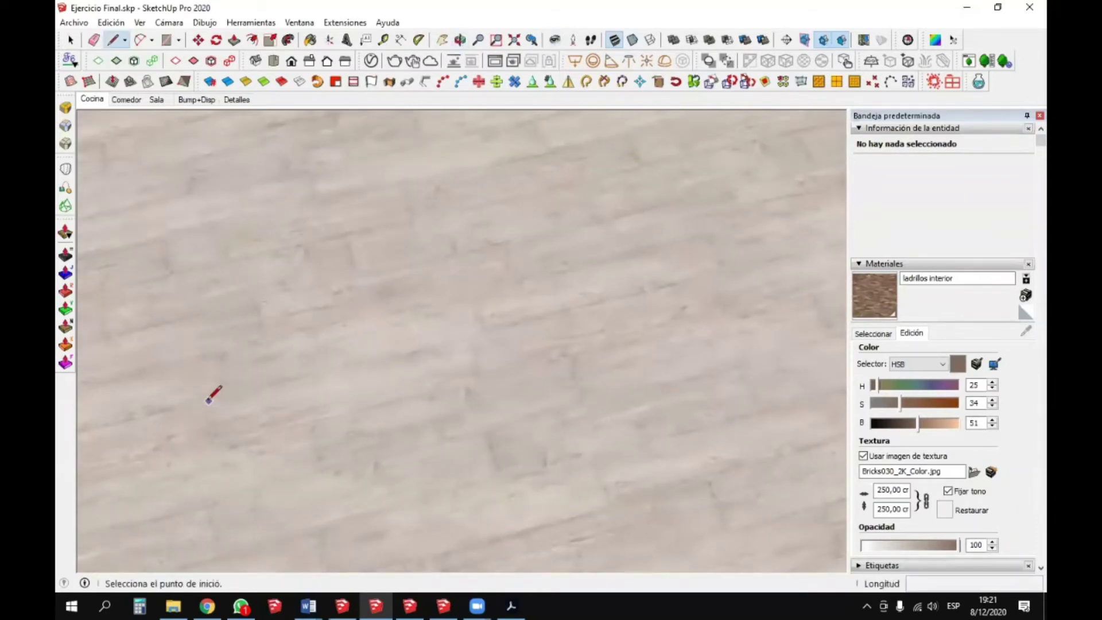
{"action": "left_click", "coordinate": [209, 400]}
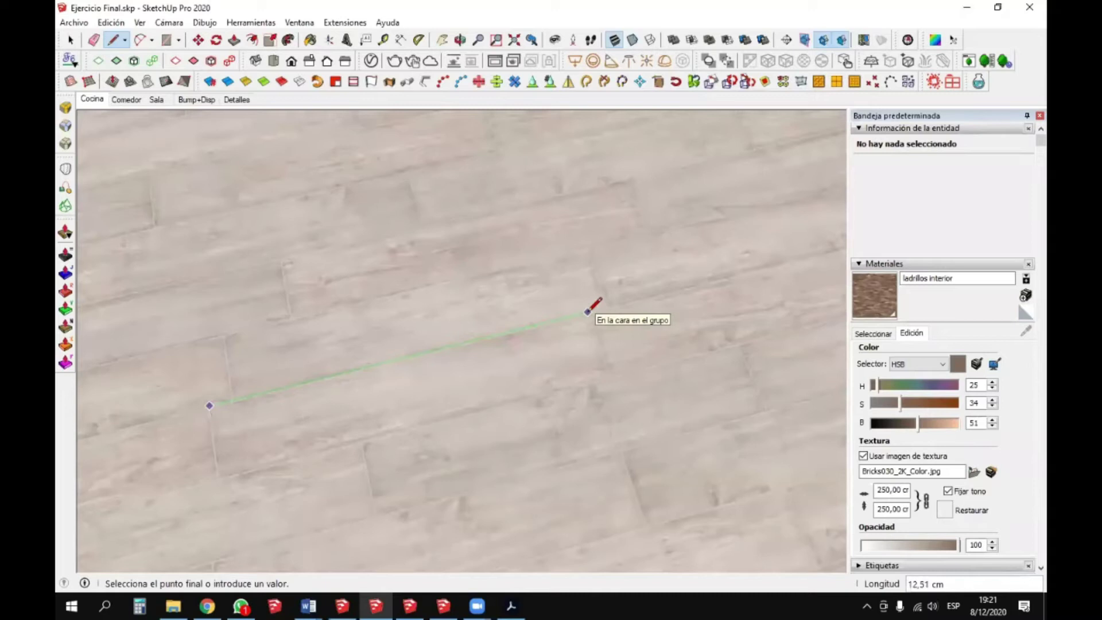
{"action": "middle_click_drag", "start_coordinate": [582, 358], "coordinate": [461, 374]}
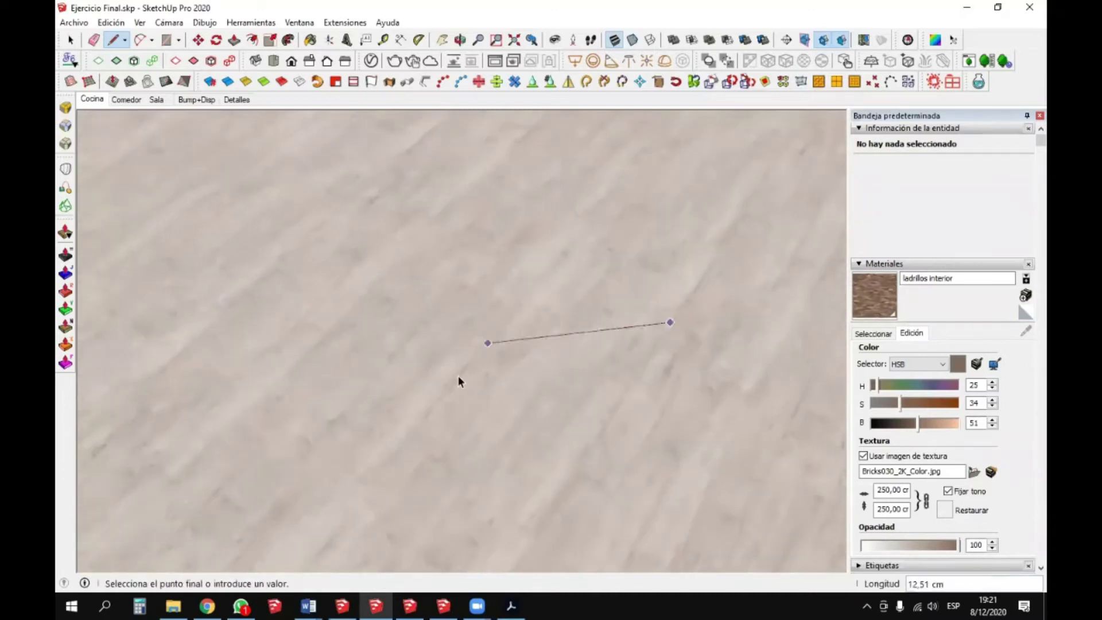
{"action": "key", "text": "space"}
- Sample the floor material, open it for editing and select its name "Tiles_L01_2m"
{"action": "left_click", "coordinate": [872, 333]}
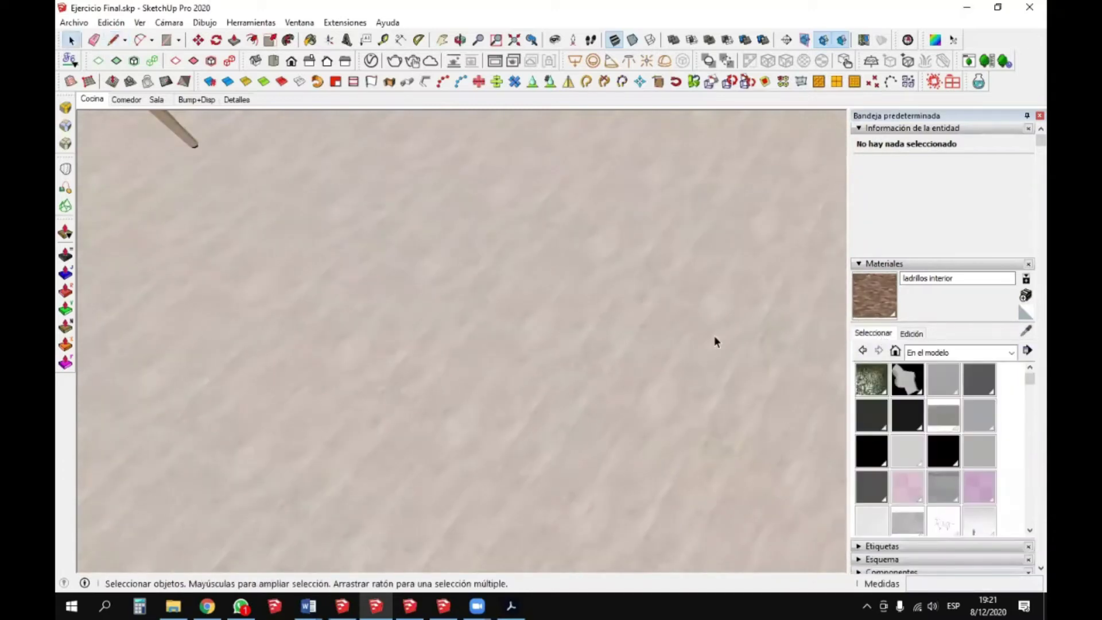
{"action": "left_click", "coordinate": [1024, 332]}
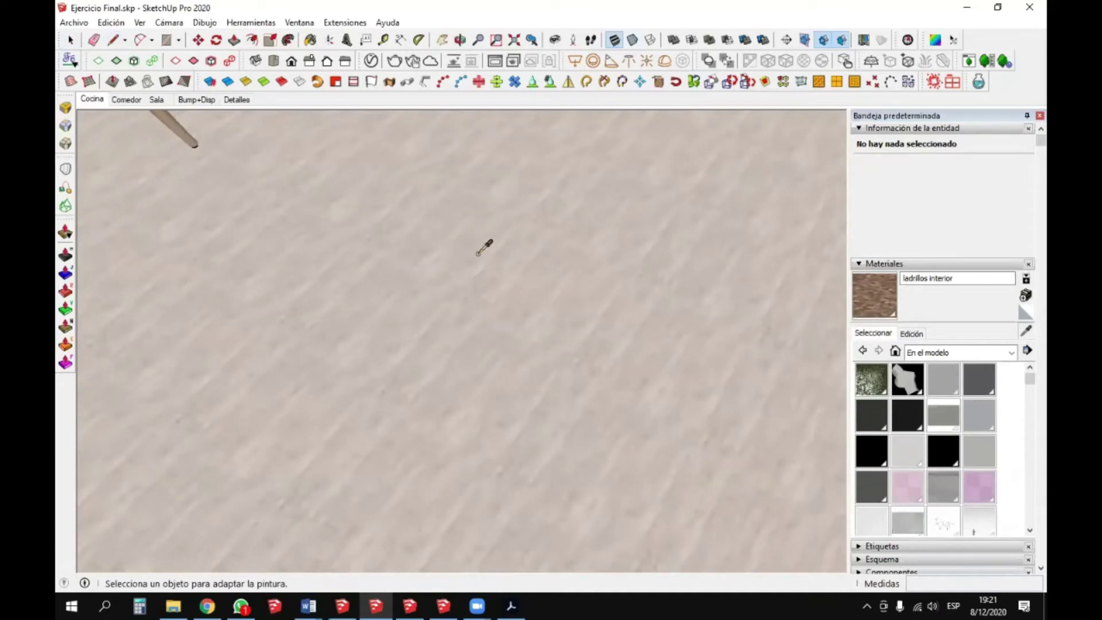
{"action": "left_click", "coordinate": [500, 280]}
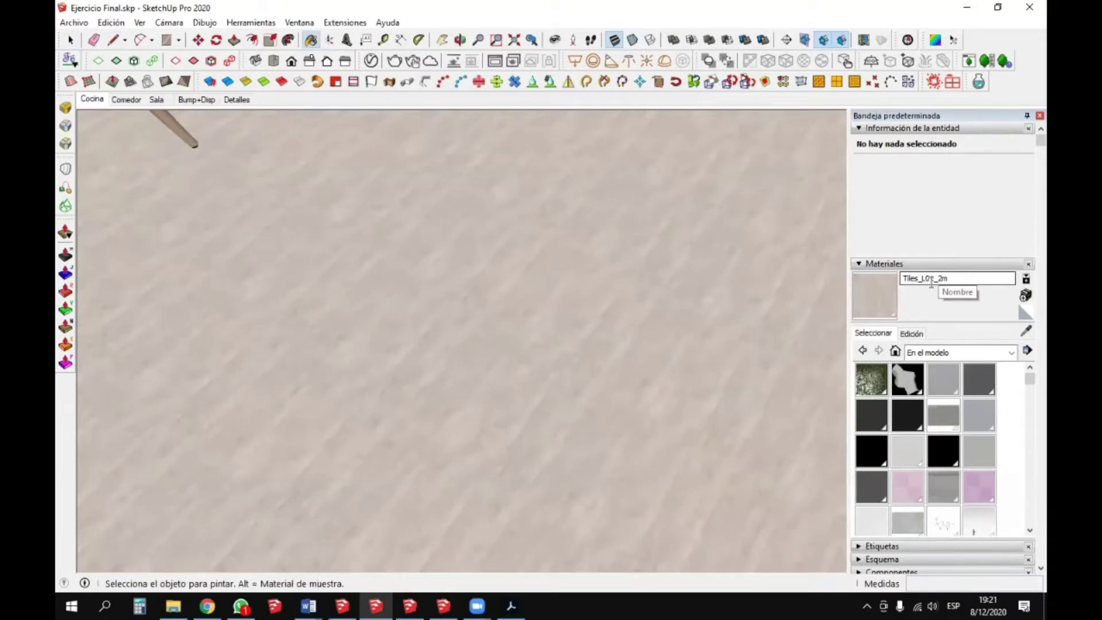
{"action": "left_click", "coordinate": [914, 334]}
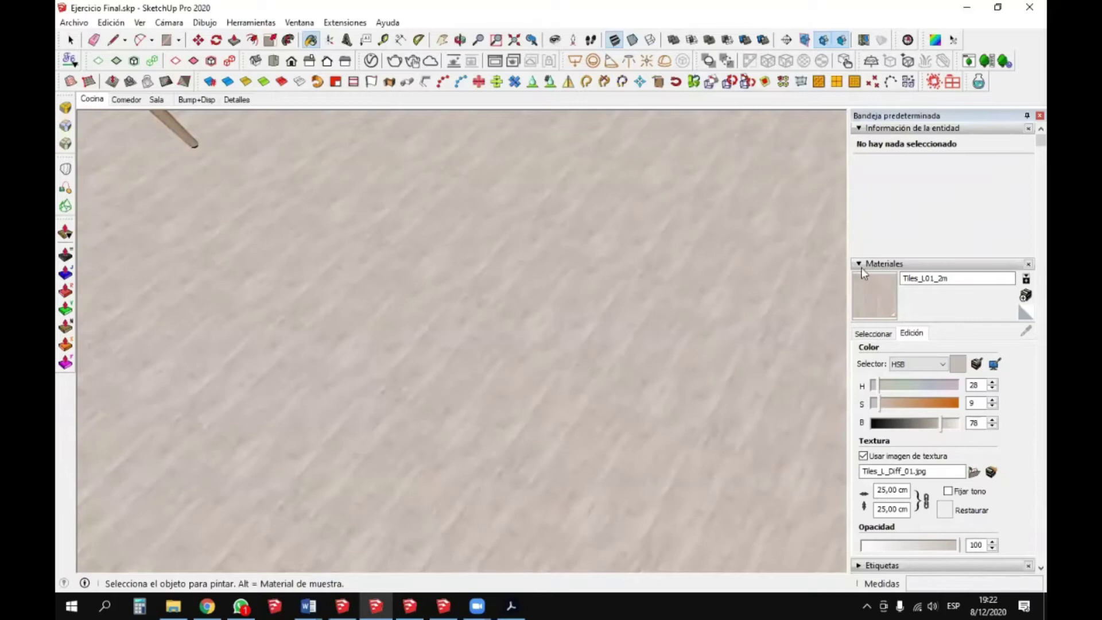
{"action": "left_click_drag", "start_coordinate": [953, 278], "coordinate": [928, 278]}
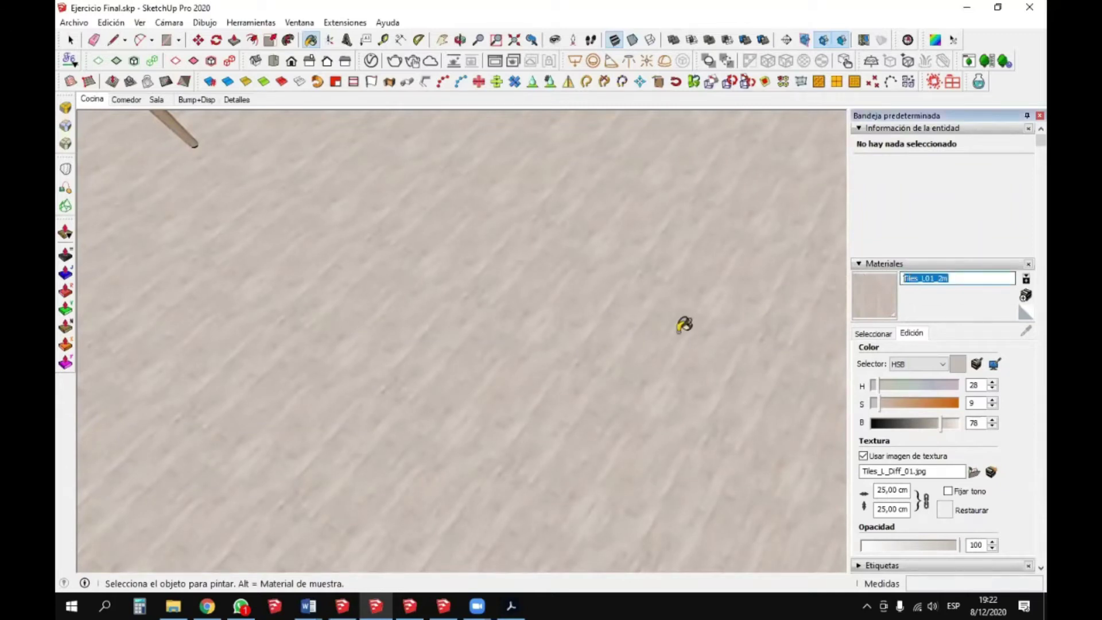
{"action": "double_click", "coordinate": [953, 279]}
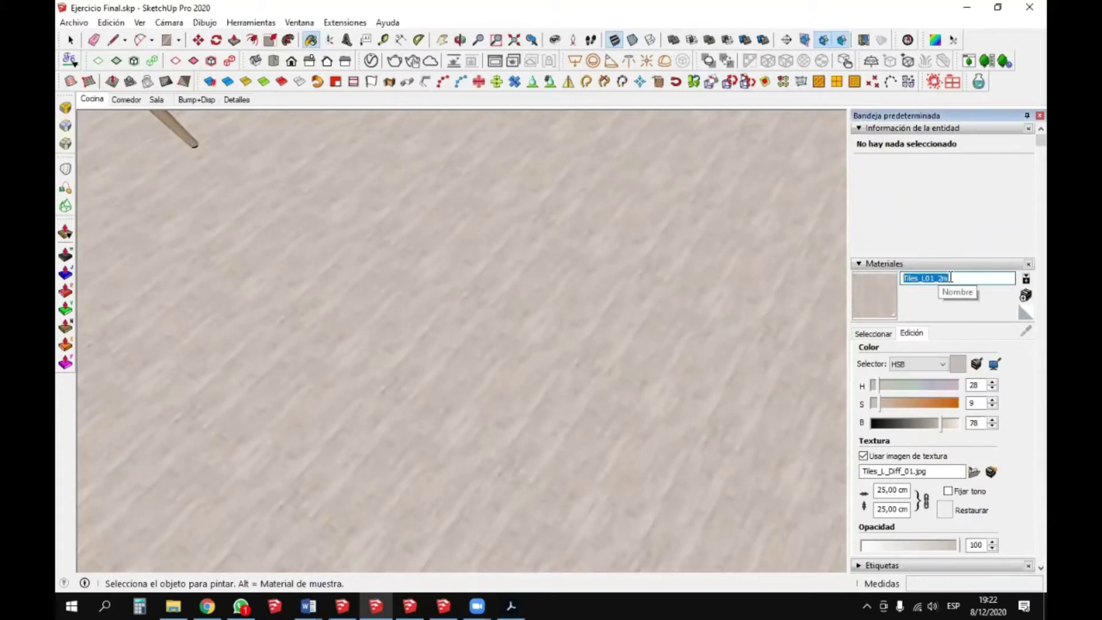
- Set the texture width of the floor material "Tiles_L01_2m" to 200 cm and return to the material list
{"action": "left_click", "coordinate": [884, 490]}
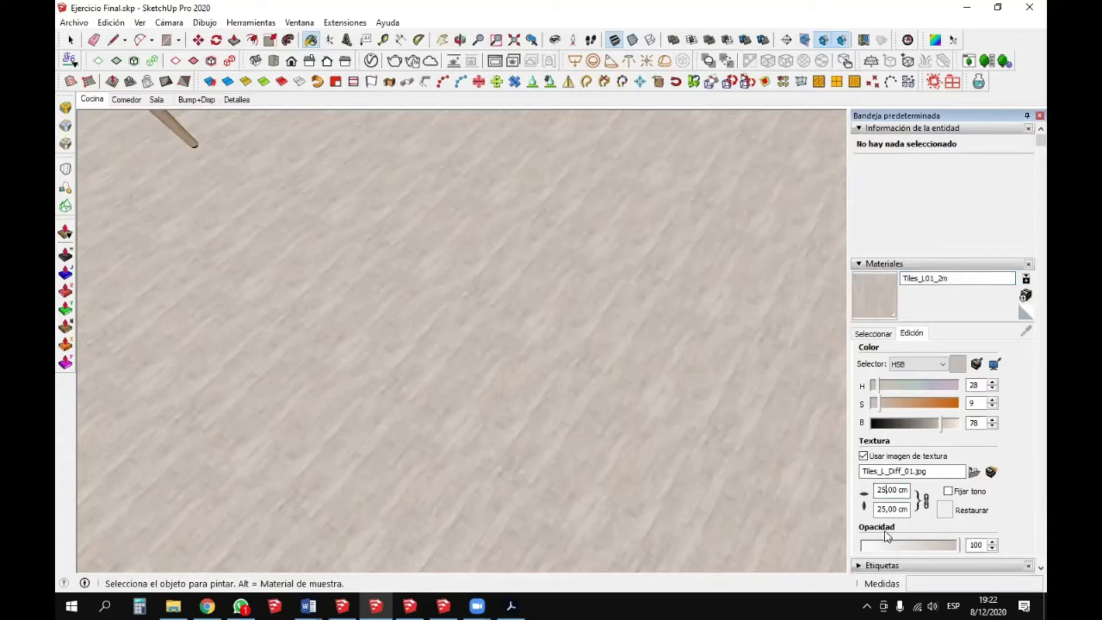
{"action": "key", "text": "BackSpace"}
{"action": "type", "text": "00"}
{"action": "key", "text": "Return"}
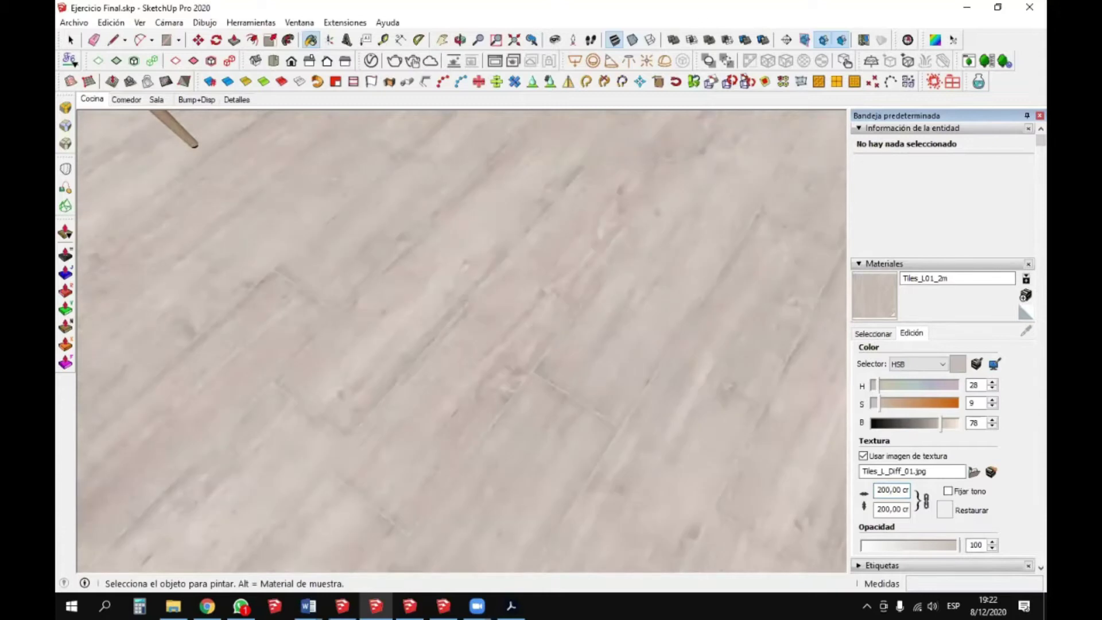
{"action": "left_click", "coordinate": [872, 334]}
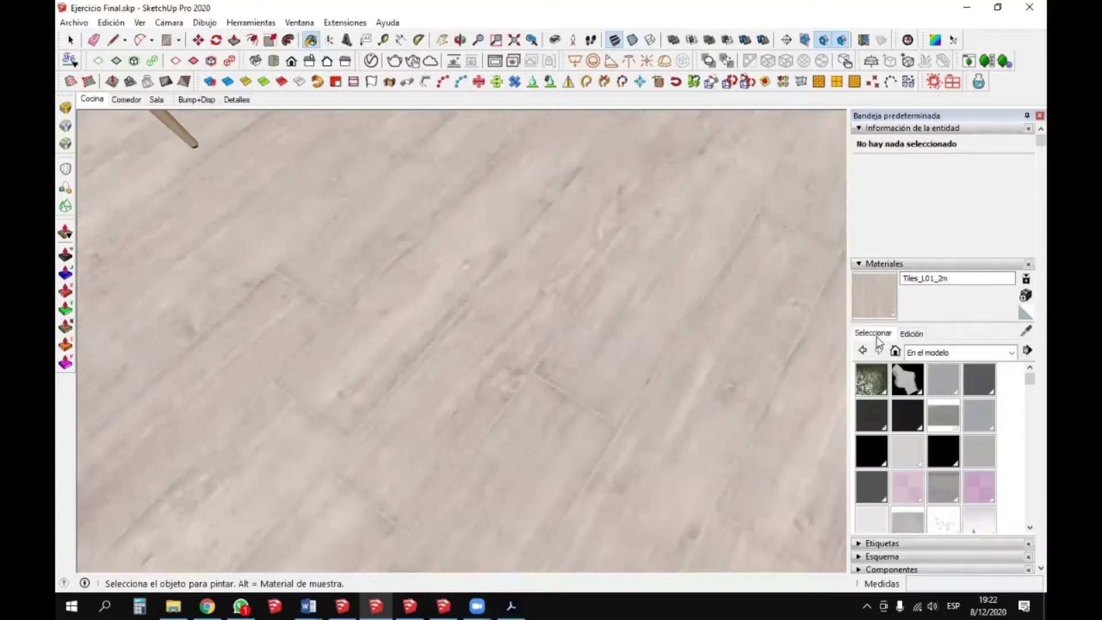
{"action": "left_click", "coordinate": [71, 40]}
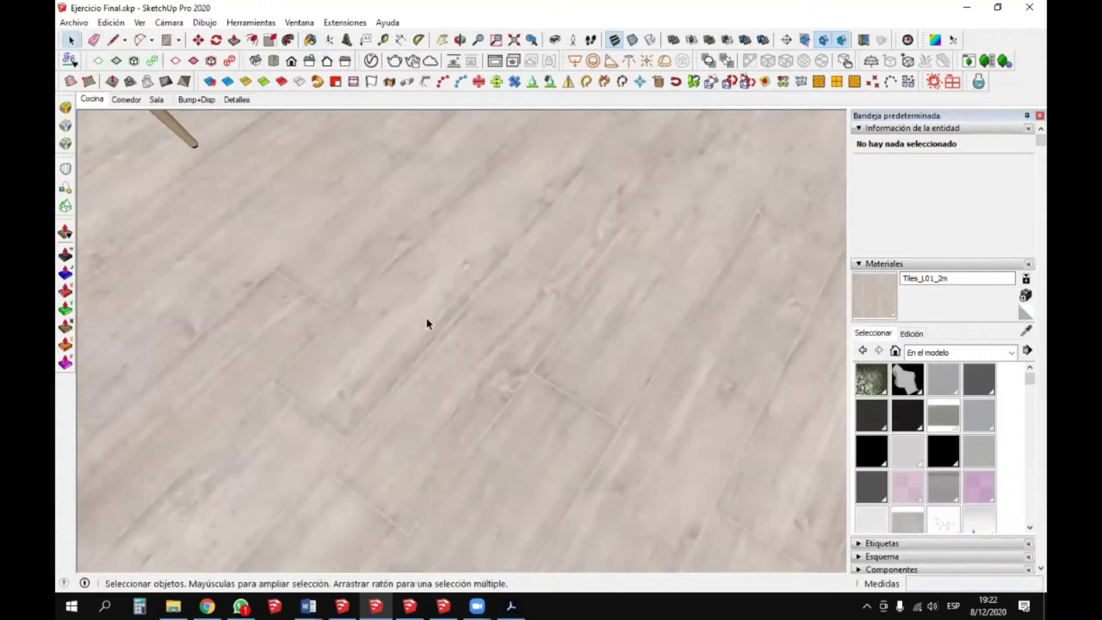
- Examine the rescaled plank floor across the room and the wood front of the kitchen island
{"action": "scroll", "coordinate": [456, 409], "scroll_direction": "down", "scroll_amount": 6}
{"action": "scroll", "coordinate": [460, 414], "scroll_direction": "down", "scroll_amount": 5}
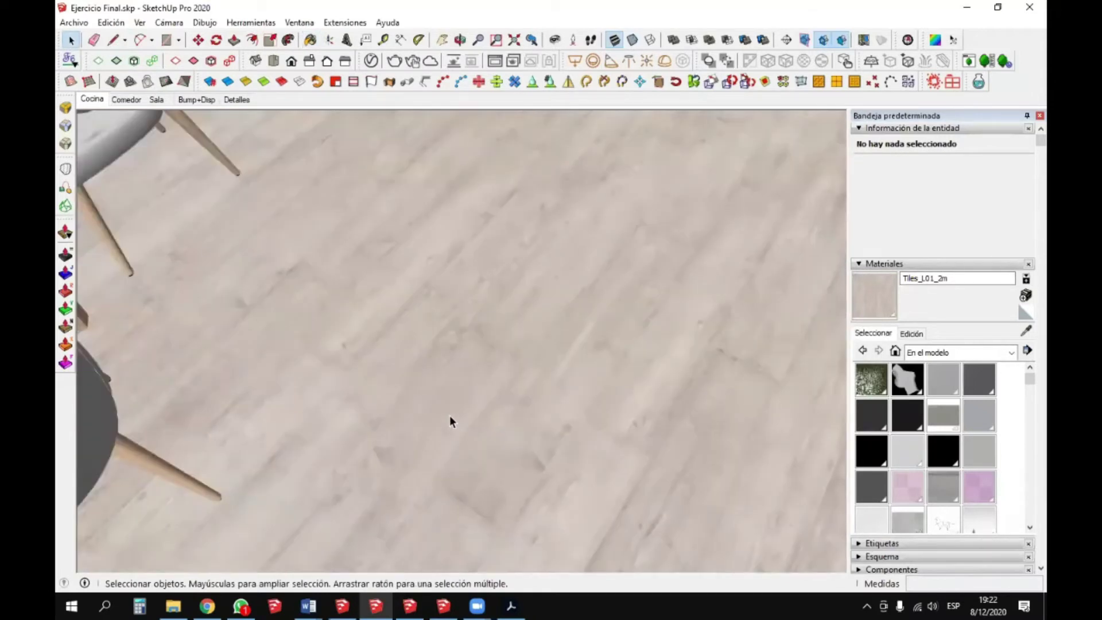
{"action": "middle_click_drag", "start_coordinate": [449, 415], "coordinate": [506, 352]}
{"action": "scroll", "coordinate": [506, 352], "scroll_direction": "up", "scroll_amount": 3}
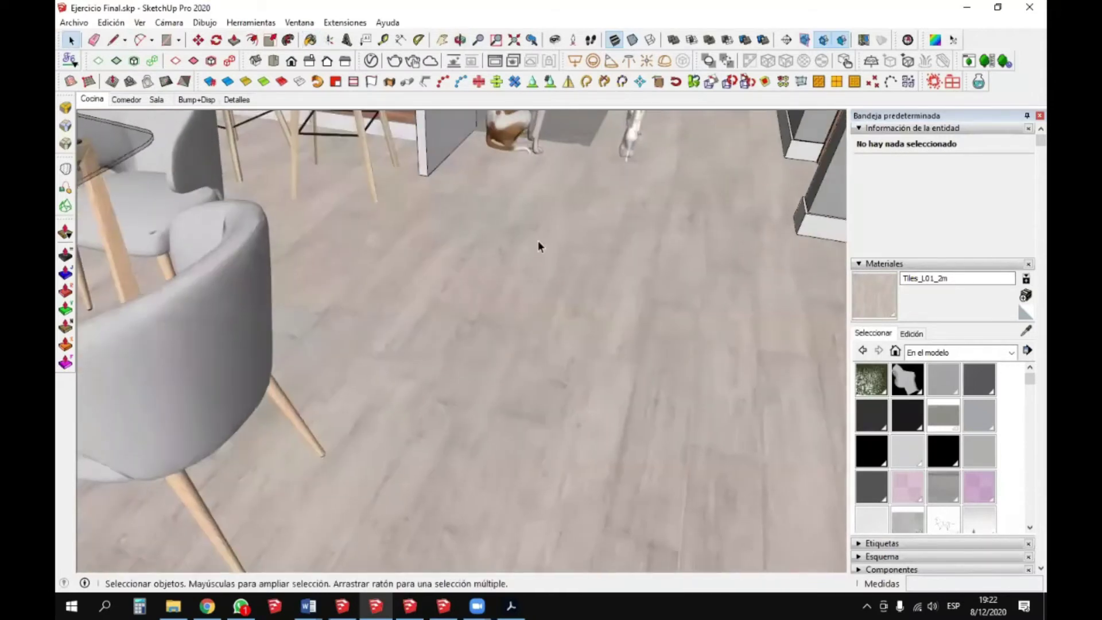
{"action": "left_click", "coordinate": [554, 39]}
{"action": "left_click_drag", "start_coordinate": [503, 396], "coordinate": [496, 318]}
{"action": "scroll", "coordinate": [399, 214], "scroll_direction": "up", "scroll_amount": 3}
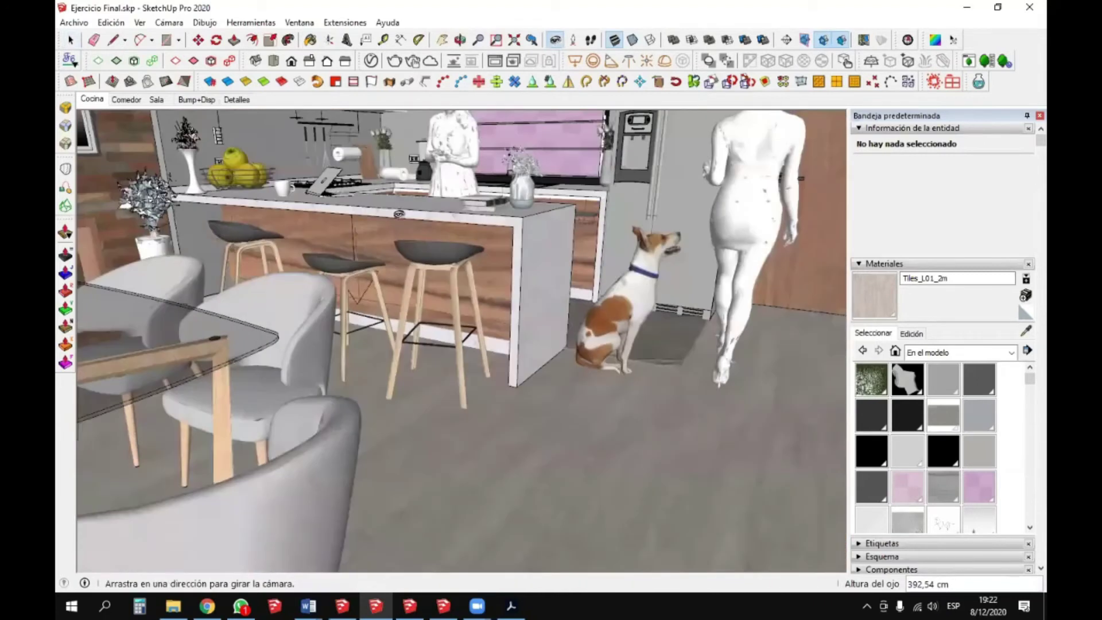
{"action": "scroll", "coordinate": [392, 241], "scroll_direction": "down", "scroll_amount": 6}
{"action": "mouse_move", "coordinate": [329, 258]}
{"action": "middle_mouse_down"}
{"action": "mouse_move", "coordinate": [386, 278]}
{"action": "mouse_move", "coordinate": [521, 266]}
{"action": "mouse_move", "coordinate": [320, 268]}
{"action": "middle_mouse_up"}
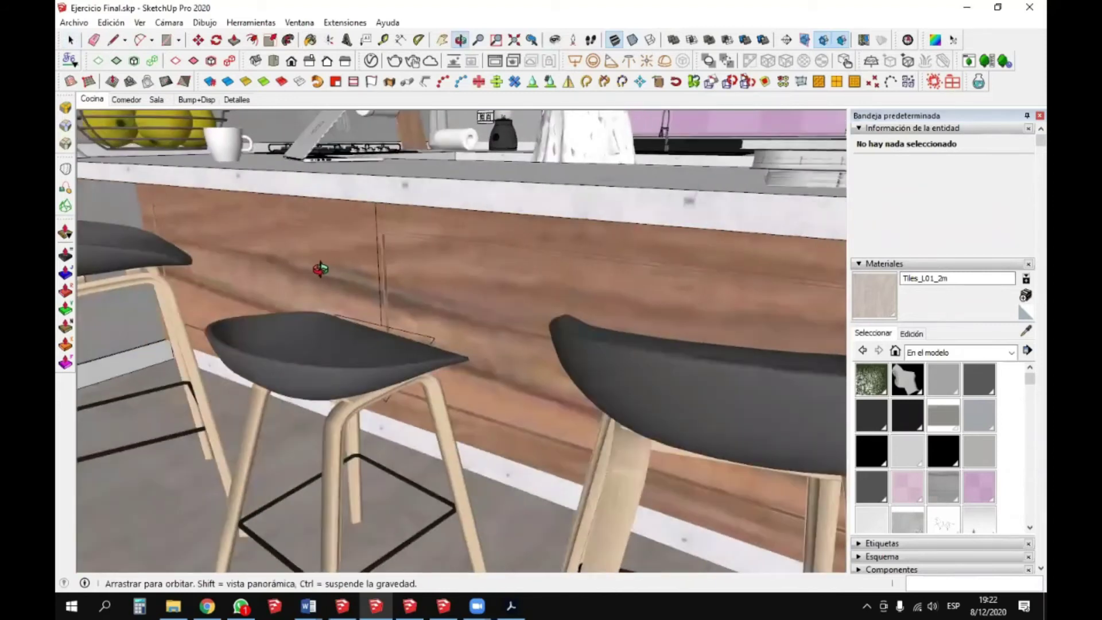
- Sample the wood material "Laminate_A01_120cm" from the kitchen island front and set its texture width to 120 cm
{"action": "left_click", "coordinate": [1025, 332]}
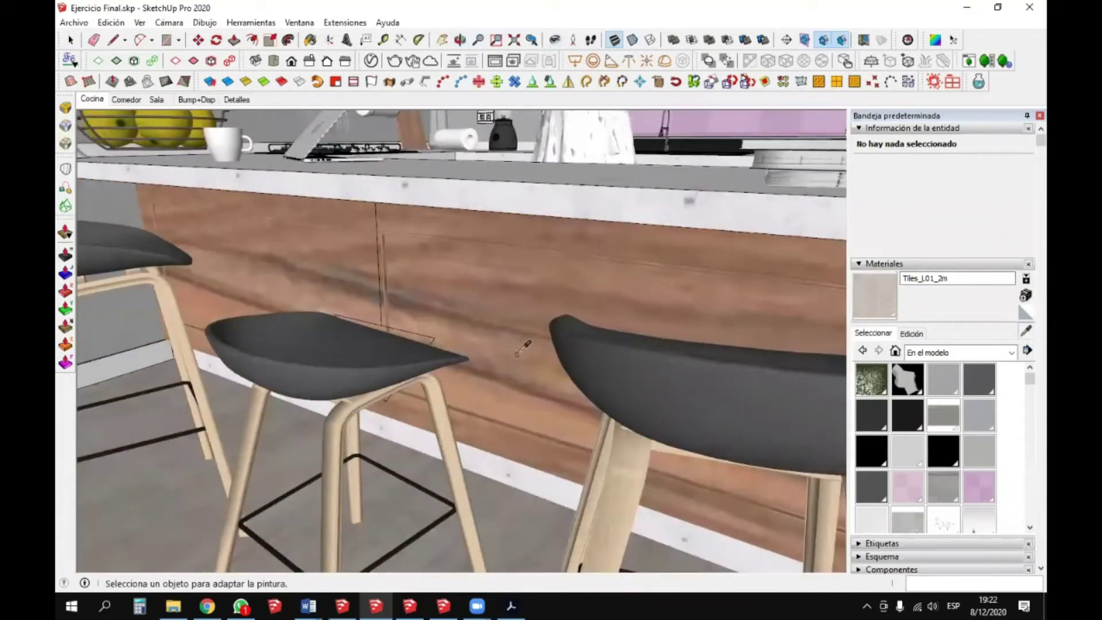
{"action": "left_click", "coordinate": [452, 287]}
{"action": "left_click", "coordinate": [912, 334]}
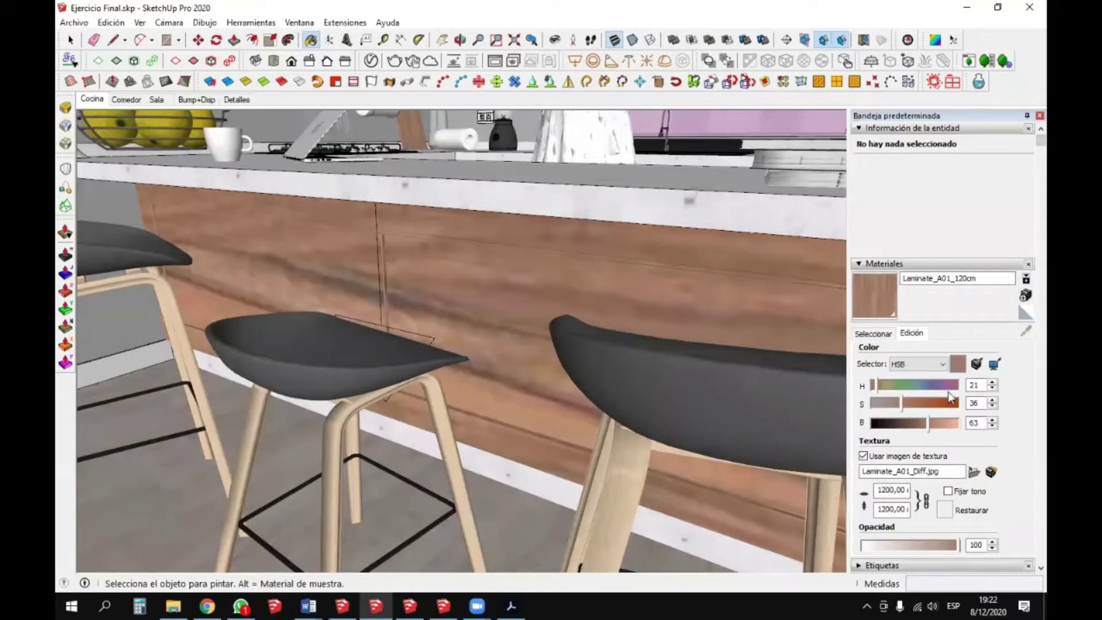
{"action": "left_click", "coordinate": [971, 278]}
{"action": "left_click_drag", "start_coordinate": [975, 278], "coordinate": [953, 279]}
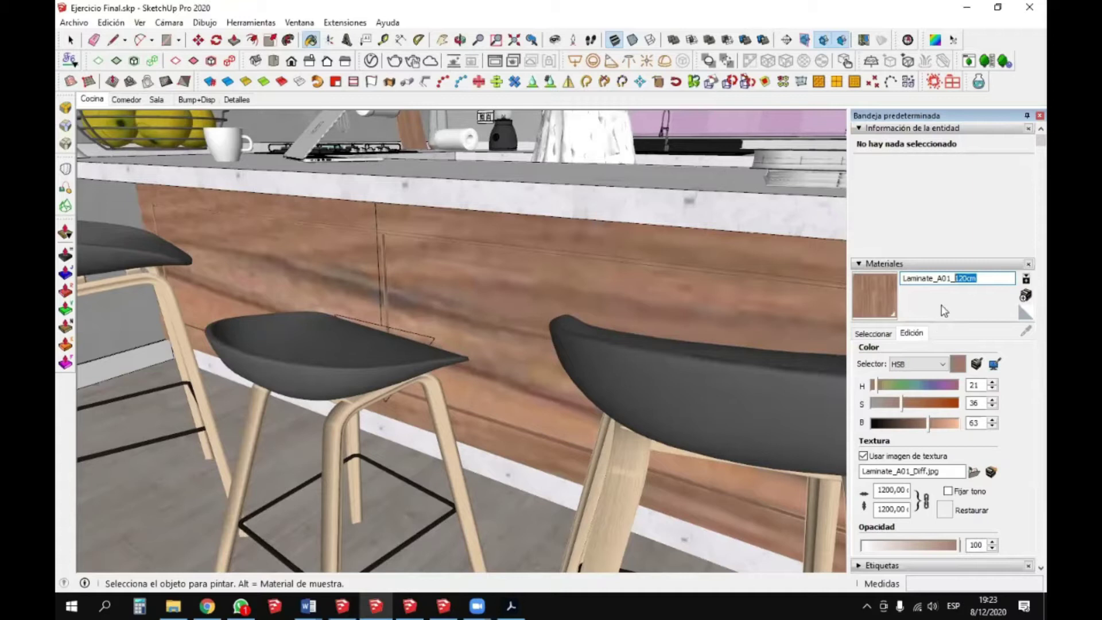
{"action": "left_click", "coordinate": [889, 489]}
{"action": "key", "text": "BackSpace"}
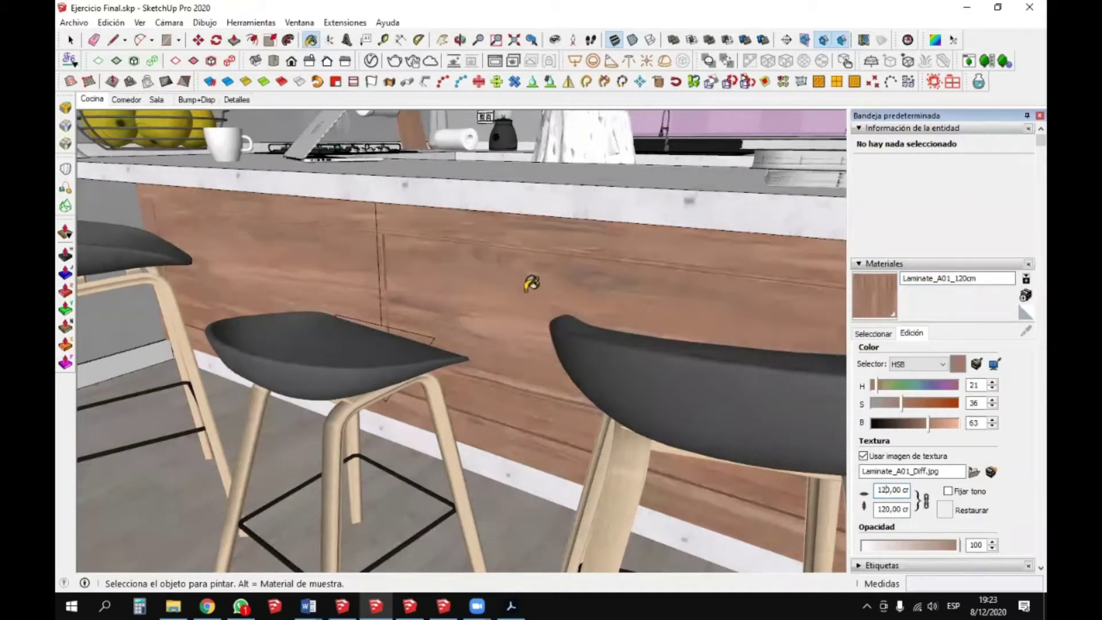
{"action": "left_click", "coordinate": [71, 40]}
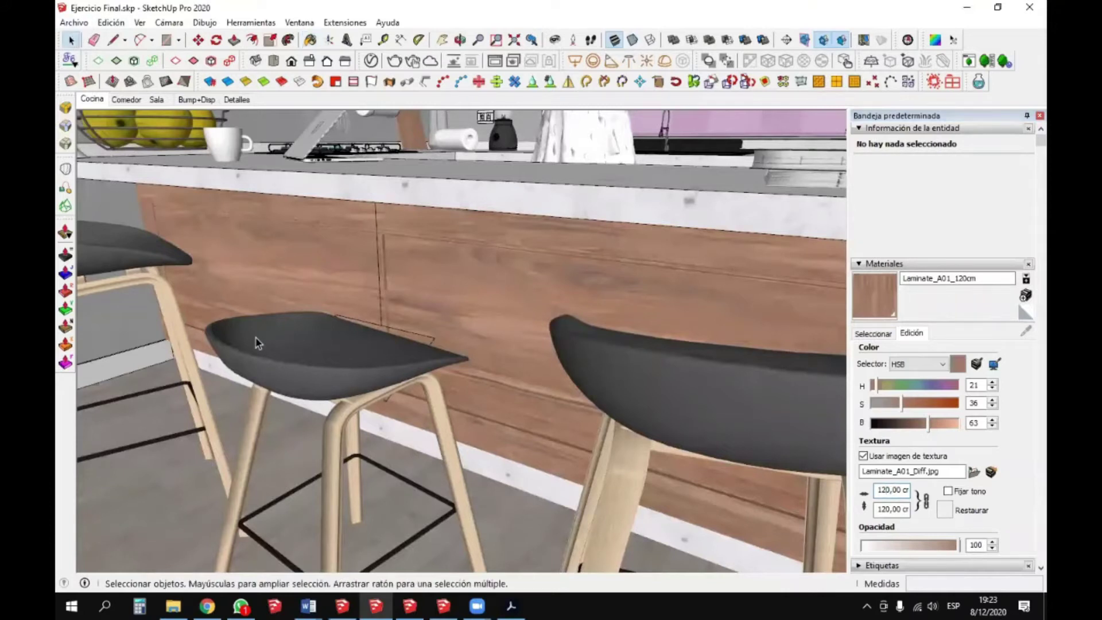
- Examine the rescaled wood grain on the kitchen island front and on the wooden doors beside the refrigerator
{"action": "scroll", "coordinate": [260, 343], "scroll_direction": "down", "scroll_amount": 8}
{"action": "left_click", "coordinate": [554, 39]}
{"action": "scroll", "coordinate": [416, 321], "scroll_direction": "up", "scroll_amount": 10}
{"action": "middle_click_drag", "start_coordinate": [416, 321], "coordinate": [421, 326]}
{"action": "scroll", "coordinate": [422, 326], "scroll_direction": "down", "scroll_amount": 8}
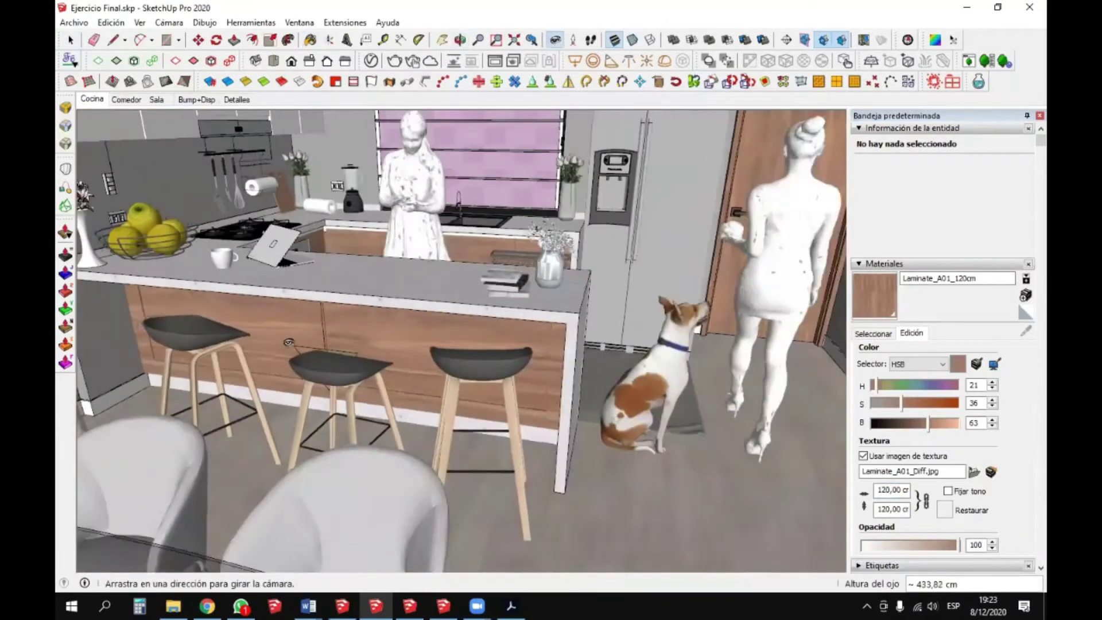
{"action": "scroll", "coordinate": [442, 262], "scroll_direction": "up", "scroll_amount": 8}
{"action": "scroll", "coordinate": [443, 263], "scroll_direction": "up", "scroll_amount": 3}
{"action": "scroll", "coordinate": [459, 241], "scroll_direction": "down", "scroll_amount": 3}
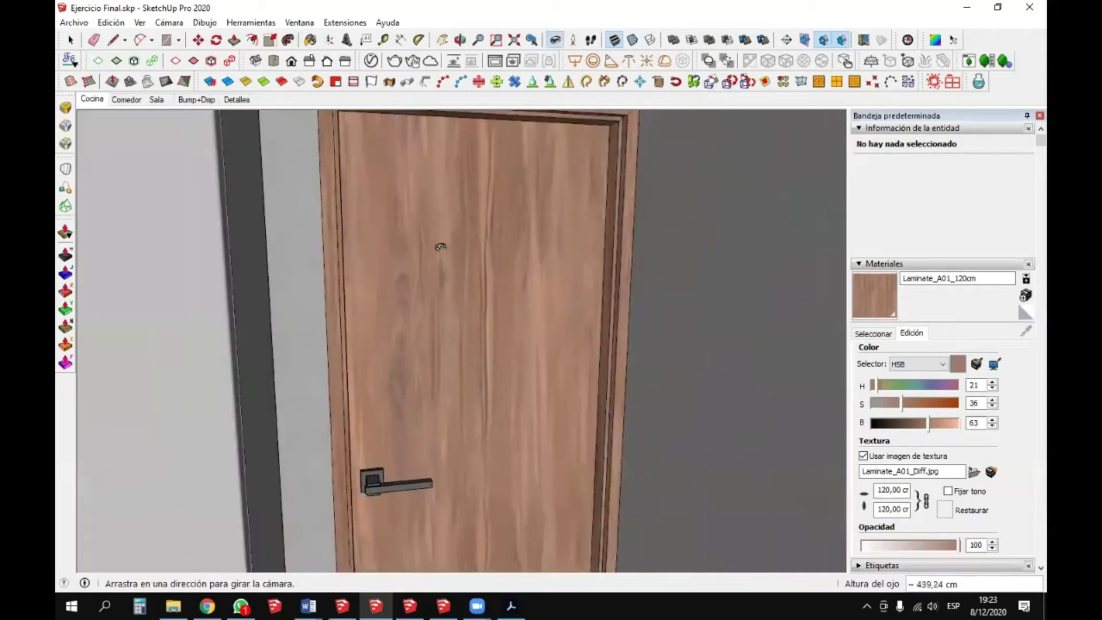
{"action": "scroll", "coordinate": [538, 308], "scroll_direction": "up", "scroll_amount": 3}
{"action": "left_click_drag", "start_coordinate": [537, 307], "coordinate": [531, 320]}
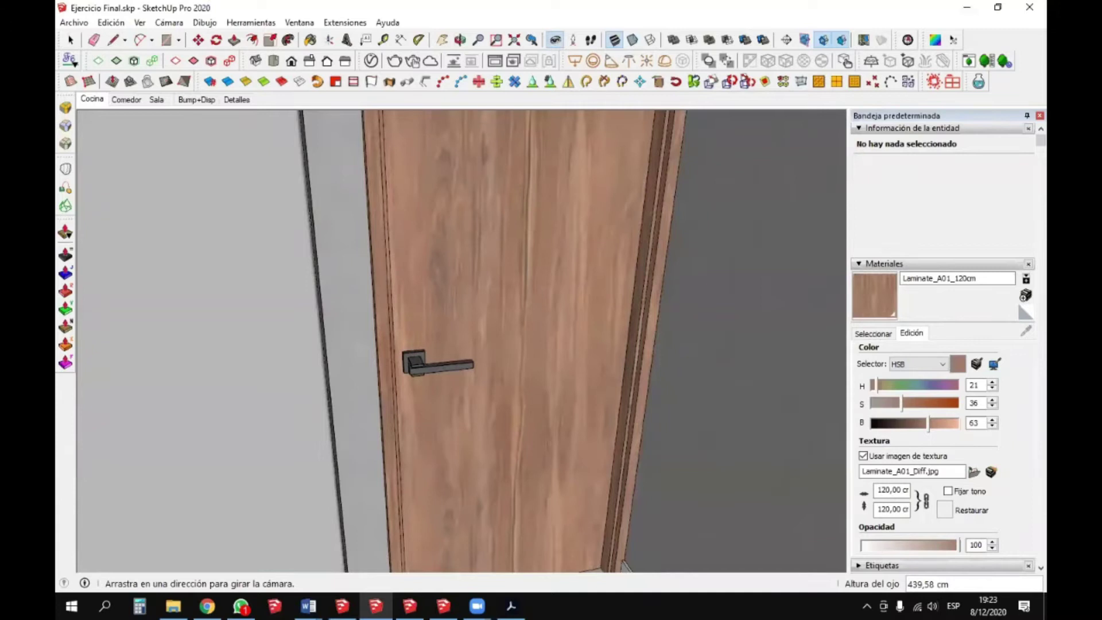
{"action": "key", "text": "o"}
{"action": "scroll", "coordinate": [528, 296], "scroll_direction": "down", "scroll_amount": 5}
{"action": "left_click_drag", "start_coordinate": [560, 267], "coordinate": [473, 247]}
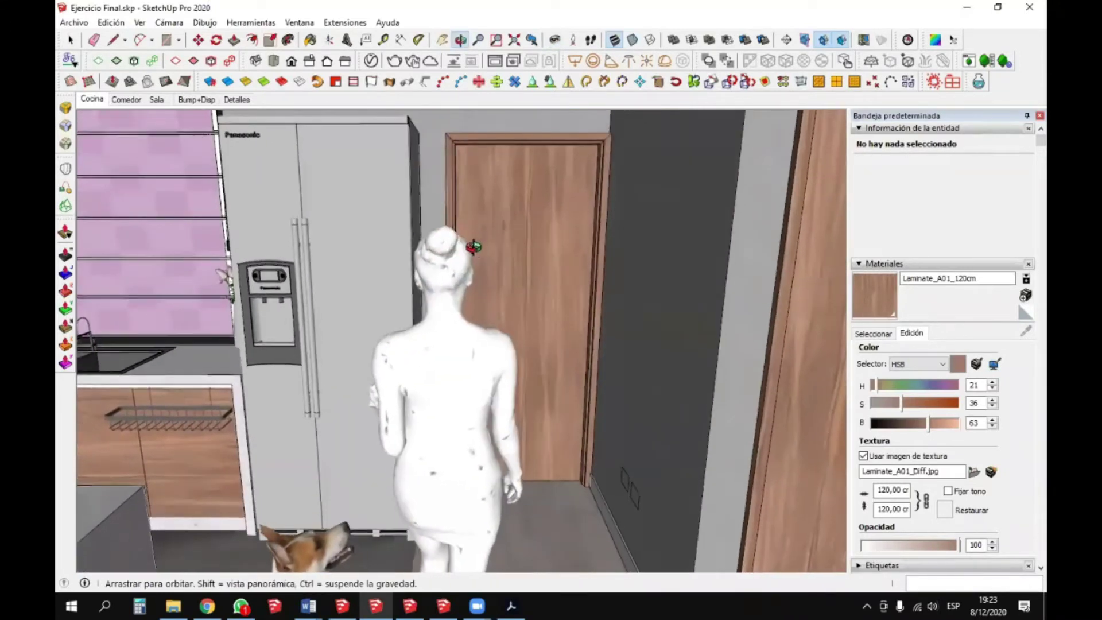
{"action": "scroll", "coordinate": [473, 246], "scroll_direction": "up", "scroll_amount": 6}
{"action": "left_click_drag", "start_coordinate": [586, 224], "coordinate": [593, 223]}
{"action": "middle_click_drag", "start_coordinate": [594, 223], "coordinate": [591, 224]}
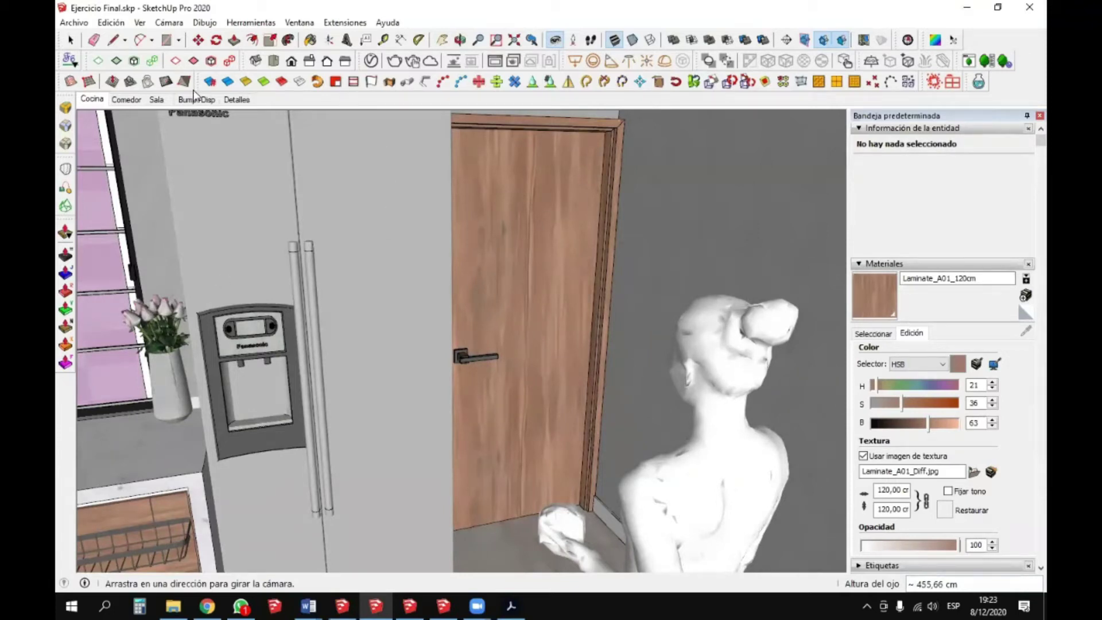
- Return to the "Cocina" scene, open the floor group for editing and select its face
{"action": "left_click", "coordinate": [92, 99]}
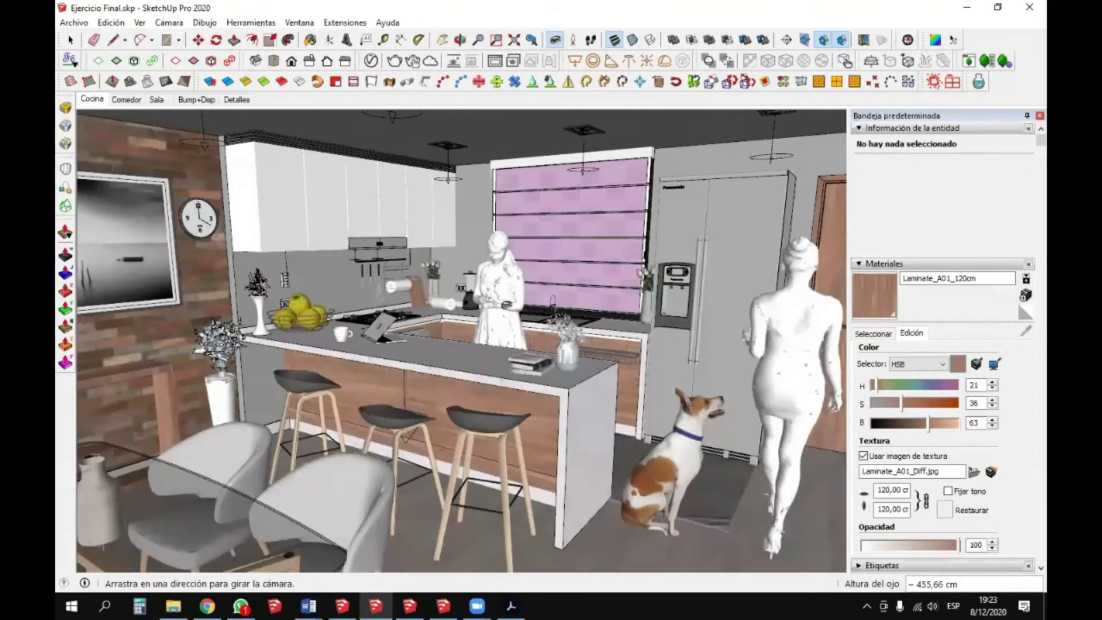
{"action": "left_click_drag", "start_coordinate": [506, 305], "coordinate": [588, 436]}
{"action": "key", "text": "space"}
{"action": "double_click", "coordinate": [525, 416]}
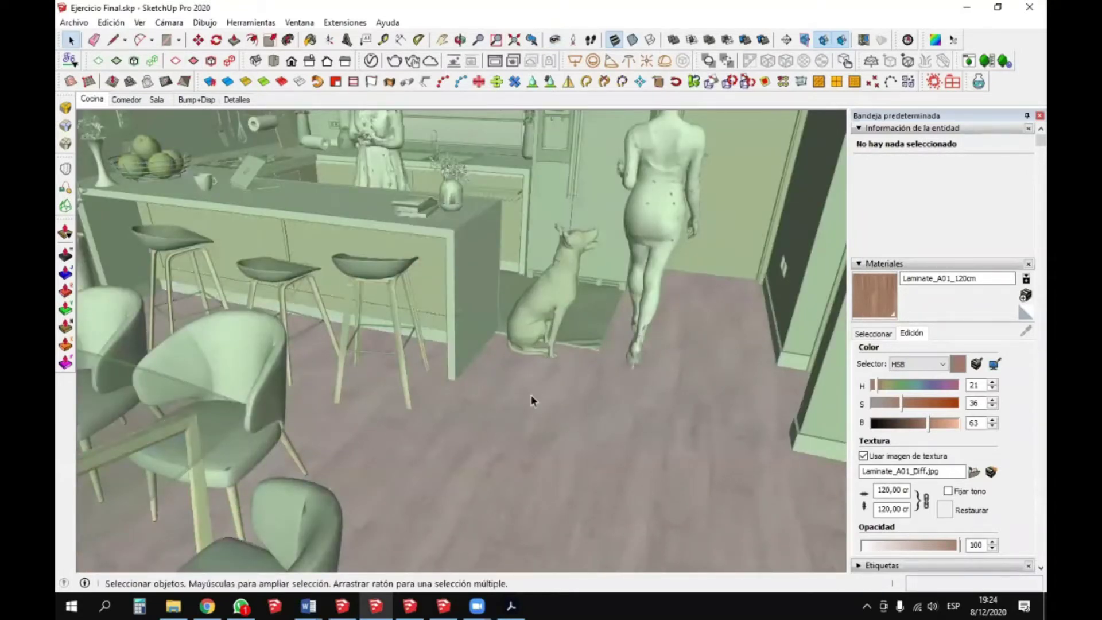
{"action": "left_click", "coordinate": [547, 414]}
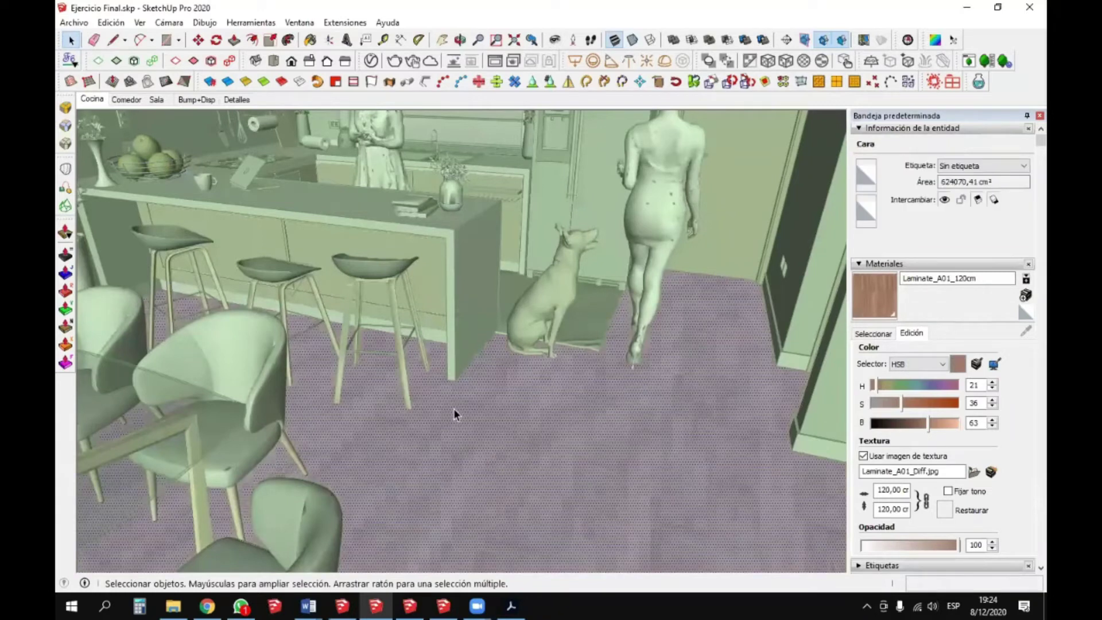
{"action": "right_click", "coordinate": [493, 388]}
{"action": "left_click", "coordinate": [485, 396]}
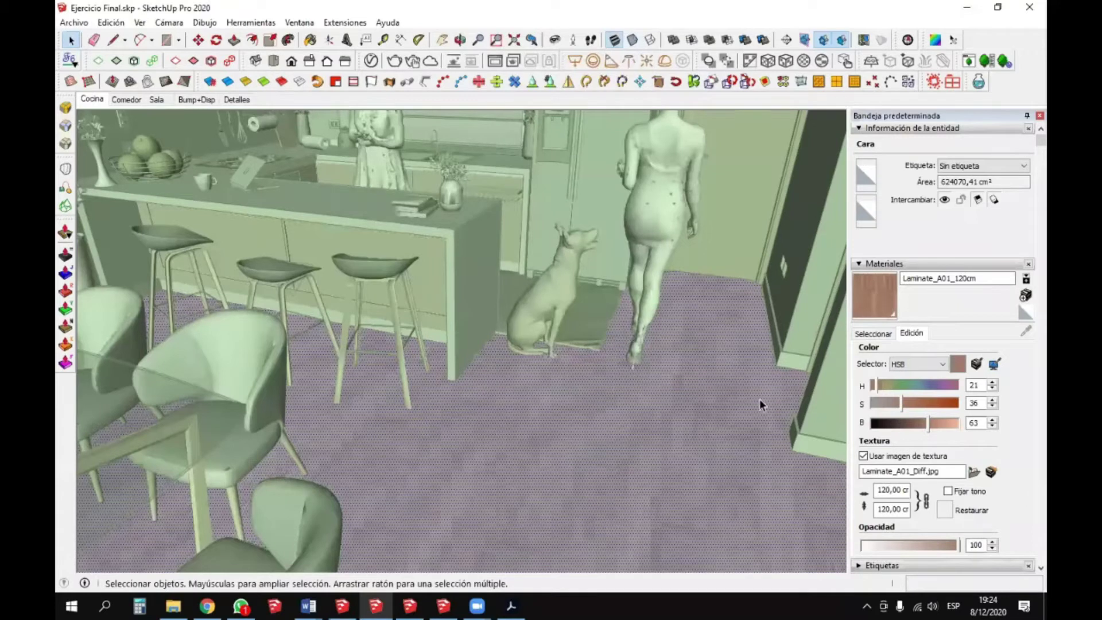
- Sample the floor material "Tiles_L01_2m" and apply it directly to the selected floor face
{"action": "left_click", "coordinate": [873, 333]}
{"action": "left_click", "coordinate": [1026, 331]}
{"action": "left_click", "coordinate": [510, 398]}
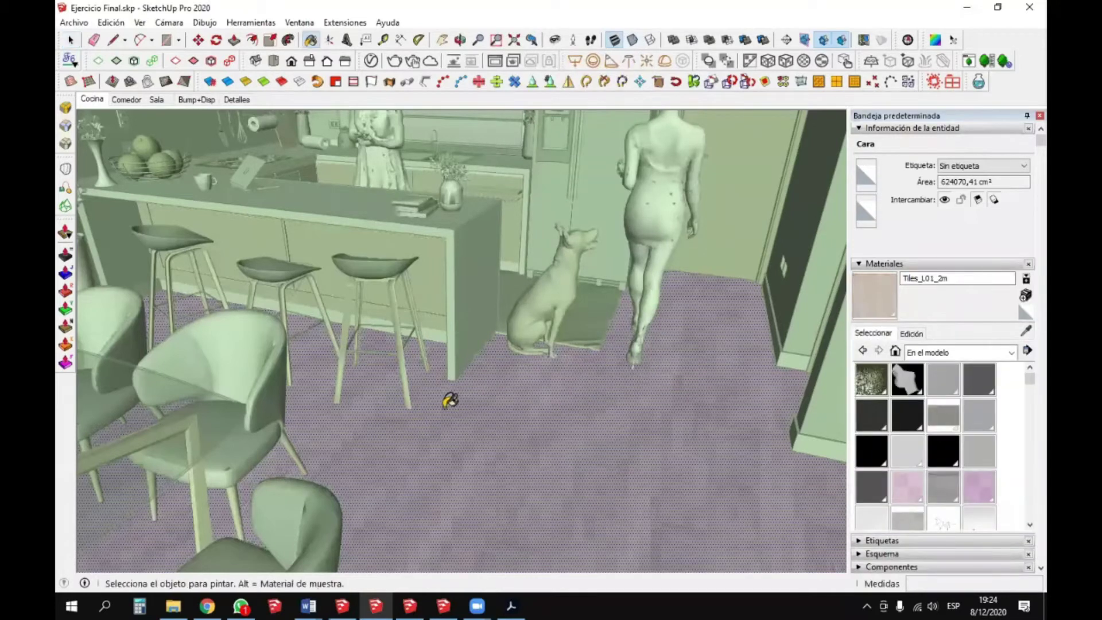
{"action": "key", "text": "space"}
- Start positioning the texture on the floor face and switch the texture pins to fixed pins
{"action": "right_click", "coordinate": [468, 413]}
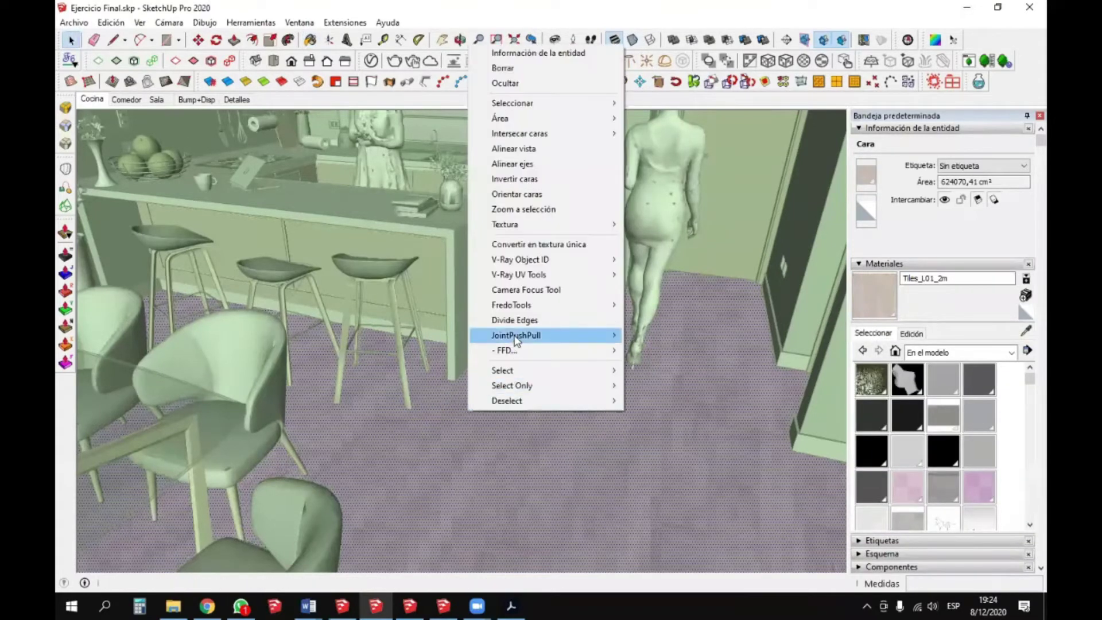
{"action": "mouse_move", "coordinate": [540, 225]}
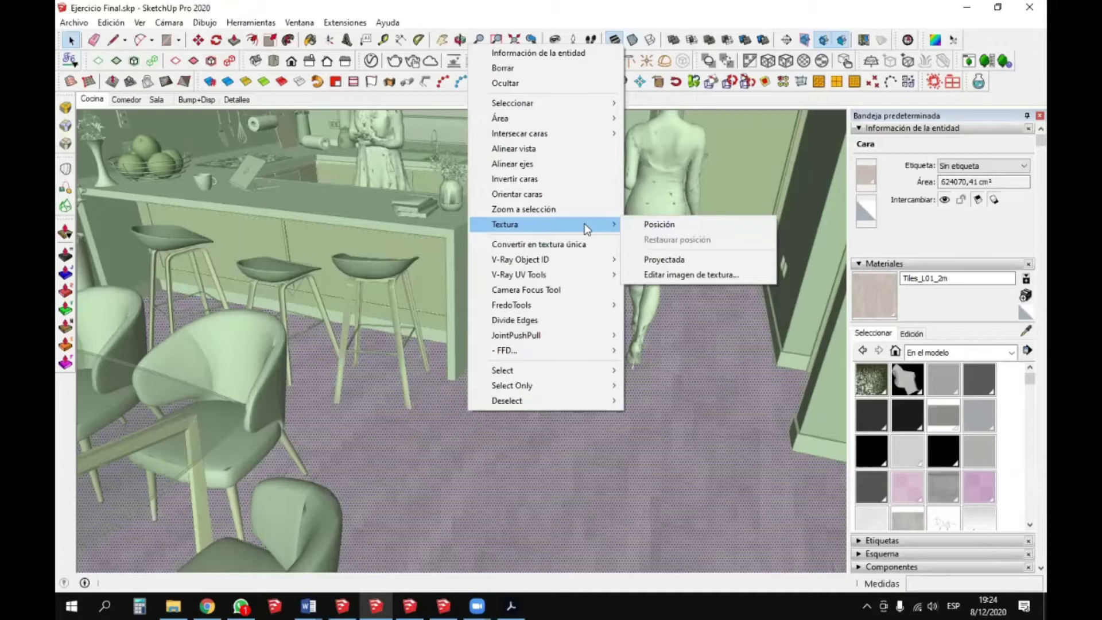
{"action": "left_click", "coordinate": [660, 230]}
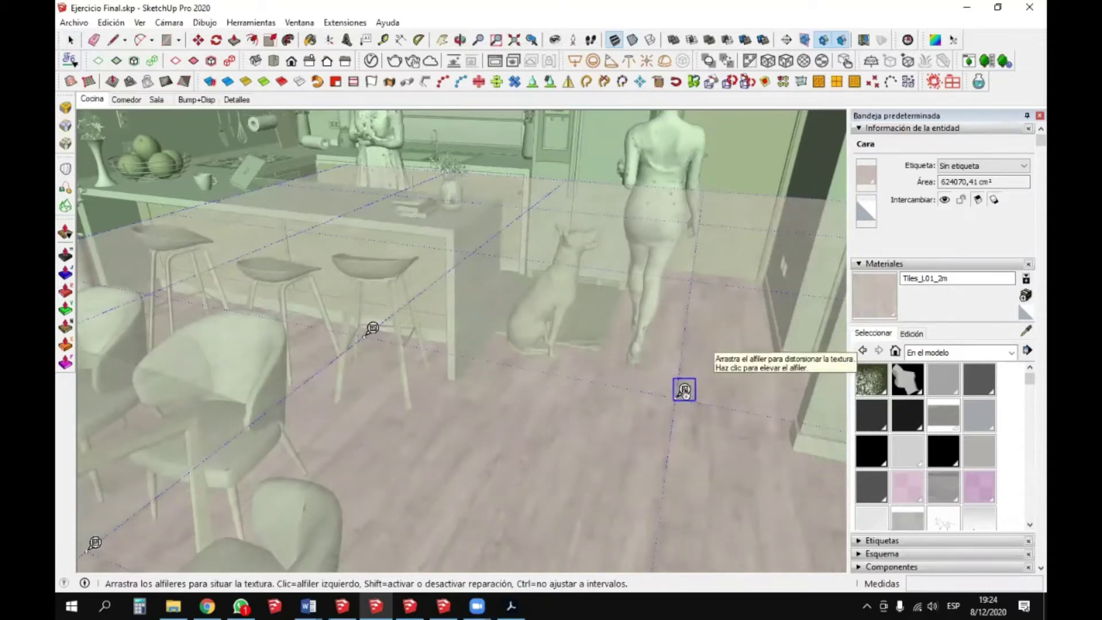
{"action": "middle_click_drag", "start_coordinate": [480, 420], "coordinate": [504, 443]}
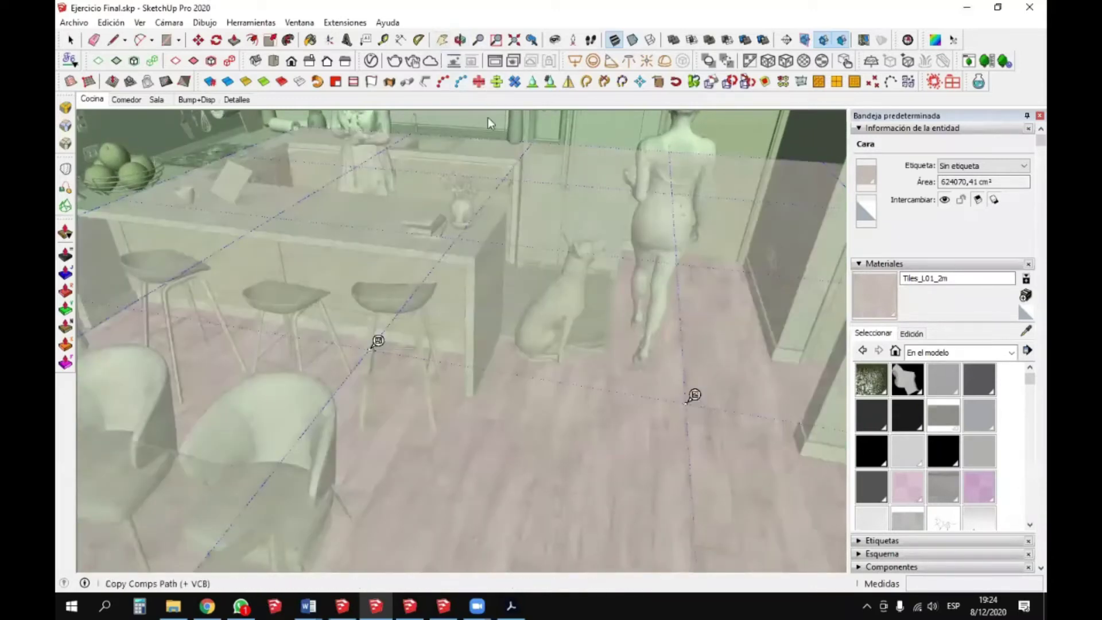
{"action": "scroll", "coordinate": [522, 119], "scroll_direction": "down", "scroll_amount": 1}
{"action": "scroll", "coordinate": [445, 388], "scroll_direction": "up", "scroll_amount": 1}
{"action": "scroll", "coordinate": [591, 198], "scroll_direction": "down", "scroll_amount": 2}
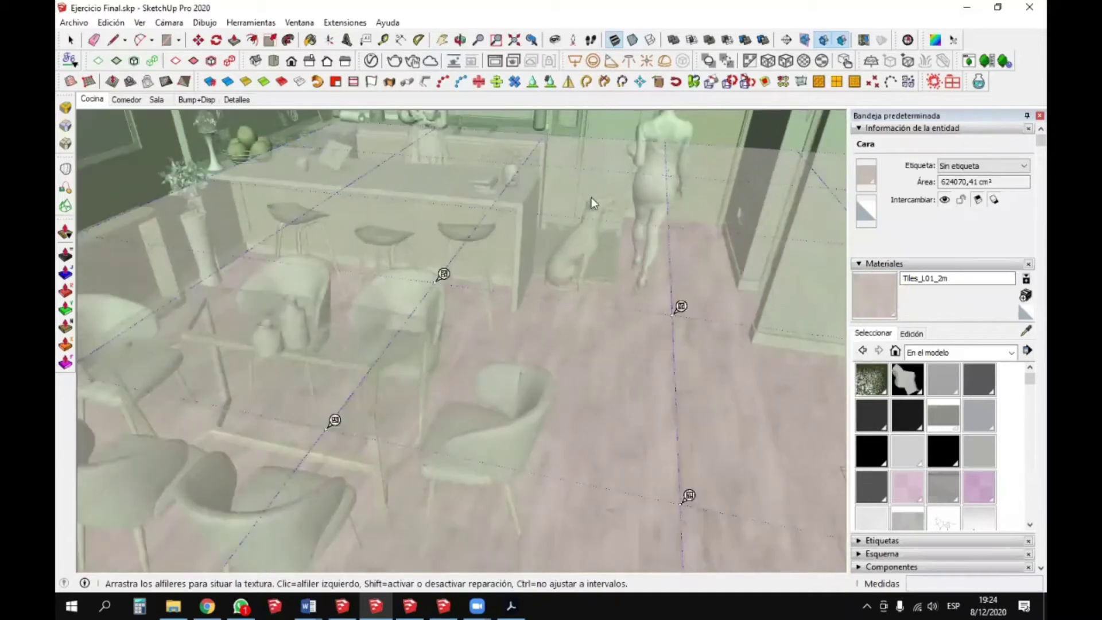
{"action": "scroll", "coordinate": [430, 447], "scroll_direction": "up", "scroll_amount": 1}
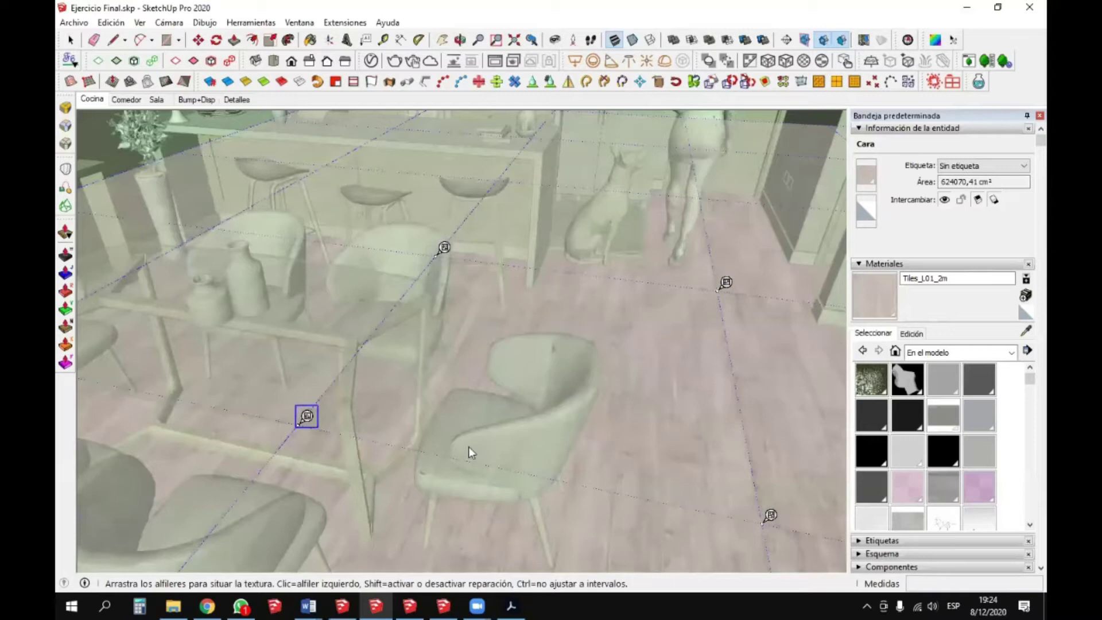
{"action": "right_click", "coordinate": [443, 251]}
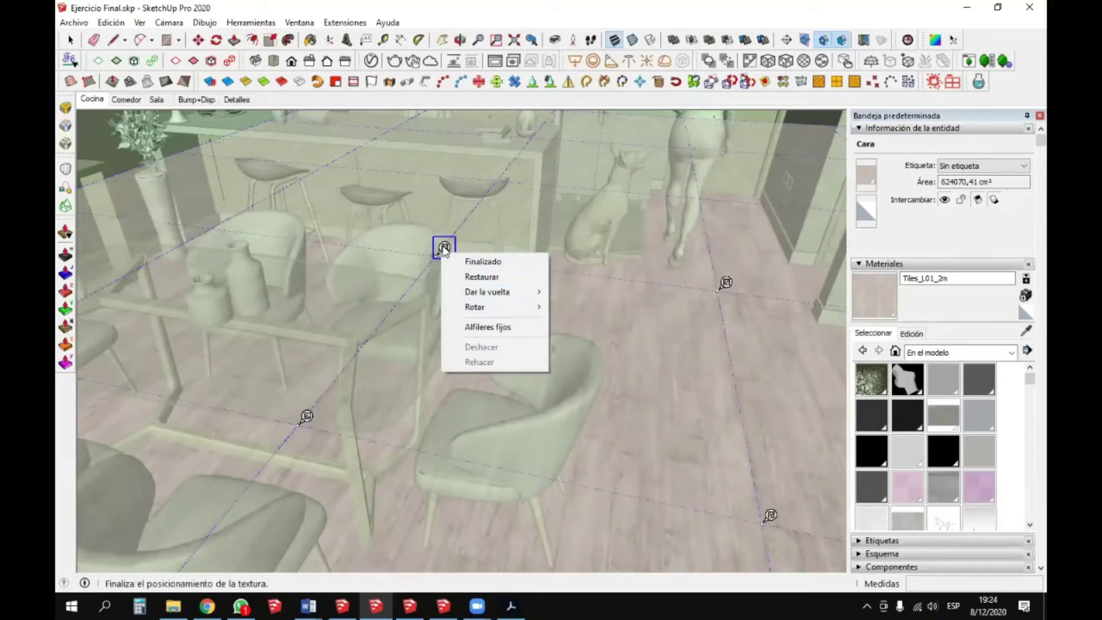
{"action": "left_click", "coordinate": [485, 326]}
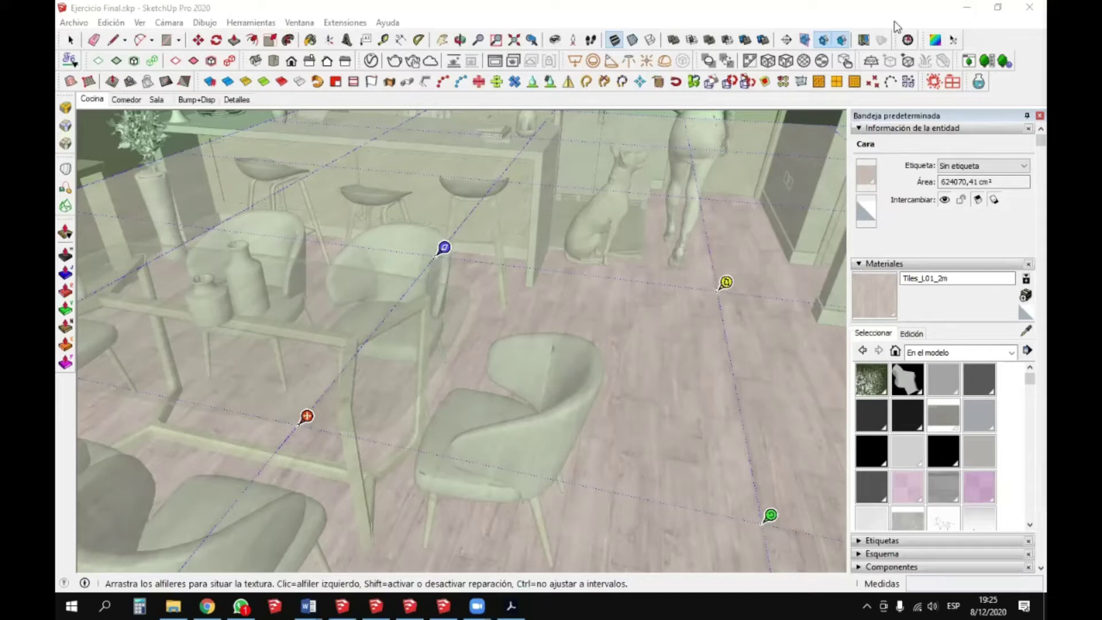
- Shrink the floor texture by pulling the green scale-and-rotate pin close to the red pin, and finish the positioning
{"action": "scroll", "coordinate": [487, 367], "scroll_direction": "down", "scroll_amount": 3}
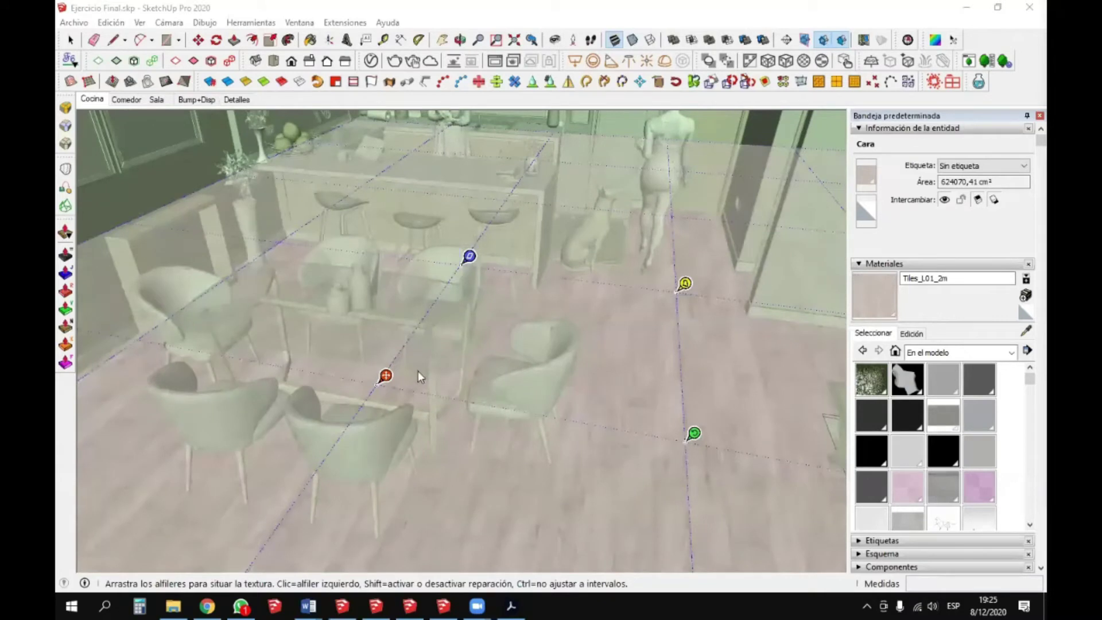
{"action": "scroll", "coordinate": [574, 345], "scroll_direction": "up", "scroll_amount": 2}
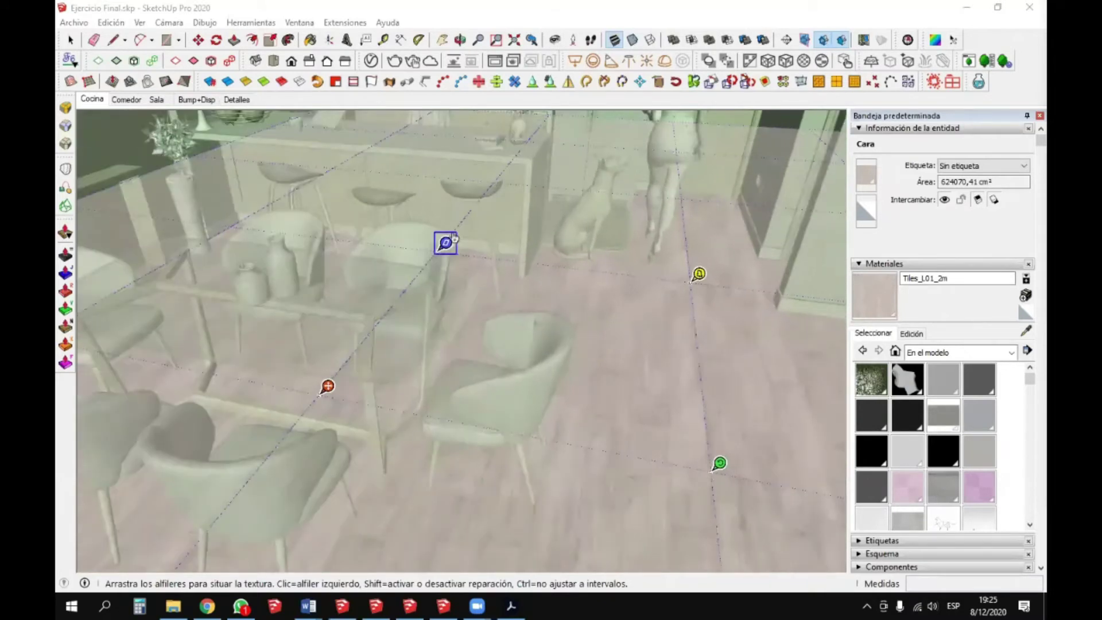
{"action": "scroll", "coordinate": [421, 255], "scroll_direction": "down", "scroll_amount": 2}
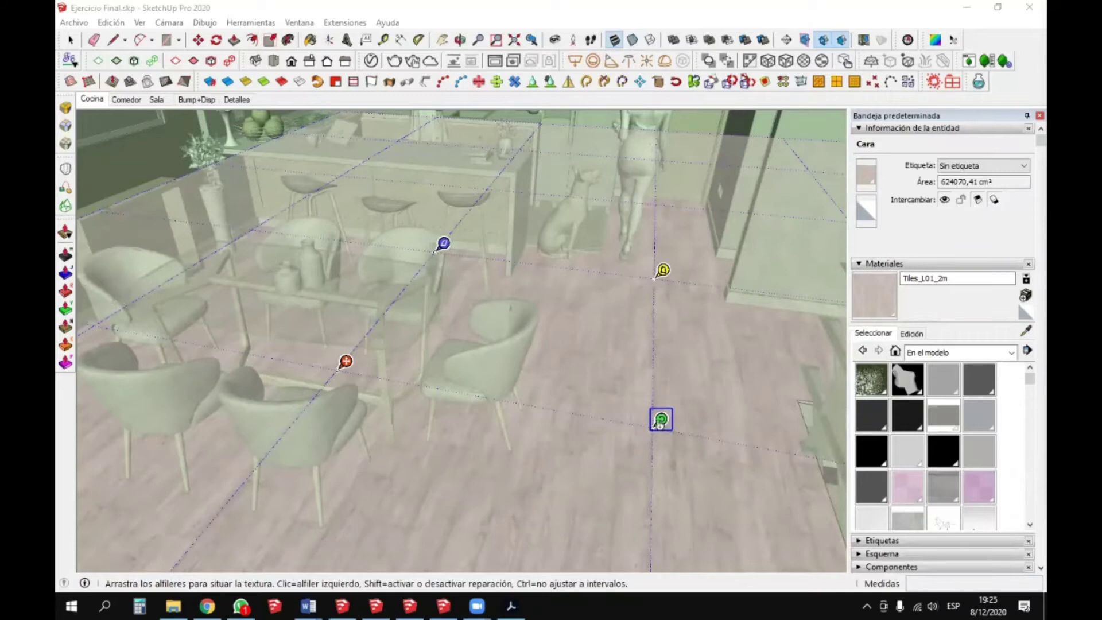
{"action": "mouse_move", "coordinate": [658, 422]}
{"action": "left_click_drag", "start_coordinate": [657, 421], "coordinate": [577, 408]}
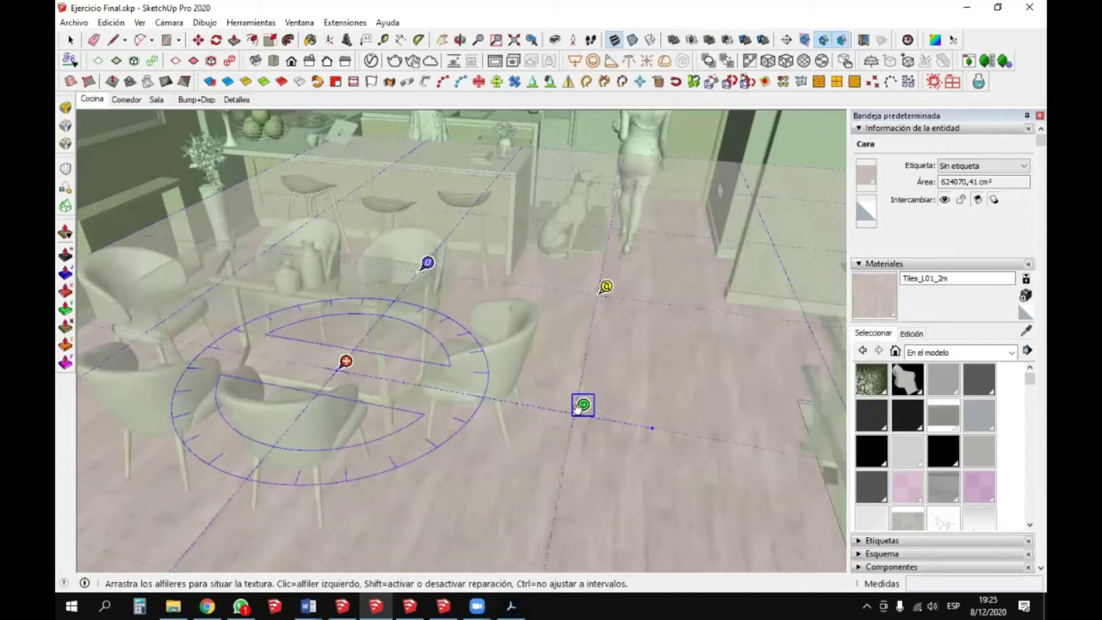
{"action": "left_click_drag", "start_coordinate": [582, 405], "coordinate": [398, 372]}
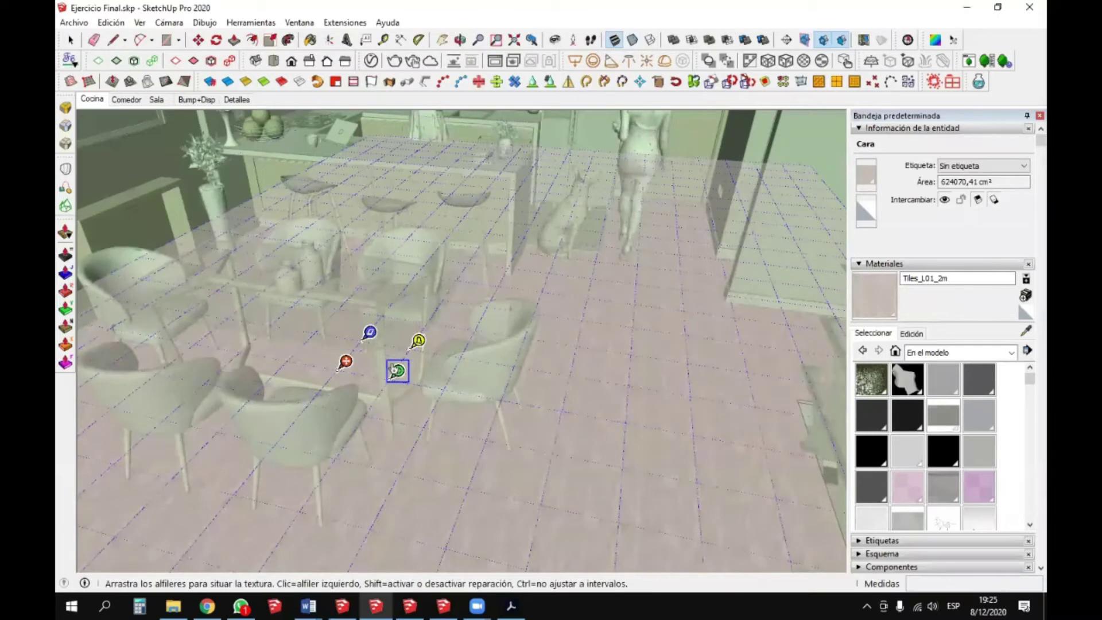
{"action": "key", "text": "Return"}
- Examine the shrunken floor planks up close and check the texture dimensions in the material's edit settings
{"action": "scroll", "coordinate": [612, 446], "scroll_direction": "up", "scroll_amount": 10}
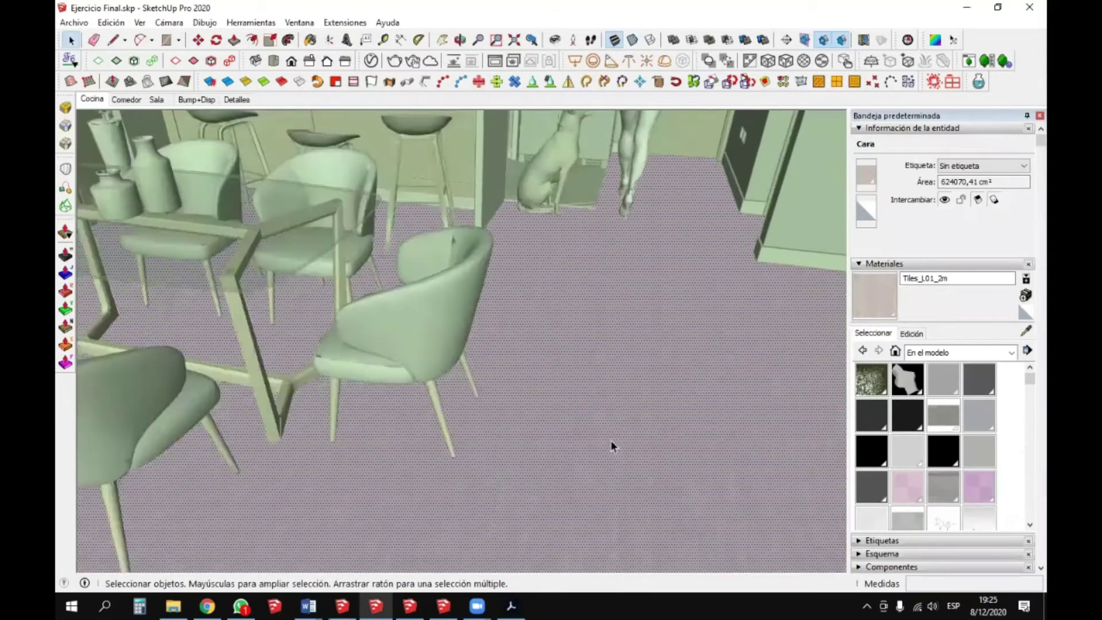
{"action": "middle_click_drag", "start_coordinate": [573, 321], "coordinate": [308, 325]}
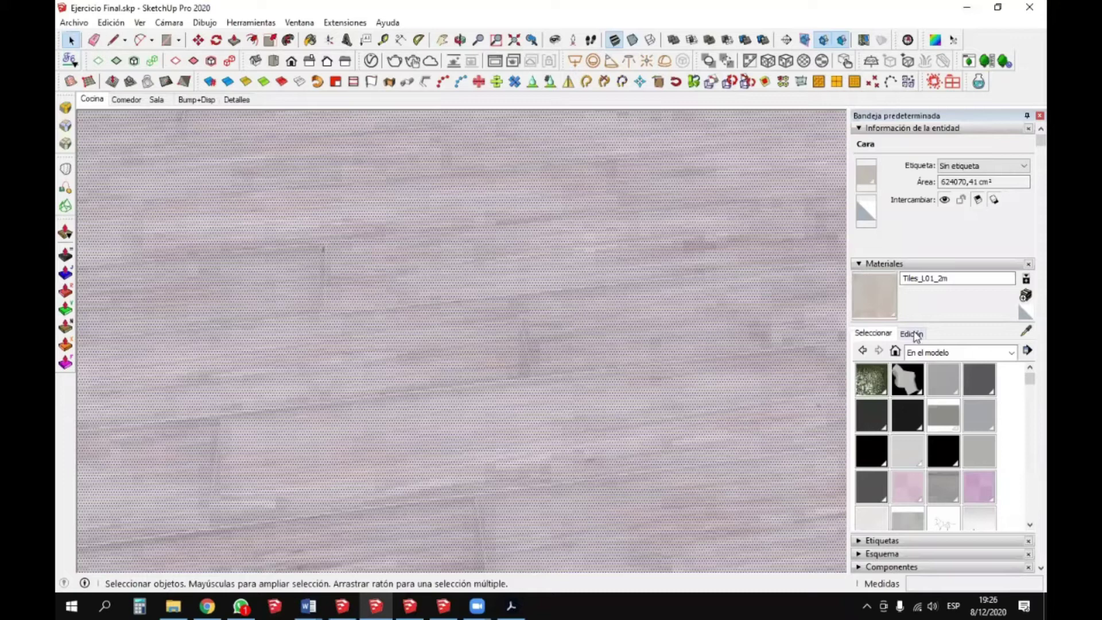
{"action": "left_click", "coordinate": [912, 334]}
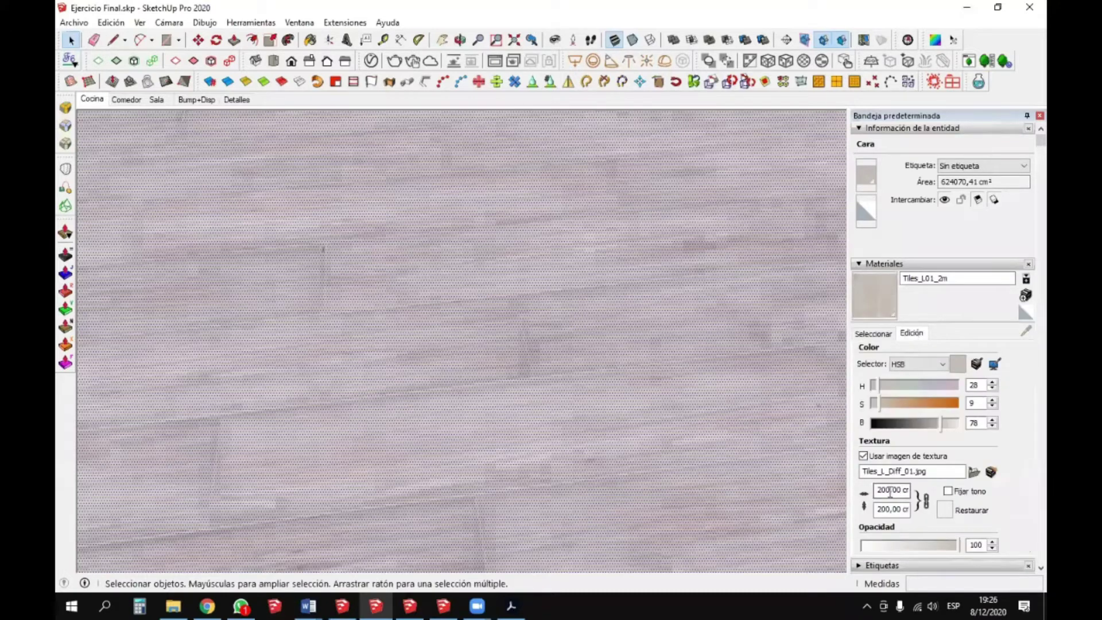
{"action": "middle_click_drag", "start_coordinate": [531, 298], "coordinate": [701, 262]}
{"action": "middle_click_drag", "start_coordinate": [589, 324], "coordinate": [589, 279]}
{"action": "middle_click_drag", "start_coordinate": [504, 406], "coordinate": [489, 222]}
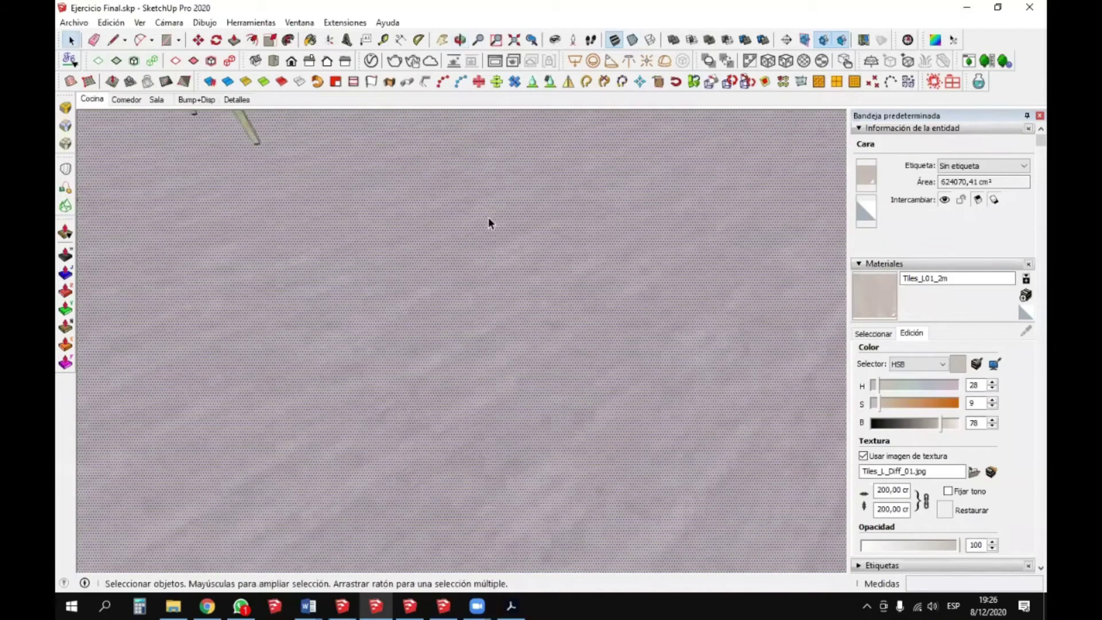
{"action": "middle_click_drag", "start_coordinate": [501, 362], "coordinate": [140, 108]}
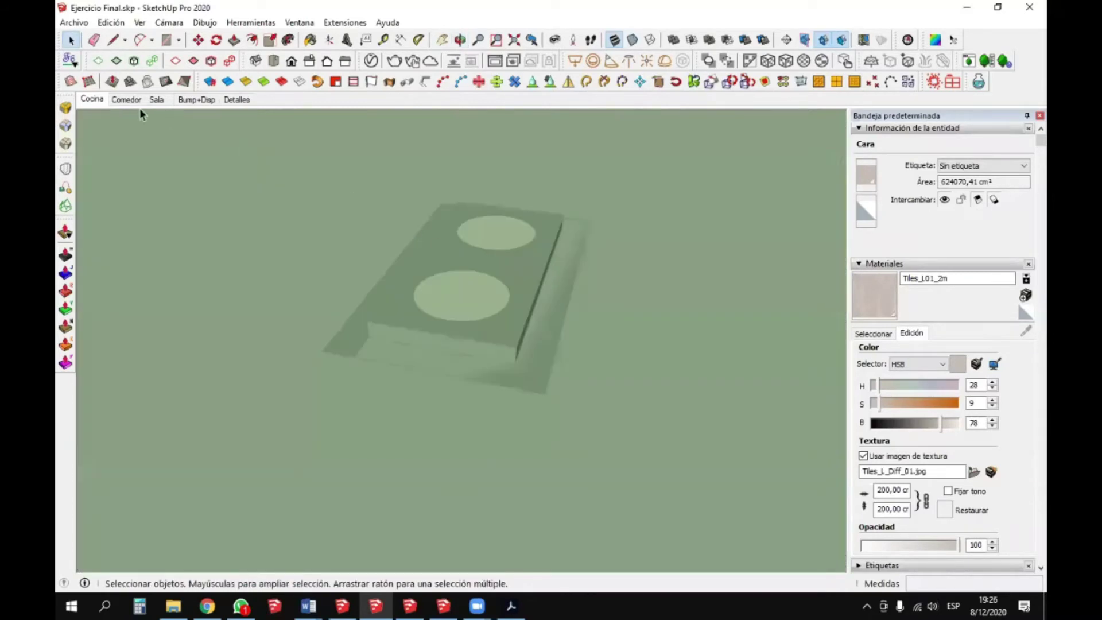
- Return to the "Cocina" scene, draw a rectangle of about 1243 cm² on the island countertop and select its face
{"action": "left_click", "coordinate": [92, 99]}
{"action": "key", "text": "r"}
{"action": "scroll", "coordinate": [431, 370], "scroll_direction": "up", "scroll_amount": 5}
{"action": "scroll", "coordinate": [409, 324], "scroll_direction": "up", "scroll_amount": 2}
{"action": "left_click", "coordinate": [401, 322]}
{"action": "left_click", "coordinate": [568, 481]}
{"action": "key", "text": "space"}
{"action": "left_click", "coordinate": [467, 401]}
- Reverse the rectangular face drawn on the island countertop
{"action": "mouse_move", "coordinate": [467, 401]}
{"action": "middle_mouse_down"}
{"action": "mouse_move", "coordinate": [435, 349]}
{"action": "mouse_move", "coordinate": [443, 364]}
{"action": "mouse_move", "coordinate": [405, 365]}
{"action": "middle_mouse_up"}
{"action": "key", "text": "m"}
{"action": "left_click", "coordinate": [443, 363]}
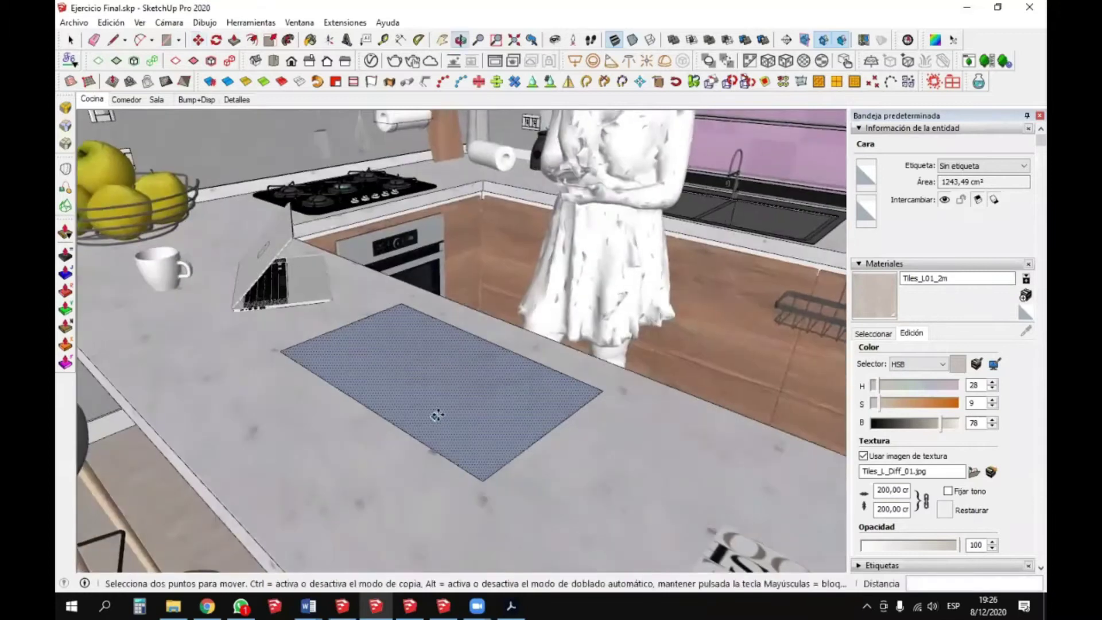
{"action": "key", "text": "space"}
{"action": "right_click", "coordinate": [405, 365]}
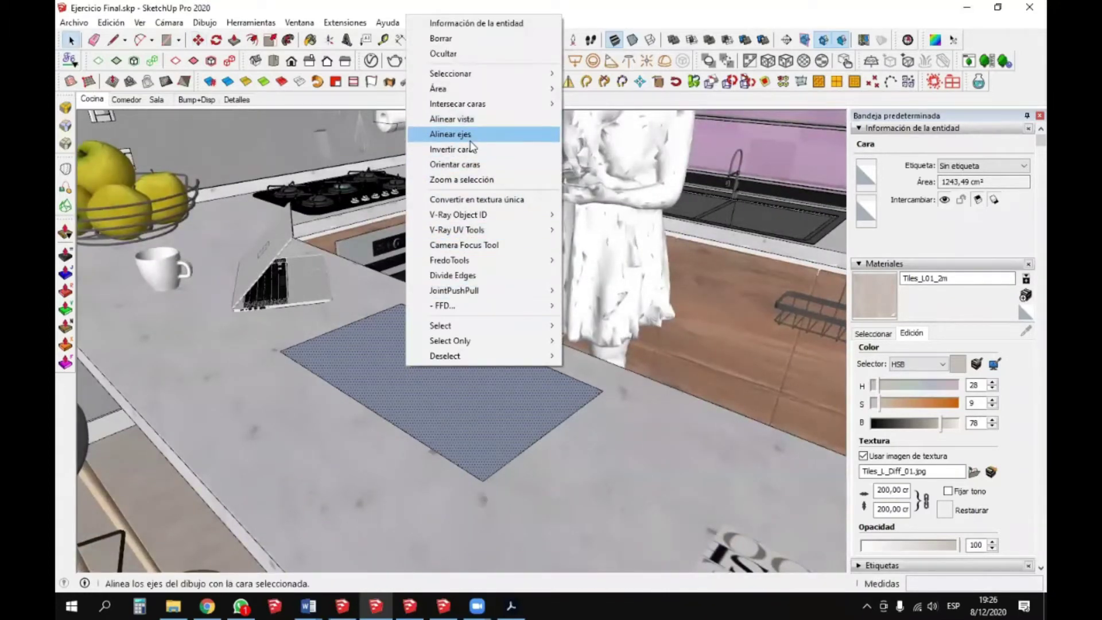
{"action": "left_click", "coordinate": [462, 149]}
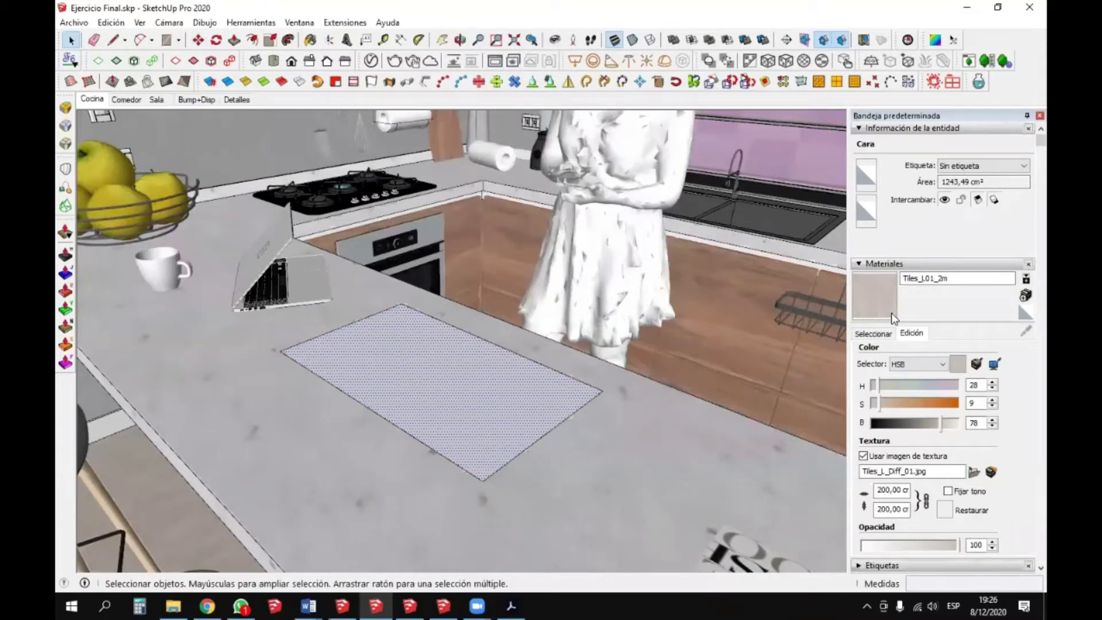
- Paint the countertop rectangle with the Tiles_L01_2m material
{"action": "left_click", "coordinate": [872, 331]}
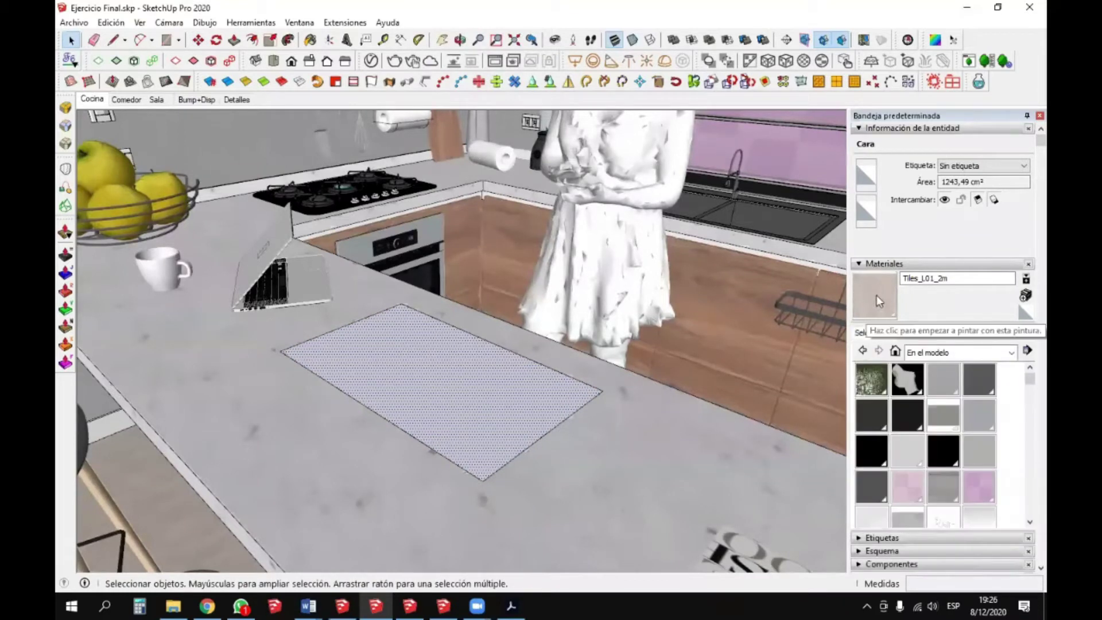
{"action": "left_click", "coordinate": [911, 333]}
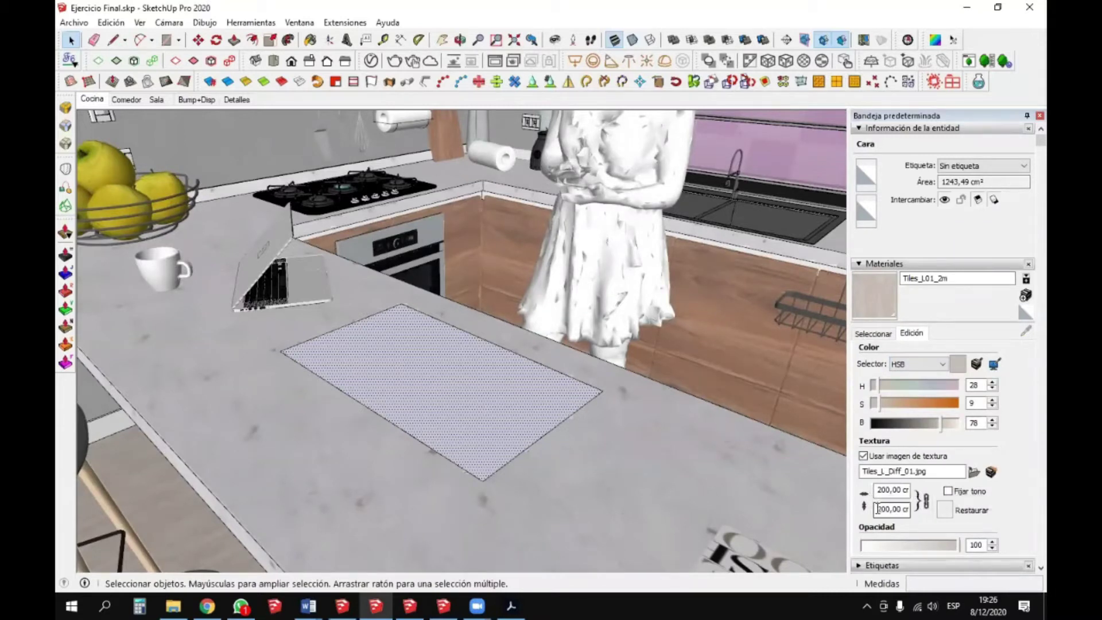
{"action": "left_click", "coordinate": [872, 332]}
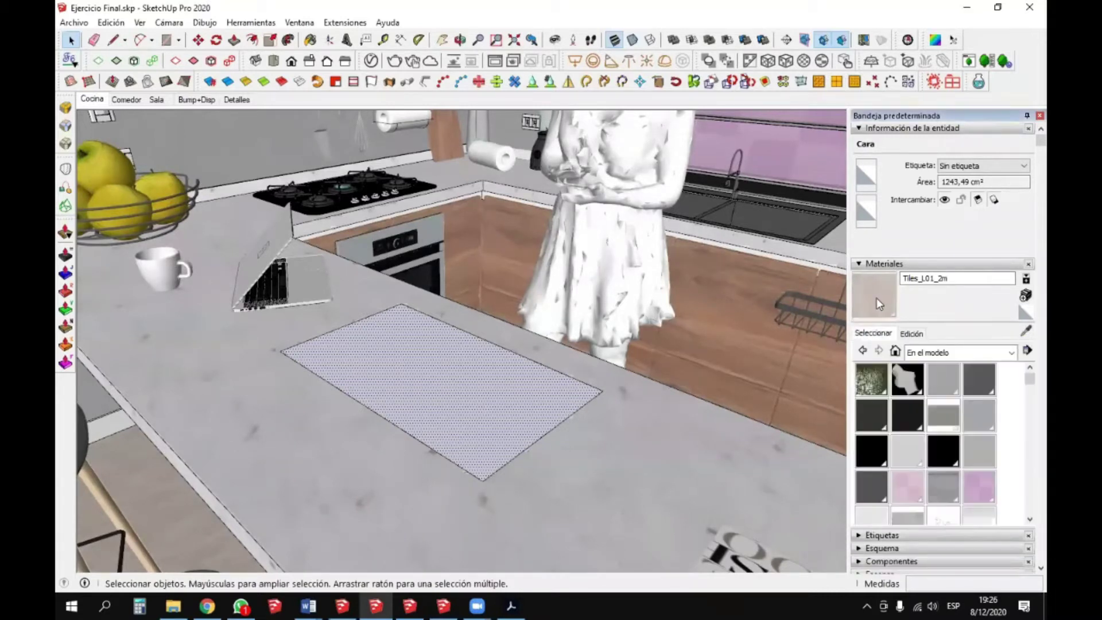
{"action": "left_click", "coordinate": [409, 343]}
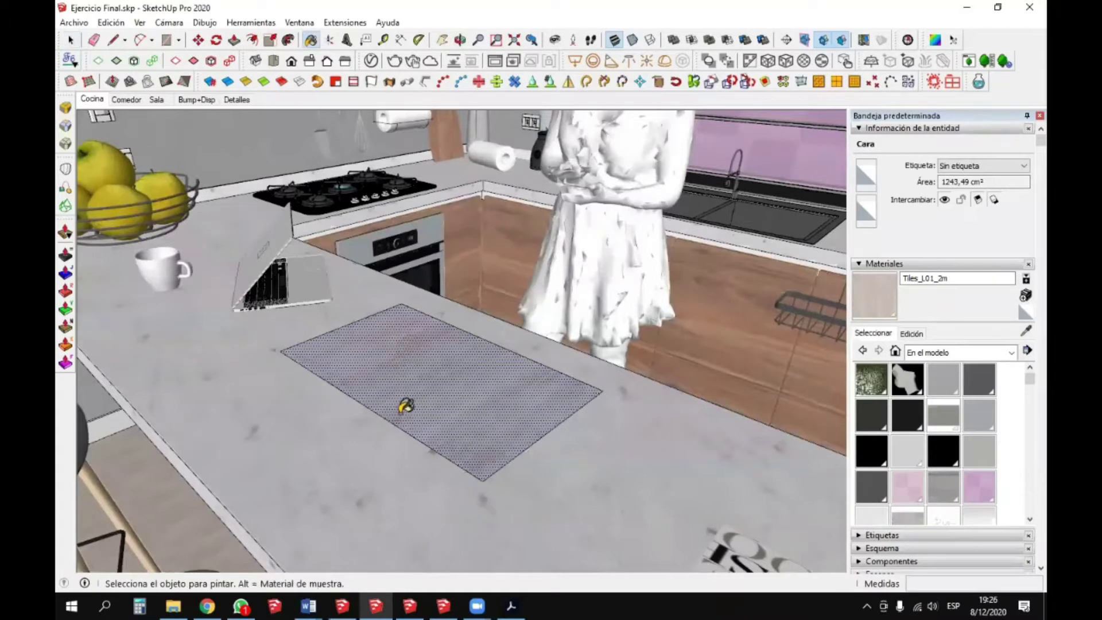
- Select the painted rectangle together with its edges and make it a group
{"action": "scroll", "coordinate": [435, 335], "scroll_direction": "down", "scroll_amount": 3}
{"action": "key", "text": "space"}
{"action": "double_click", "coordinate": [434, 333]}
{"action": "right_click", "coordinate": [435, 334]}
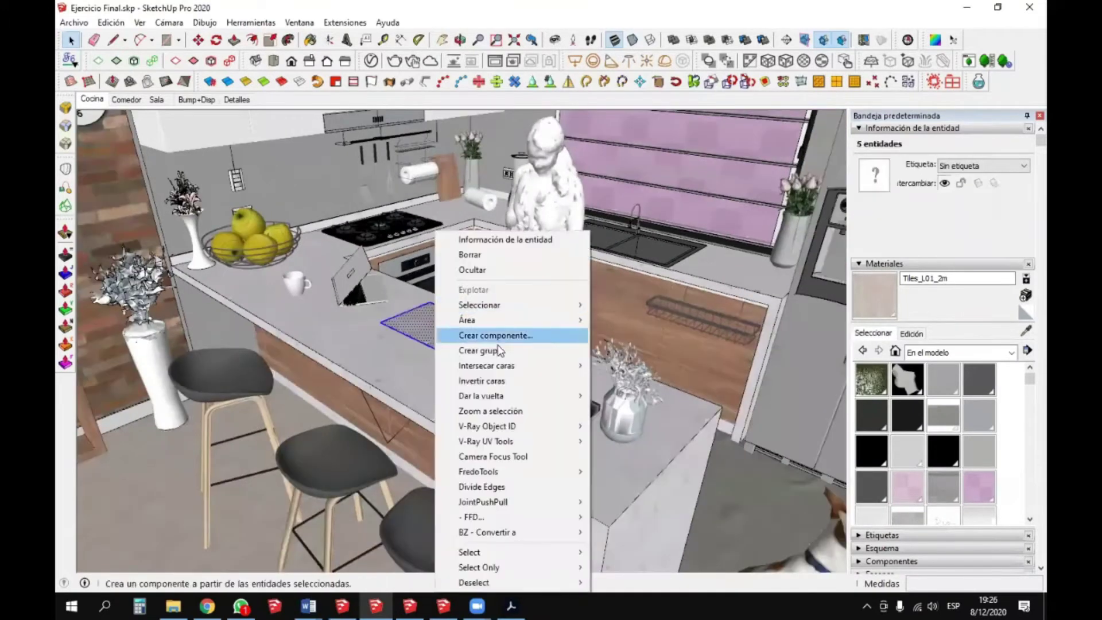
{"action": "left_click", "coordinate": [497, 352]}
- Move the sample group from the island countertop down onto the open floor near the dog, starting from the "Cocina" scene
{"action": "key", "text": "m"}
{"action": "left_click", "coordinate": [464, 361]}
{"action": "scroll", "coordinate": [528, 300], "scroll_direction": "up", "scroll_amount": 5}
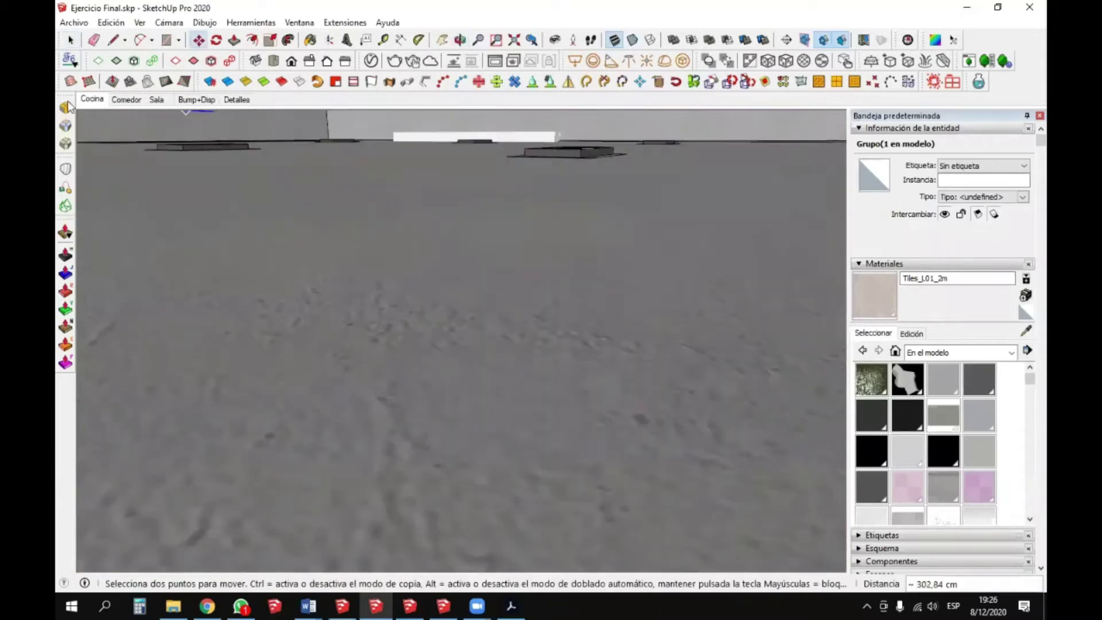
{"action": "left_click", "coordinate": [92, 100]}
{"action": "left_click", "coordinate": [442, 39]}
{"action": "left_click_drag", "start_coordinate": [544, 358], "coordinate": [628, 369]}
{"action": "scroll", "coordinate": [629, 369], "scroll_direction": "up", "scroll_amount": 5}
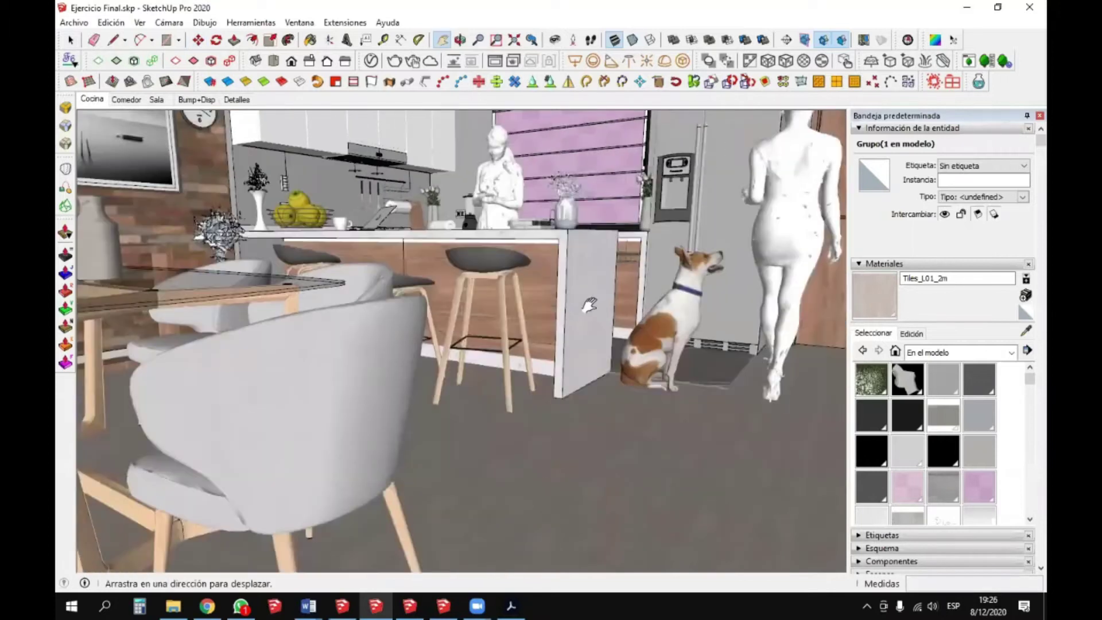
{"action": "key", "text": "m"}
{"action": "left_click", "coordinate": [565, 474]}
{"action": "scroll", "coordinate": [585, 477], "scroll_direction": "up", "scroll_amount": 3}
{"action": "scroll", "coordinate": [585, 478], "scroll_direction": "up", "scroll_amount": 5}
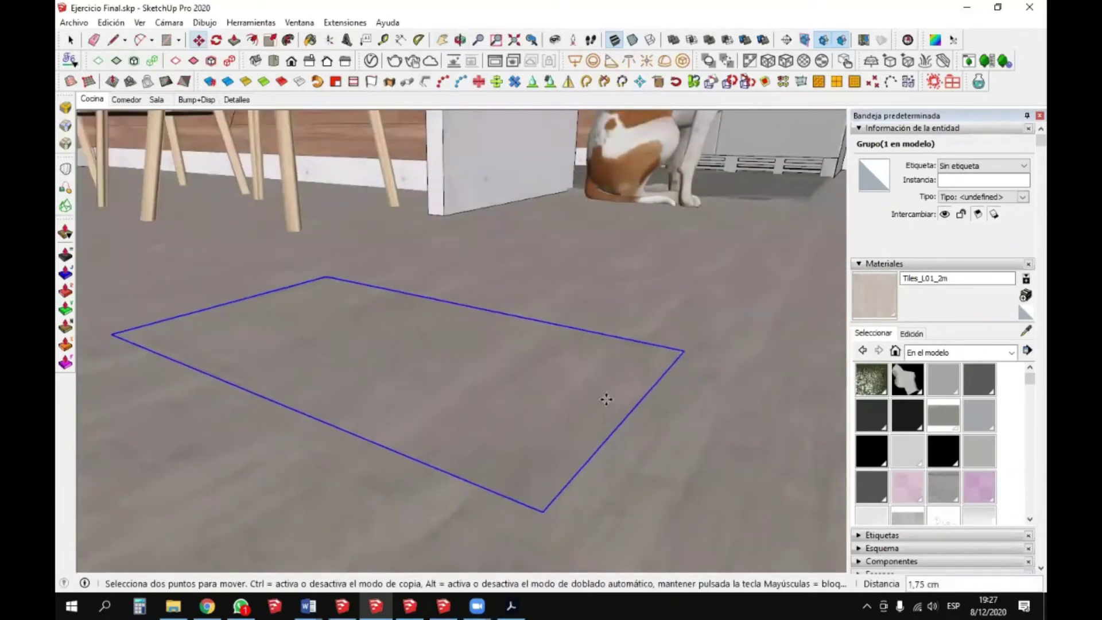
{"action": "left_click", "coordinate": [602, 398]}
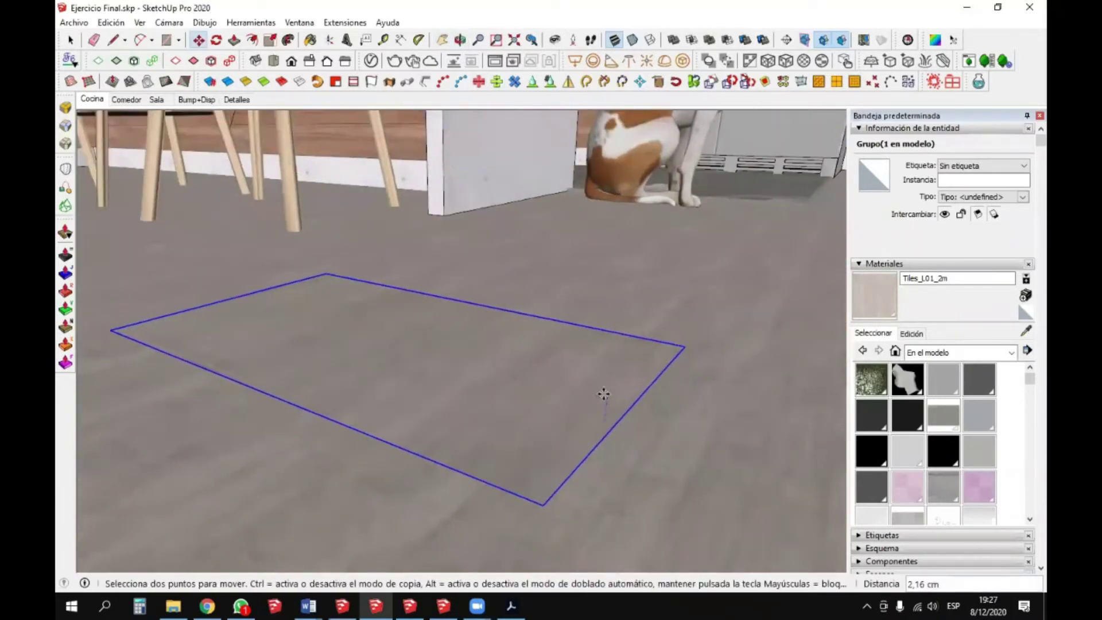
- Open the sample group and lengthen the rectangle to about 107 cm by moving its far short edge outward
{"action": "middle_click_drag", "start_coordinate": [526, 450], "coordinate": [500, 367]}
{"action": "key", "text": "space"}
{"action": "scroll", "coordinate": [473, 349], "scroll_direction": "up", "scroll_amount": 3}
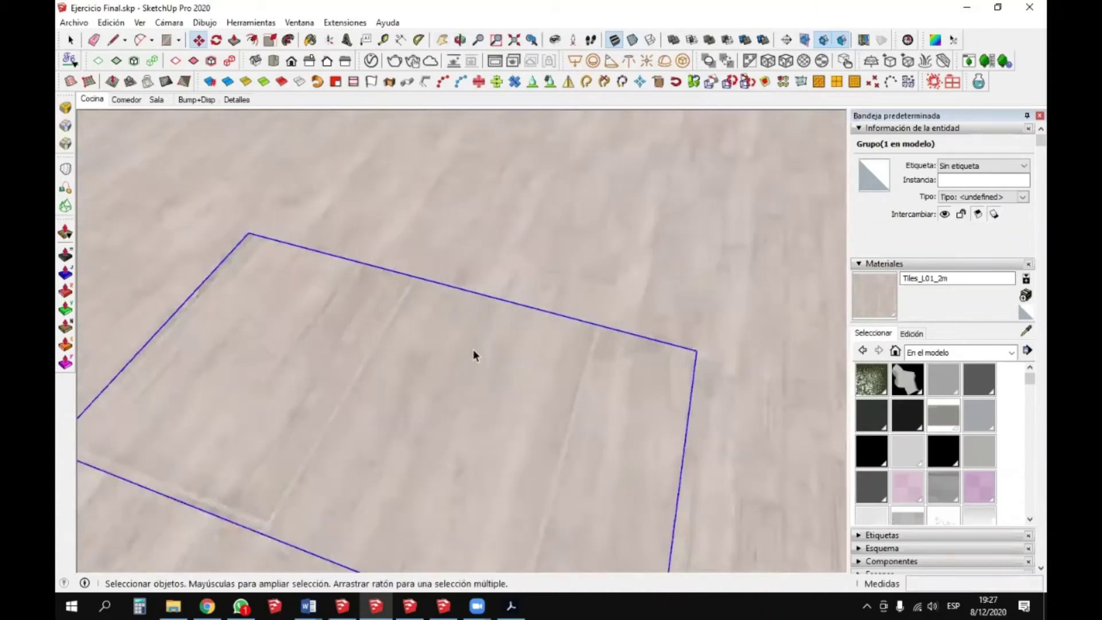
{"action": "scroll", "coordinate": [407, 373], "scroll_direction": "down", "scroll_amount": 3}
{"action": "double_click", "coordinate": [387, 421]}
{"action": "left_click", "coordinate": [367, 450]}
{"action": "scroll", "coordinate": [412, 391], "scroll_direction": "down", "scroll_amount": 2}
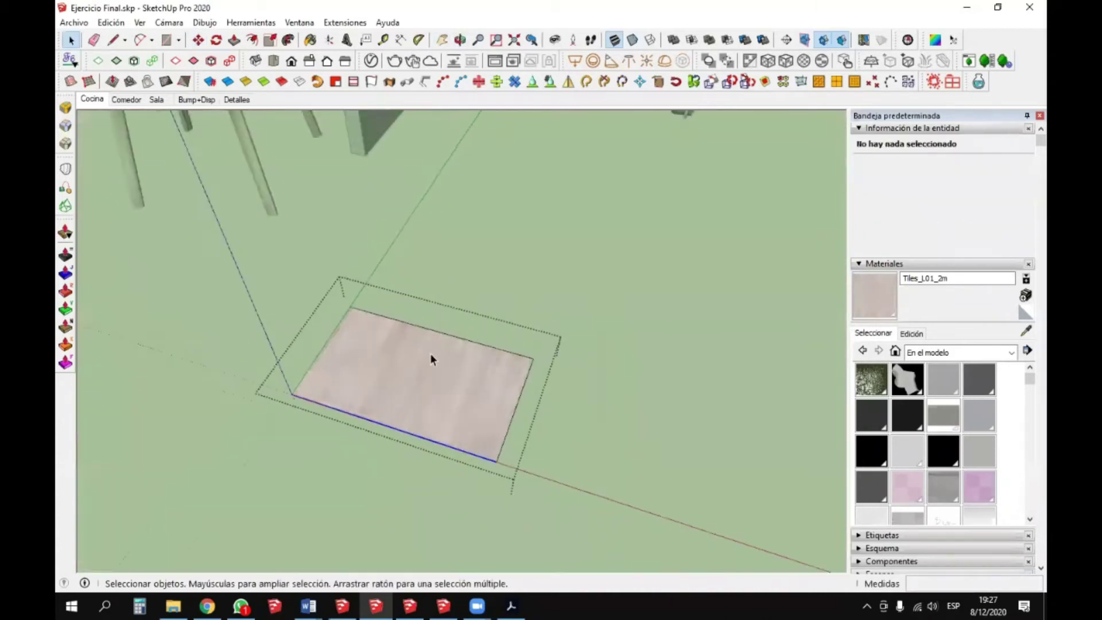
{"action": "left_click", "coordinate": [435, 334]}
{"action": "scroll", "coordinate": [422, 428], "scroll_direction": "down", "scroll_amount": 2}
{"action": "key", "text": "m"}
{"action": "left_click", "coordinate": [502, 453]}
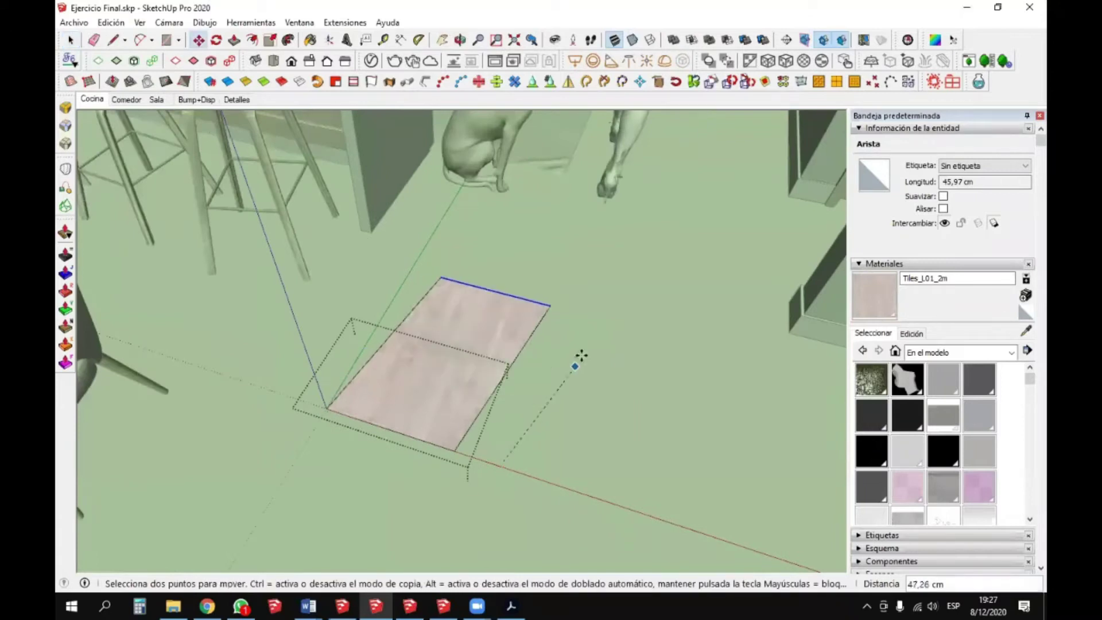
{"action": "left_click", "coordinate": [539, 294]}
- Widen the sample rectangle by moving its long side edge outward, and close the group
{"action": "key", "text": "space"}
{"action": "left_click", "coordinate": [520, 301]}
{"action": "key", "text": "m"}
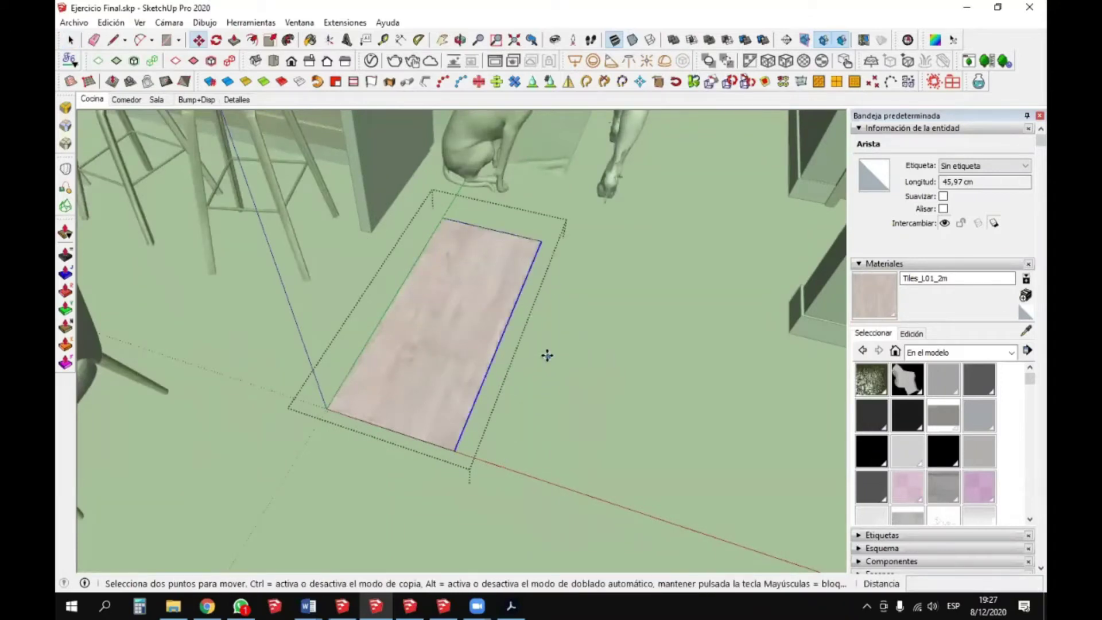
{"action": "left_click", "coordinate": [546, 354]}
{"action": "left_click", "coordinate": [660, 393]}
{"action": "key", "text": "space"}
{"action": "left_click", "coordinate": [632, 215]}
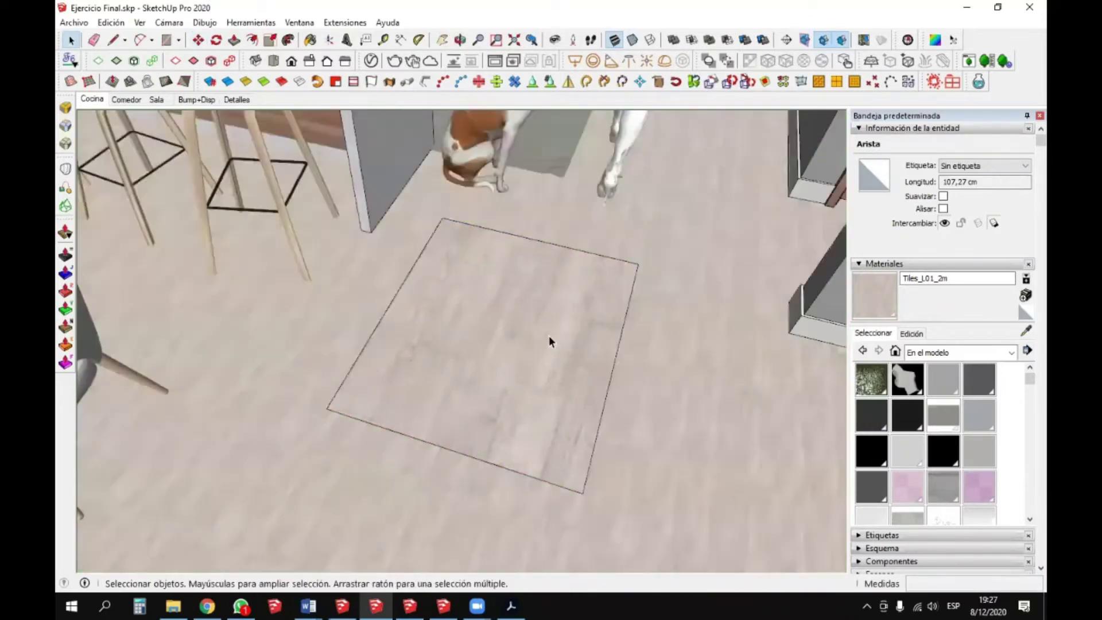
- Compare the planks on the enlarged sample with the surrounding floor and check the texture dimensions in the material's edit settings
{"action": "scroll", "coordinate": [548, 335], "scroll_direction": "up", "scroll_amount": 2}
{"action": "scroll", "coordinate": [550, 339], "scroll_direction": "down", "scroll_amount": 2}
{"action": "scroll", "coordinate": [488, 280], "scroll_direction": "up", "scroll_amount": 1}
{"action": "scroll", "coordinate": [508, 276], "scroll_direction": "up", "scroll_amount": 1}
{"action": "left_click", "coordinate": [491, 263]}
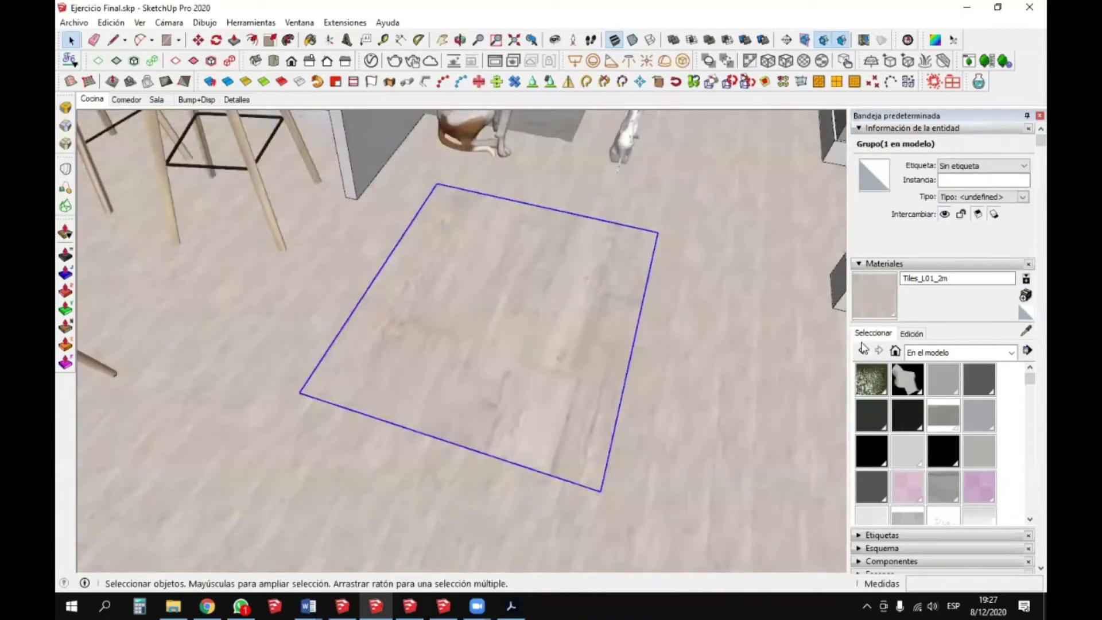
{"action": "left_click", "coordinate": [910, 334]}
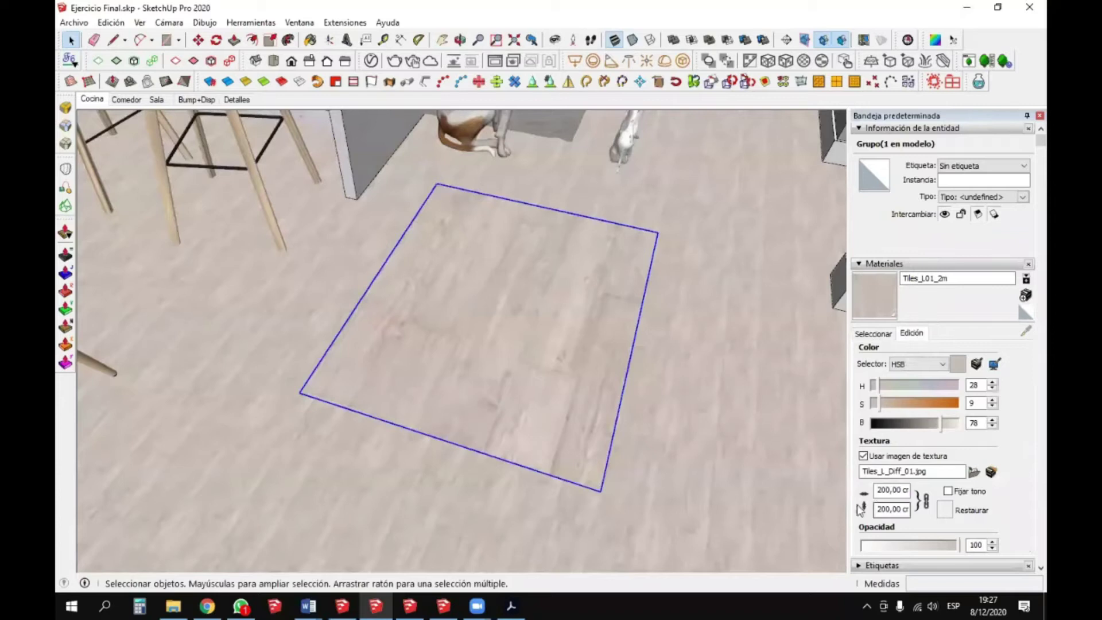
{"action": "scroll", "coordinate": [655, 466], "scroll_direction": "up", "scroll_amount": 2}
{"action": "middle_click_drag", "start_coordinate": [655, 465], "coordinate": [501, 333]}
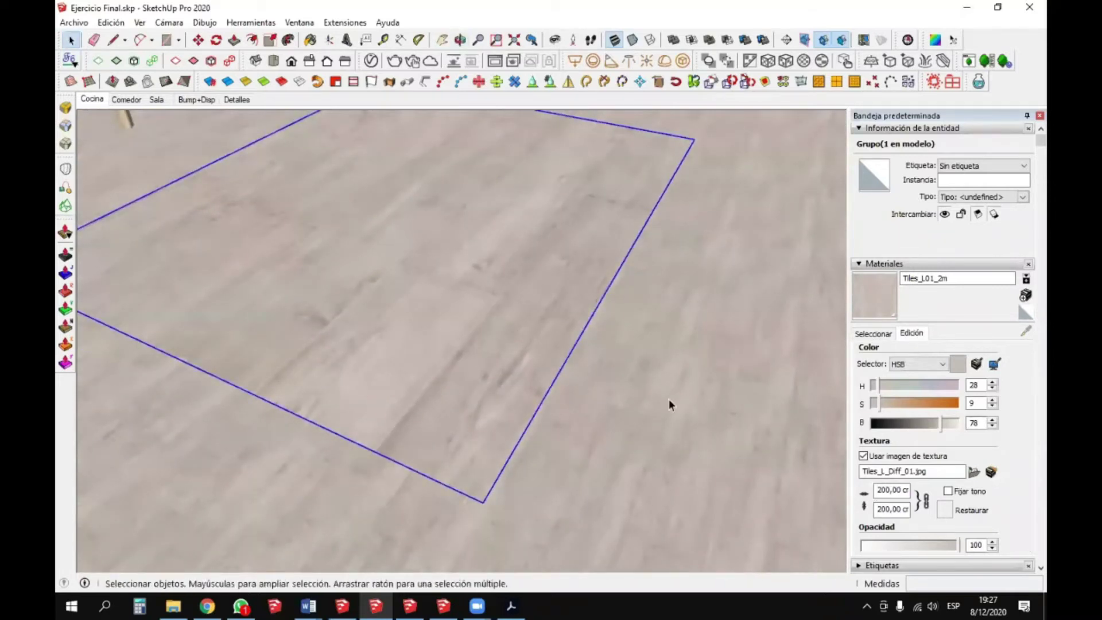
- Delete the sample group and repaint all the floor faces with the Tiles_L01_2m material
{"action": "key", "text": "Delete"}
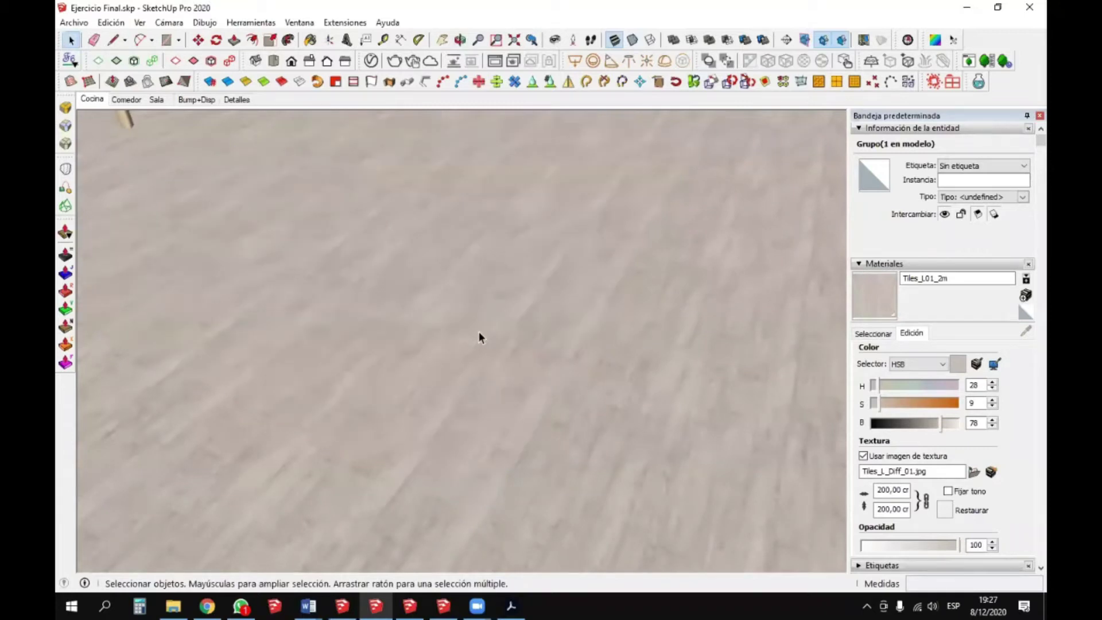
{"action": "scroll", "coordinate": [479, 332], "scroll_direction": "down", "scroll_amount": 2}
{"action": "key", "text": "ctrl+a"}
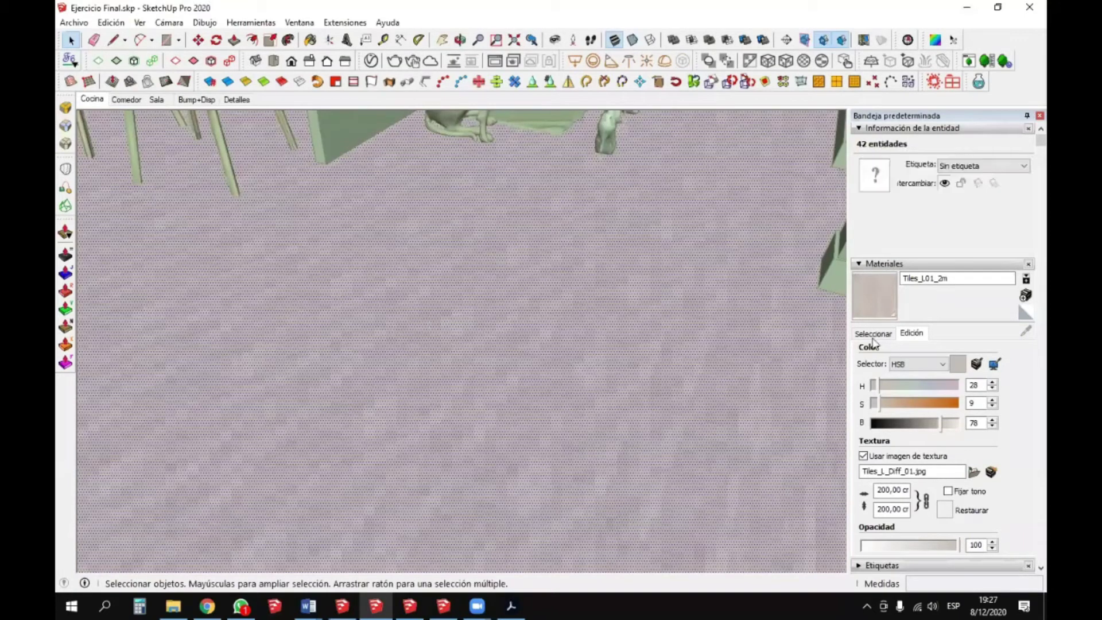
{"action": "key", "text": "b"}
{"action": "left_click", "coordinate": [526, 376]}
{"action": "mouse_move", "coordinate": [526, 376]}
{"action": "middle_mouse_down"}
{"action": "mouse_move", "coordinate": [492, 356]}
{"action": "mouse_move", "coordinate": [499, 337]}
{"action": "mouse_move", "coordinate": [451, 348]}
{"action": "mouse_move", "coordinate": [546, 209]}
{"action": "mouse_move", "coordinate": [407, 149]}
{"action": "mouse_move", "coordinate": [282, 114]}
{"action": "middle_mouse_up"}
{"action": "key", "text": "space"}
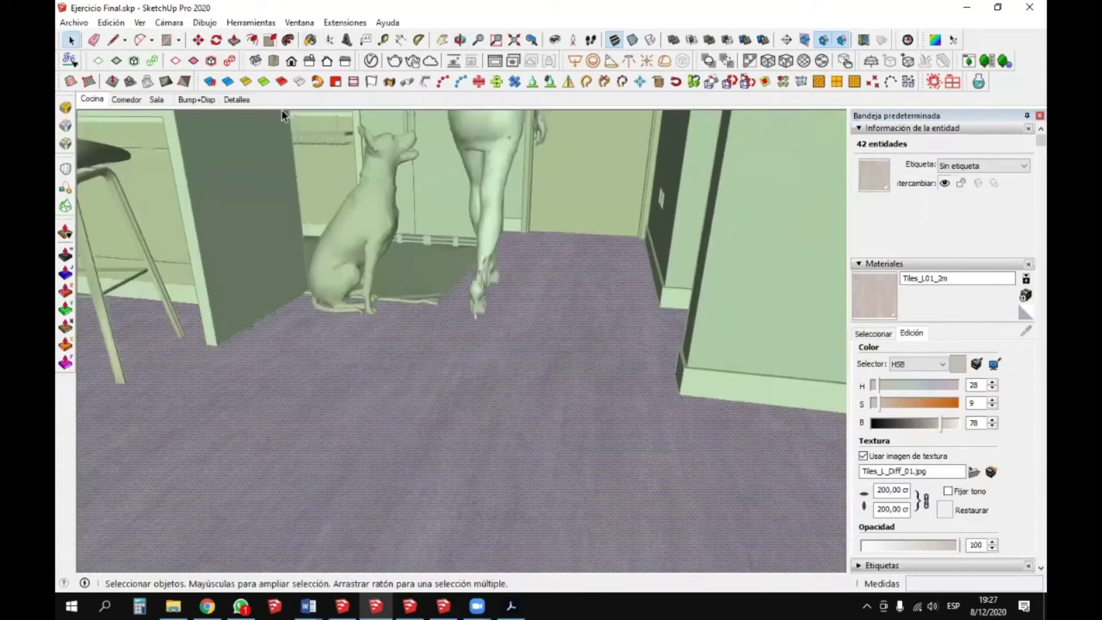
{"action": "left_click", "coordinate": [92, 99]}
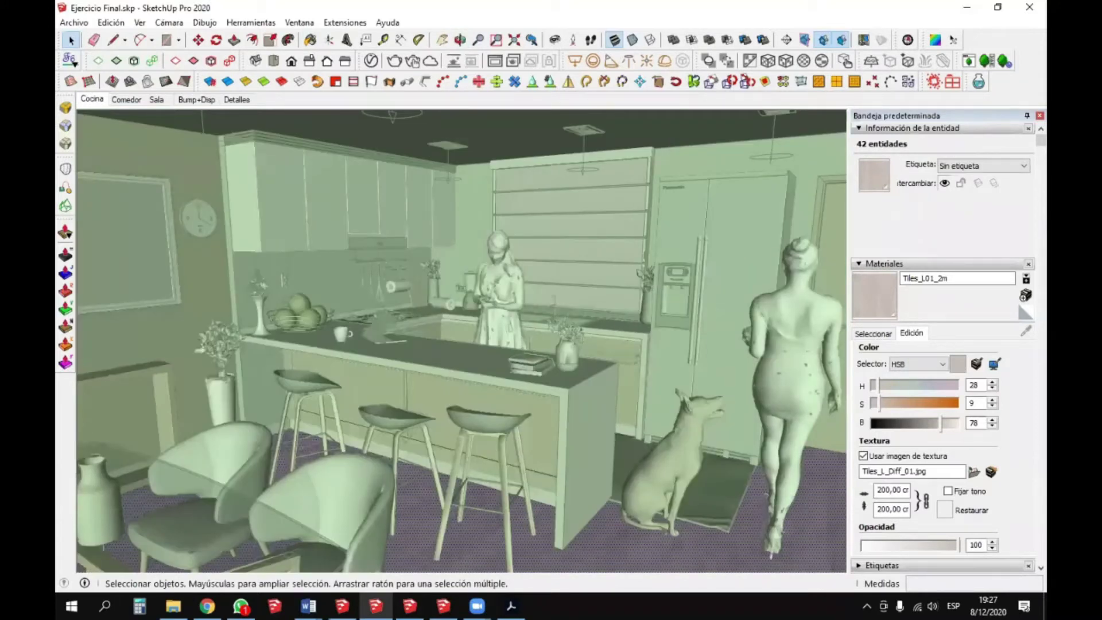
{"action": "key", "text": "ctrl+t"}
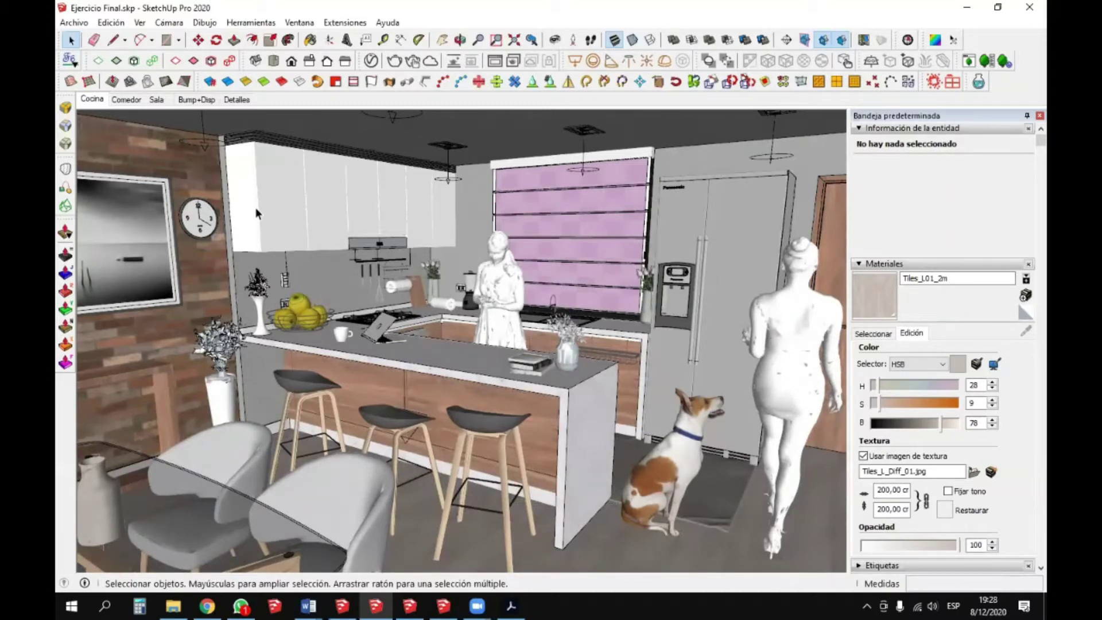
- Examine the bar stools at the island, selecting them in turn and viewing the middle one up close
{"action": "left_click", "coordinate": [317, 388]}
{"action": "left_click", "coordinate": [468, 422]}
{"action": "left_click", "coordinate": [303, 393]}
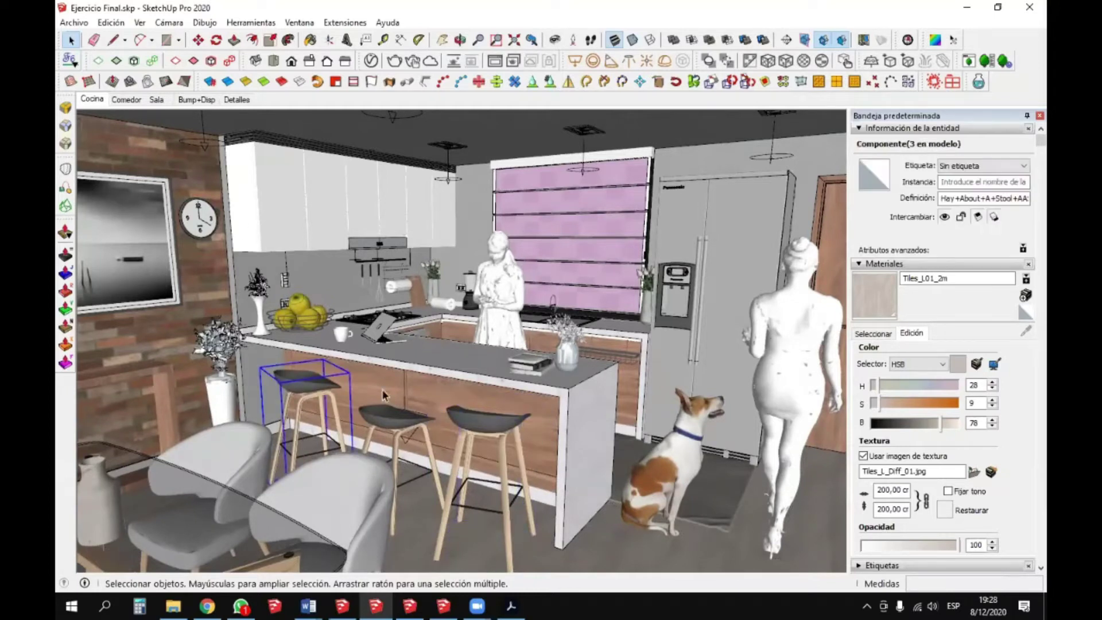
{"action": "left_click", "coordinate": [445, 417]}
{"action": "left_click", "coordinate": [290, 380]}
{"action": "left_click", "coordinate": [462, 425]}
{"action": "left_click", "coordinate": [313, 391]}
{"action": "left_click", "coordinate": [375, 423]}
{"action": "scroll", "coordinate": [376, 422], "scroll_direction": "up", "scroll_amount": 4}
{"action": "middle_click_drag", "start_coordinate": [381, 423], "coordinate": [411, 479]}
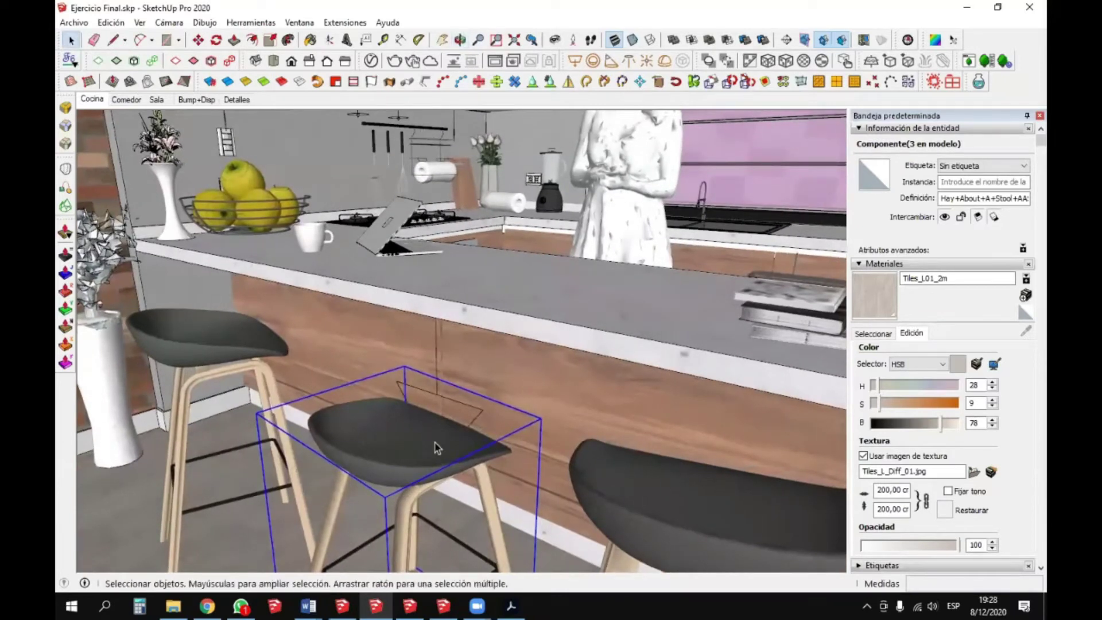
{"action": "scroll", "coordinate": [435, 448], "scroll_direction": "down", "scroll_amount": 3}
{"action": "scroll", "coordinate": [308, 298], "scroll_direction": "down", "scroll_amount": 1}
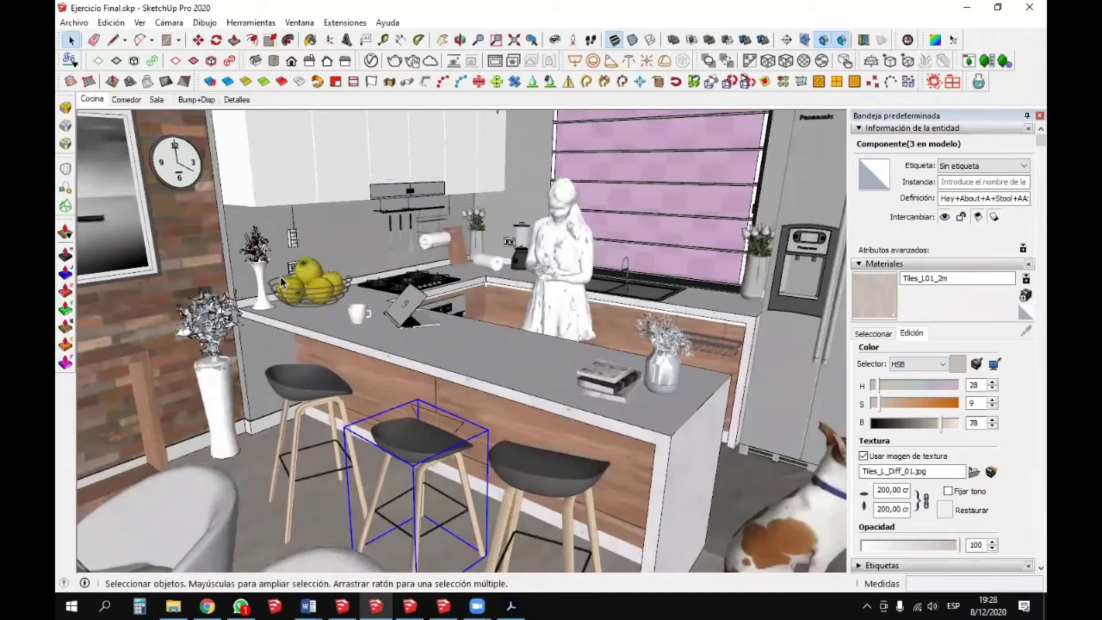
- Select the fruit basket component on the countertop and examine its size against the mug, laptop and cooktop
{"action": "scroll", "coordinate": [279, 283], "scroll_direction": "up", "scroll_amount": 3}
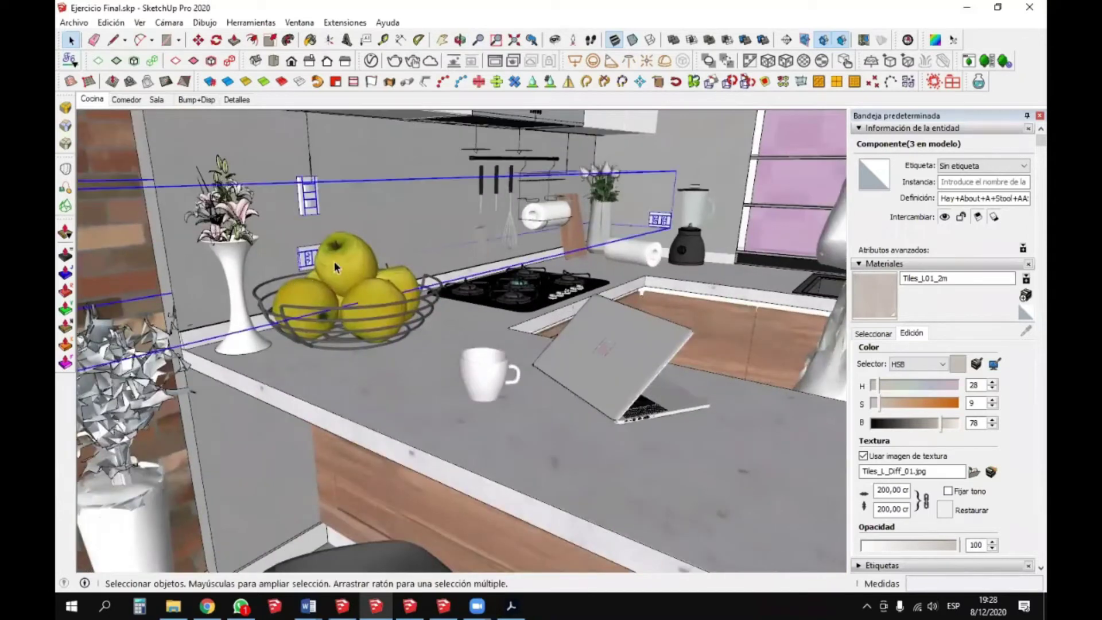
{"action": "left_click", "coordinate": [334, 260]}
{"action": "scroll", "coordinate": [344, 275], "scroll_direction": "up", "scroll_amount": 5}
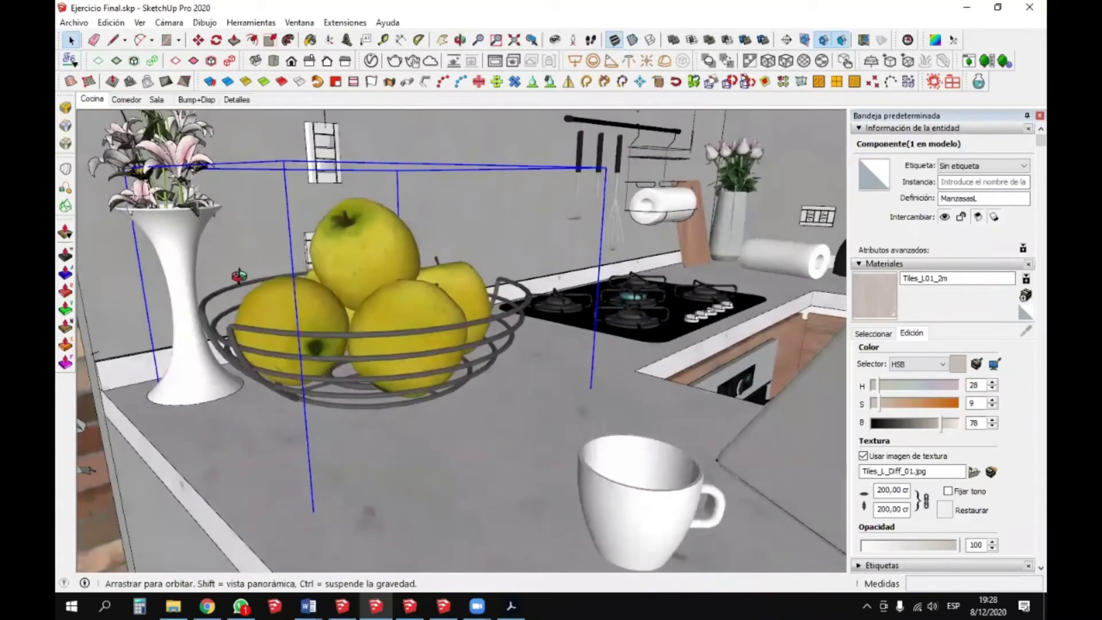
{"action": "middle_click_drag", "start_coordinate": [239, 276], "coordinate": [310, 258]}
{"action": "scroll", "coordinate": [411, 187], "scroll_direction": "down", "scroll_amount": 5}
{"action": "middle_click_drag", "start_coordinate": [410, 188], "coordinate": [402, 241]}
{"action": "scroll", "coordinate": [401, 241], "scroll_direction": "up", "scroll_amount": 3}
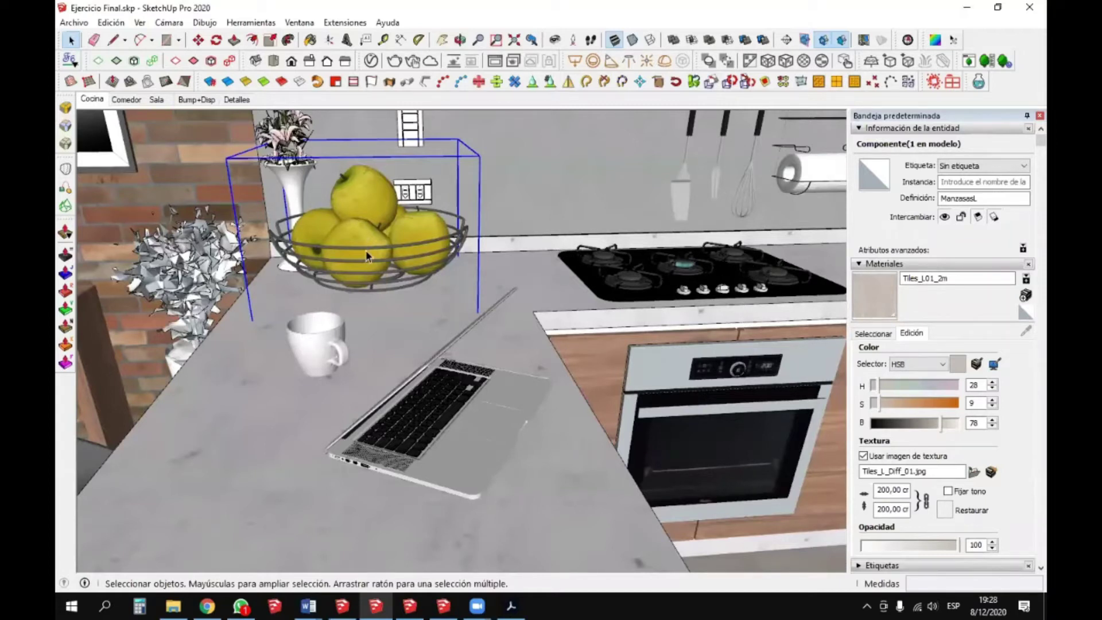
{"action": "scroll", "coordinate": [458, 208], "scroll_direction": "down", "scroll_amount": 1}
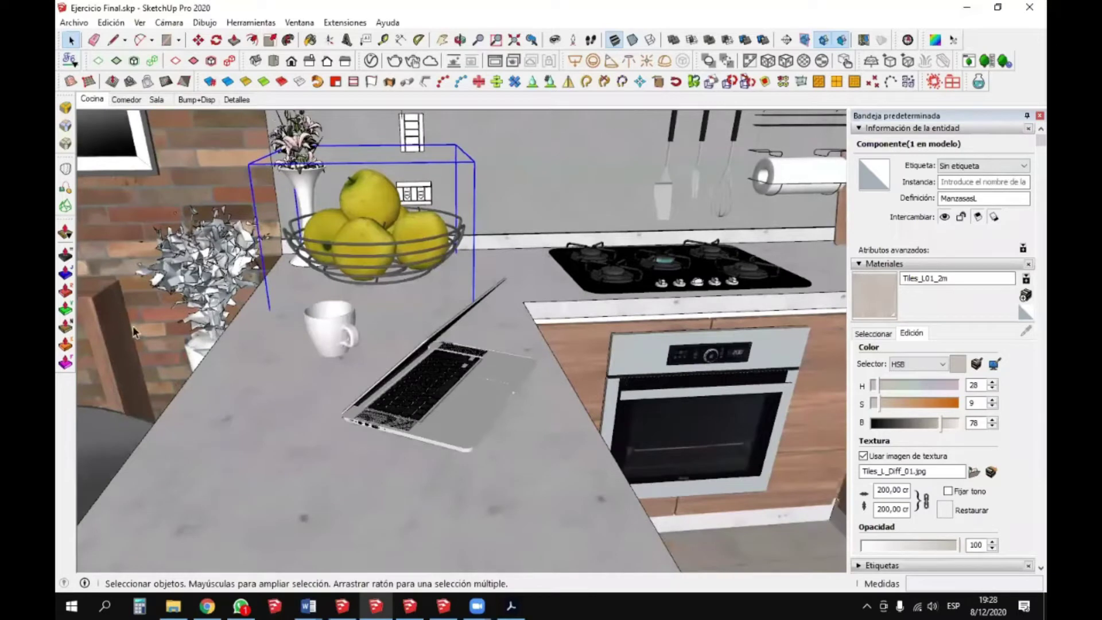
- Return to the Cocina scene and scale the fruit basket component uniformly to about 0.50 of its size
{"action": "left_click", "coordinate": [92, 100]}
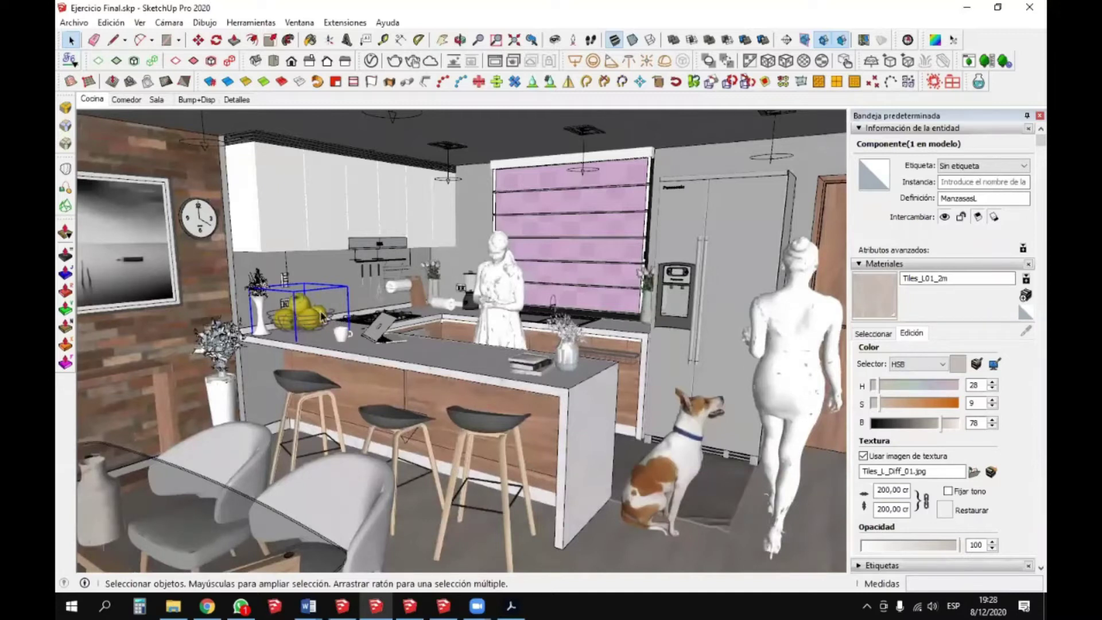
{"action": "left_click", "coordinate": [297, 308]}
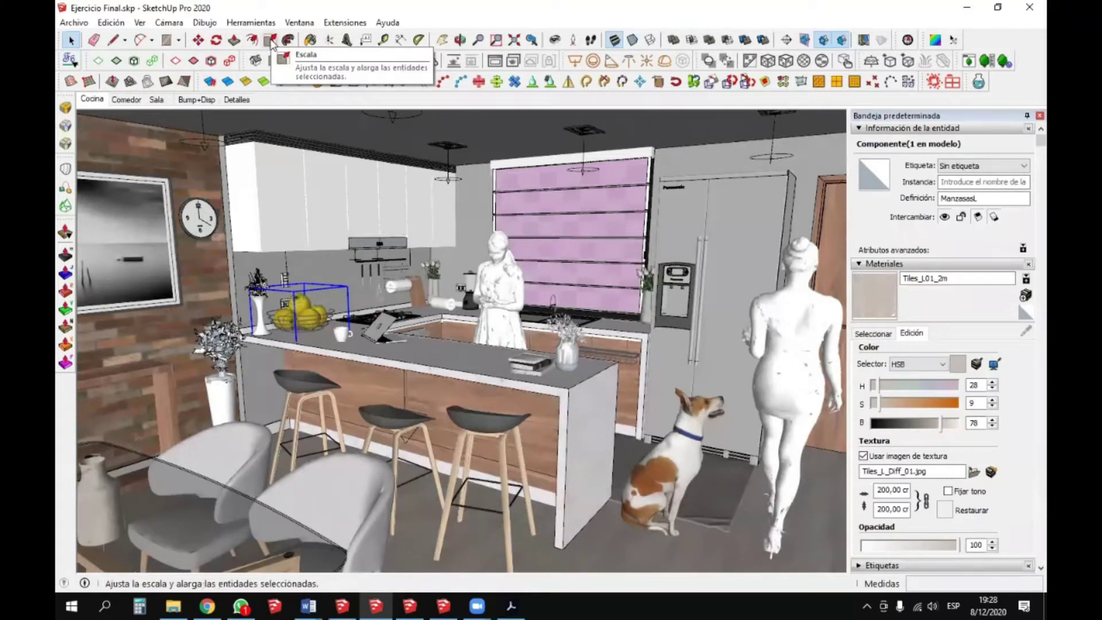
{"action": "left_click", "coordinate": [271, 41]}
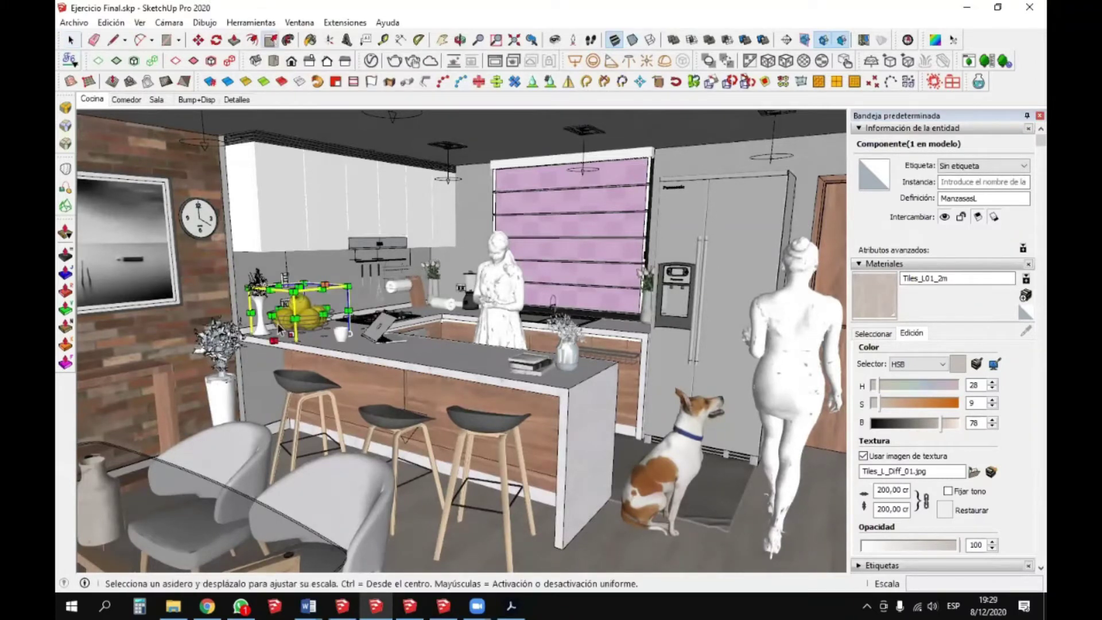
{"action": "scroll", "coordinate": [344, 321], "scroll_direction": "up", "scroll_amount": 3}
{"action": "scroll", "coordinate": [296, 322], "scroll_direction": "up", "scroll_amount": 4}
{"action": "middle_click_drag", "start_coordinate": [296, 322], "coordinate": [330, 344]}
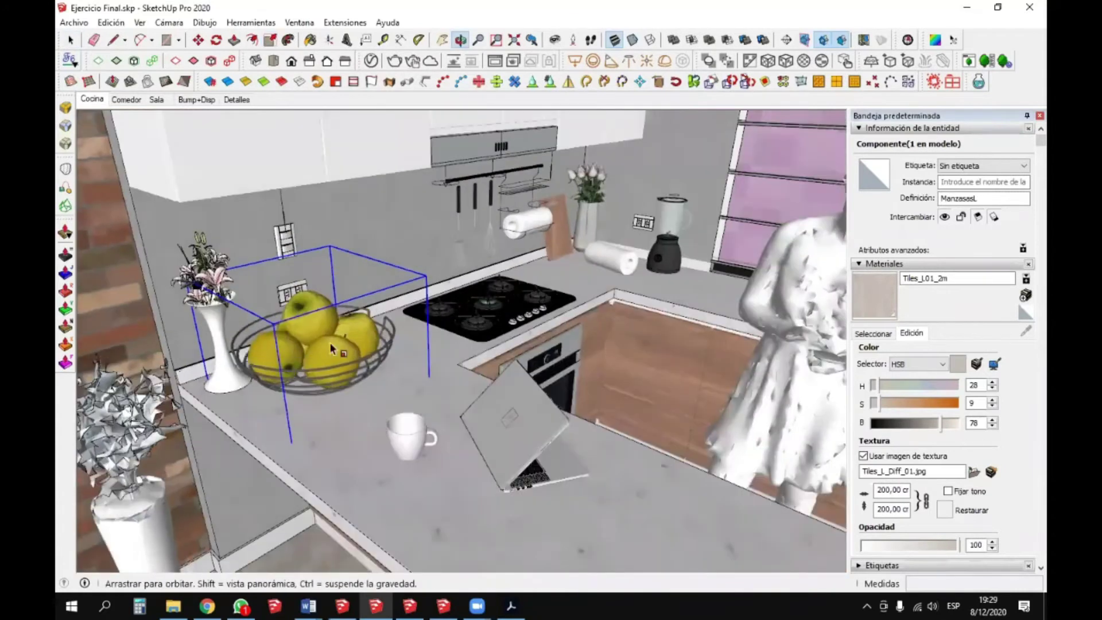
{"action": "middle_click_drag", "start_coordinate": [330, 240], "coordinate": [306, 240]}
{"action": "left_click_drag", "start_coordinate": [307, 241], "coordinate": [314, 320]}
{"action": "scroll", "coordinate": [315, 320], "scroll_direction": "up", "scroll_amount": 1}
{"action": "scroll", "coordinate": [311, 317], "scroll_direction": "up", "scroll_amount": 3}
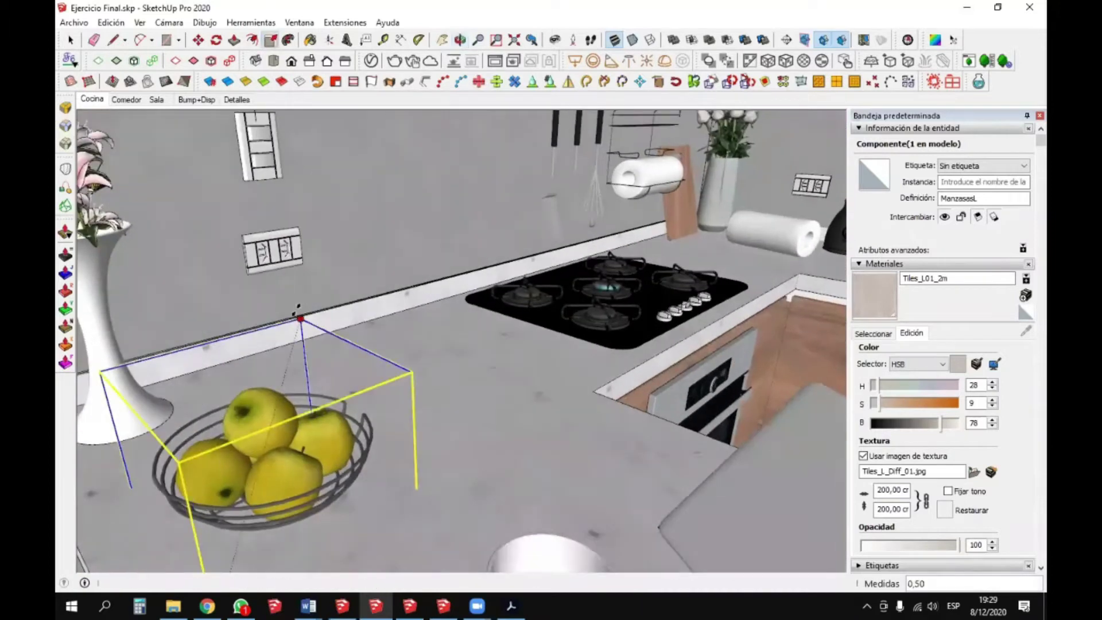
{"action": "scroll", "coordinate": [297, 313], "scroll_direction": "down", "scroll_amount": 6}
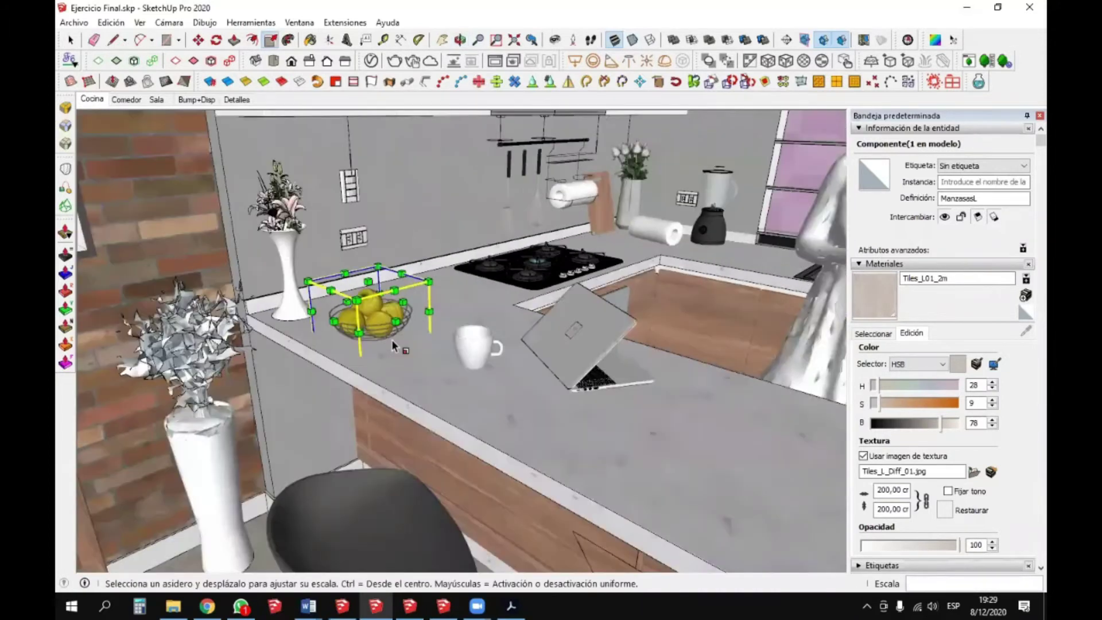
{"action": "scroll", "coordinate": [398, 328], "scroll_direction": "down", "scroll_amount": 2}
{"action": "key", "text": "space"}
- Move the reduced fruit basket about 11 cm across the countertop towards the white vase
{"action": "scroll", "coordinate": [410, 370], "scroll_direction": "up", "scroll_amount": 8}
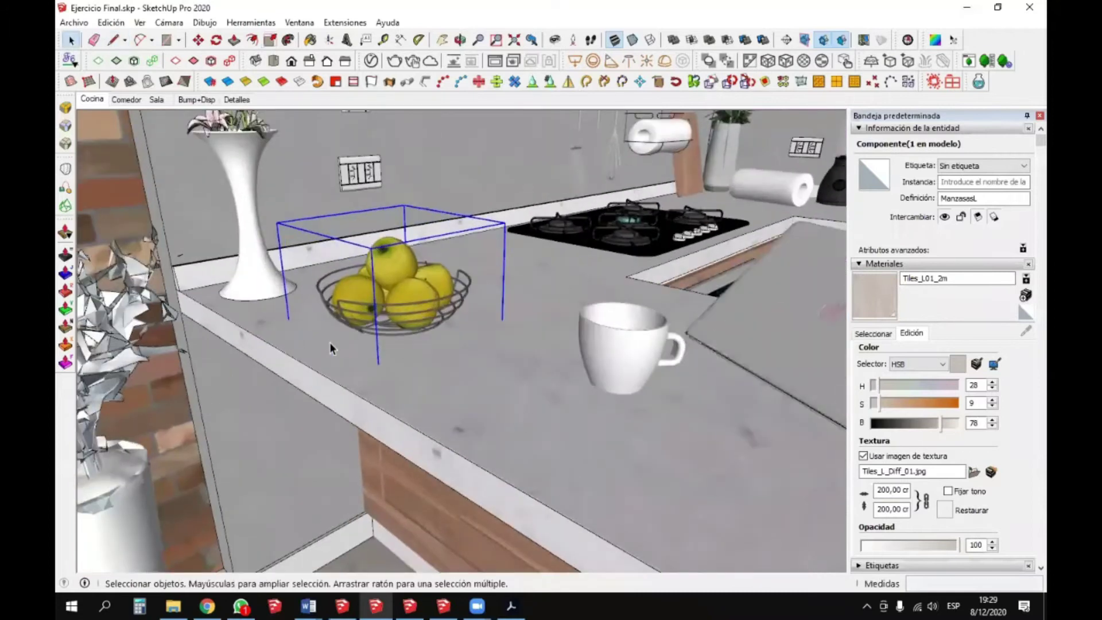
{"action": "middle_click_drag", "start_coordinate": [409, 370], "coordinate": [444, 395]}
{"action": "key", "text": "m"}
{"action": "scroll", "coordinate": [458, 393], "scroll_direction": "down", "scroll_amount": 3}
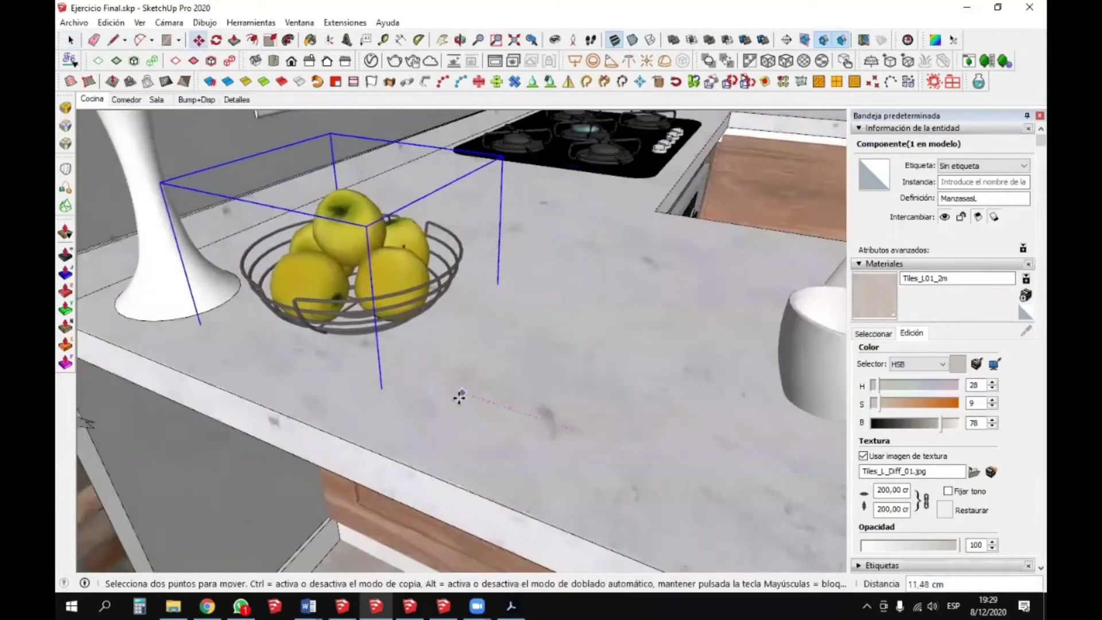
{"action": "scroll", "coordinate": [373, 319], "scroll_direction": "down", "scroll_amount": 3}
{"action": "scroll", "coordinate": [374, 319], "scroll_direction": "down", "scroll_amount": 5}
{"action": "key", "text": "space"}
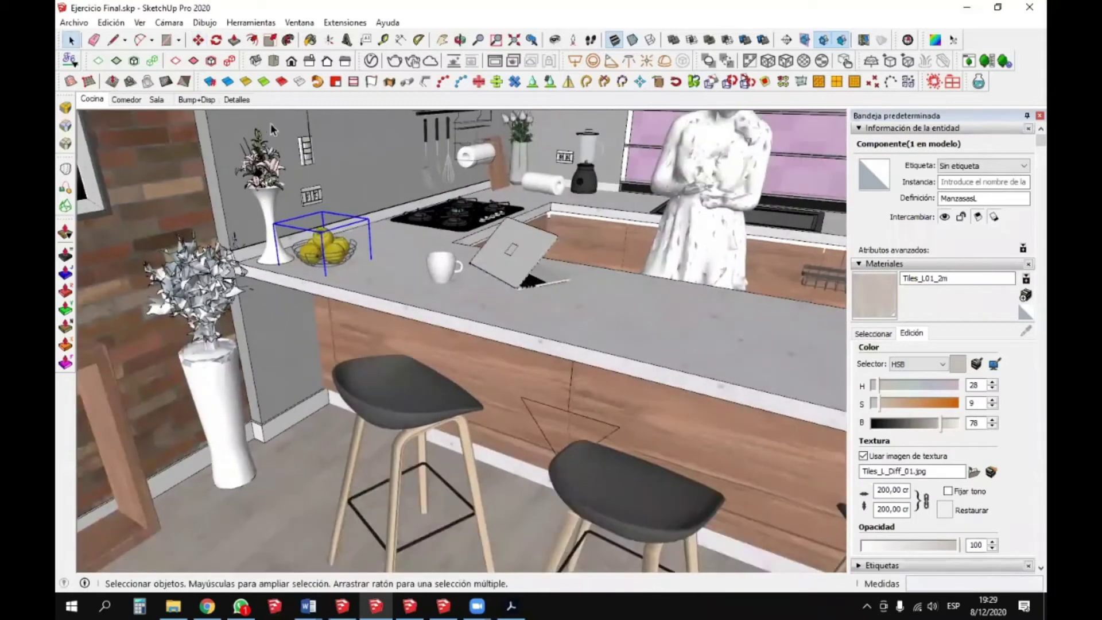
- Select the middle bar stool and stretch its height along the blue axis by a factor of 1.21
{"action": "middle_click_drag", "start_coordinate": [270, 123], "coordinate": [460, 307]}
{"action": "left_click", "coordinate": [460, 308]}
{"action": "scroll", "coordinate": [460, 307], "scroll_direction": "up", "scroll_amount": 3}
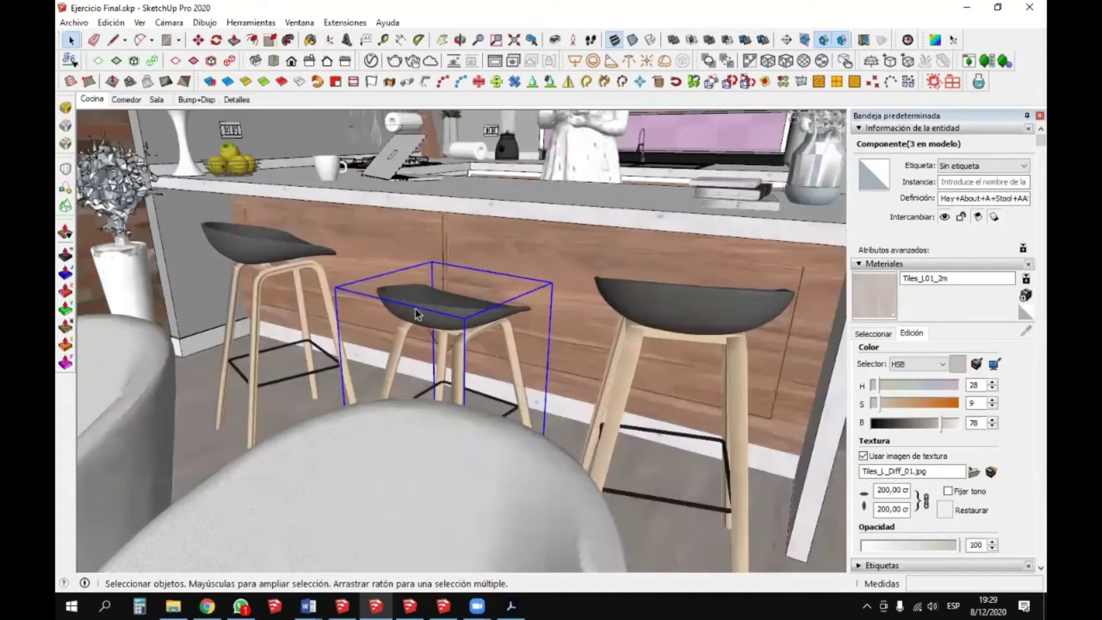
{"action": "key", "text": "s"}
{"action": "left_click_drag", "start_coordinate": [445, 281], "coordinate": [480, 249]}
{"action": "middle_click_drag", "start_coordinate": [480, 249], "coordinate": [499, 204]}
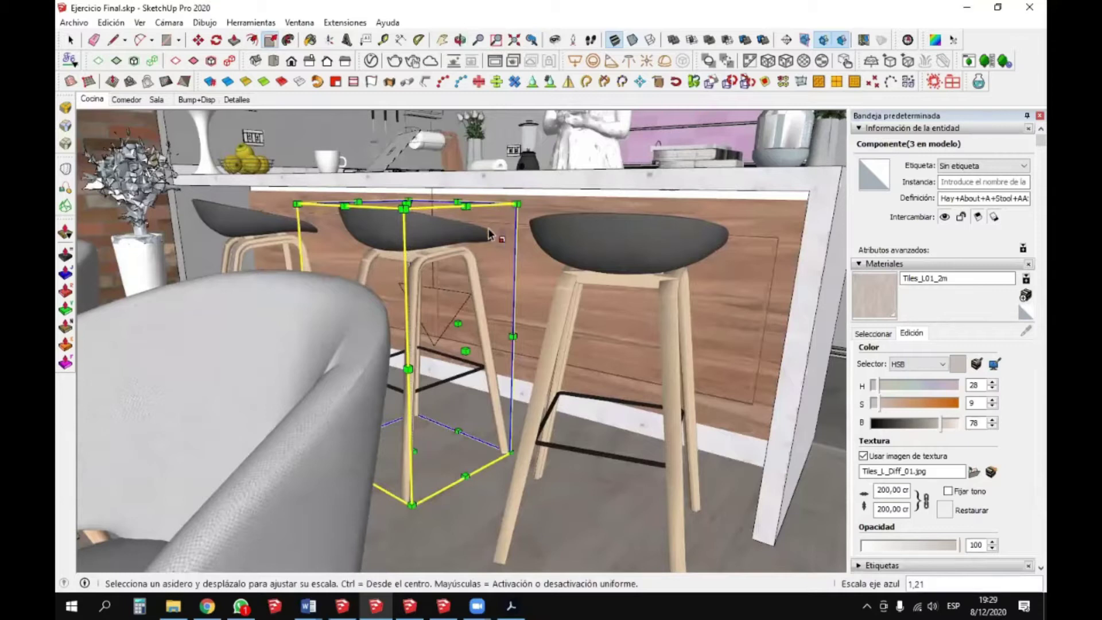
- Fine-tune the middle stool's height along the blue axis by about 1.01 to match the neighbouring stools
{"action": "scroll", "coordinate": [416, 230], "scroll_direction": "up", "scroll_amount": 2}
{"action": "middle_click_drag", "start_coordinate": [416, 230], "coordinate": [381, 244]}
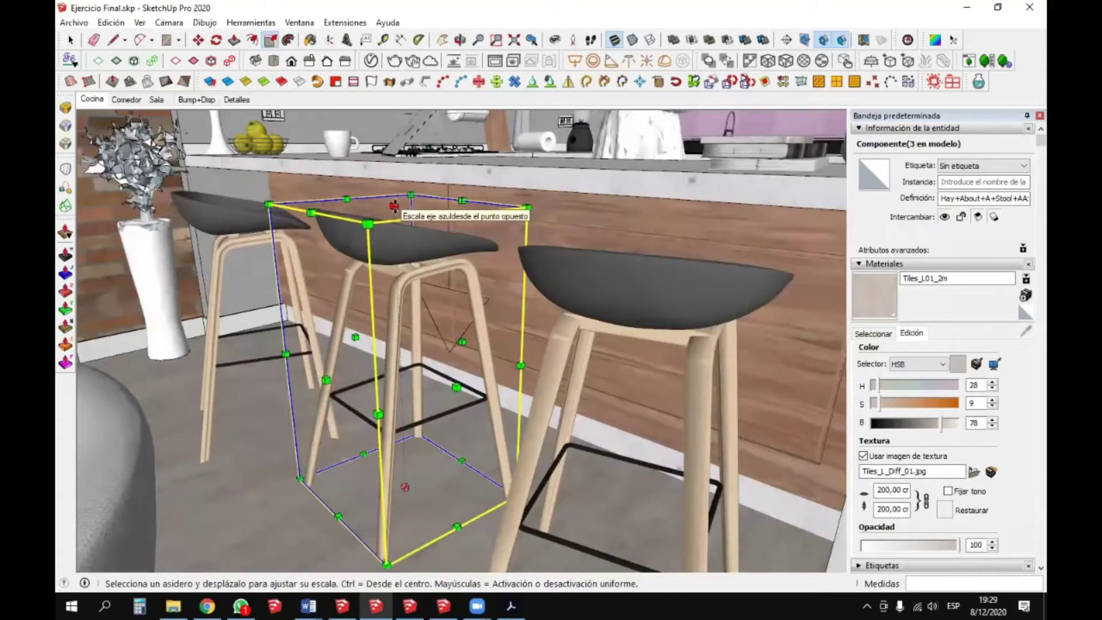
{"action": "left_click_drag", "start_coordinate": [394, 206], "coordinate": [486, 237]}
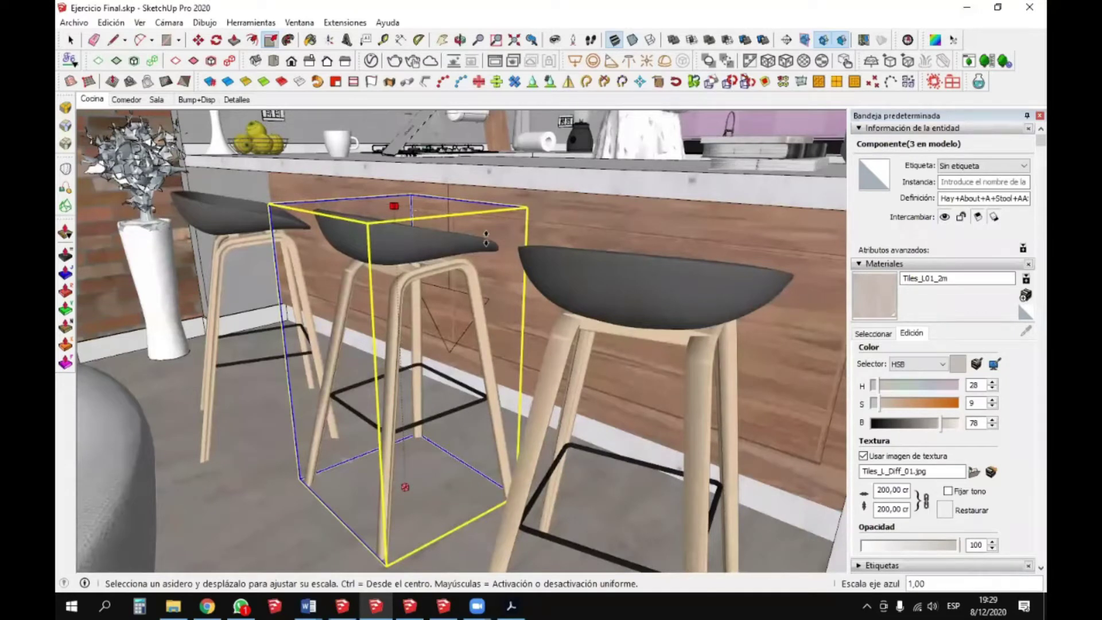
{"action": "left_click_drag", "start_coordinate": [486, 238], "coordinate": [628, 254]}
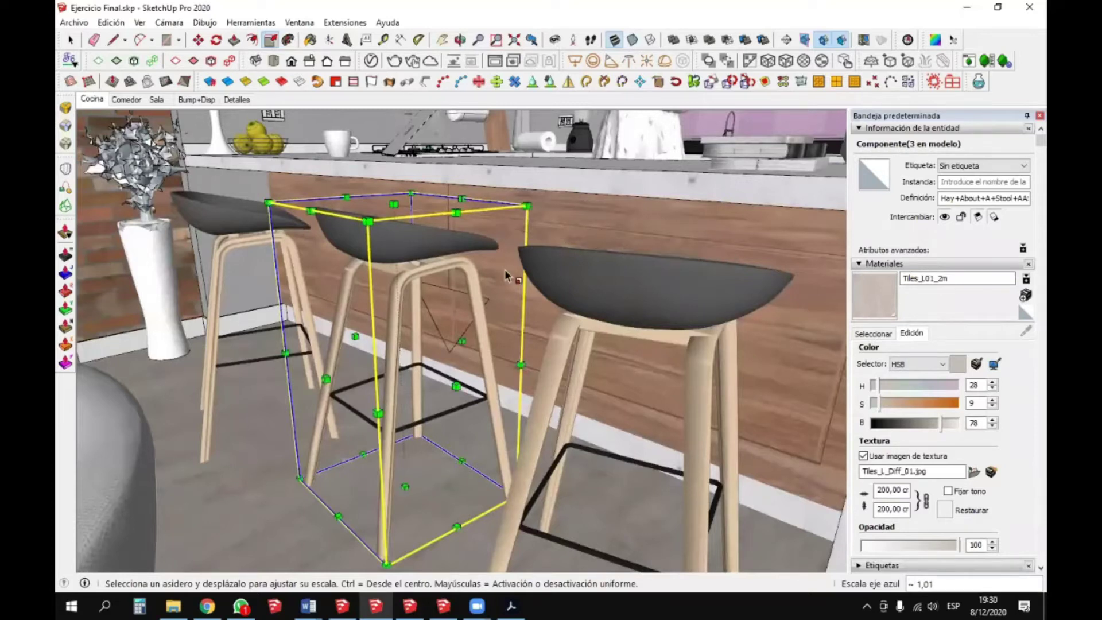
{"action": "scroll", "coordinate": [394, 253], "scroll_direction": "down", "scroll_amount": 3}
{"action": "middle_click_drag", "start_coordinate": [394, 253], "coordinate": [369, 243]}
{"action": "scroll", "coordinate": [378, 238], "scroll_direction": "up", "scroll_amount": 4}
{"action": "key", "text": "space"}
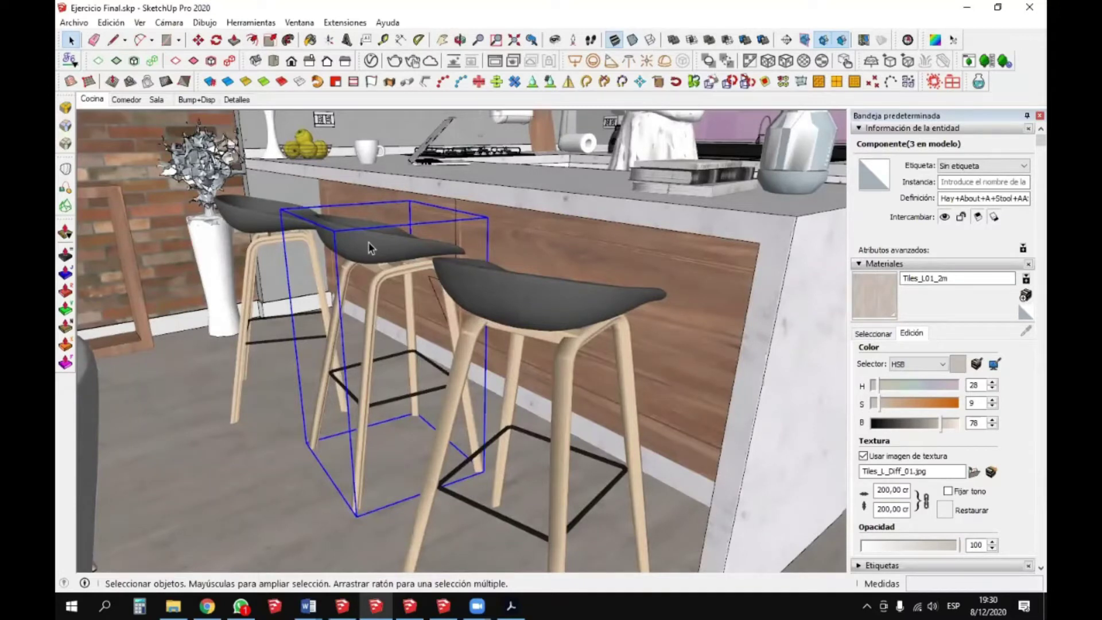
- Shrink the middle stool's height along the blue axis until it is well below the other stools
{"action": "key", "text": "s"}
{"action": "left_click_drag", "start_coordinate": [380, 217], "coordinate": [380, 319]}
{"action": "key", "text": "space"}
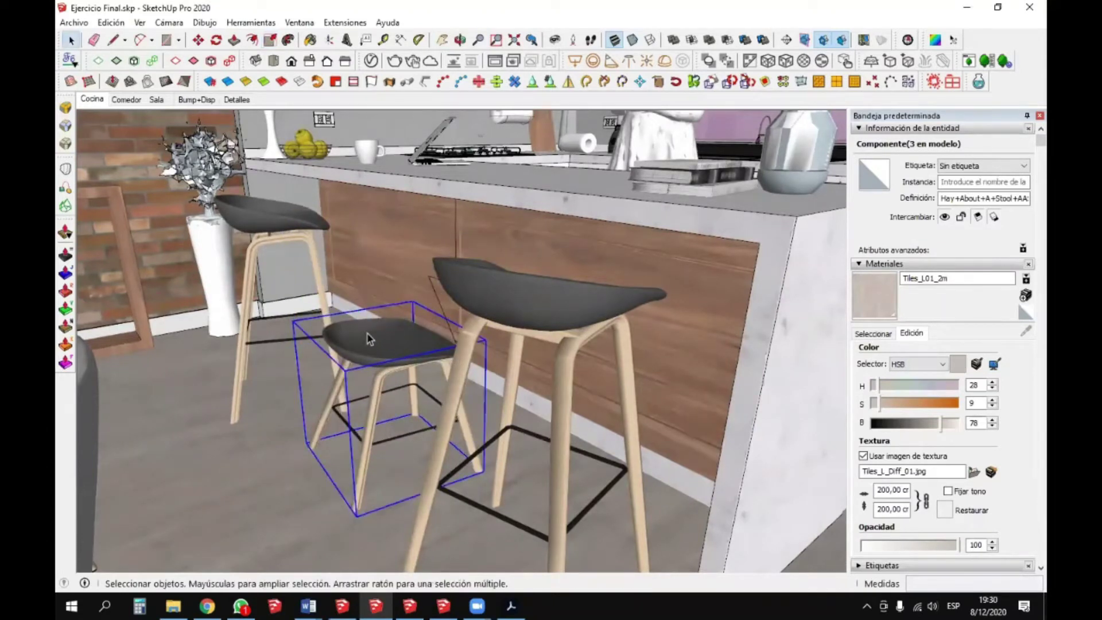
- Reset the scale of the middle stool to its component definition's original proportions
{"action": "middle_click_drag", "start_coordinate": [369, 344], "coordinate": [429, 348]}
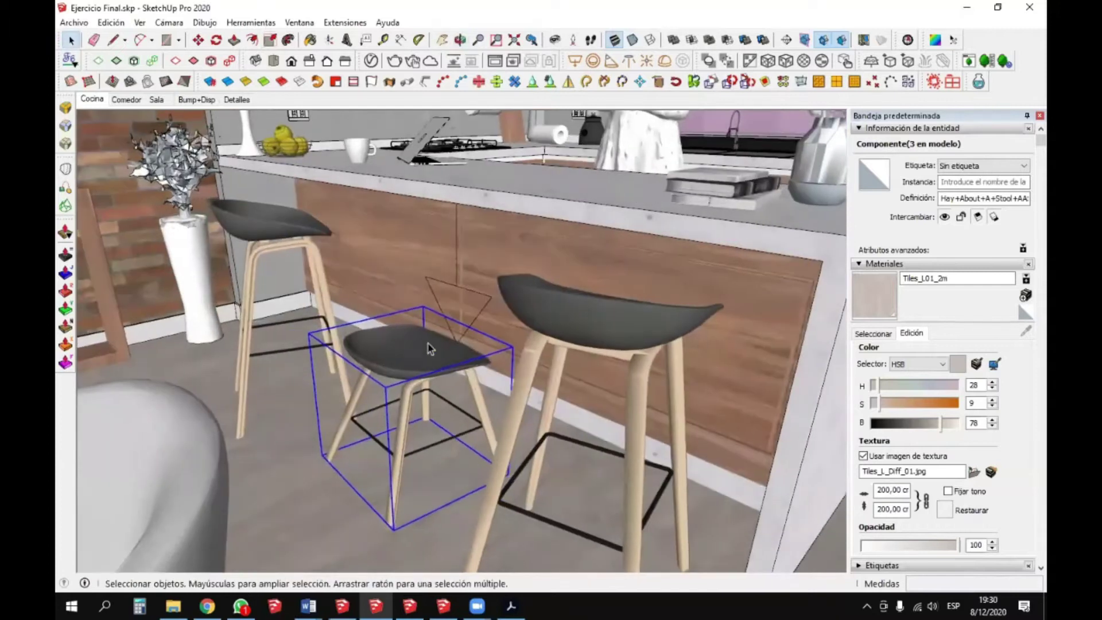
{"action": "right_click", "coordinate": [408, 351]}
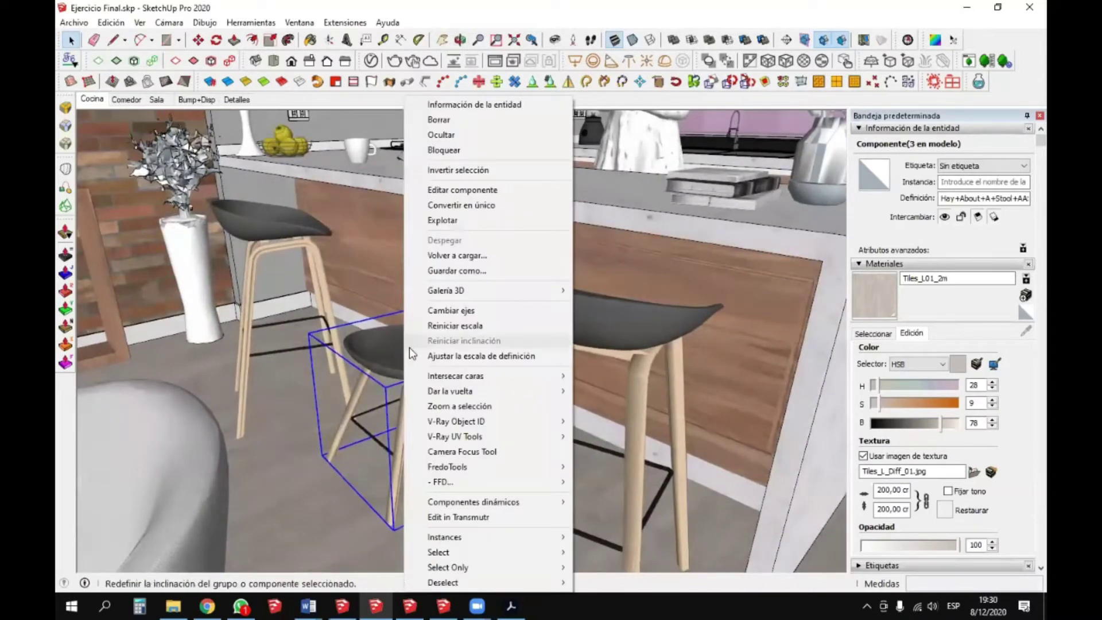
{"action": "left_click", "coordinate": [465, 327]}
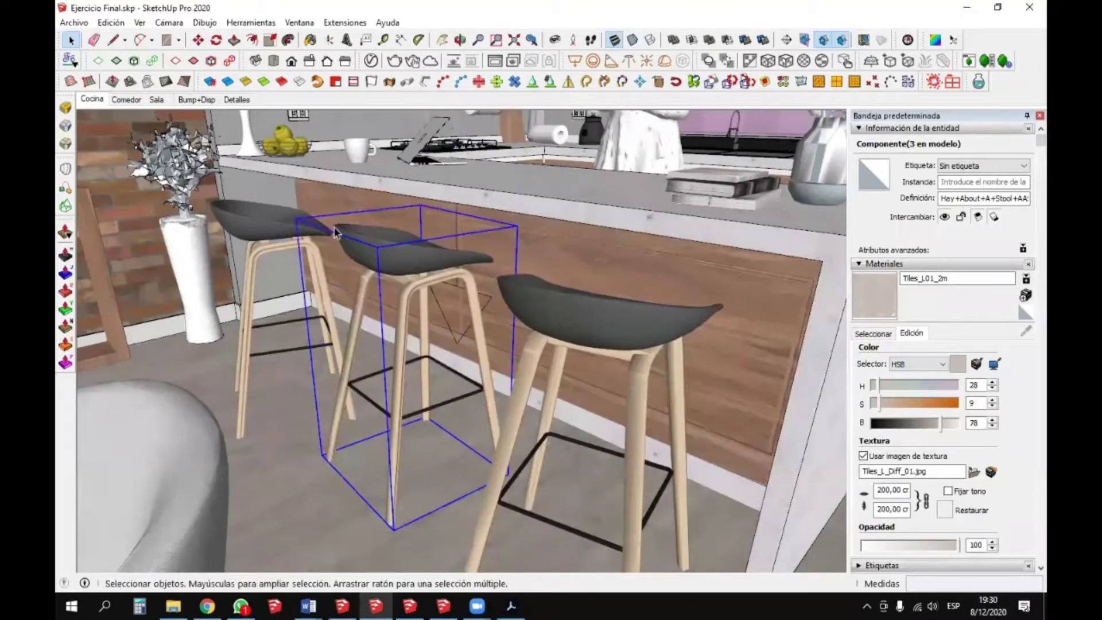
- Compare the three bar stools by selecting each in turn, ending with the two outer ones selected together
{"action": "left_click", "coordinate": [277, 221]}
{"action": "left_click", "coordinate": [376, 249]}
{"action": "left_click", "coordinate": [533, 307]}
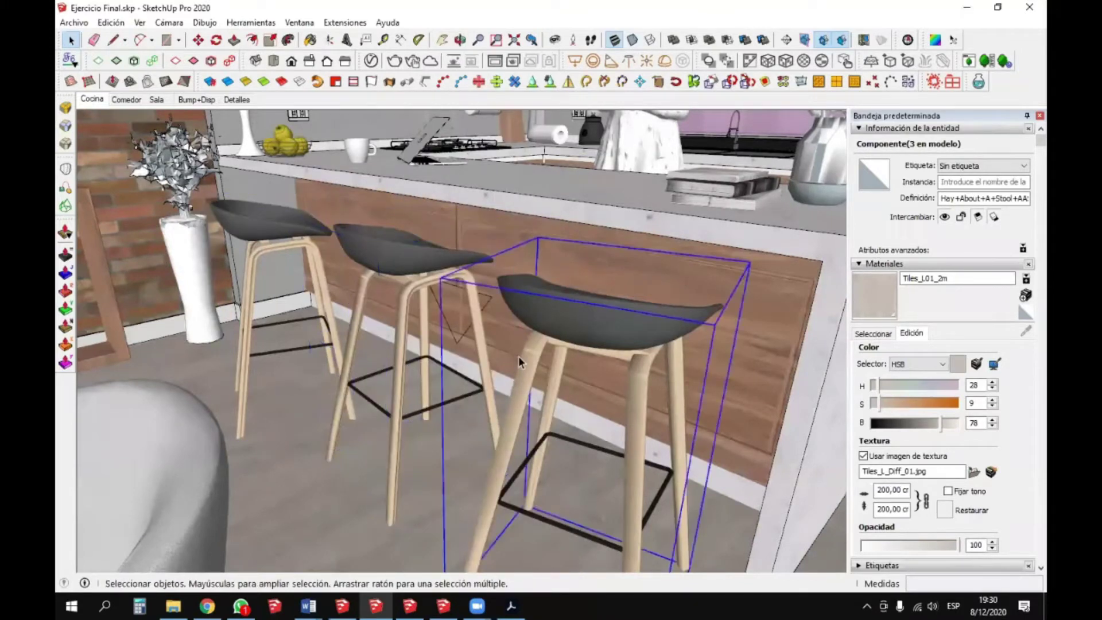
{"action": "left_click", "coordinate": [255, 230]}
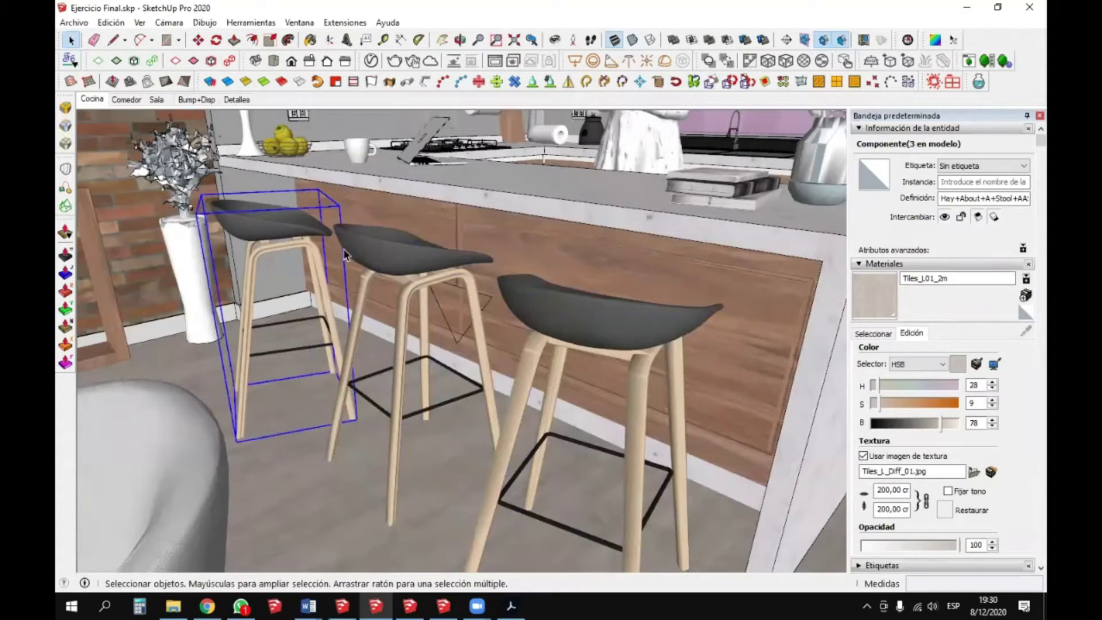
{"action": "left_click", "coordinate": [537, 302]}
{"action": "left_click", "coordinate": [253, 224], "text": "shift"}
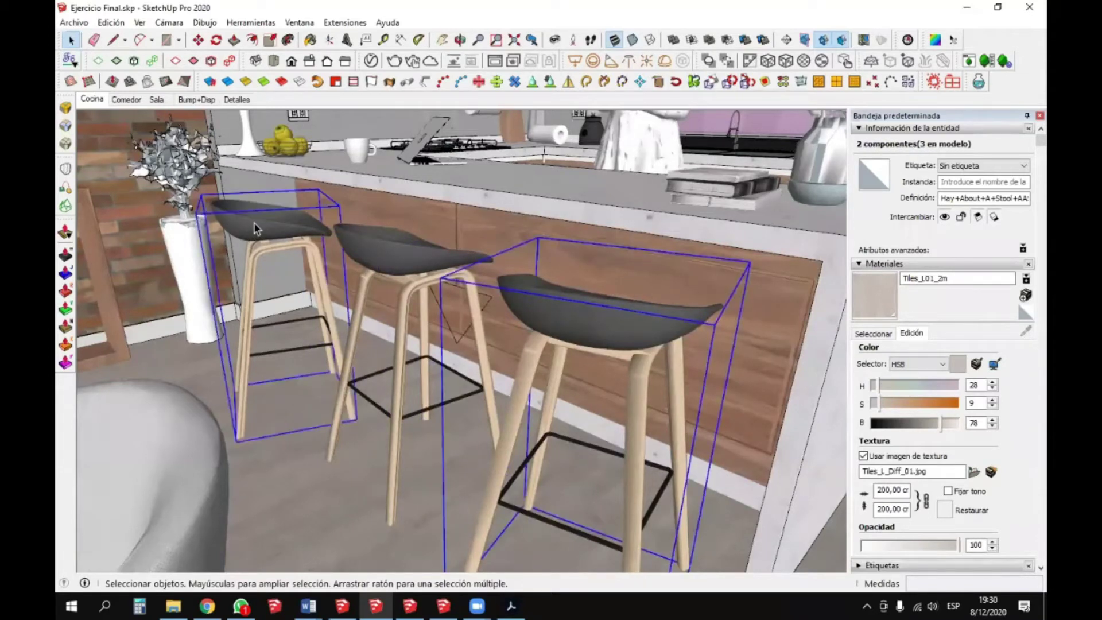
- Scale the middle stool down along the blue axis again and check its height against the other stools
{"action": "middle_click_drag", "start_coordinate": [255, 230], "coordinate": [309, 238]}
{"action": "left_click", "coordinate": [459, 332]}
{"action": "middle_click_drag", "start_coordinate": [450, 290], "coordinate": [423, 232]}
{"action": "key", "text": "s"}
{"action": "left_click_drag", "start_coordinate": [425, 231], "coordinate": [427, 315]}
{"action": "middle_click_drag", "start_coordinate": [439, 344], "coordinate": [434, 342]}
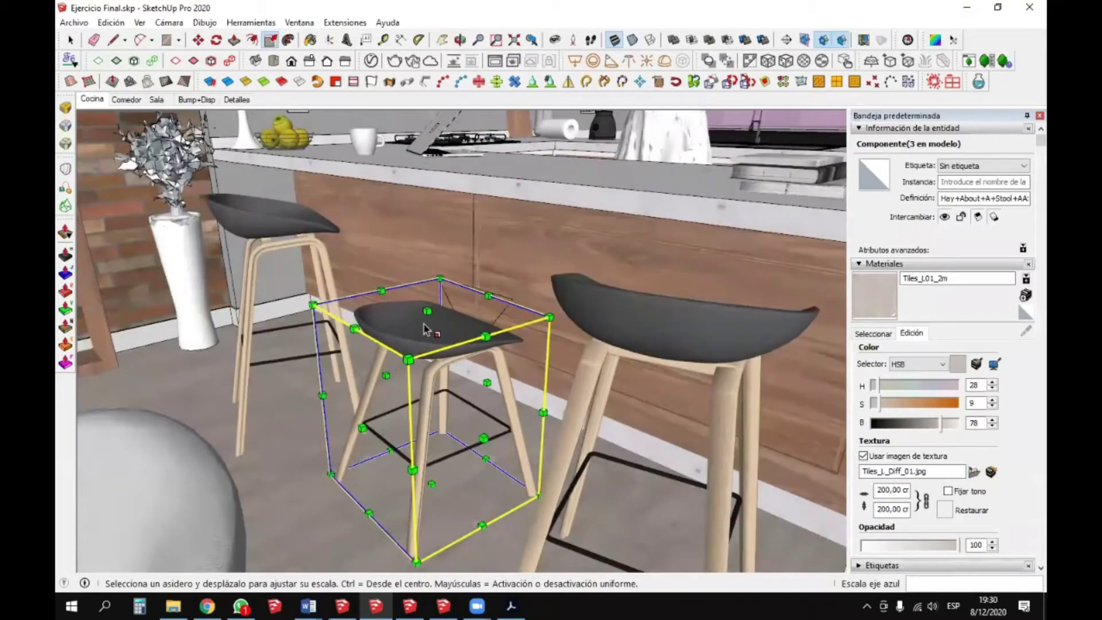
{"action": "middle_click_drag", "start_coordinate": [479, 152], "coordinate": [476, 81]}
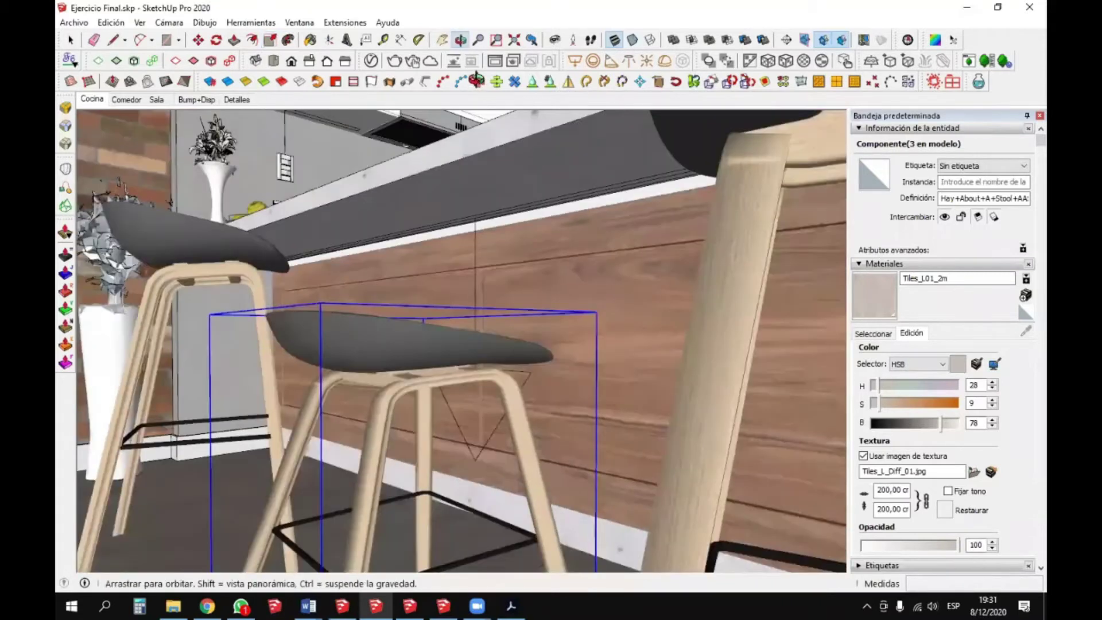
{"action": "key", "text": "s"}
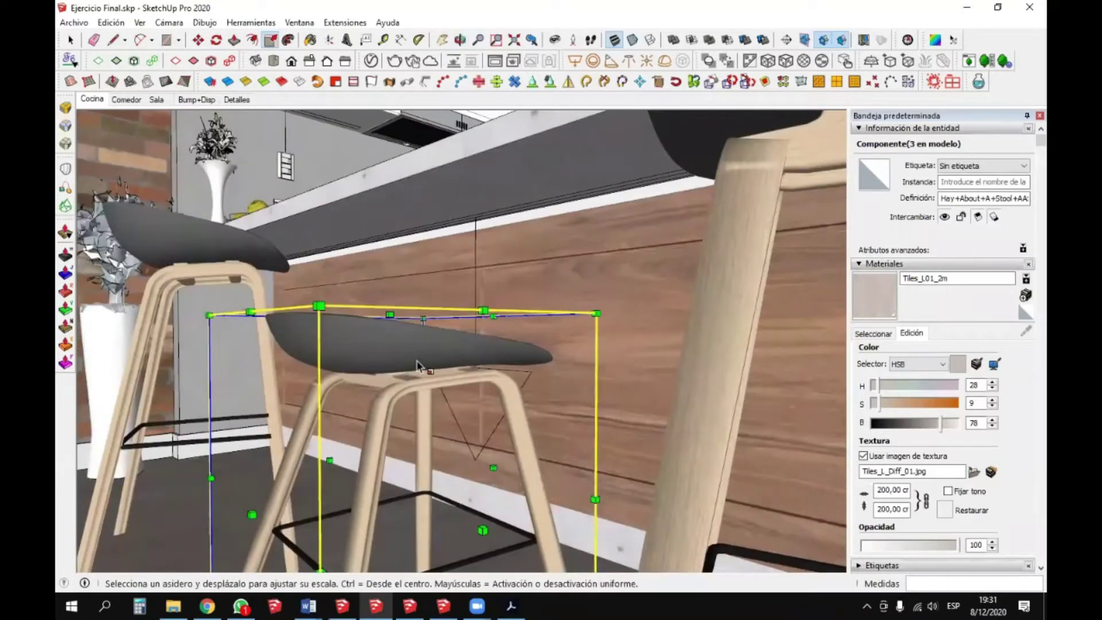
{"action": "key", "text": "space"}
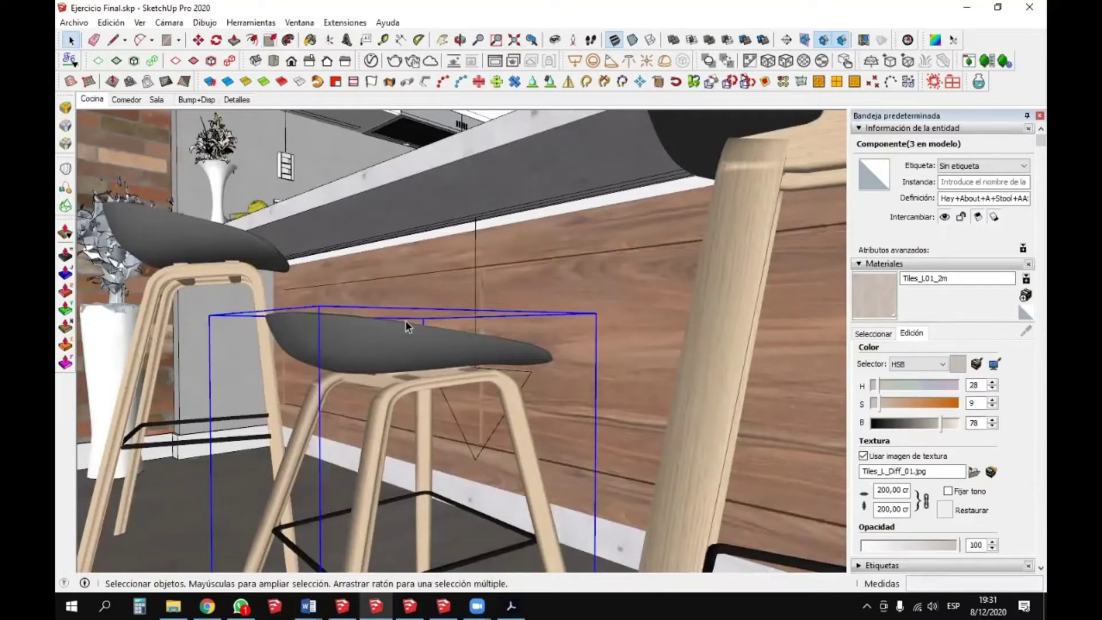
{"action": "scroll", "coordinate": [433, 313], "scroll_direction": "down", "scroll_amount": 3}
{"action": "scroll", "coordinate": [424, 381], "scroll_direction": "down", "scroll_amount": 2}
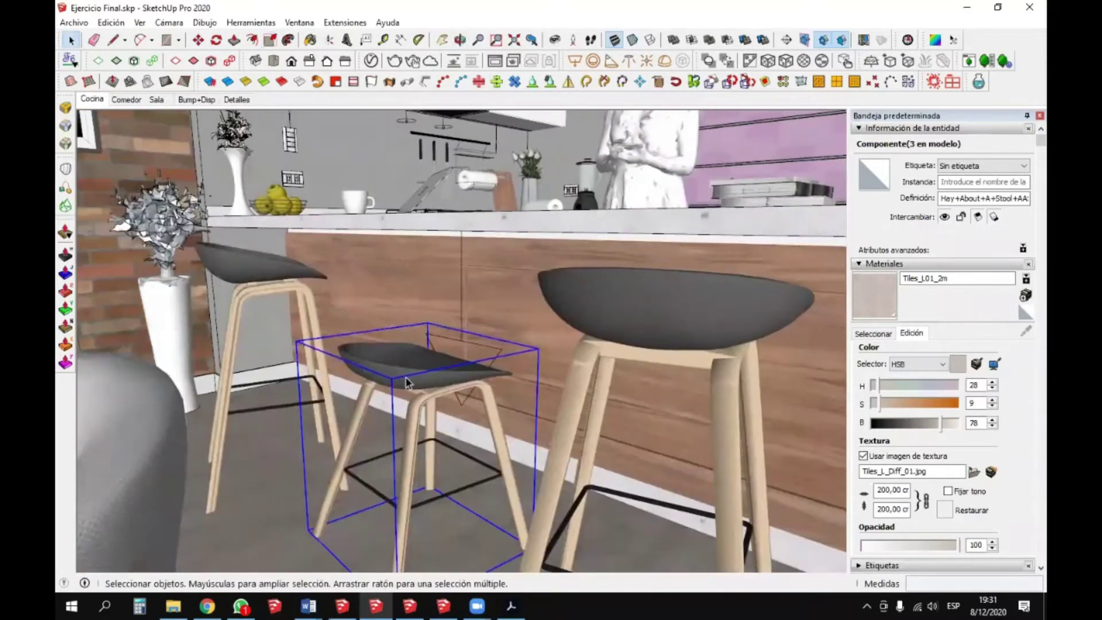
- Try adjusting the scale definition of the shortened middle stool and check which scale options remain for it
{"action": "right_click", "coordinate": [399, 367]}
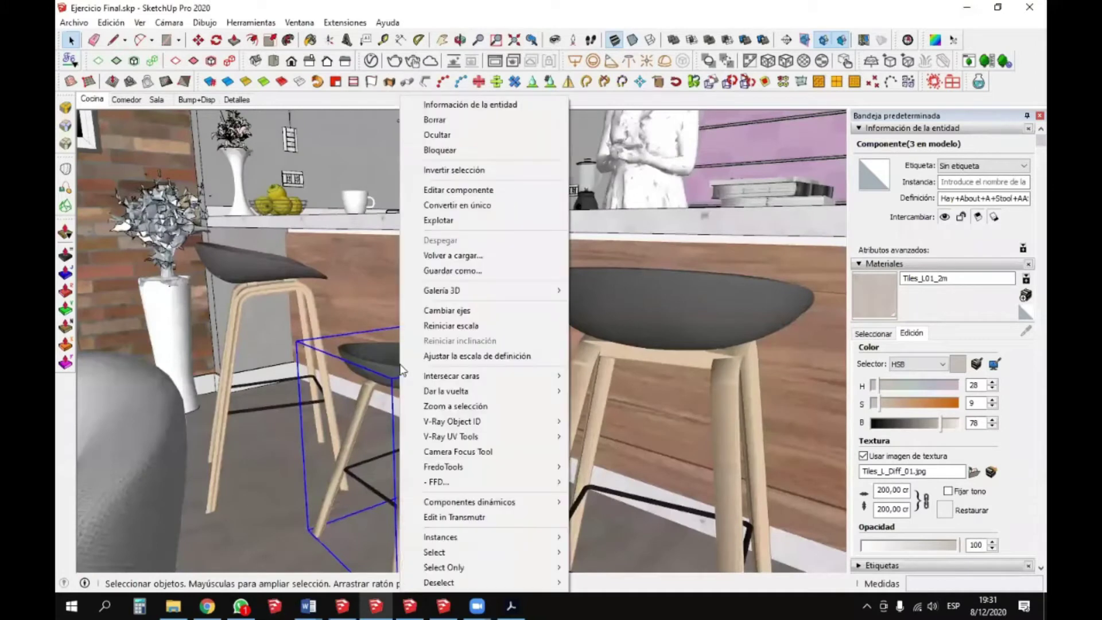
{"action": "left_click", "coordinate": [439, 357]}
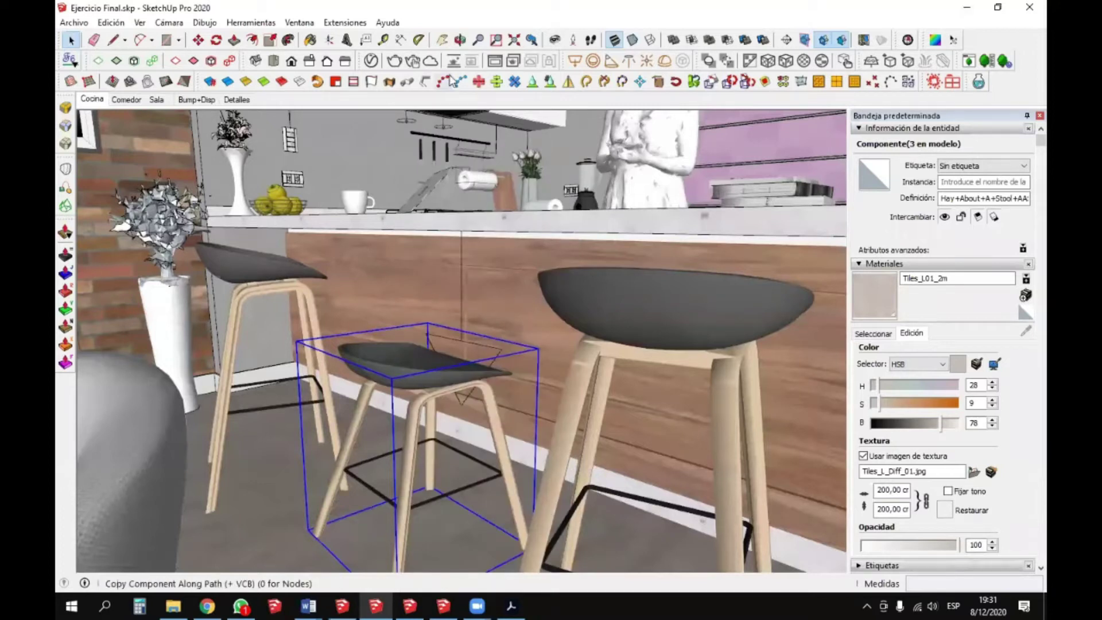
{"action": "right_click", "coordinate": [394, 365]}
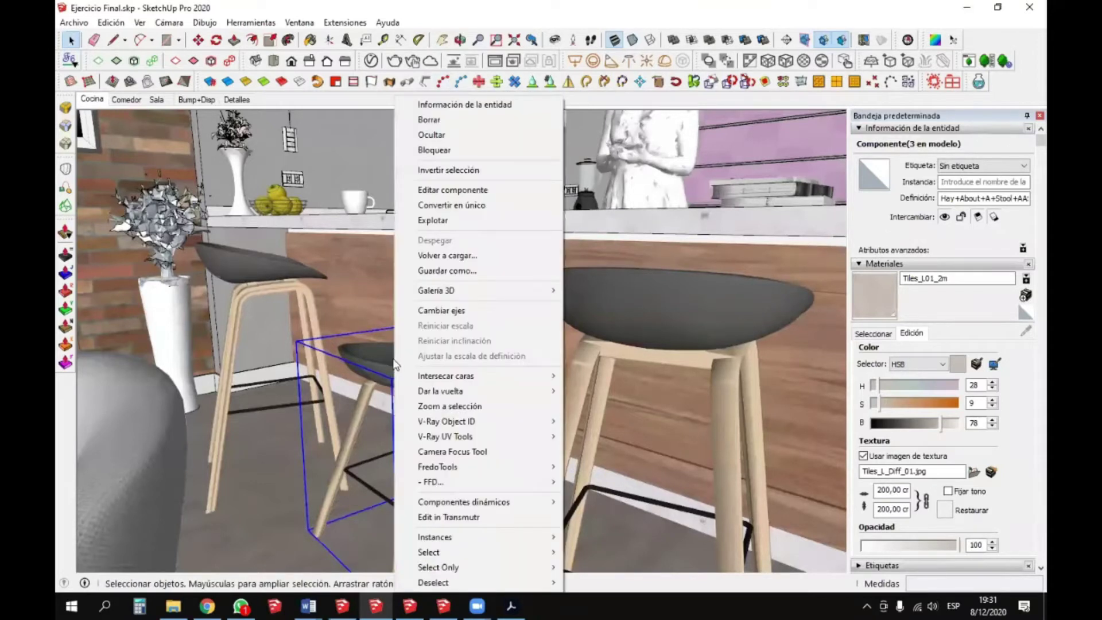
{"action": "left_click", "coordinate": [370, 350]}
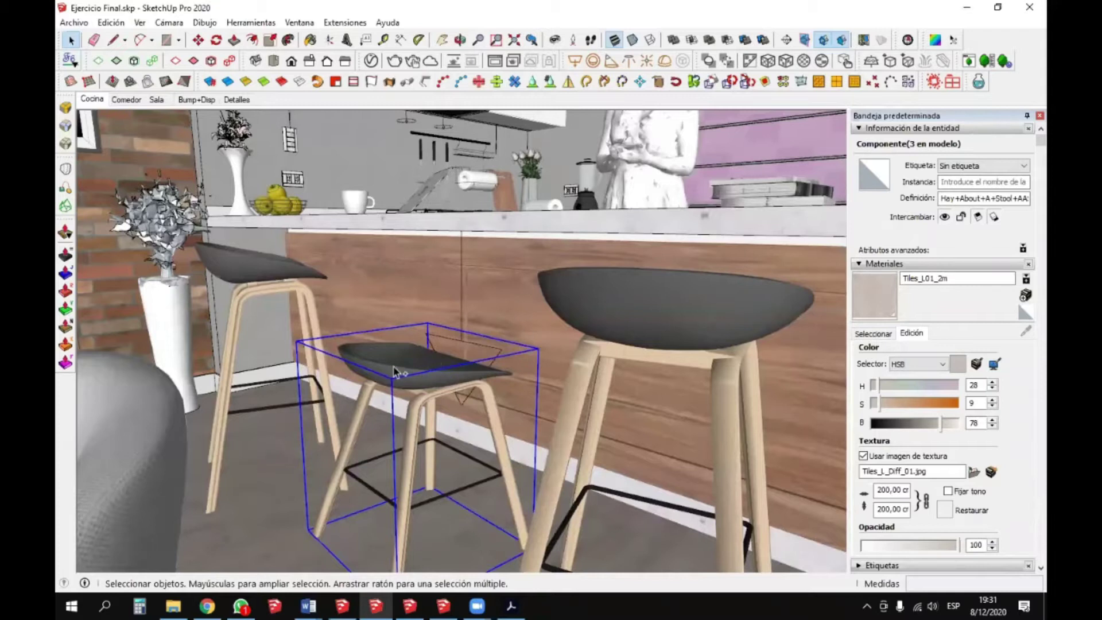
- Reset the shortened middle stool's scale so it matches the other two, and clear the selection
{"action": "right_click", "coordinate": [393, 367]}
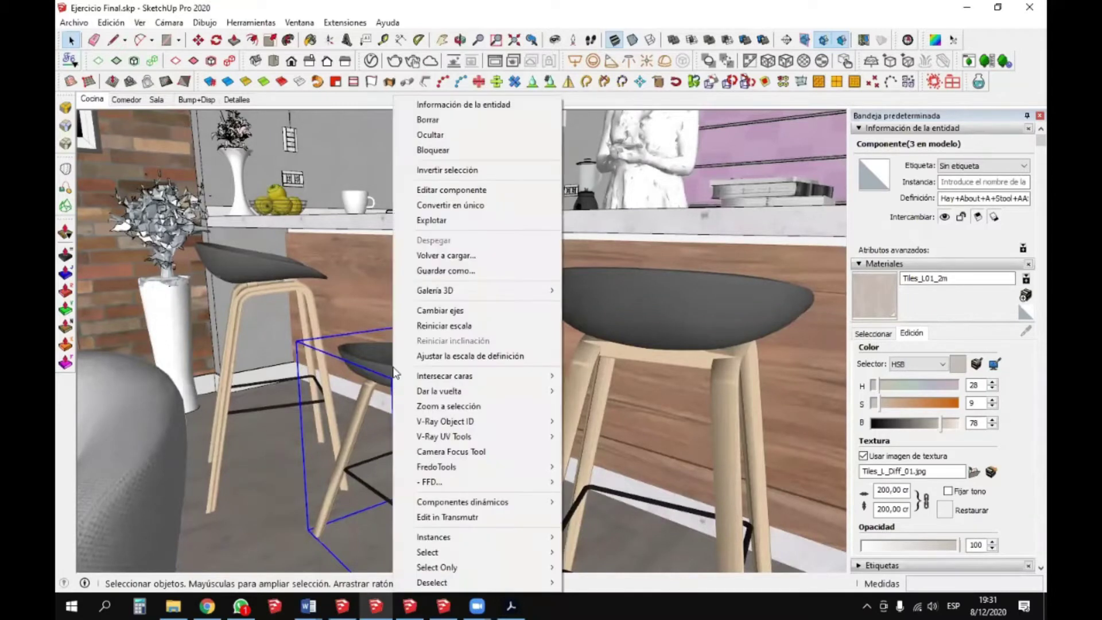
{"action": "left_click", "coordinate": [453, 326]}
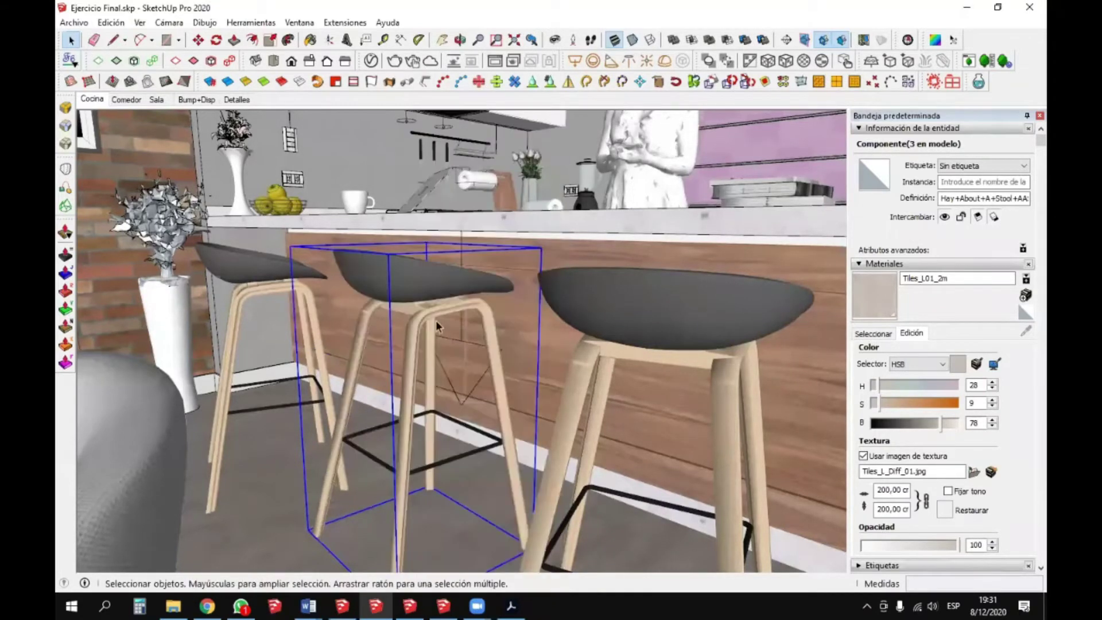
{"action": "scroll", "coordinate": [436, 319], "scroll_direction": "down", "scroll_amount": 2}
{"action": "middle_click_drag", "start_coordinate": [436, 319], "coordinate": [442, 305]}
{"action": "scroll", "coordinate": [443, 304], "scroll_direction": "up", "scroll_amount": 2}
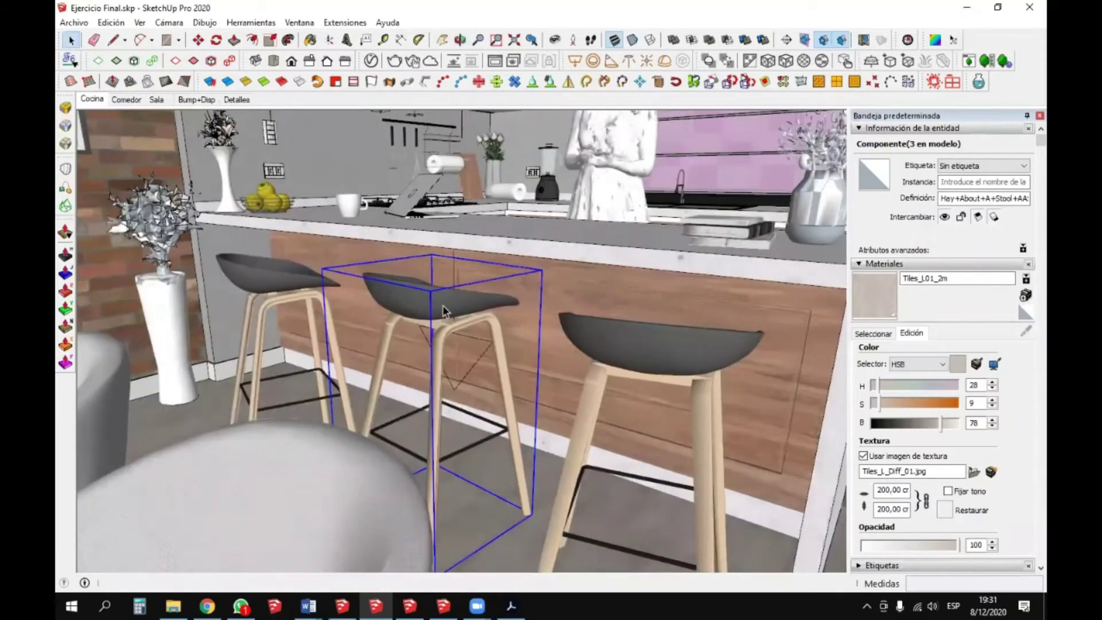
{"action": "key", "text": "p"}
{"action": "key", "text": "space"}
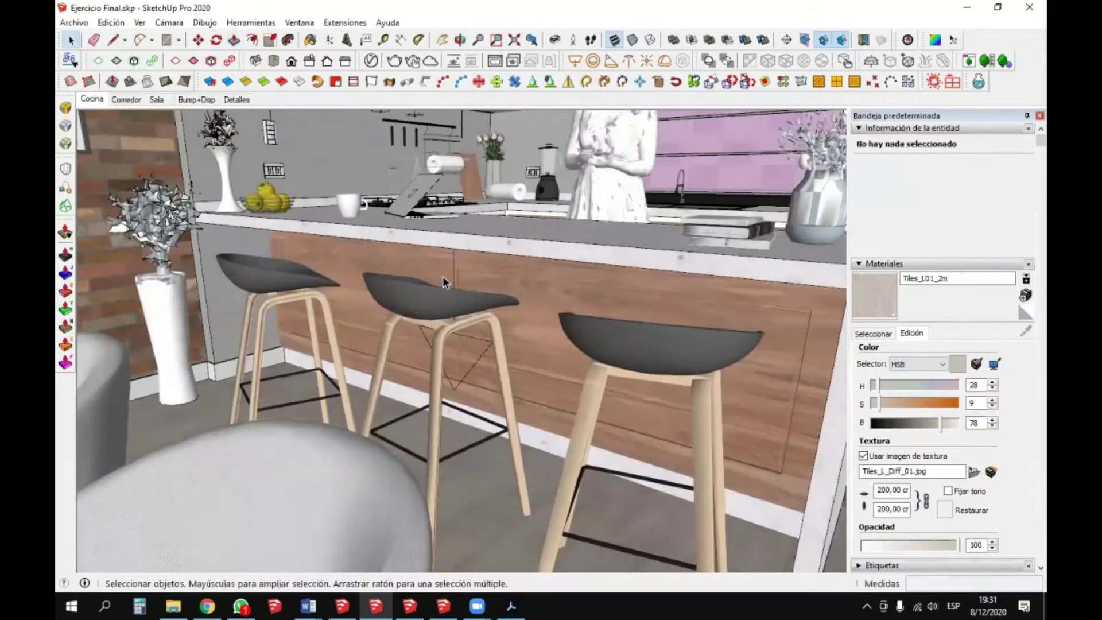
- Open the sink component from the Cocina scene and reset the scale of the kitchen tap inside it
{"action": "left_click", "coordinate": [101, 105]}
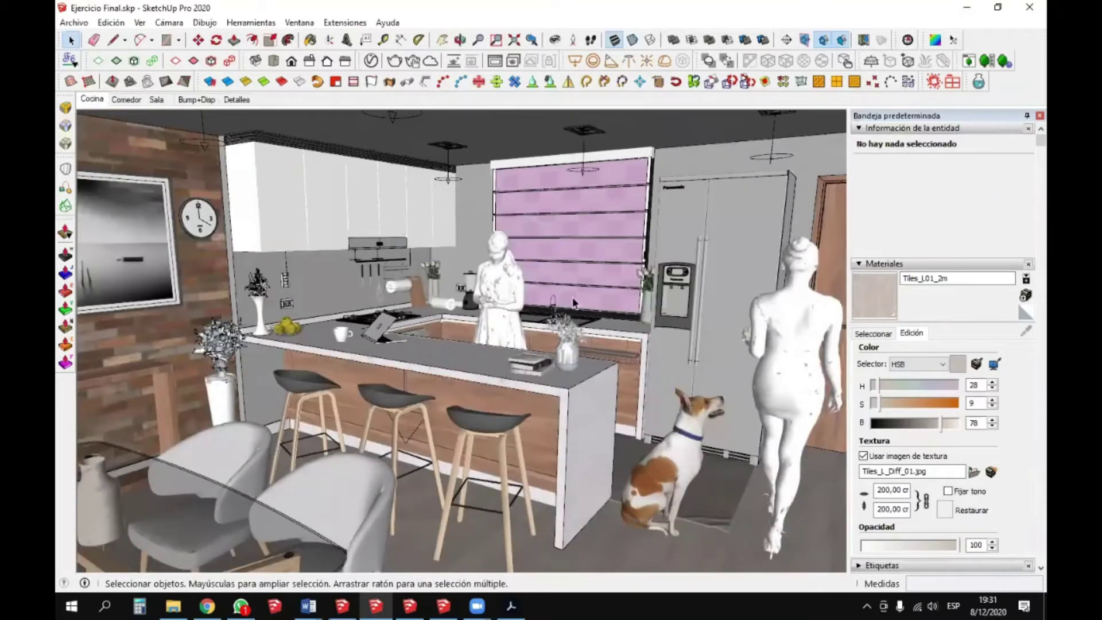
{"action": "scroll", "coordinate": [552, 307], "scroll_direction": "up", "scroll_amount": 2}
{"action": "scroll", "coordinate": [552, 306], "scroll_direction": "up", "scroll_amount": 3}
{"action": "middle_click_drag", "start_coordinate": [553, 307], "coordinate": [444, 313]}
{"action": "left_click", "coordinate": [402, 349]}
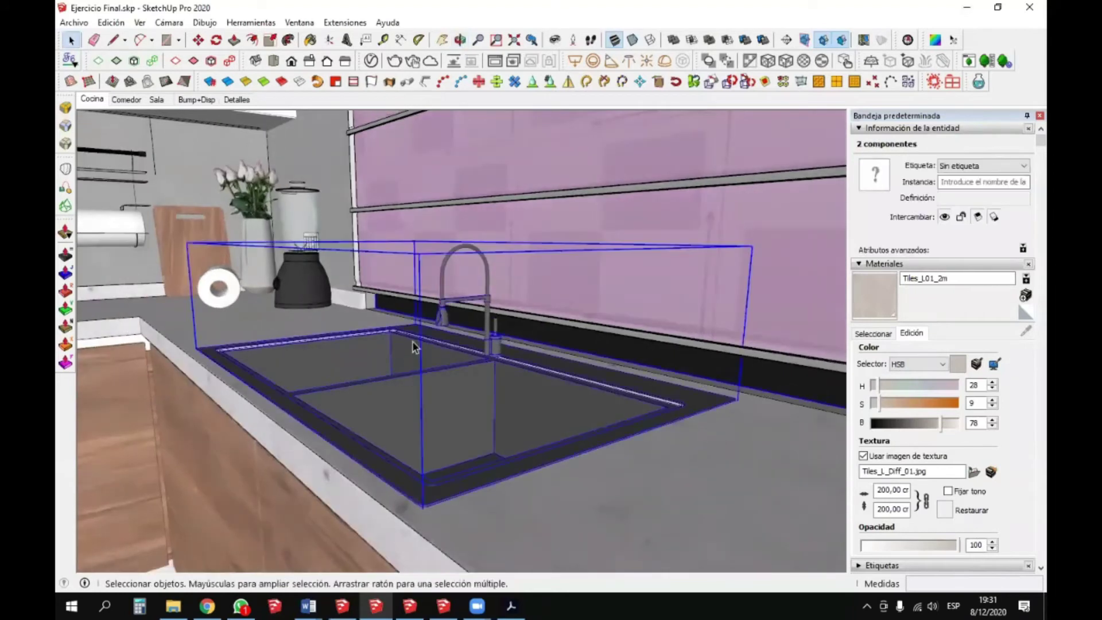
{"action": "double_click", "coordinate": [442, 312]}
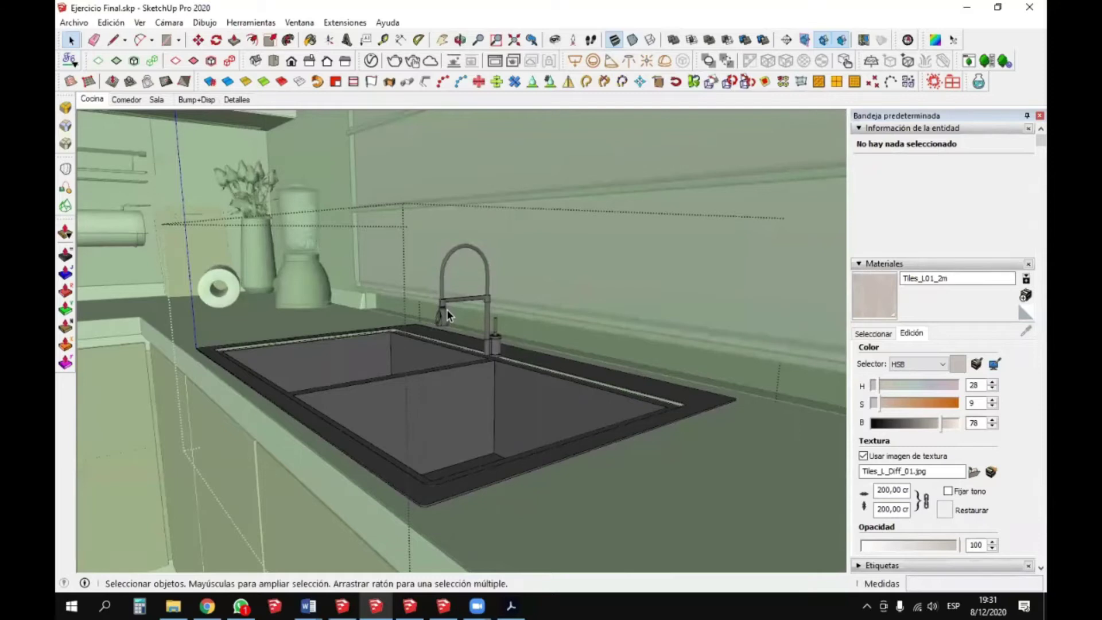
{"action": "key", "text": "o"}
{"action": "left_click_drag", "start_coordinate": [434, 367], "coordinate": [459, 339]}
{"action": "key", "text": "space"}
{"action": "right_click", "coordinate": [462, 321]}
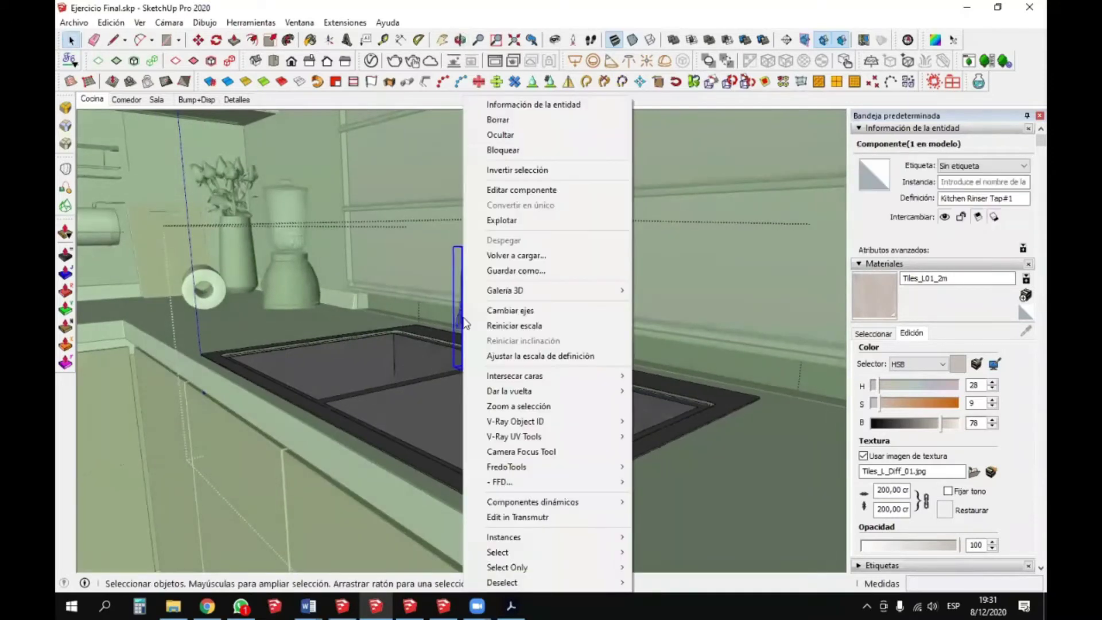
{"action": "left_click", "coordinate": [508, 326]}
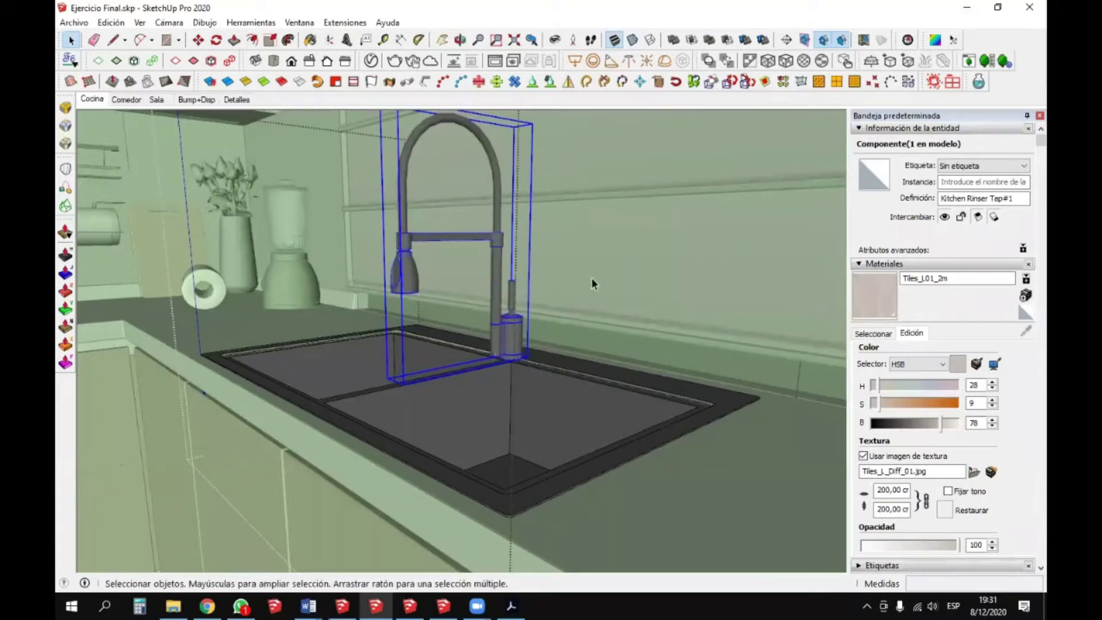
- Lower the kitchen tap, reposition it by its base endpoint so it rests on the sink's rim, and leave the sink component
{"action": "key", "text": "m"}
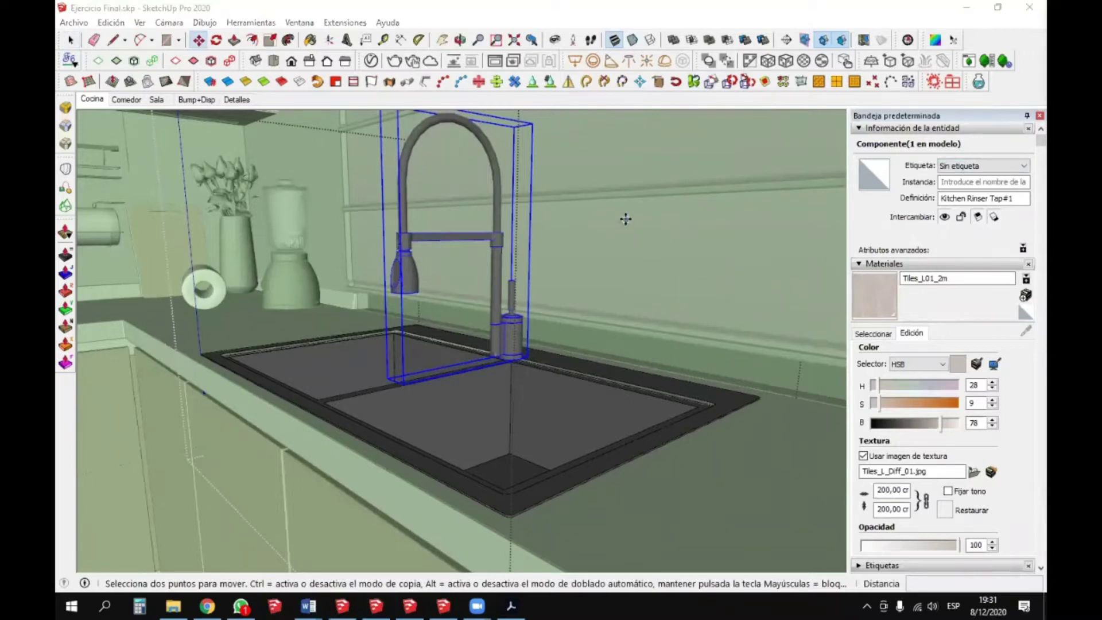
{"action": "left_click", "coordinate": [635, 216]}
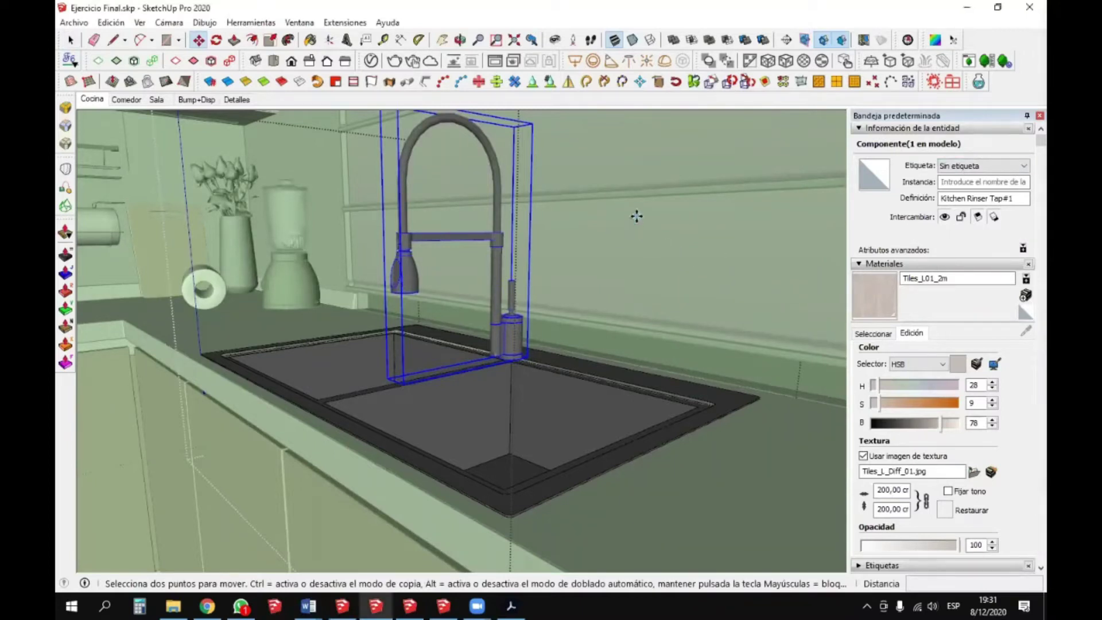
{"action": "left_click", "coordinate": [632, 288]}
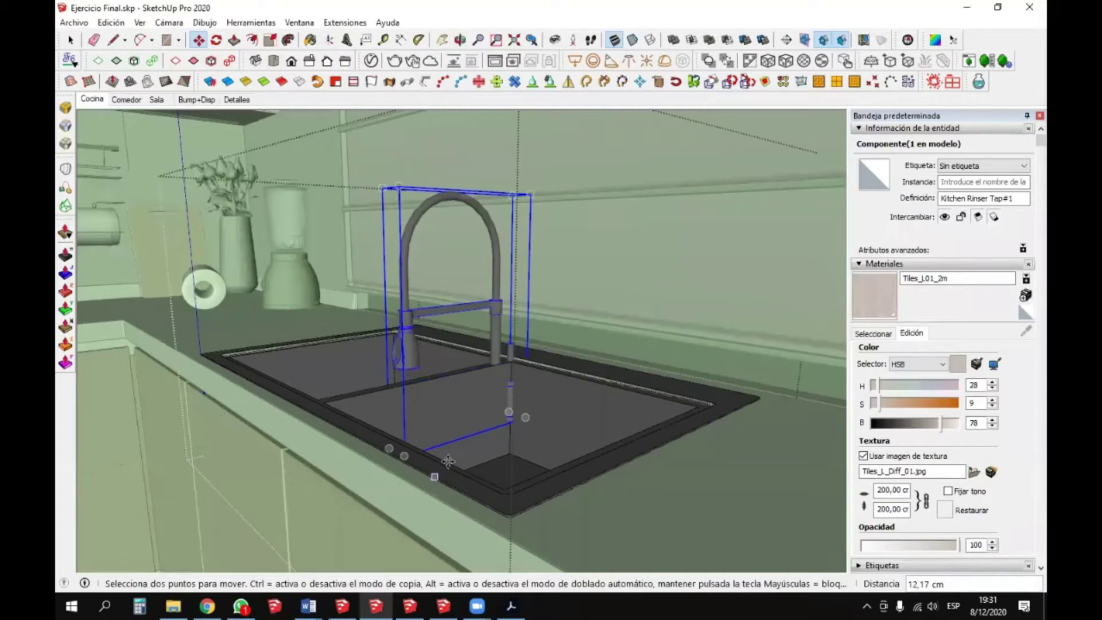
{"action": "scroll", "coordinate": [500, 428], "scroll_direction": "up", "scroll_amount": 2}
{"action": "scroll", "coordinate": [501, 427], "scroll_direction": "up", "scroll_amount": 5}
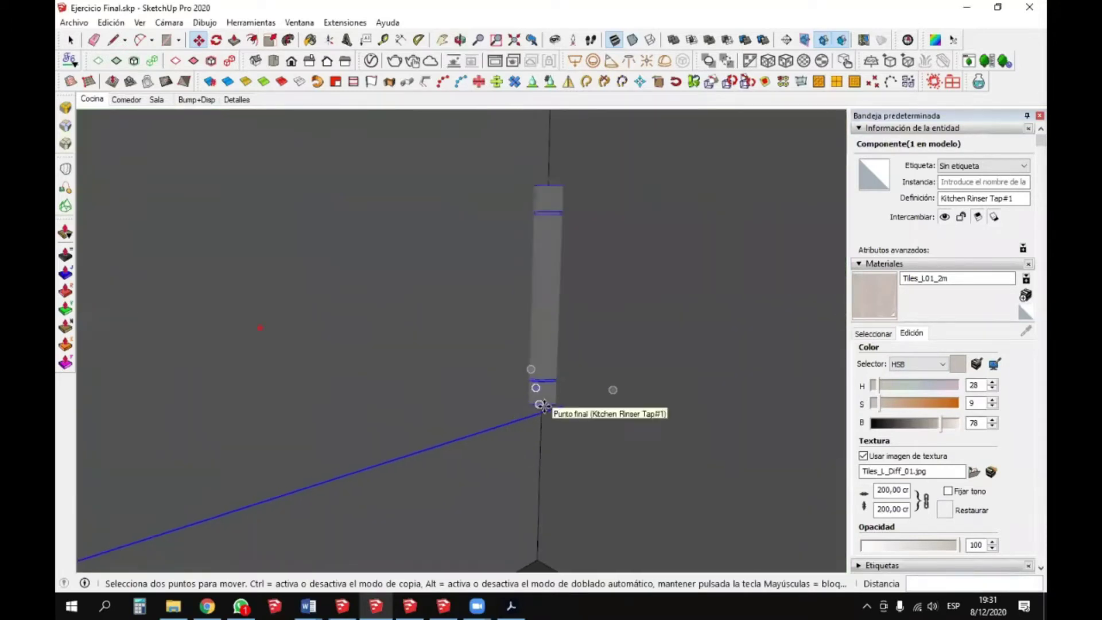
{"action": "left_click", "coordinate": [539, 390]}
{"action": "middle_click_drag", "start_coordinate": [568, 279], "coordinate": [508, 456]}
{"action": "left_click", "coordinate": [595, 364]}
{"action": "scroll", "coordinate": [519, 424], "scroll_direction": "down", "scroll_amount": 10}
{"action": "key", "text": "space"}
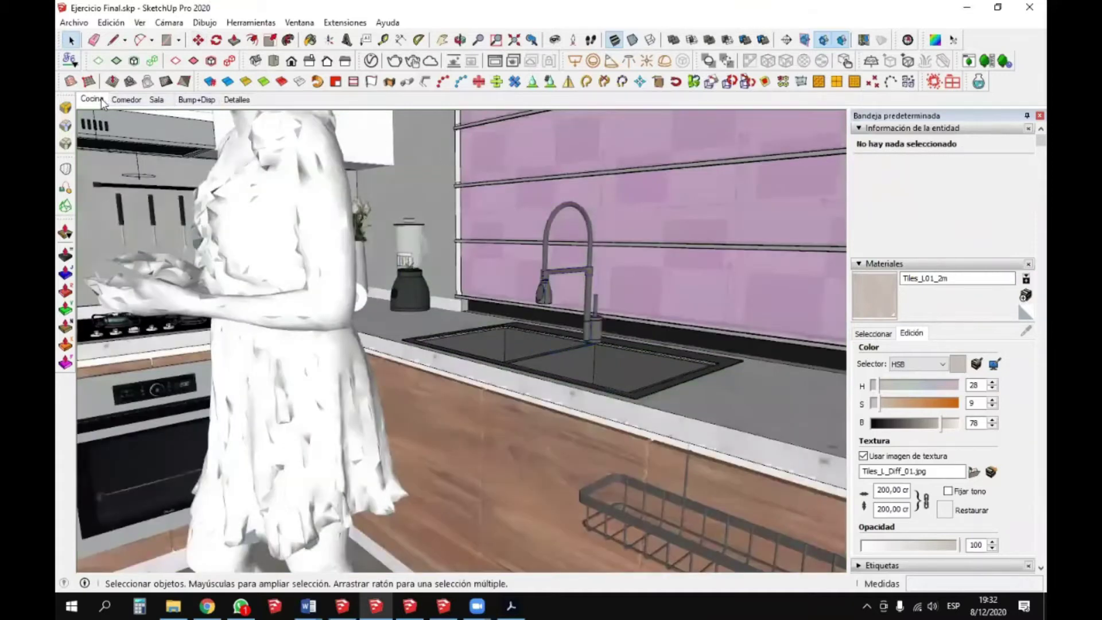
- Inspect the refrigerator's height against the door and surroundings, starting from and returning to the Cocina scene
{"action": "left_click", "coordinate": [92, 99]}
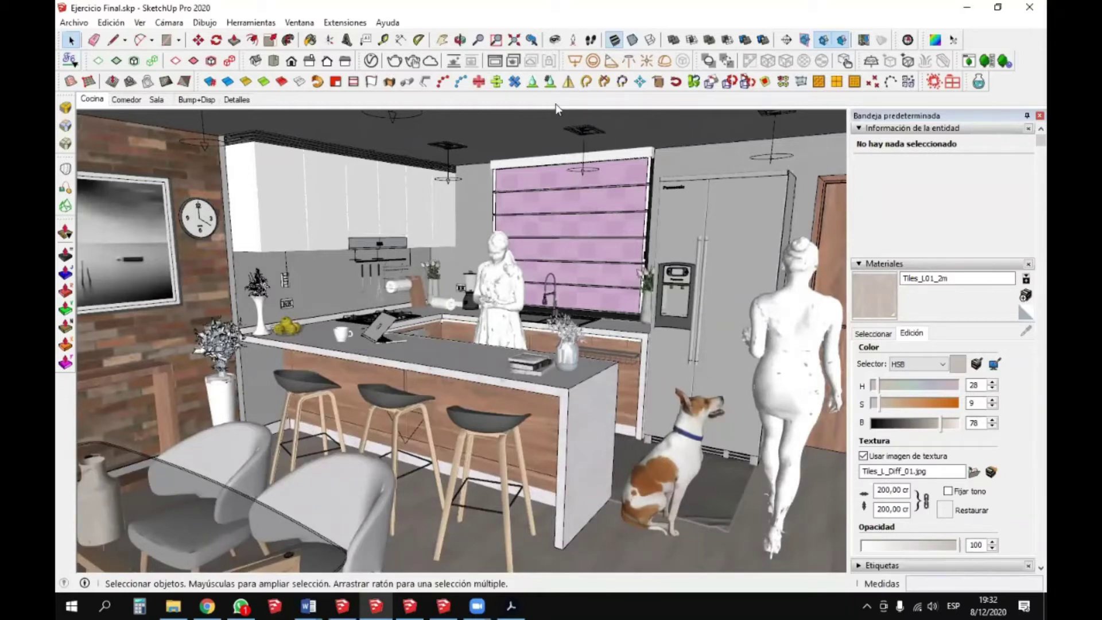
{"action": "left_click", "coordinate": [554, 40]}
{"action": "scroll", "coordinate": [518, 202], "scroll_direction": "up", "scroll_amount": 5}
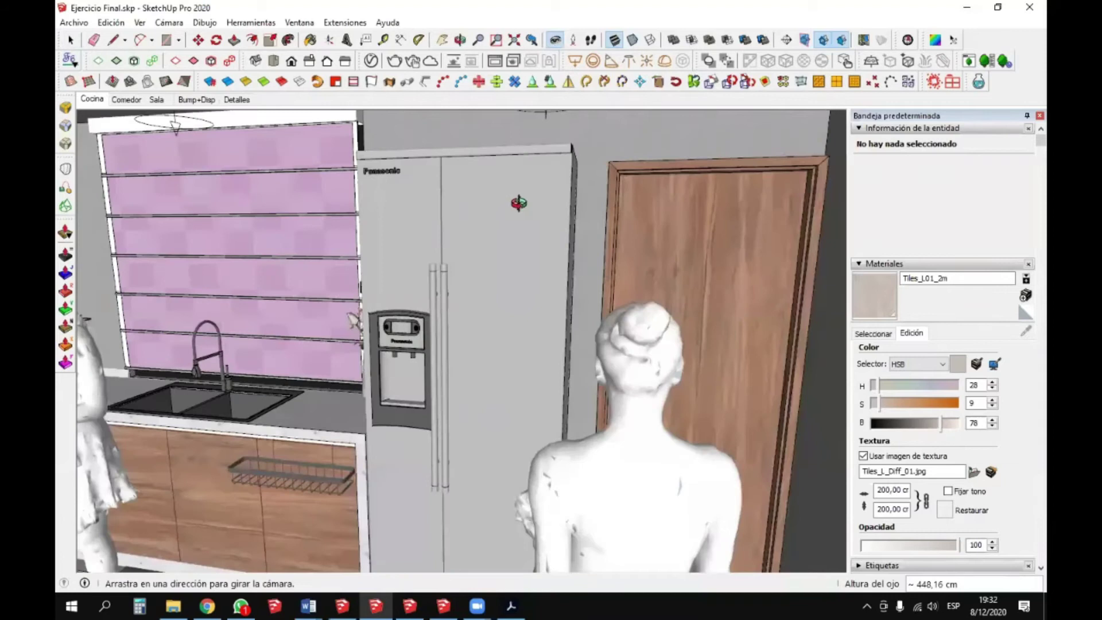
{"action": "middle_click_drag", "start_coordinate": [518, 203], "coordinate": [436, 204]}
{"action": "left_click_drag", "start_coordinate": [470, 208], "coordinate": [719, 206]}
{"action": "left_click", "coordinate": [554, 39]}
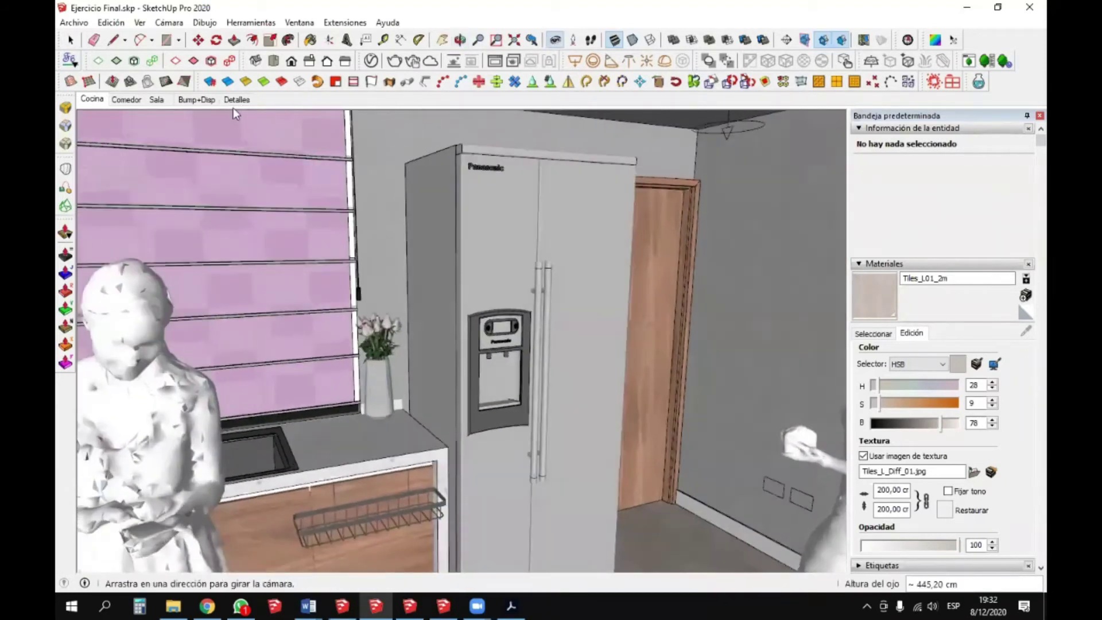
{"action": "left_click", "coordinate": [92, 98]}
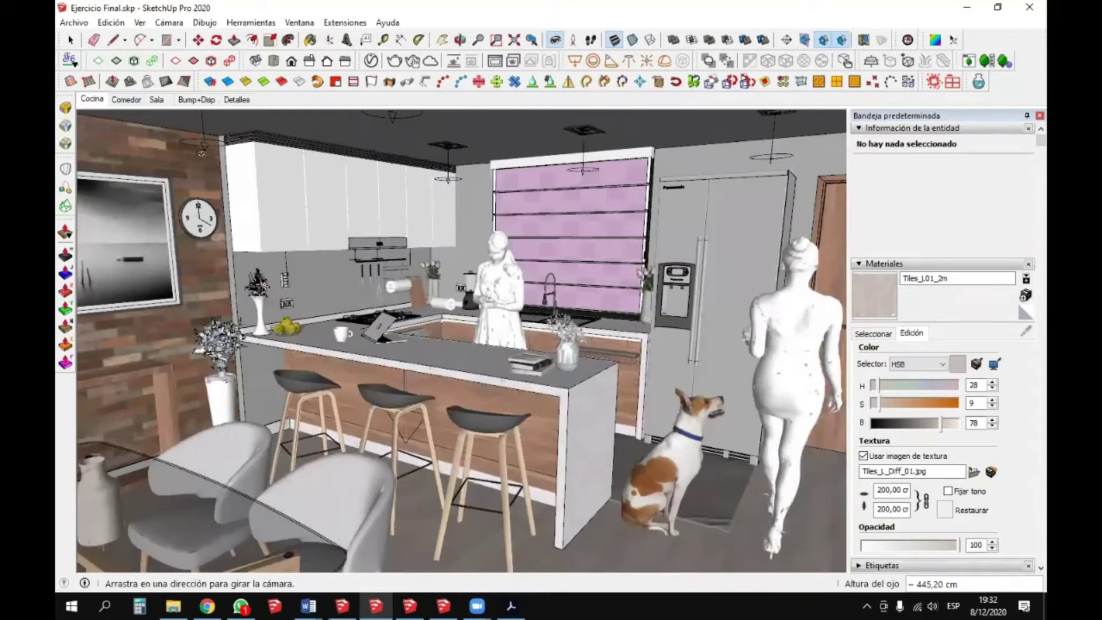
- Reset the refrigerator's scale, return to the Cocina scene and clear the selection
{"action": "left_click_drag", "start_coordinate": [453, 251], "coordinate": [568, 212]}
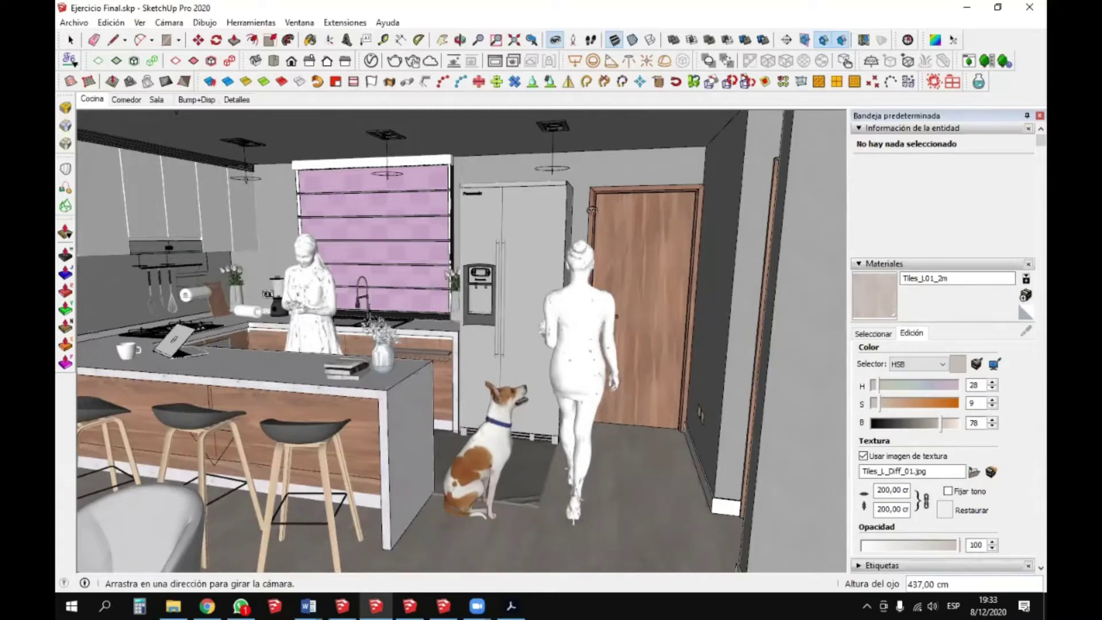
{"action": "scroll", "coordinate": [568, 213], "scroll_direction": "up", "scroll_amount": 5}
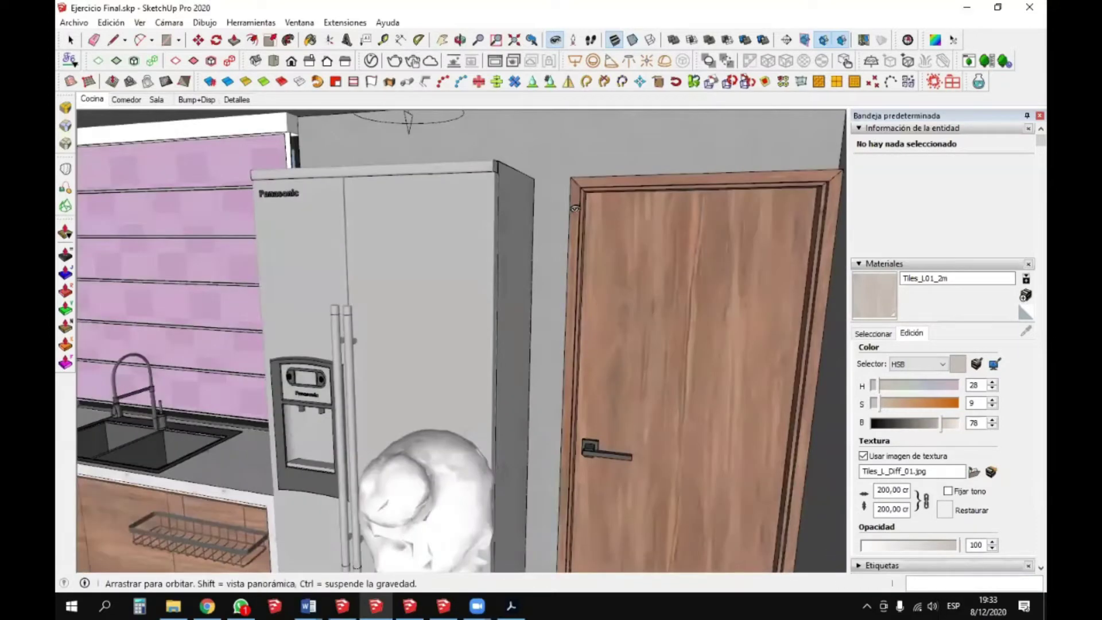
{"action": "left_click_drag", "start_coordinate": [575, 209], "coordinate": [545, 210]}
{"action": "key", "text": "space"}
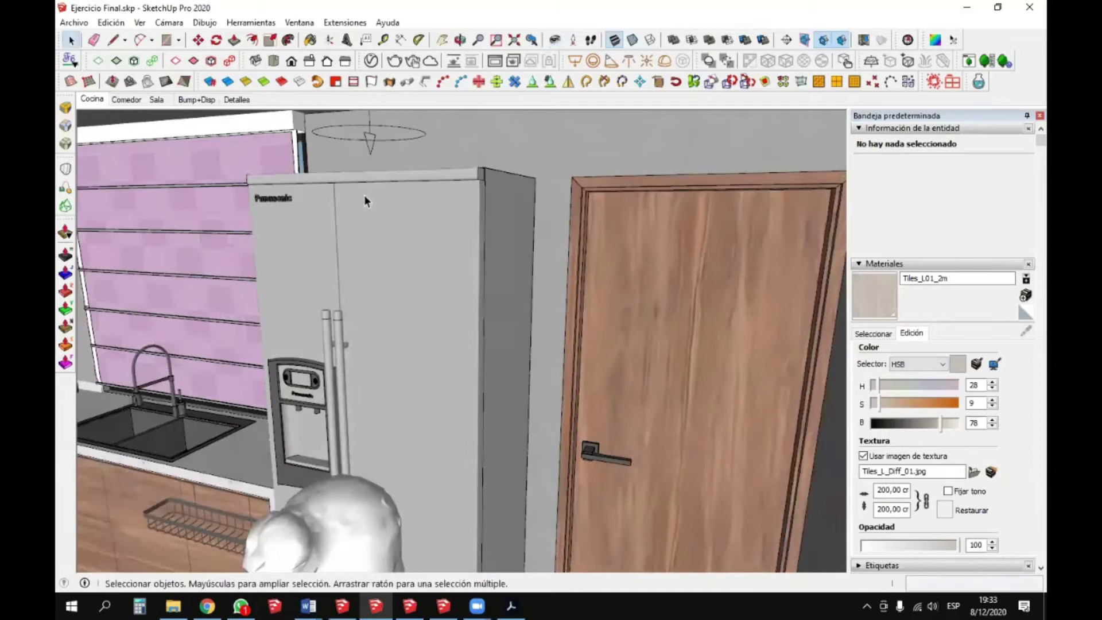
{"action": "right_click", "coordinate": [360, 195]}
{"action": "left_click", "coordinate": [440, 325]}
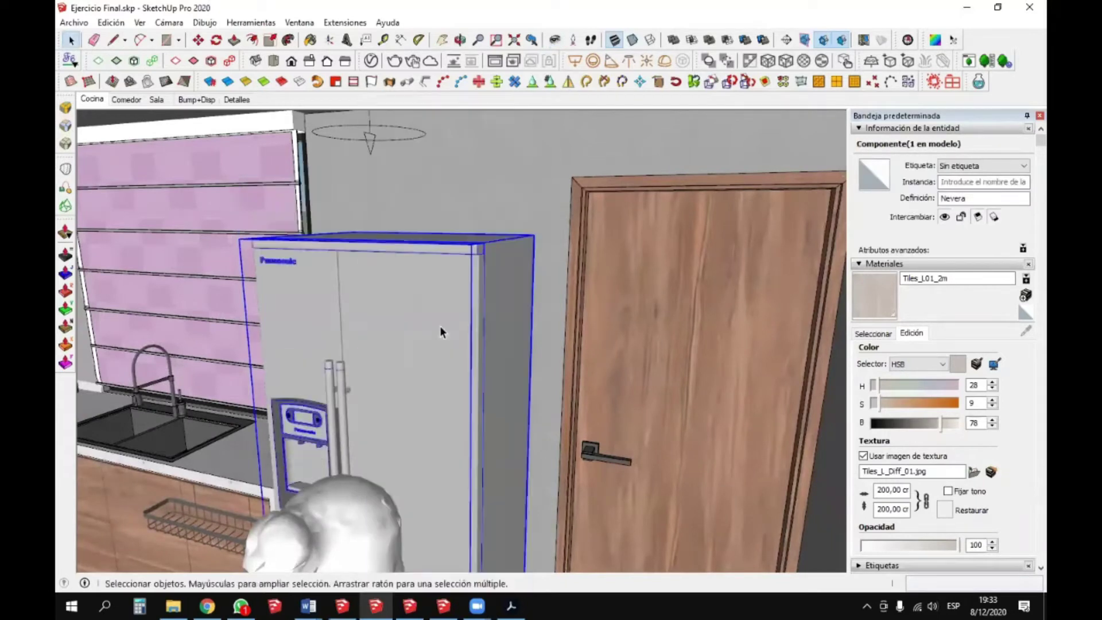
{"action": "left_click", "coordinate": [88, 100]}
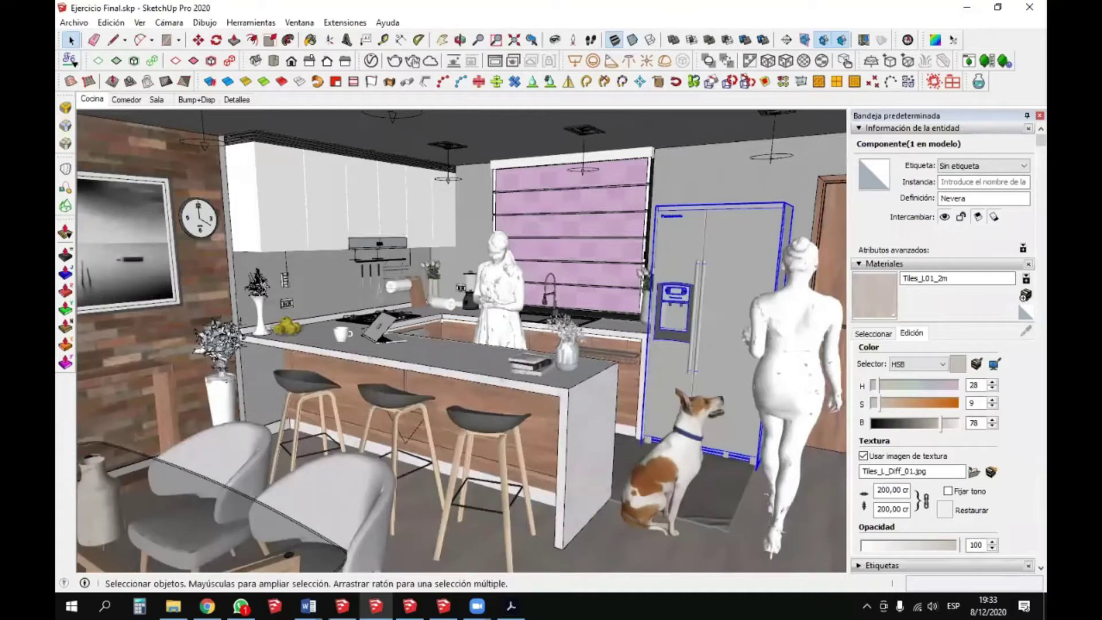
{"action": "key", "text": "p"}
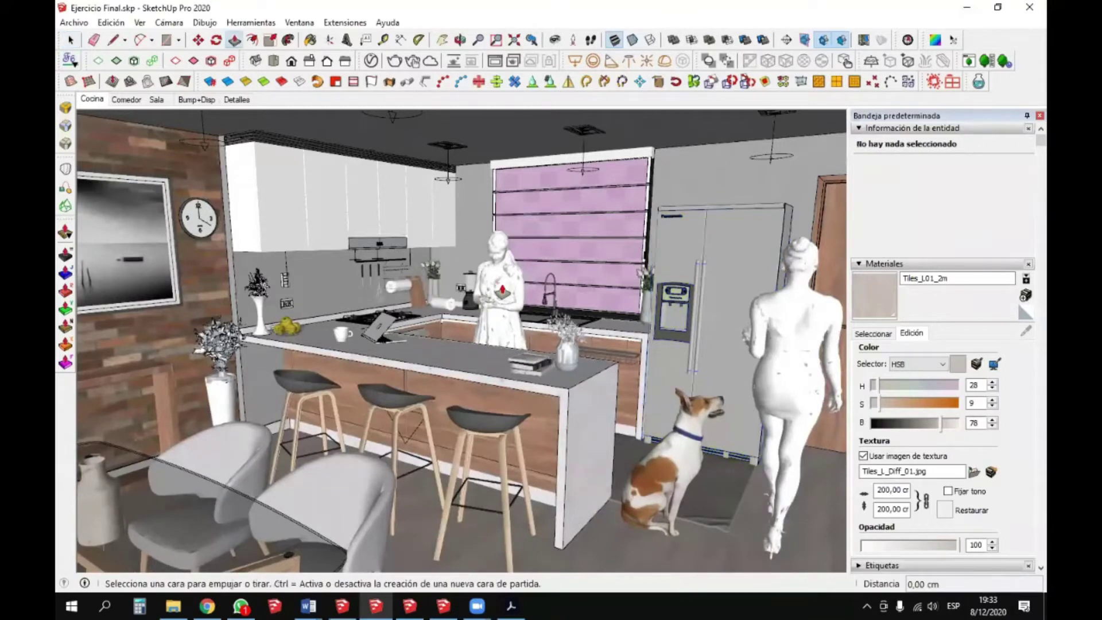
{"action": "key", "text": "space"}
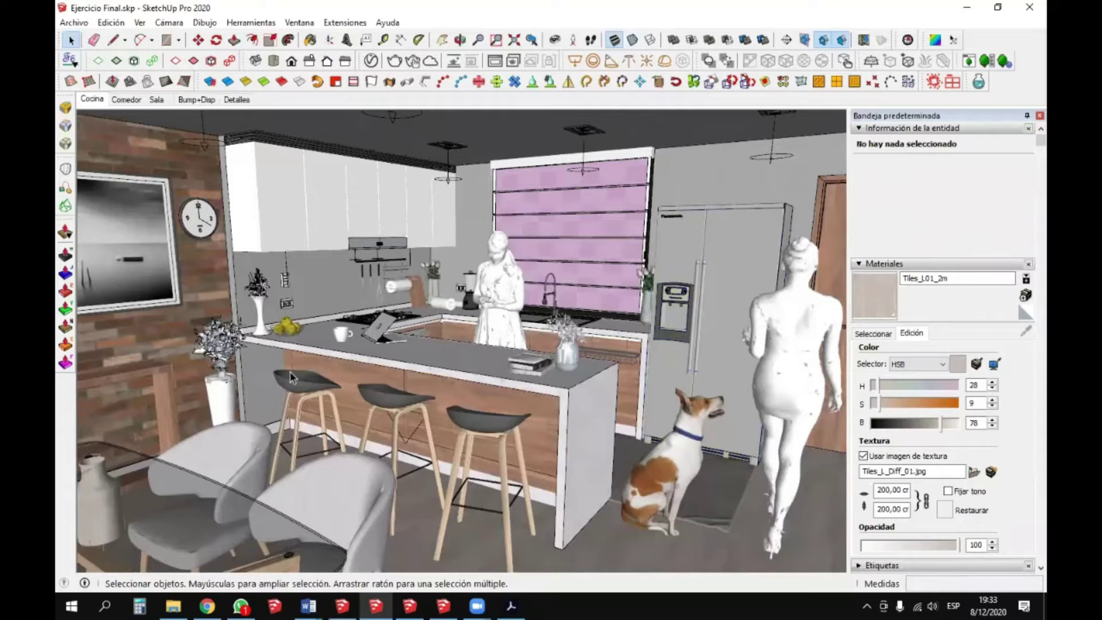
- Open the V-Ray frame buffer and browse the earlier renders in its history
{"action": "left_click", "coordinate": [494, 60]}
{"action": "left_click_drag", "start_coordinate": [518, 143], "coordinate": [517, 101]}
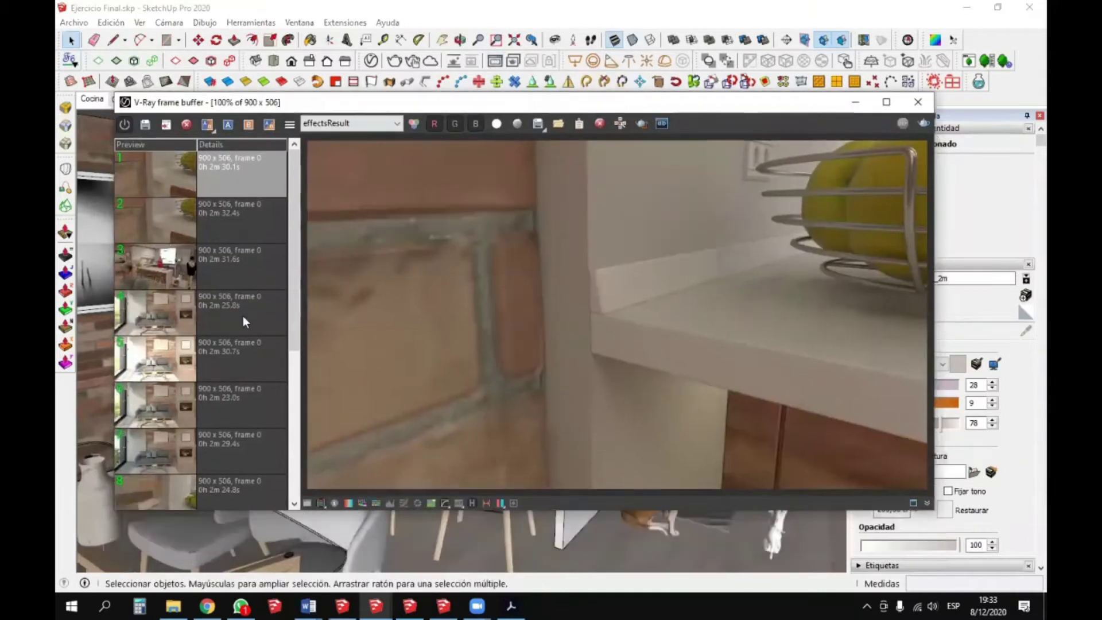
{"action": "scroll", "coordinate": [232, 332], "scroll_direction": "down", "scroll_amount": 4}
{"action": "scroll", "coordinate": [214, 380], "scroll_direction": "down", "scroll_amount": 2}
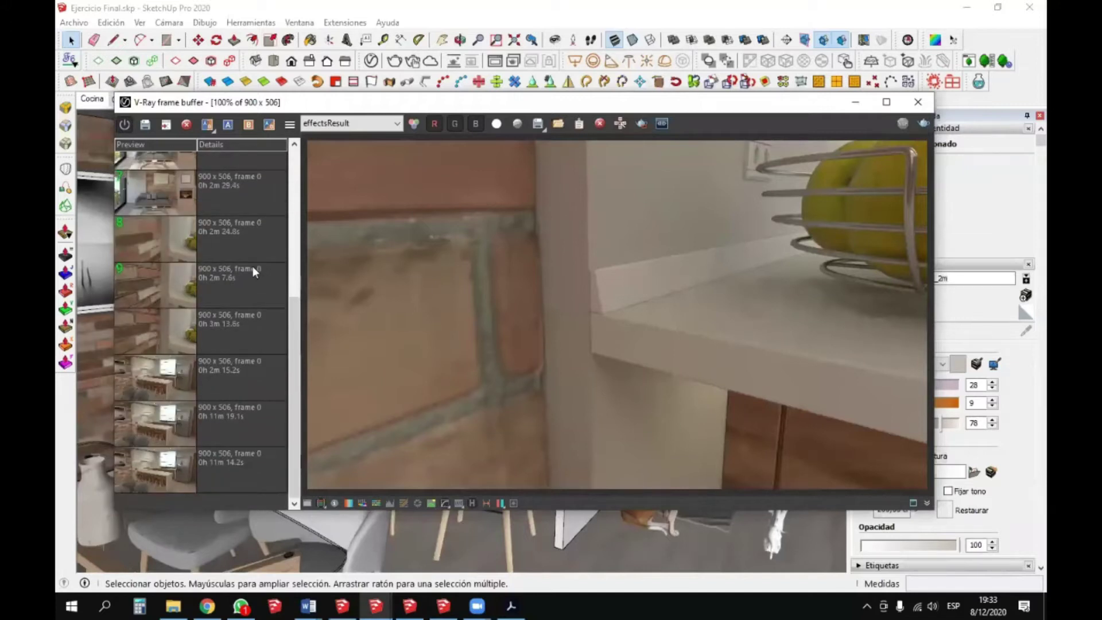
{"action": "left_click", "coordinate": [471, 504]}
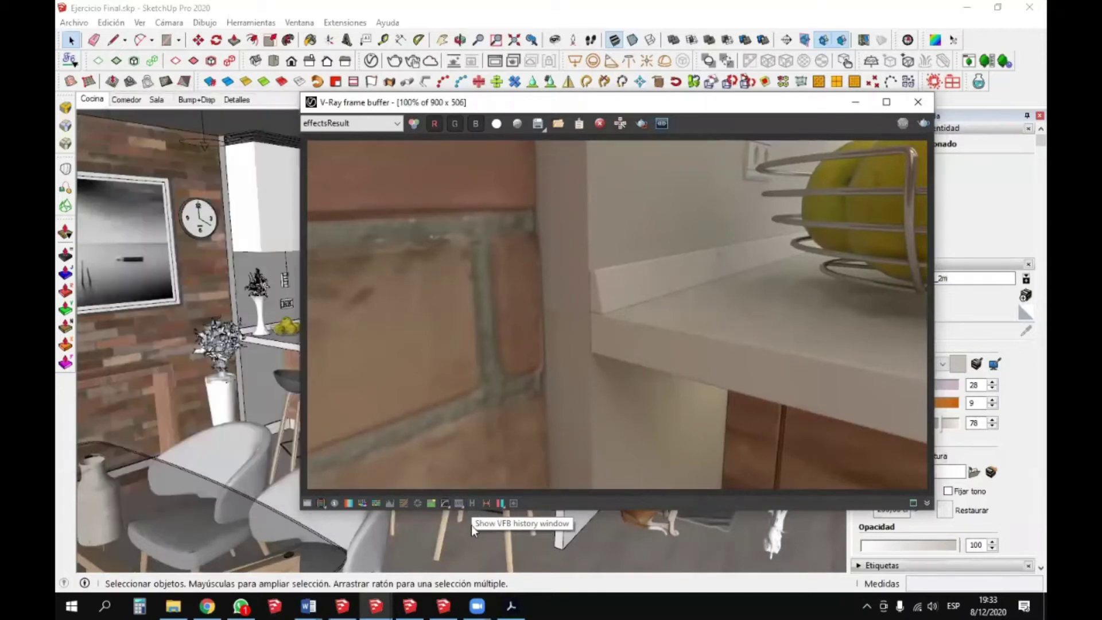
{"action": "left_click", "coordinate": [472, 505]}
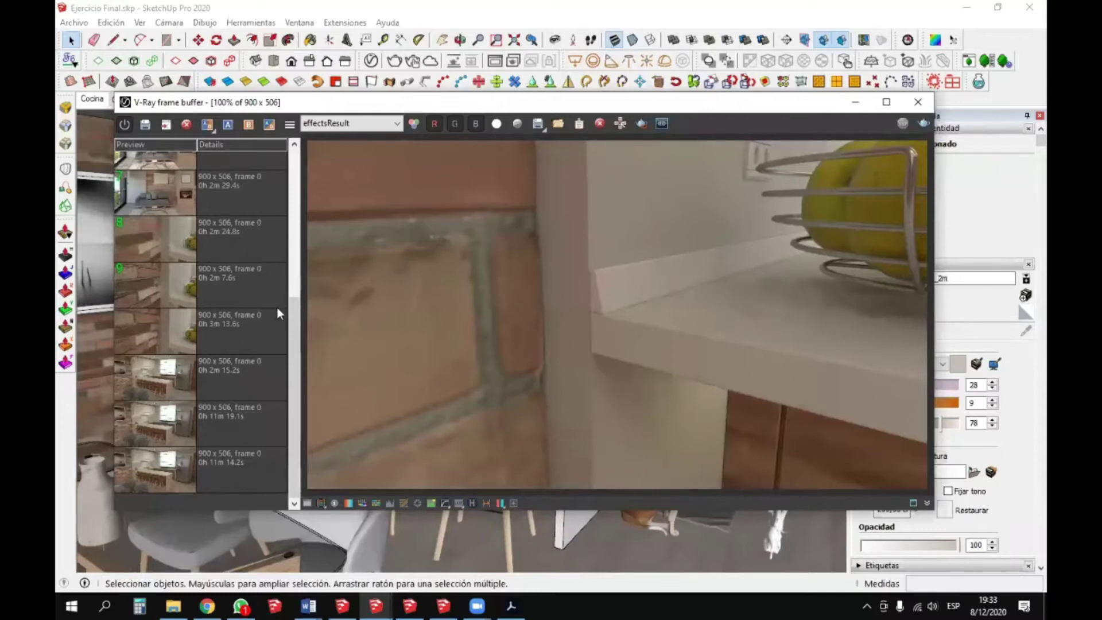
- Load the third render in the history, showing the whole kitchen, review it and return to the SketchUp model
{"action": "left_click_drag", "start_coordinate": [291, 337], "coordinate": [316, 188]}
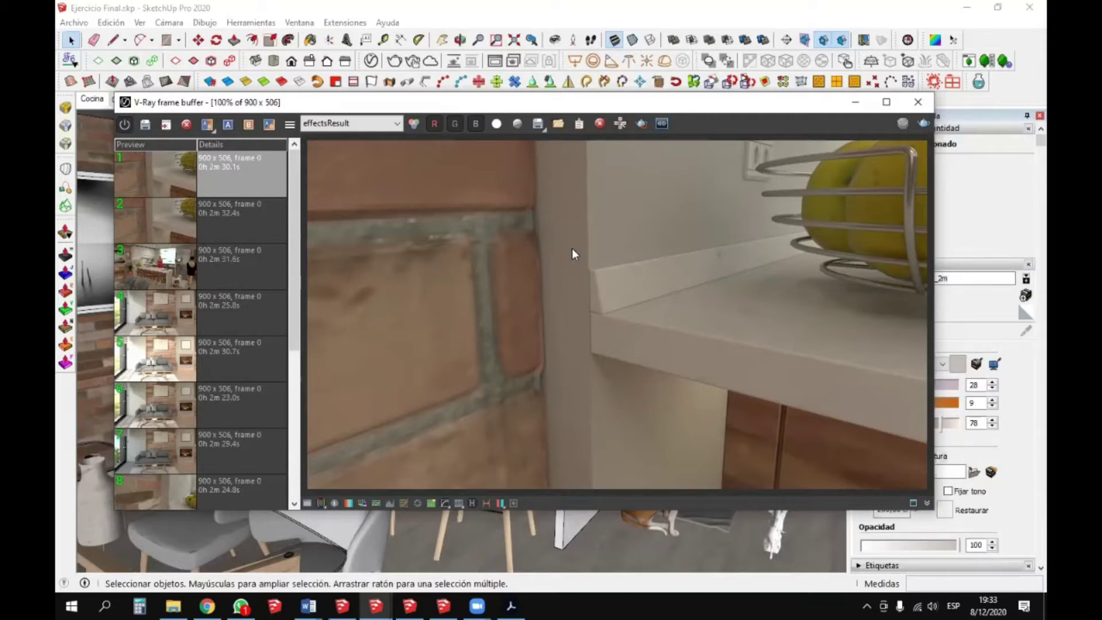
{"action": "mouse_move", "coordinate": [291, 240]}
{"action": "left_mouse_down"}
{"action": "mouse_move", "coordinate": [298, 395]}
{"action": "mouse_move", "coordinate": [301, 229]}
{"action": "left_mouse_up"}
{"action": "double_click", "coordinate": [156, 253]}
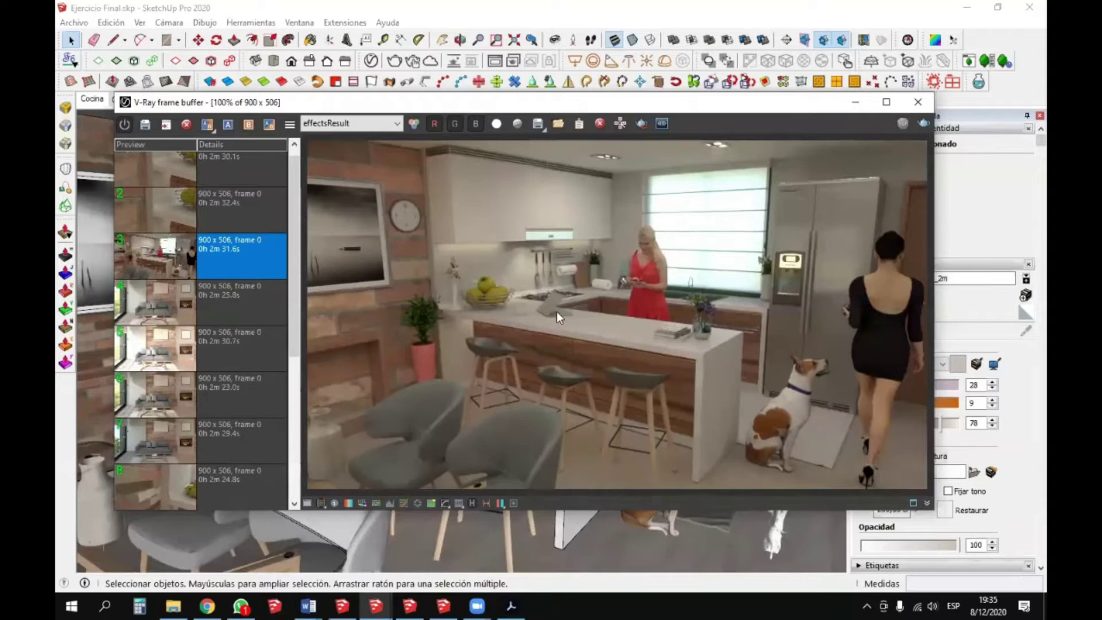
{"action": "key", "text": "alt+Tab"}
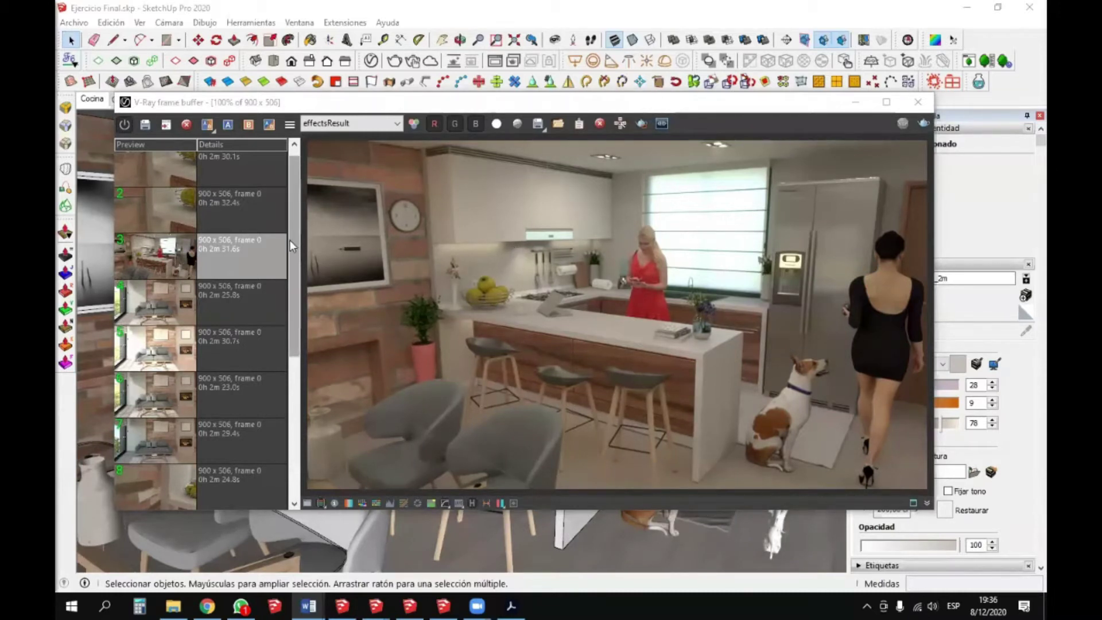
{"action": "key", "text": "alt+Tab"}
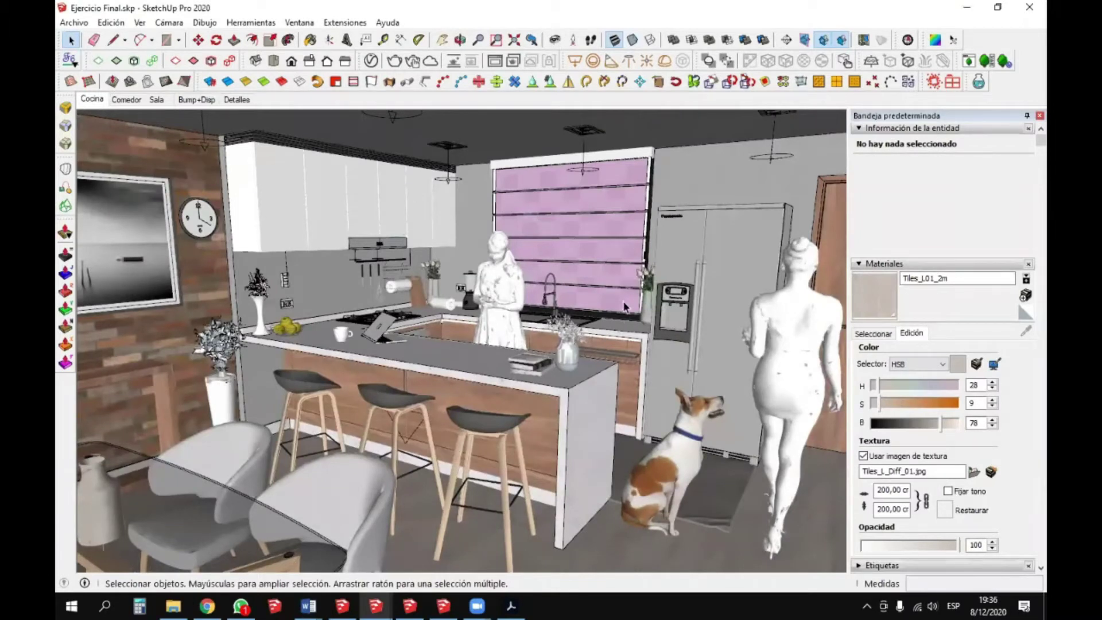
- Delete the two women figures, the flower vase on the island counter and the dog
{"action": "left_click", "coordinate": [785, 315]}
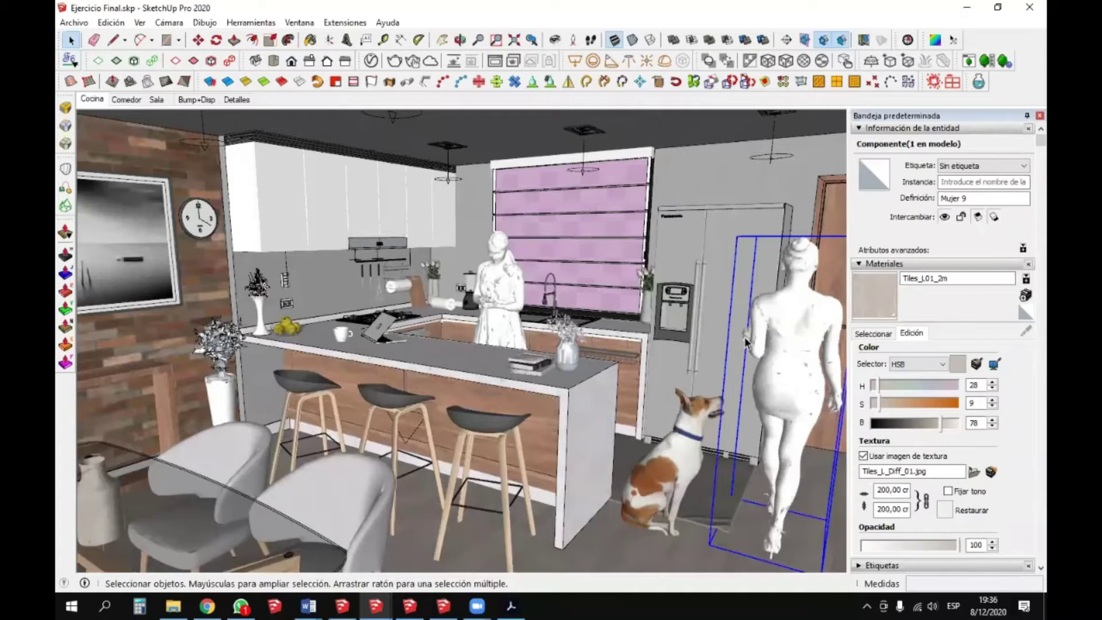
{"action": "key", "text": "Delete"}
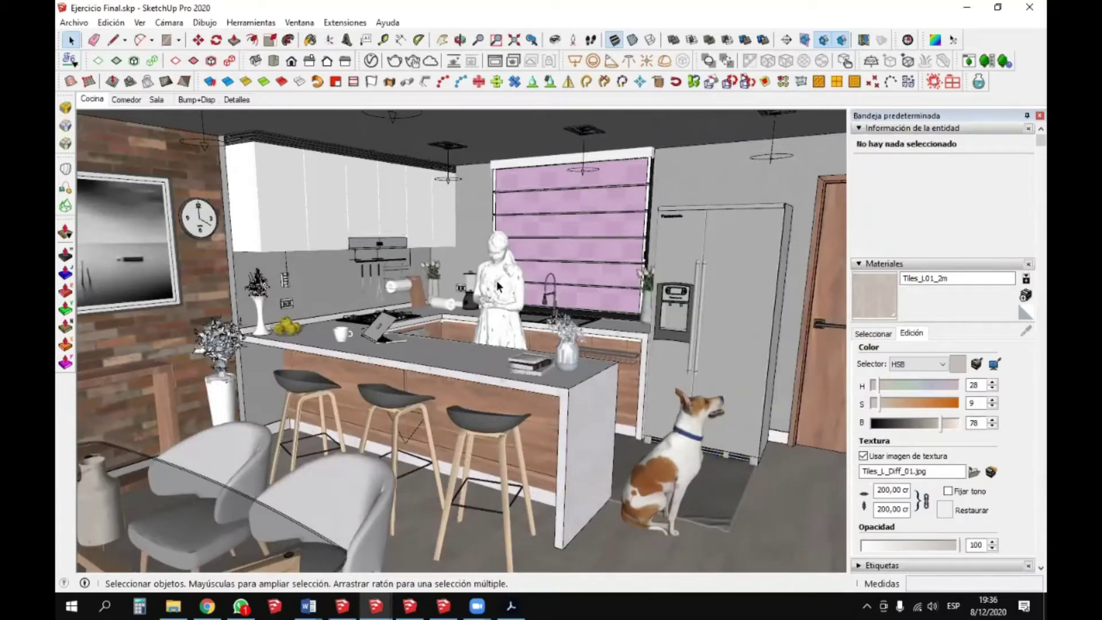
{"action": "left_click", "coordinate": [497, 285]}
{"action": "key", "text": "Delete"}
{"action": "left_click", "coordinate": [565, 366]}
{"action": "mouse_move", "coordinate": [504, 395]}
{"action": "middle_mouse_down"}
{"action": "mouse_move", "coordinate": [534, 382]}
{"action": "mouse_move", "coordinate": [518, 382]}
{"action": "middle_mouse_up"}
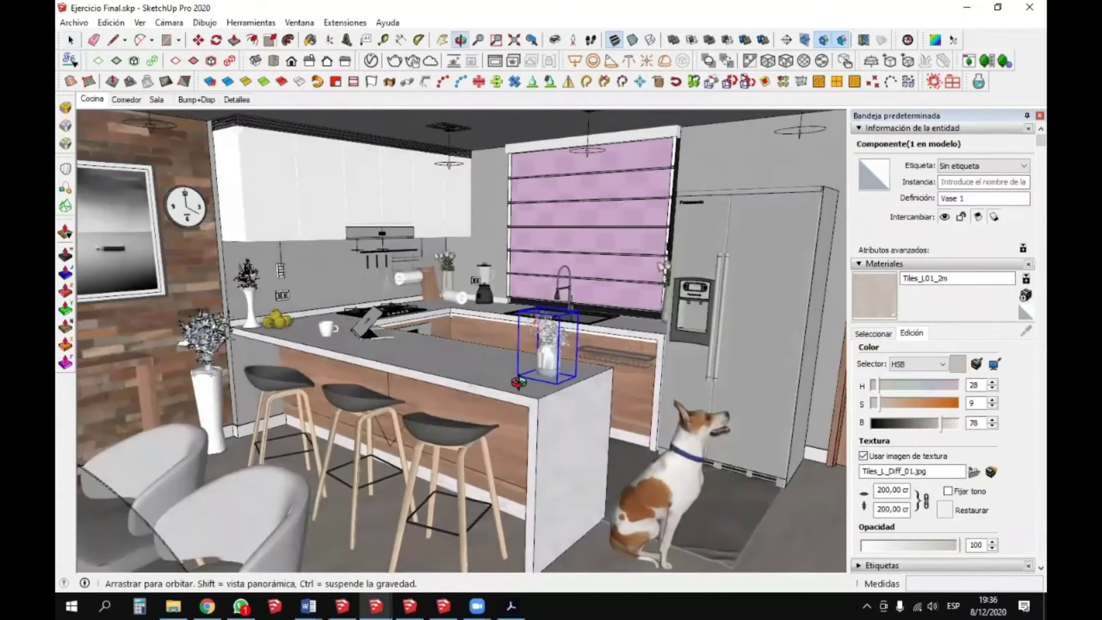
{"action": "key", "text": "Delete"}
{"action": "left_click", "coordinate": [688, 458]}
{"action": "key", "text": "Delete"}
- Delete the wooden console frame and the tall white floor vase standing by the brick wall
{"action": "scroll", "coordinate": [213, 336], "scroll_direction": "up", "scroll_amount": 3}
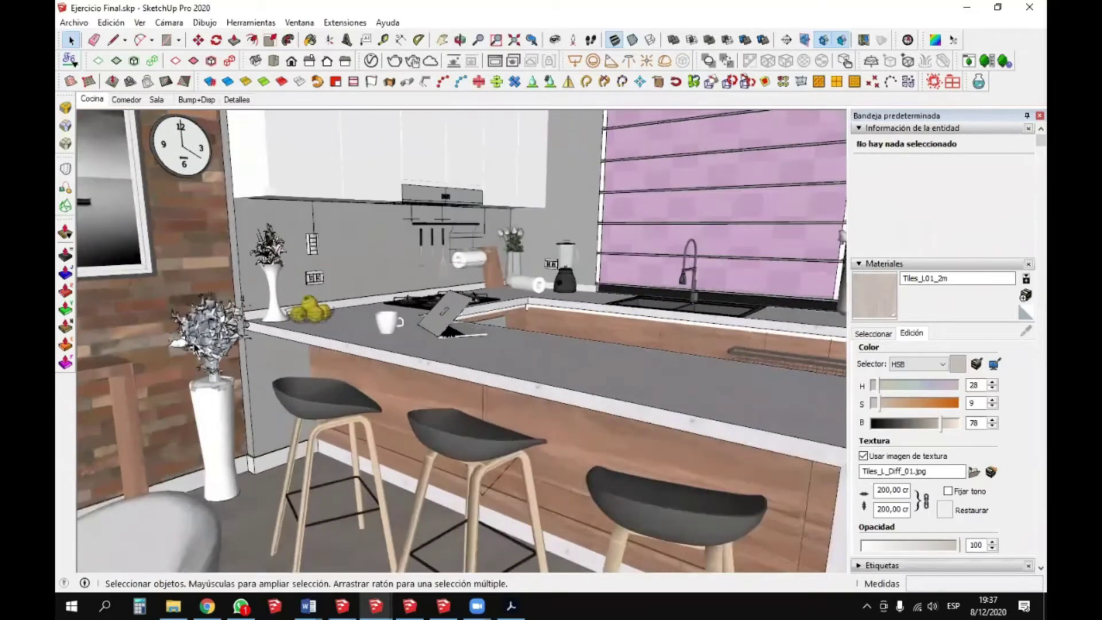
{"action": "scroll", "coordinate": [212, 335], "scroll_direction": "up", "scroll_amount": 3}
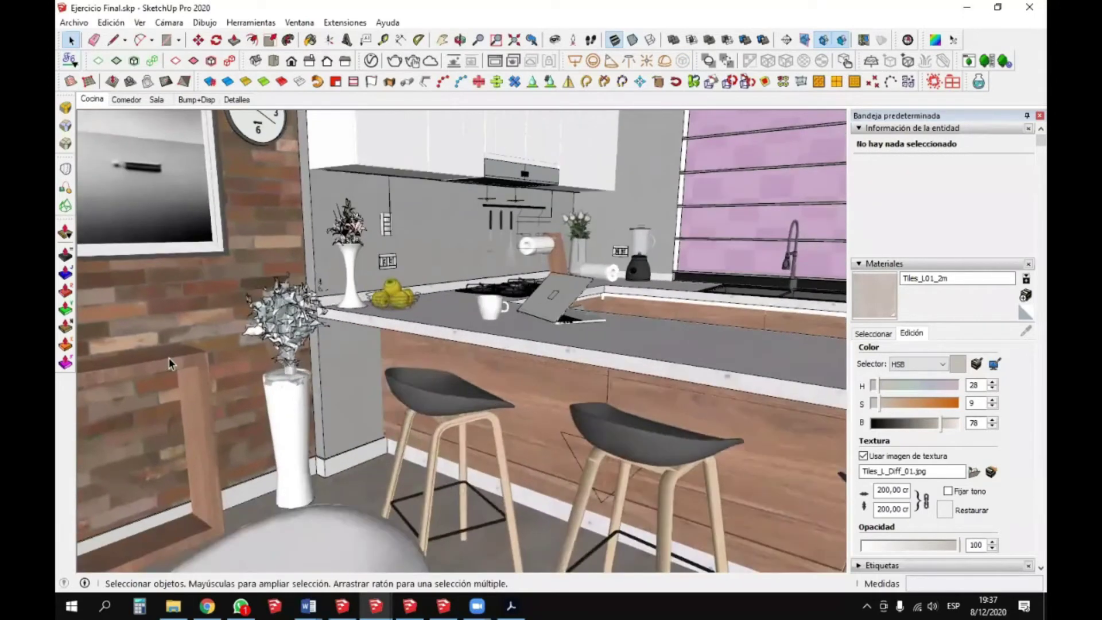
{"action": "left_click", "coordinate": [169, 363]}
{"action": "middle_click_drag", "start_coordinate": [172, 367], "coordinate": [303, 360]}
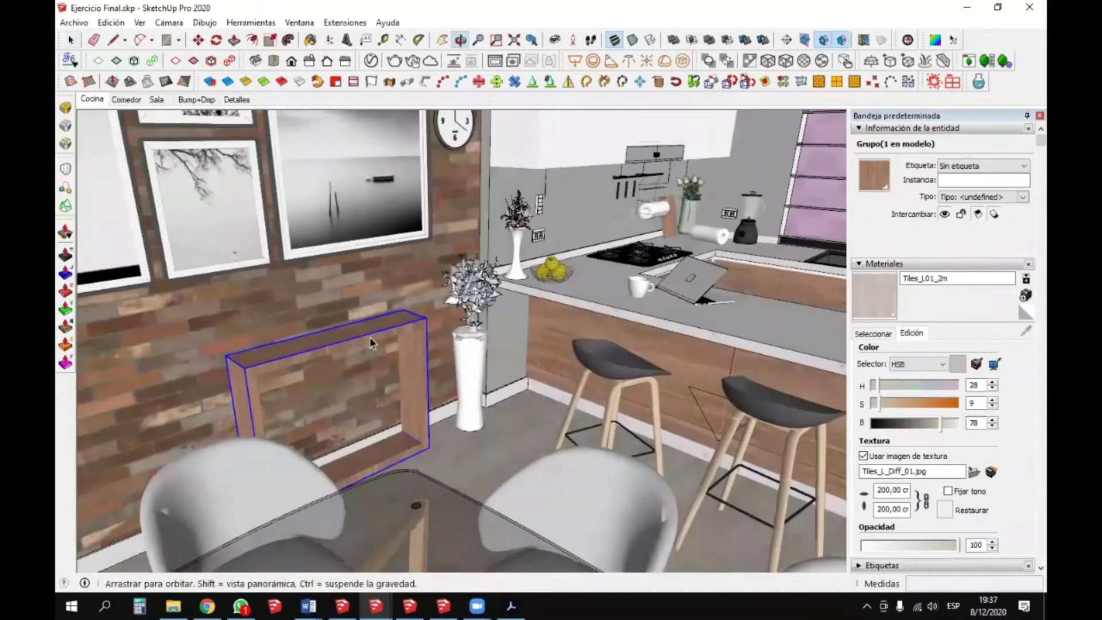
{"action": "middle_click_drag", "start_coordinate": [370, 342], "coordinate": [406, 322]}
{"action": "scroll", "coordinate": [505, 296], "scroll_direction": "up", "scroll_amount": 2}
- Delete the slim vase at the counter's brick-wall end and the utensil rack hanging above the cooktop
{"action": "left_click", "coordinate": [543, 213]}
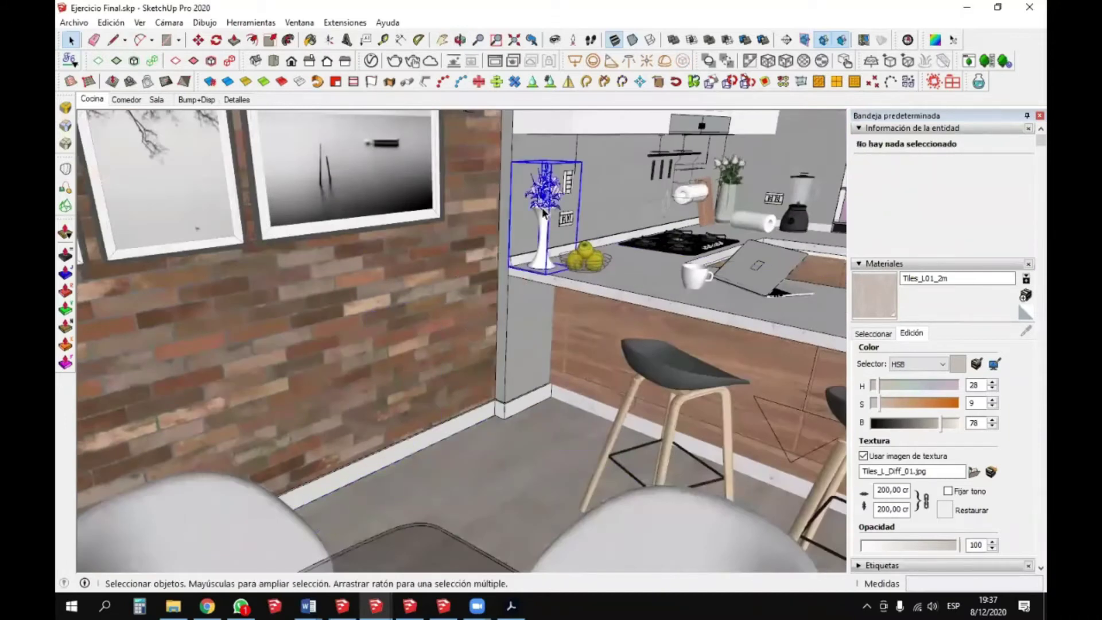
{"action": "left_click", "coordinate": [578, 259]}
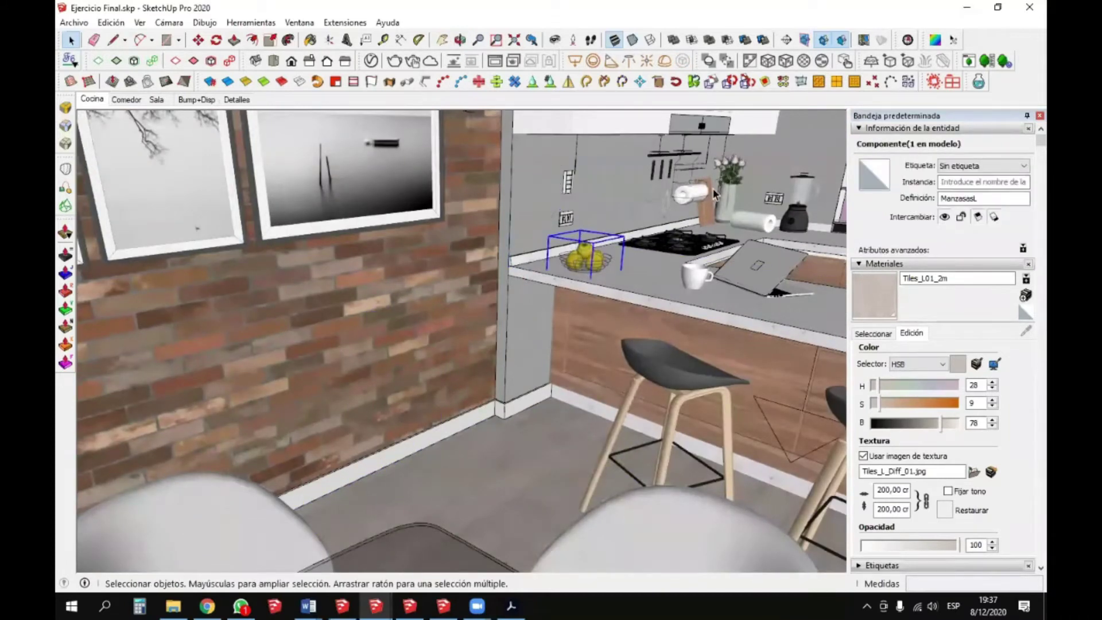
{"action": "middle_click_drag", "start_coordinate": [396, 258], "coordinate": [354, 264]}
{"action": "scroll", "coordinate": [714, 155], "scroll_direction": "up", "scroll_amount": 6}
{"action": "key", "text": "Delete"}
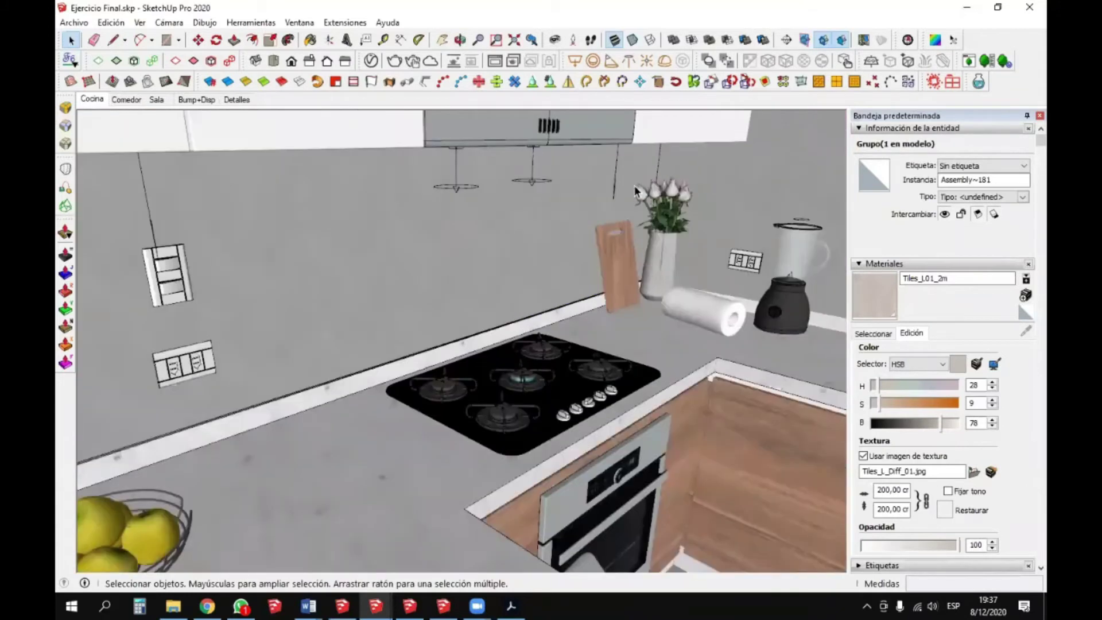
- Delete the wooden cutting board and the vase of roses in the counter corner beside the cooktop
{"action": "left_click", "coordinate": [621, 238]}
{"action": "key", "text": "Delete"}
{"action": "left_click", "coordinate": [666, 236]}
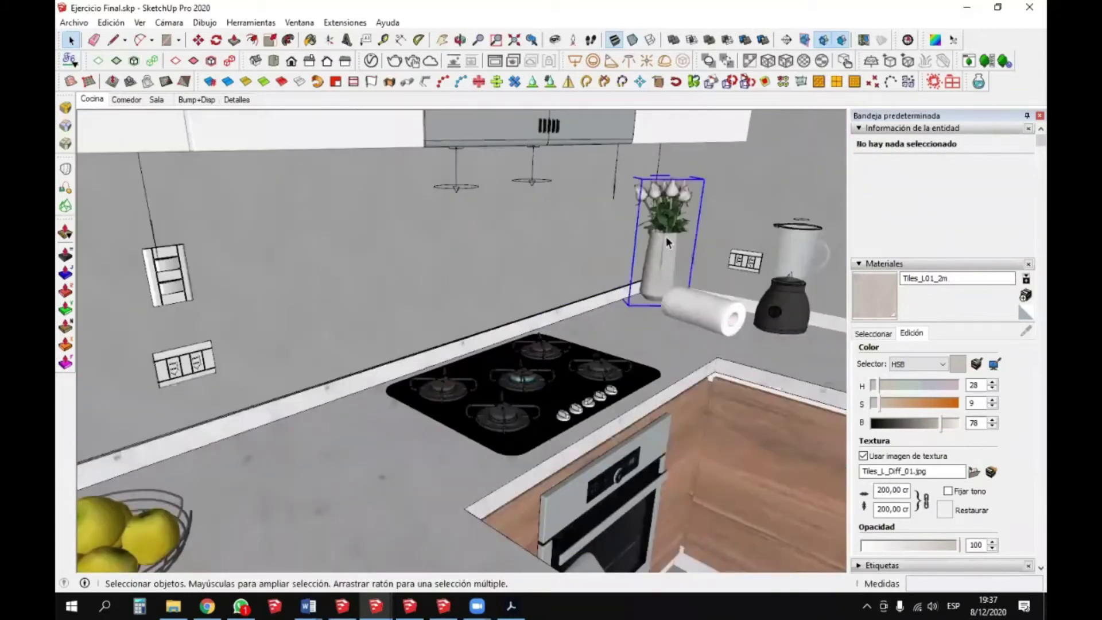
{"action": "key", "text": "Delete"}
- Delete the blender and the paper towel roll from the corner of the counter
{"action": "scroll", "coordinate": [689, 241], "scroll_direction": "down", "scroll_amount": 3}
{"action": "scroll", "coordinate": [735, 243], "scroll_direction": "up", "scroll_amount": 5}
{"action": "left_click", "coordinate": [734, 243]}
{"action": "key", "text": "Delete"}
{"action": "left_click", "coordinate": [642, 292]}
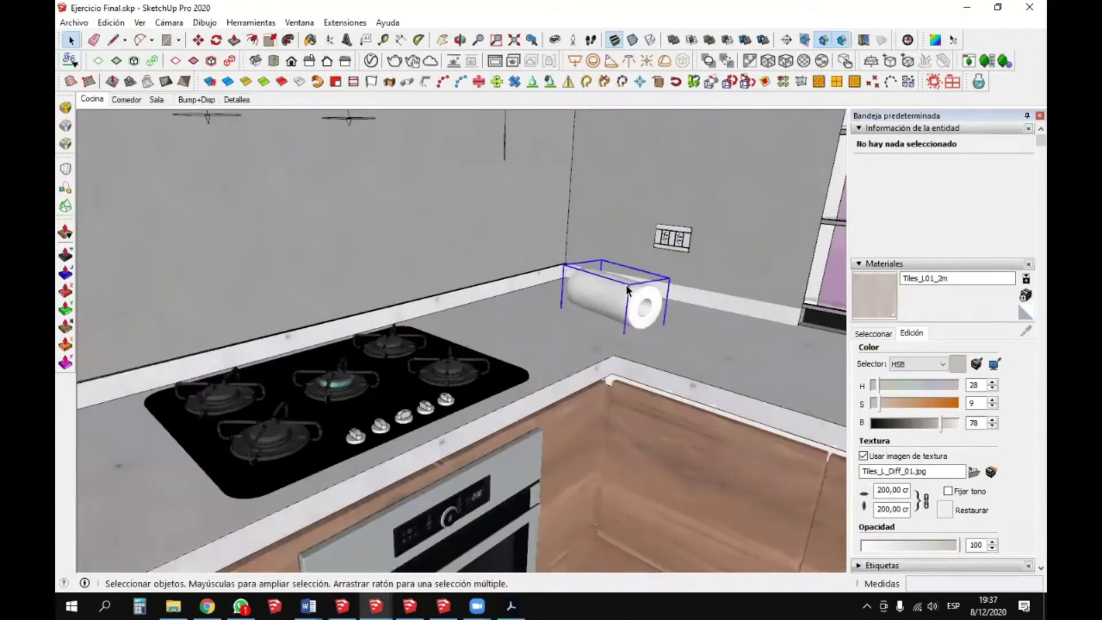
{"action": "key", "text": "Delete"}
- Delete the wire rack on the wooden cabinet fronts below the sink counter
{"action": "scroll", "coordinate": [349, 188], "scroll_direction": "down", "scroll_amount": 3}
{"action": "middle_click_drag", "start_coordinate": [349, 188], "coordinate": [746, 258]}
{"action": "scroll", "coordinate": [745, 258], "scroll_direction": "down", "scroll_amount": 4}
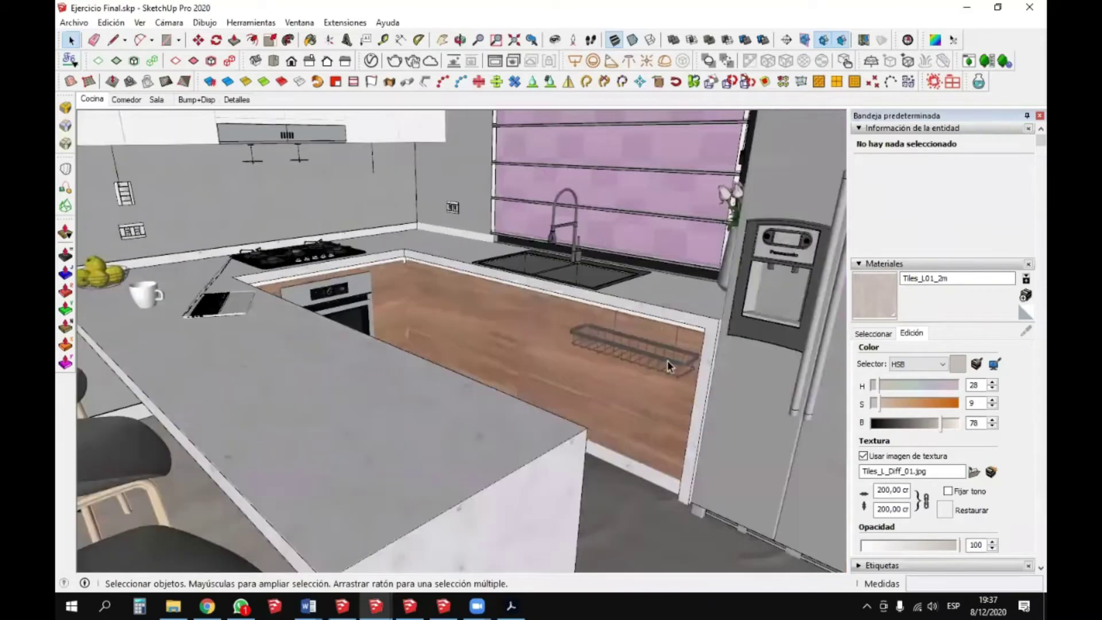
{"action": "scroll", "coordinate": [660, 345], "scroll_direction": "up", "scroll_amount": 5}
{"action": "left_click", "coordinate": [651, 354]}
{"action": "key", "text": "Delete"}
{"action": "scroll", "coordinate": [637, 406], "scroll_direction": "down", "scroll_amount": 4}
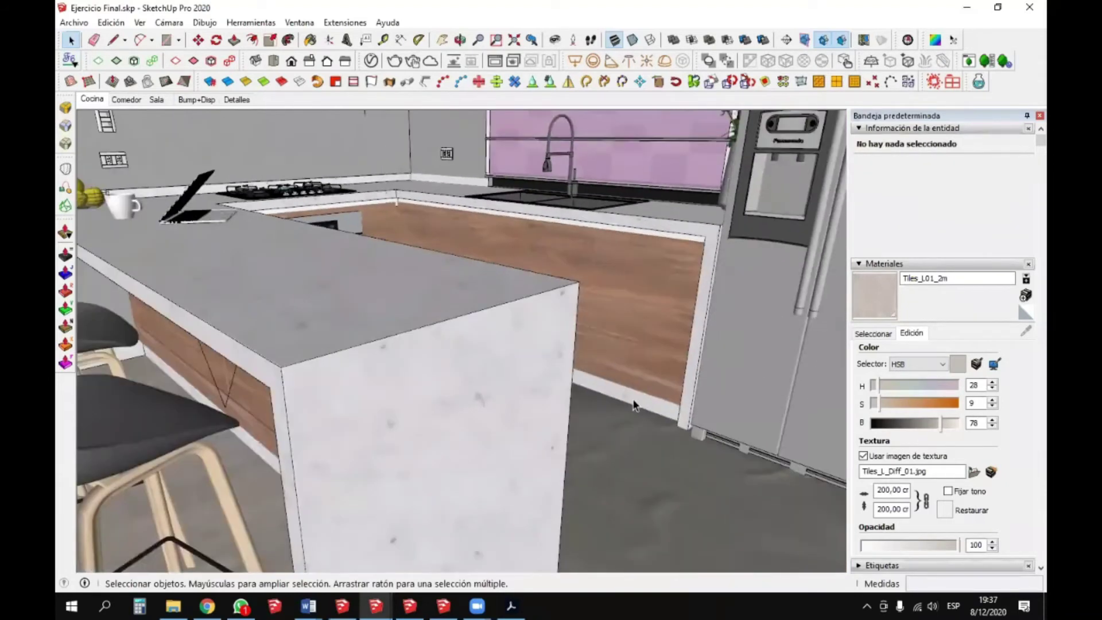
- Delete the rug on the kitchen floor between the island and the cabinets, and return to the Cocina scene
{"action": "scroll", "coordinate": [603, 410], "scroll_direction": "up", "scroll_amount": 5}
{"action": "middle_click_drag", "start_coordinate": [602, 409], "coordinate": [462, 325]}
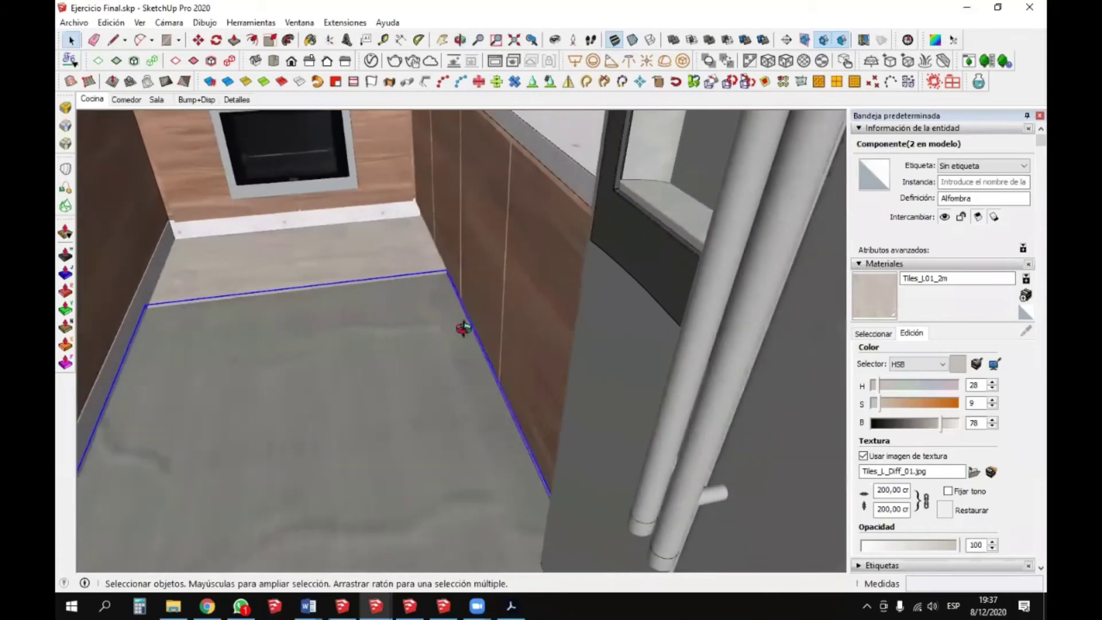
{"action": "scroll", "coordinate": [560, 329], "scroll_direction": "down", "scroll_amount": 2}
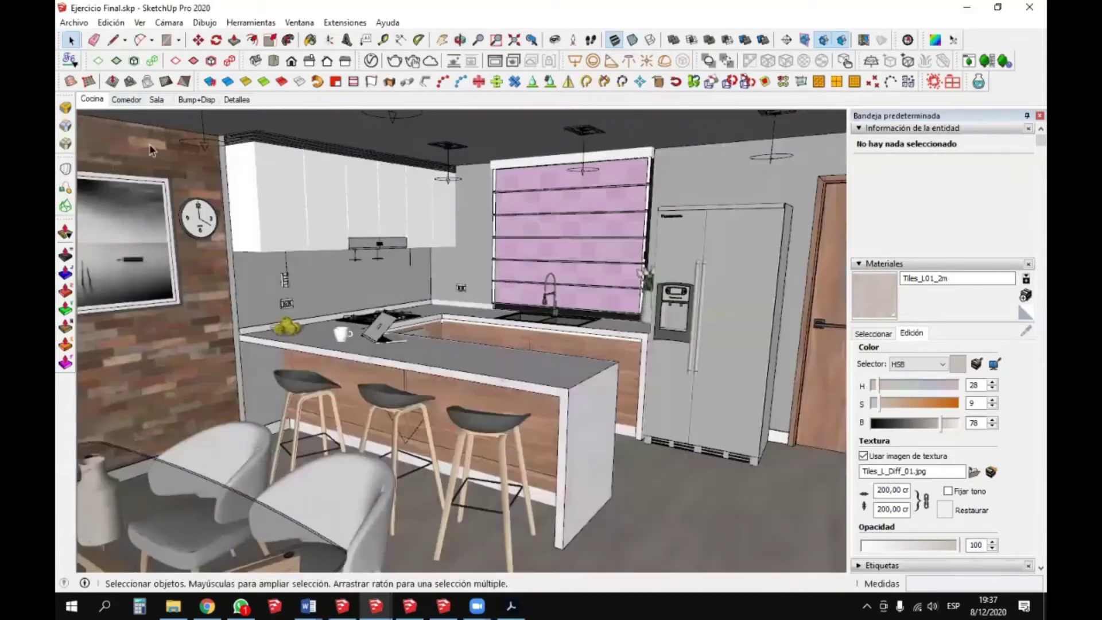
{"action": "left_click", "coordinate": [92, 99]}
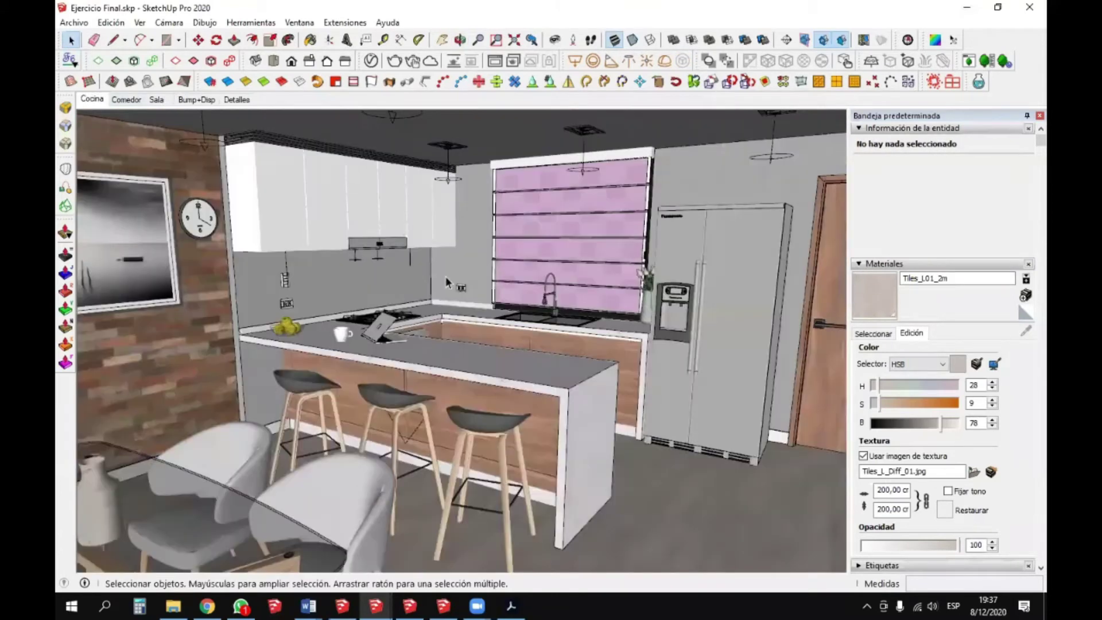
- Delete the flower vase beside the refrigerator, and the mug and laptop on the island counter
{"action": "left_click", "coordinate": [609, 351]}
{"action": "left_click", "coordinate": [341, 336]}
{"action": "key", "text": "Delete"}
{"action": "left_click", "coordinate": [374, 334]}
{"action": "key", "text": "Delete"}
- Move the apple basket about 15 cm toward the brick-wall end of the counter, return to the Cocina scene and clear the selection
{"action": "scroll", "coordinate": [276, 326], "scroll_direction": "up", "scroll_amount": 3}
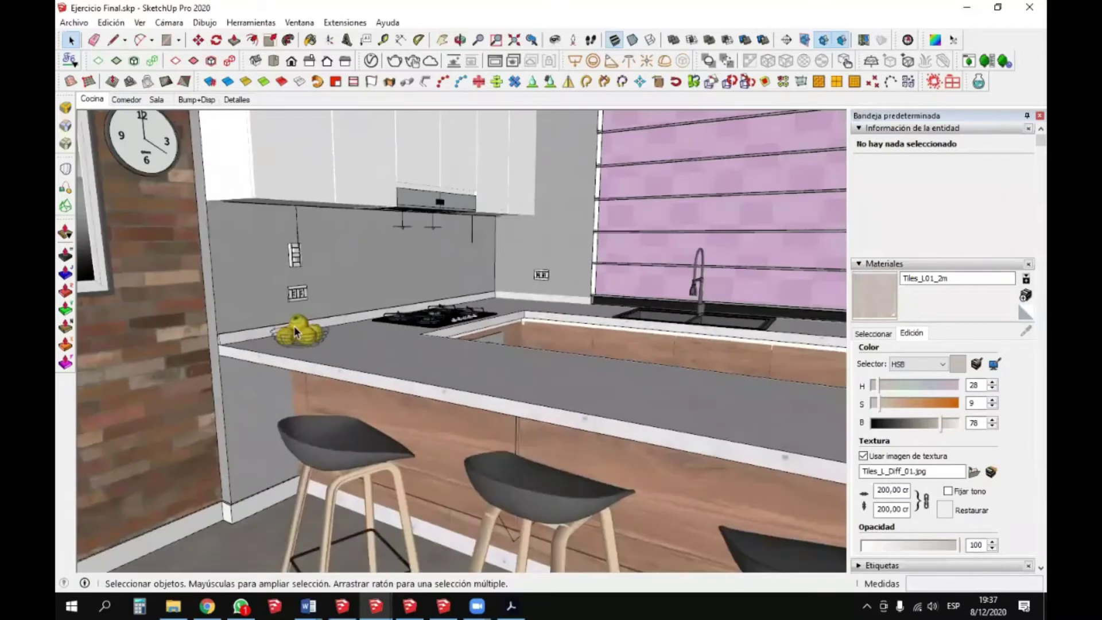
{"action": "left_click", "coordinate": [298, 332]}
{"action": "scroll", "coordinate": [298, 331], "scroll_direction": "up", "scroll_amount": 2}
{"action": "middle_click_drag", "start_coordinate": [298, 332], "coordinate": [355, 453]}
{"action": "scroll", "coordinate": [482, 464], "scroll_direction": "up", "scroll_amount": 3}
{"action": "key", "text": "m"}
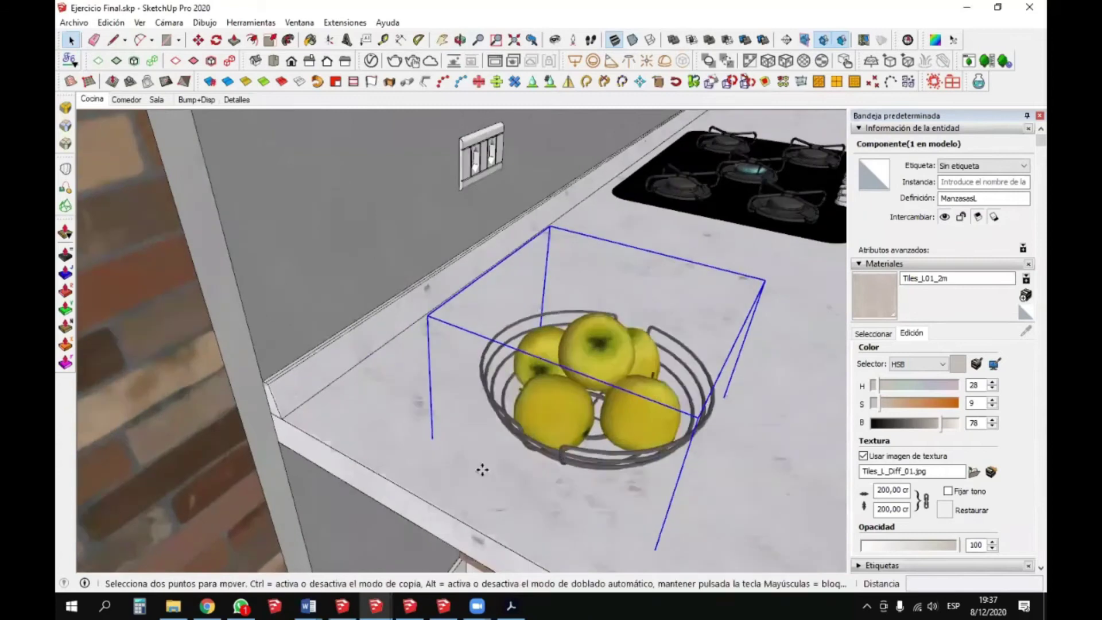
{"action": "left_click", "coordinate": [718, 536]}
{"action": "left_click", "coordinate": [562, 503]}
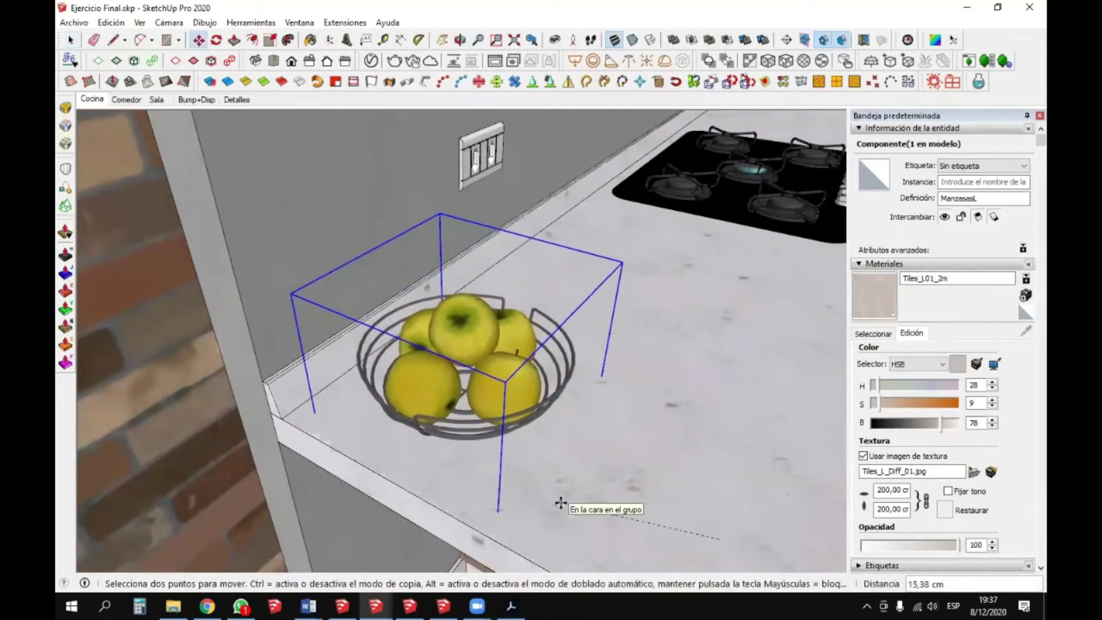
{"action": "key", "text": "space"}
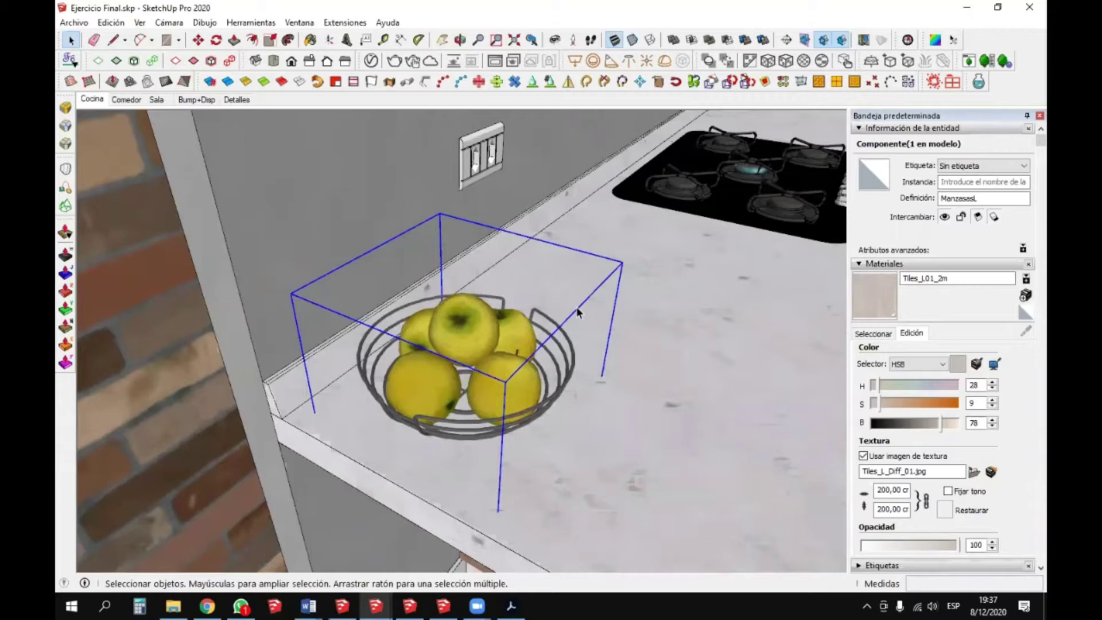
{"action": "left_click", "coordinate": [93, 101]}
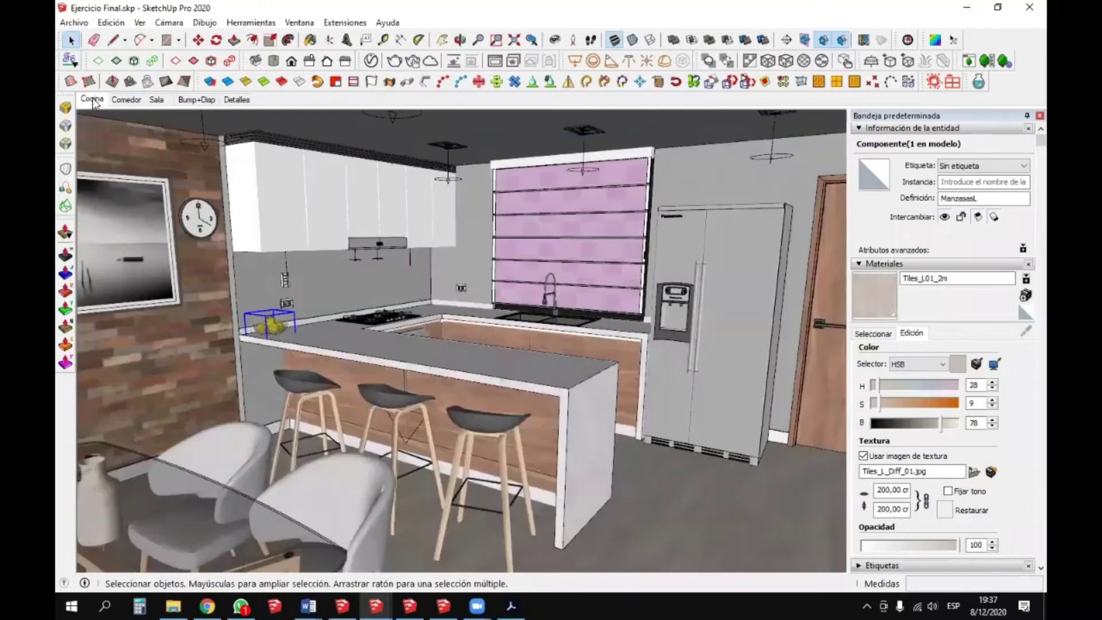
{"action": "key", "text": "ctrl+t"}
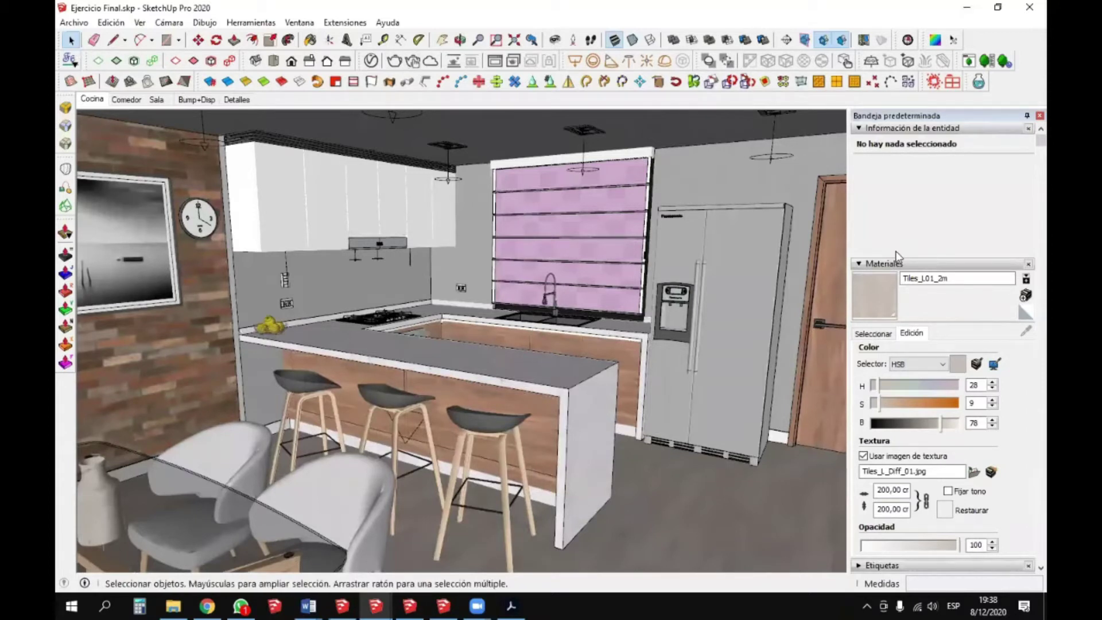
- Collapse the Materials section and float the V-Ray for SketchUp, V-Ray Lights and V-Ray Utilities toolbars over the model view
{"action": "left_click", "coordinate": [887, 263]}
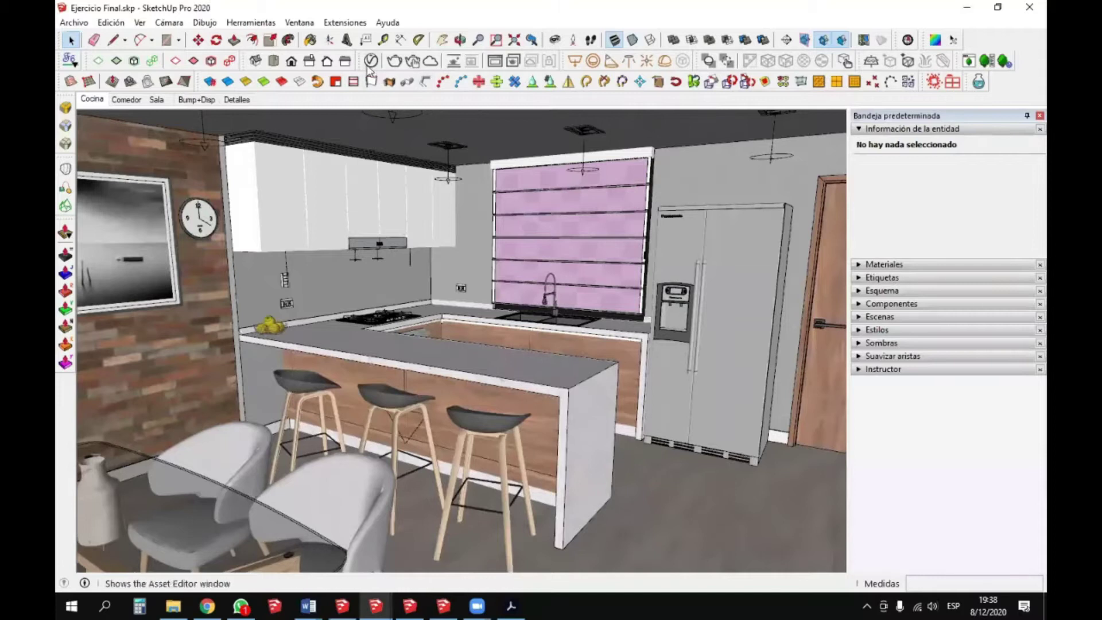
{"action": "mouse_move", "coordinate": [361, 61]}
{"action": "left_mouse_down"}
{"action": "mouse_move", "coordinate": [377, 140]}
{"action": "mouse_move", "coordinate": [265, 166]}
{"action": "left_mouse_up"}
{"action": "left_click_drag", "start_coordinate": [567, 60], "coordinate": [459, 164]}
{"action": "left_click_drag", "start_coordinate": [695, 60], "coordinate": [661, 185]}
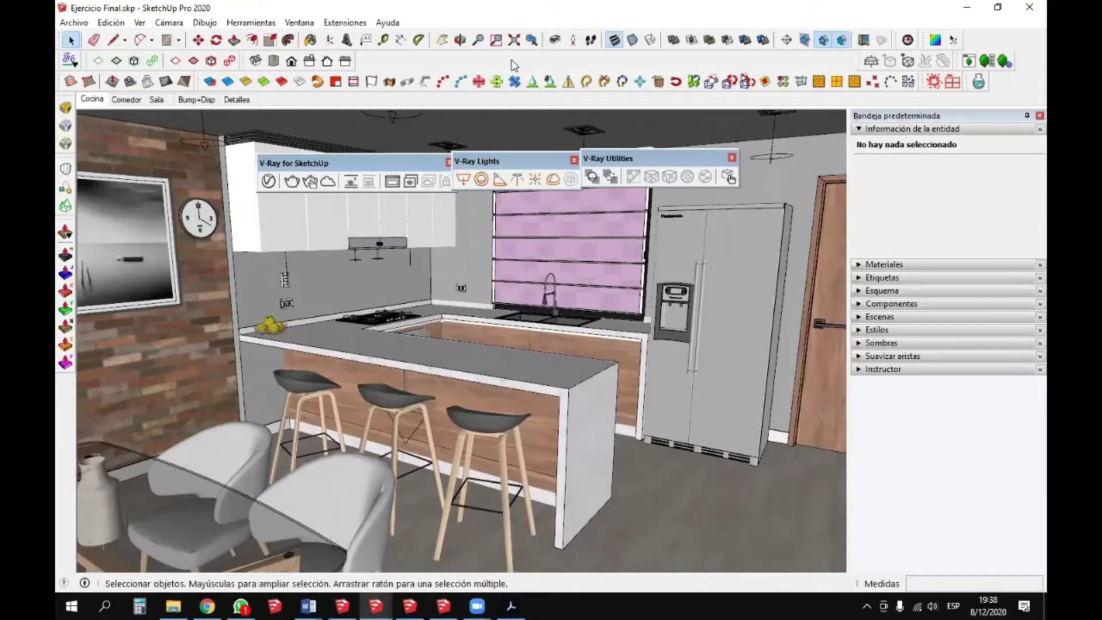
- Hide the V-Ray for SketchUp and V-Ray Lights toolbars
{"action": "right_click", "coordinate": [512, 64]}
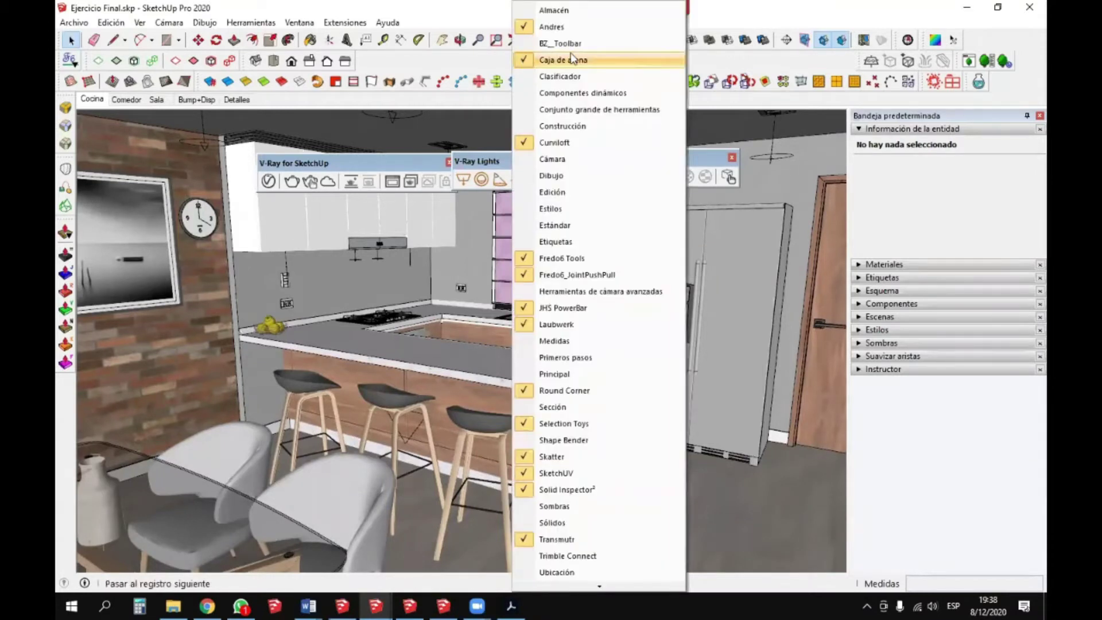
{"action": "scroll", "coordinate": [581, 342], "scroll_direction": "down", "scroll_amount": 6}
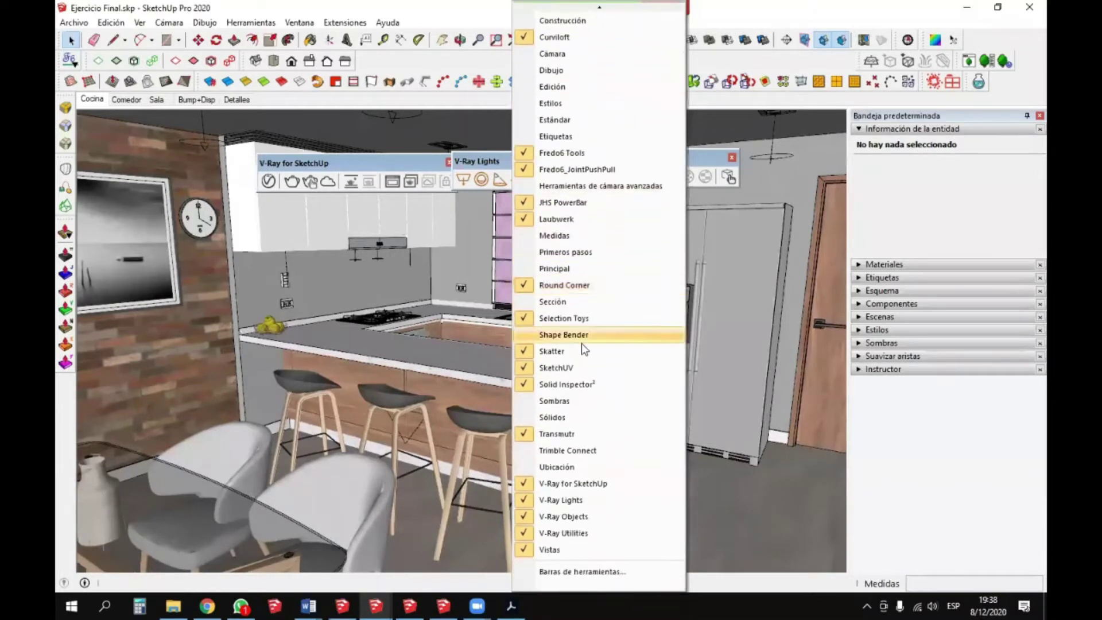
{"action": "left_click", "coordinate": [577, 486]}
{"action": "right_click", "coordinate": [523, 67]}
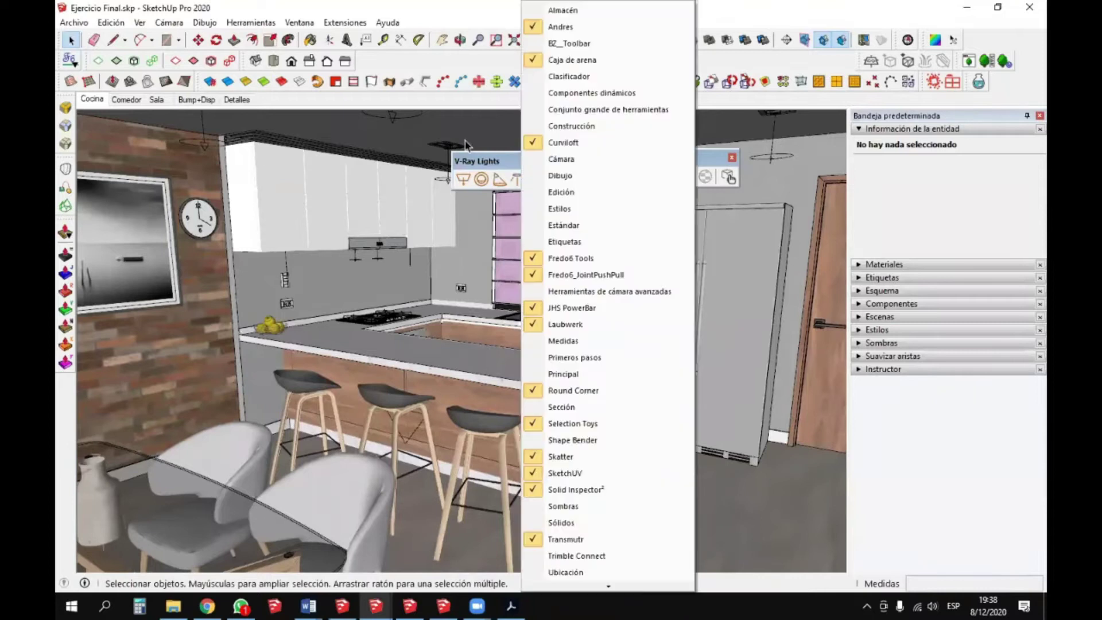
{"action": "scroll", "coordinate": [568, 539], "scroll_direction": "down", "scroll_amount": 7}
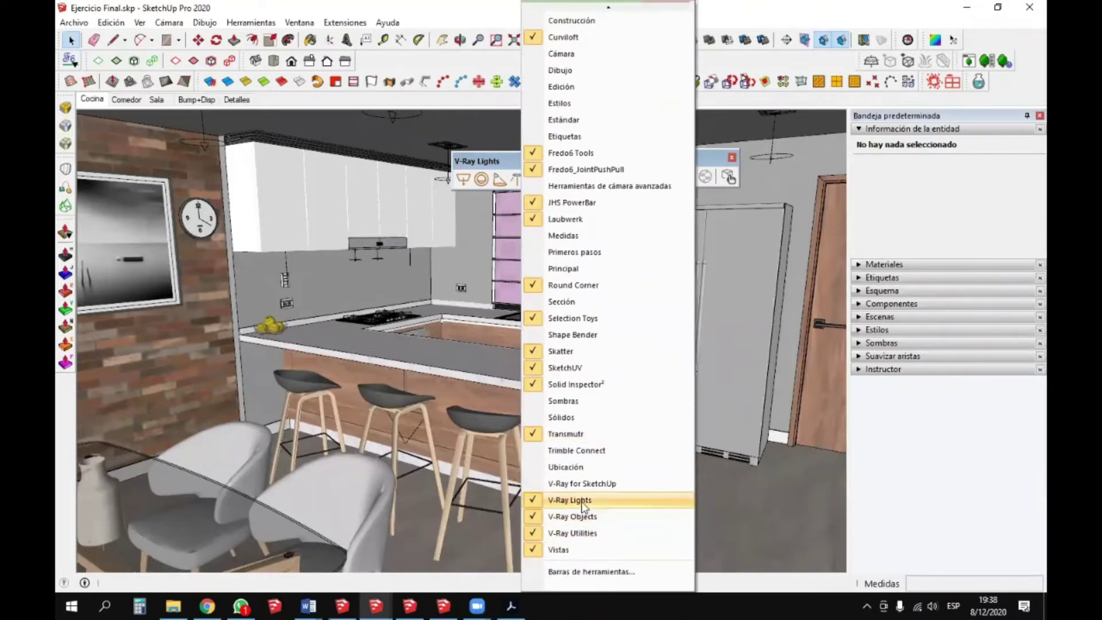
{"action": "left_click", "coordinate": [591, 517]}
{"action": "left_click_drag", "start_coordinate": [479, 166], "coordinate": [304, 182]}
{"action": "right_click", "coordinate": [515, 60]}
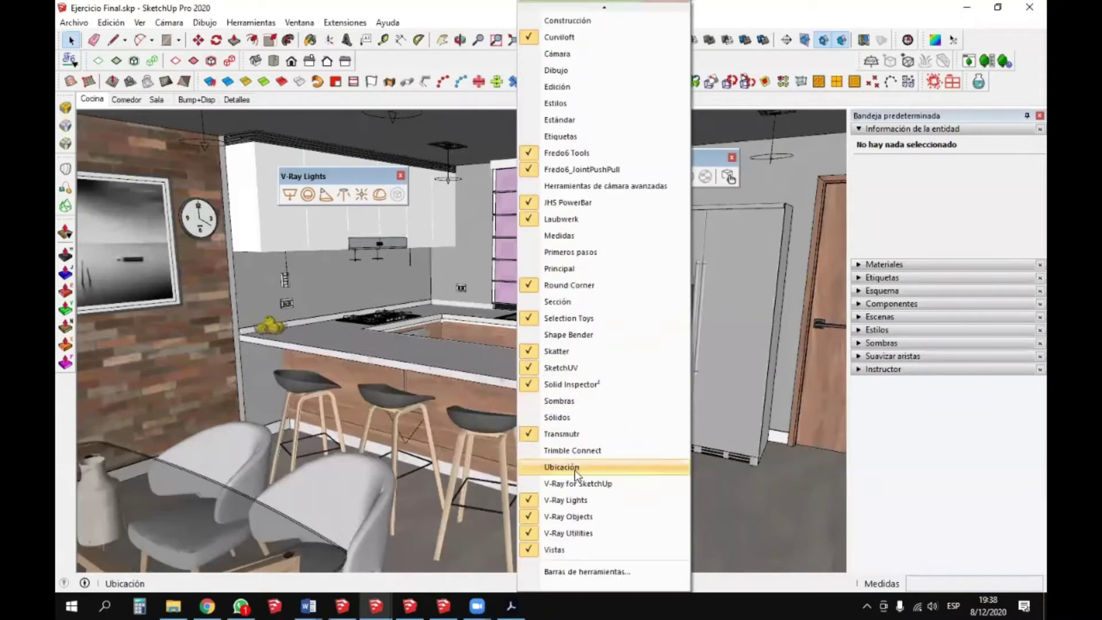
{"action": "left_click", "coordinate": [573, 497]}
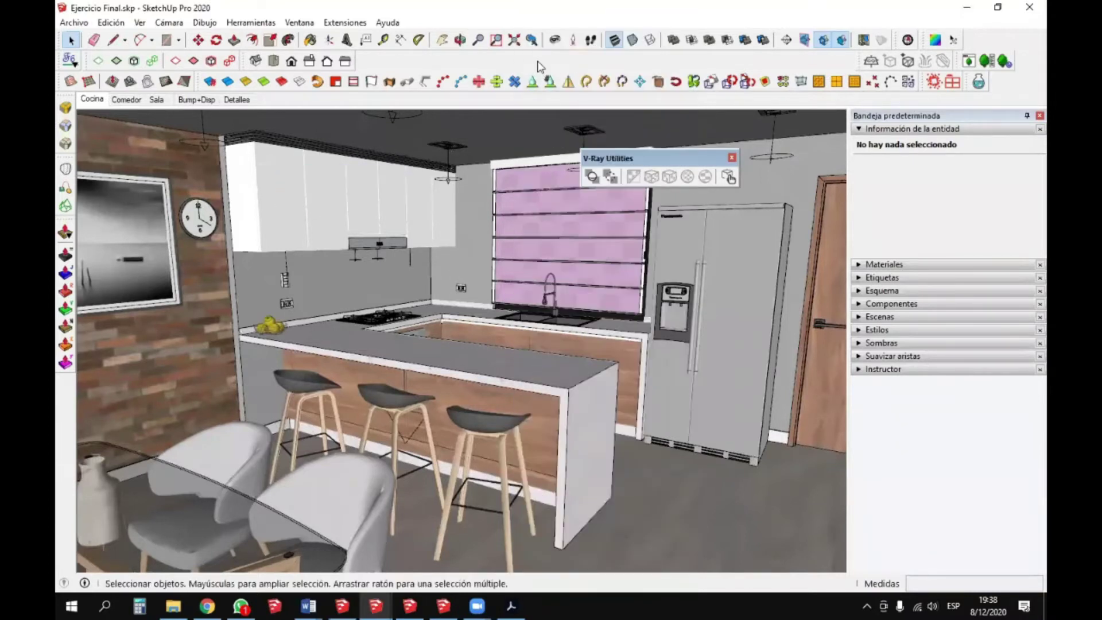
{"action": "right_click", "coordinate": [539, 62]}
{"action": "scroll", "coordinate": [674, 494], "scroll_direction": "down", "scroll_amount": 3}
{"action": "scroll", "coordinate": [631, 459], "scroll_direction": "up", "scroll_amount": 3}
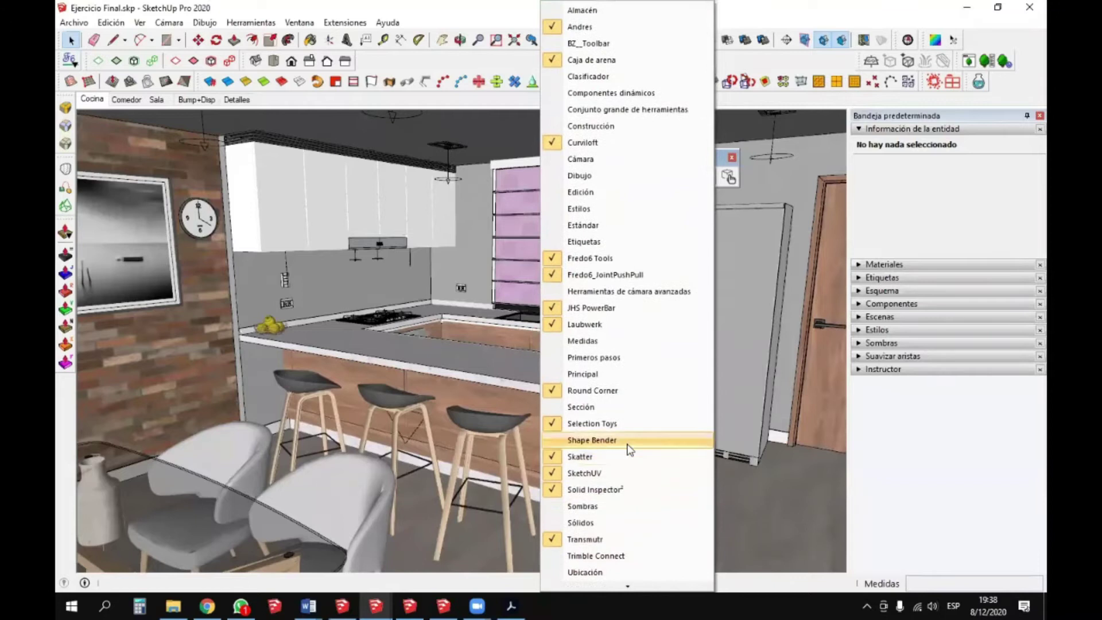
{"action": "left_click", "coordinate": [625, 442]}
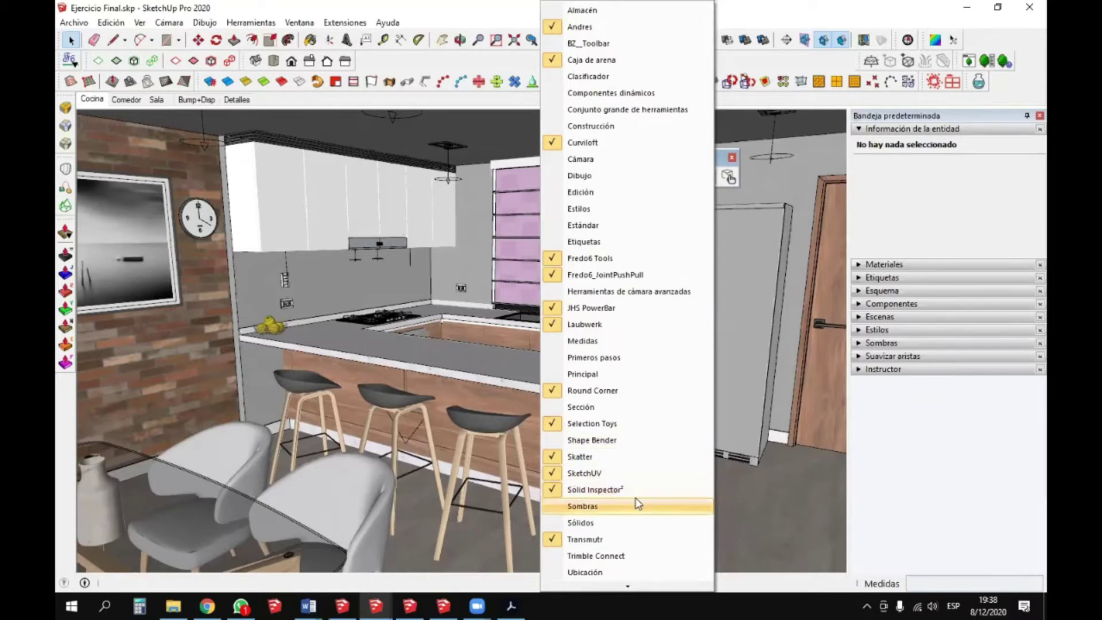
{"action": "left_click", "coordinate": [459, 52]}
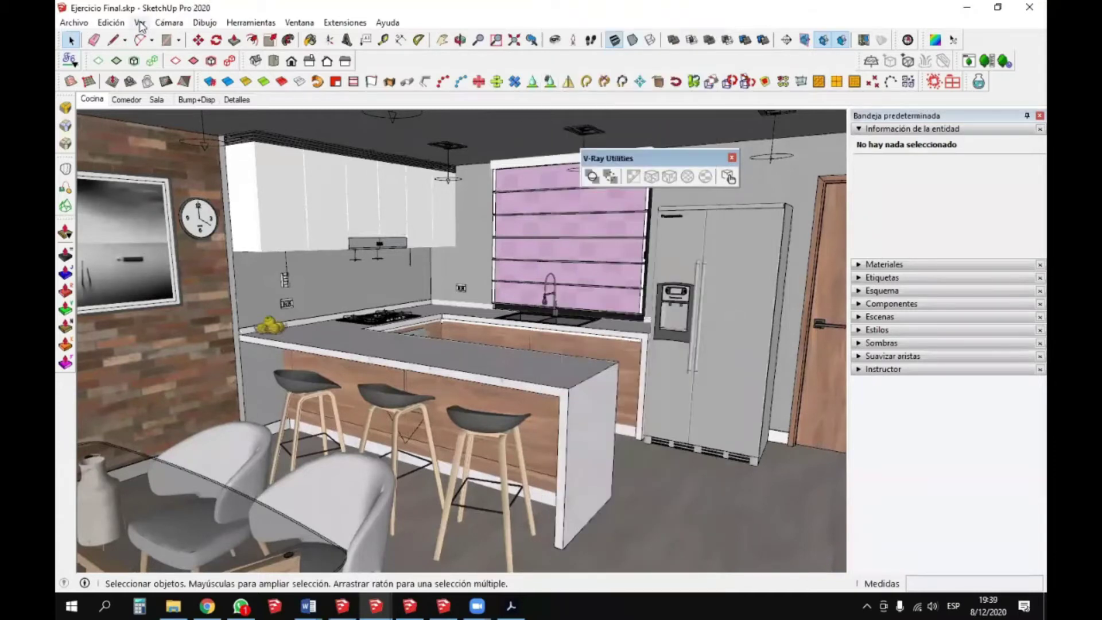
- Enable the V-Ray for SketchUp and V-Ray Lights toolbars in the toolbar settings and close the dialog
{"action": "left_click", "coordinate": [140, 23]}
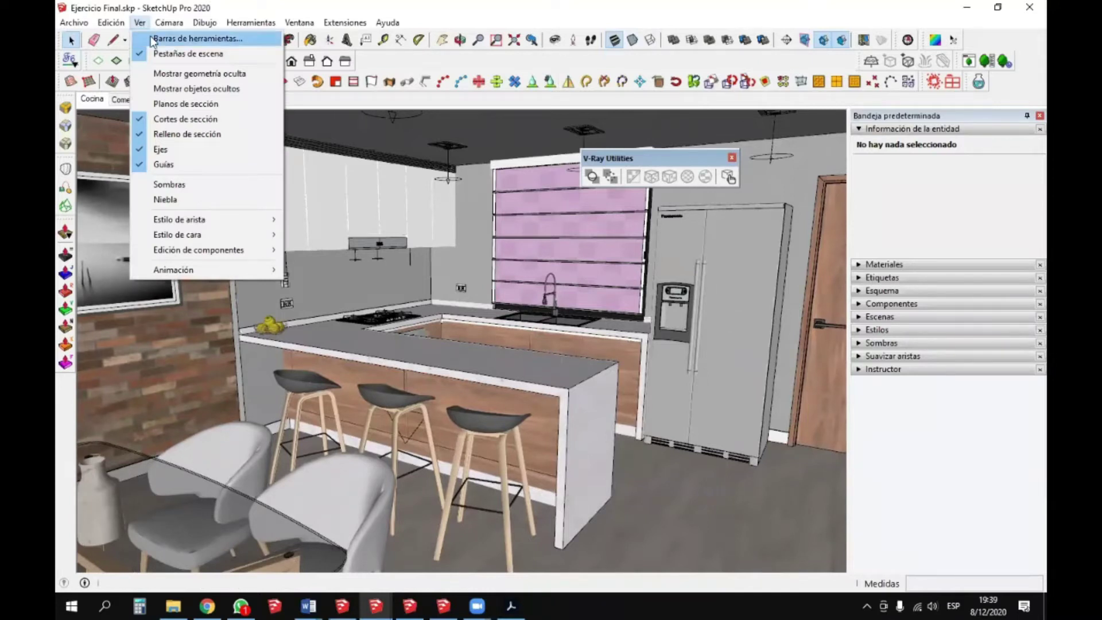
{"action": "left_click", "coordinate": [152, 39]}
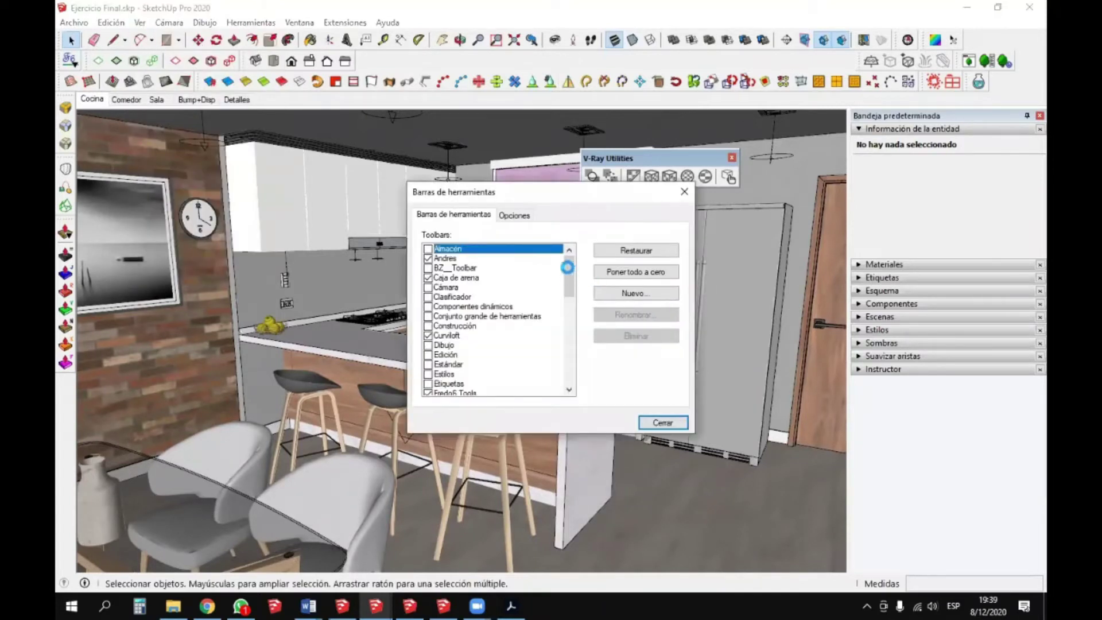
{"action": "left_click_drag", "start_coordinate": [570, 278], "coordinate": [574, 382]}
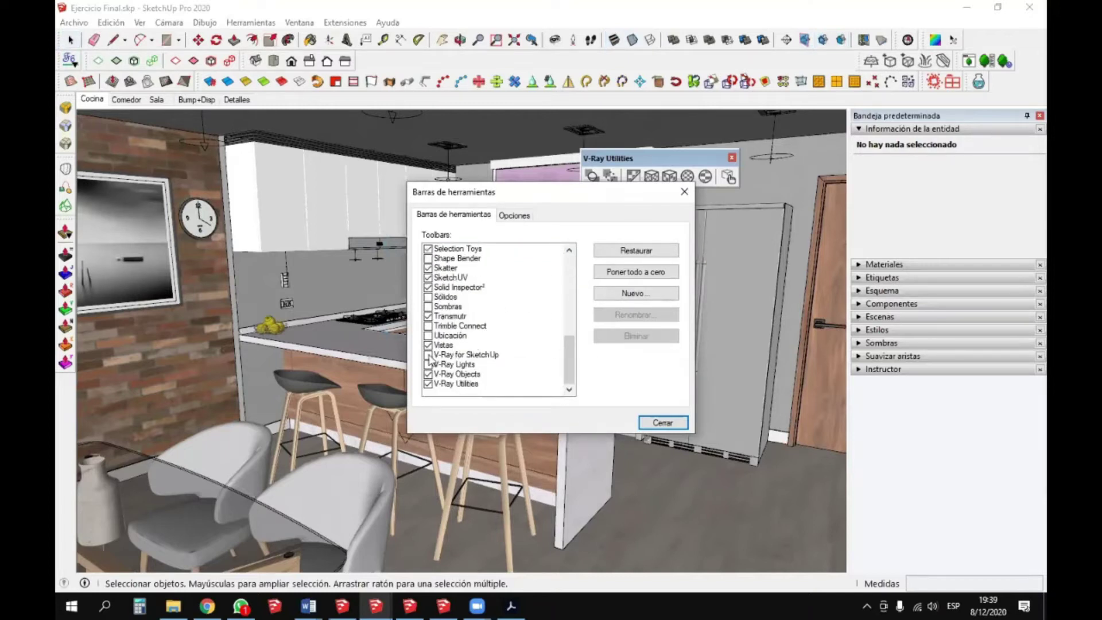
{"action": "left_click", "coordinate": [428, 355]}
{"action": "left_click", "coordinate": [427, 365]}
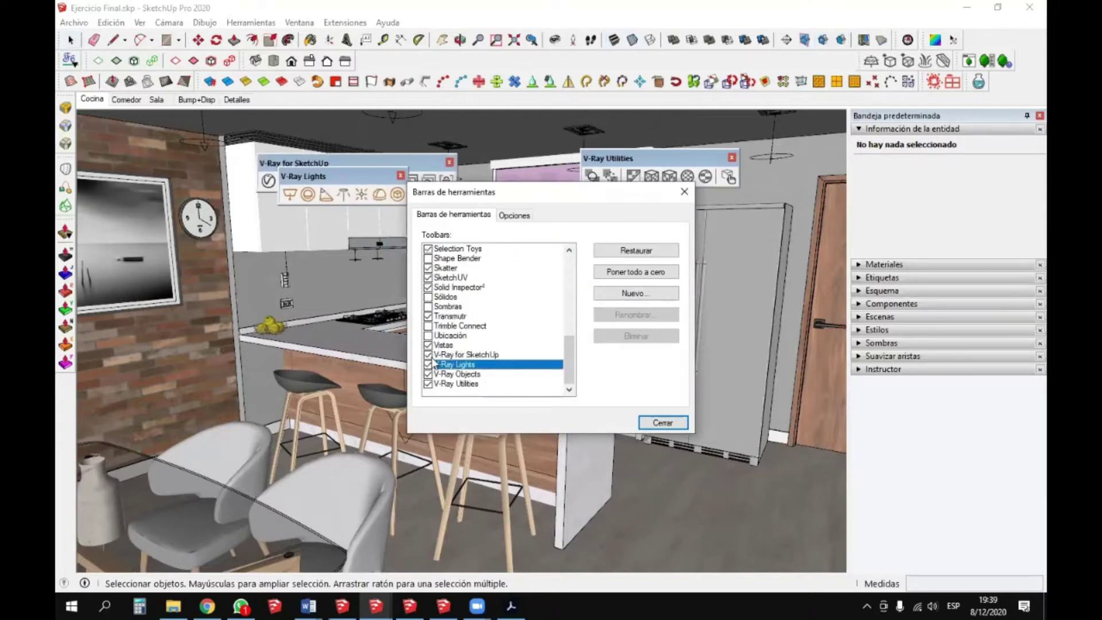
{"action": "left_click", "coordinate": [661, 423]}
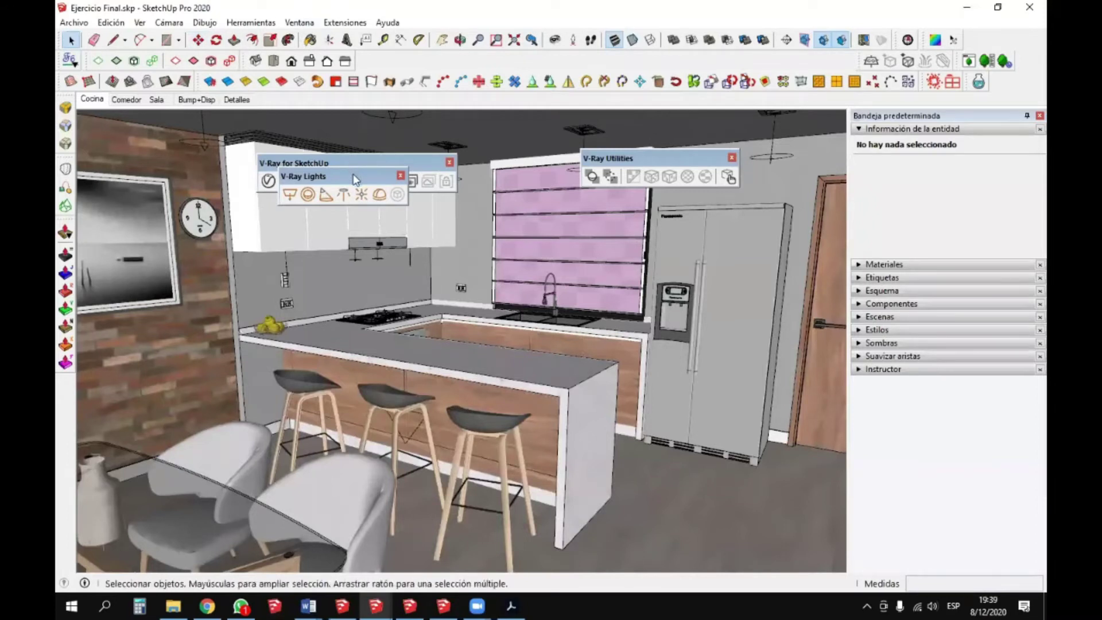
- Dock the V-Ray for SketchUp, V-Ray Lights and V-Ray Utilities toolbars side by side in the second toolbar row
{"action": "left_click_drag", "start_coordinate": [354, 178], "coordinate": [419, 230]}
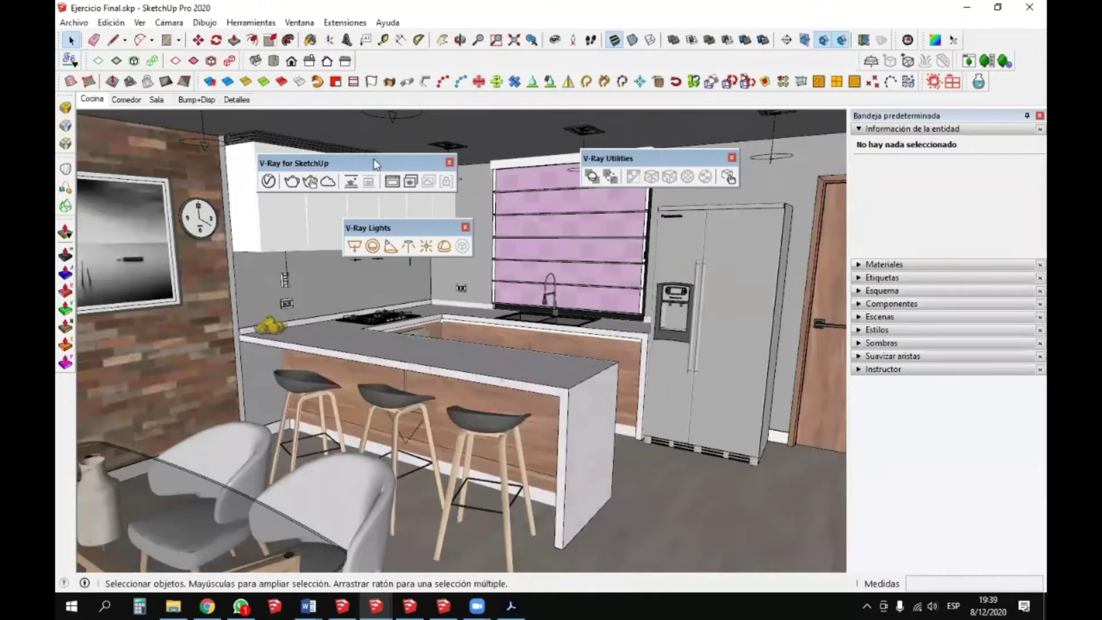
{"action": "left_click_drag", "start_coordinate": [373, 159], "coordinate": [371, 142]}
{"action": "left_click_drag", "start_coordinate": [402, 228], "coordinate": [455, 233]}
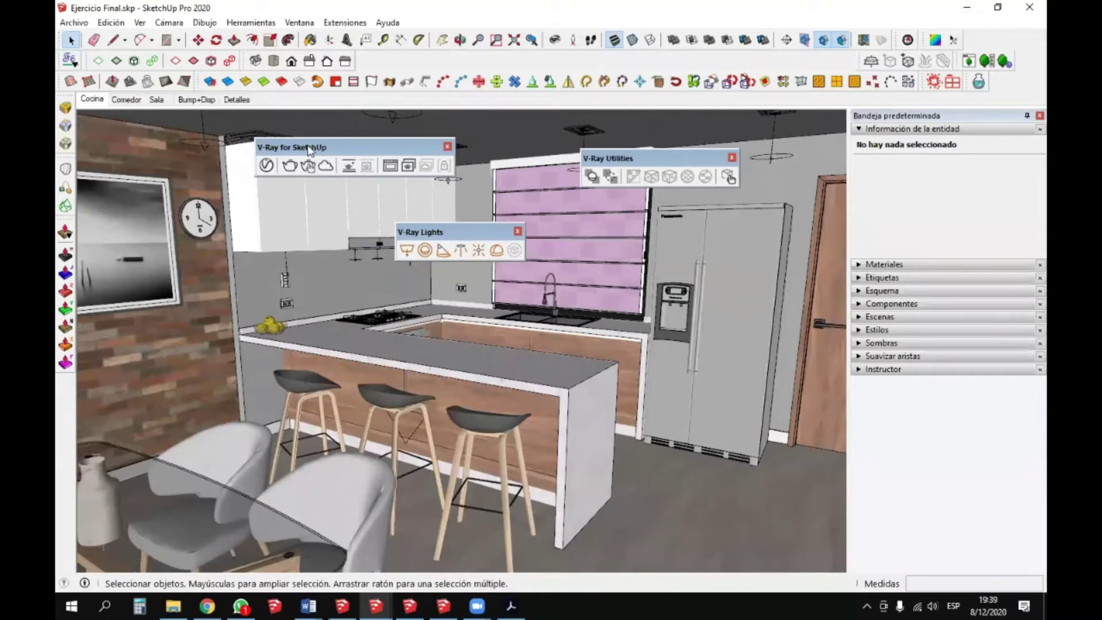
{"action": "mouse_move", "coordinate": [309, 150]}
{"action": "left_mouse_down"}
{"action": "mouse_move", "coordinate": [390, 122]}
{"action": "mouse_move", "coordinate": [406, 59]}
{"action": "left_mouse_up"}
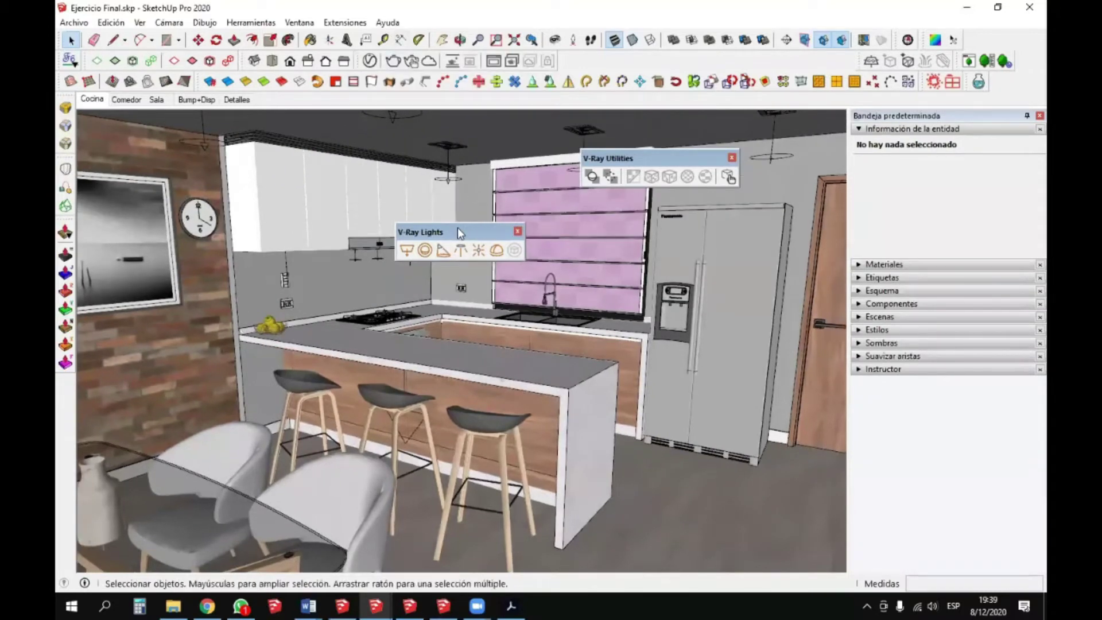
{"action": "left_click_drag", "start_coordinate": [457, 232], "coordinate": [567, 56]}
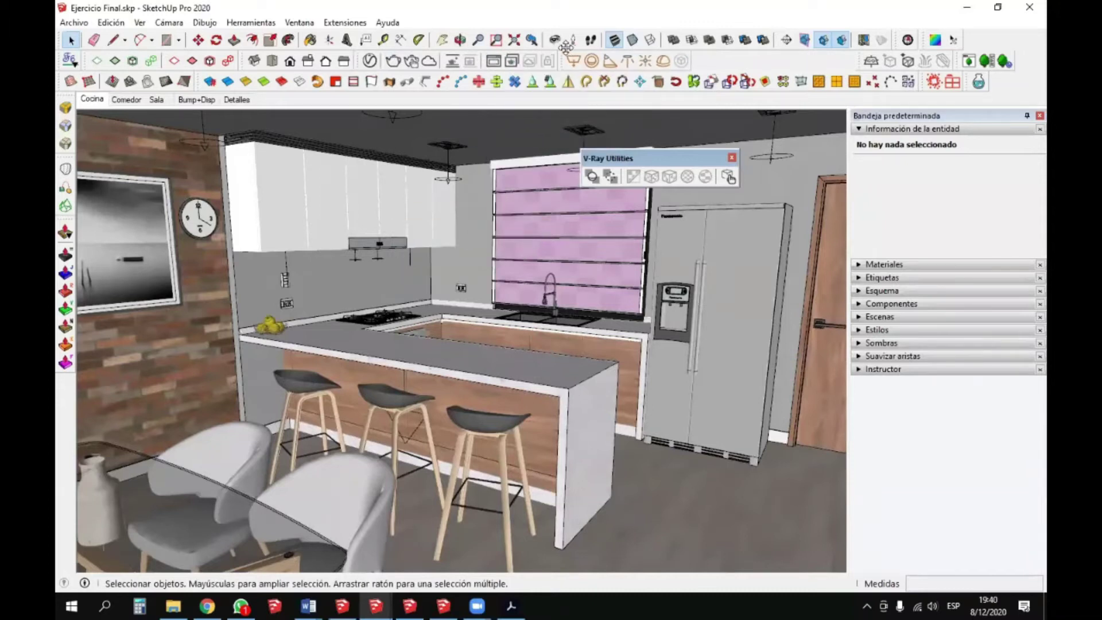
{"action": "left_click_drag", "start_coordinate": [625, 160], "coordinate": [685, 49]}
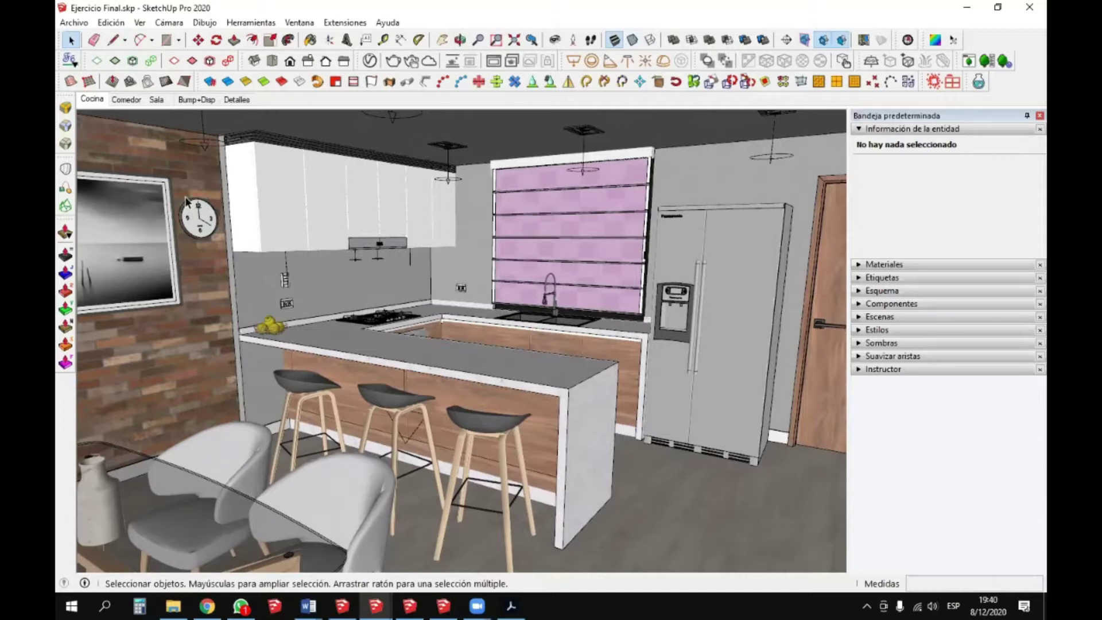
- Delete the wall clock from the brick wall
{"action": "left_click", "coordinate": [200, 228]}
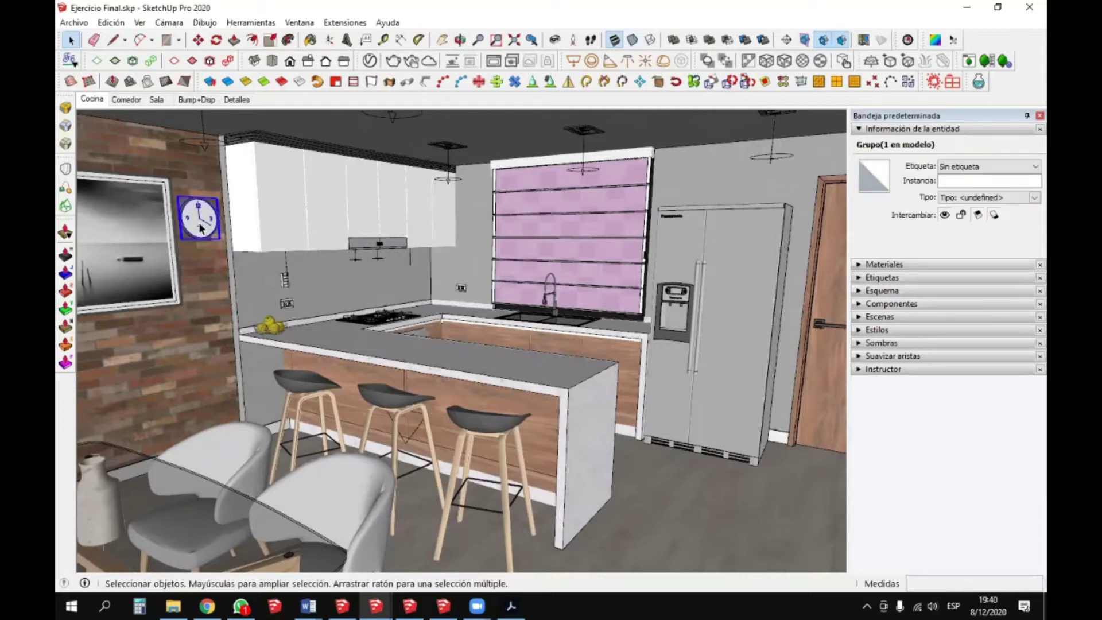
{"action": "left_click", "coordinate": [202, 229]}
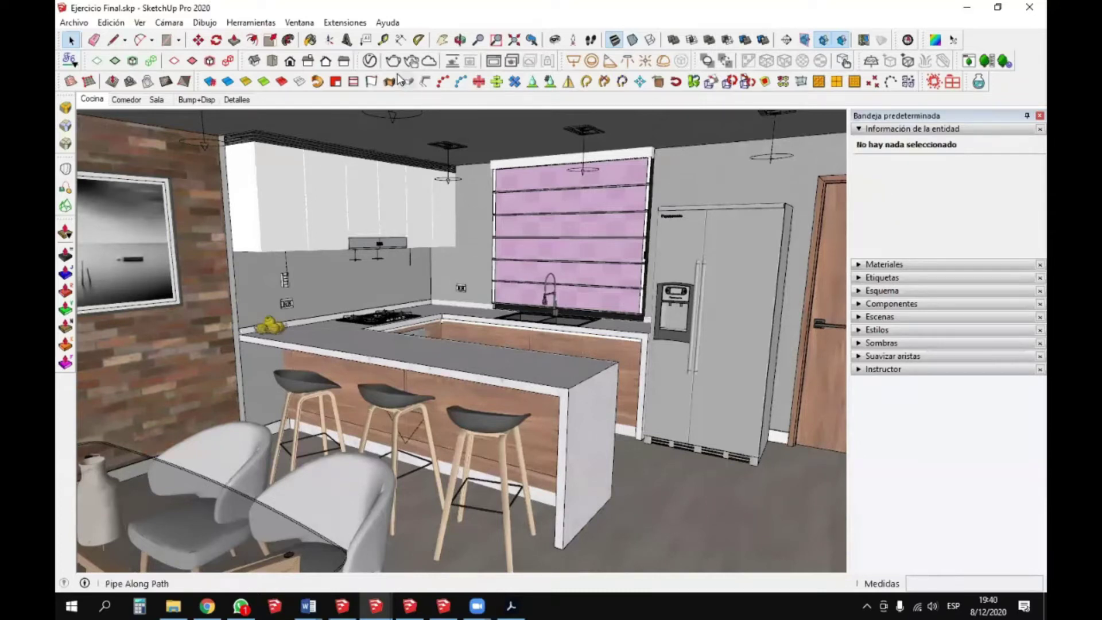
- In the V-Ray frame buffer, compare the furnished kitchen render (0h 2m 31.6s) as A with the bare kitchen render (0h 2m 15.2s) as B
{"action": "left_click", "coordinate": [492, 61]}
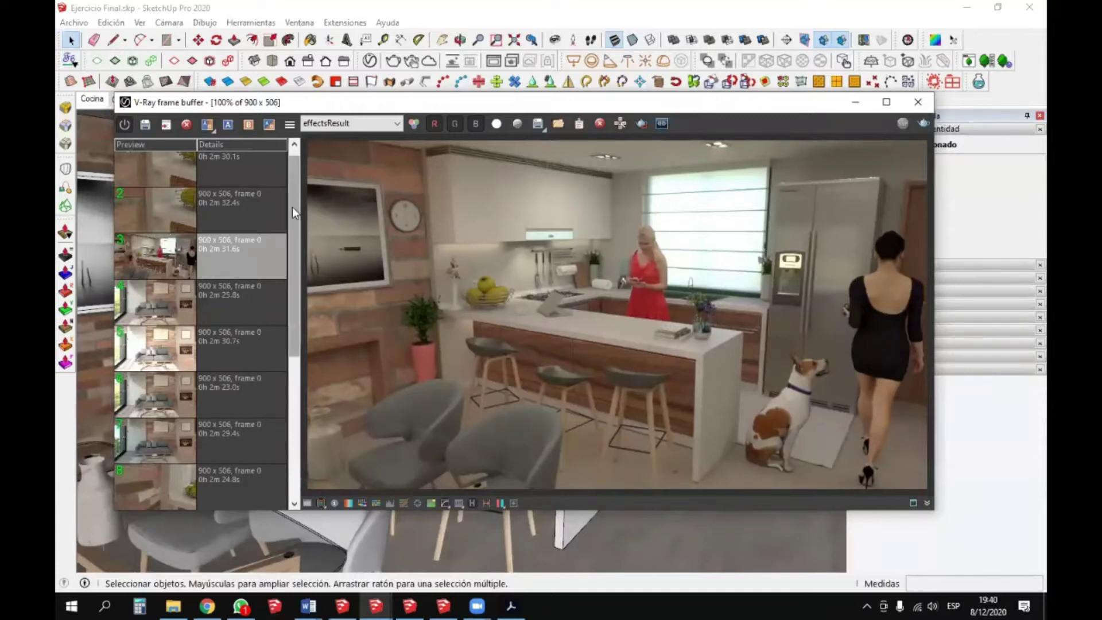
{"action": "left_click_drag", "start_coordinate": [292, 208], "coordinate": [291, 222]}
{"action": "left_click", "coordinate": [167, 212]}
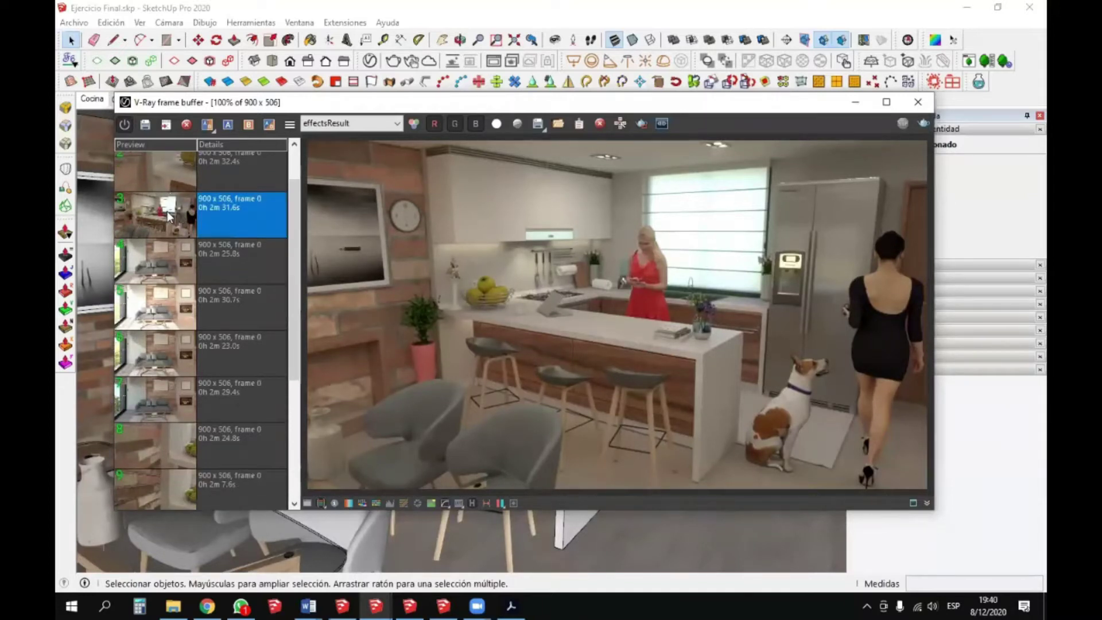
{"action": "left_click", "coordinate": [228, 124]}
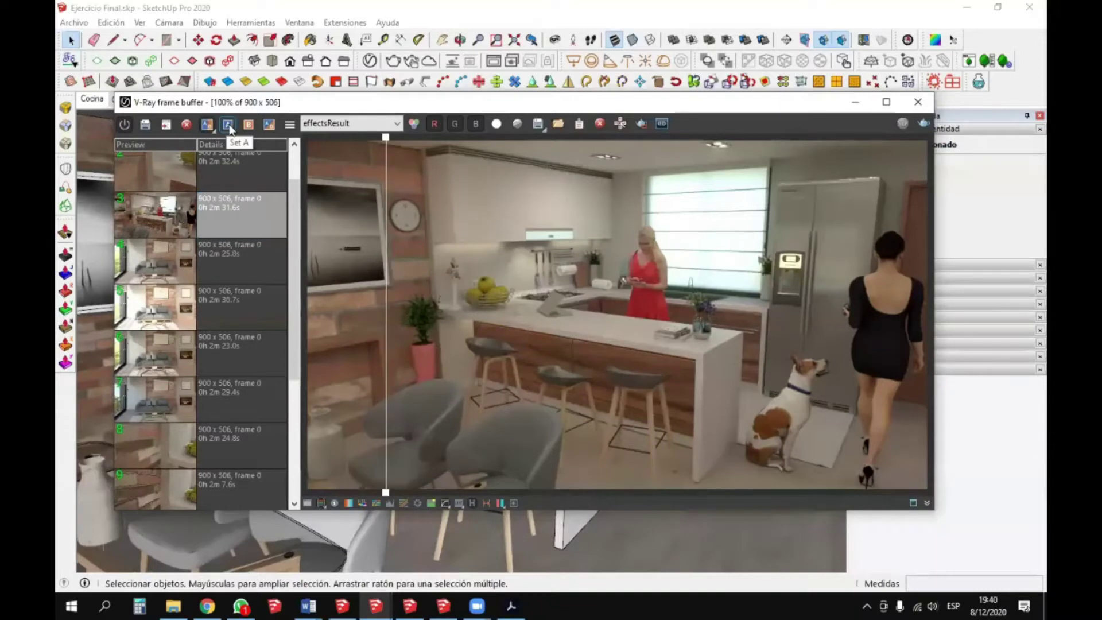
{"action": "left_click_drag", "start_coordinate": [291, 205], "coordinate": [298, 339]}
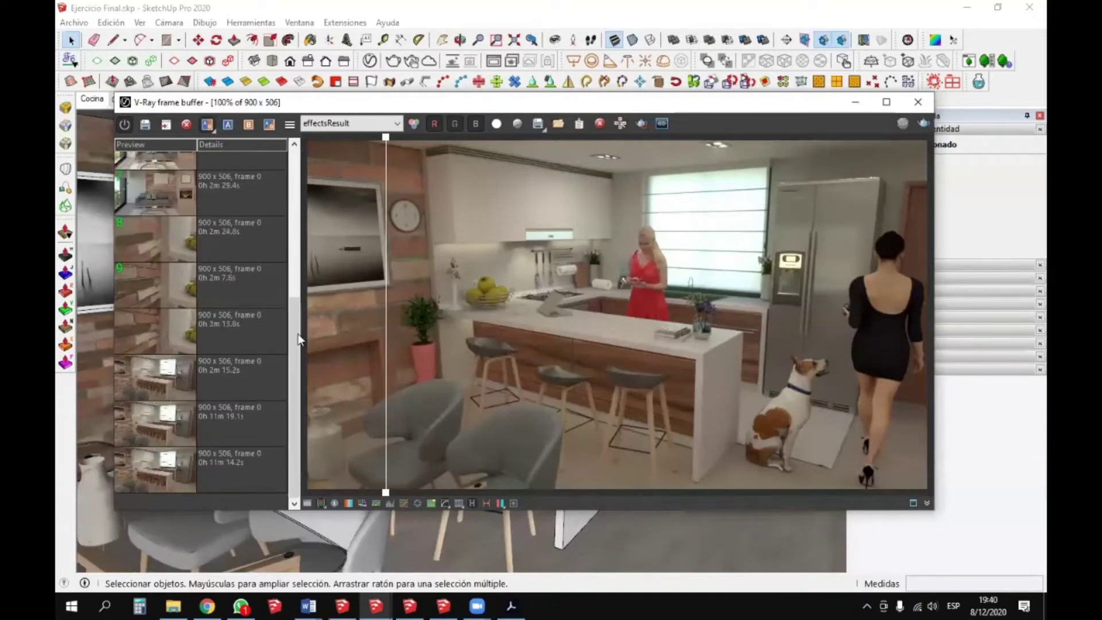
{"action": "left_click", "coordinate": [193, 368]}
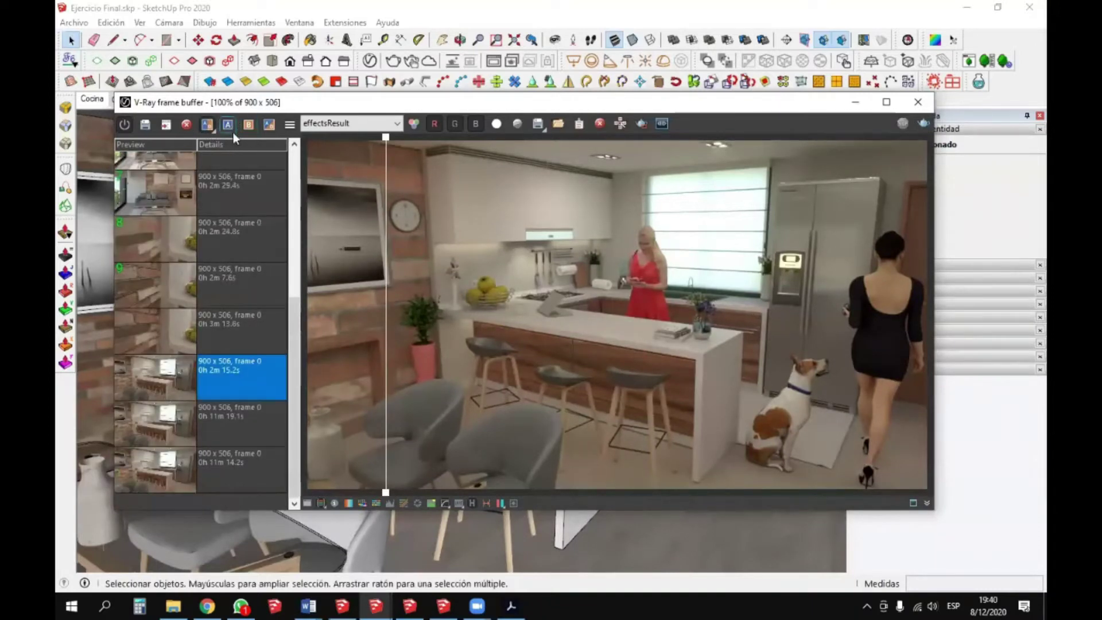
{"action": "left_click", "coordinate": [247, 126]}
- Sweep the A/B divider across the full render width to examine the kitchen with and without accessories
{"action": "left_click_drag", "start_coordinate": [387, 145], "coordinate": [293, 207]}
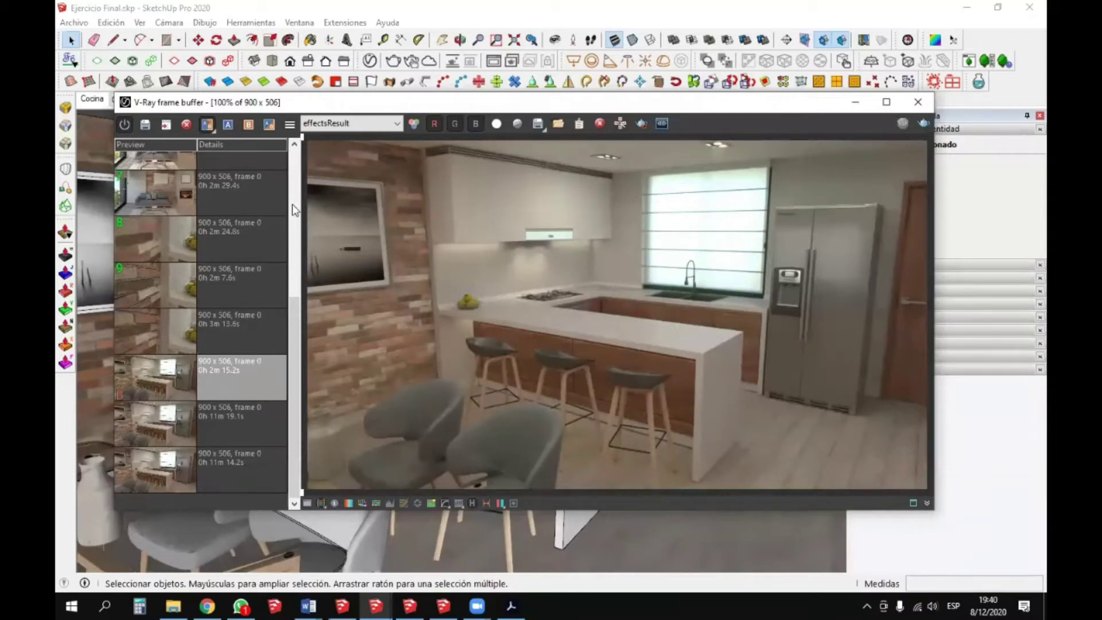
{"action": "left_click_drag", "start_coordinate": [291, 205], "coordinate": [922, 191]}
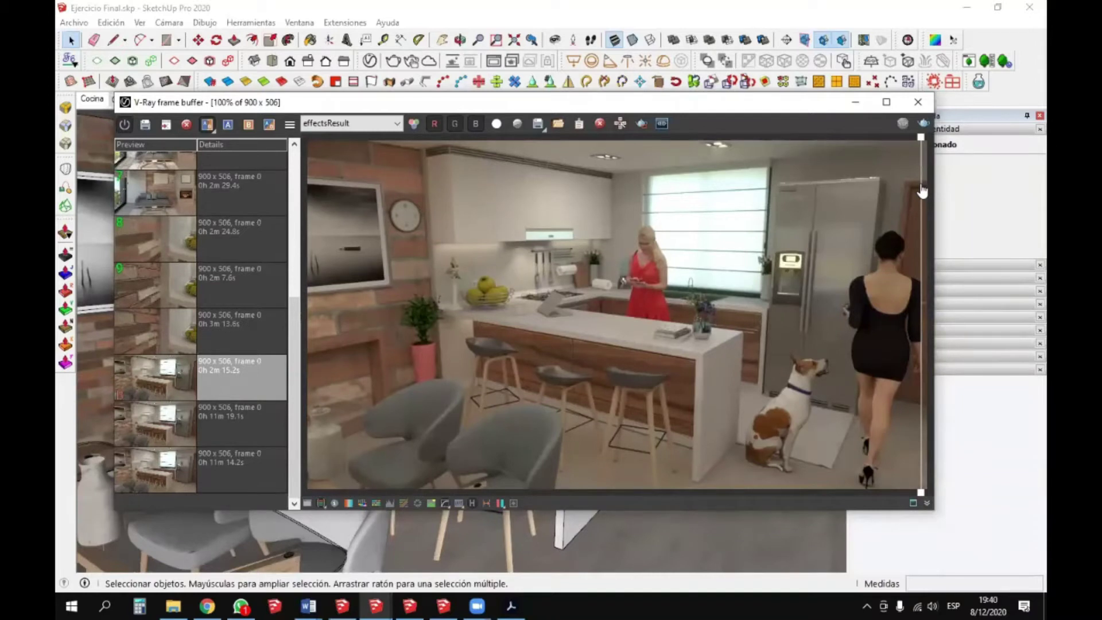
{"action": "left_click_drag", "start_coordinate": [921, 191], "coordinate": [927, 194]}
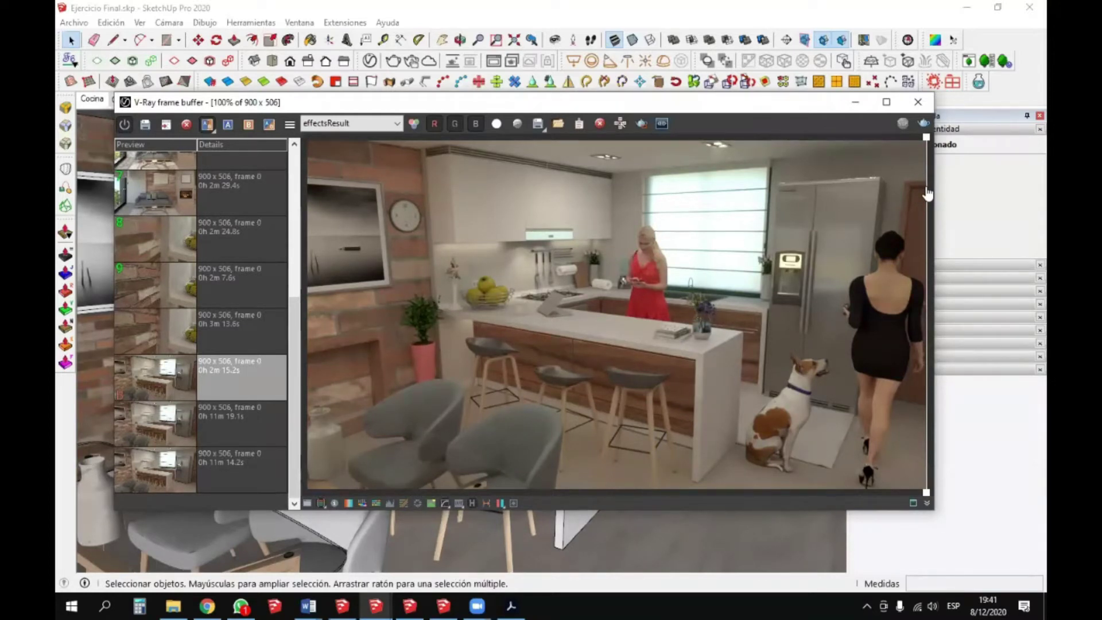
{"action": "left_click_drag", "start_coordinate": [927, 194], "coordinate": [926, 194]}
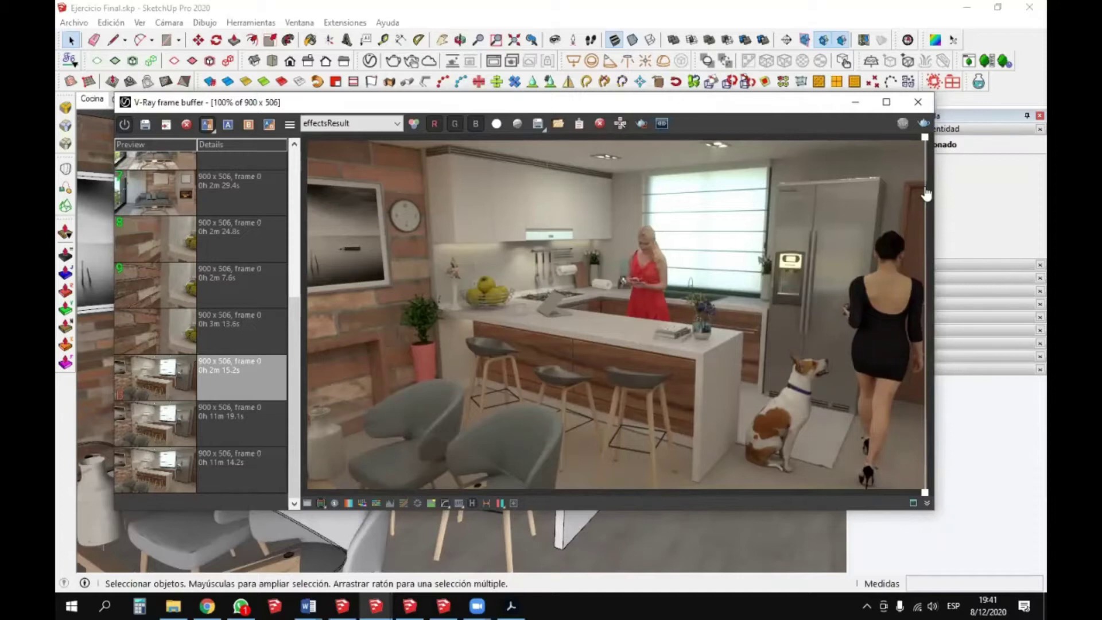
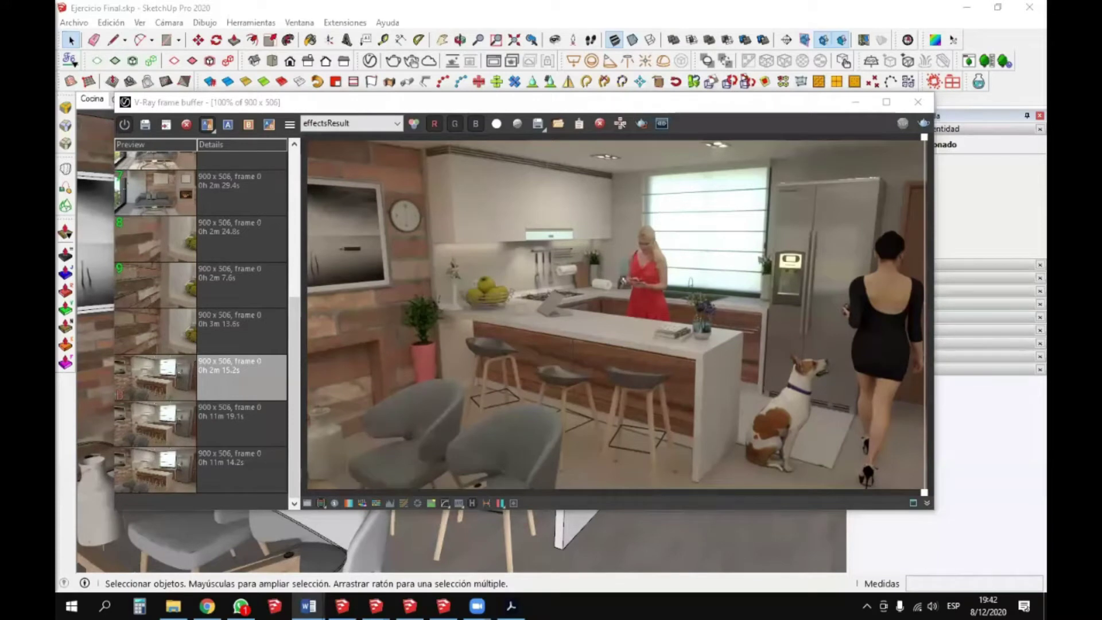
- Switch to the Sofa Sin Arreglar.skp model and view the sofa up close with the Select tool active
{"action": "mouse_move", "coordinate": [406, 604]}
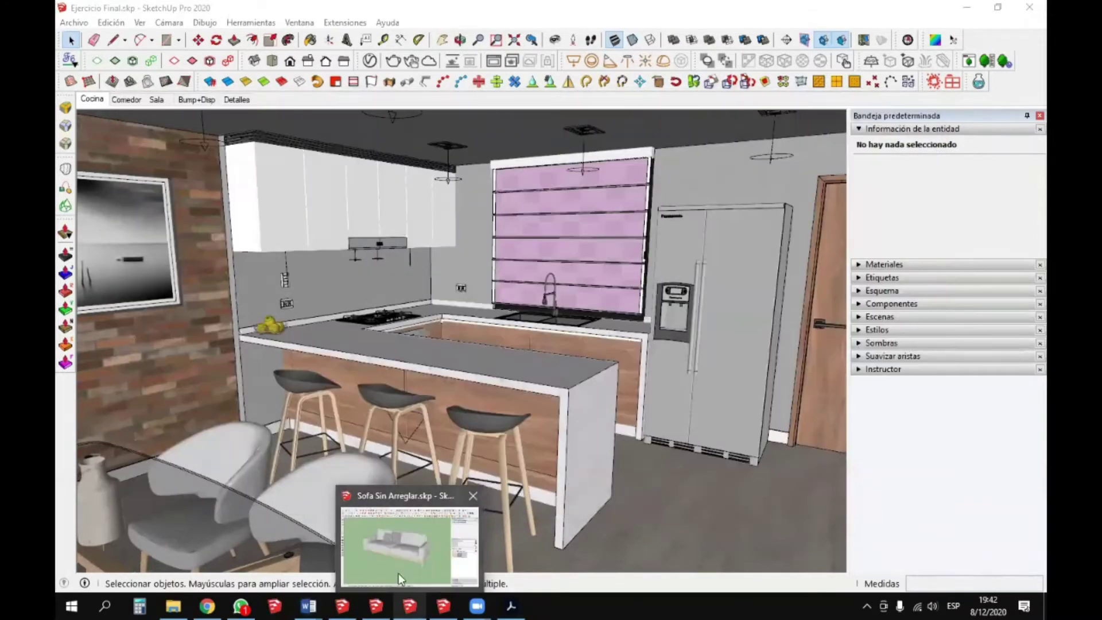
{"action": "left_click", "coordinate": [398, 573]}
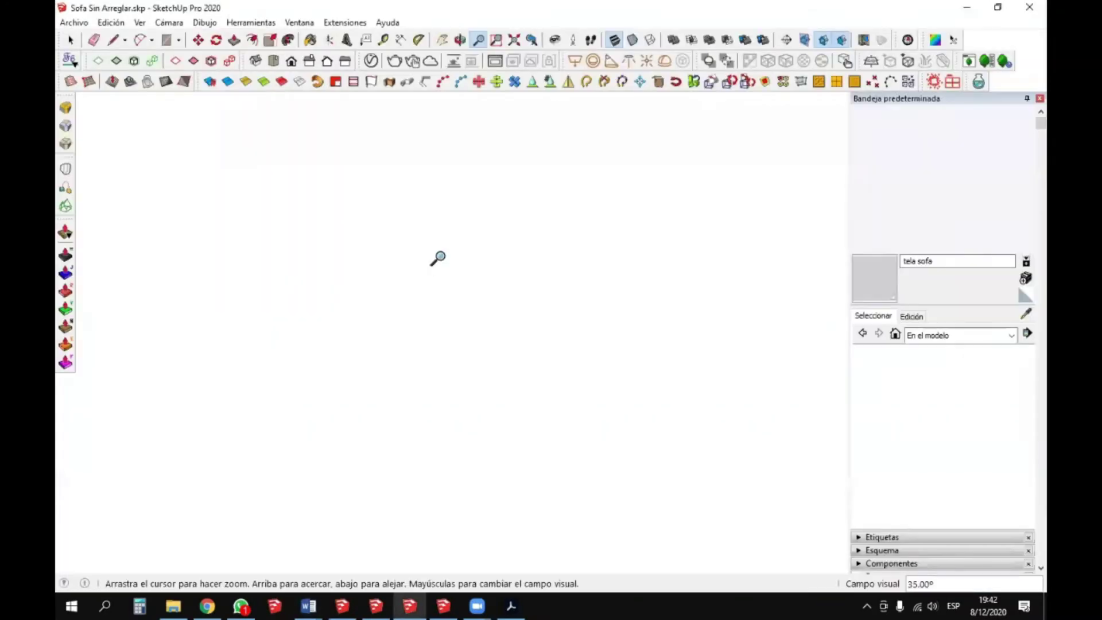
{"action": "left_click", "coordinate": [71, 40]}
{"action": "scroll", "coordinate": [368, 247], "scroll_direction": "down", "scroll_amount": 3}
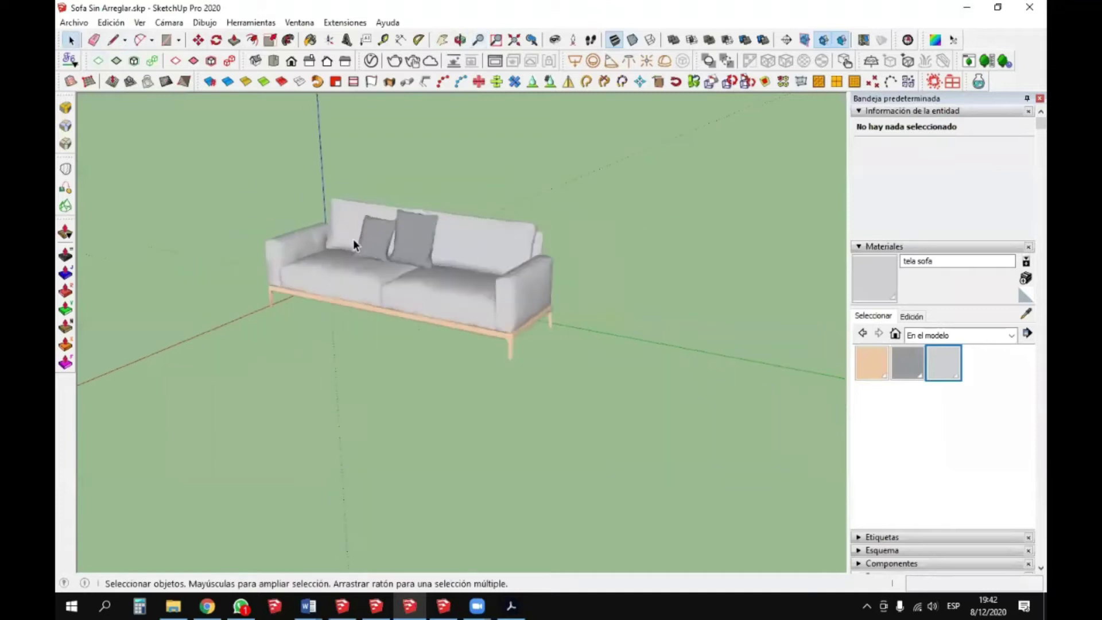
{"action": "scroll", "coordinate": [392, 277], "scroll_direction": "up", "scroll_amount": 3}
{"action": "scroll", "coordinate": [392, 278], "scroll_direction": "up", "scroll_amount": 2}
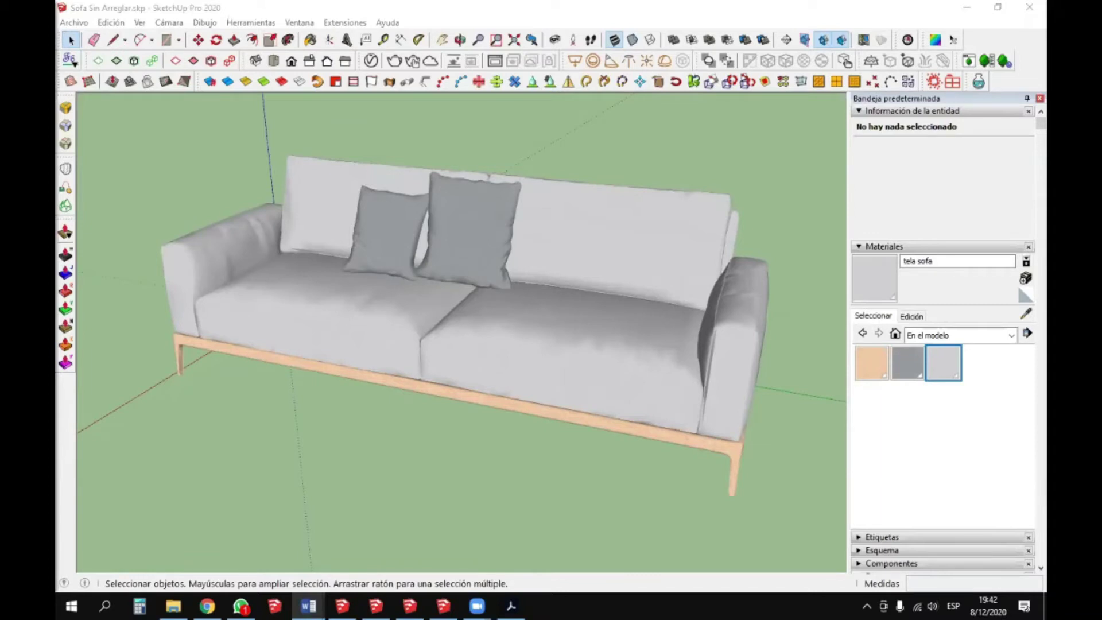
- Examine the sofa's cushions, armrests and wooden base from several angles
{"action": "scroll", "coordinate": [459, 262], "scroll_direction": "down", "scroll_amount": 3}
{"action": "middle_click_drag", "start_coordinate": [459, 263], "coordinate": [696, 222]}
{"action": "scroll", "coordinate": [467, 290], "scroll_direction": "down", "scroll_amount": 3}
{"action": "scroll", "coordinate": [394, 253], "scroll_direction": "up", "scroll_amount": 5}
{"action": "middle_click_drag", "start_coordinate": [504, 233], "coordinate": [715, 172]}
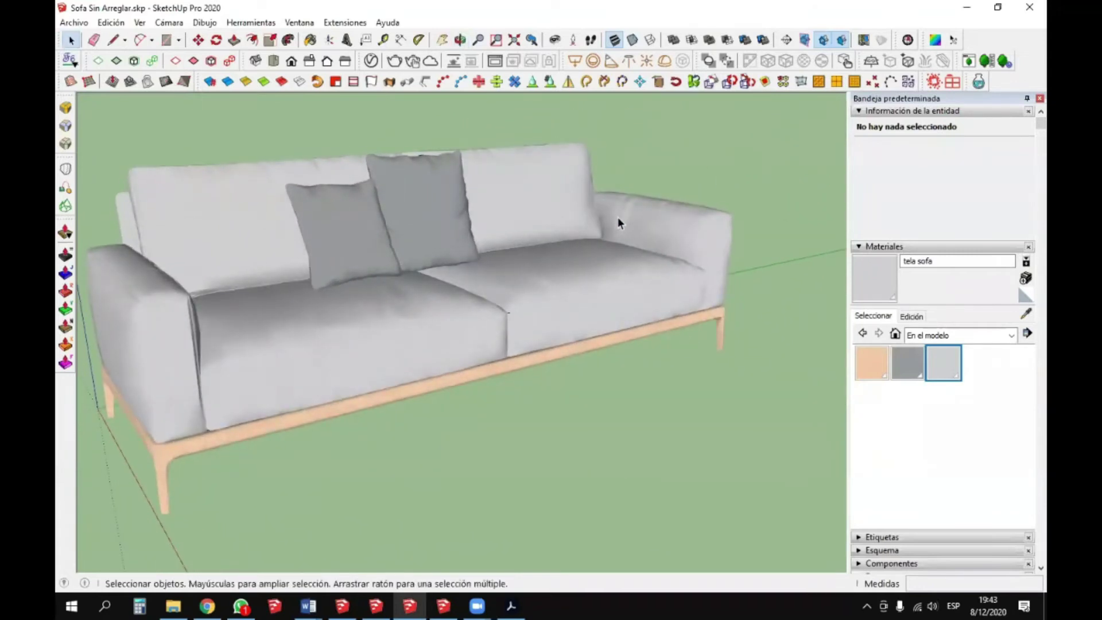
{"action": "middle_click_drag", "start_coordinate": [591, 210], "coordinate": [277, 286]}
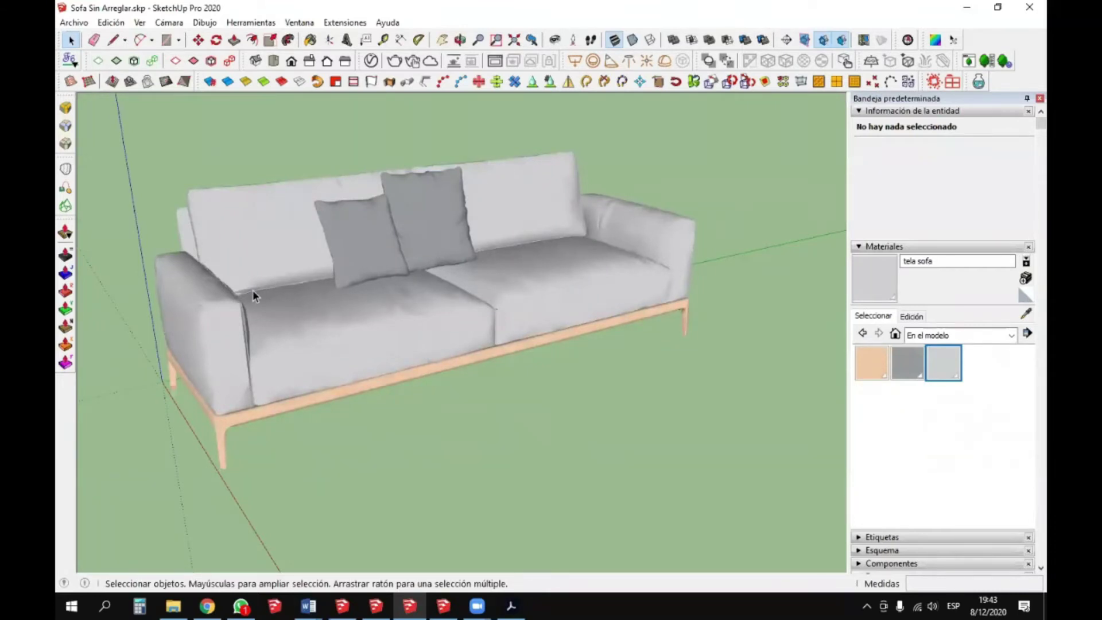
{"action": "middle_click_drag", "start_coordinate": [252, 291], "coordinate": [564, 253]}
{"action": "scroll", "coordinate": [558, 296], "scroll_direction": "up", "scroll_amount": 1}
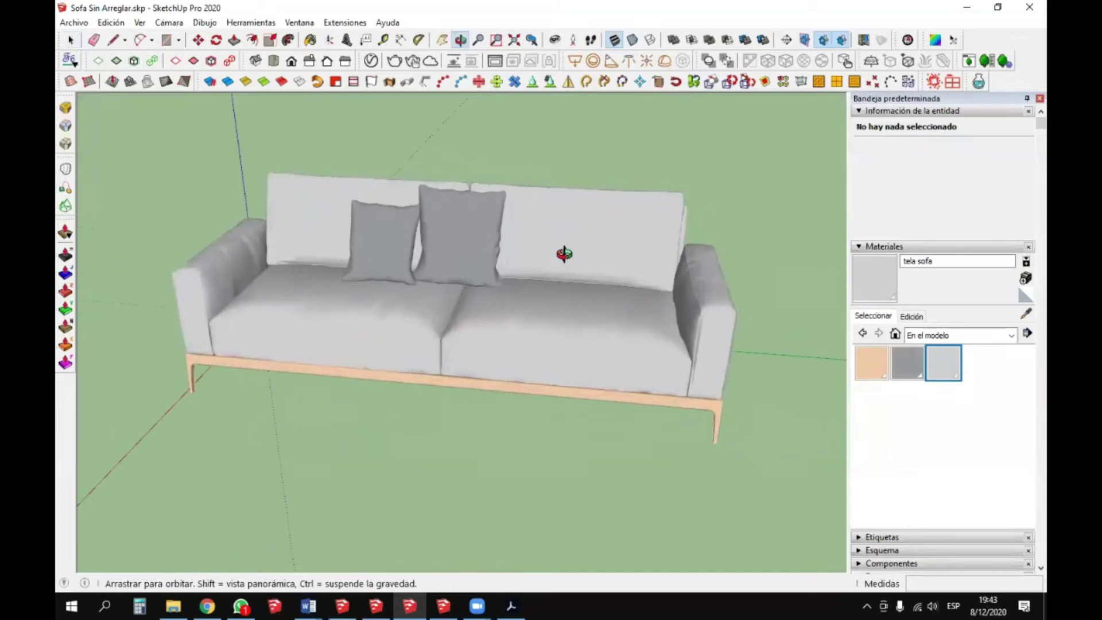
{"action": "middle_click_drag", "start_coordinate": [293, 276], "coordinate": [598, 221]}
{"action": "scroll", "coordinate": [493, 244], "scroll_direction": "down", "scroll_amount": 5}
{"action": "scroll", "coordinate": [532, 290], "scroll_direction": "up", "scroll_amount": 2}
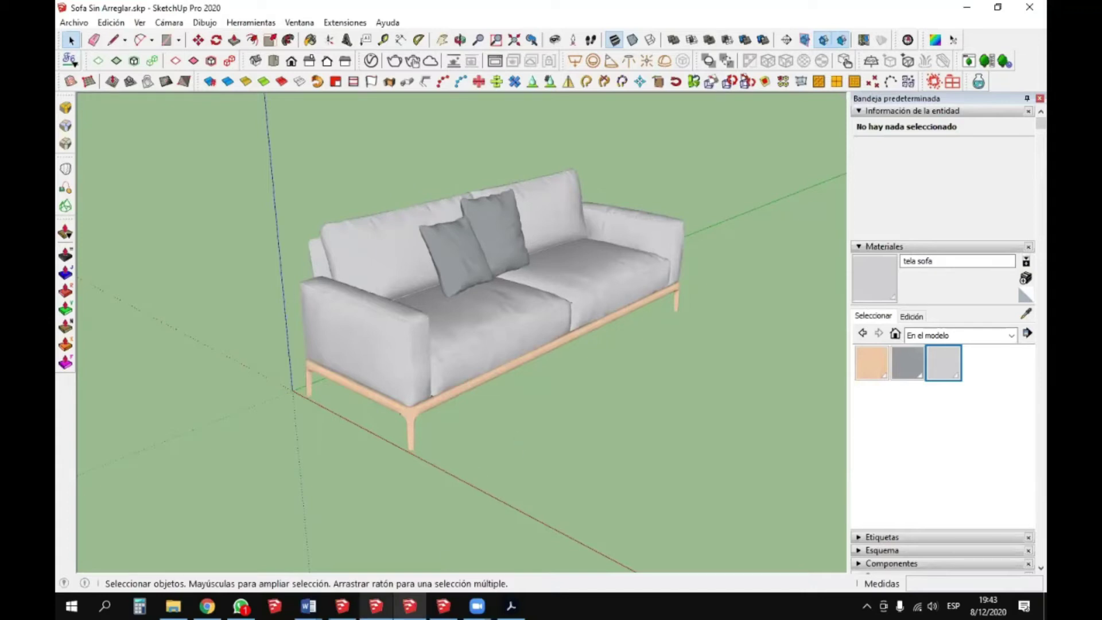
- Return to Ejercicio Final.skp and open the top apple in the counter's fruit basket for editing
{"action": "mouse_move", "coordinate": [376, 606]}
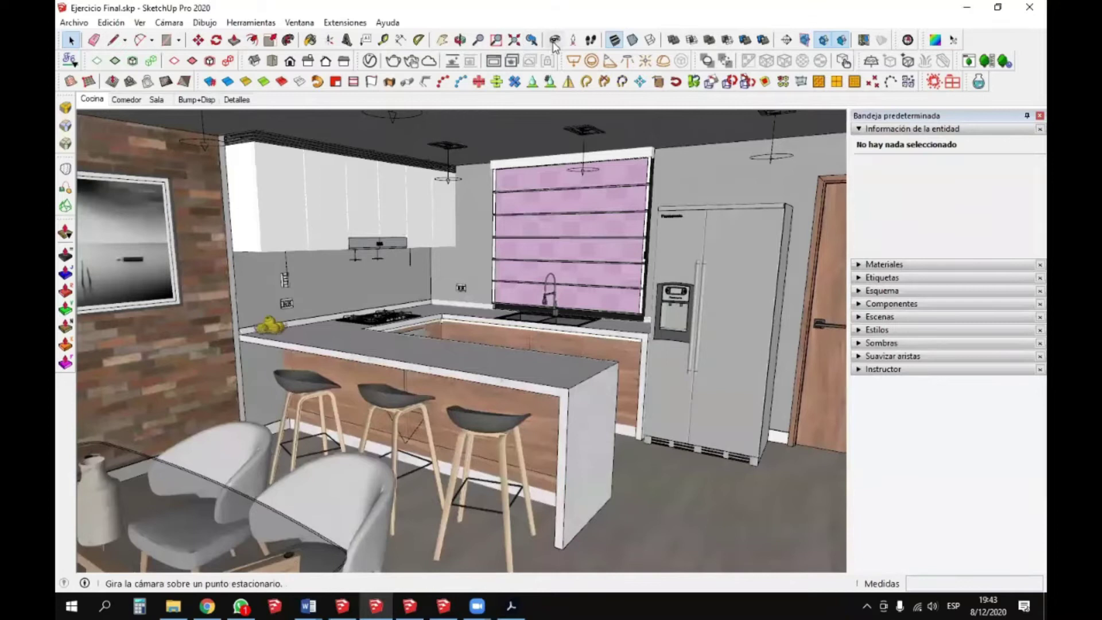
{"action": "left_click", "coordinate": [554, 40]}
{"action": "left_click_drag", "start_coordinate": [488, 298], "coordinate": [385, 318]}
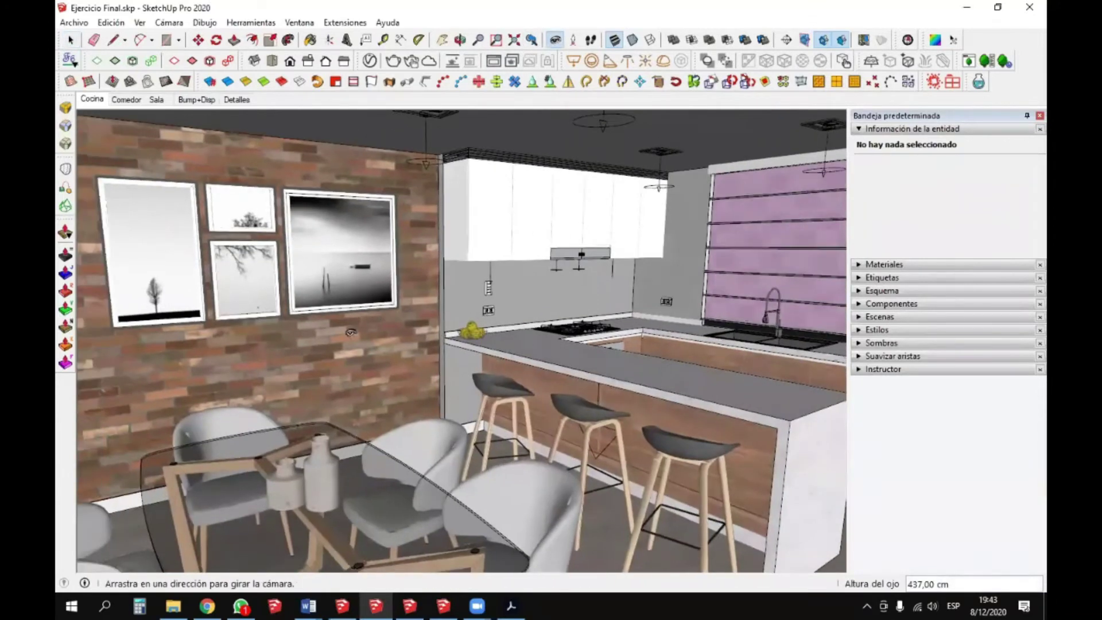
{"action": "scroll", "coordinate": [351, 332], "scroll_direction": "up", "scroll_amount": 10}
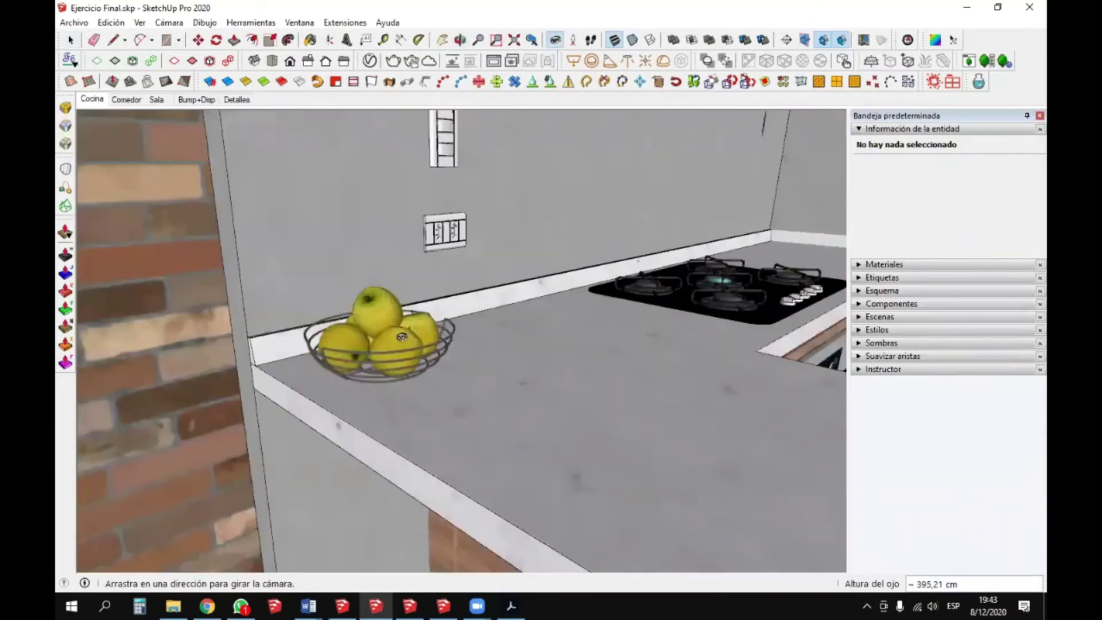
{"action": "scroll", "coordinate": [401, 337], "scroll_direction": "up", "scroll_amount": 4}
{"action": "key", "text": "space"}
{"action": "double_click", "coordinate": [366, 300]}
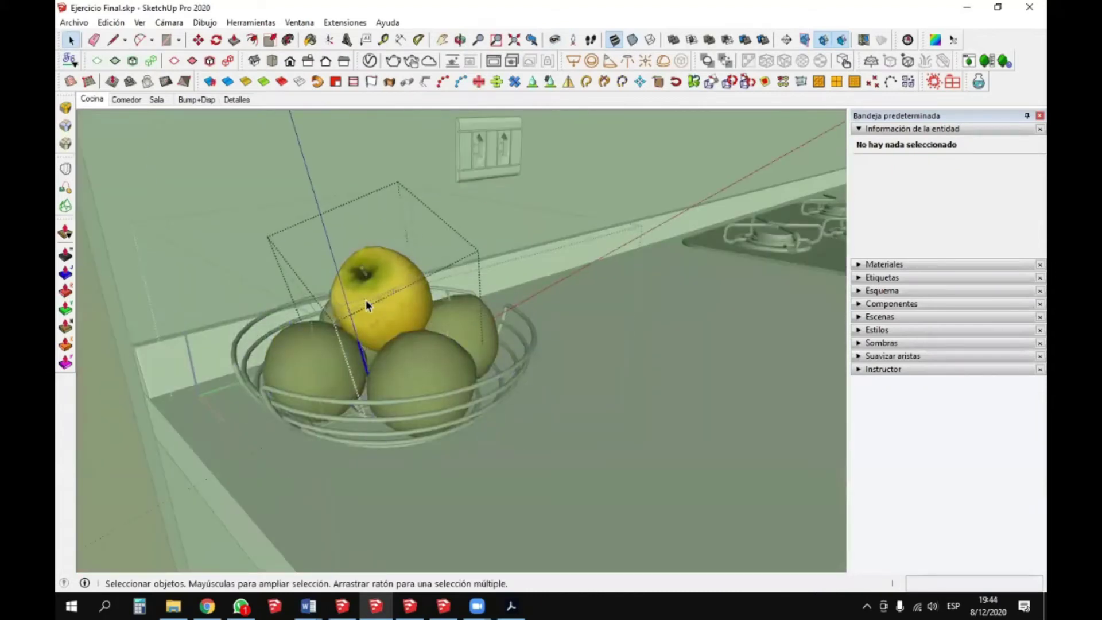
- Select all geometry inside the apple to examine its mesh, close the group and restore the Cocina scene
{"action": "scroll", "coordinate": [367, 299], "scroll_direction": "up", "scroll_amount": 3}
{"action": "scroll", "coordinate": [344, 275], "scroll_direction": "up", "scroll_amount": 4}
{"action": "key", "text": "m"}
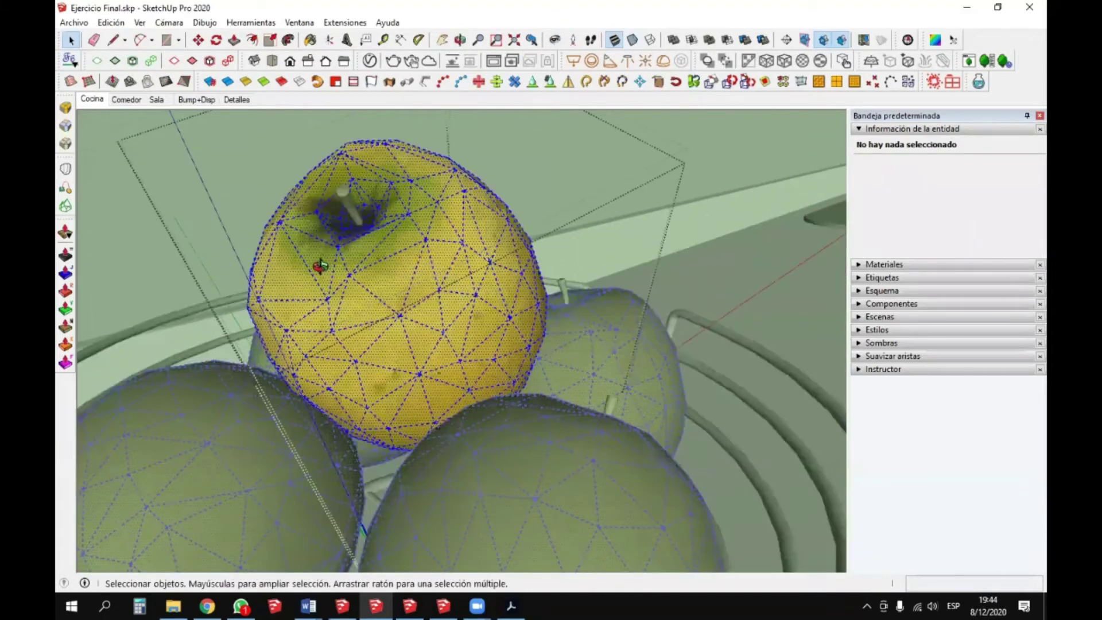
{"action": "key", "text": "ctrl+a"}
{"action": "middle_click_drag", "start_coordinate": [192, 310], "coordinate": [507, 270]}
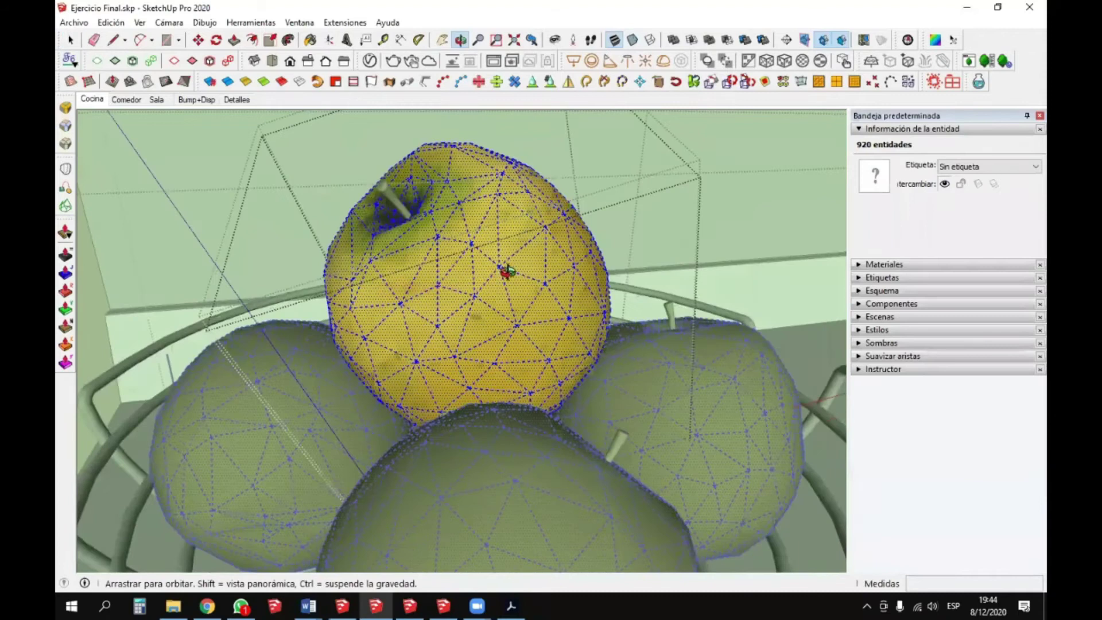
{"action": "scroll", "coordinate": [428, 300], "scroll_direction": "down", "scroll_amount": 5}
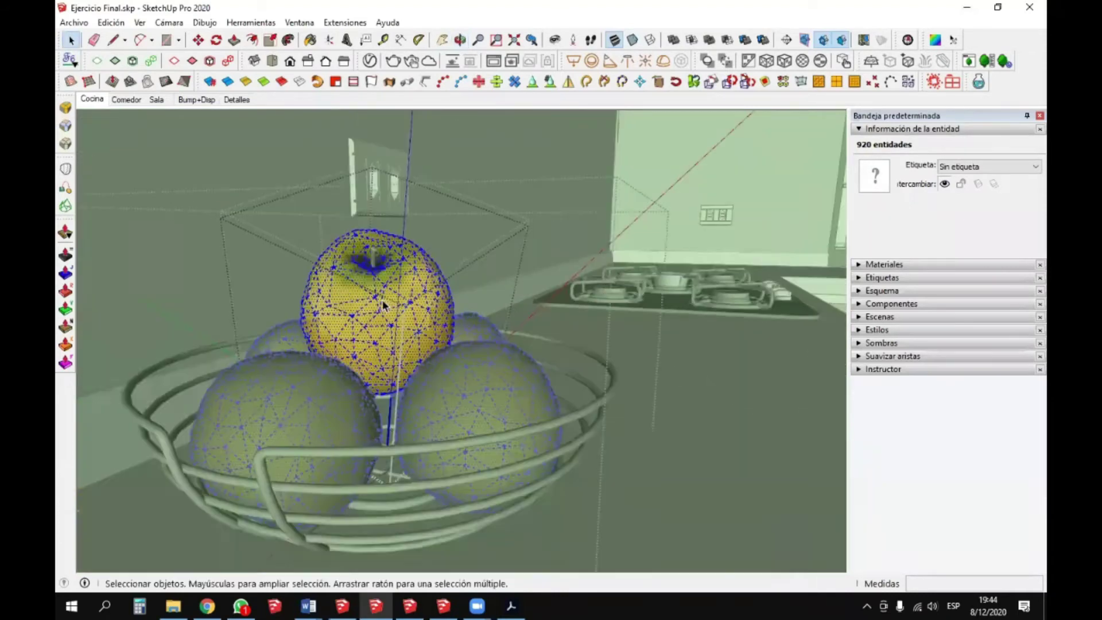
{"action": "scroll", "coordinate": [541, 224], "scroll_direction": "down", "scroll_amount": 3}
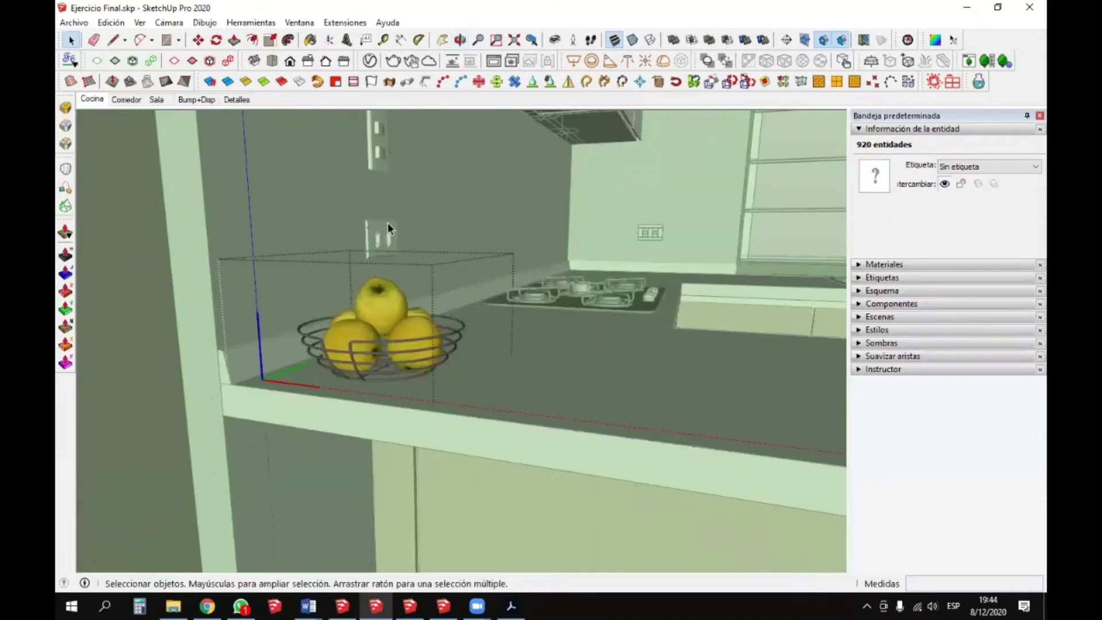
{"action": "left_click", "coordinate": [253, 219]}
{"action": "left_click", "coordinate": [100, 101]}
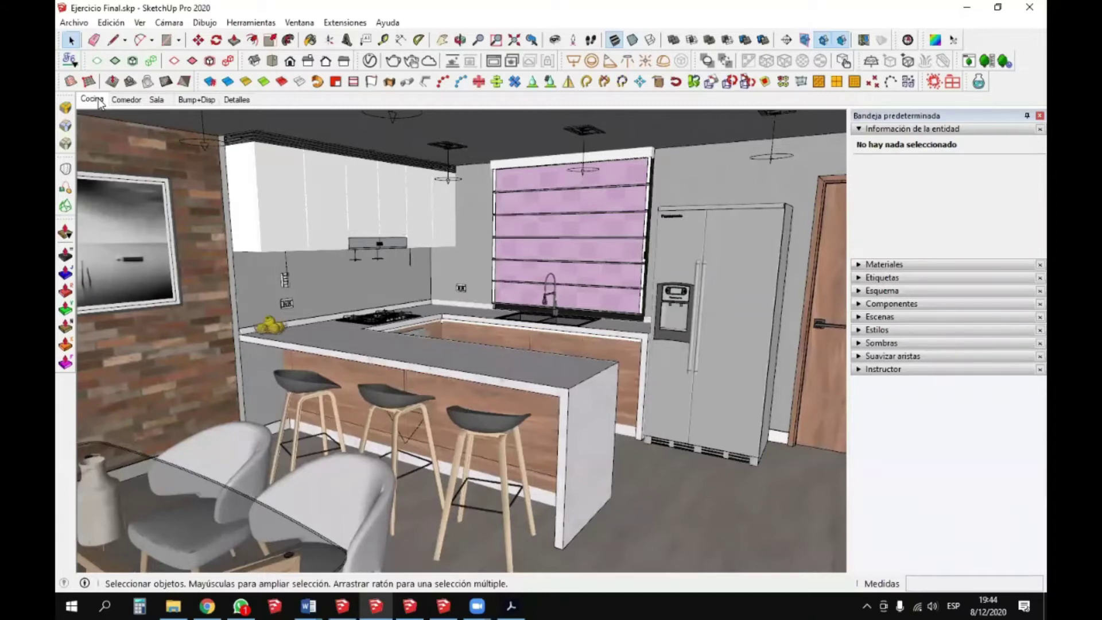
- Look around to the living-room rug, open it for editing and select all its geometry to examine the mesh
{"action": "left_click", "coordinate": [554, 40]}
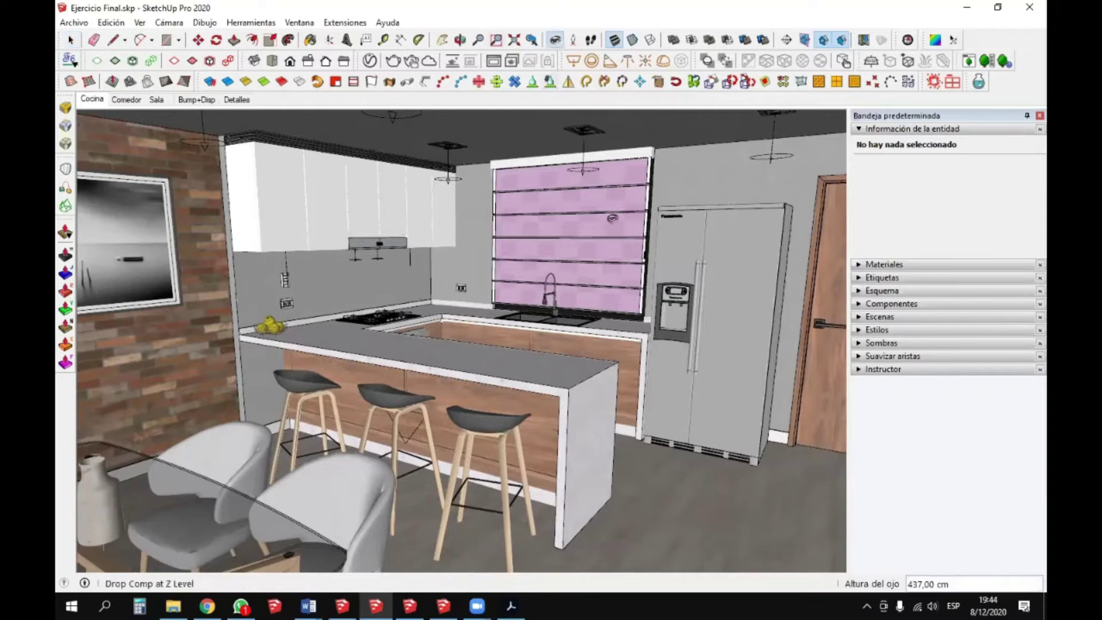
{"action": "left_click_drag", "start_coordinate": [155, 422], "coordinate": [229, 428]}
{"action": "left_click_drag", "start_coordinate": [250, 372], "coordinate": [360, 309]}
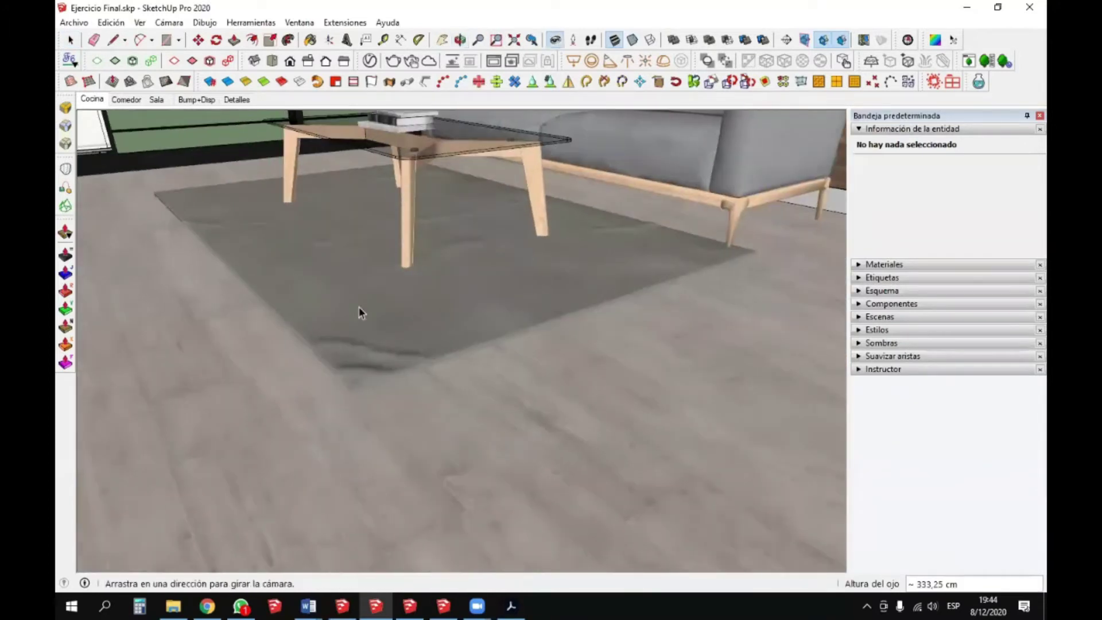
{"action": "key", "text": "space"}
{"action": "triple_click", "coordinate": [359, 310]}
{"action": "scroll", "coordinate": [350, 287], "scroll_direction": "up", "scroll_amount": 5}
{"action": "middle_click_drag", "start_coordinate": [442, 505], "coordinate": [408, 423]}
{"action": "scroll", "coordinate": [419, 430], "scroll_direction": "up", "scroll_amount": 2}
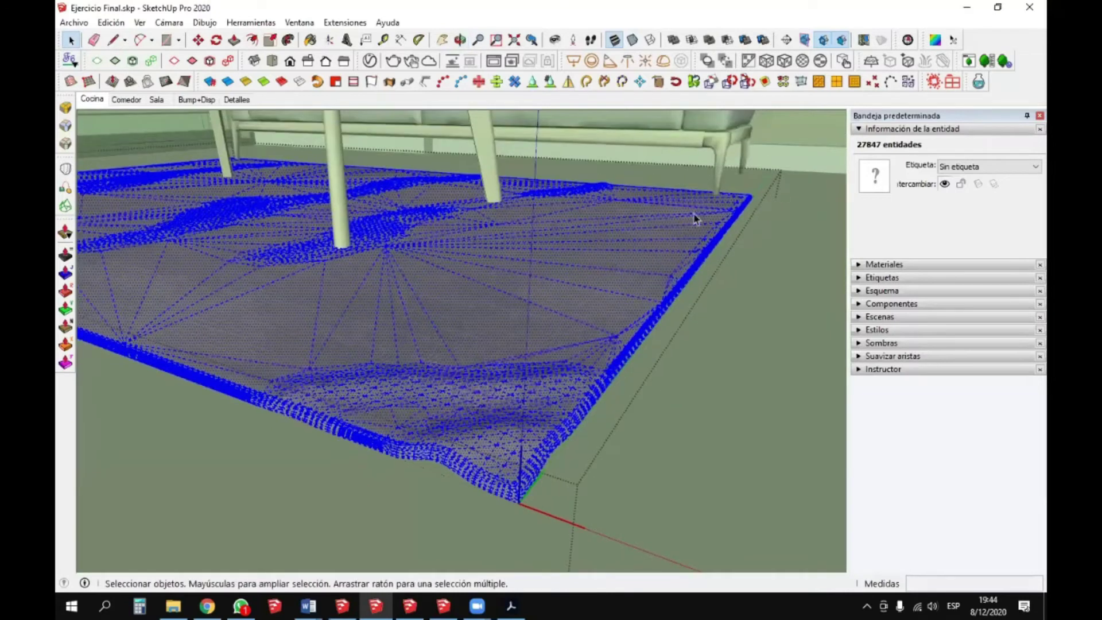
- Close the rug, restore the Cocina scene and tilt the camera down toward the counter and stools
{"action": "left_click", "coordinate": [229, 115]}
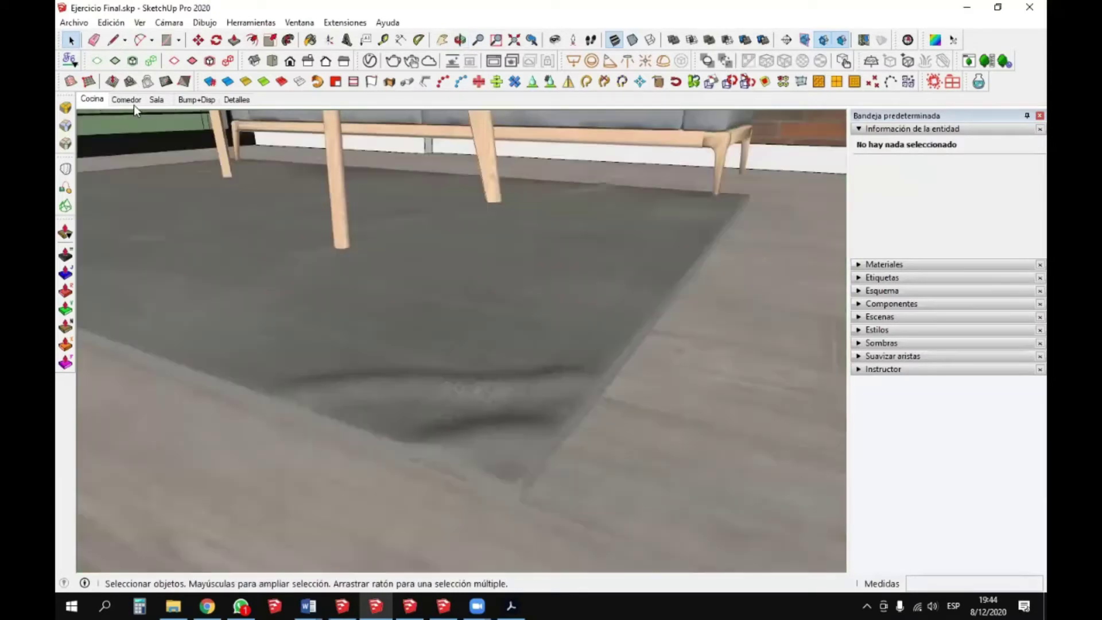
{"action": "left_click", "coordinate": [92, 99]}
{"action": "left_click", "coordinate": [555, 39]}
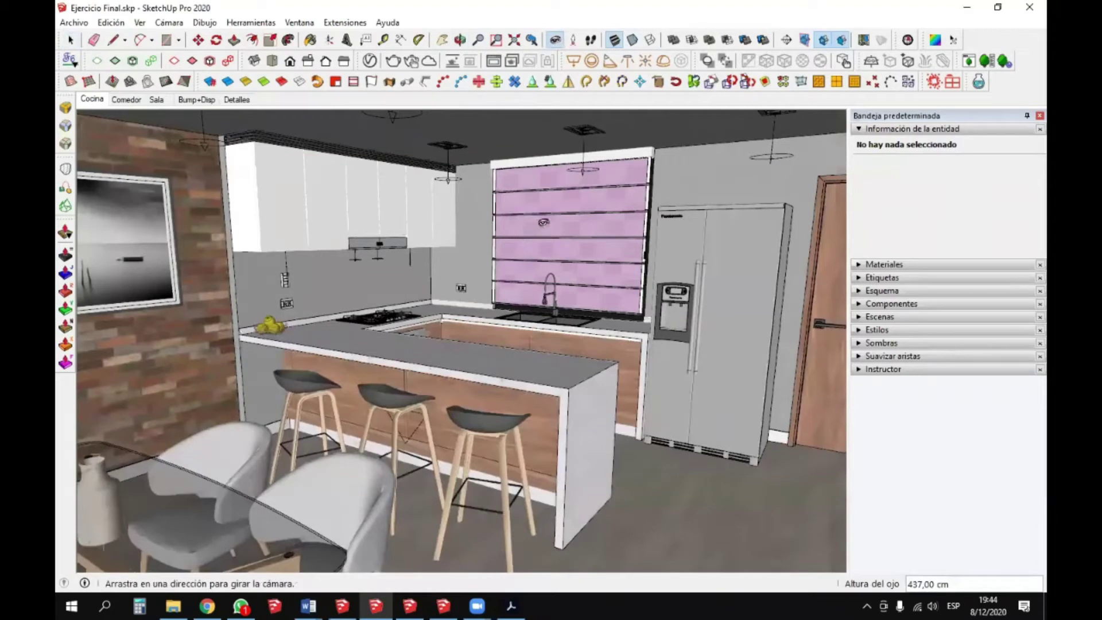
{"action": "left_click_drag", "start_coordinate": [609, 208], "coordinate": [601, 275]}
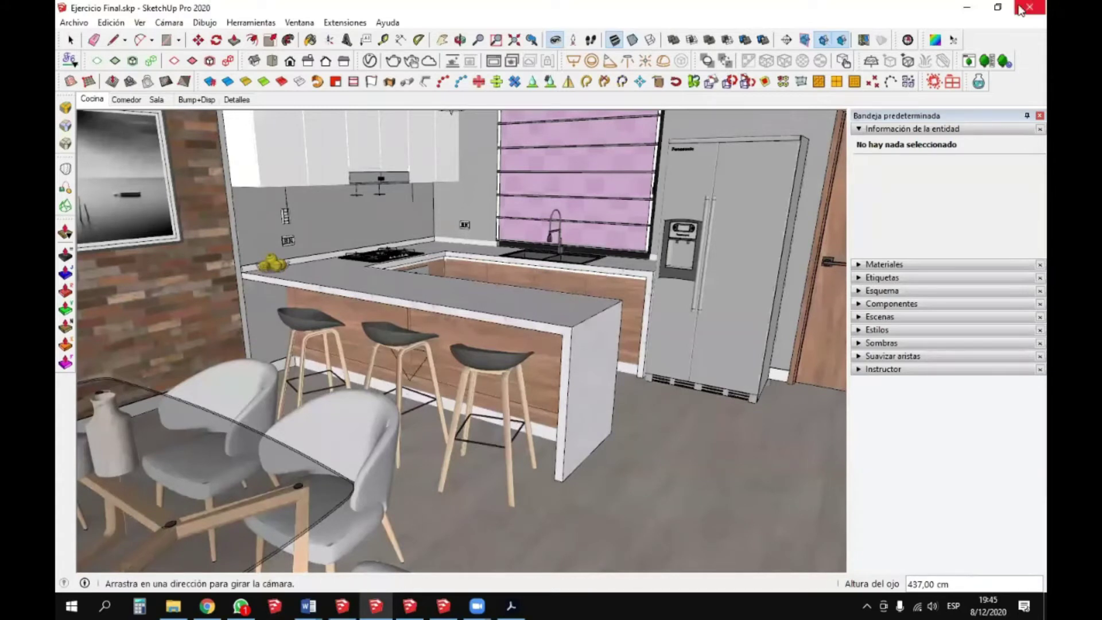
- Switch to the Sofa Sin Arreglar.skp model, view the whole sofa at an angle and check its grouping by selecting it
{"action": "left_click", "coordinate": [409, 605]}
{"action": "left_click_drag", "start_coordinate": [443, 321], "coordinate": [529, 287]}
{"action": "scroll", "coordinate": [610, 304], "scroll_direction": "up", "scroll_amount": 3}
{"action": "left_click_drag", "start_coordinate": [610, 305], "coordinate": [135, 271]}
{"action": "middle_click_drag", "start_coordinate": [136, 272], "coordinate": [418, 311]}
{"action": "left_click", "coordinate": [414, 285]}
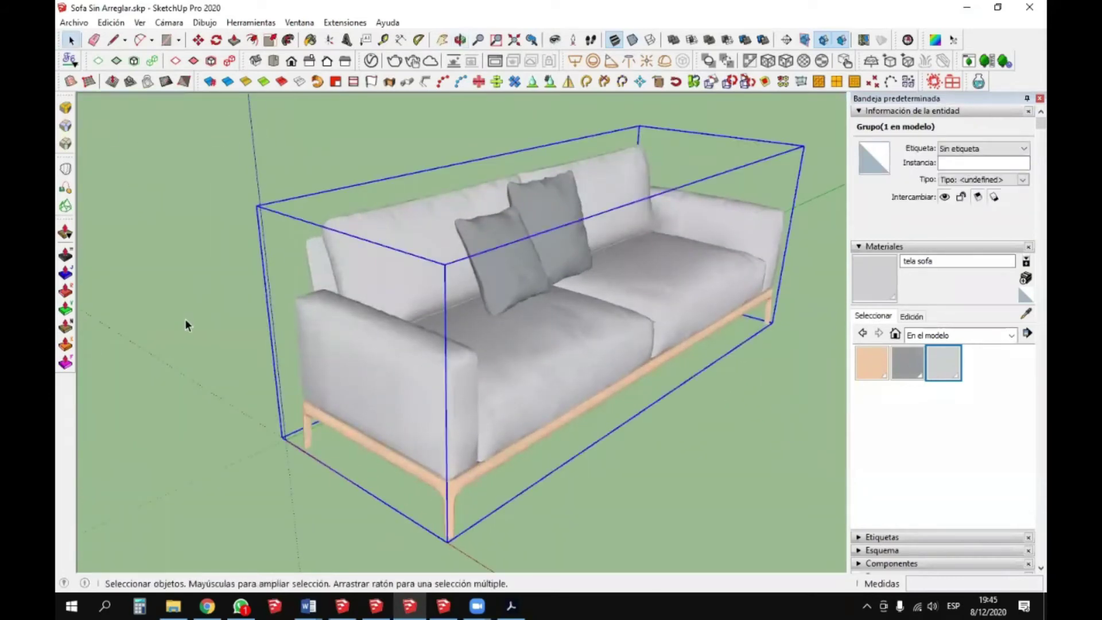
{"action": "left_click", "coordinate": [208, 393]}
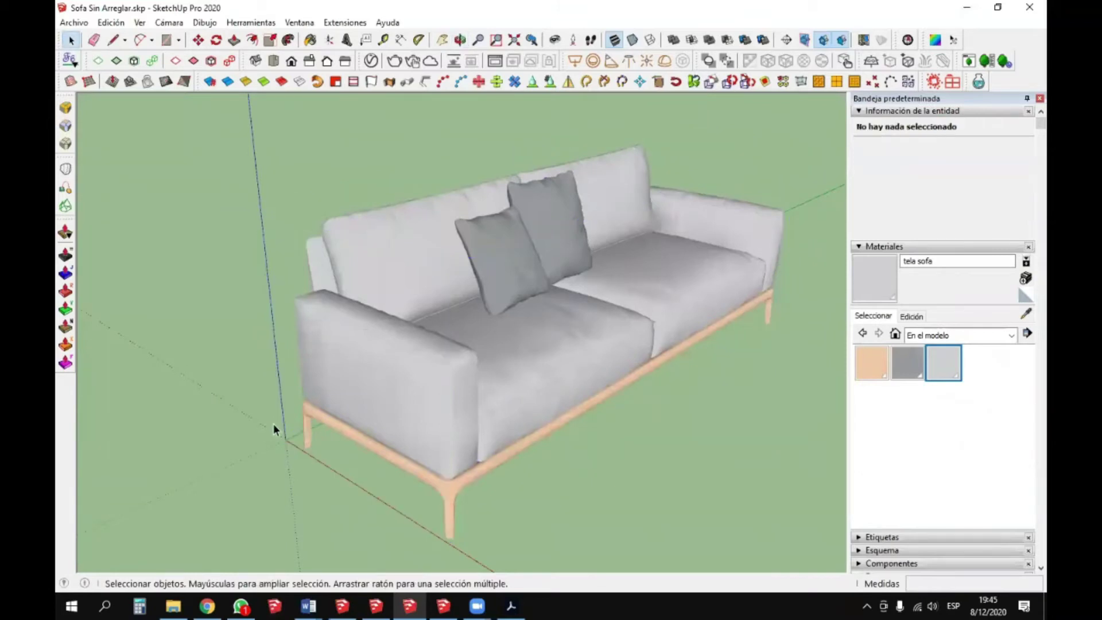
- Try to move the sofa group about 16 cm away from the axes origin by its lower corner
{"action": "left_click", "coordinate": [305, 416]}
{"action": "scroll", "coordinate": [264, 424], "scroll_direction": "up", "scroll_amount": 5}
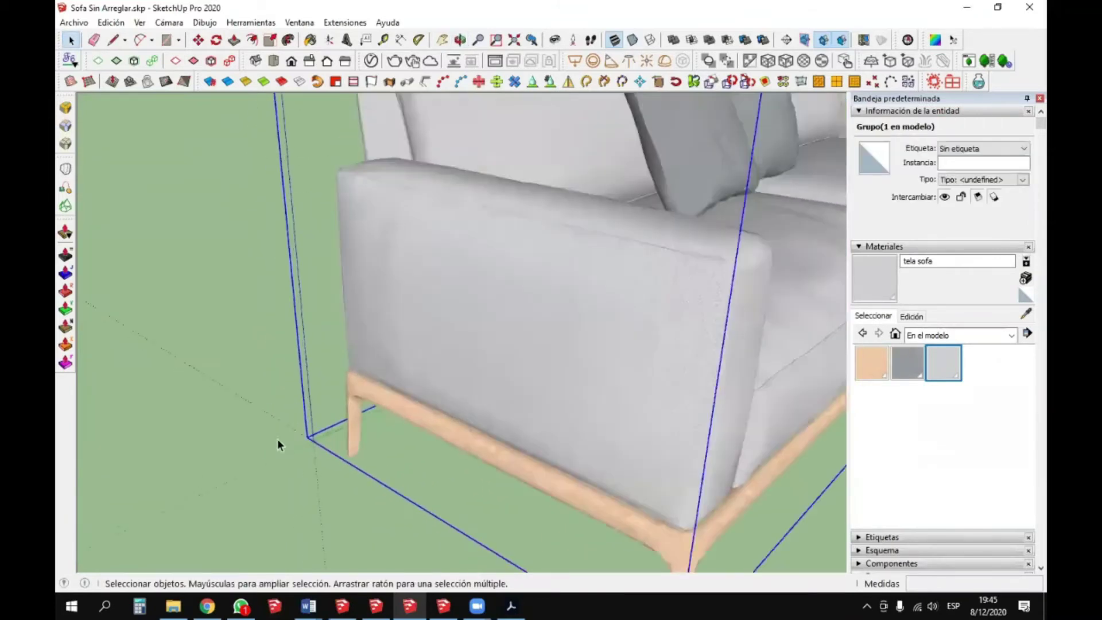
{"action": "key", "text": "m"}
{"action": "scroll", "coordinate": [309, 438], "scroll_direction": "up", "scroll_amount": 2}
{"action": "left_click_drag", "start_coordinate": [364, 451], "coordinate": [384, 462]}
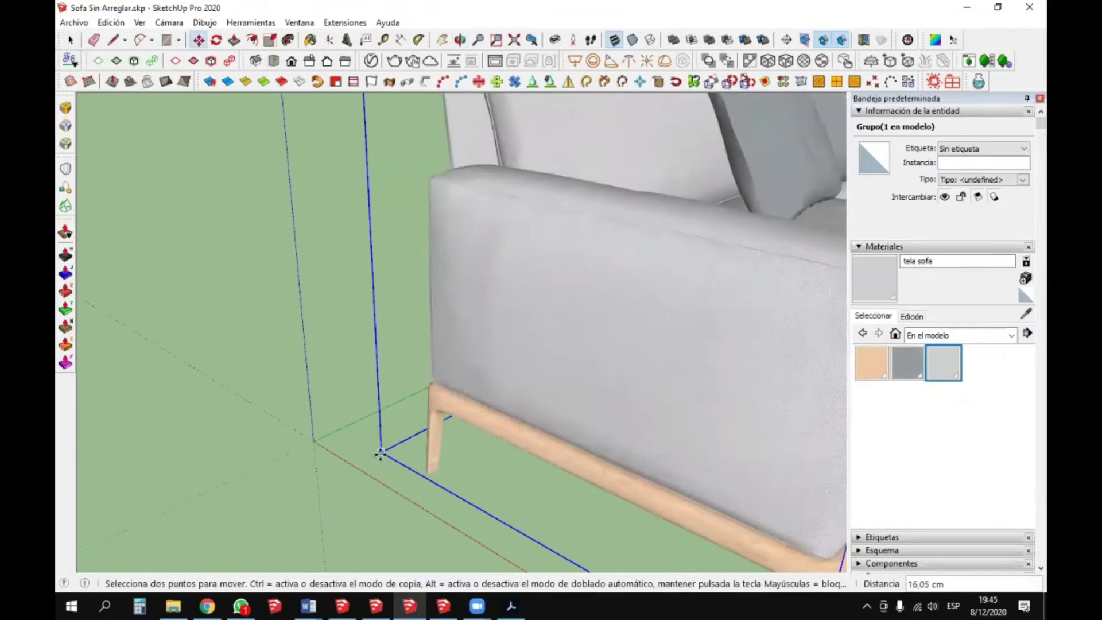
{"action": "scroll", "coordinate": [381, 453], "scroll_direction": "down", "scroll_amount": 3}
{"action": "scroll", "coordinate": [269, 467], "scroll_direction": "down", "scroll_amount": 4}
{"action": "key", "text": "space"}
- Place the Sofa Sin Arreglar.skp and Sofa.skp windows side by side and hide the default tray in both
{"action": "middle_click_drag", "start_coordinate": [254, 479], "coordinate": [961, 315]}
{"action": "middle_click_drag", "start_coordinate": [466, 315], "coordinate": [639, 311]}
{"action": "scroll", "coordinate": [553, 339], "scroll_direction": "up", "scroll_amount": 1}
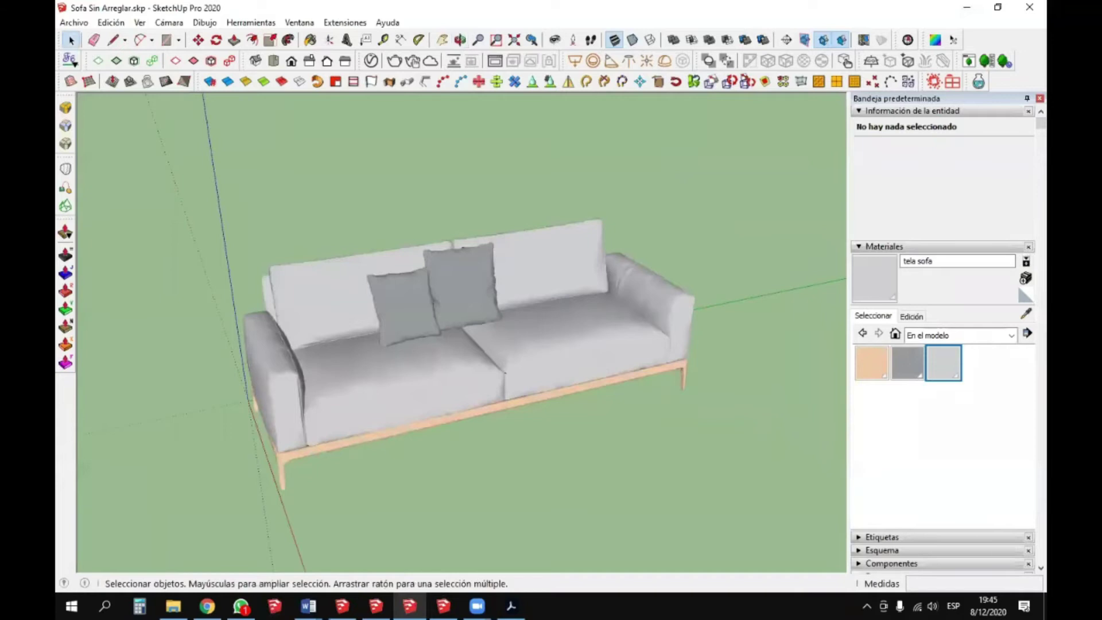
{"action": "mouse_move", "coordinate": [443, 605]}
{"action": "left_click", "coordinate": [997, 8]}
{"action": "left_click", "coordinate": [443, 605]}
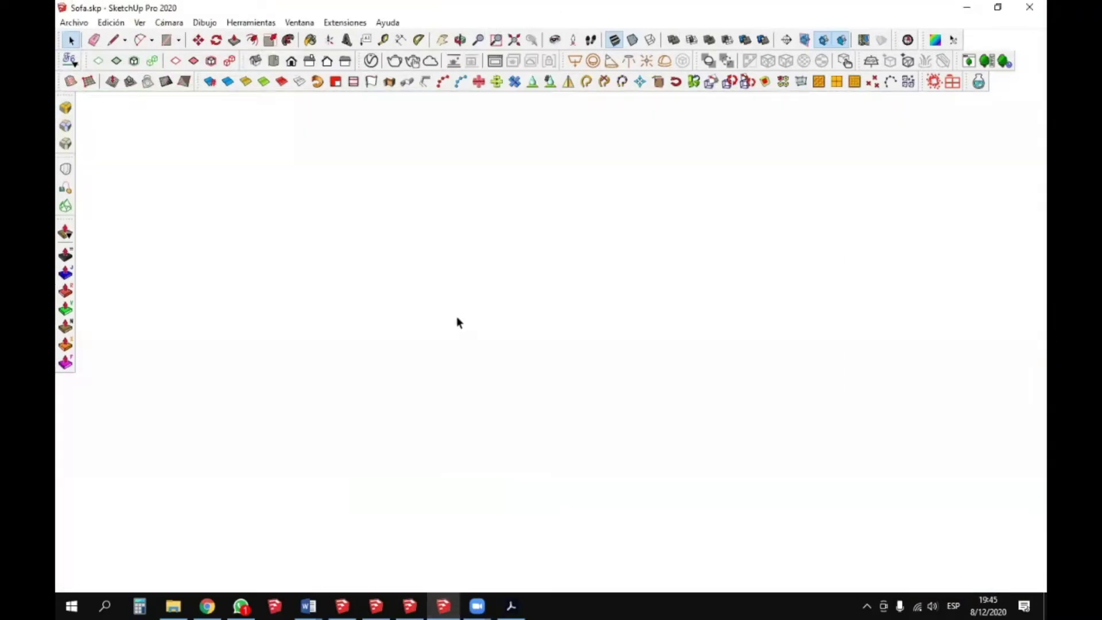
{"action": "key", "text": "super+Right"}
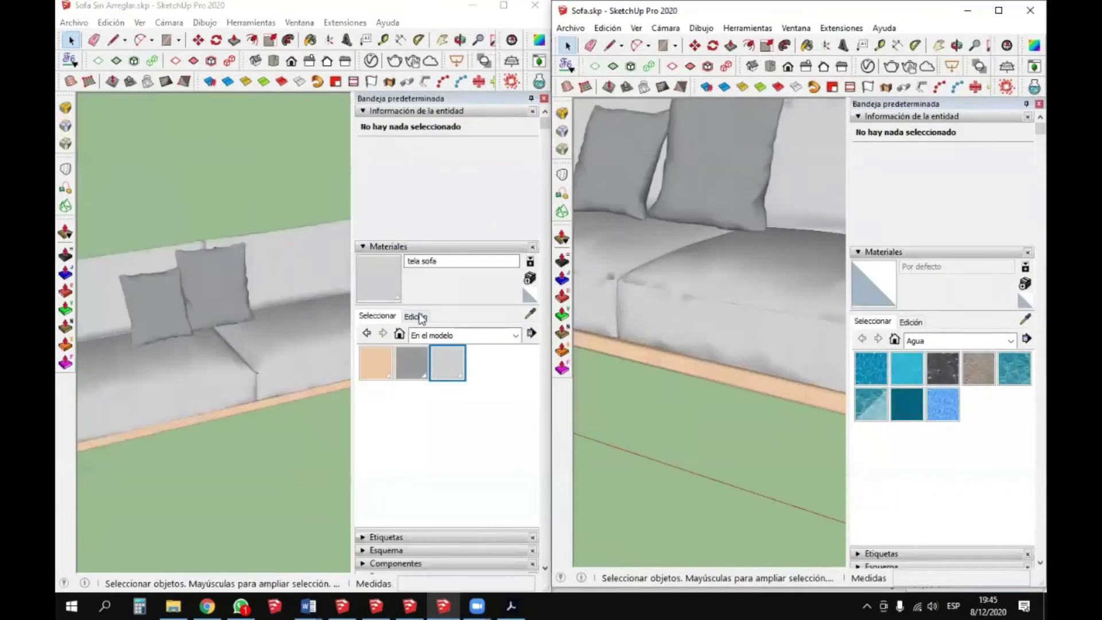
{"action": "left_click", "coordinate": [543, 99]}
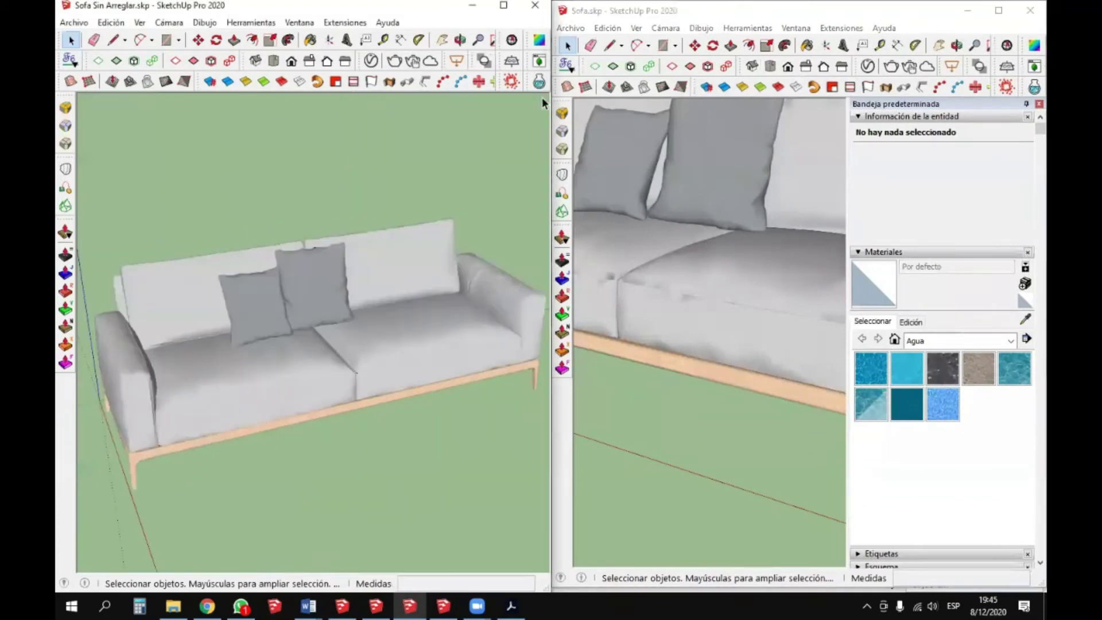
{"action": "left_click", "coordinate": [1026, 106]}
- Frame the complete sofa from the front in both models and compare their shape and surface detail
{"action": "middle_click_drag", "start_coordinate": [367, 356], "coordinate": [301, 319]}
{"action": "scroll", "coordinate": [713, 297], "scroll_direction": "down", "scroll_amount": 5}
{"action": "middle_click_drag", "start_coordinate": [704, 280], "coordinate": [786, 302]}
{"action": "scroll", "coordinate": [863, 311], "scroll_direction": "down", "scroll_amount": 3}
{"action": "scroll", "coordinate": [756, 298], "scroll_direction": "up", "scroll_amount": 3}
{"action": "scroll", "coordinate": [676, 338], "scroll_direction": "down", "scroll_amount": 2}
{"action": "middle_click_drag", "start_coordinate": [676, 339], "coordinate": [880, 274]}
{"action": "scroll", "coordinate": [755, 318], "scroll_direction": "up", "scroll_amount": 3}
{"action": "mouse_move", "coordinate": [755, 318]}
{"action": "middle_mouse_down"}
{"action": "mouse_move", "coordinate": [808, 283]}
{"action": "mouse_move", "coordinate": [711, 305]}
{"action": "mouse_move", "coordinate": [641, 339]}
{"action": "middle_mouse_up"}
{"action": "scroll", "coordinate": [395, 328], "scroll_direction": "down", "scroll_amount": 3}
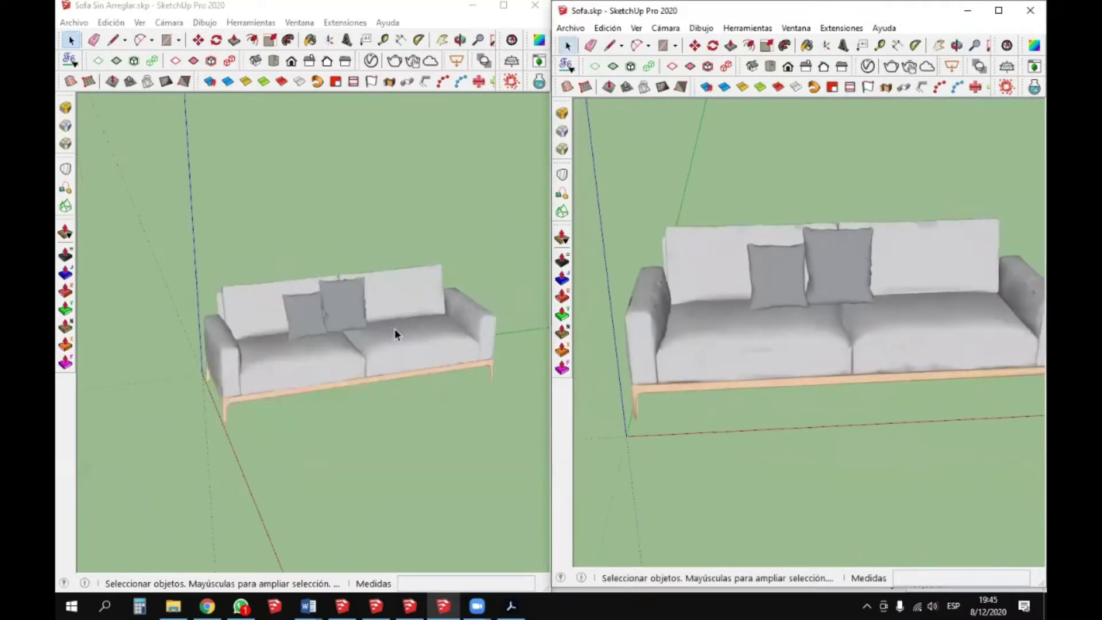
{"action": "middle_click_drag", "start_coordinate": [395, 328], "coordinate": [338, 330]}
{"action": "scroll", "coordinate": [726, 333], "scroll_direction": "down", "scroll_amount": 2}
{"action": "middle_click_drag", "start_coordinate": [831, 319], "coordinate": [688, 330]}
{"action": "mouse_move", "coordinate": [829, 310]}
{"action": "middle_mouse_down"}
{"action": "mouse_move", "coordinate": [644, 293]}
{"action": "mouse_move", "coordinate": [583, 302]}
{"action": "mouse_move", "coordinate": [560, 352]}
{"action": "mouse_move", "coordinate": [669, 369]}
{"action": "mouse_move", "coordinate": [921, 315]}
{"action": "middle_mouse_up"}
- Show the Proxys folder in File Explorer below the two sofas and compare the file sizes of both models
{"action": "left_click", "coordinate": [172, 606]}
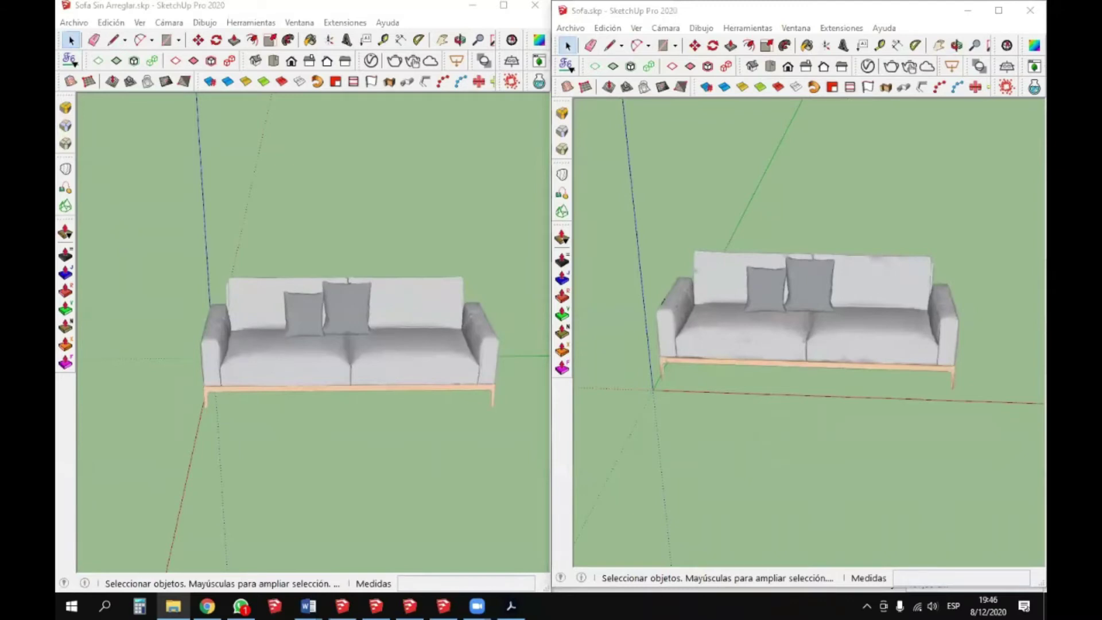
{"action": "key", "text": "alt+Tab"}
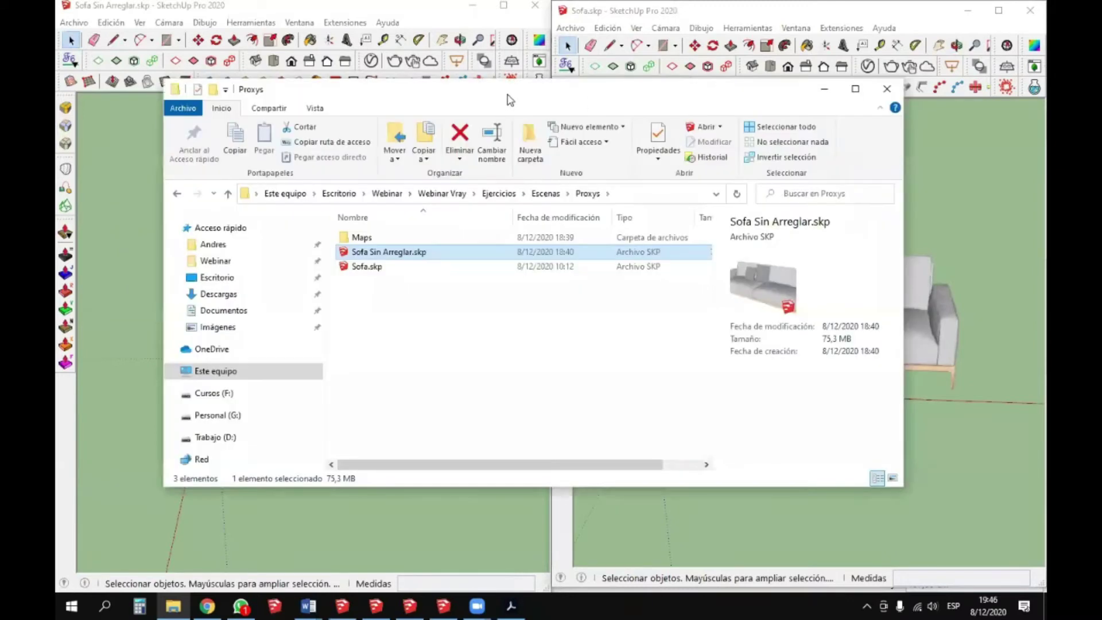
{"action": "left_click_drag", "start_coordinate": [511, 102], "coordinate": [532, 188]}
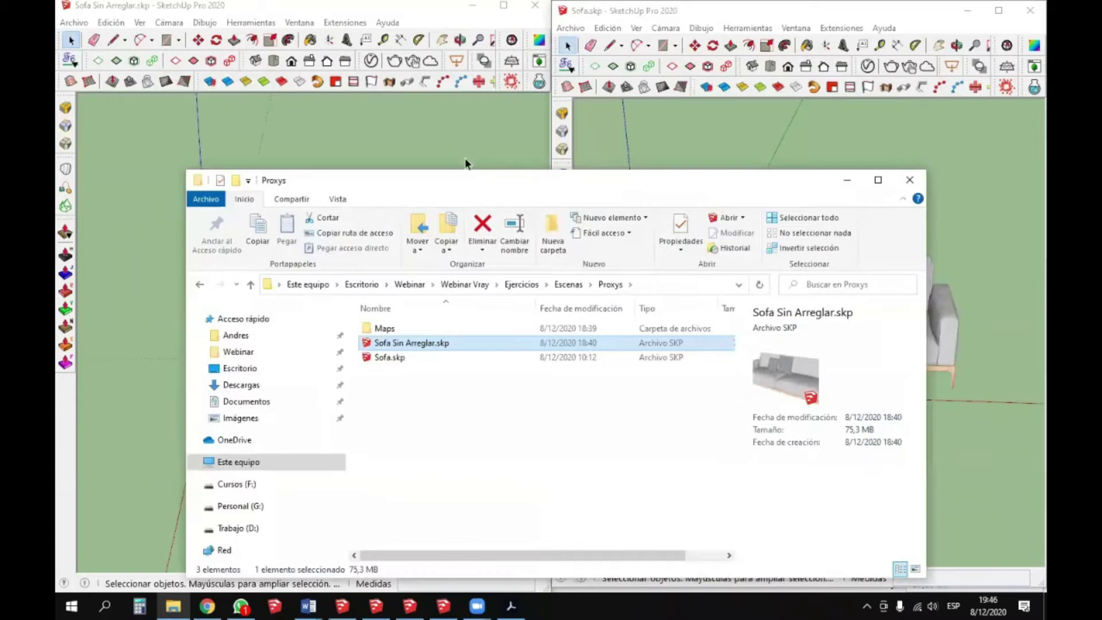
{"action": "left_click_drag", "start_coordinate": [463, 173], "coordinate": [461, 242]}
{"action": "scroll", "coordinate": [341, 169], "scroll_direction": "down", "scroll_amount": 5}
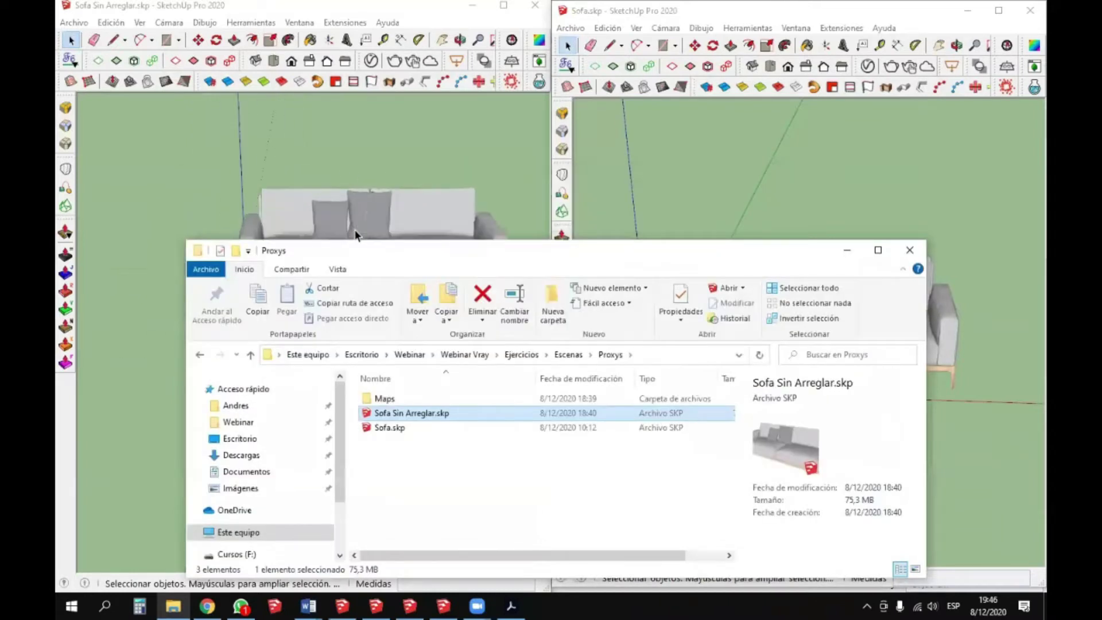
{"action": "scroll", "coordinate": [376, 187], "scroll_direction": "up", "scroll_amount": 3}
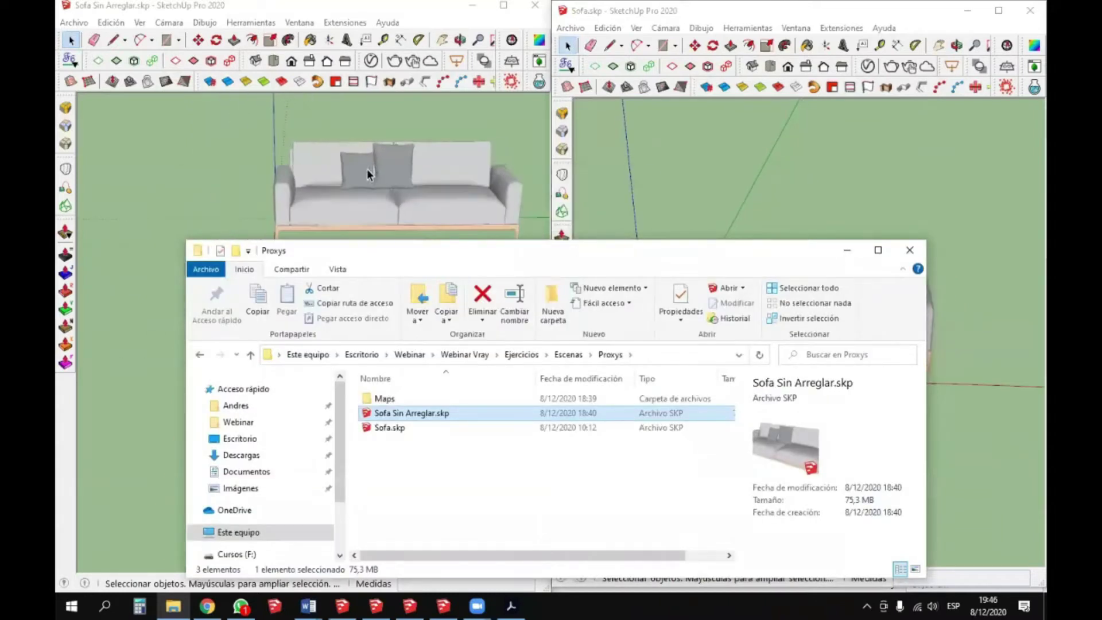
{"action": "scroll", "coordinate": [639, 167], "scroll_direction": "down", "scroll_amount": 5}
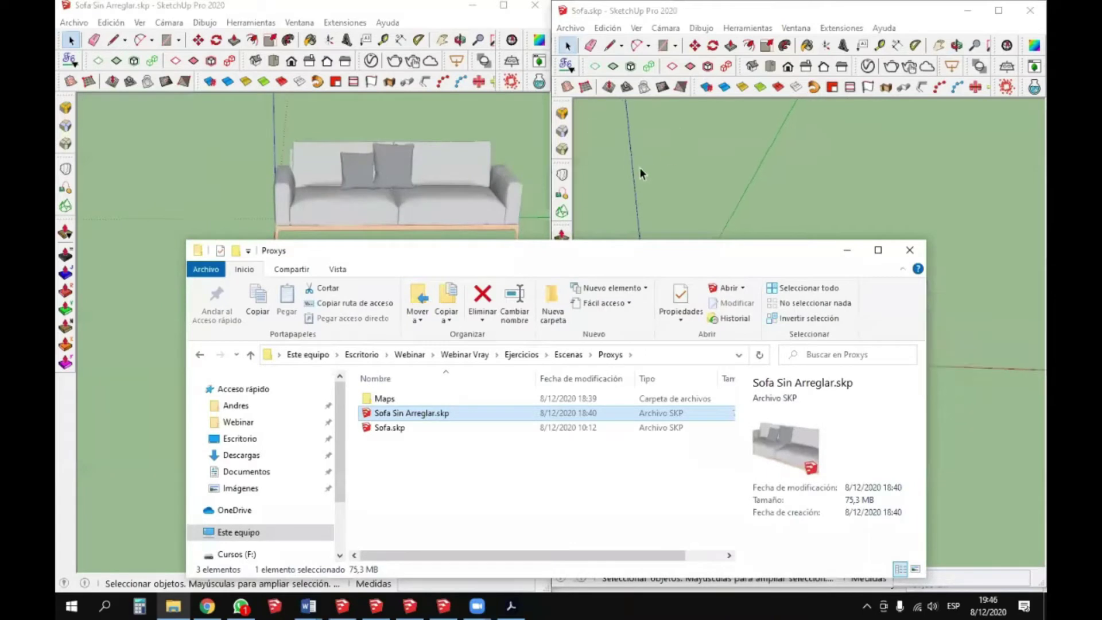
{"action": "scroll", "coordinate": [834, 151], "scroll_direction": "up", "scroll_amount": 4}
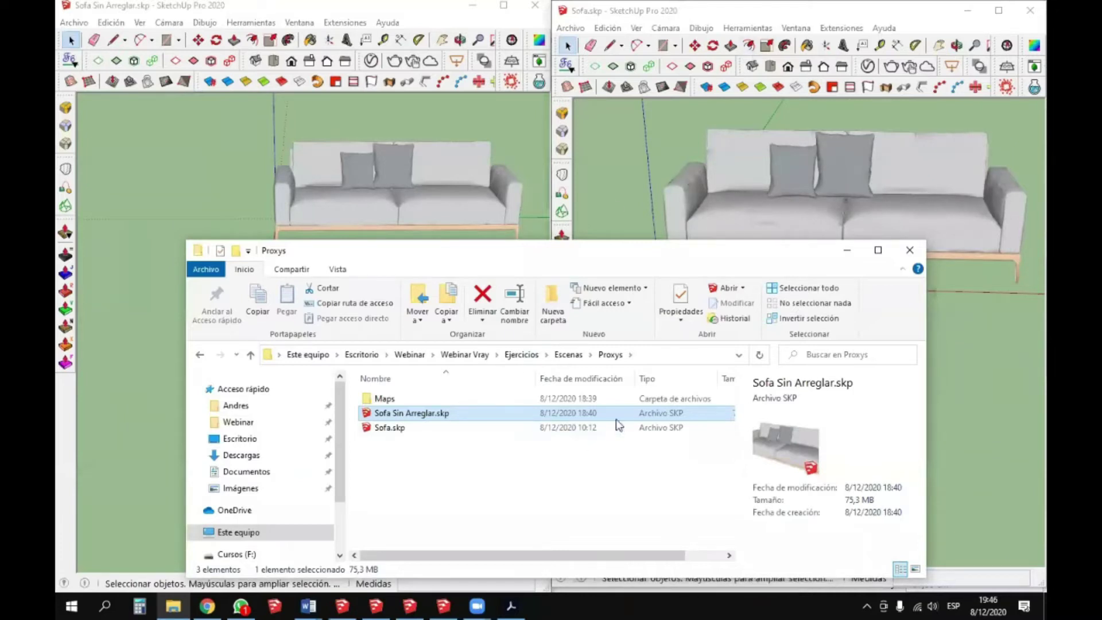
{"action": "left_click_drag", "start_coordinate": [637, 556], "coordinate": [646, 561]}
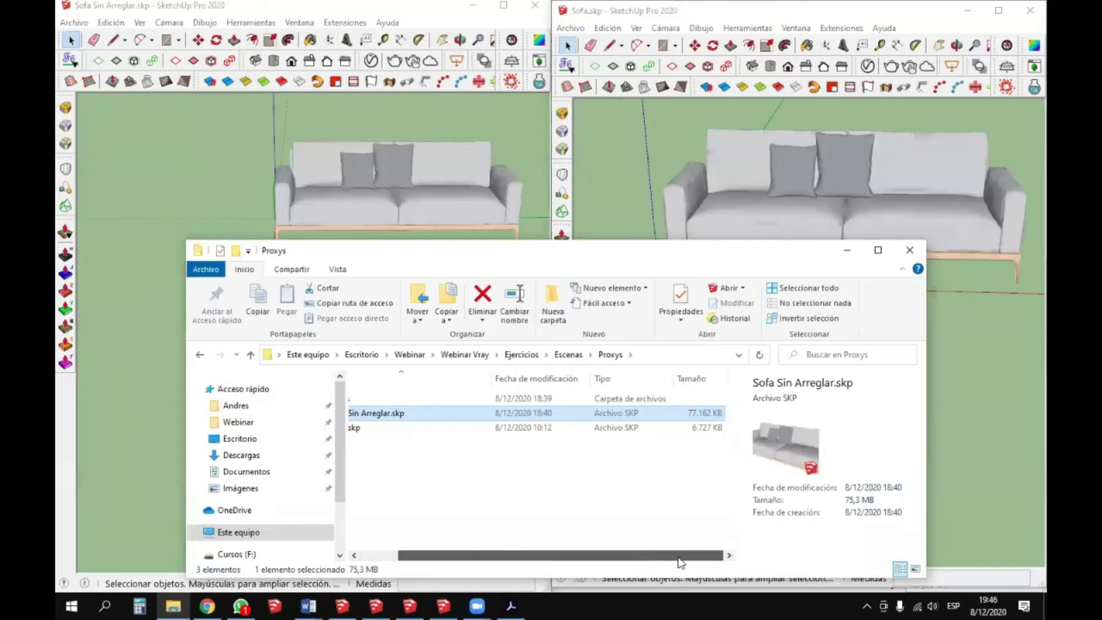
- Open a seat cushion in Sofa Sin Arreglar.skp for editing and select all its geometry to examine the mesh
{"action": "left_click", "coordinate": [317, 196]}
{"action": "scroll", "coordinate": [317, 189], "scroll_direction": "up", "scroll_amount": 8}
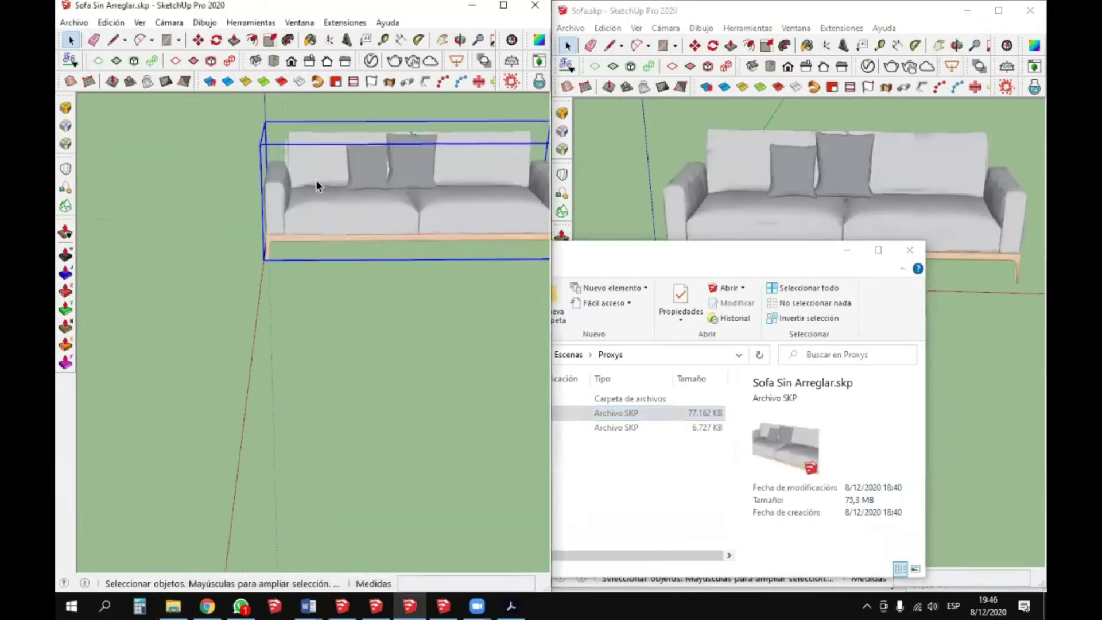
{"action": "double_click", "coordinate": [313, 209]}
{"action": "left_click", "coordinate": [313, 209]}
{"action": "triple_click", "coordinate": [313, 209]}
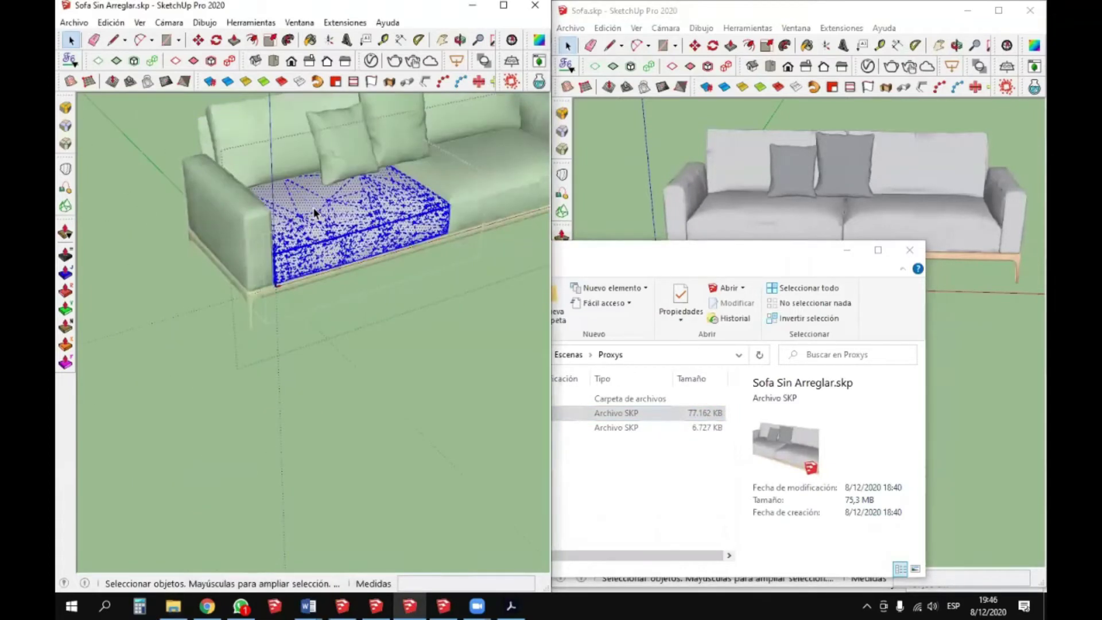
{"action": "scroll", "coordinate": [367, 228], "scroll_direction": "up", "scroll_amount": 3}
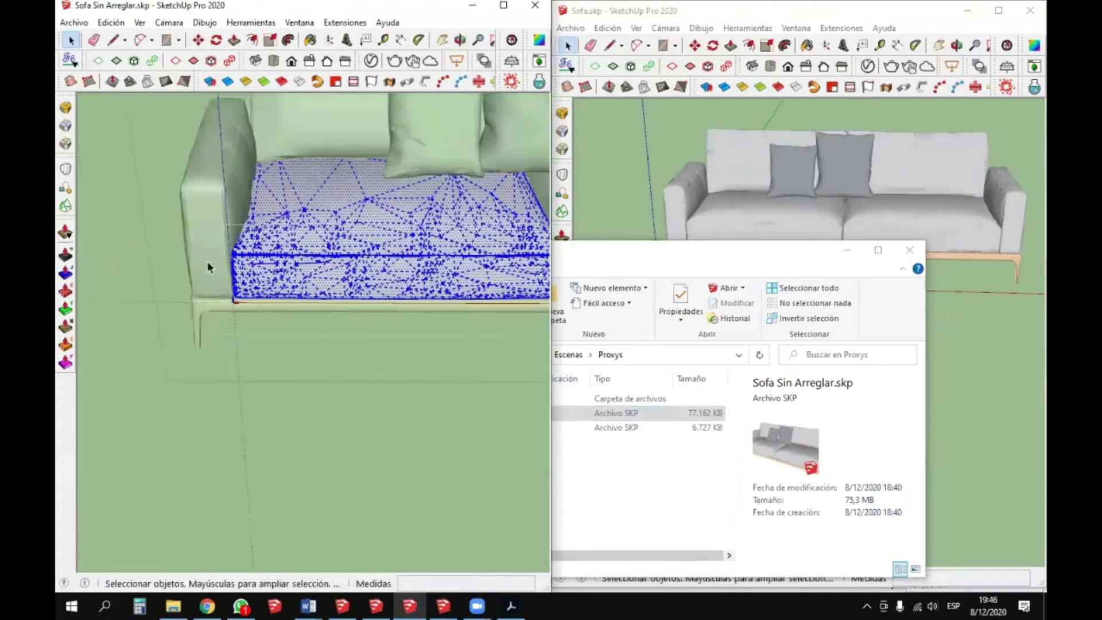
{"action": "scroll", "coordinate": [207, 260], "scroll_direction": "down", "scroll_amount": 5}
{"action": "scroll", "coordinate": [218, 210], "scroll_direction": "up", "scroll_amount": 3}
{"action": "scroll", "coordinate": [217, 210], "scroll_direction": "down", "scroll_amount": 5}
- Leave the seat cushion and select all geometry inside the smaller throw pillow to examine its mesh
{"action": "mouse_move", "coordinate": [394, 189]}
{"action": "middle_mouse_down"}
{"action": "mouse_move", "coordinate": [243, 263]}
{"action": "mouse_move", "coordinate": [208, 317]}
{"action": "mouse_move", "coordinate": [157, 170]}
{"action": "mouse_move", "coordinate": [405, 256]}
{"action": "mouse_move", "coordinate": [315, 272]}
{"action": "mouse_move", "coordinate": [262, 257]}
{"action": "mouse_move", "coordinate": [298, 253]}
{"action": "middle_mouse_up"}
{"action": "triple_click", "coordinate": [216, 267]}
{"action": "scroll", "coordinate": [213, 270], "scroll_direction": "up", "scroll_amount": 3}
{"action": "left_click", "coordinate": [157, 170]}
{"action": "left_click", "coordinate": [297, 252]}
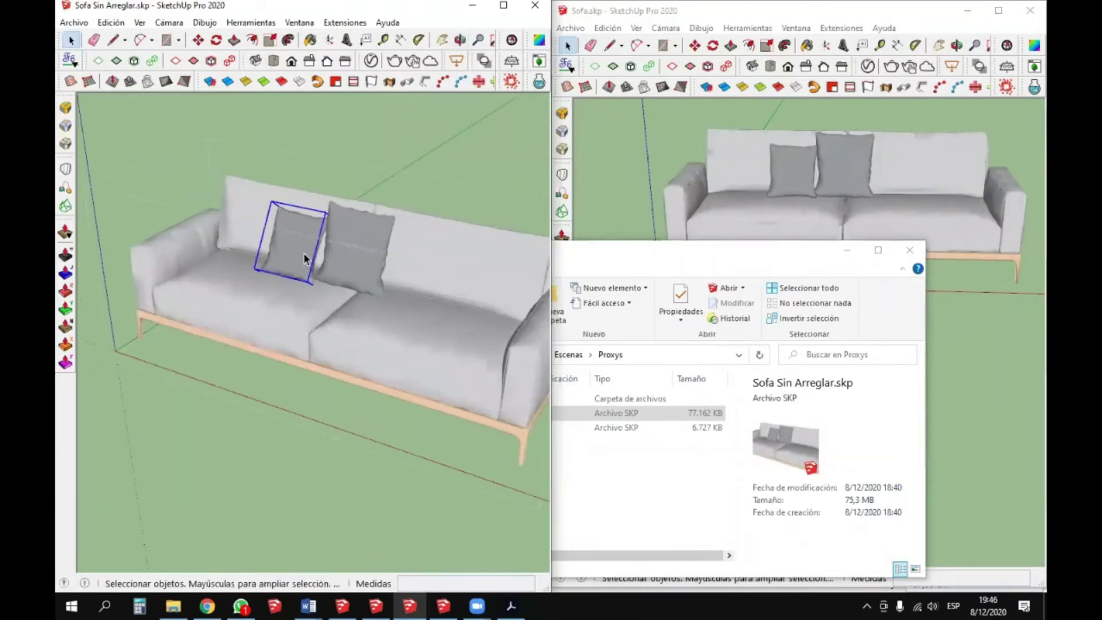
{"action": "scroll", "coordinate": [275, 241], "scroll_direction": "up", "scroll_amount": 3}
{"action": "triple_click", "coordinate": [253, 233]}
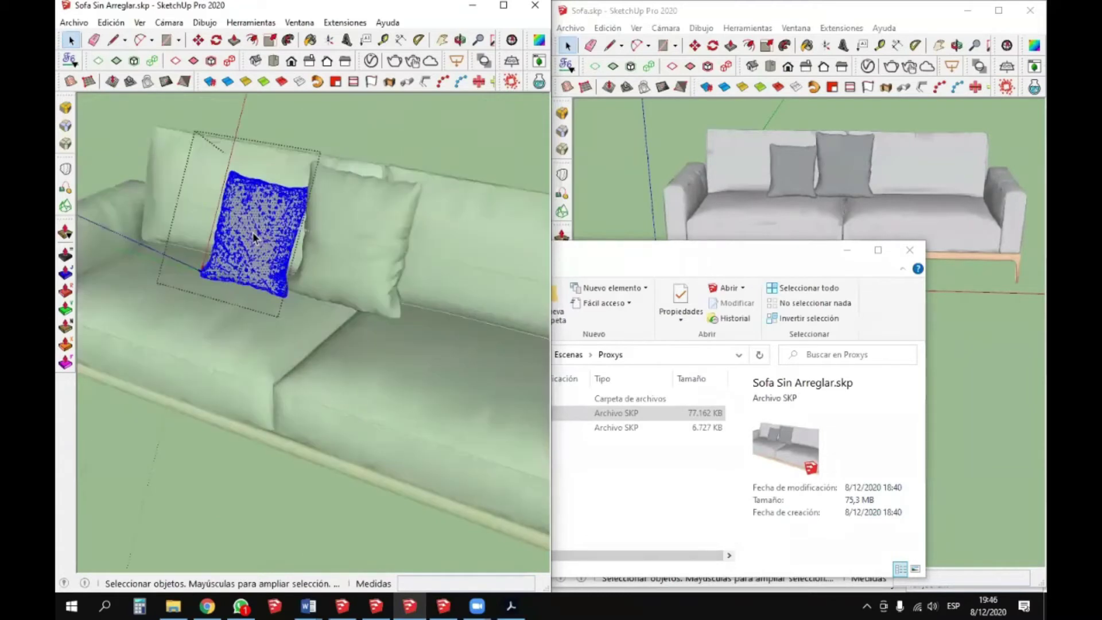
- Close the cushion's group and move the whole sofa about 64 cm away from the origin
{"action": "left_click", "coordinate": [330, 135]}
{"action": "scroll", "coordinate": [214, 229], "scroll_direction": "down", "scroll_amount": 5}
{"action": "middle_click_drag", "start_coordinate": [181, 272], "coordinate": [394, 282]}
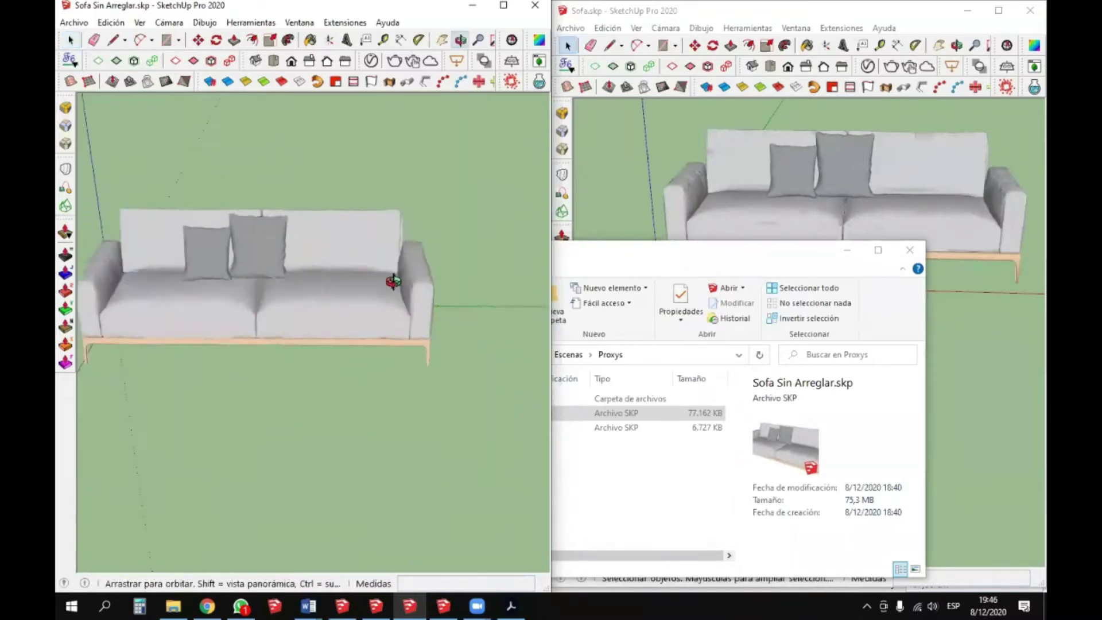
{"action": "mouse_move", "coordinate": [479, 276]}
{"action": "middle_mouse_down"}
{"action": "mouse_move", "coordinate": [290, 293]}
{"action": "mouse_move", "coordinate": [208, 357]}
{"action": "middle_mouse_up"}
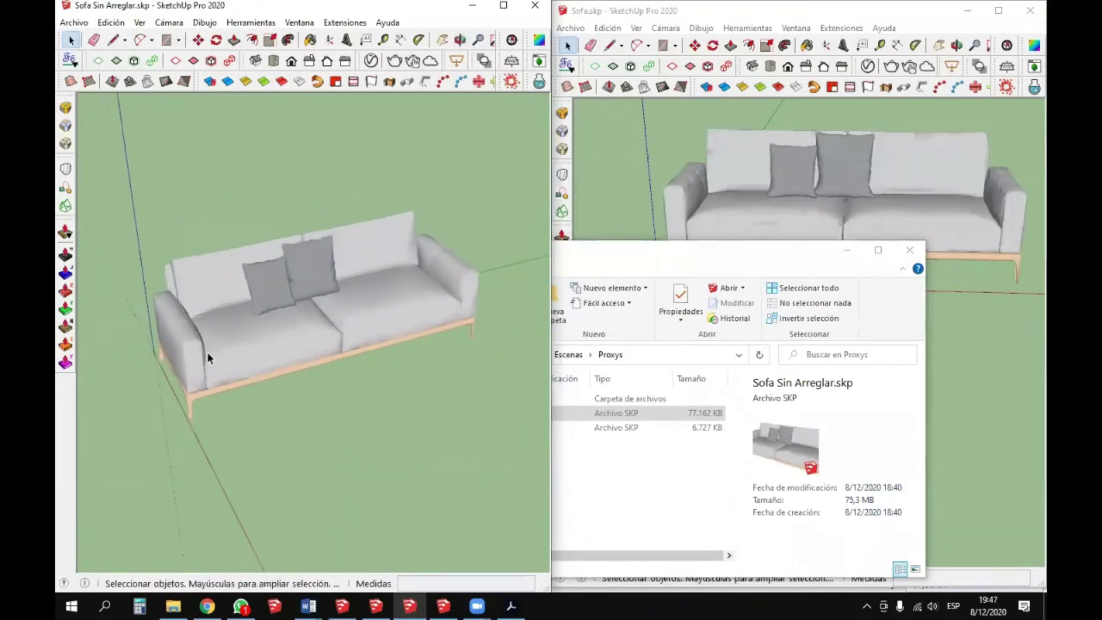
{"action": "scroll", "coordinate": [207, 353], "scroll_direction": "down", "scroll_amount": 2}
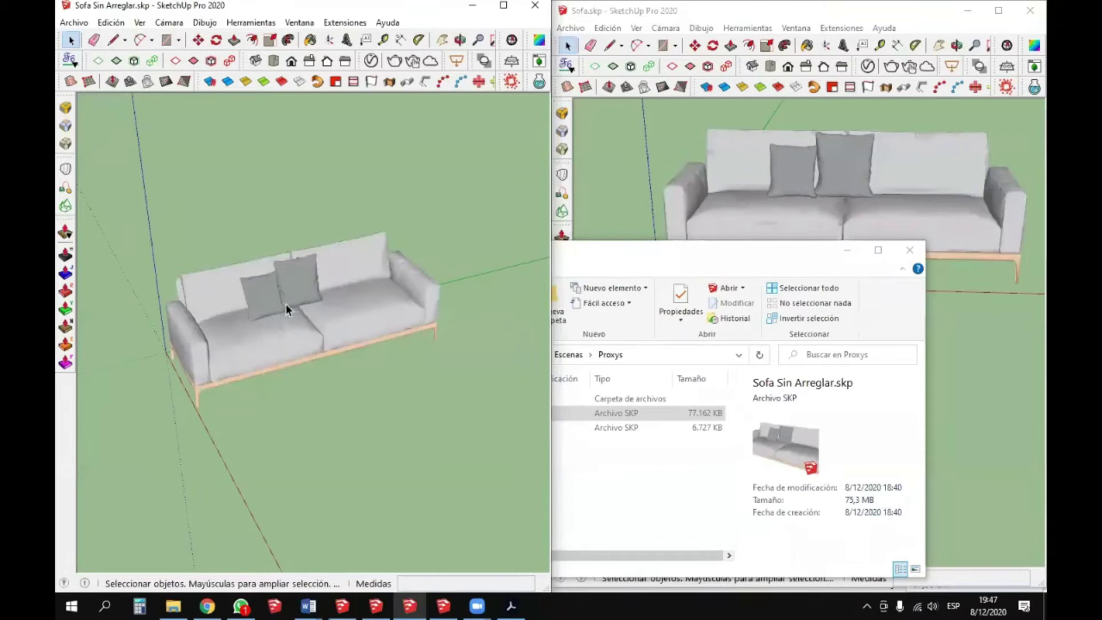
{"action": "middle_click_drag", "start_coordinate": [284, 321], "coordinate": [311, 326]}
{"action": "scroll", "coordinate": [294, 339], "scroll_direction": "down", "scroll_amount": 2}
{"action": "scroll", "coordinate": [239, 339], "scroll_direction": "up", "scroll_amount": 4}
{"action": "left_click", "coordinate": [241, 344]}
{"action": "key", "text": "m"}
{"action": "left_click", "coordinate": [197, 401]}
{"action": "left_click", "coordinate": [301, 408]}
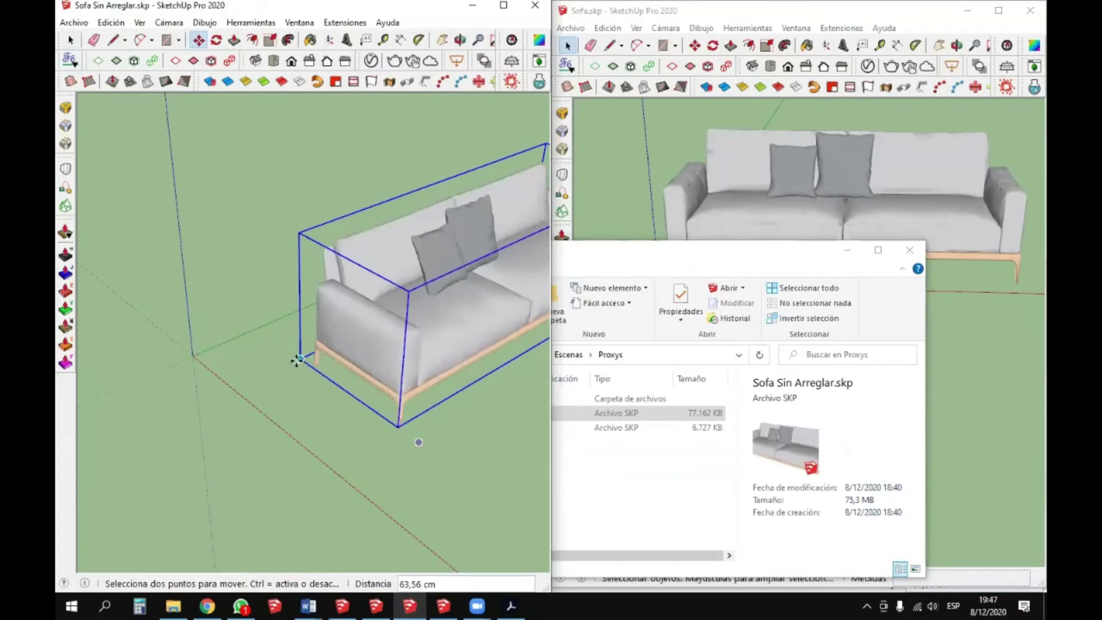
- Open the nearest armrest down to its mesh, examine the triangle density and edge length between neighbouring vertices, and leave the group
{"action": "key", "text": "space"}
{"action": "double_click", "coordinate": [359, 334]}
{"action": "double_click", "coordinate": [359, 334]}
{"action": "triple_click", "coordinate": [359, 334]}
{"action": "scroll", "coordinate": [361, 333], "scroll_direction": "up", "scroll_amount": 5}
{"action": "scroll", "coordinate": [360, 332], "scroll_direction": "up", "scroll_amount": 4}
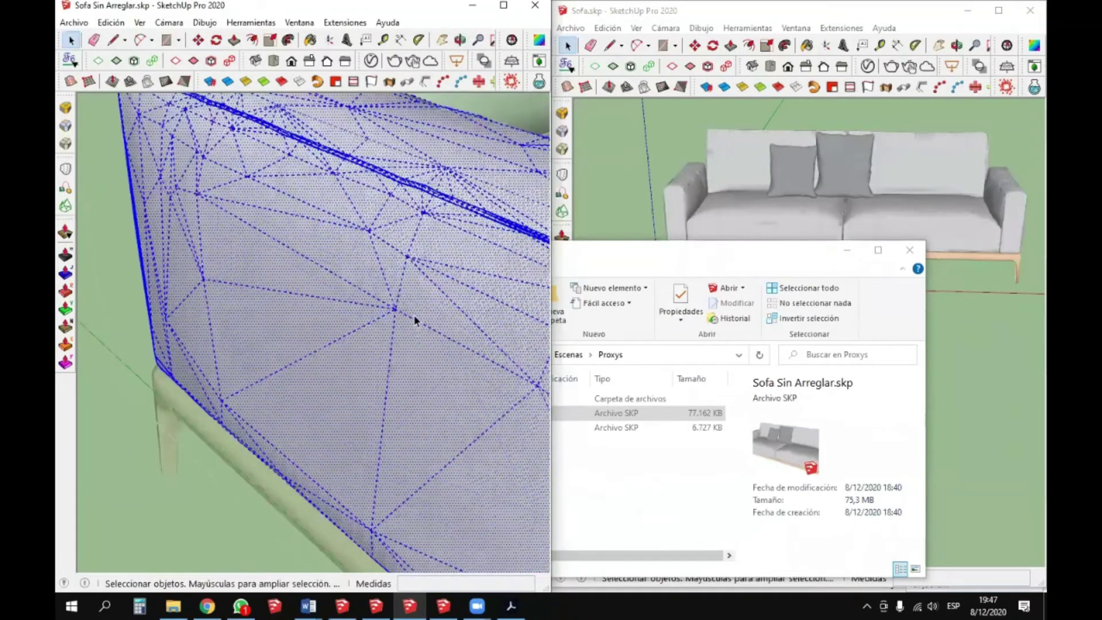
{"action": "key", "text": "l"}
{"action": "left_click", "coordinate": [394, 308]}
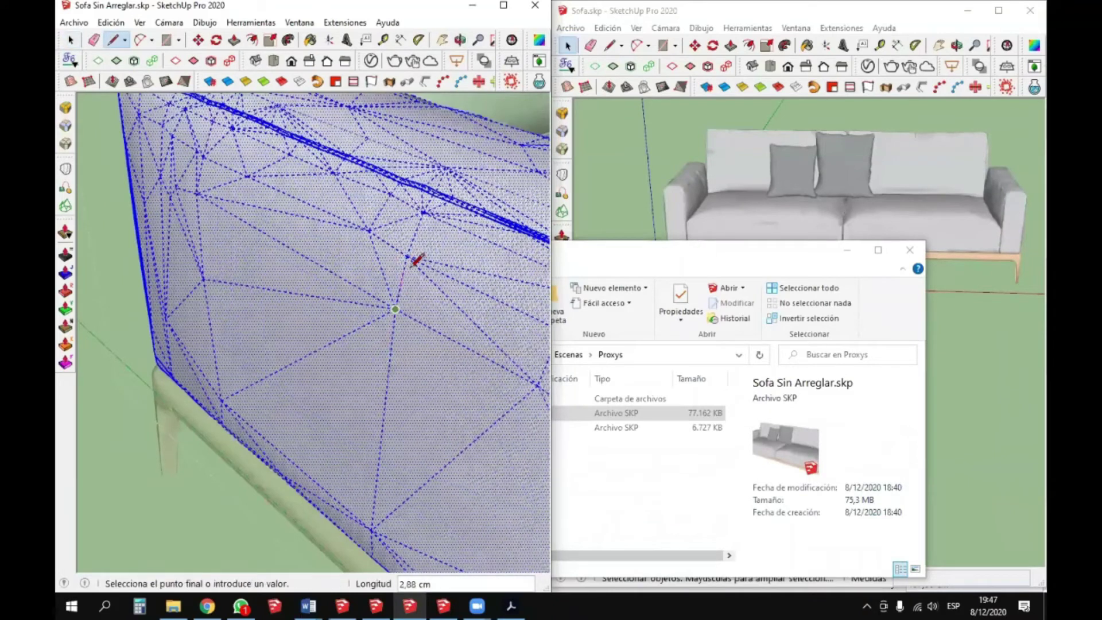
{"action": "scroll", "coordinate": [417, 275], "scroll_direction": "up", "scroll_amount": 2}
{"action": "key", "text": "Escape"}
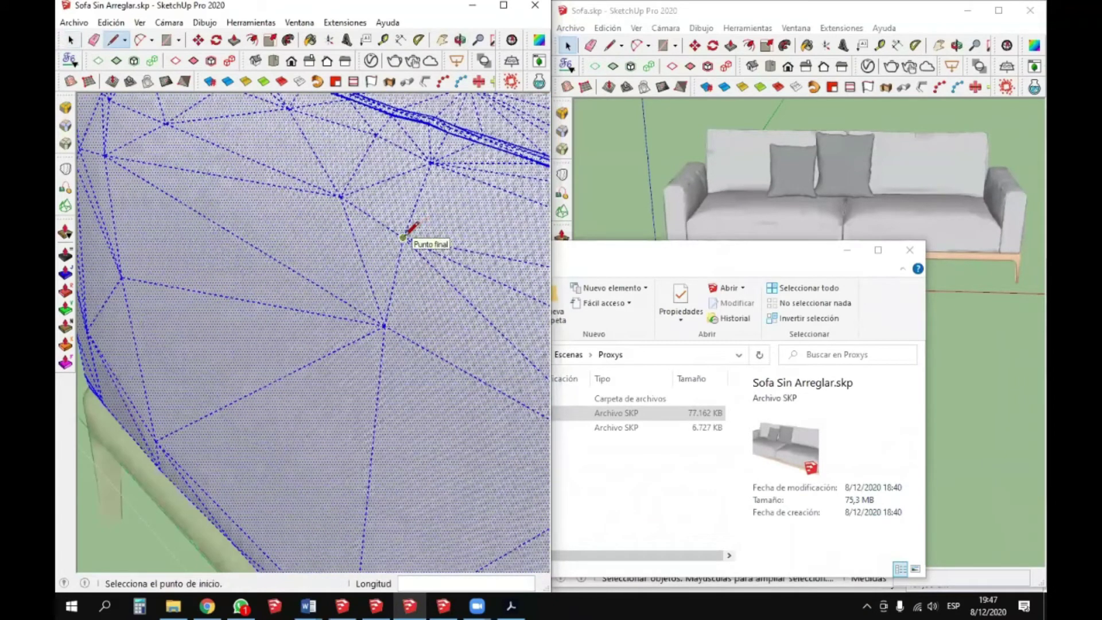
{"action": "scroll", "coordinate": [407, 187], "scroll_direction": "down", "scroll_amount": 8}
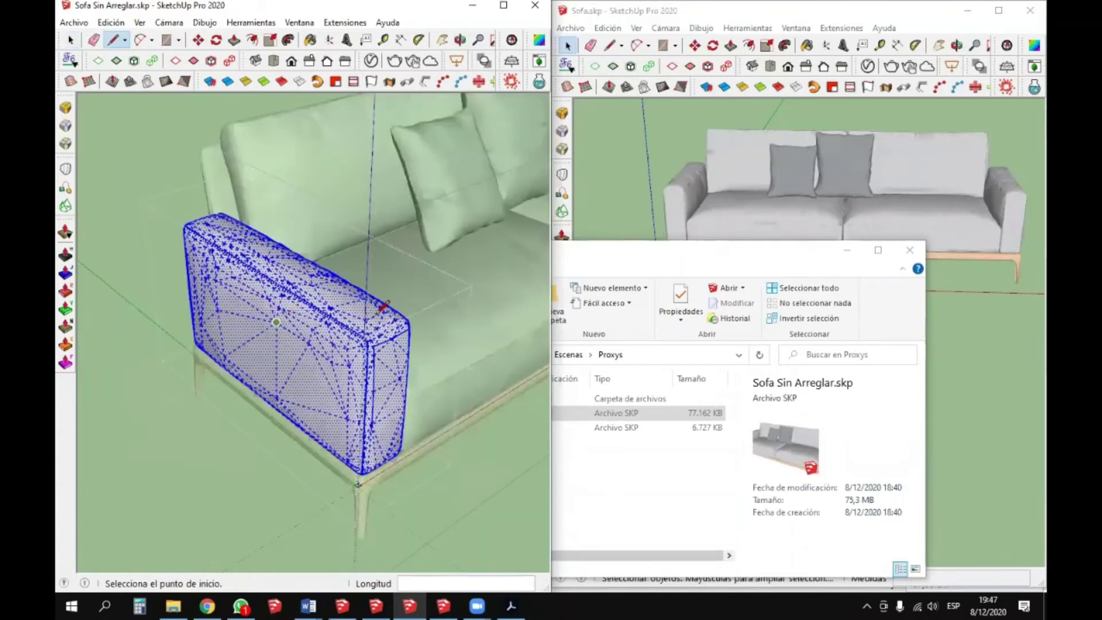
{"action": "key", "text": "space"}
{"action": "left_click", "coordinate": [201, 347]}
- Move the sofa back so the base corner of its bounding box sits on the origin
{"action": "left_click", "coordinate": [387, 315]}
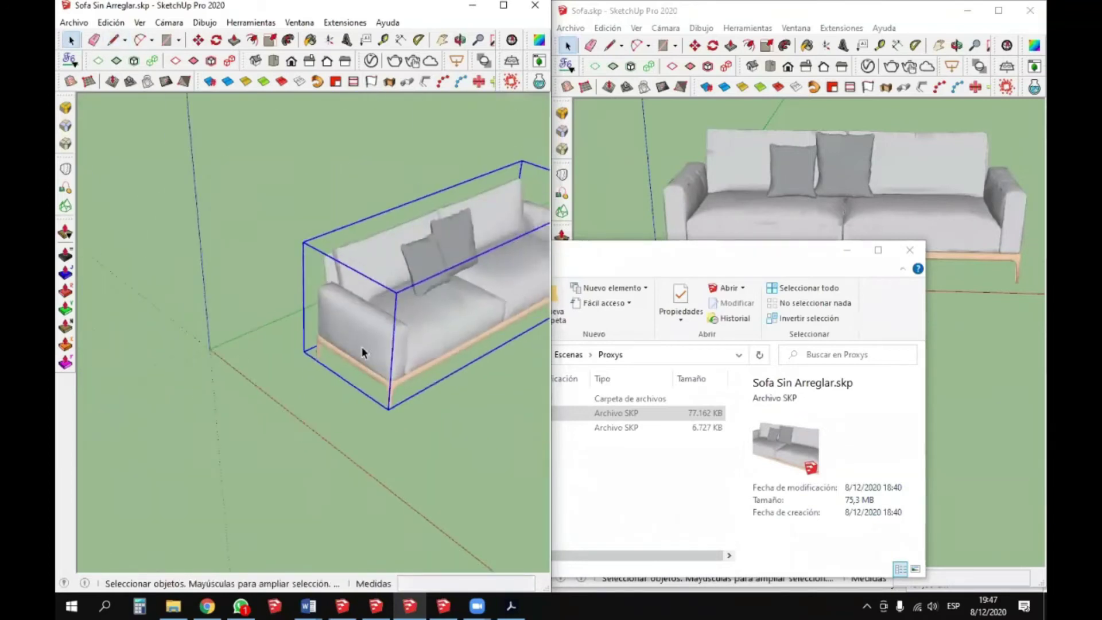
{"action": "key", "text": "m"}
{"action": "scroll", "coordinate": [362, 347], "scroll_direction": "up", "scroll_amount": 2}
{"action": "left_click", "coordinate": [285, 345]}
{"action": "scroll", "coordinate": [261, 343], "scroll_direction": "down", "scroll_amount": 3}
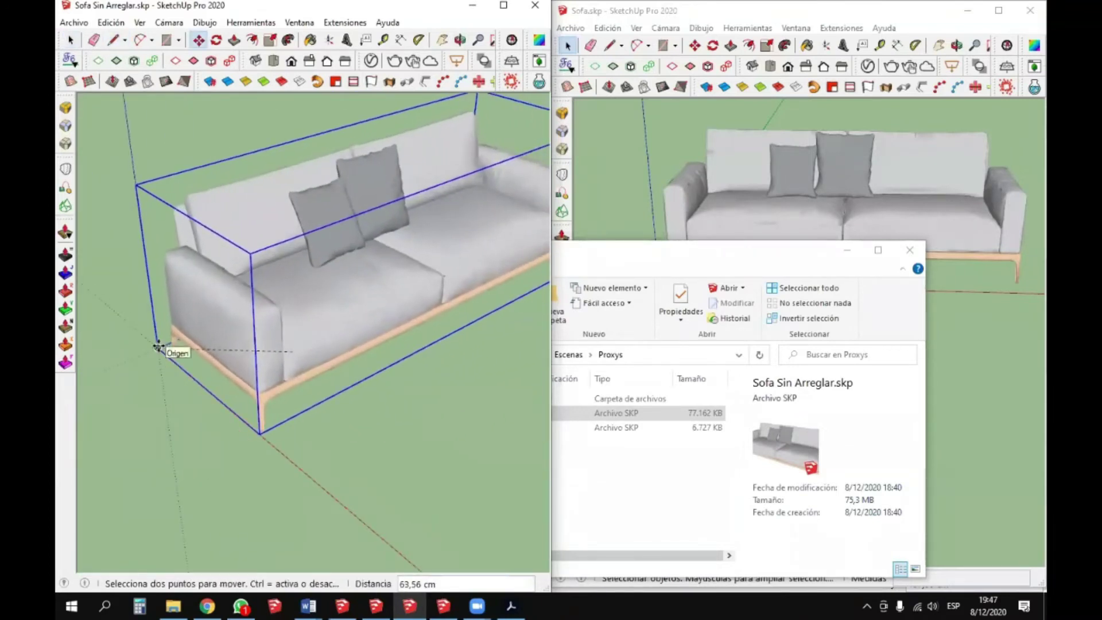
{"action": "left_click", "coordinate": [164, 346]}
{"action": "key", "text": "space"}
{"action": "left_click", "coordinate": [161, 397]}
- Compare the sofas in Sofa Sin Arreglar.skp and Sofa.skp side by side from similar angles
{"action": "scroll", "coordinate": [274, 401], "scroll_direction": "up", "scroll_amount": 2}
{"action": "mouse_move", "coordinate": [274, 401]}
{"action": "middle_mouse_down"}
{"action": "mouse_move", "coordinate": [358, 346]}
{"action": "mouse_move", "coordinate": [157, 333]}
{"action": "middle_mouse_up"}
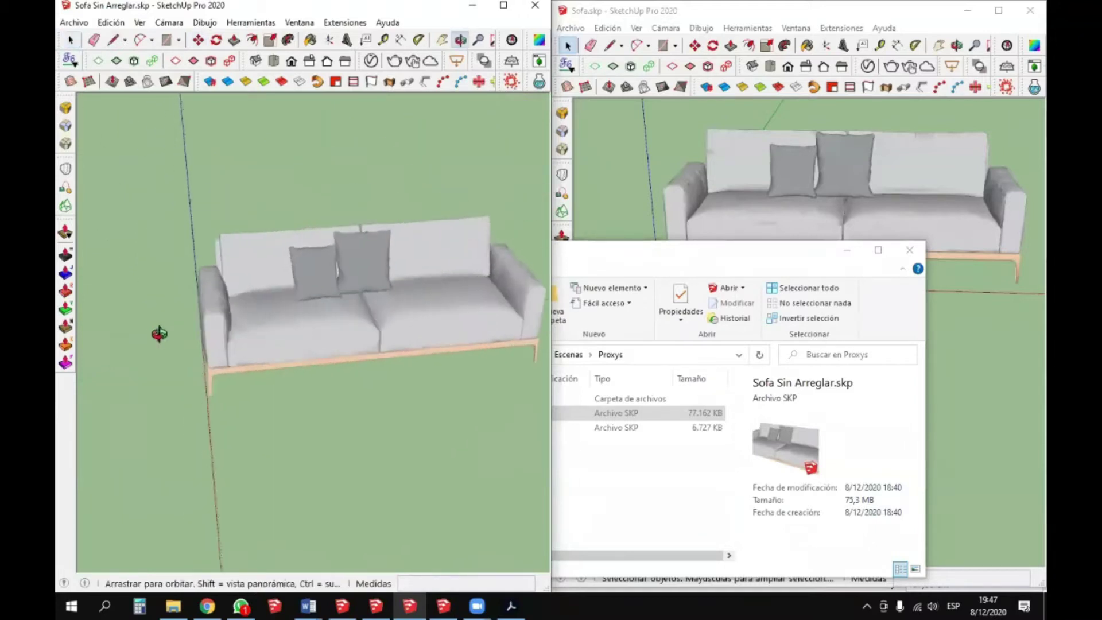
{"action": "scroll", "coordinate": [380, 331], "scroll_direction": "up", "scroll_amount": 2}
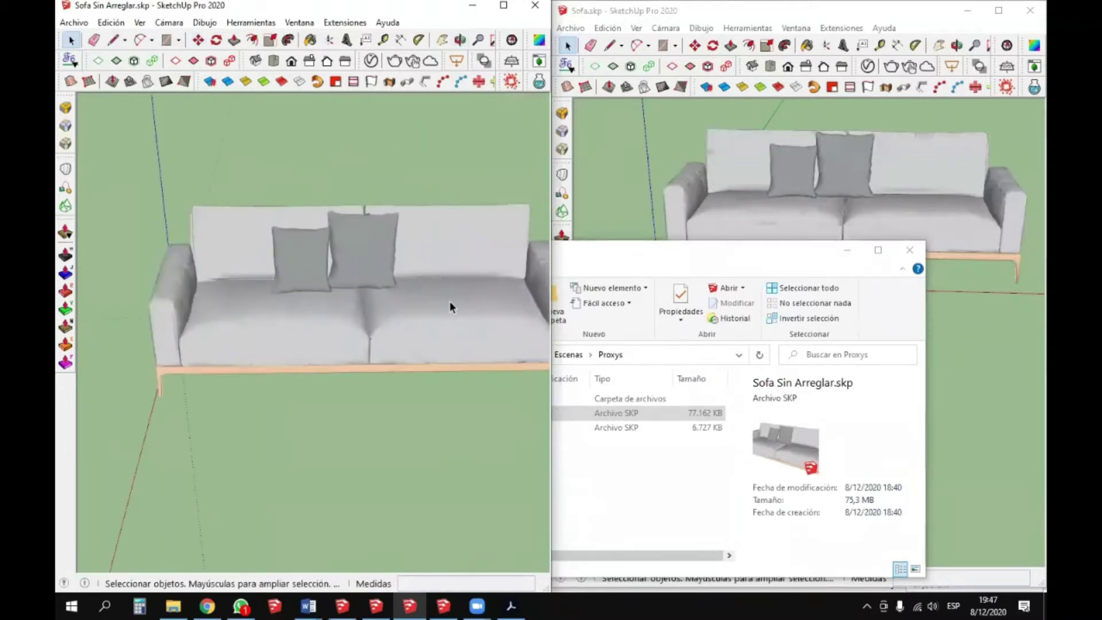
{"action": "scroll", "coordinate": [269, 290], "scroll_direction": "down", "scroll_amount": 2}
{"action": "middle_click_drag", "start_coordinate": [269, 290], "coordinate": [350, 287]}
{"action": "left_click", "coordinate": [695, 257]}
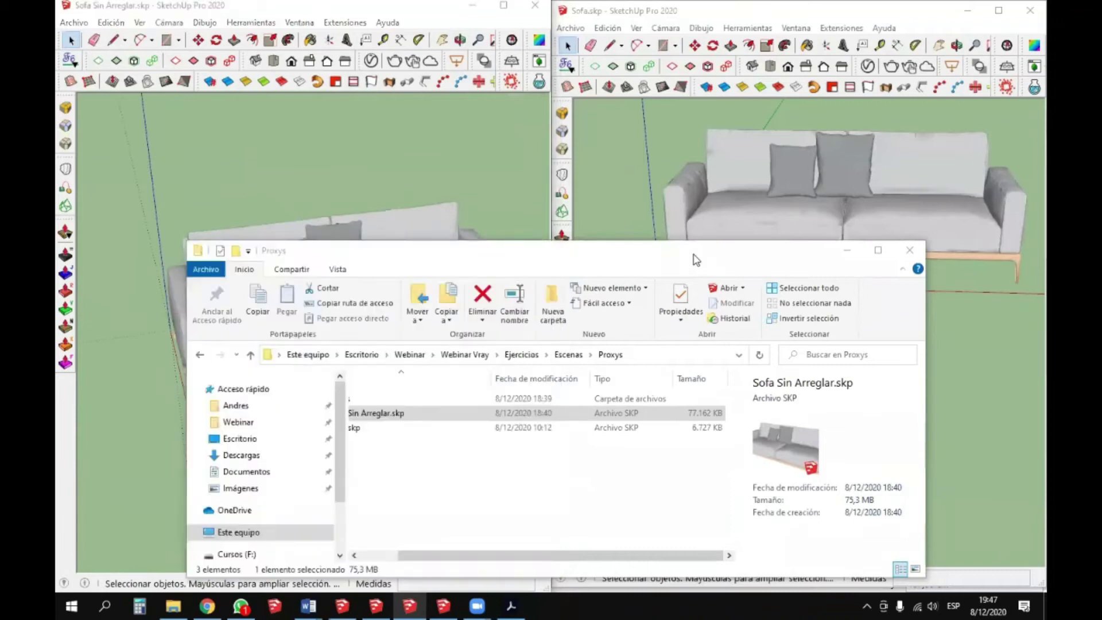
{"action": "left_click_drag", "start_coordinate": [696, 260], "coordinate": [674, 398]}
{"action": "scroll", "coordinate": [660, 241], "scroll_direction": "down", "scroll_amount": 3}
{"action": "middle_click_drag", "start_coordinate": [669, 226], "coordinate": [762, 263]}
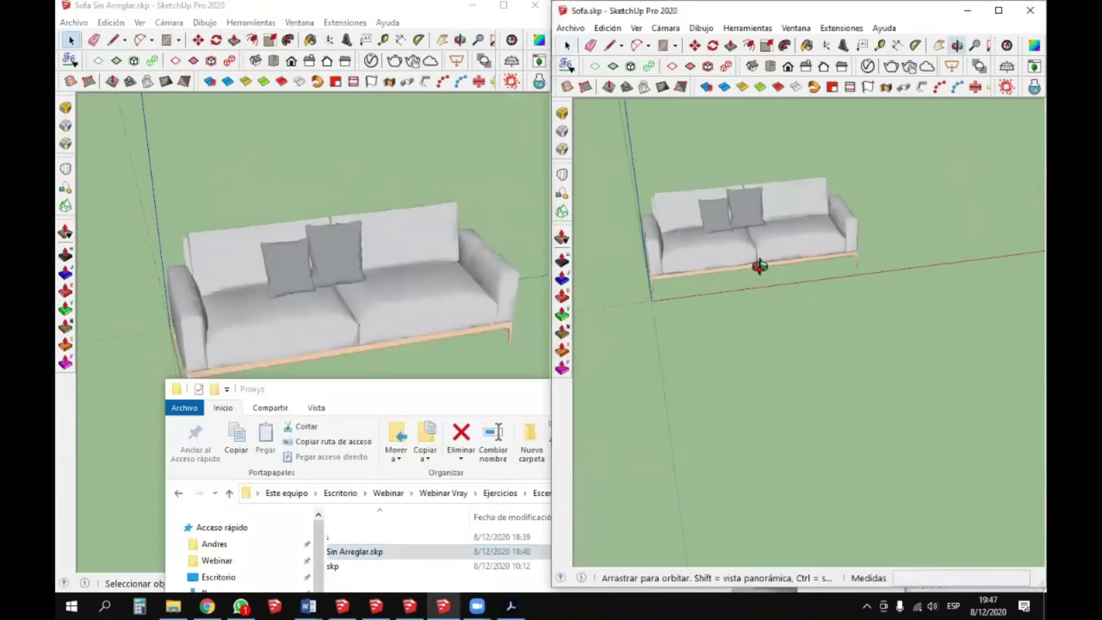
- Place the Tamaño column ahead of the modification date in the Proxys folder and compare the two sofa files' sizes
{"action": "left_click_drag", "start_coordinate": [493, 394], "coordinate": [528, 221]}
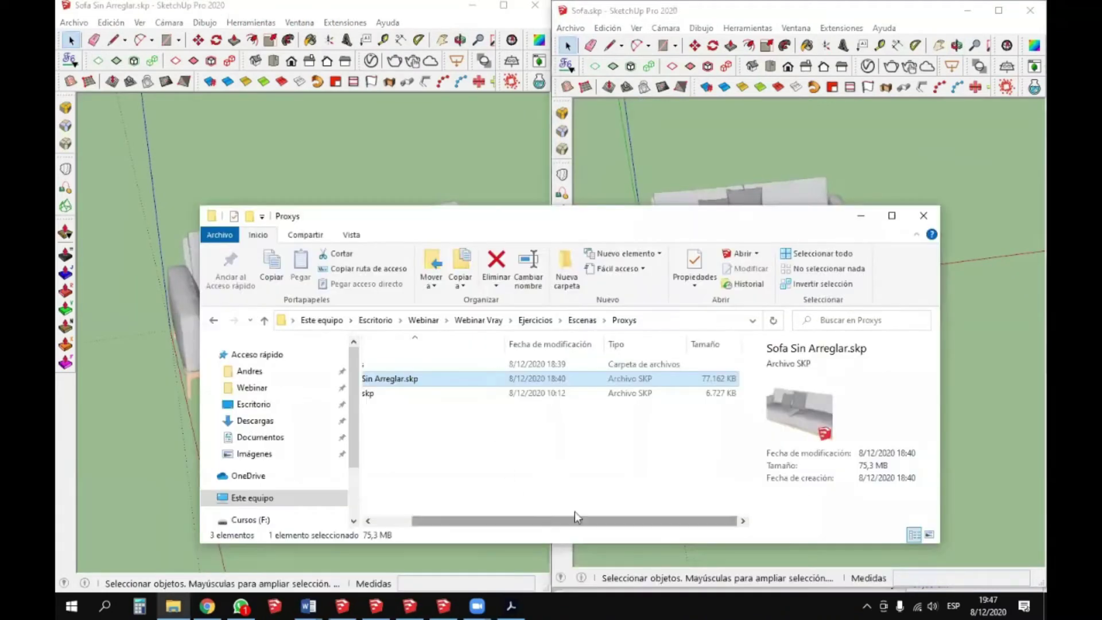
{"action": "left_click_drag", "start_coordinate": [705, 344], "coordinate": [523, 344]}
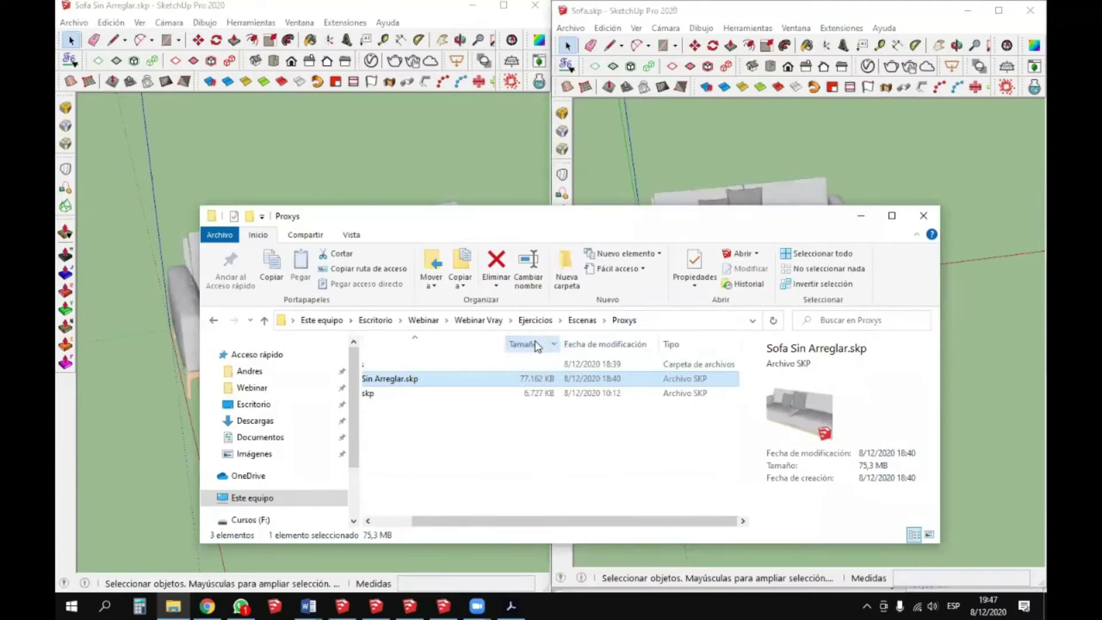
{"action": "left_click", "coordinate": [520, 394]}
{"action": "left_click_drag", "start_coordinate": [543, 521], "coordinate": [466, 521]}
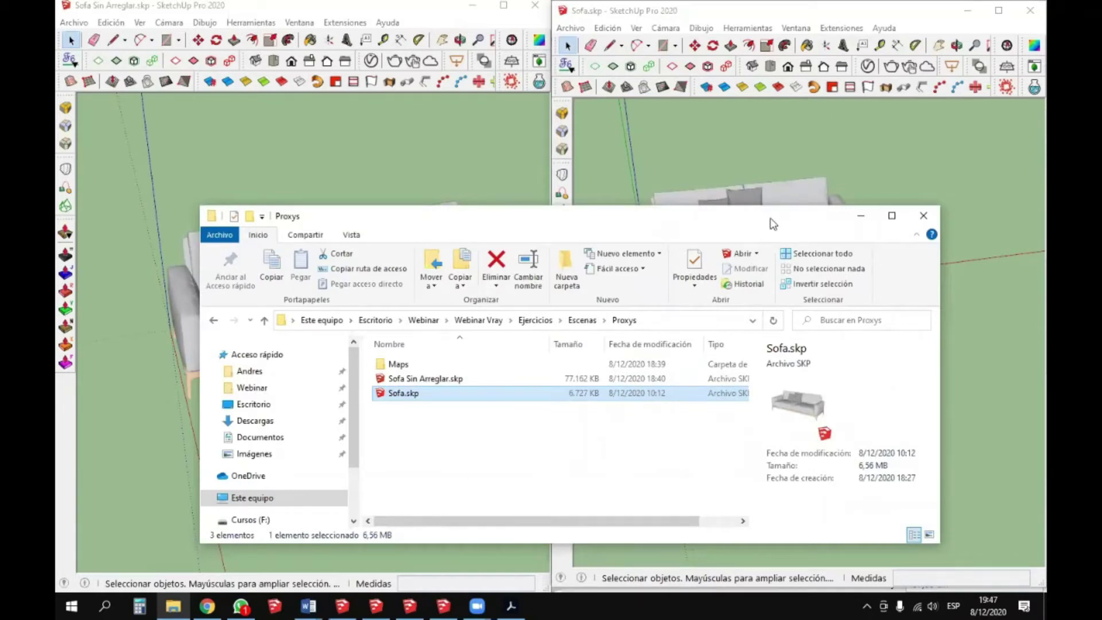
{"action": "left_click", "coordinate": [852, 220]}
- Close the Sofa Sin Arreglar.skp model
{"action": "scroll", "coordinate": [342, 359], "scroll_direction": "down", "scroll_amount": 3}
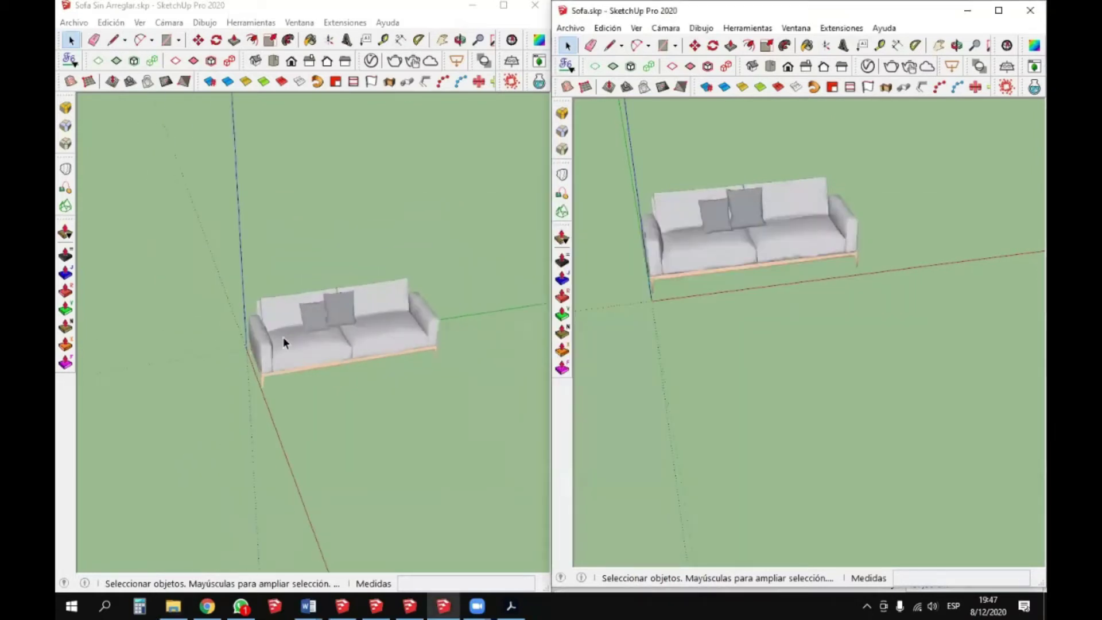
{"action": "left_click", "coordinate": [281, 339]}
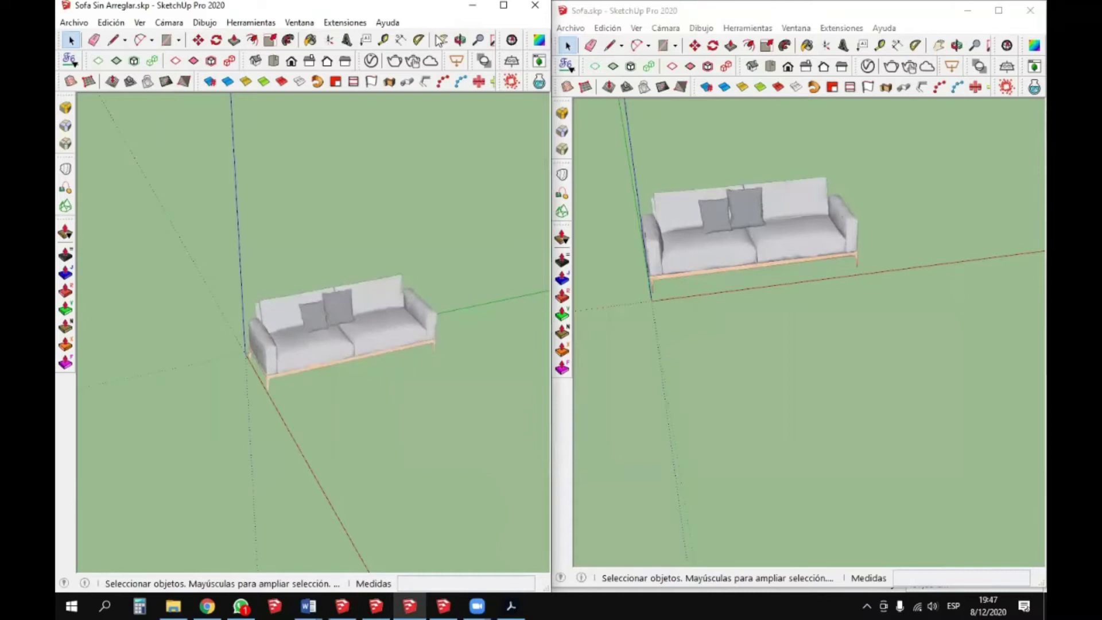
{"action": "left_click_drag", "start_coordinate": [441, 5], "coordinate": [780, 73]}
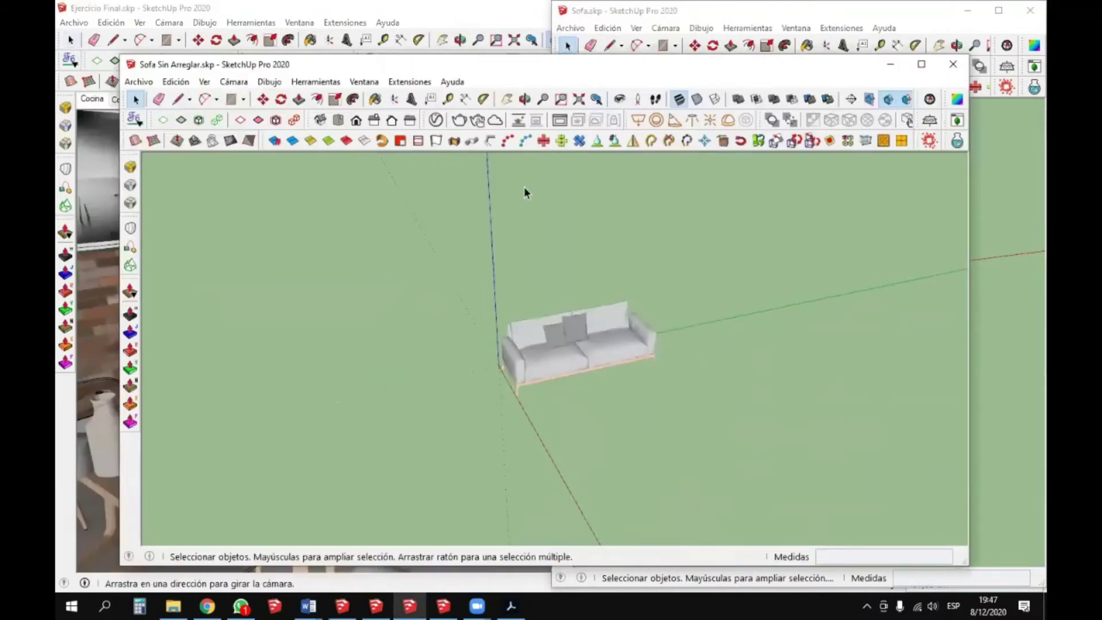
{"action": "left_click", "coordinate": [952, 63]}
{"action": "left_click", "coordinate": [579, 347]}
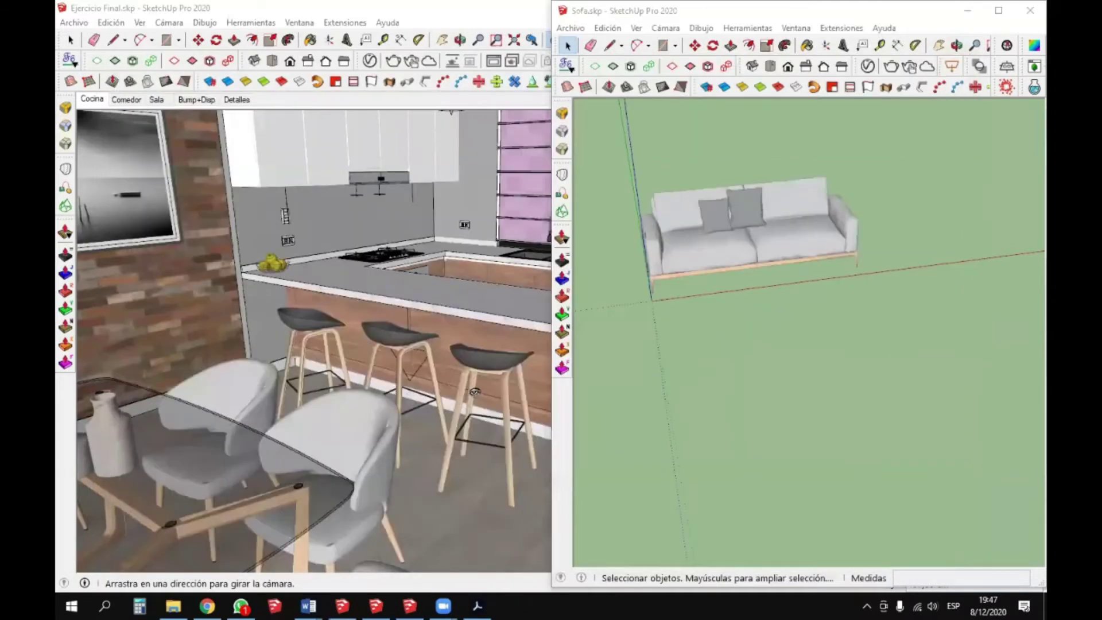
- Maximize the Sofa.skp window and show the default tray with the materials used in the model
{"action": "left_click_drag", "start_coordinate": [812, 12], "coordinate": [505, 12]}
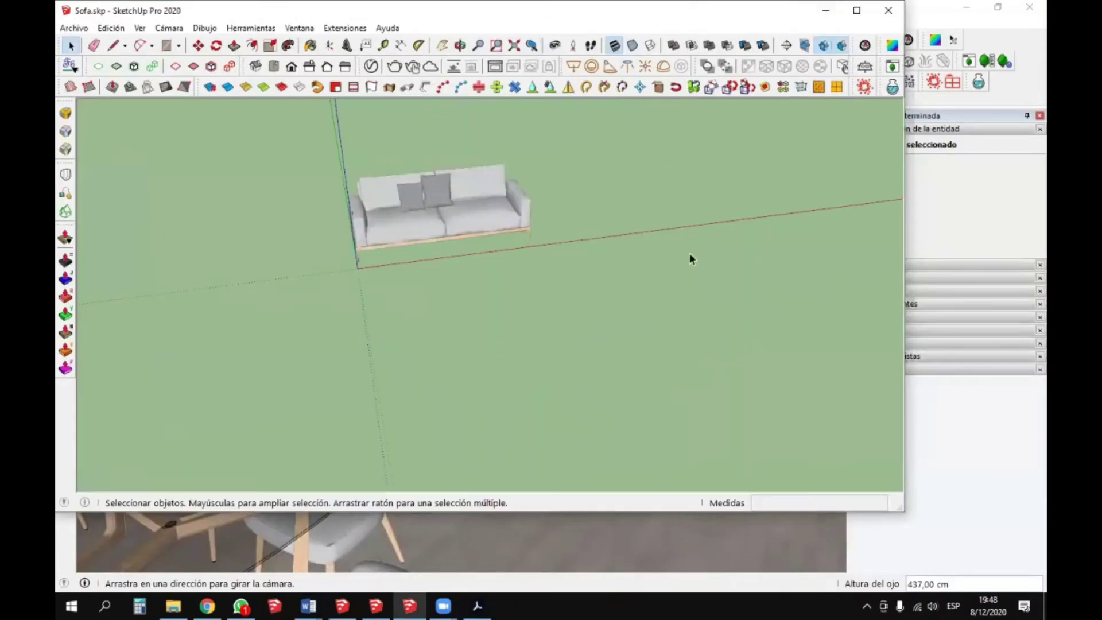
{"action": "left_click", "coordinate": [855, 10]}
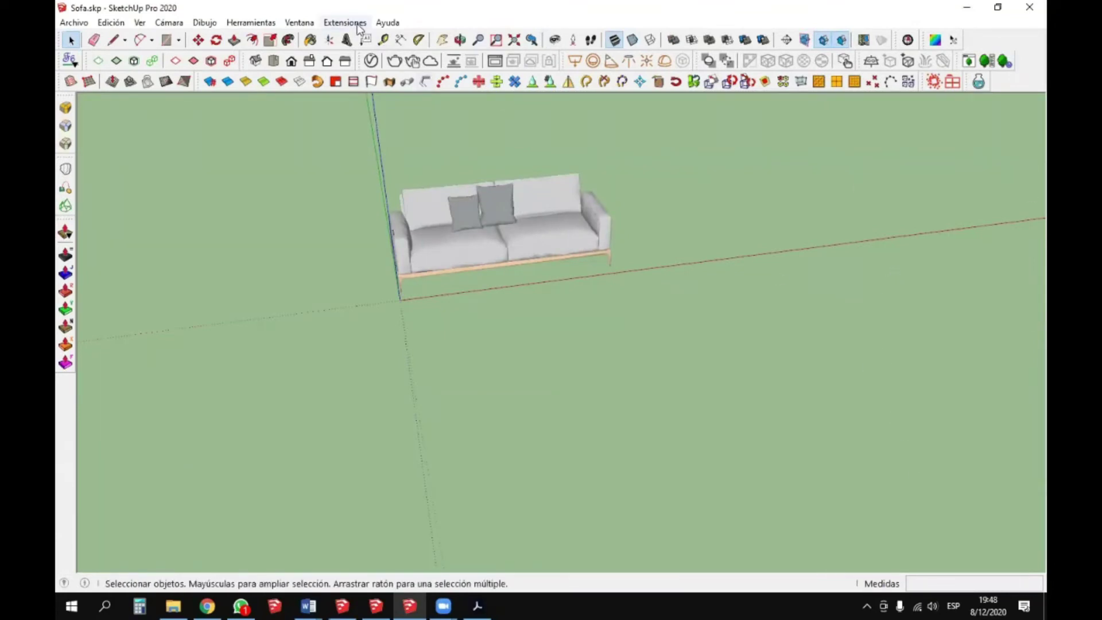
{"action": "left_click", "coordinate": [299, 22]}
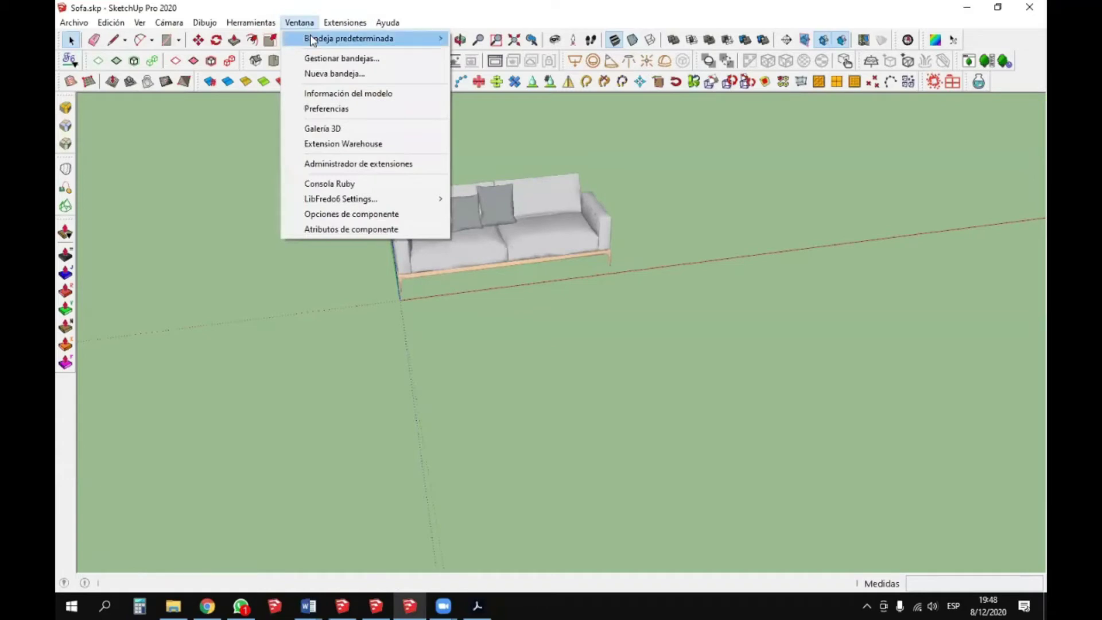
{"action": "mouse_move", "coordinate": [313, 39]}
{"action": "left_click", "coordinate": [499, 38]}
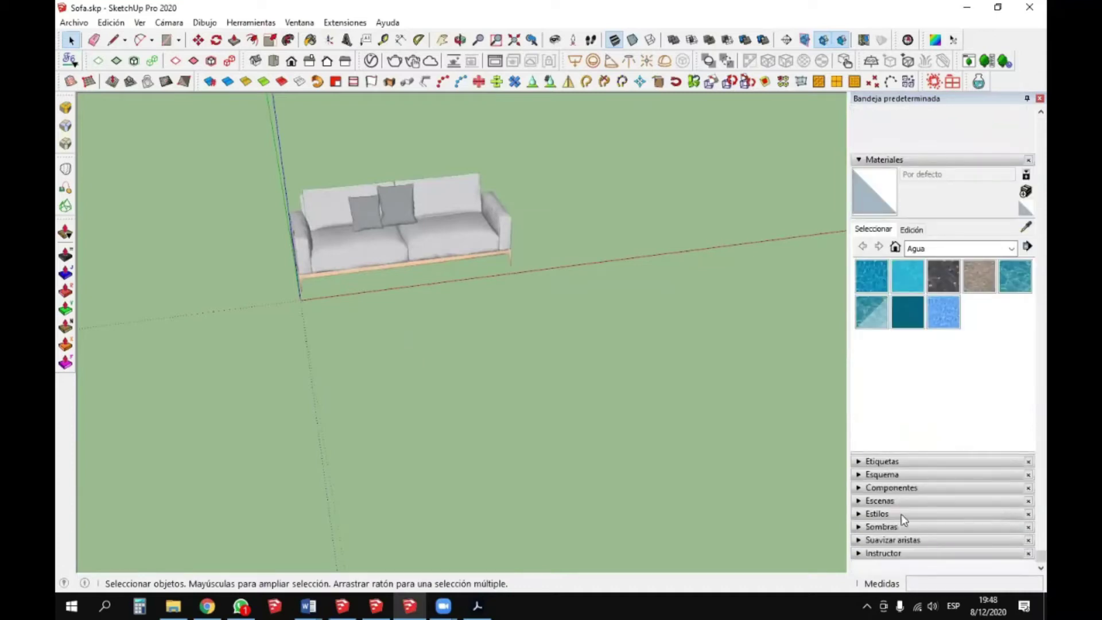
{"action": "left_click", "coordinate": [895, 248]}
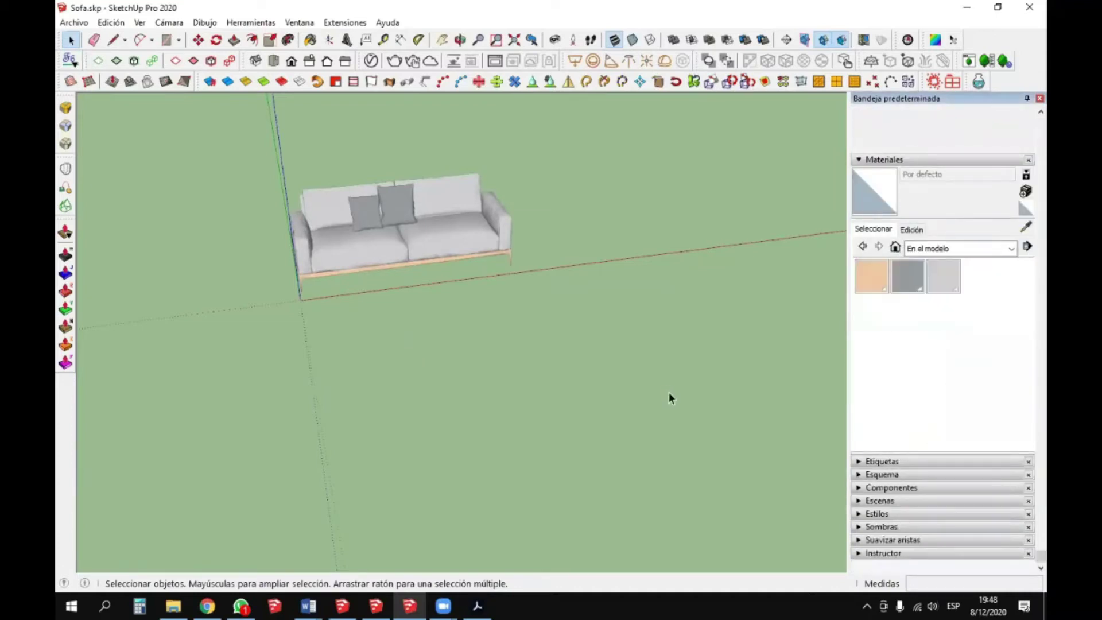
- Select the sofa and examine it as a single object from the front and both sides
{"action": "scroll", "coordinate": [446, 277], "scroll_direction": "up", "scroll_amount": 3}
{"action": "left_click", "coordinate": [381, 273]}
{"action": "scroll", "coordinate": [433, 332], "scroll_direction": "up", "scroll_amount": 5}
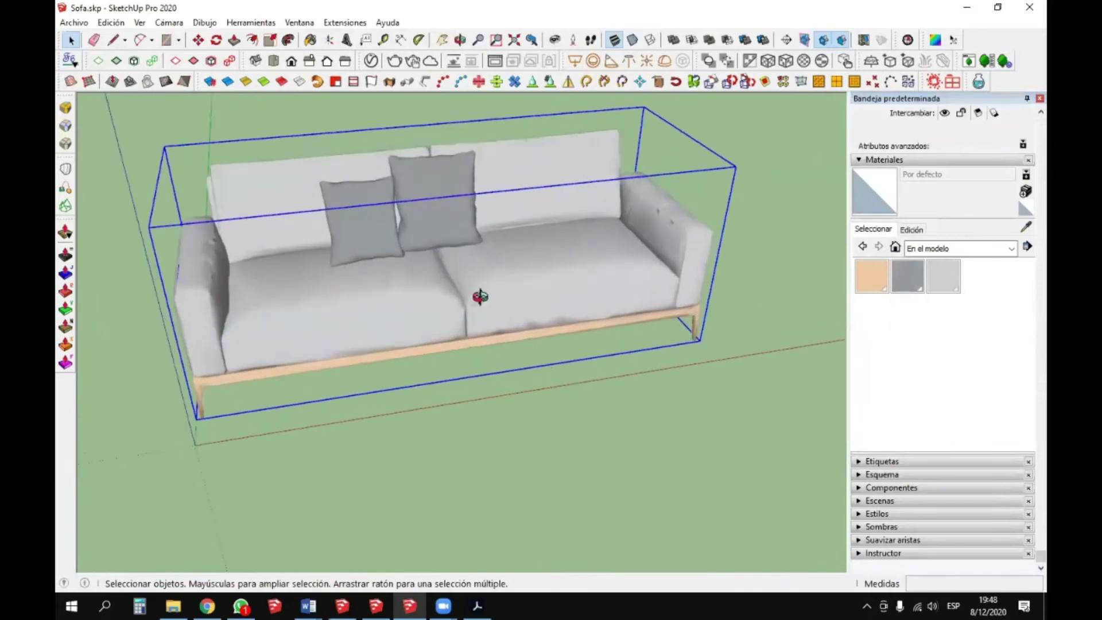
{"action": "middle_click_drag", "start_coordinate": [480, 297], "coordinate": [443, 388]}
{"action": "scroll", "coordinate": [442, 388], "scroll_direction": "down", "scroll_amount": 4}
{"action": "left_click", "coordinate": [363, 391]}
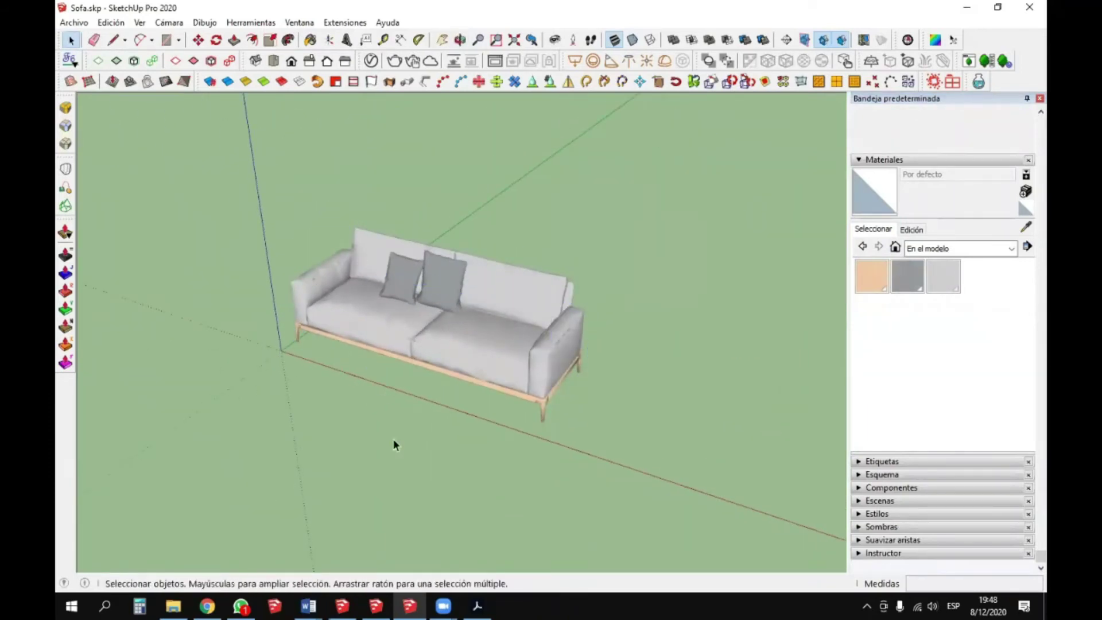
{"action": "left_click", "coordinate": [352, 309]}
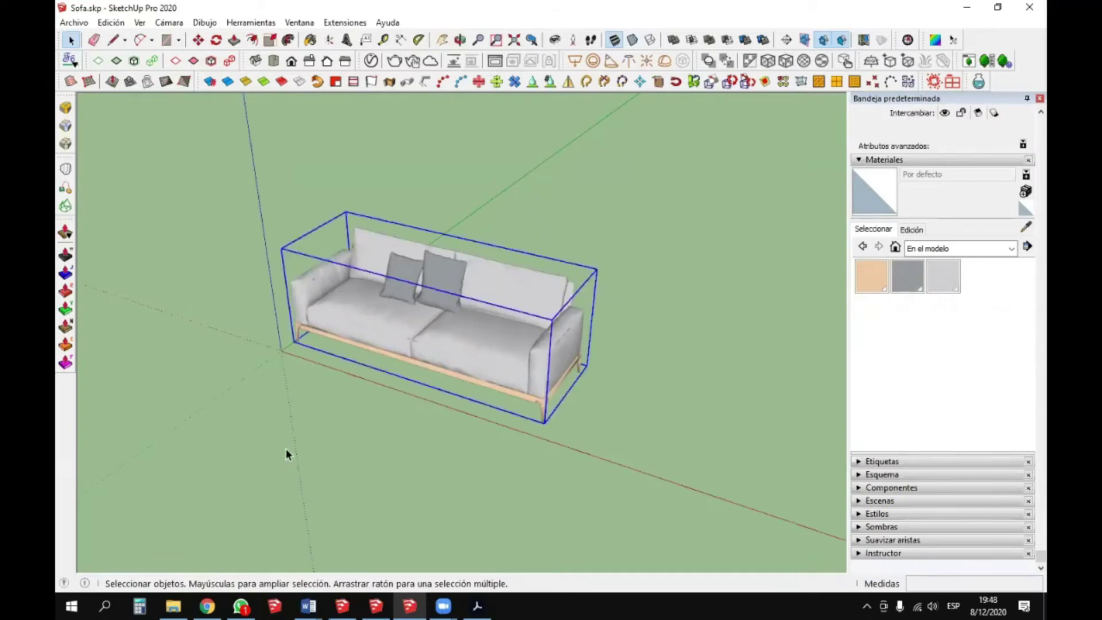
{"action": "middle_click_drag", "start_coordinate": [291, 449], "coordinate": [893, 255]}
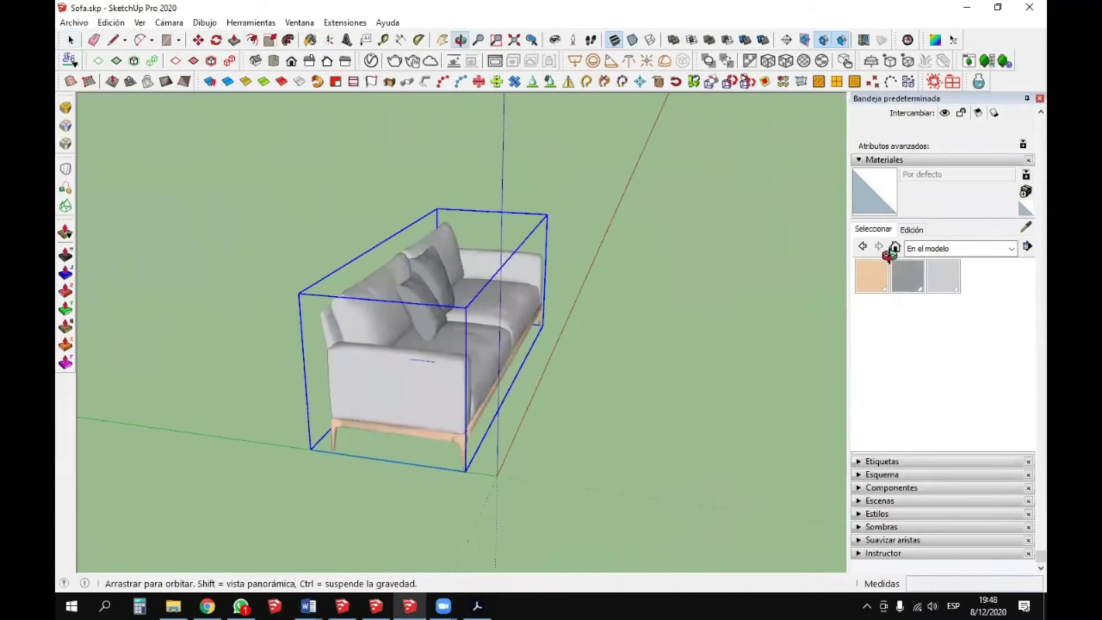
{"action": "middle_click_drag", "start_coordinate": [740, 255], "coordinate": [259, 332]}
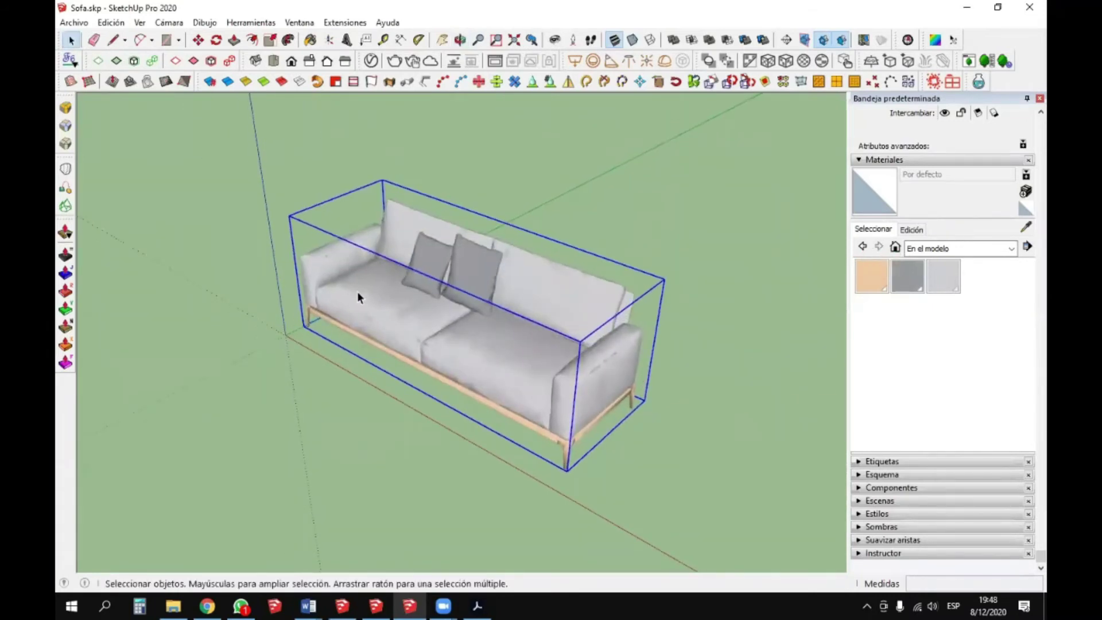
{"action": "middle_click_drag", "start_coordinate": [340, 305], "coordinate": [318, 325]}
{"action": "scroll", "coordinate": [364, 320], "scroll_direction": "up", "scroll_amount": 2}
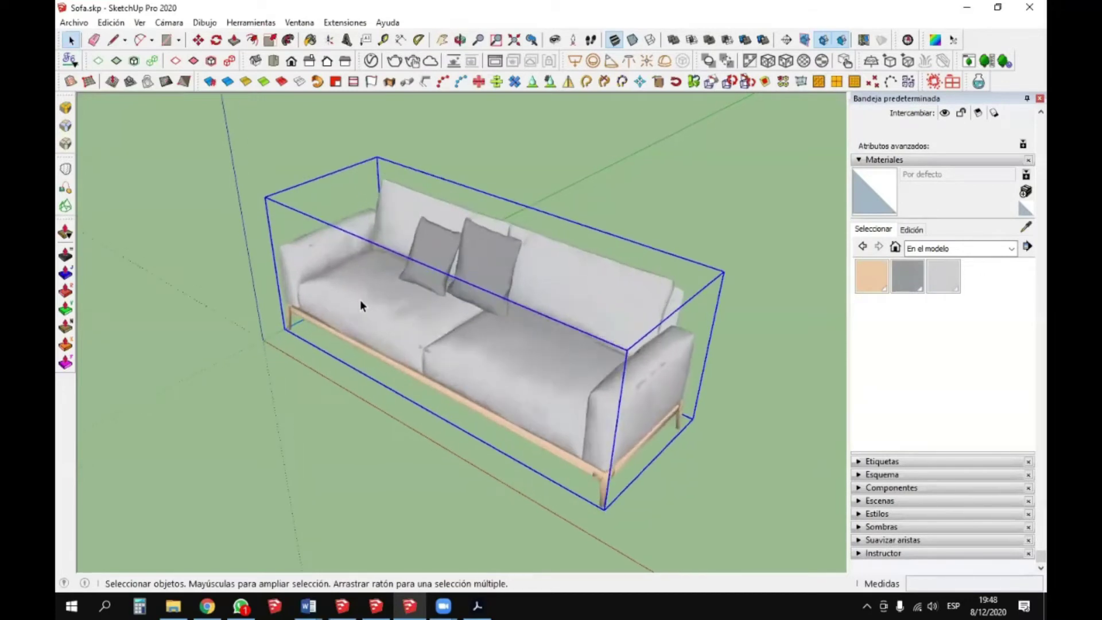
- Open the sofa for editing and select its pillows, back cushions, armrest and seat cushions one by one to check they are separate
{"action": "double_click", "coordinate": [360, 301]}
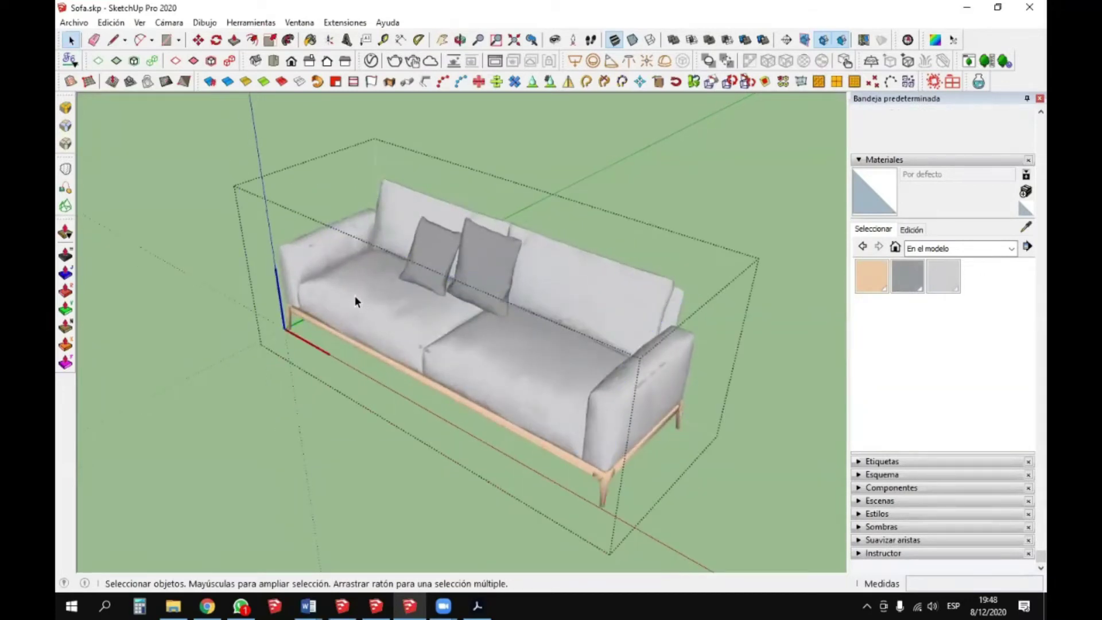
{"action": "left_click", "coordinate": [429, 249]}
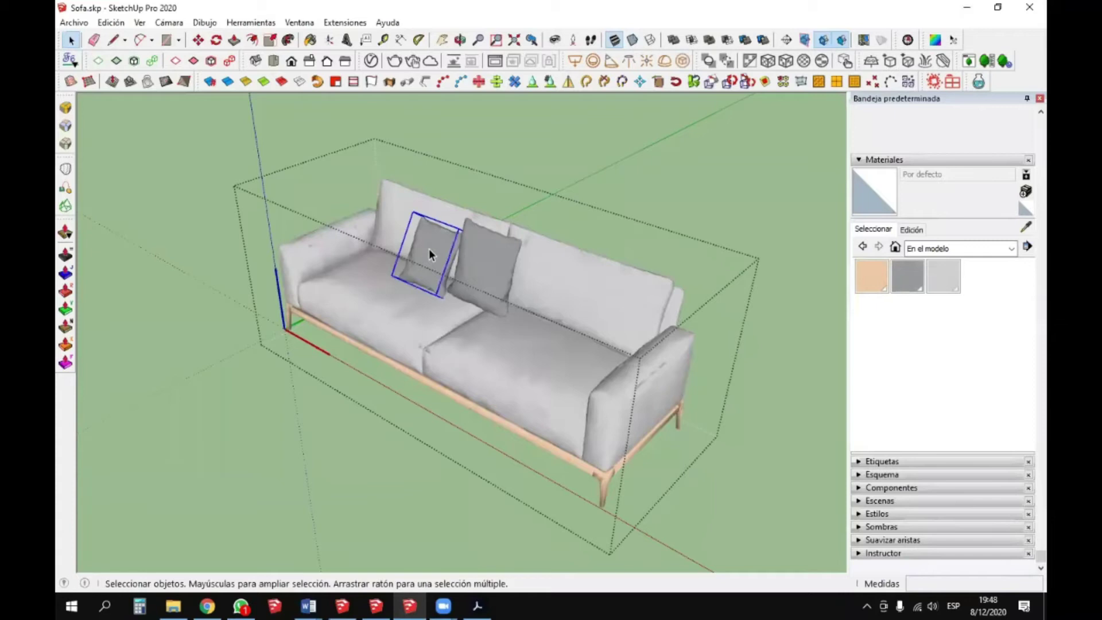
{"action": "left_click", "coordinate": [482, 269]}
{"action": "left_click", "coordinate": [538, 275]}
{"action": "left_click", "coordinate": [398, 211]}
{"action": "left_click", "coordinate": [341, 247]}
{"action": "left_click", "coordinate": [390, 312]}
{"action": "left_click", "coordinate": [510, 363]}
- Select the sofa's seat cushion and back cushion individually, then examine the sofa's rear to check that they are separate pieces
{"action": "scroll", "coordinate": [373, 322], "scroll_direction": "down", "scroll_amount": 3}
{"action": "middle_click_drag", "start_coordinate": [392, 316], "coordinate": [330, 317]}
{"action": "left_click", "coordinate": [519, 374]}
{"action": "scroll", "coordinate": [524, 332], "scroll_direction": "up", "scroll_amount": 2}
{"action": "middle_click_drag", "start_coordinate": [525, 332], "coordinate": [450, 314]}
{"action": "left_click", "coordinate": [450, 314]}
{"action": "left_click", "coordinate": [621, 264]}
{"action": "middle_click_drag", "start_coordinate": [622, 263], "coordinate": [246, 241]}
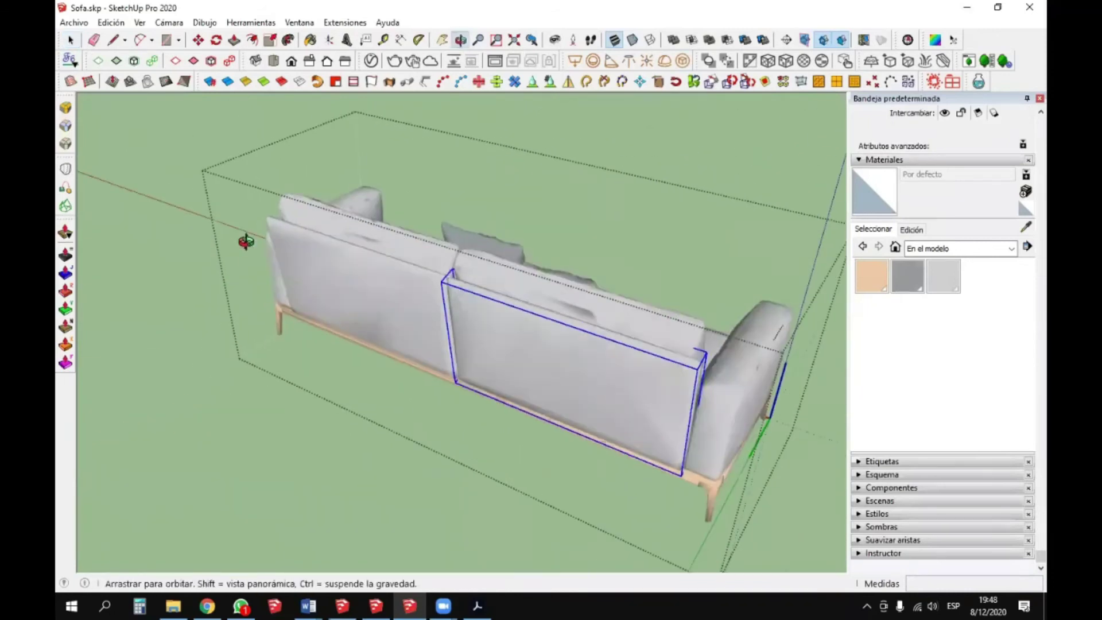
- Select the seat and back cushions once more from the front, then finish editing the sofa group
{"action": "scroll", "coordinate": [583, 300], "scroll_direction": "down", "scroll_amount": 2}
{"action": "middle_click_drag", "start_coordinate": [582, 300], "coordinate": [397, 357]}
{"action": "left_click", "coordinate": [560, 352]}
{"action": "left_click", "coordinate": [387, 352]}
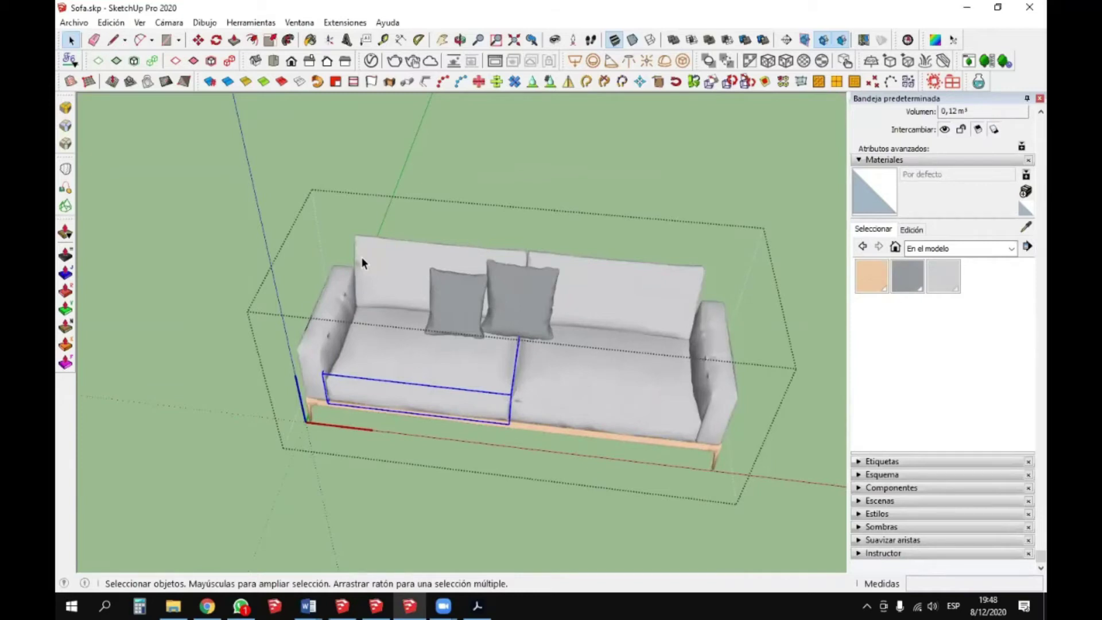
{"action": "left_click", "coordinate": [447, 298]}
{"action": "left_click", "coordinate": [449, 217]}
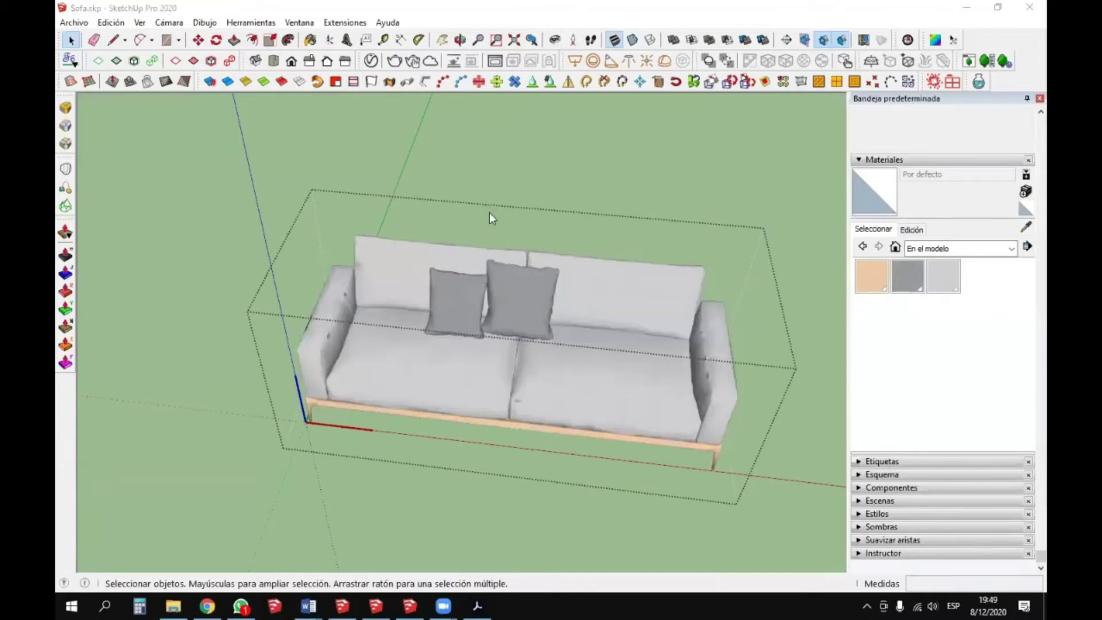
{"action": "left_click", "coordinate": [489, 212]}
- Move the whole sofa so the lower front corner of its bounding box sits on the model origin
{"action": "left_click", "coordinate": [404, 342]}
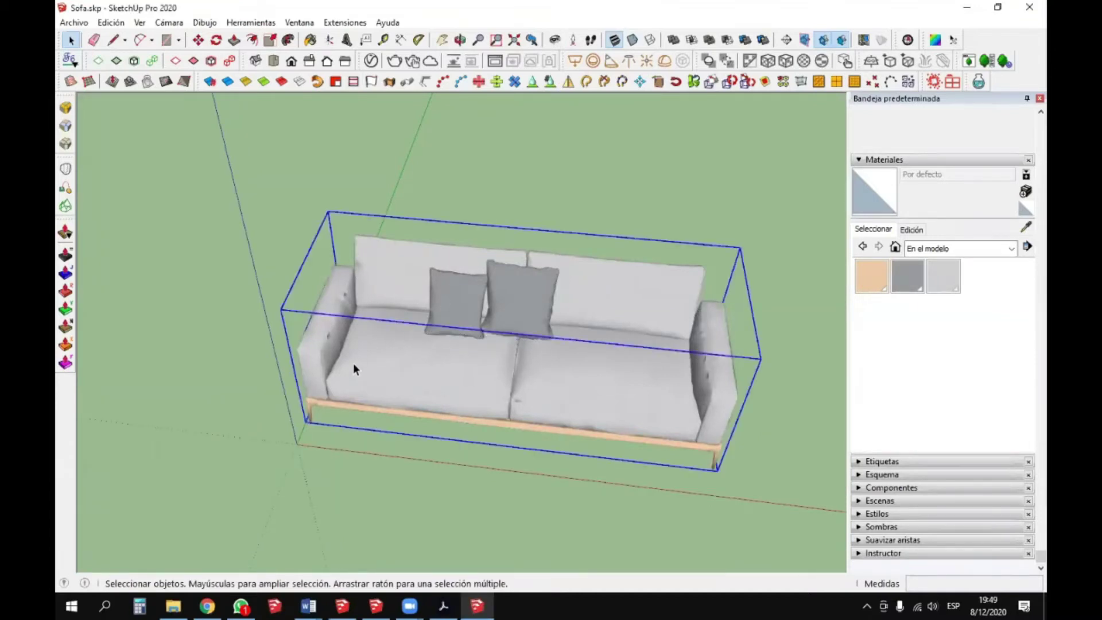
{"action": "scroll", "coordinate": [344, 390], "scroll_direction": "down", "scroll_amount": 2}
{"action": "scroll", "coordinate": [313, 427], "scroll_direction": "up", "scroll_amount": 4}
{"action": "scroll", "coordinate": [306, 427], "scroll_direction": "up", "scroll_amount": 3}
{"action": "key", "text": "m"}
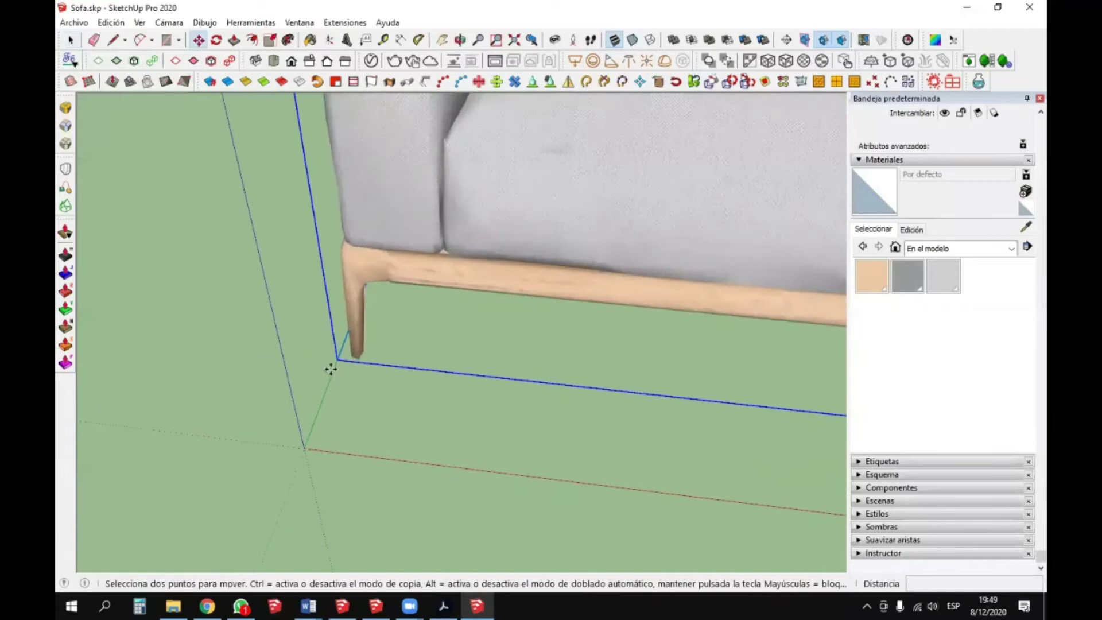
{"action": "left_click", "coordinate": [332, 364]}
{"action": "scroll", "coordinate": [258, 430], "scroll_direction": "down", "scroll_amount": 8}
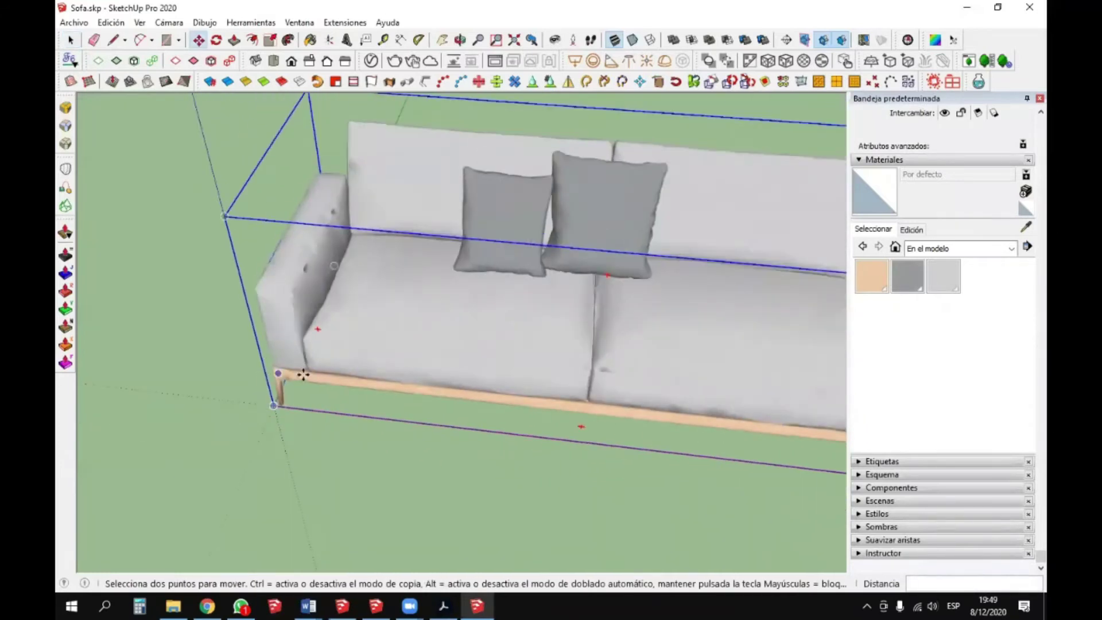
- Copy the sofa along the green axis to place a second one behind the original
{"action": "middle_click_drag", "start_coordinate": [499, 350], "coordinate": [405, 435]}
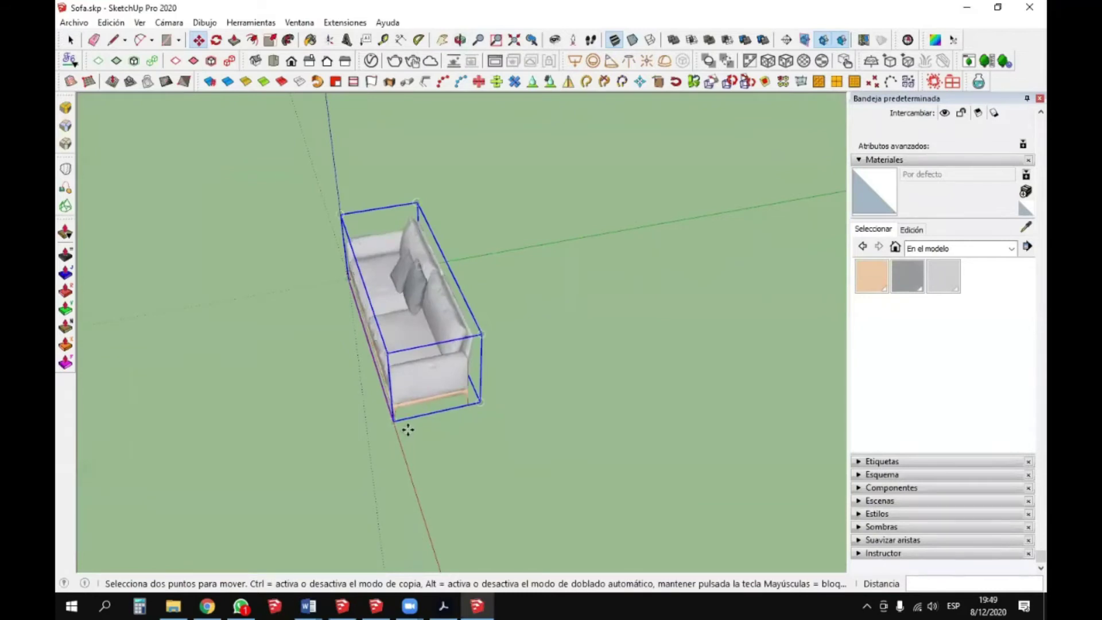
{"action": "scroll", "coordinate": [431, 436], "scroll_direction": "up", "scroll_amount": 2}
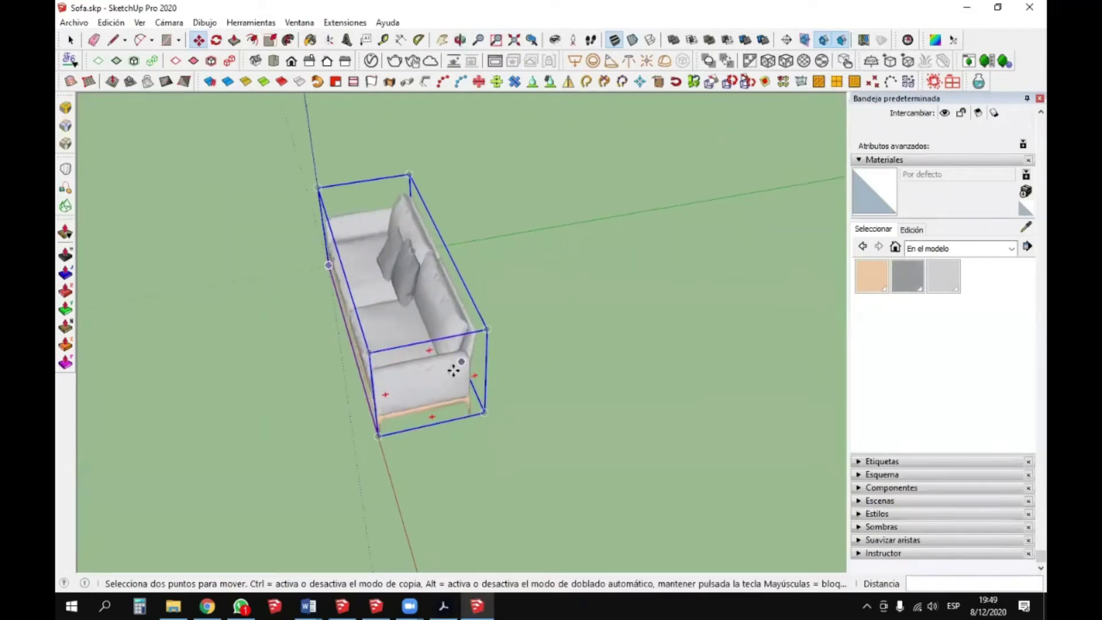
{"action": "scroll", "coordinate": [419, 470], "scroll_direction": "down", "scroll_amount": 3}
{"action": "middle_click_drag", "start_coordinate": [408, 399], "coordinate": [471, 448]}
{"action": "scroll", "coordinate": [381, 364], "scroll_direction": "up", "scroll_amount": 2}
{"action": "middle_click_drag", "start_coordinate": [381, 364], "coordinate": [410, 334]}
{"action": "scroll", "coordinate": [409, 334], "scroll_direction": "down", "scroll_amount": 2}
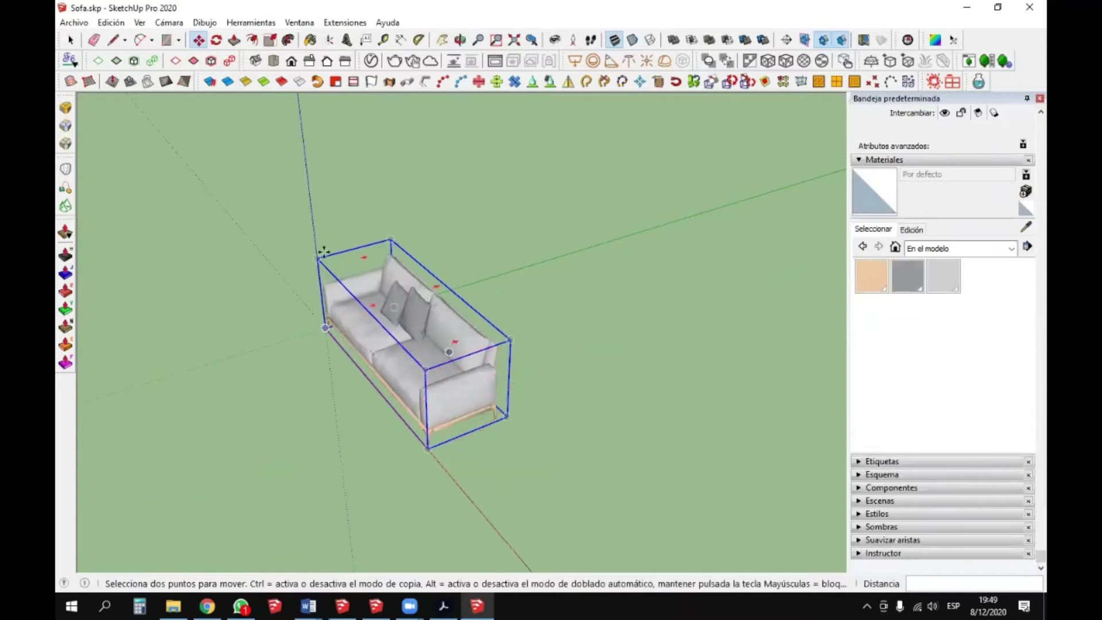
{"action": "middle_click_drag", "start_coordinate": [380, 332], "coordinate": [440, 463]}
{"action": "key", "text": "ctrl"}
{"action": "left_click", "coordinate": [440, 463]}
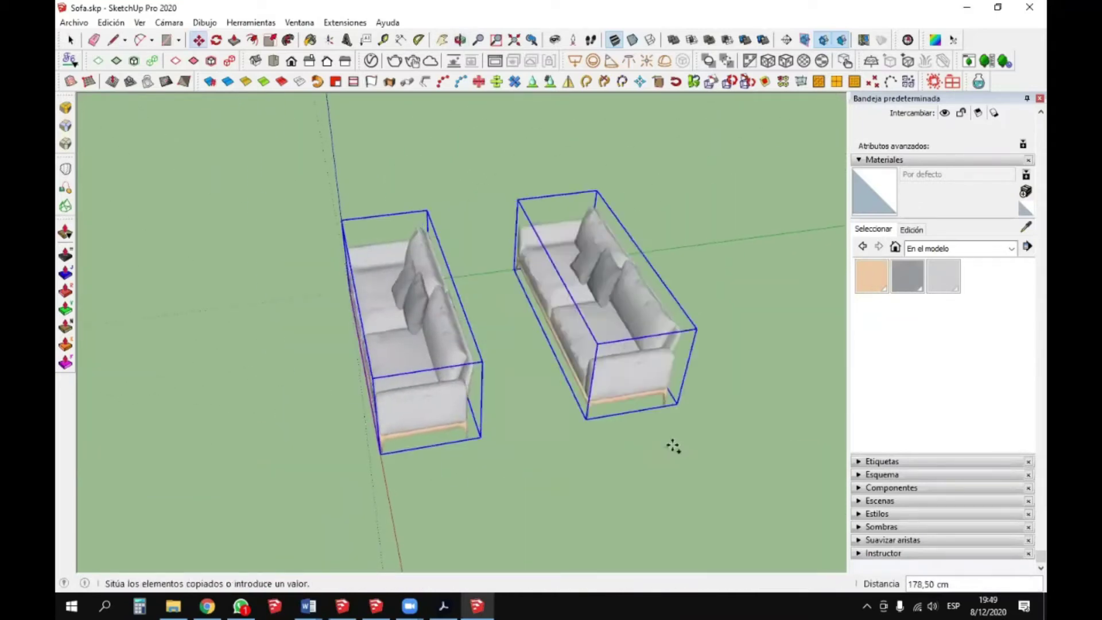
{"action": "left_click", "coordinate": [624, 440]}
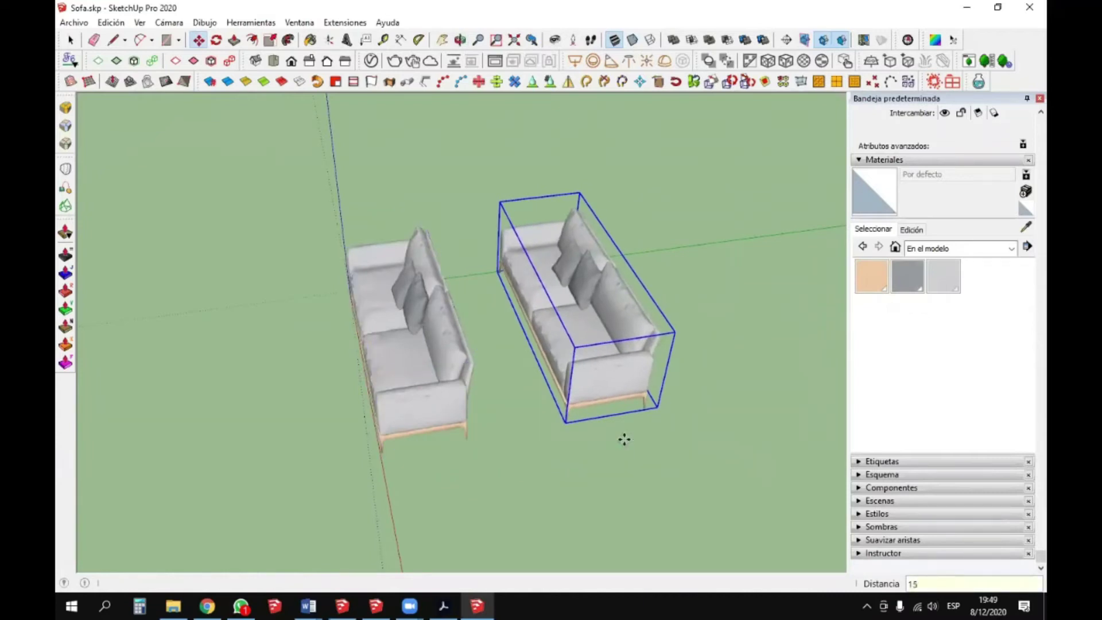
{"action": "key", "text": "space"}
- Start a V-Ray proxy export of the copied sofa in Proxy Mesh mode
{"action": "middle_click_drag", "start_coordinate": [486, 362], "coordinate": [548, 281]}
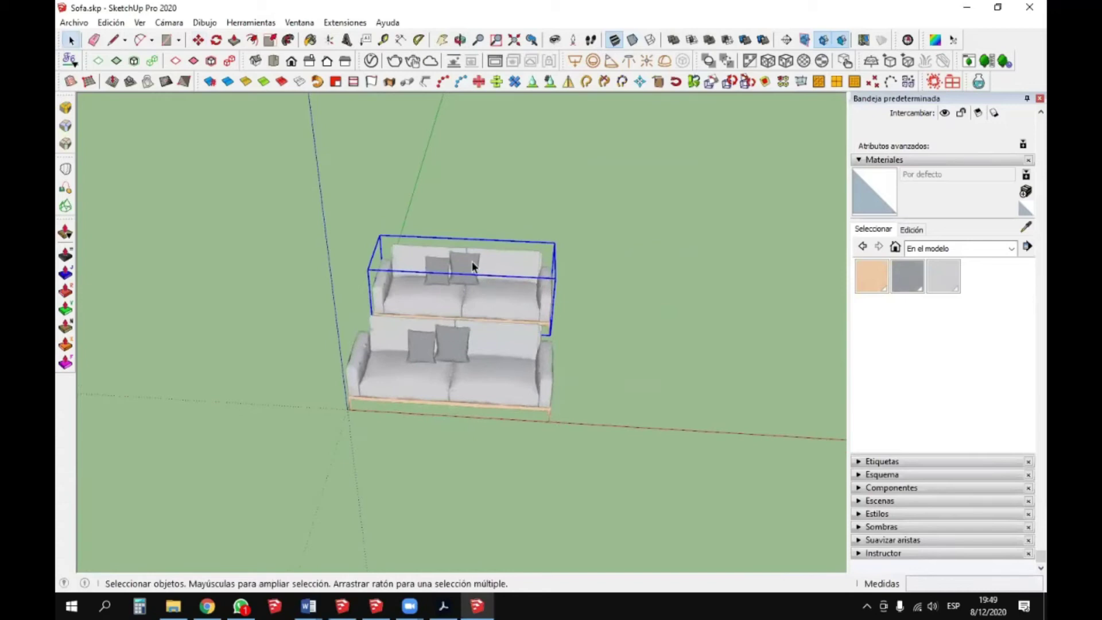
{"action": "left_click", "coordinate": [893, 63]}
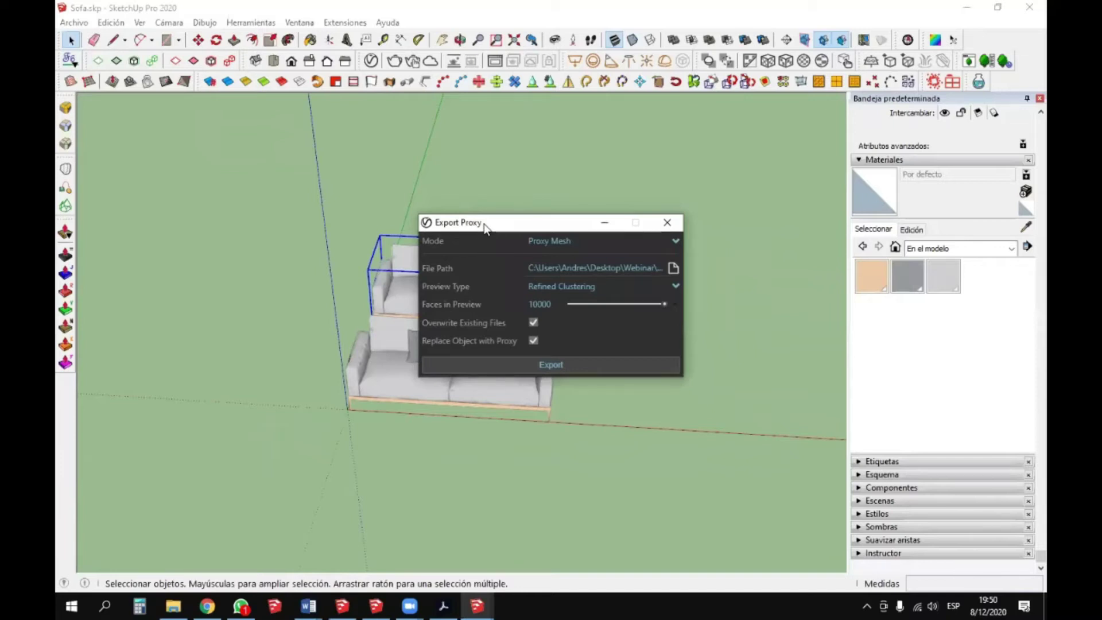
{"action": "left_click_drag", "start_coordinate": [484, 225], "coordinate": [416, 210]}
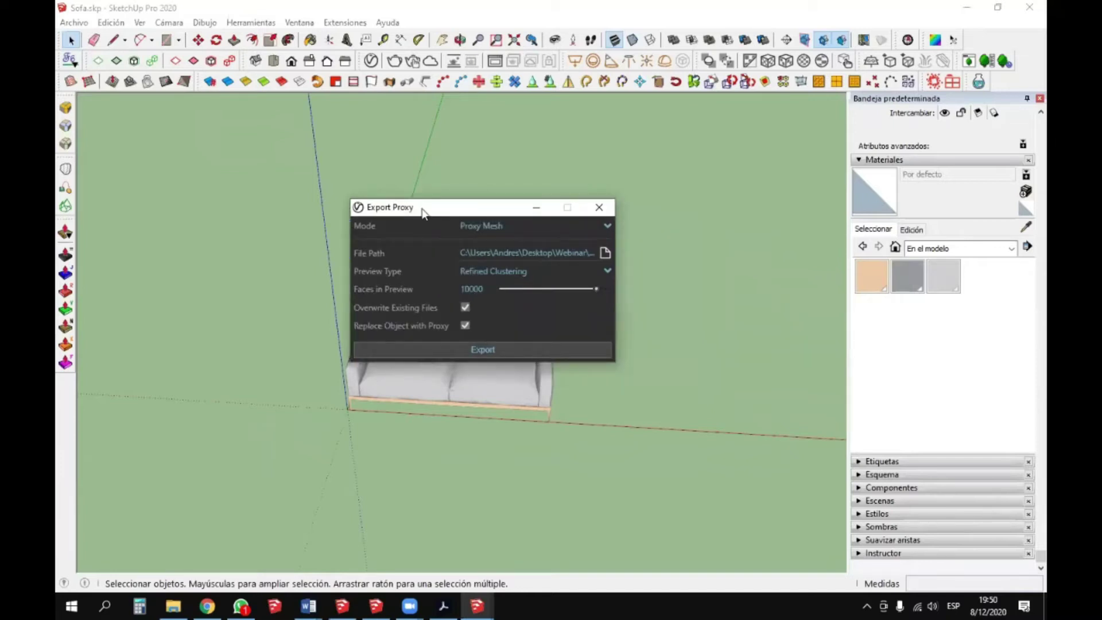
{"action": "left_click", "coordinate": [474, 227]}
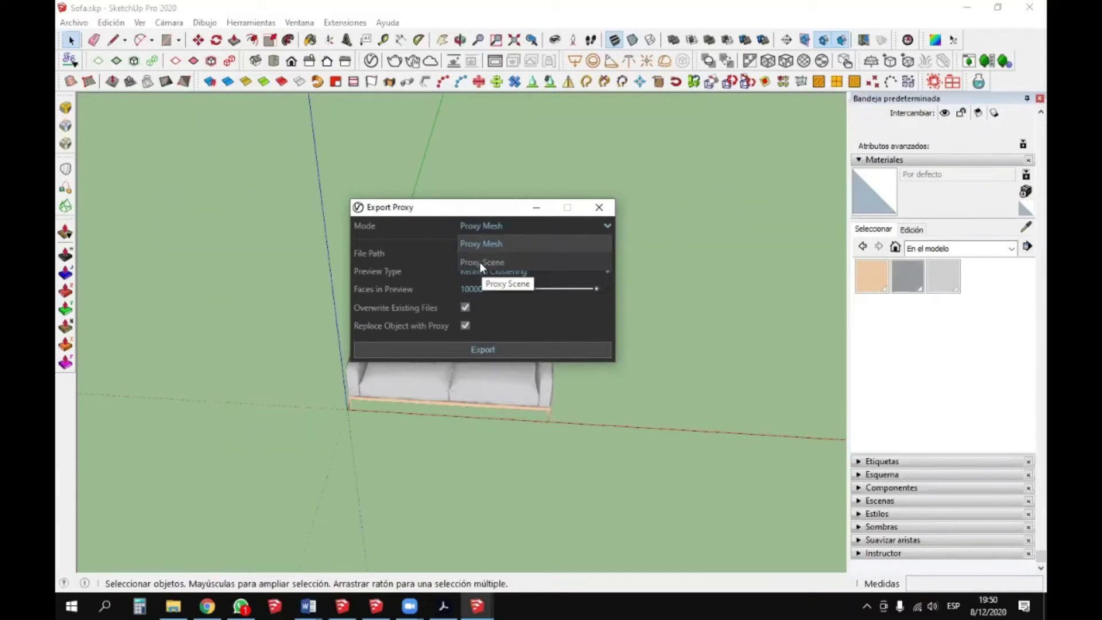
{"action": "left_click", "coordinate": [422, 227]}
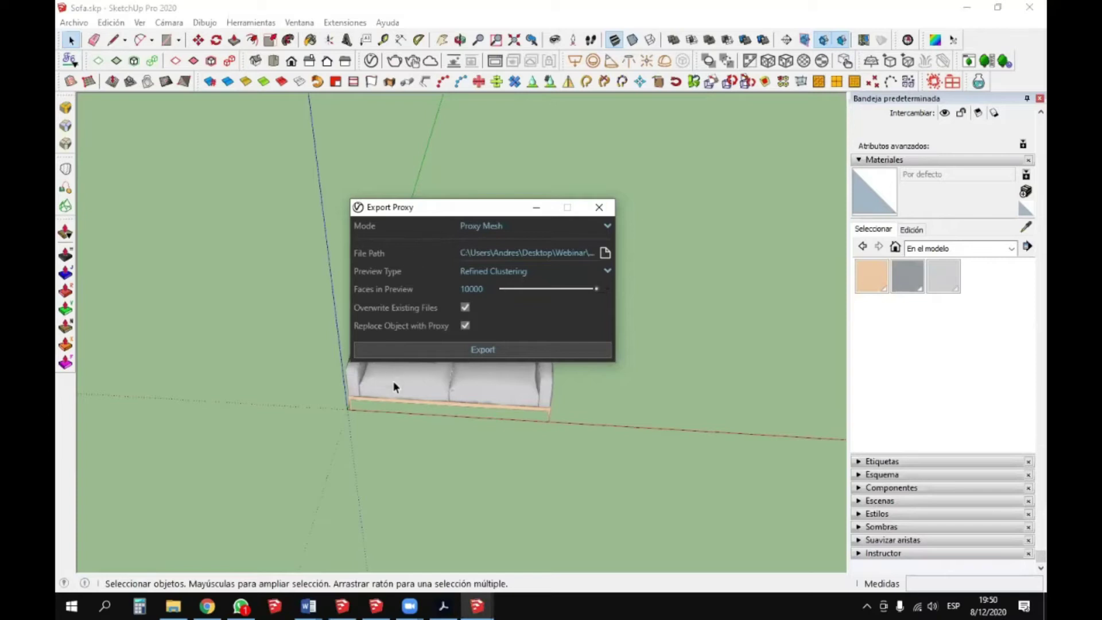
{"action": "left_click", "coordinate": [489, 226]}
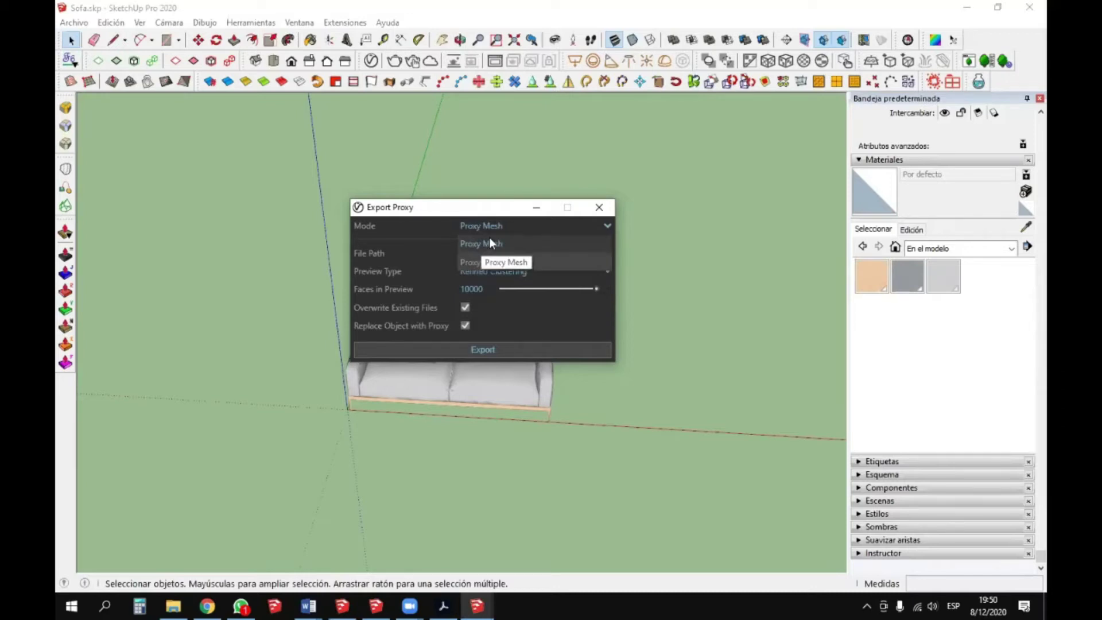
{"action": "left_click", "coordinate": [490, 241]}
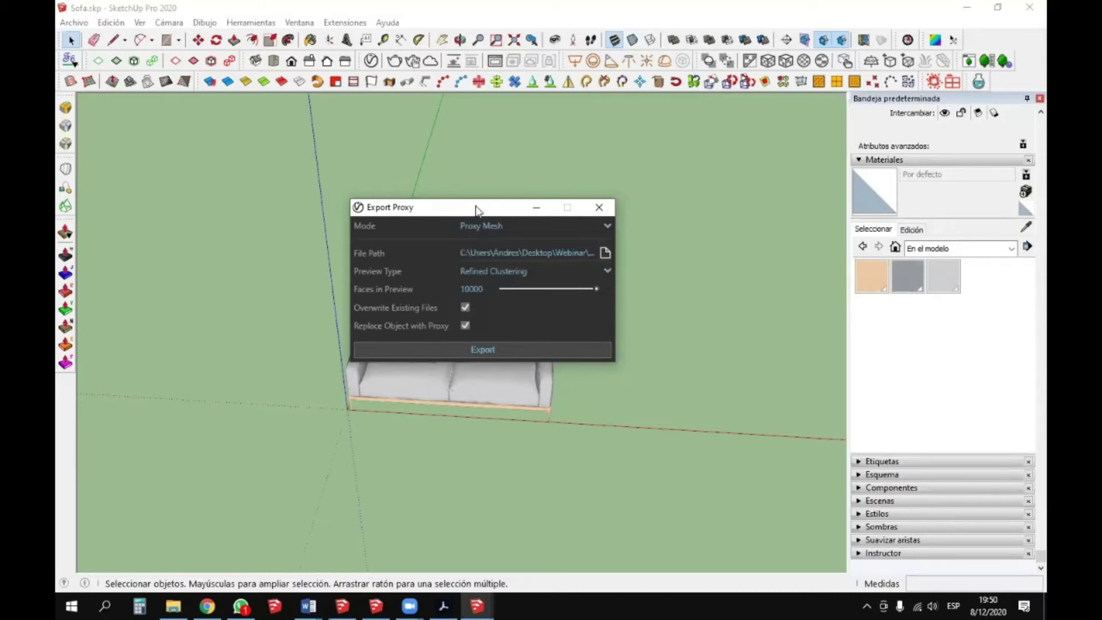
- Name the proxy's output file Sofa Sala.vrmesh
{"action": "left_click_drag", "start_coordinate": [459, 252], "coordinate": [637, 258]}
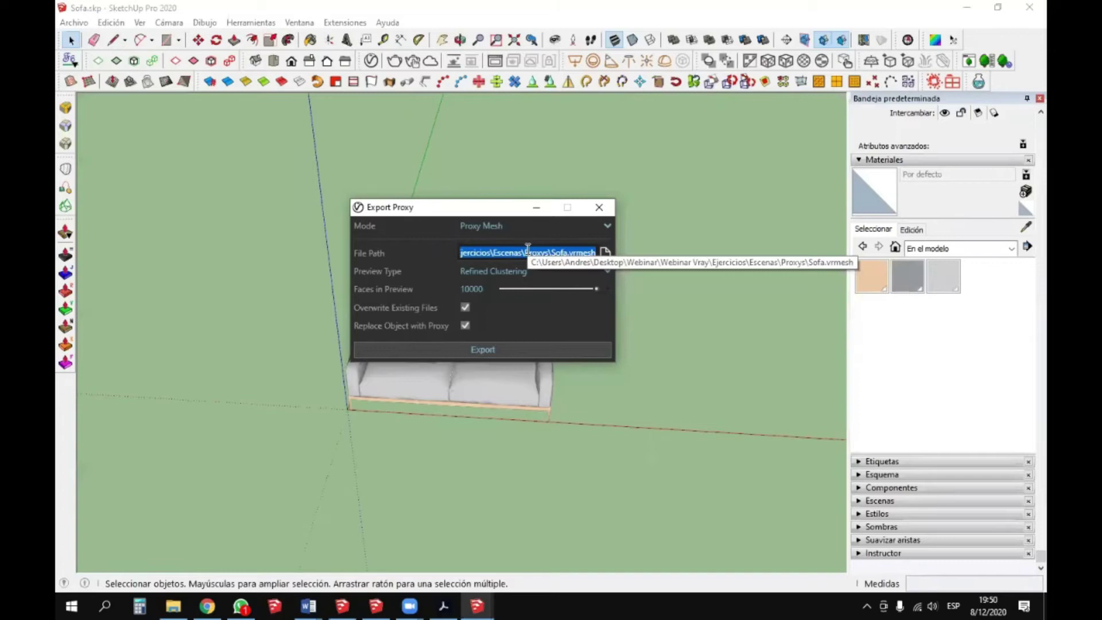
{"action": "left_click", "coordinate": [605, 252]}
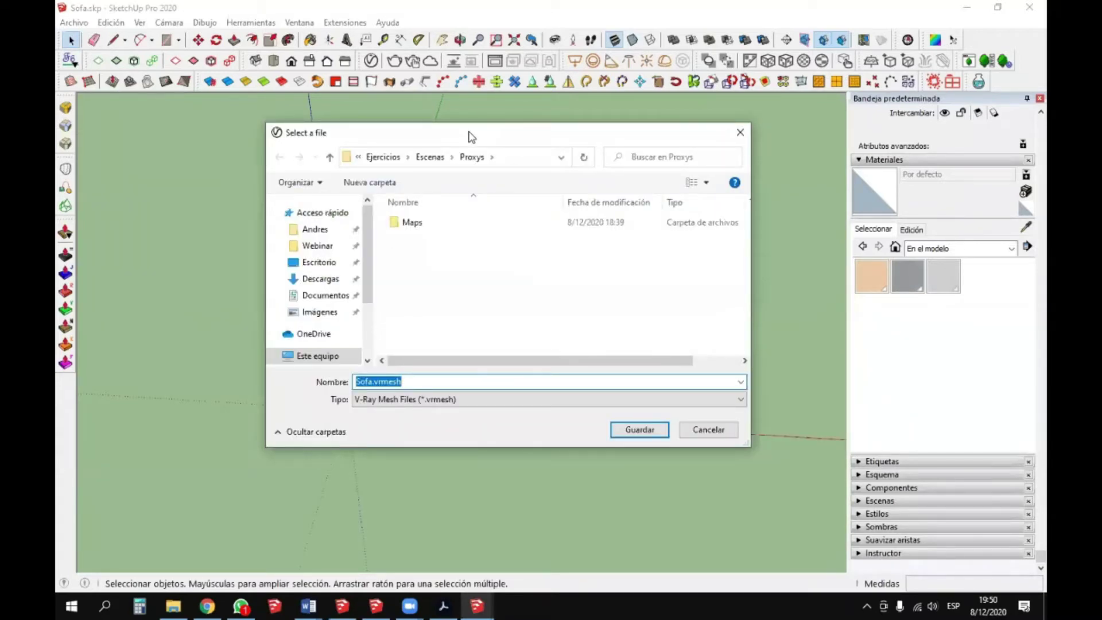
{"action": "left_click", "coordinate": [372, 381]}
{"action": "type", "text": "a"}
{"action": "key", "text": "BackSpace"}
{"action": "type", "text": "Sala"}
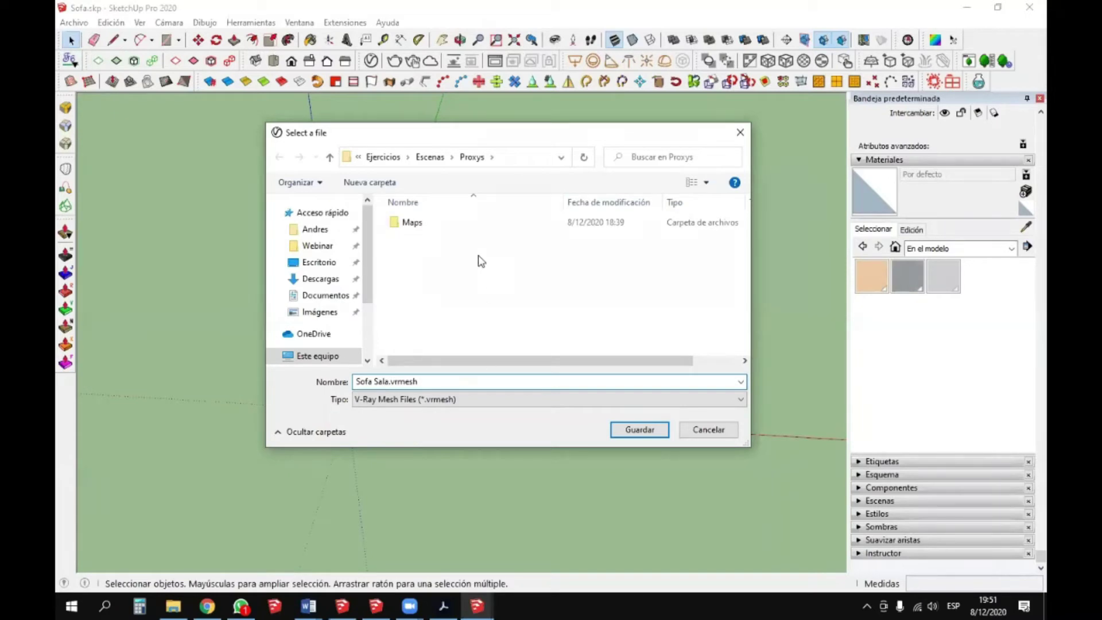
- Save the proxy file path in the Proxys folder under Webinar Vray, Ejercicios, Escenas
{"action": "left_click", "coordinate": [317, 245]}
{"action": "double_click", "coordinate": [431, 252]}
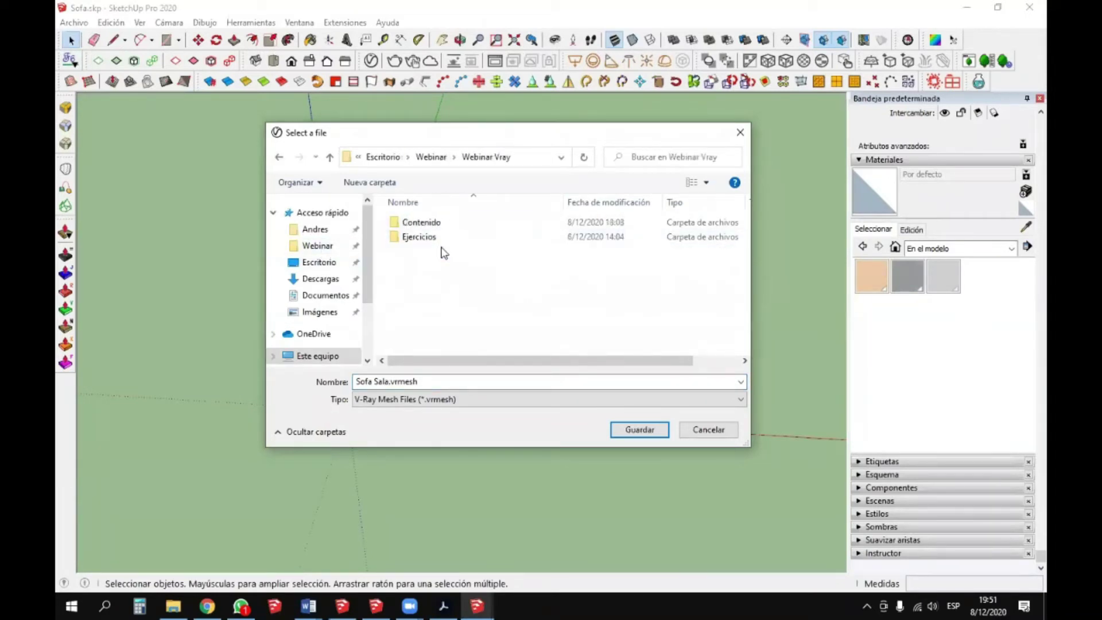
{"action": "left_click", "coordinate": [427, 240]}
{"action": "double_click", "coordinate": [428, 240]}
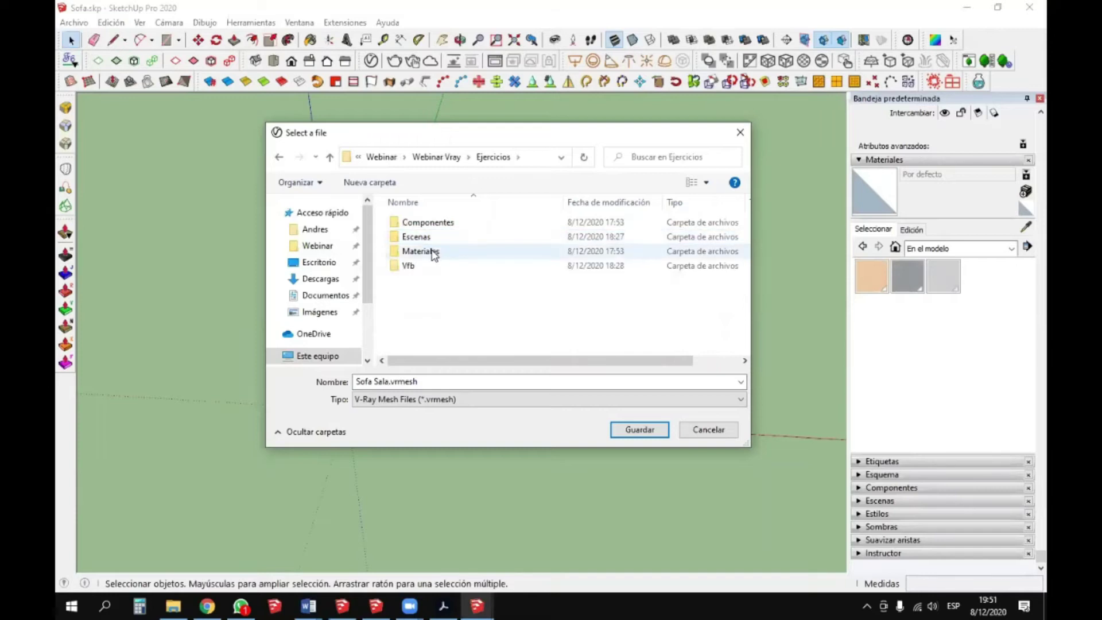
{"action": "left_click", "coordinate": [431, 239]}
{"action": "double_click", "coordinate": [432, 240]}
{"action": "left_click", "coordinate": [428, 226]}
{"action": "double_click", "coordinate": [428, 226]}
{"action": "left_click", "coordinate": [640, 430]}
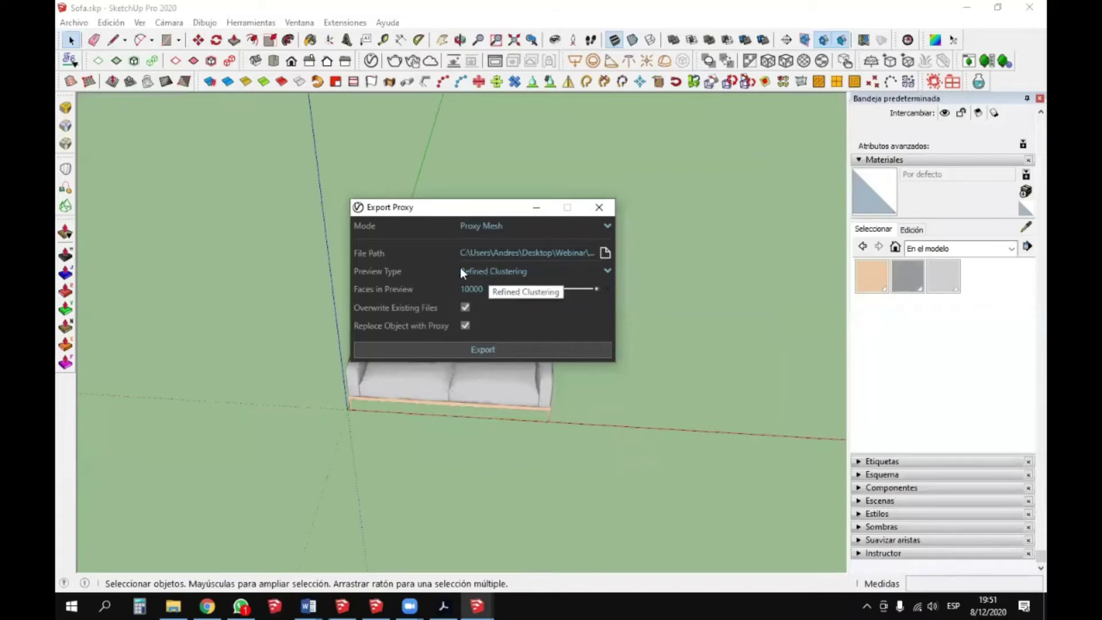
- Export the copied sofa with a Refined Clustering preview of 10000 faces, overwriting existing files and replacing the object with the proxy
{"action": "left_click", "coordinate": [478, 350]}
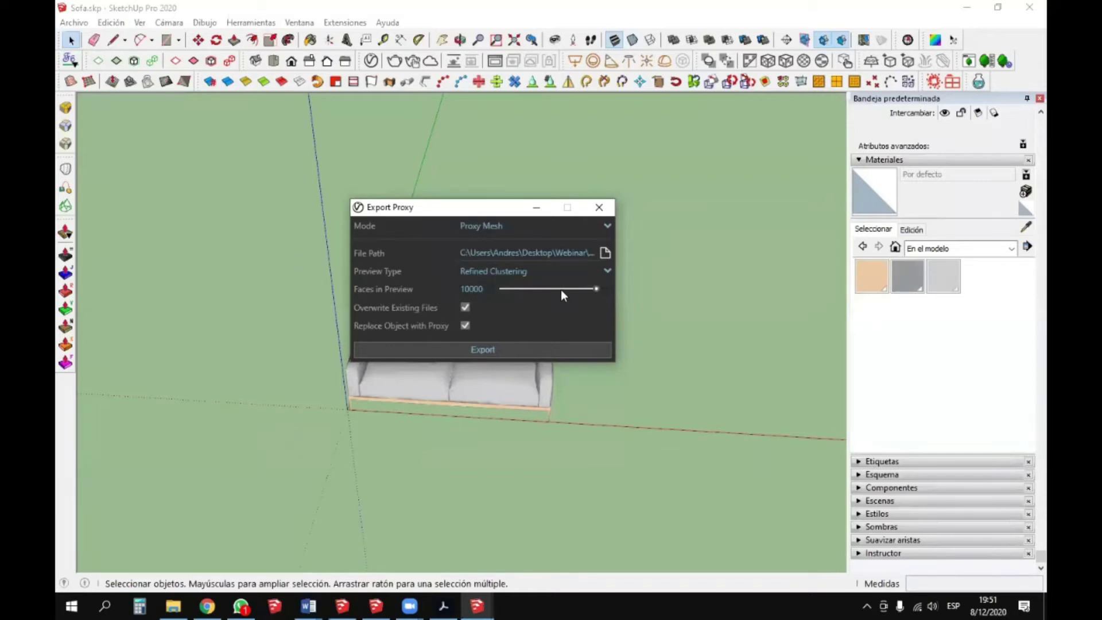
{"action": "left_click_drag", "start_coordinate": [476, 205], "coordinate": [484, 201]}
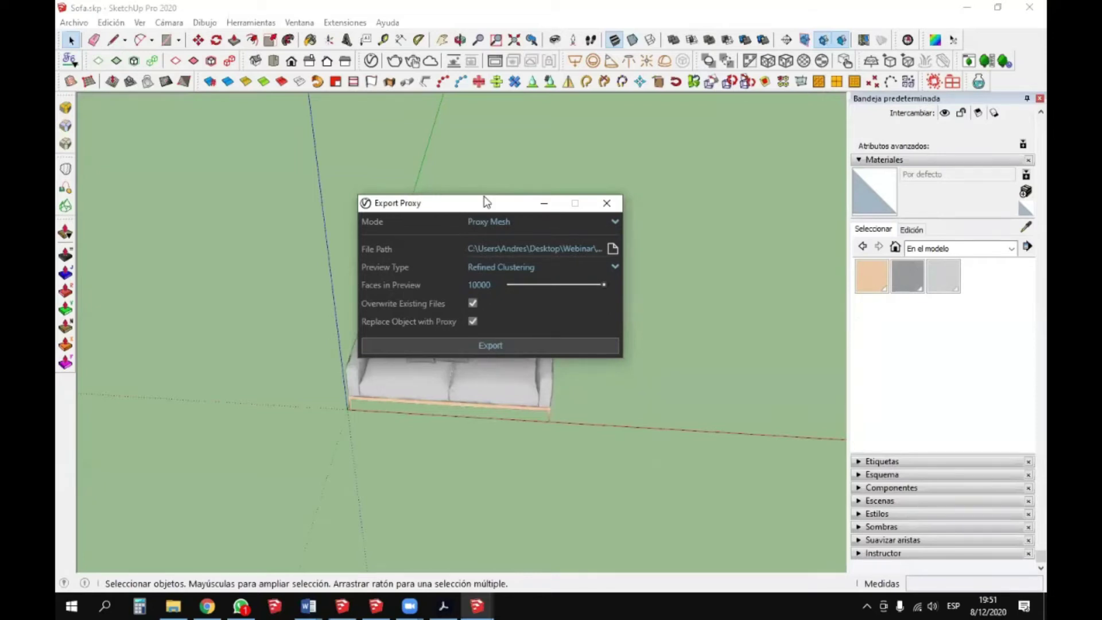
{"action": "left_click_drag", "start_coordinate": [483, 201], "coordinate": [470, 246]}
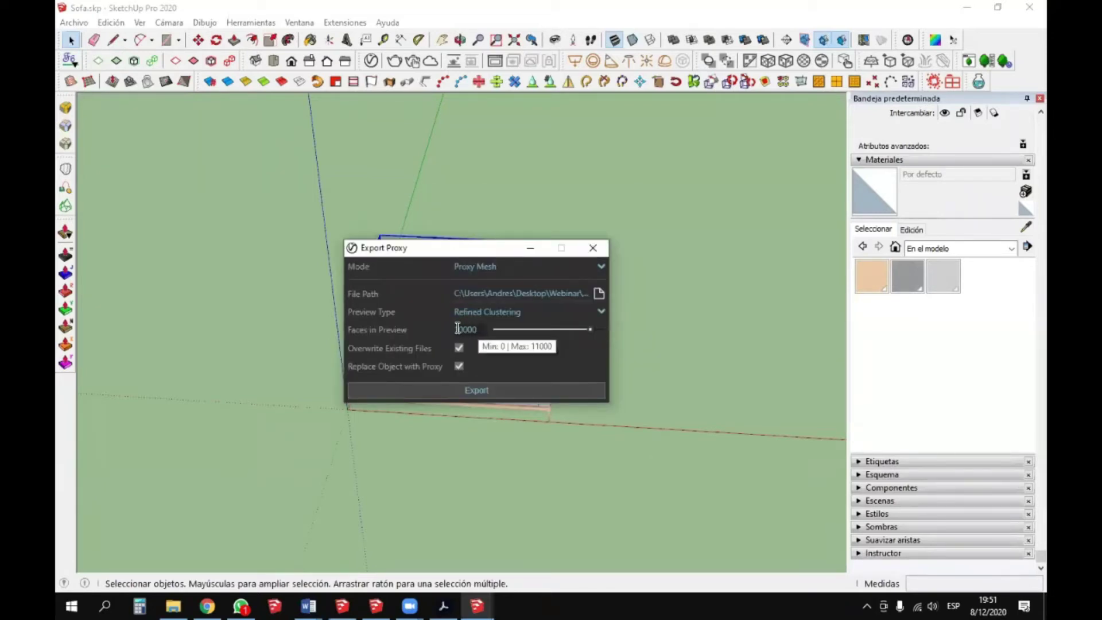
{"action": "left_click", "coordinate": [501, 381]}
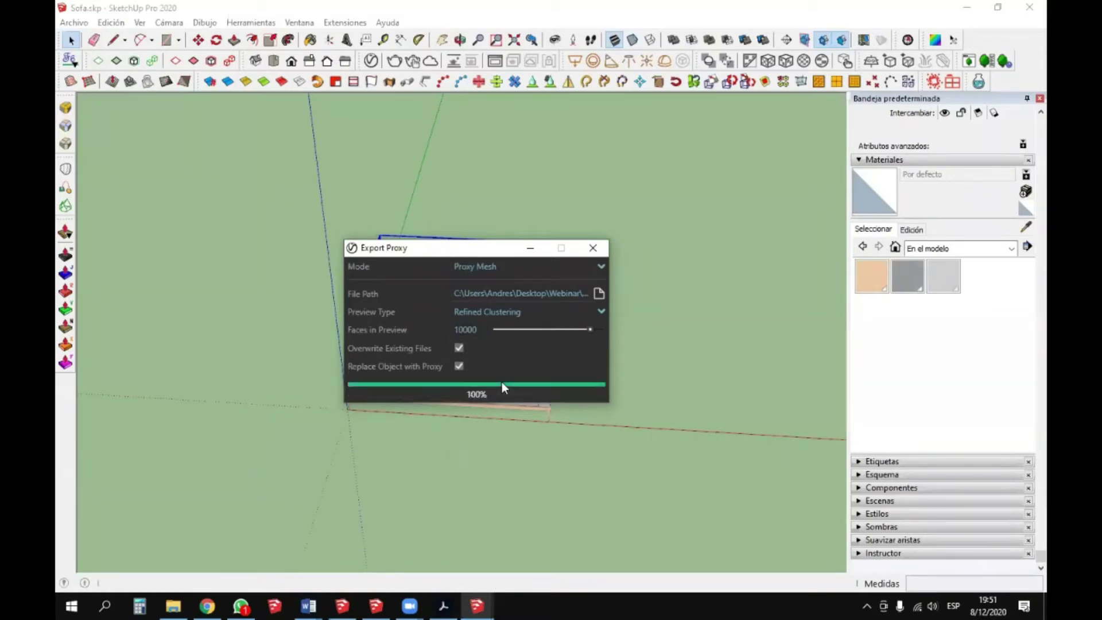
- Examine the exported proxy sofa beside the original, select it and check its available component options
{"action": "scroll", "coordinate": [401, 290], "scroll_direction": "up", "scroll_amount": 5}
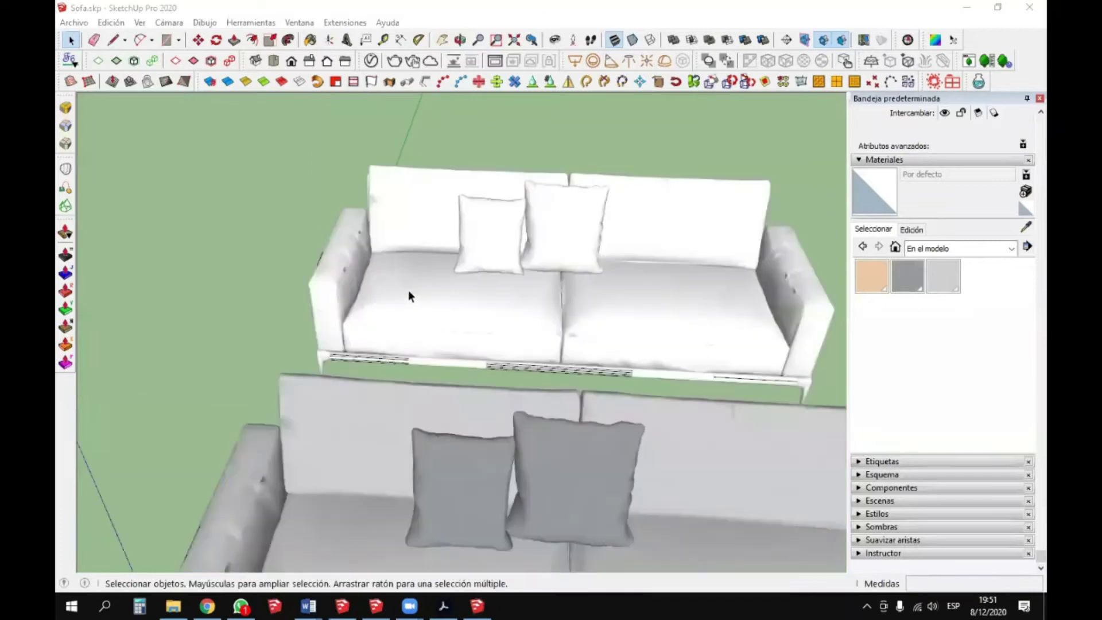
{"action": "middle_click_drag", "start_coordinate": [405, 281], "coordinate": [256, 263]}
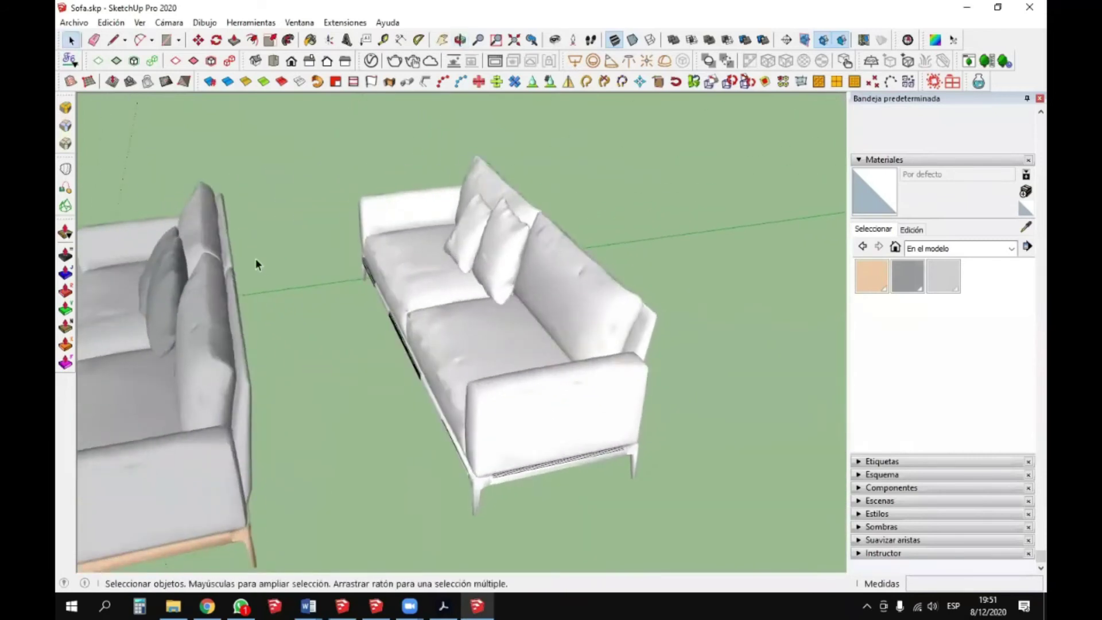
{"action": "left_click", "coordinate": [383, 254]}
{"action": "middle_click_drag", "start_coordinate": [384, 254], "coordinate": [414, 266]}
{"action": "right_click", "coordinate": [415, 266]}
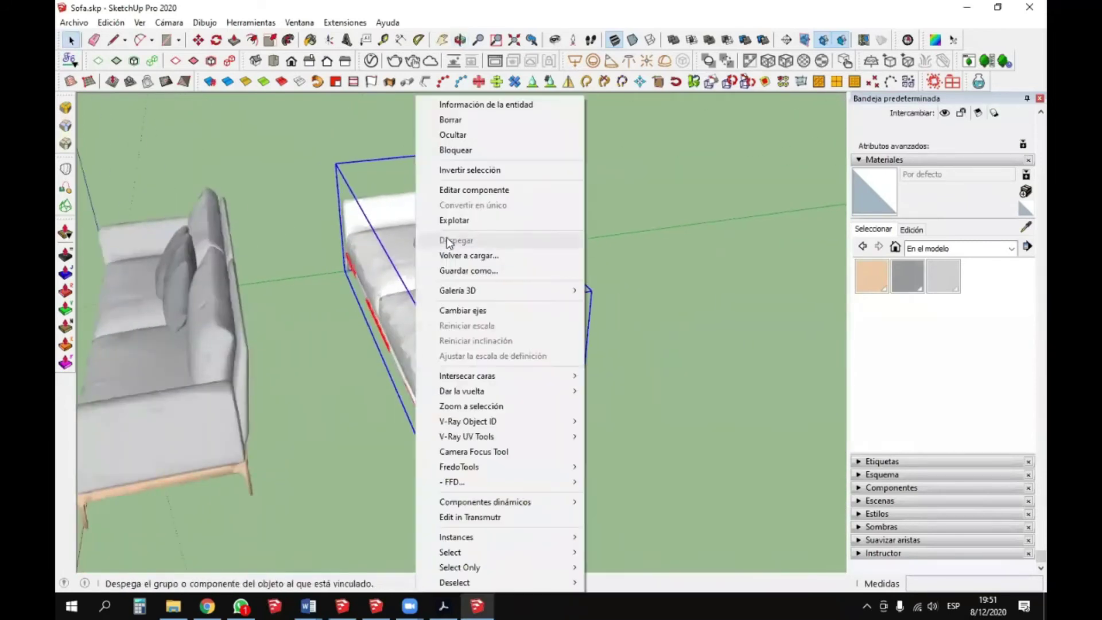
{"action": "left_click", "coordinate": [371, 233]}
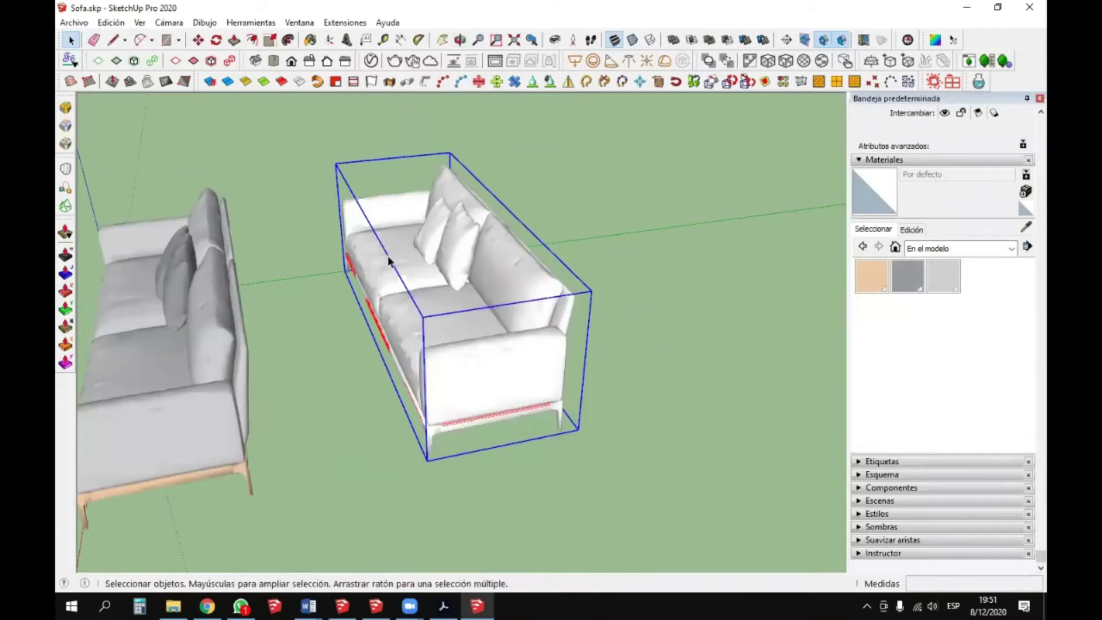
- Open the proxy sofa component for editing and inspect its contents from several angles next to the original
{"action": "double_click", "coordinate": [404, 267]}
{"action": "middle_click_drag", "start_coordinate": [404, 267], "coordinate": [446, 297]}
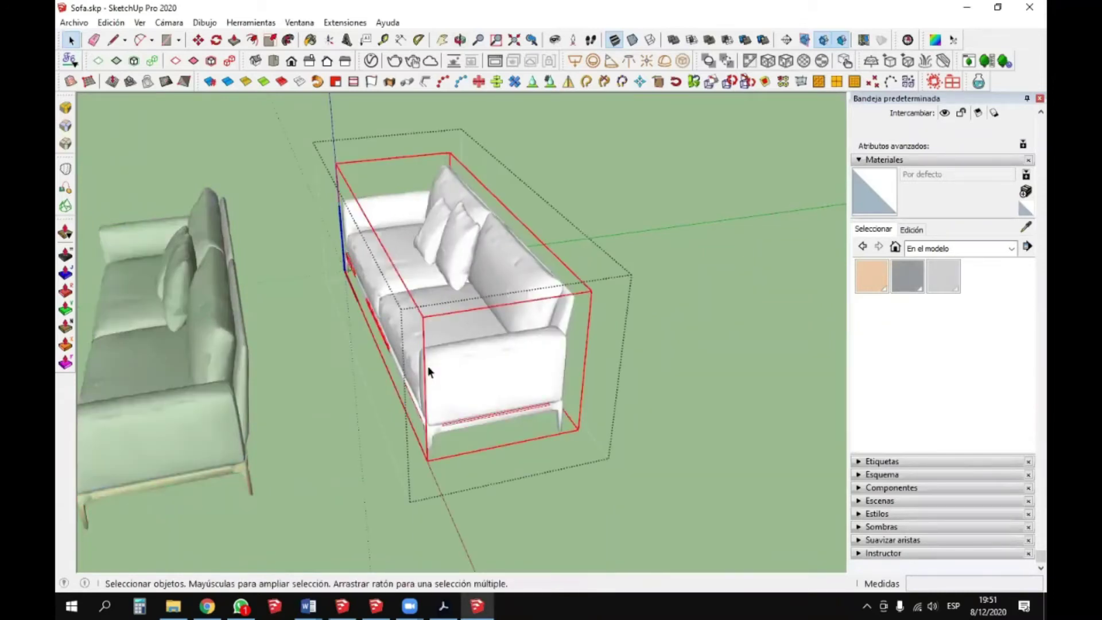
{"action": "middle_click_drag", "start_coordinate": [491, 355], "coordinate": [573, 339]}
{"action": "scroll", "coordinate": [476, 266], "scroll_direction": "down", "scroll_amount": 3}
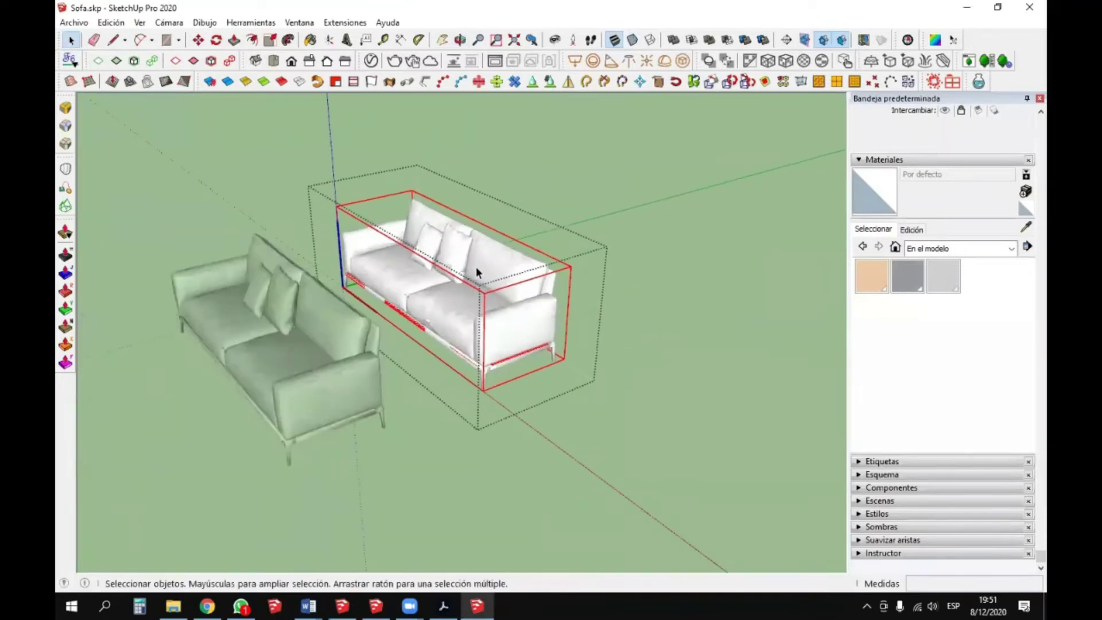
{"action": "middle_click_drag", "start_coordinate": [412, 276], "coordinate": [516, 320]}
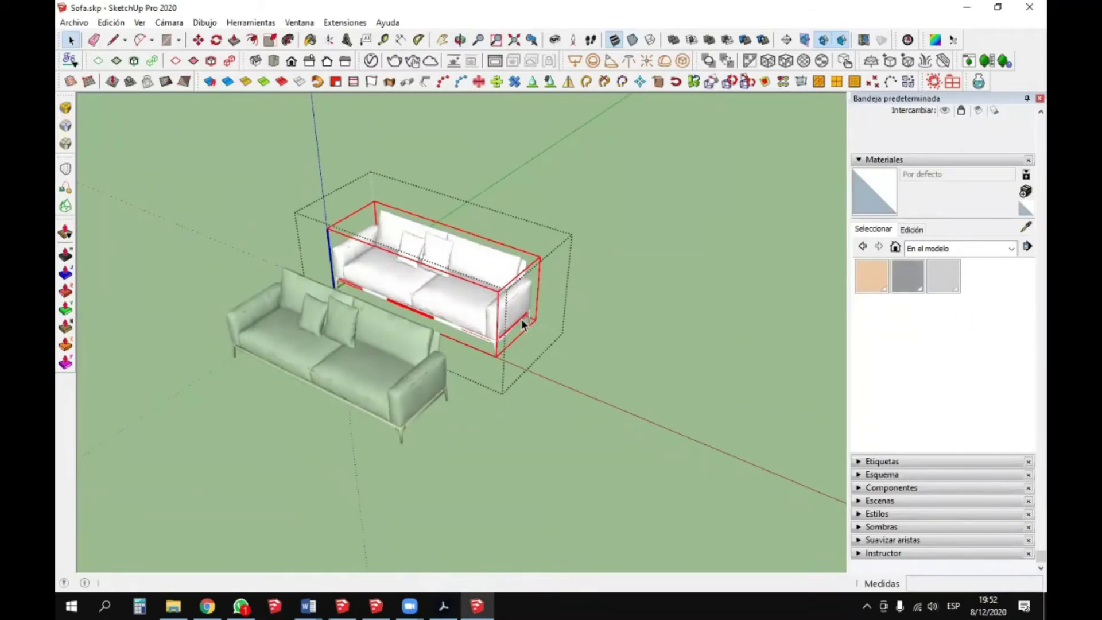
- Exit the proxy sofa component and compare its viewport preview with the original sofa
{"action": "left_click", "coordinate": [573, 298]}
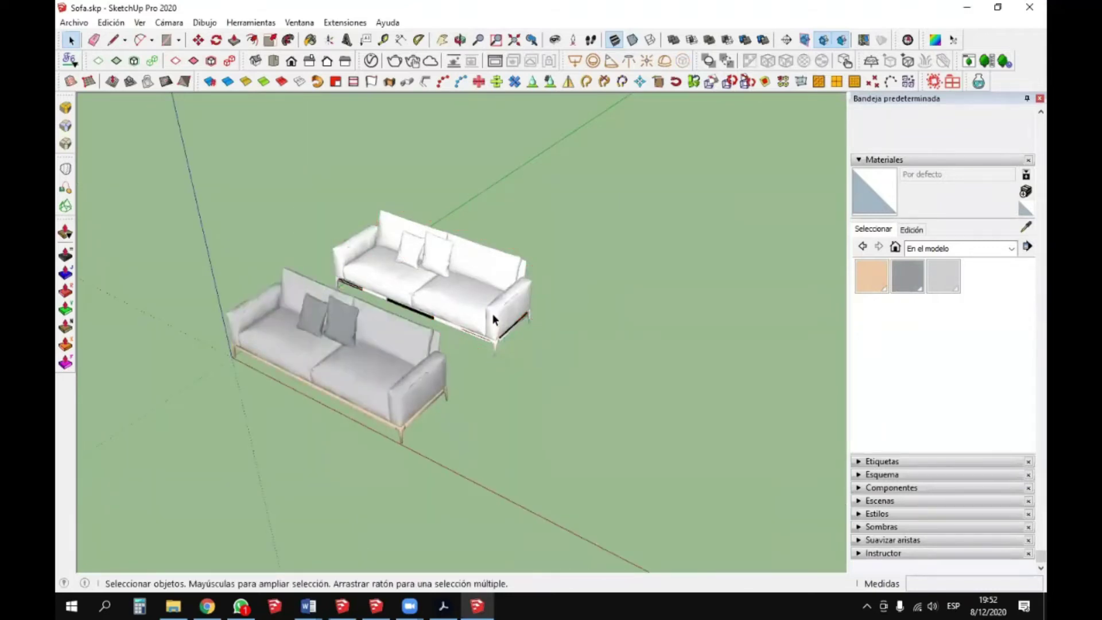
{"action": "middle_click_drag", "start_coordinate": [391, 252], "coordinate": [284, 259]}
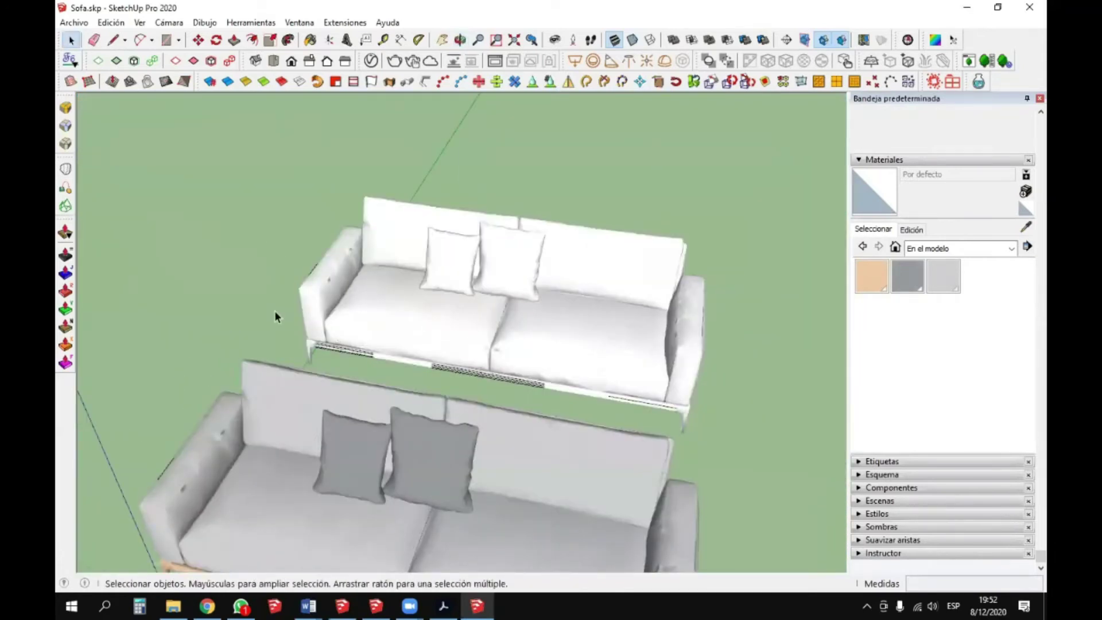
{"action": "scroll", "coordinate": [376, 271], "scroll_direction": "down", "scroll_amount": 5}
{"action": "middle_click_drag", "start_coordinate": [385, 277], "coordinate": [413, 270]}
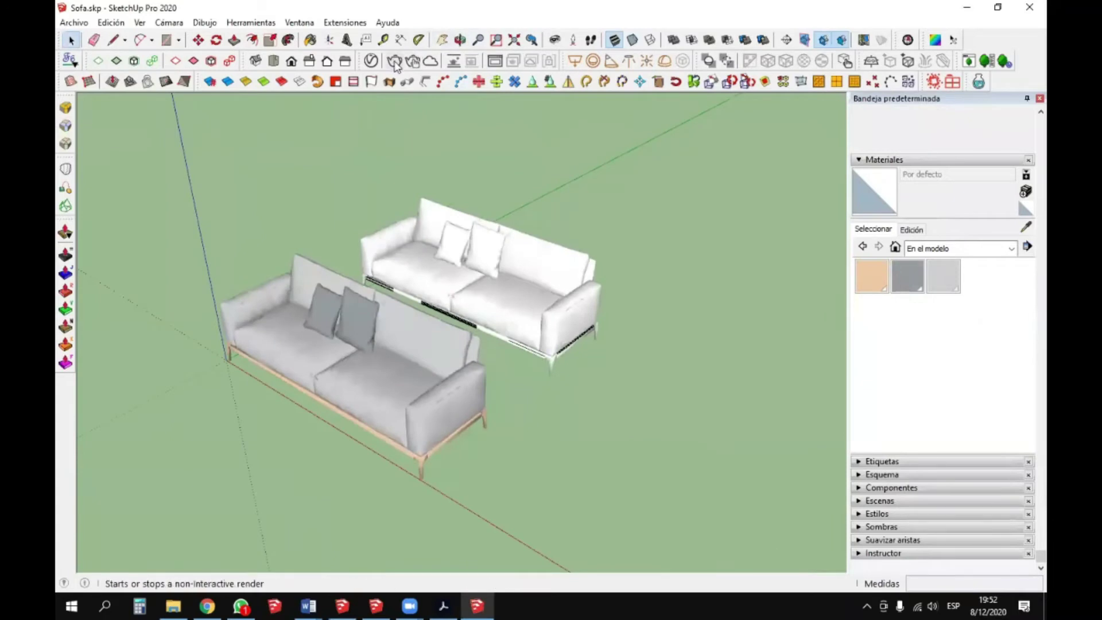
- Turn off Progressive rendering in the V-Ray settings and render both sofas
{"action": "left_click", "coordinate": [372, 65]}
{"action": "left_click_drag", "start_coordinate": [551, 72], "coordinate": [402, 68]}
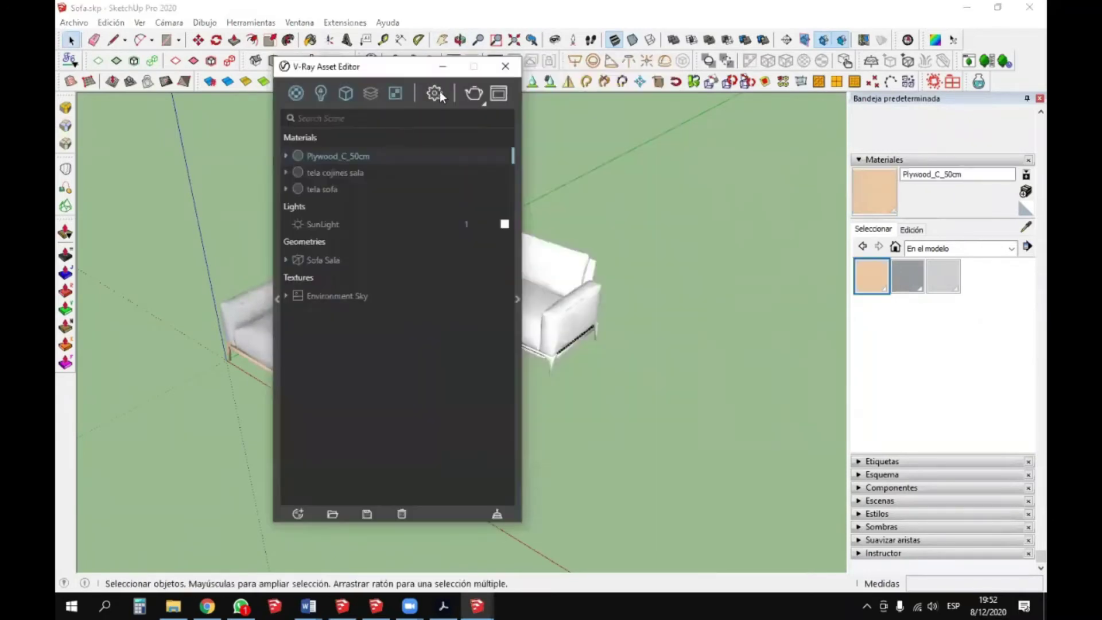
{"action": "left_click", "coordinate": [435, 93]}
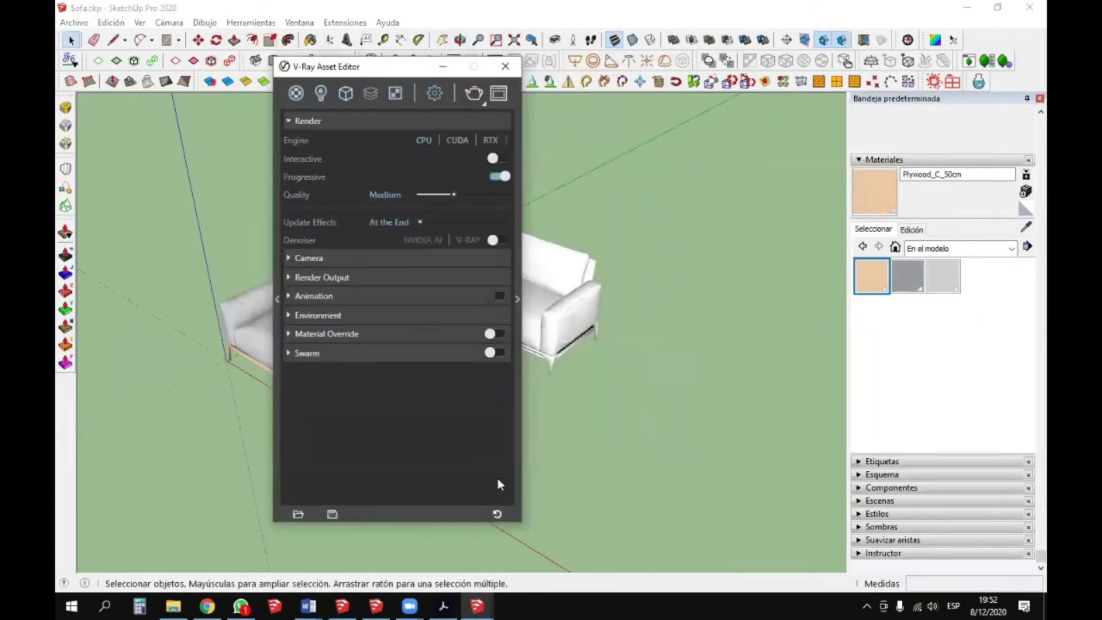
{"action": "left_click", "coordinate": [497, 178]}
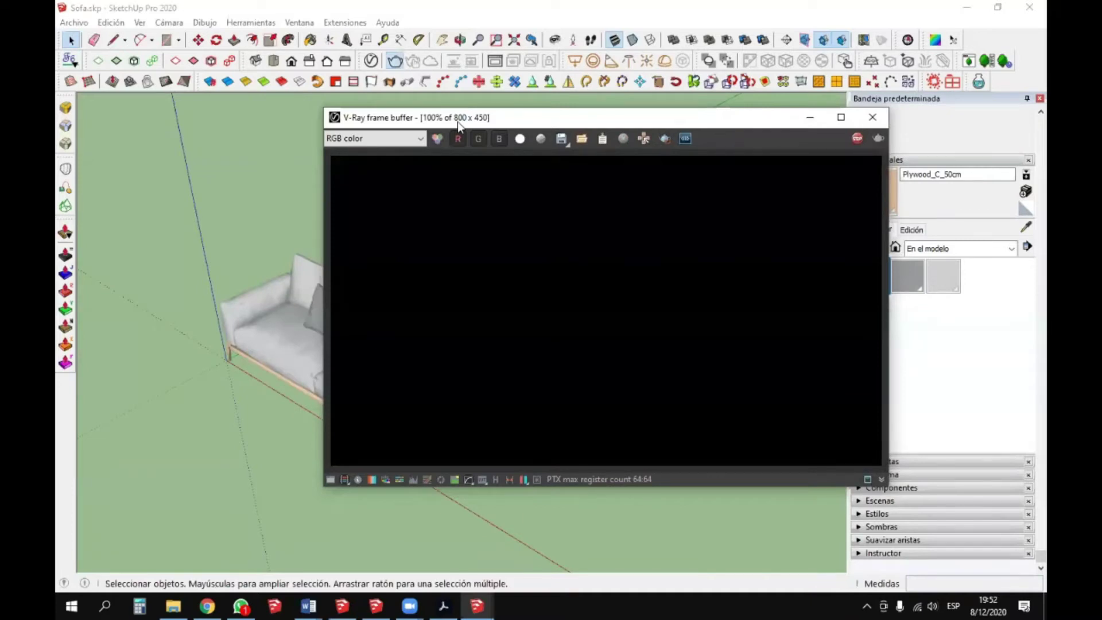
{"action": "left_click_drag", "start_coordinate": [459, 123], "coordinate": [606, 155]}
- Compare the original and proxy sofas in the model with the finished V-Ray render, then minimize the frame buffer and clear the selection
{"action": "scroll", "coordinate": [358, 336], "scroll_direction": "up", "scroll_amount": 3}
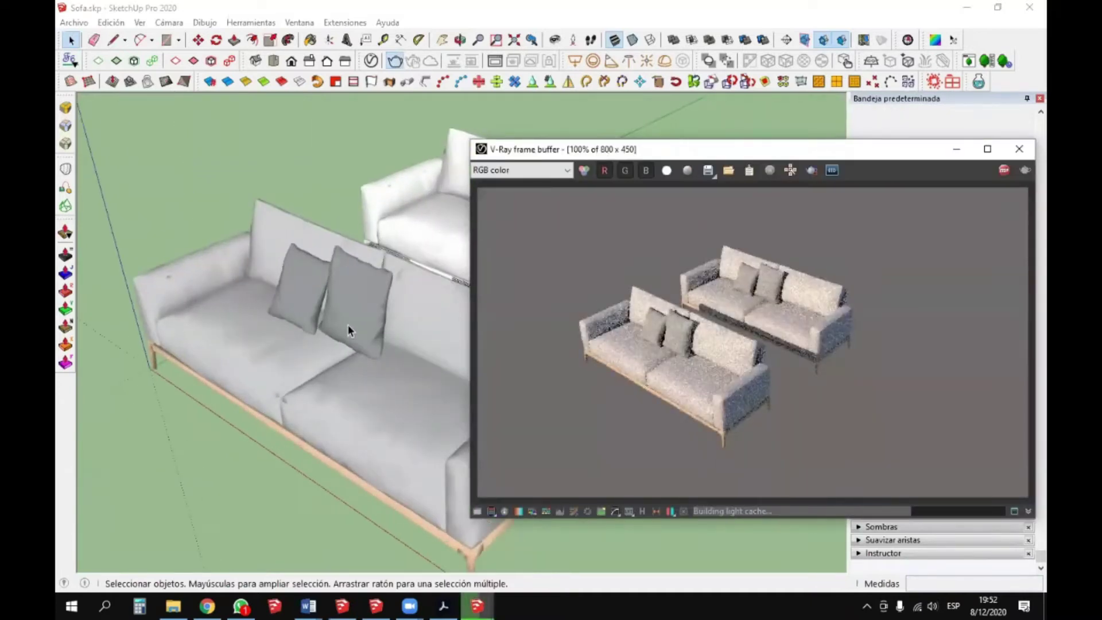
{"action": "left_click", "coordinate": [348, 330]}
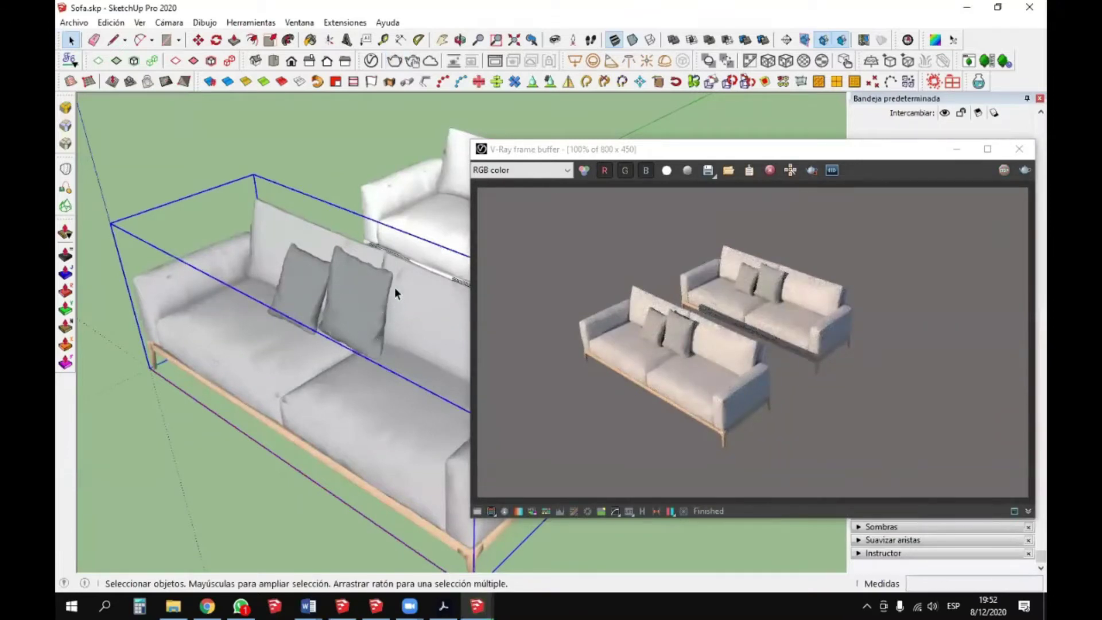
{"action": "mouse_move", "coordinate": [341, 356]}
{"action": "middle_mouse_down"}
{"action": "mouse_move", "coordinate": [369, 221]}
{"action": "mouse_move", "coordinate": [448, 122]}
{"action": "mouse_move", "coordinate": [292, 277]}
{"action": "mouse_move", "coordinate": [108, 369]}
{"action": "mouse_move", "coordinate": [284, 417]}
{"action": "mouse_move", "coordinate": [353, 403]}
{"action": "mouse_move", "coordinate": [401, 274]}
{"action": "middle_mouse_up"}
{"action": "scroll", "coordinate": [401, 277], "scroll_direction": "up", "scroll_amount": 2}
{"action": "scroll", "coordinate": [114, 326], "scroll_direction": "down", "scroll_amount": 2}
{"action": "scroll", "coordinate": [294, 280], "scroll_direction": "up", "scroll_amount": 2}
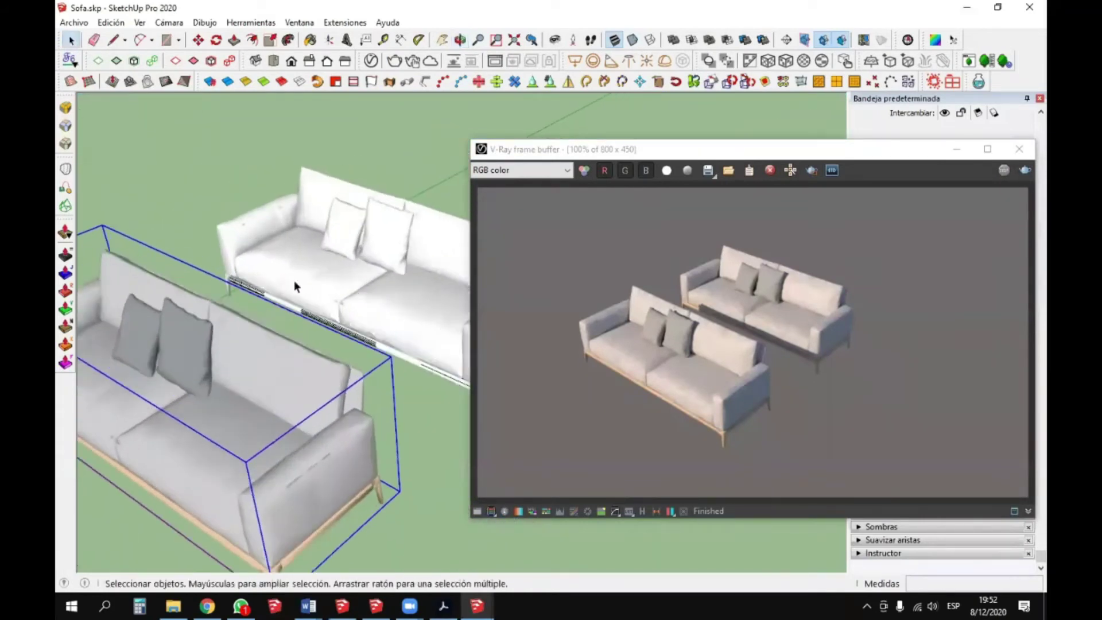
{"action": "middle_click_drag", "start_coordinate": [294, 280], "coordinate": [333, 240]}
{"action": "left_click", "coordinate": [322, 226]}
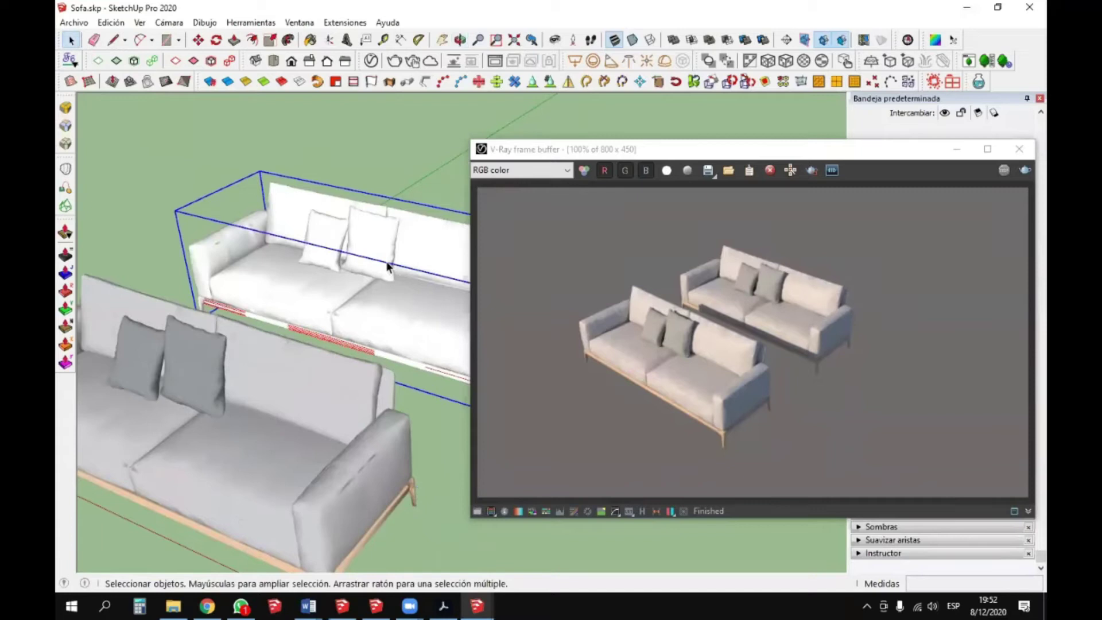
{"action": "left_click_drag", "start_coordinate": [637, 150], "coordinate": [515, 153]}
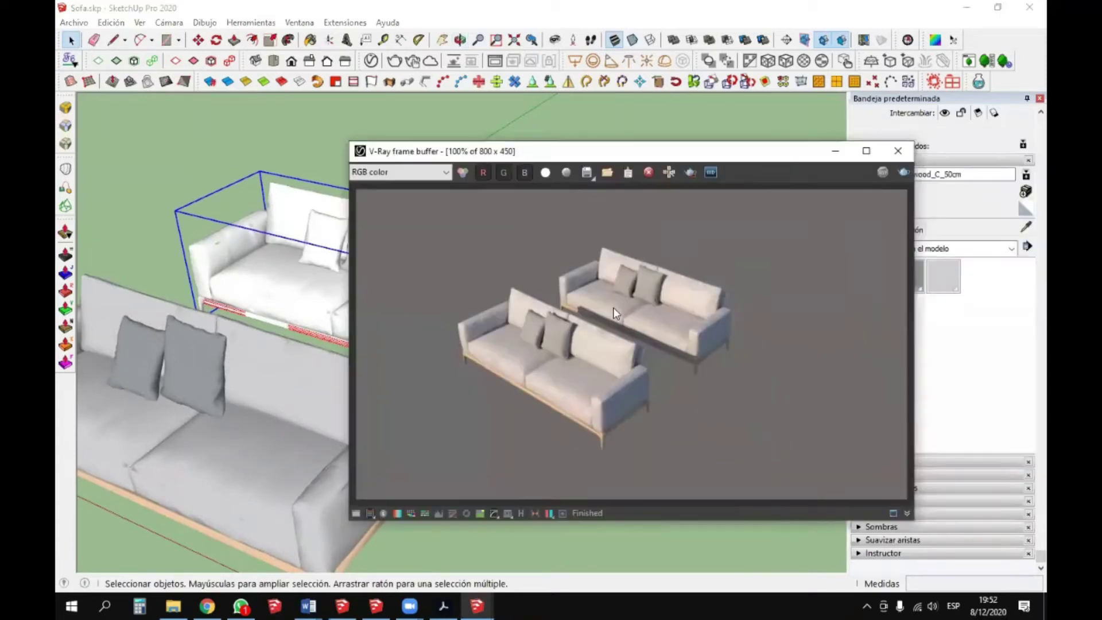
{"action": "scroll", "coordinate": [627, 332], "scroll_direction": "up", "scroll_amount": 1}
{"action": "left_click", "coordinate": [834, 151]}
{"action": "left_click", "coordinate": [555, 183]}
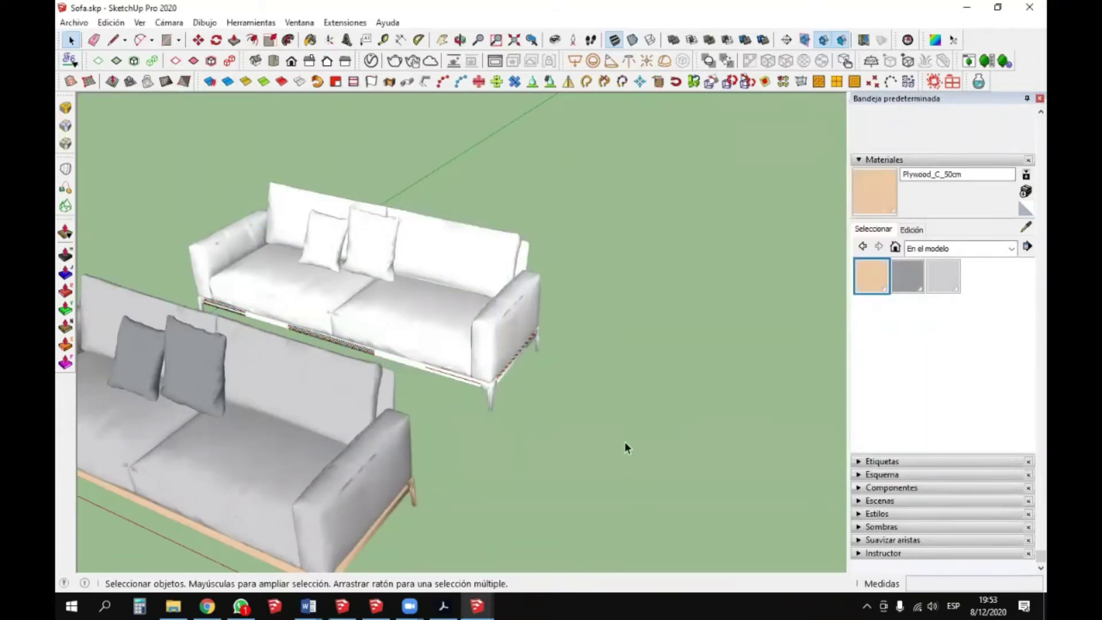
- Compare the file sizes of Sofa.skp and Sofa Sala.vrmesh in the Proxys folder in File Explorer
{"action": "left_click", "coordinate": [173, 606]}
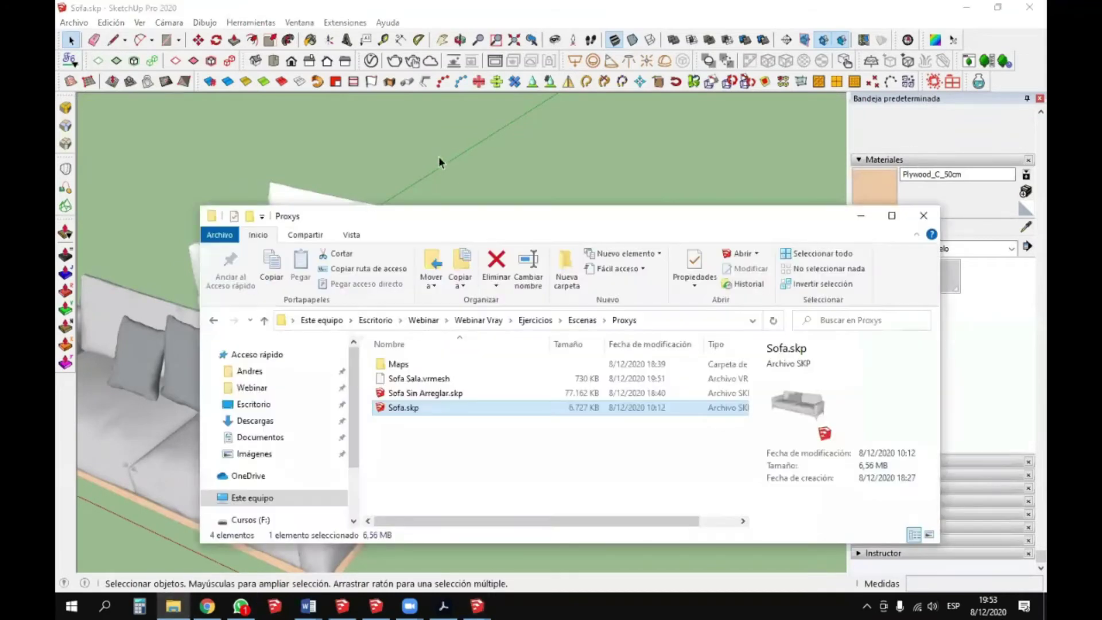
{"action": "left_click_drag", "start_coordinate": [512, 215], "coordinate": [492, 138]}
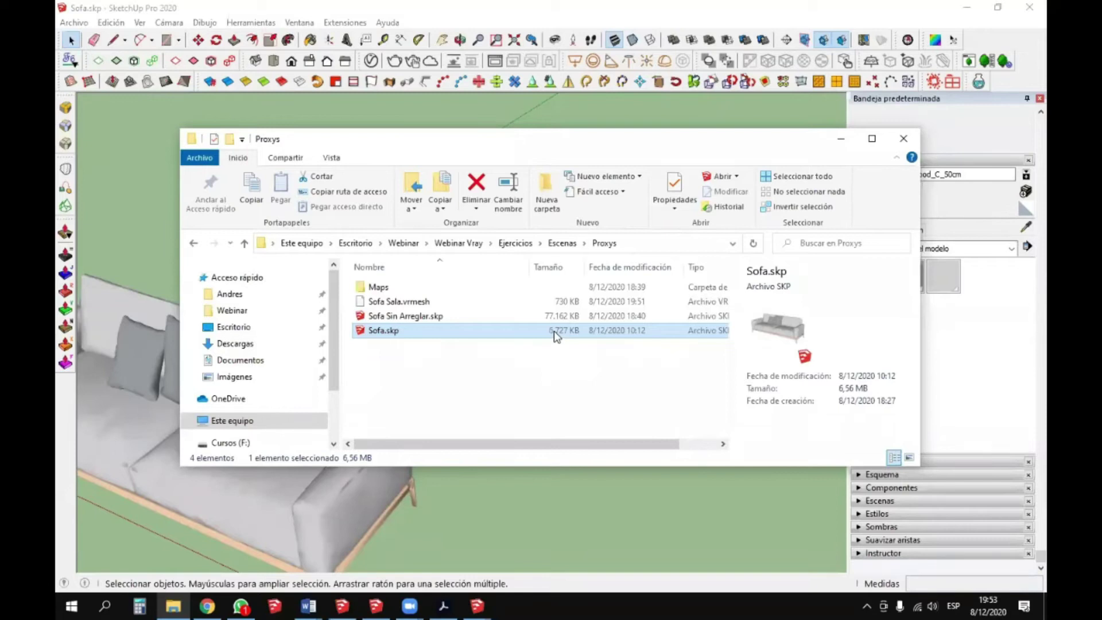
{"action": "left_click", "coordinate": [534, 301]}
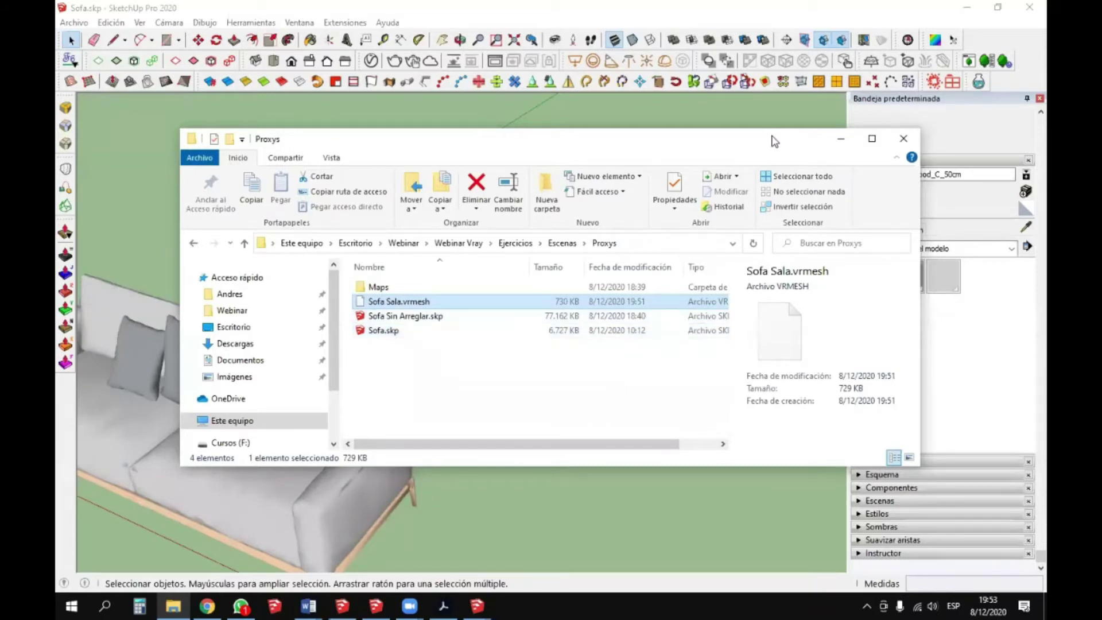
{"action": "left_click", "coordinate": [842, 139]}
{"action": "scroll", "coordinate": [433, 286], "scroll_direction": "down", "scroll_amount": 5}
{"action": "left_click", "coordinate": [433, 285]}
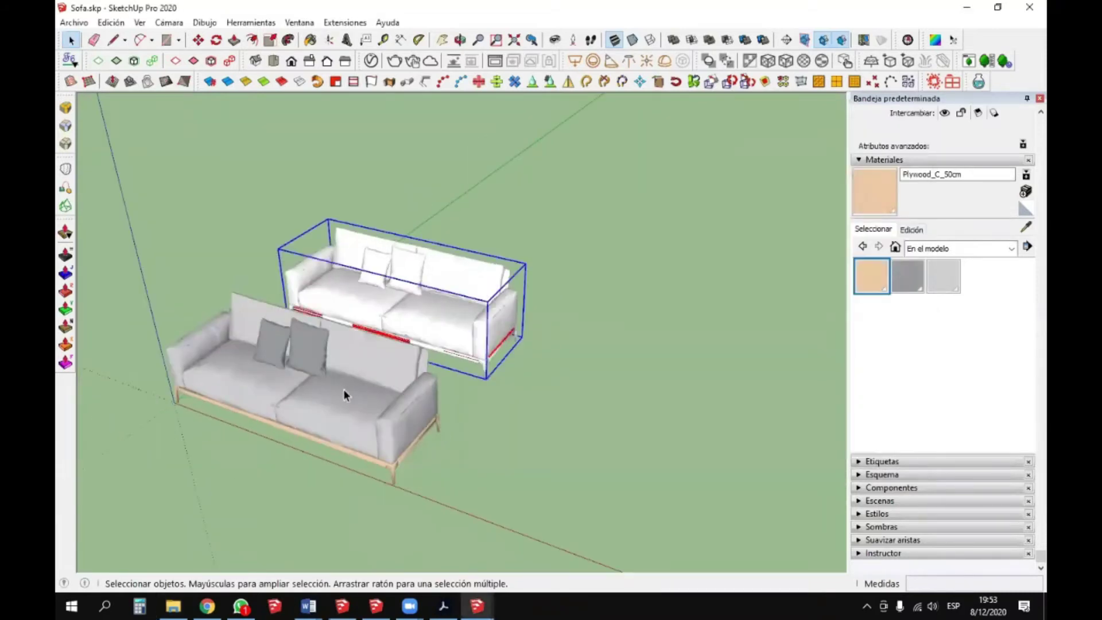
{"action": "middle_click_drag", "start_coordinate": [343, 389], "coordinate": [365, 415]}
{"action": "key", "text": "m"}
{"action": "left_click", "coordinate": [458, 419]}
{"action": "key", "text": "ctrl"}
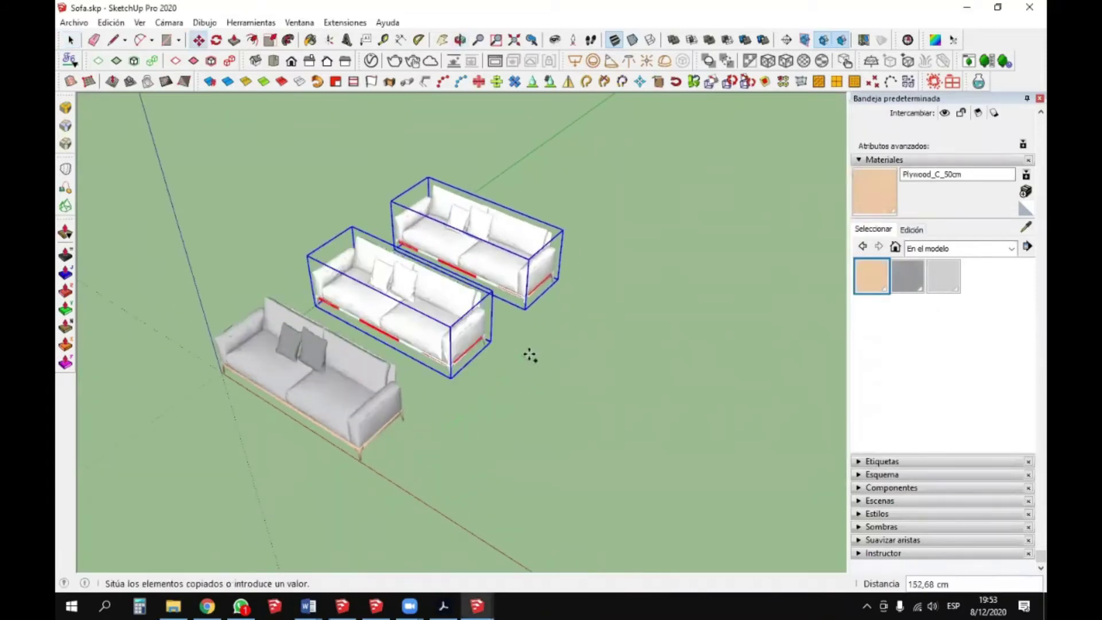
{"action": "left_click", "coordinate": [534, 348]}
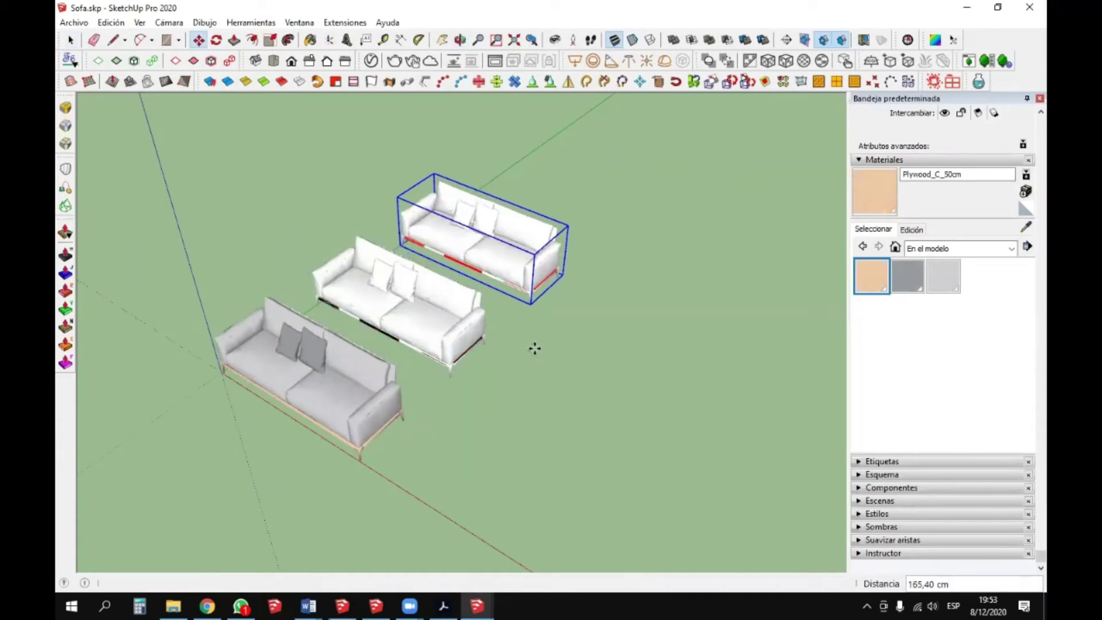
{"action": "type", "text": "20"}
{"action": "key", "text": "Return"}
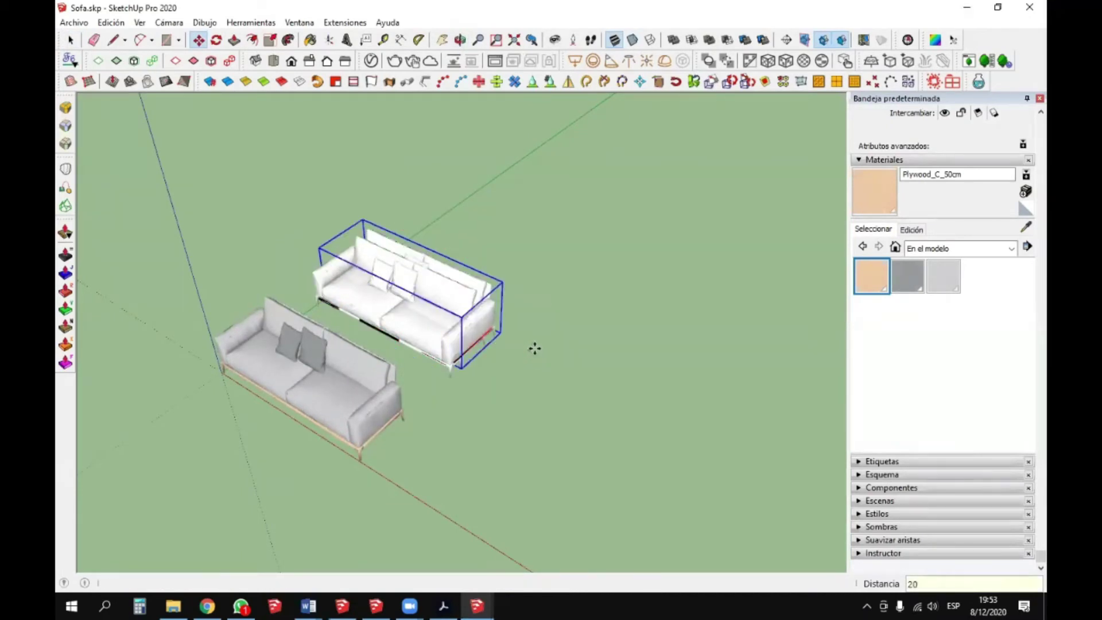
{"action": "key", "text": "space"}
- Copy the proxy sofa about 112 cm behind itself along the green axis and repeat the copy 20 times
{"action": "left_click", "coordinate": [436, 325]}
{"action": "key", "text": "m"}
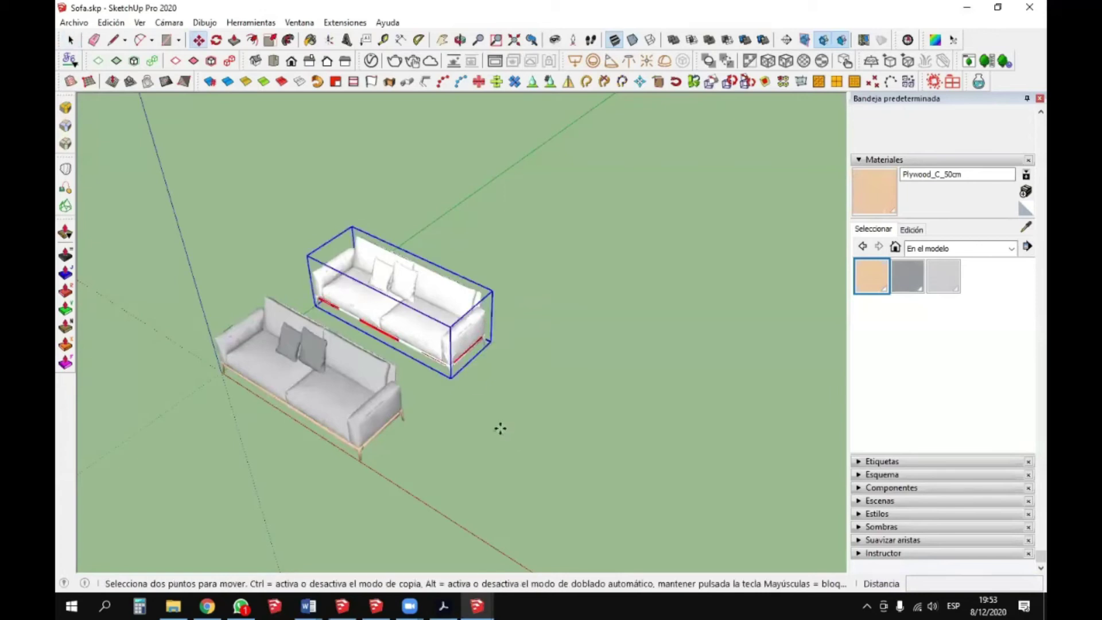
{"action": "left_click", "coordinate": [500, 428]}
{"action": "key", "text": "ctrl"}
{"action": "left_click", "coordinate": [543, 369]}
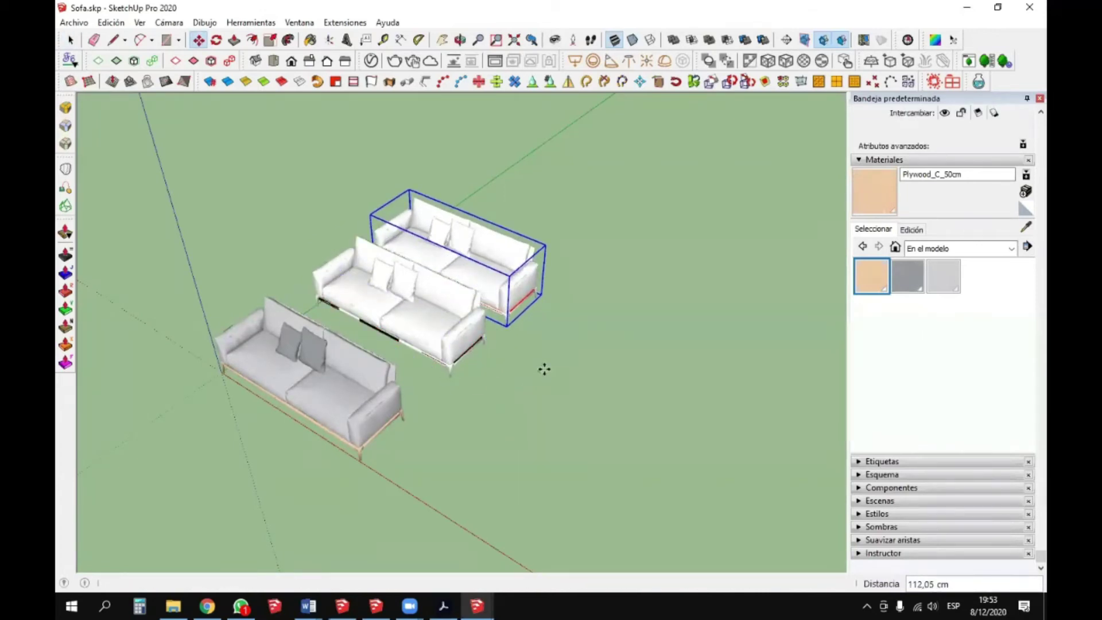
{"action": "type", "text": "20x"}
{"action": "key", "text": "Return"}
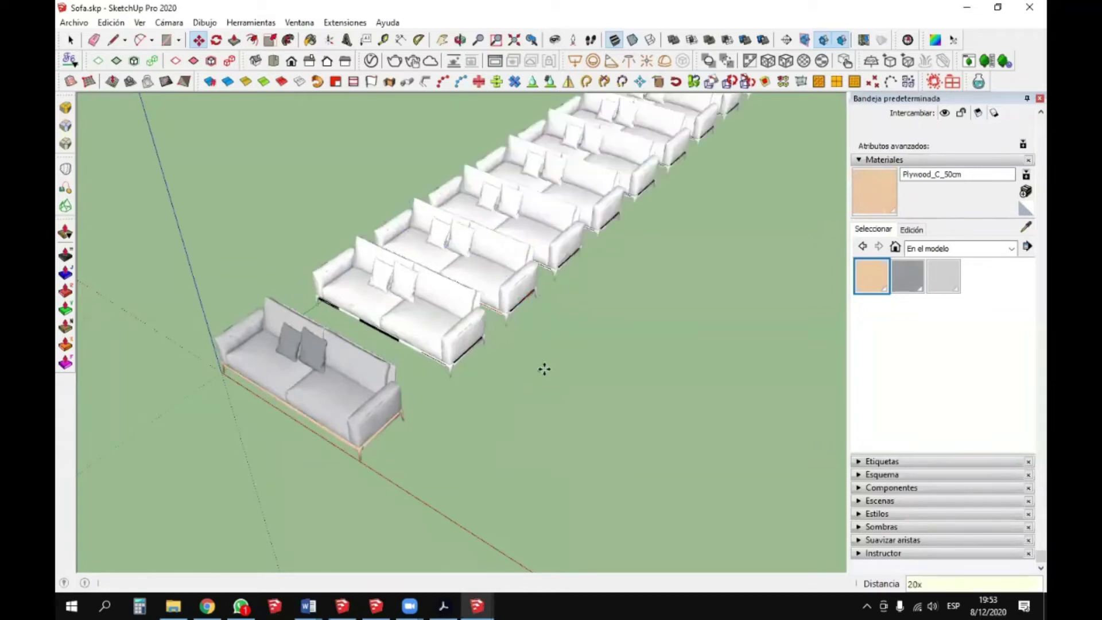
{"action": "key", "text": "space"}
- Copy the whole row of proxy sofas about 251 cm along the red axis and repeat it 10 times
{"action": "middle_click_drag", "start_coordinate": [380, 363], "coordinate": [434, 353]}
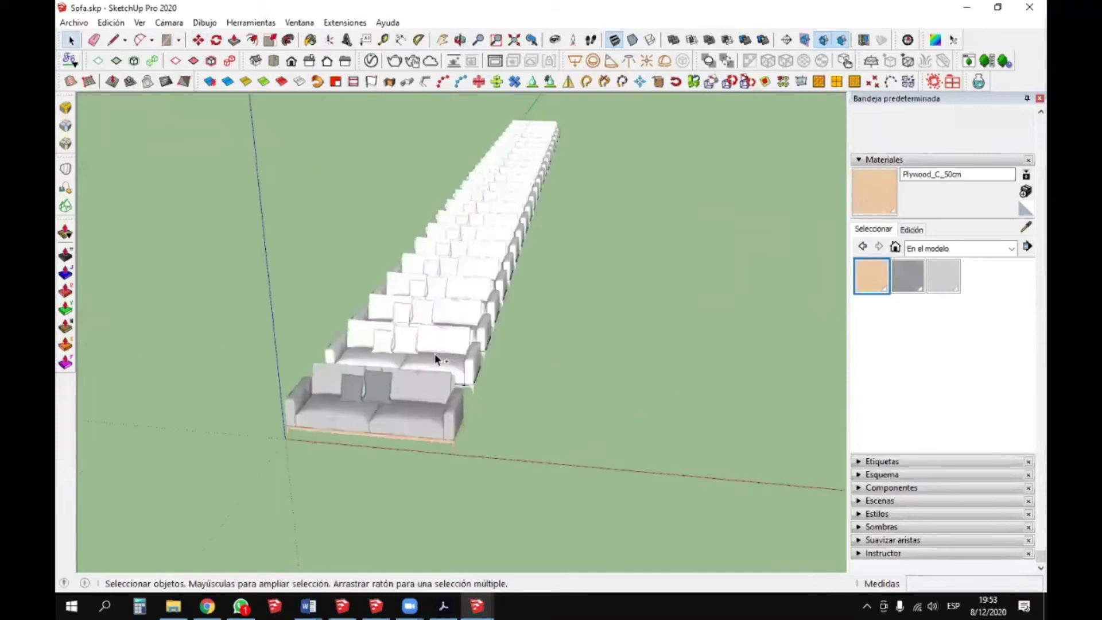
{"action": "scroll", "coordinate": [388, 415], "scroll_direction": "up", "scroll_amount": 2}
{"action": "scroll", "coordinate": [378, 405], "scroll_direction": "down", "scroll_amount": 2}
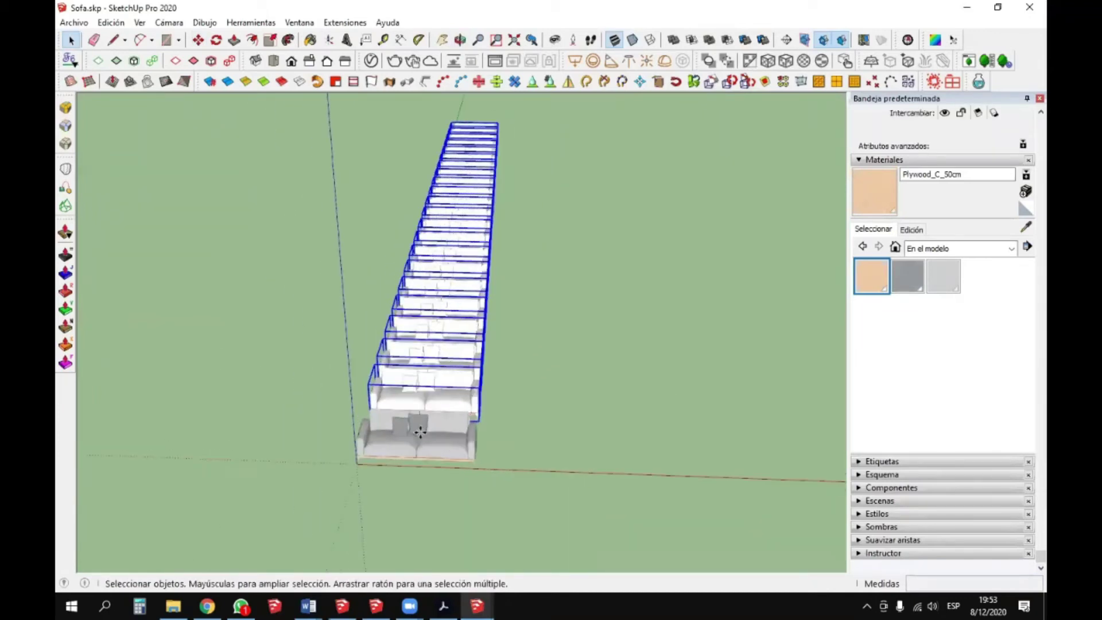
{"action": "key", "text": "m"}
{"action": "left_click", "coordinate": [404, 493]}
{"action": "key", "text": "ctrl"}
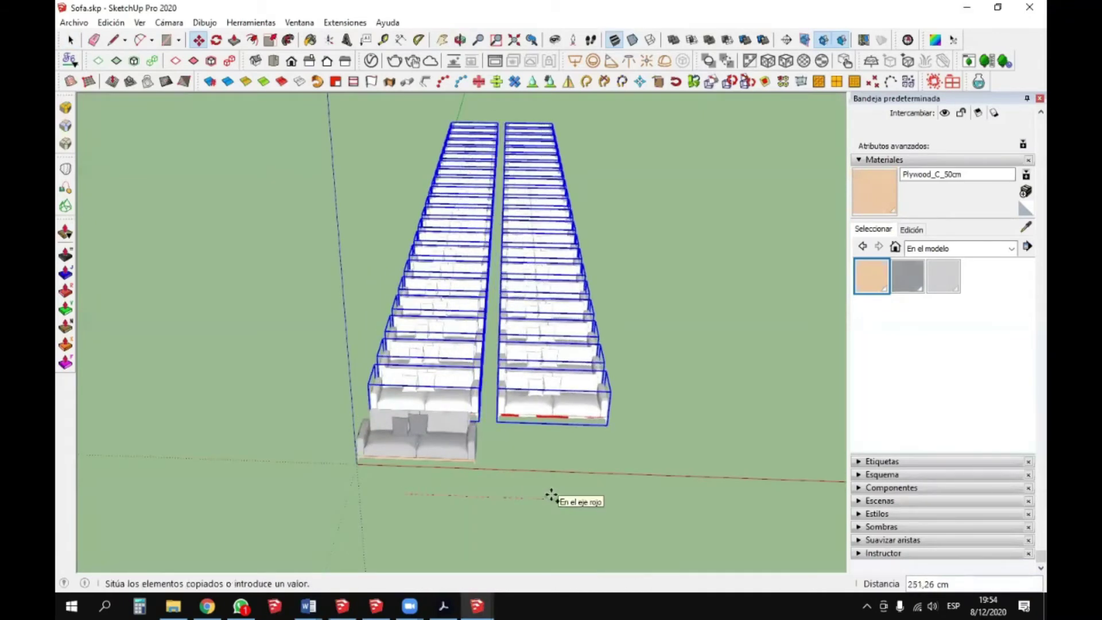
{"action": "left_click", "coordinate": [552, 499]}
{"action": "type", "text": "10x"}
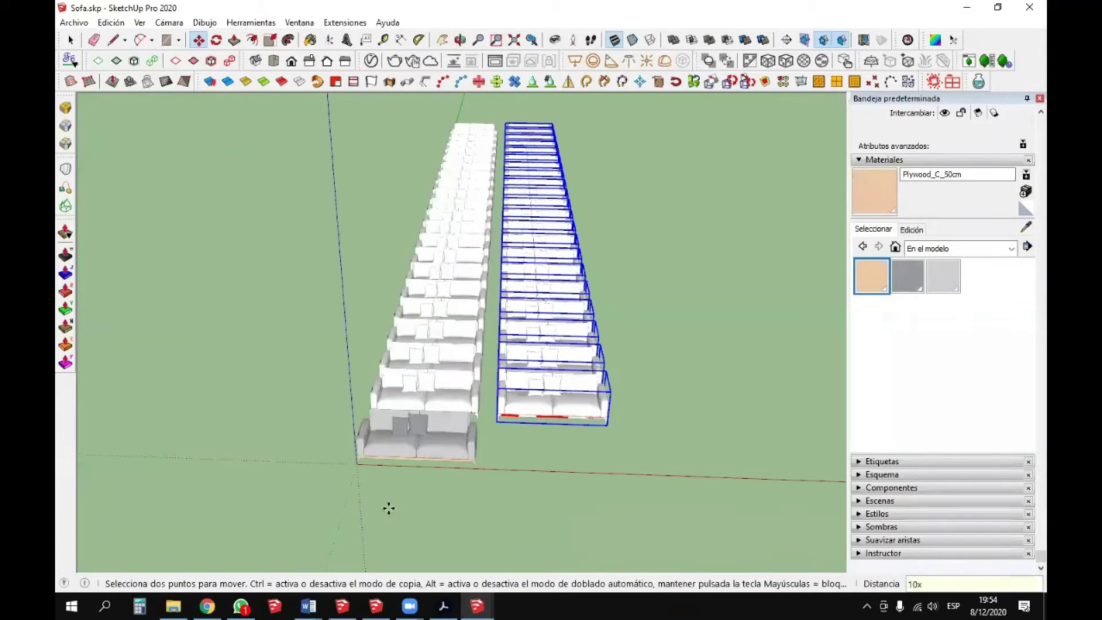
{"action": "key", "text": "Return"}
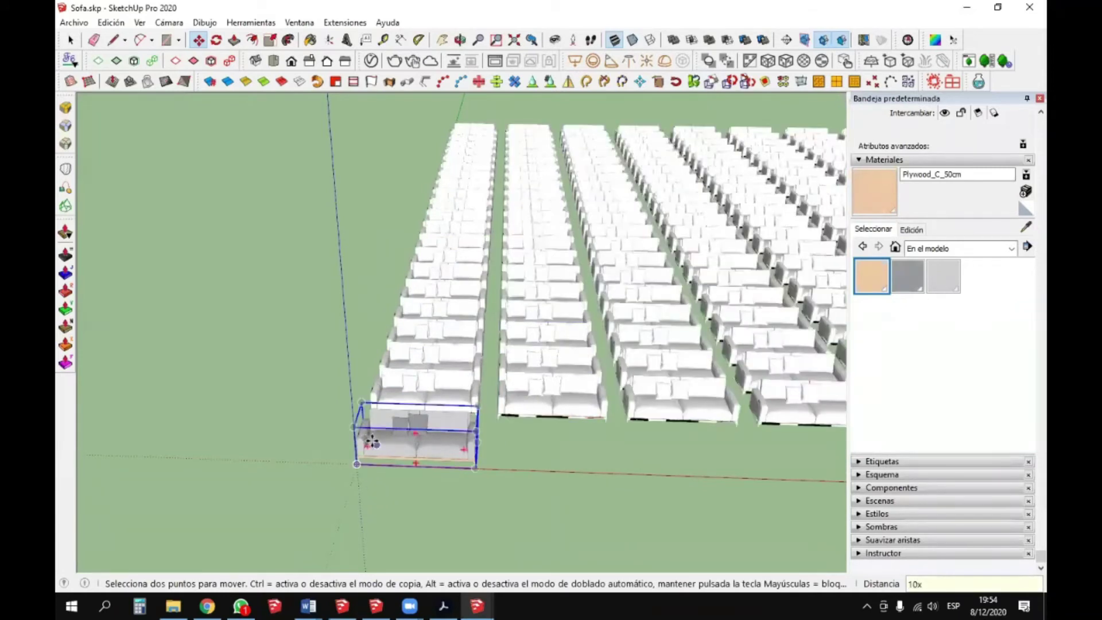
- Inspect the grid of proxy sofas from afar and up close, and select the proxy nearest the original sofa
{"action": "scroll", "coordinate": [342, 445], "scroll_direction": "down", "scroll_amount": 4}
{"action": "middle_click_drag", "start_coordinate": [477, 393], "coordinate": [370, 491]}
{"action": "key", "text": "space"}
{"action": "middle_click_drag", "start_coordinate": [463, 350], "coordinate": [459, 395]}
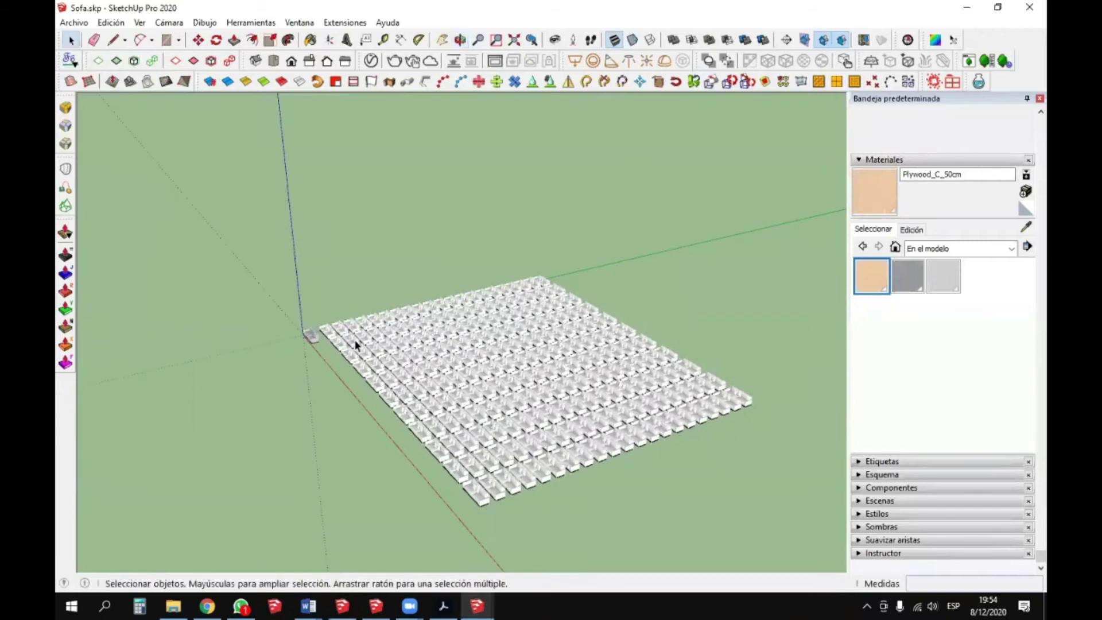
{"action": "scroll", "coordinate": [349, 348], "scroll_direction": "up", "scroll_amount": 10}
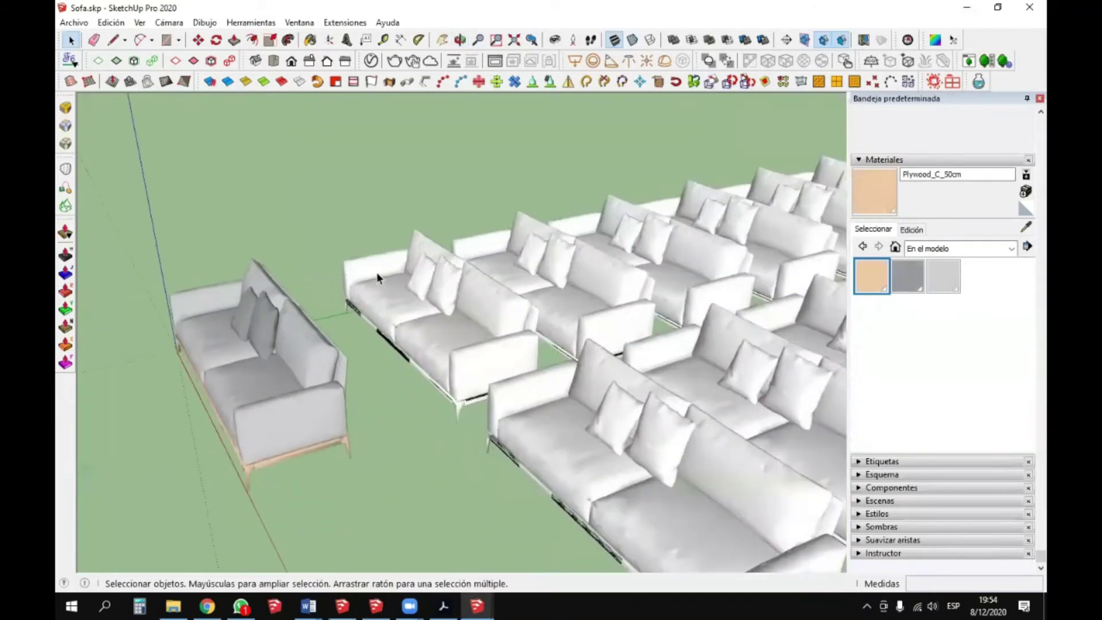
{"action": "left_click", "coordinate": [379, 330]}
{"action": "middle_click_drag", "start_coordinate": [378, 331], "coordinate": [357, 341]}
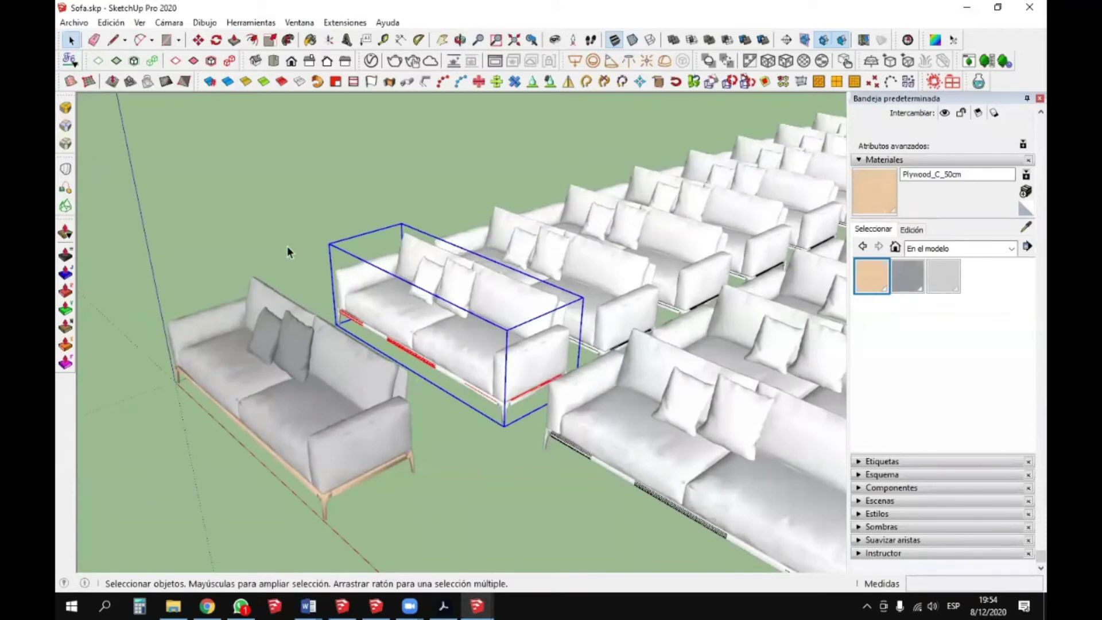
- Check the Sofa Sala.vrmesh file details in File Explorer's Proxys folder, then minimize the folder window
{"action": "left_click", "coordinate": [173, 606]}
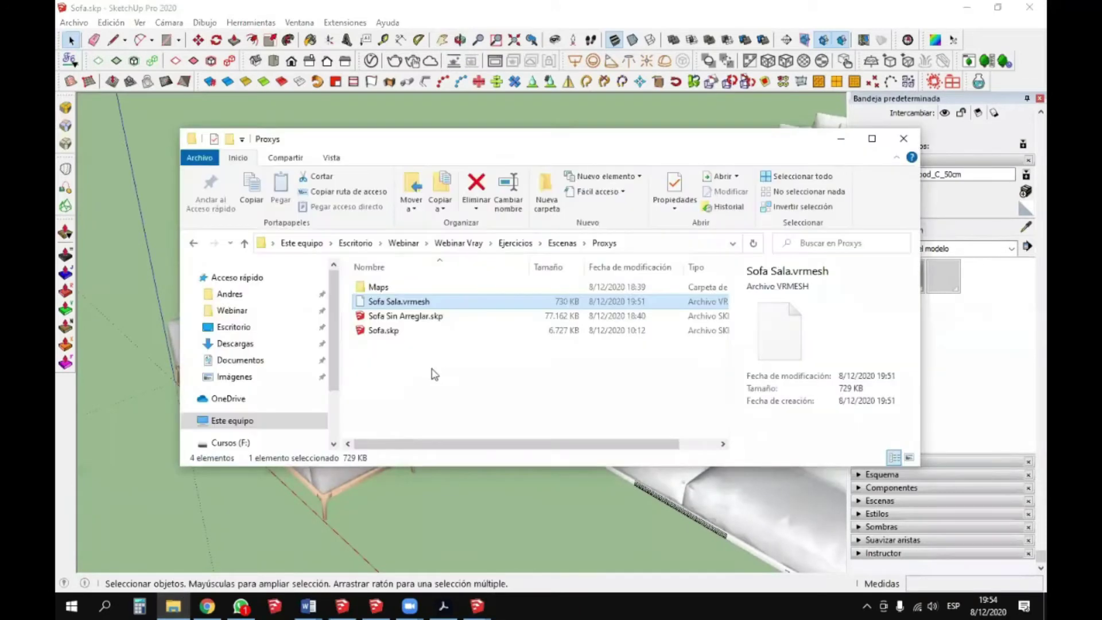
{"action": "left_click", "coordinate": [414, 314]}
{"action": "left_click", "coordinate": [414, 301]}
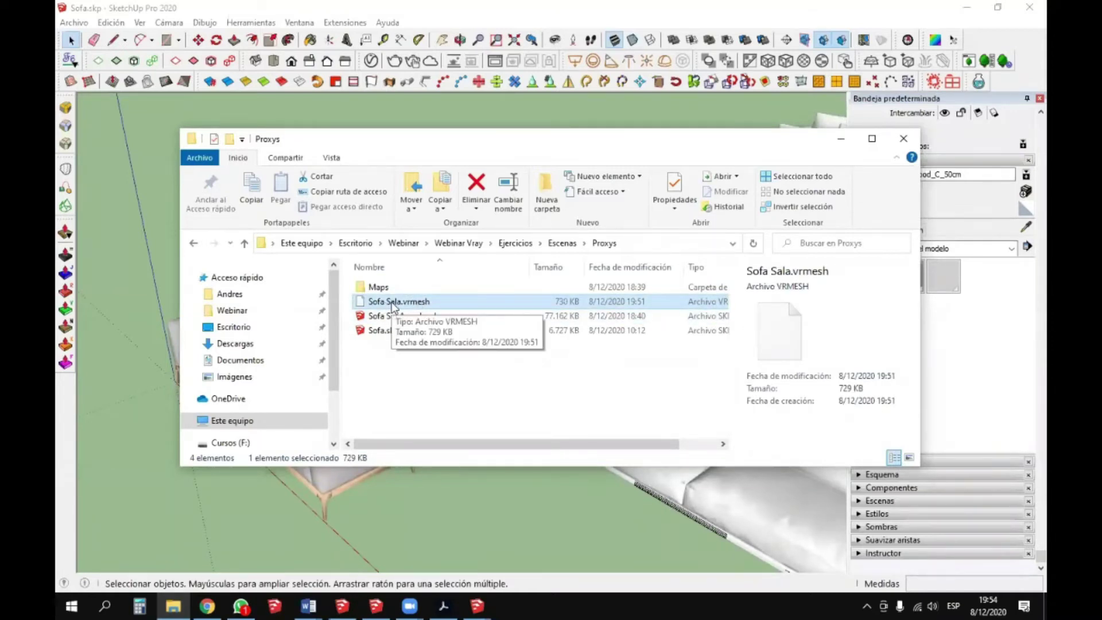
{"action": "left_click", "coordinate": [842, 144]}
- Clear the selection and examine the complete grid of proxy sofas beside the original
{"action": "left_click", "coordinate": [332, 354]}
{"action": "scroll", "coordinate": [258, 371], "scroll_direction": "down", "scroll_amount": 10}
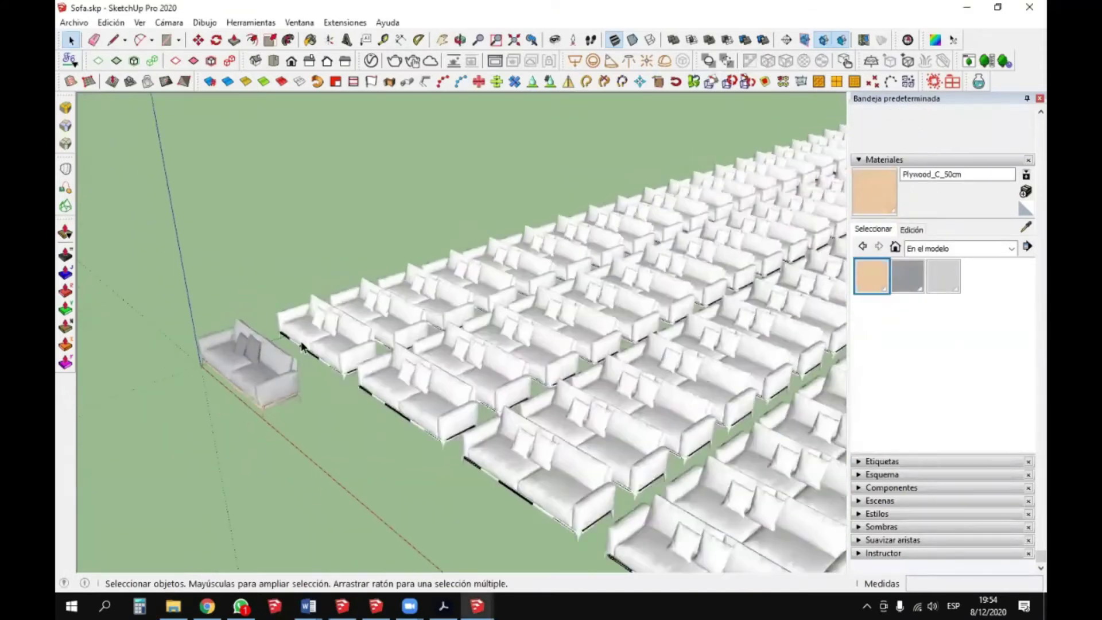
{"action": "middle_click_drag", "start_coordinate": [373, 382], "coordinate": [450, 386]}
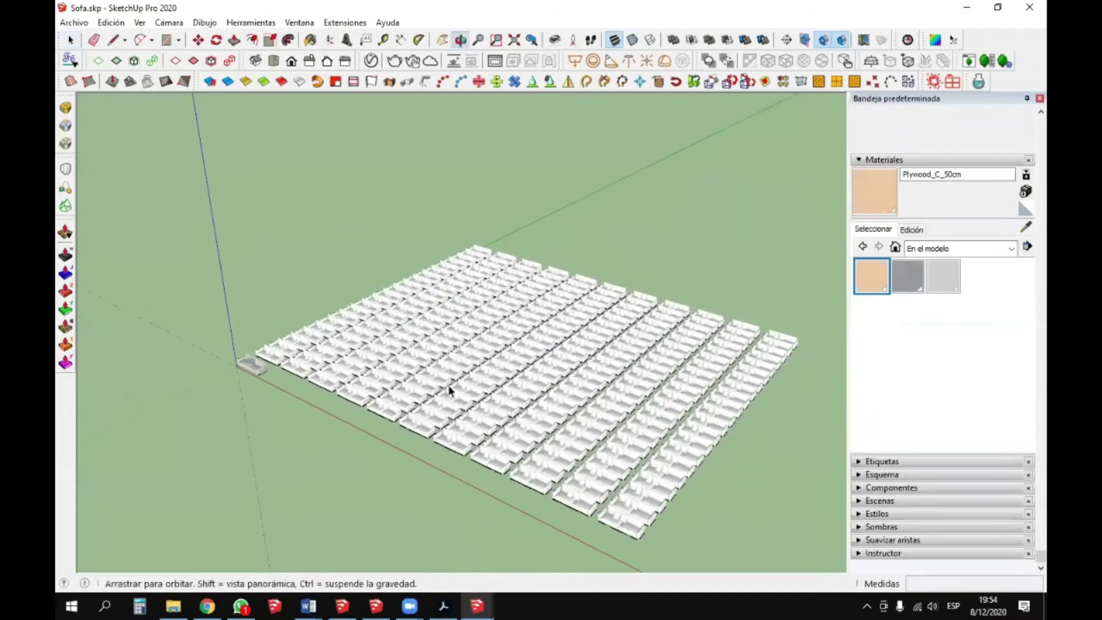
{"action": "scroll", "coordinate": [568, 437], "scroll_direction": "up", "scroll_amount": 3}
{"action": "scroll", "coordinate": [529, 369], "scroll_direction": "up", "scroll_amount": 3}
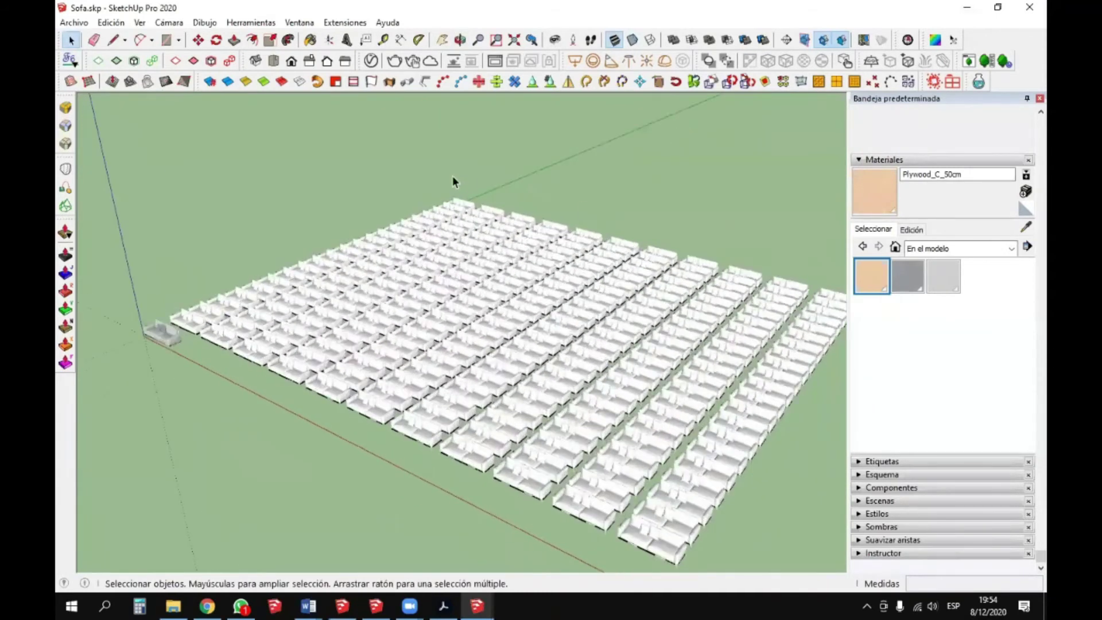
- Render the grid of proxy sofas with V-Ray, check the finished image and close the frame buffer
{"action": "left_click", "coordinate": [394, 60]}
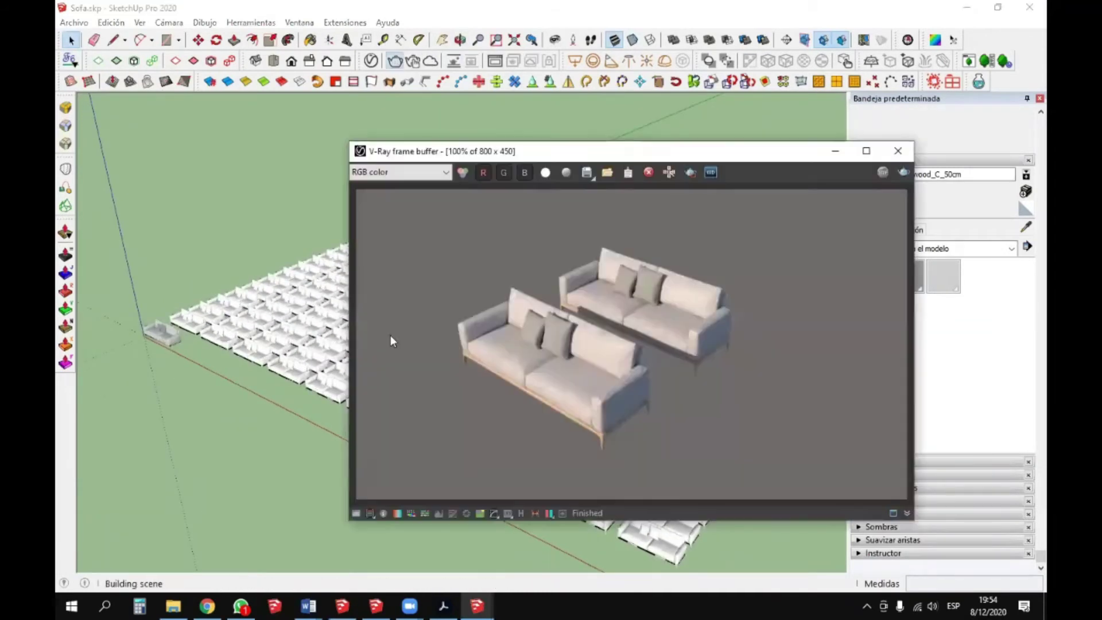
{"action": "left_click_drag", "start_coordinate": [565, 152], "coordinate": [469, 147]}
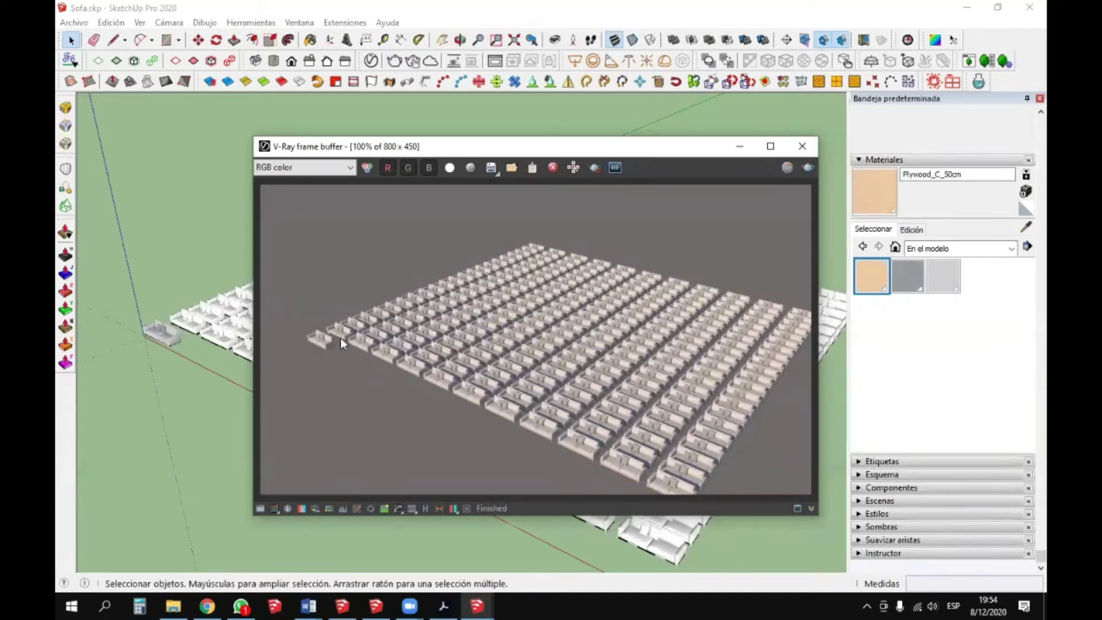
{"action": "left_click", "coordinate": [802, 146]}
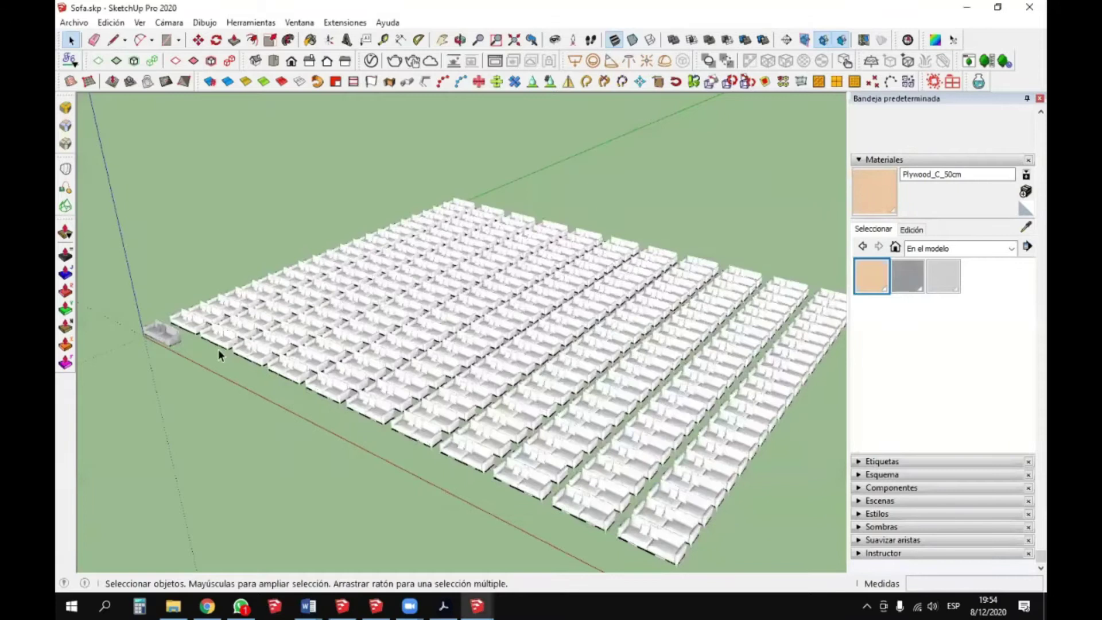
- Examine the whole proxy grid from several angles, and select the original sofa for a close look
{"action": "middle_click_drag", "start_coordinate": [191, 323], "coordinate": [258, 312]}
{"action": "scroll", "coordinate": [267, 332], "scroll_direction": "down", "scroll_amount": 5}
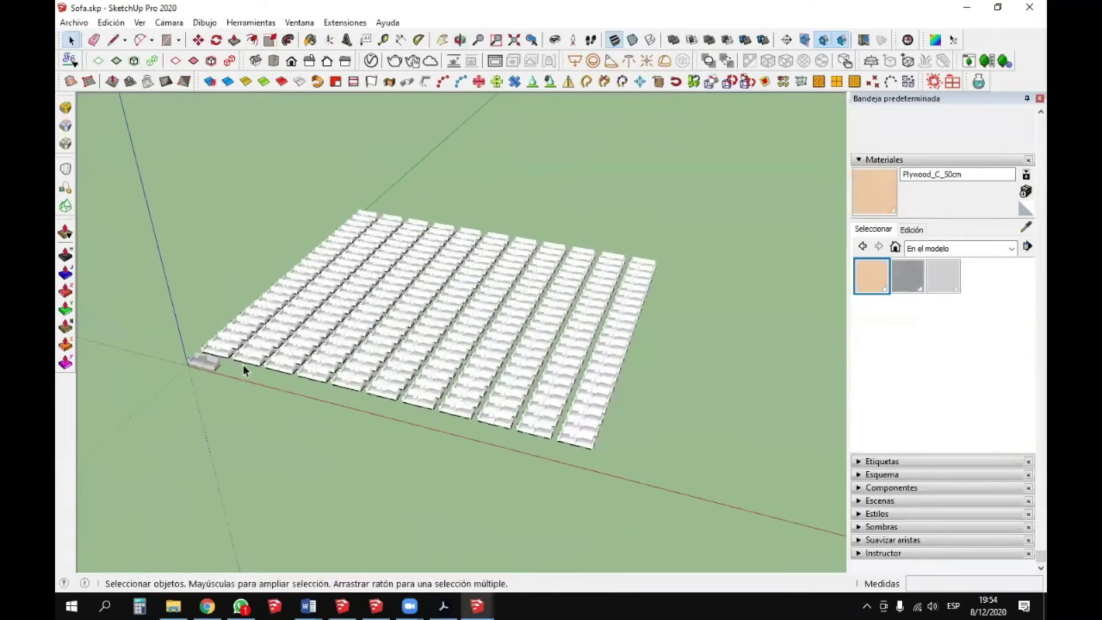
{"action": "scroll", "coordinate": [226, 365], "scroll_direction": "up", "scroll_amount": 2}
{"action": "mouse_move", "coordinate": [226, 365]}
{"action": "middle_mouse_down"}
{"action": "mouse_move", "coordinate": [167, 364]}
{"action": "mouse_move", "coordinate": [505, 440]}
{"action": "middle_mouse_up"}
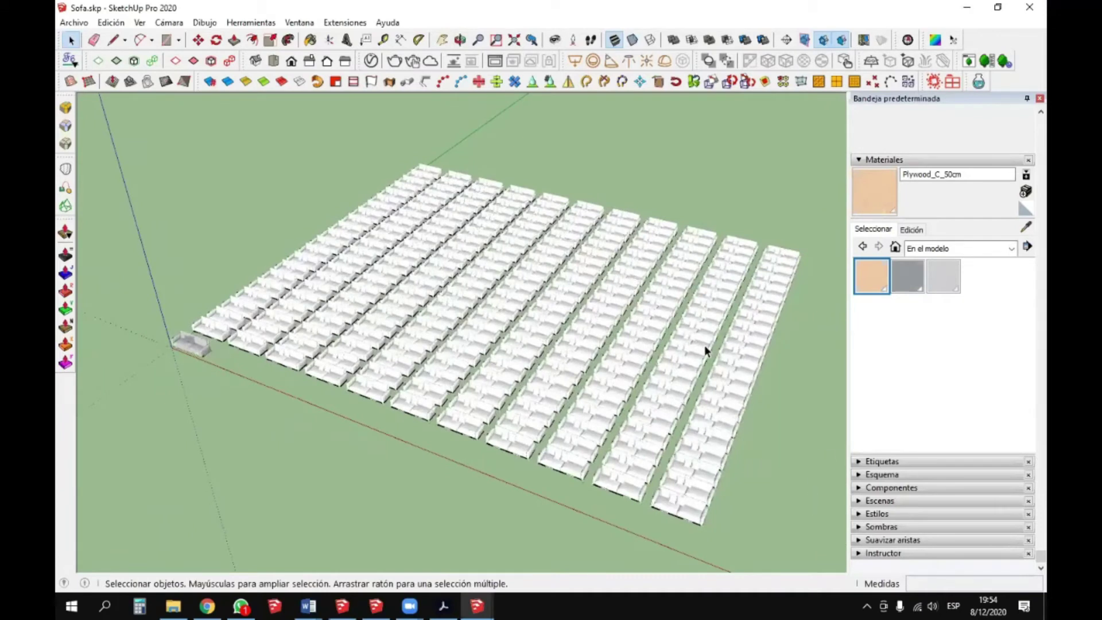
{"action": "scroll", "coordinate": [180, 333], "scroll_direction": "up", "scroll_amount": 3}
{"action": "left_click", "coordinate": [187, 356]}
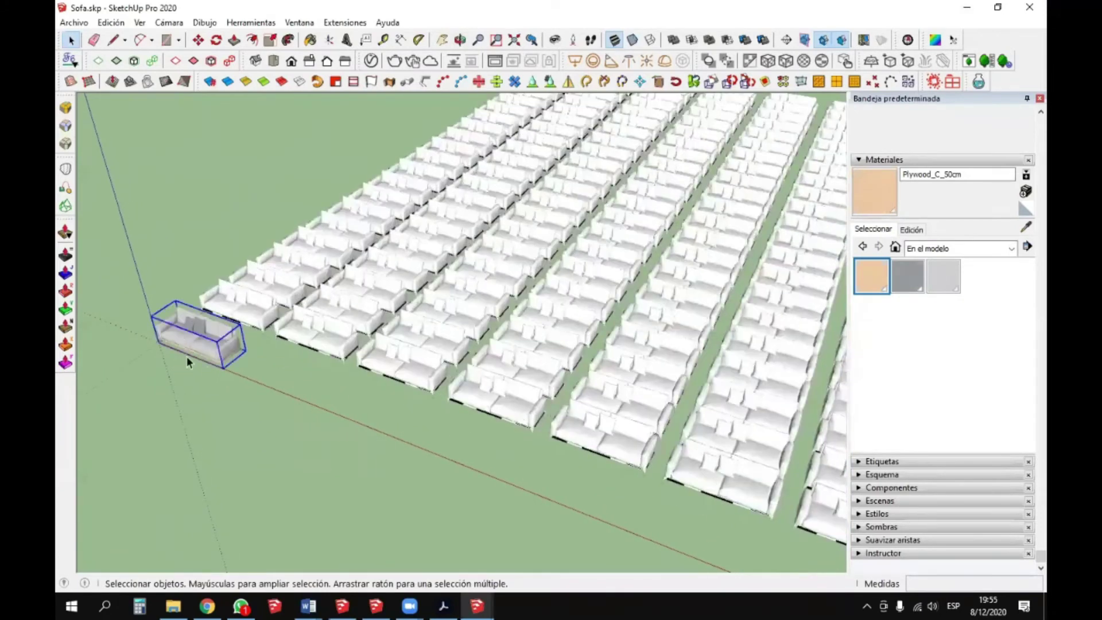
{"action": "scroll", "coordinate": [170, 327], "scroll_direction": "up", "scroll_amount": 3}
{"action": "middle_click_drag", "start_coordinate": [170, 328], "coordinate": [335, 329]}
{"action": "scroll", "coordinate": [226, 383], "scroll_direction": "up", "scroll_amount": 2}
{"action": "mouse_move", "coordinate": [226, 384]}
{"action": "middle_mouse_down"}
{"action": "mouse_move", "coordinate": [445, 342]}
{"action": "mouse_move", "coordinate": [258, 296]}
{"action": "mouse_move", "coordinate": [211, 319]}
{"action": "mouse_move", "coordinate": [607, 373]}
{"action": "middle_mouse_up"}
{"action": "scroll", "coordinate": [308, 285], "scroll_direction": "up", "scroll_amount": 3}
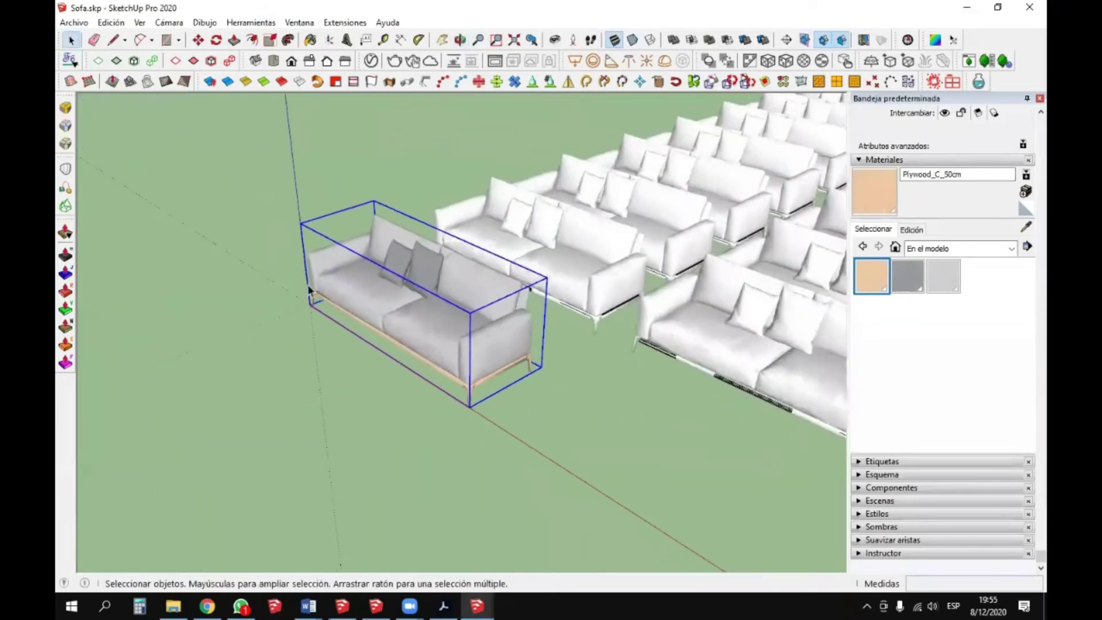
- Calculate 6,7 × 200 in Calculator to estimate the file size with 200 real sofas, and minimize it
{"action": "left_click", "coordinate": [139, 606]}
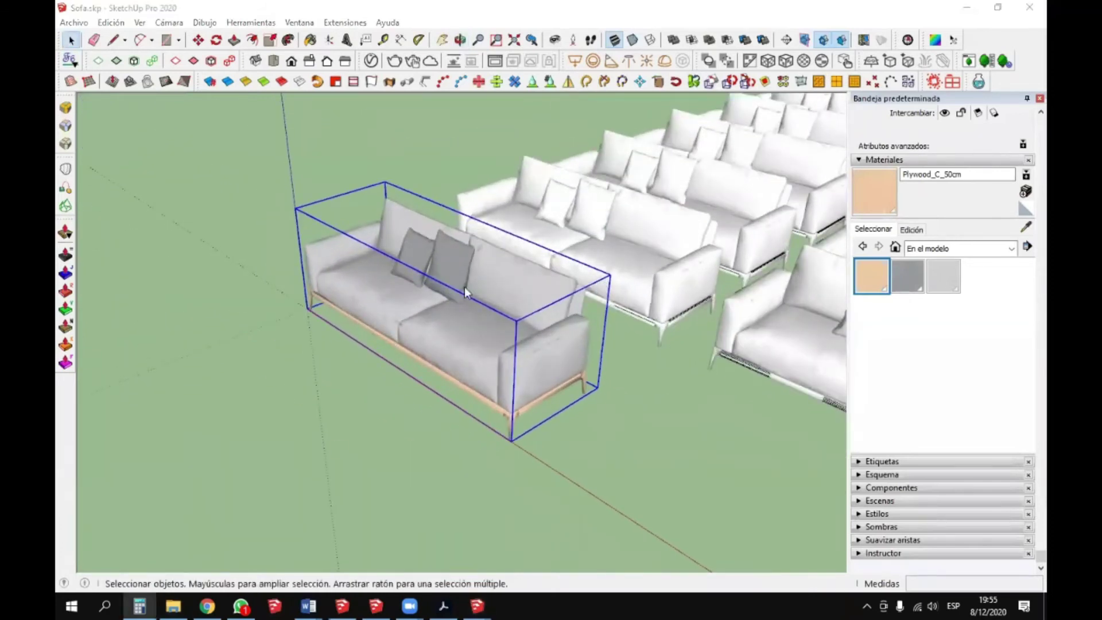
{"action": "type", "text": "6,"}
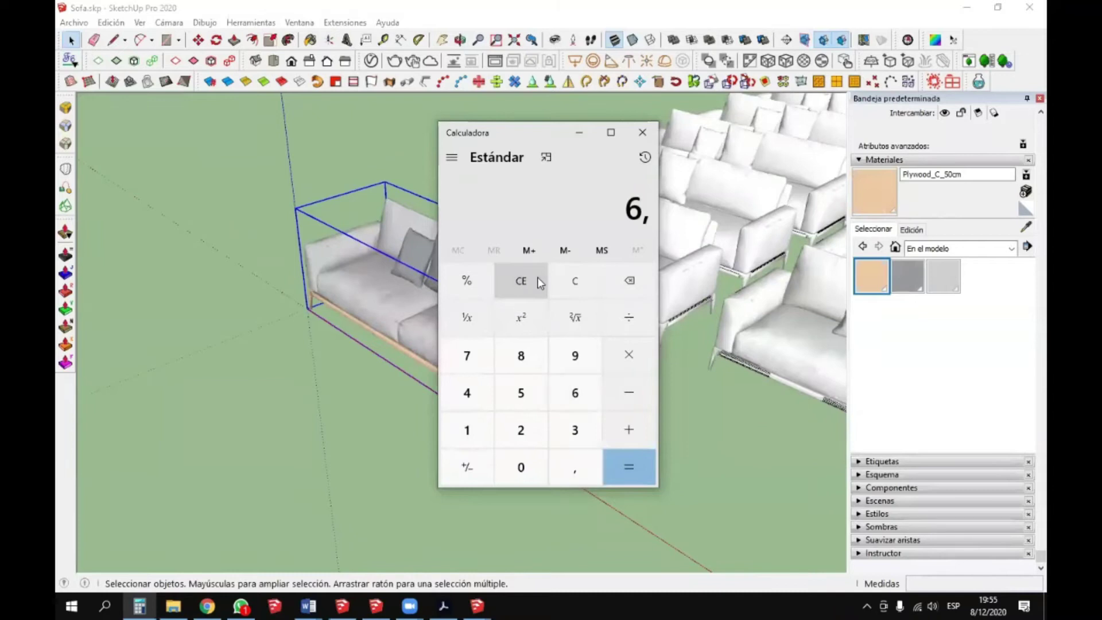
{"action": "type", "text": "7*200"}
{"action": "key", "text": "Return"}
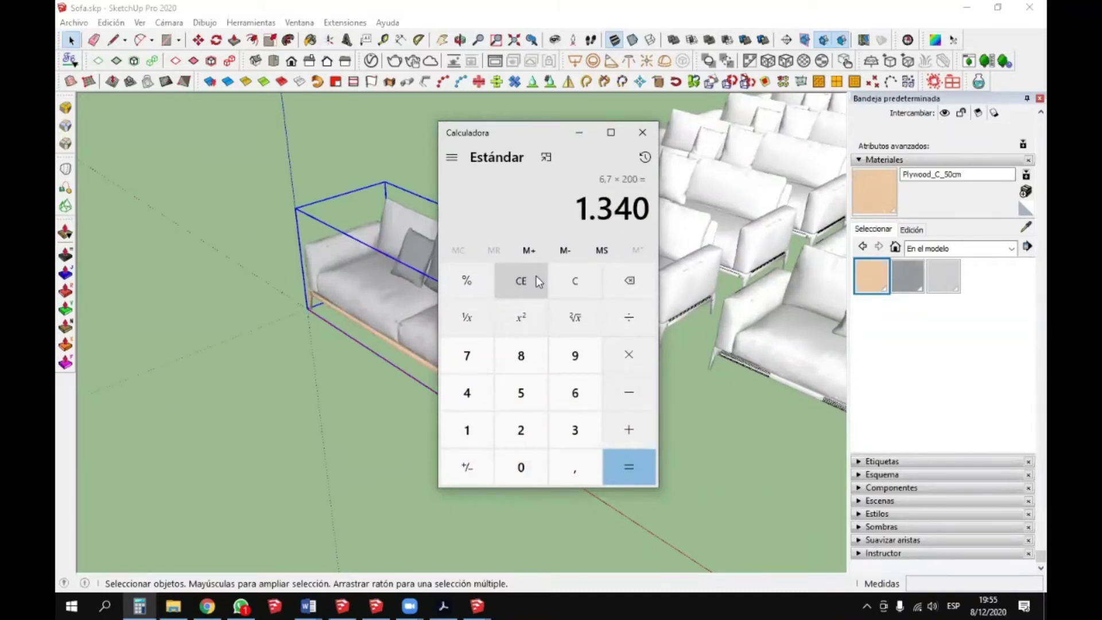
{"action": "left_click", "coordinate": [579, 133]}
- Delete every arrayed proxy sofa except the one directly behind the original sofa
{"action": "mouse_move", "coordinate": [458, 160]}
{"action": "middle_mouse_down"}
{"action": "mouse_move", "coordinate": [380, 309]}
{"action": "mouse_move", "coordinate": [632, 259]}
{"action": "mouse_move", "coordinate": [832, 193]}
{"action": "mouse_move", "coordinate": [996, 229]}
{"action": "mouse_move", "coordinate": [838, 230]}
{"action": "mouse_move", "coordinate": [959, 248]}
{"action": "mouse_move", "coordinate": [980, 218]}
{"action": "mouse_move", "coordinate": [972, 237]}
{"action": "middle_mouse_up"}
{"action": "scroll", "coordinate": [319, 479], "scroll_direction": "down", "scroll_amount": 5}
{"action": "middle_click_drag", "start_coordinate": [461, 352], "coordinate": [319, 364]}
{"action": "scroll", "coordinate": [312, 444], "scroll_direction": "down", "scroll_amount": 6}
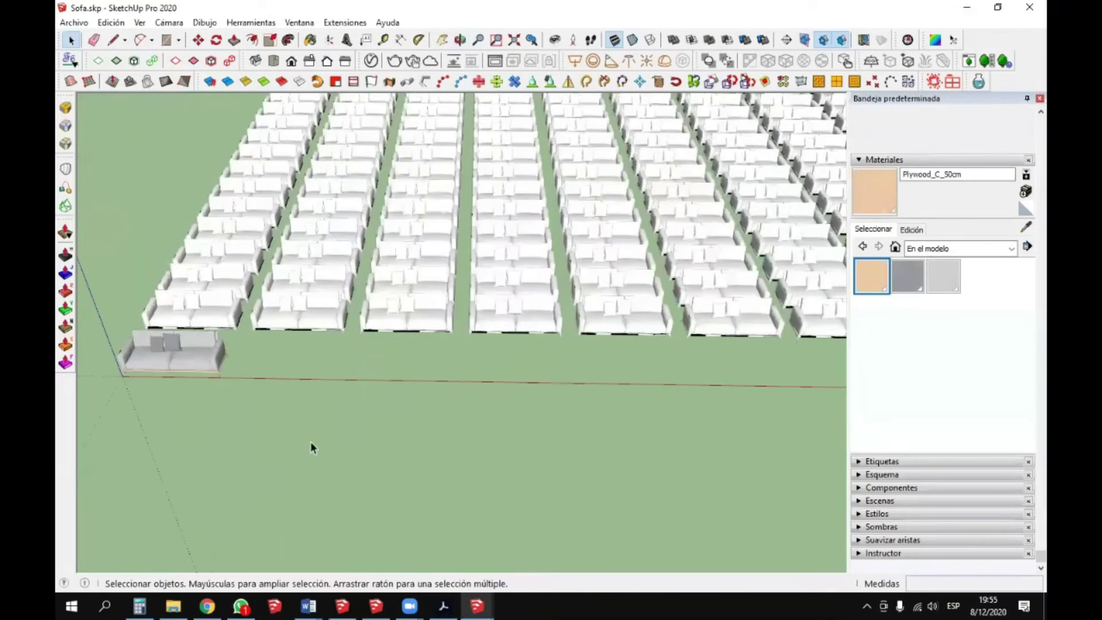
{"action": "middle_click_drag", "start_coordinate": [308, 426], "coordinate": [342, 419]}
{"action": "scroll", "coordinate": [352, 448], "scroll_direction": "up", "scroll_amount": 5}
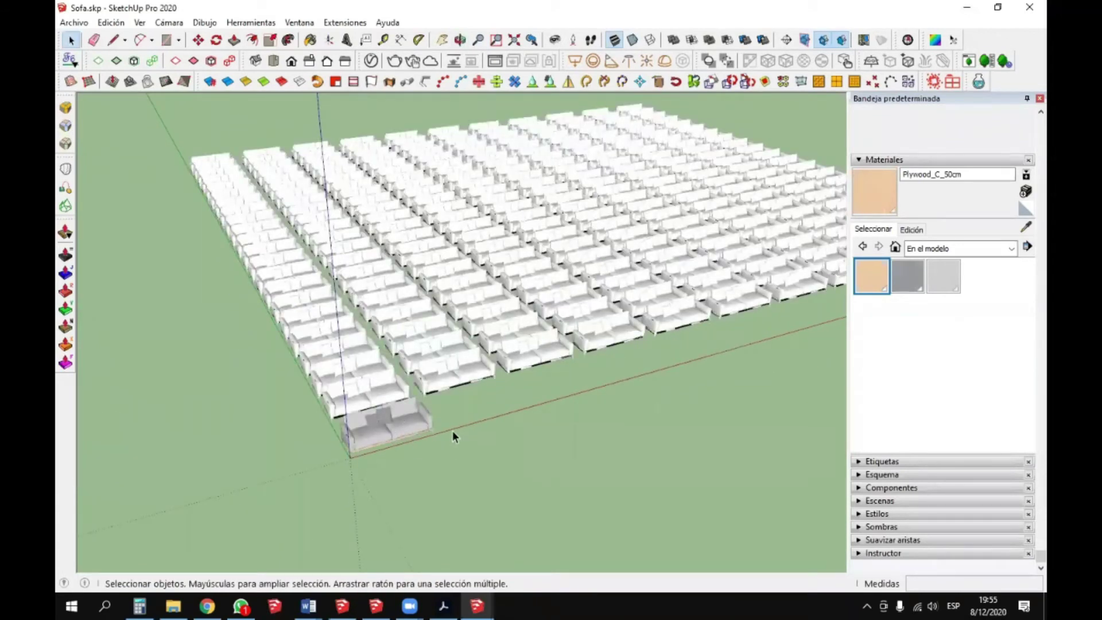
{"action": "scroll", "coordinate": [380, 448], "scroll_direction": "up", "scroll_amount": 4}
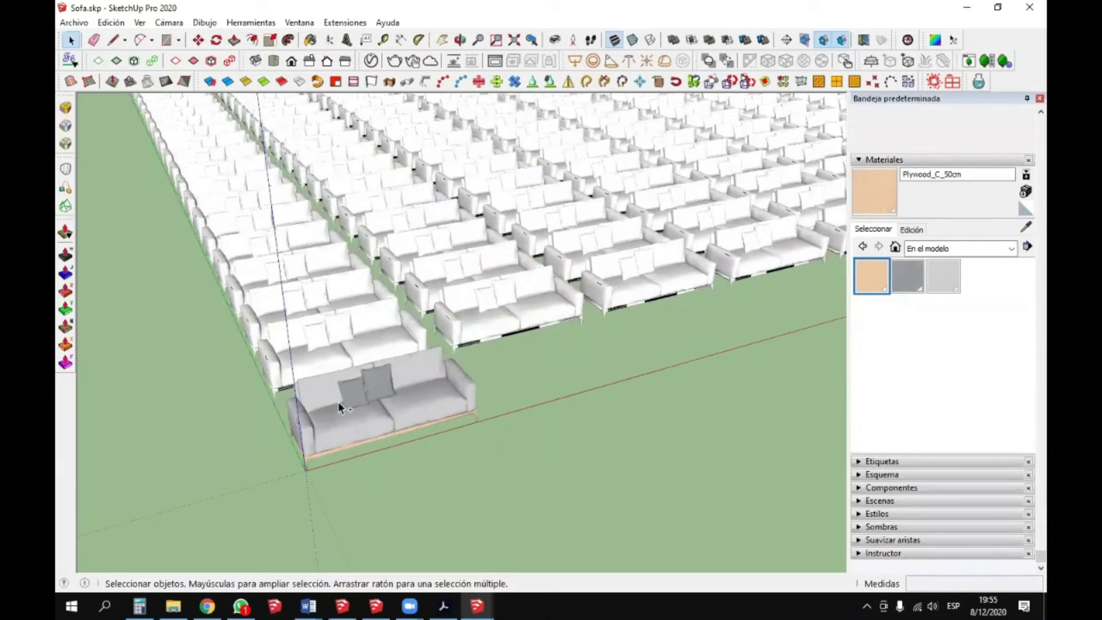
{"action": "key", "text": "ctrl+a"}
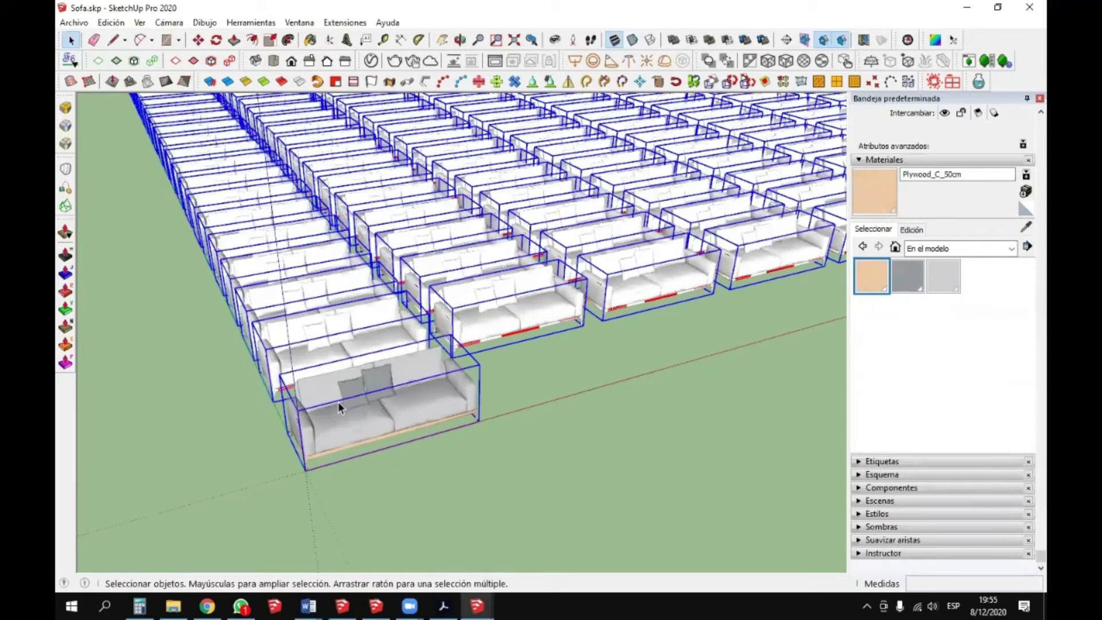
{"action": "scroll", "coordinate": [337, 402], "scroll_direction": "up", "scroll_amount": 4}
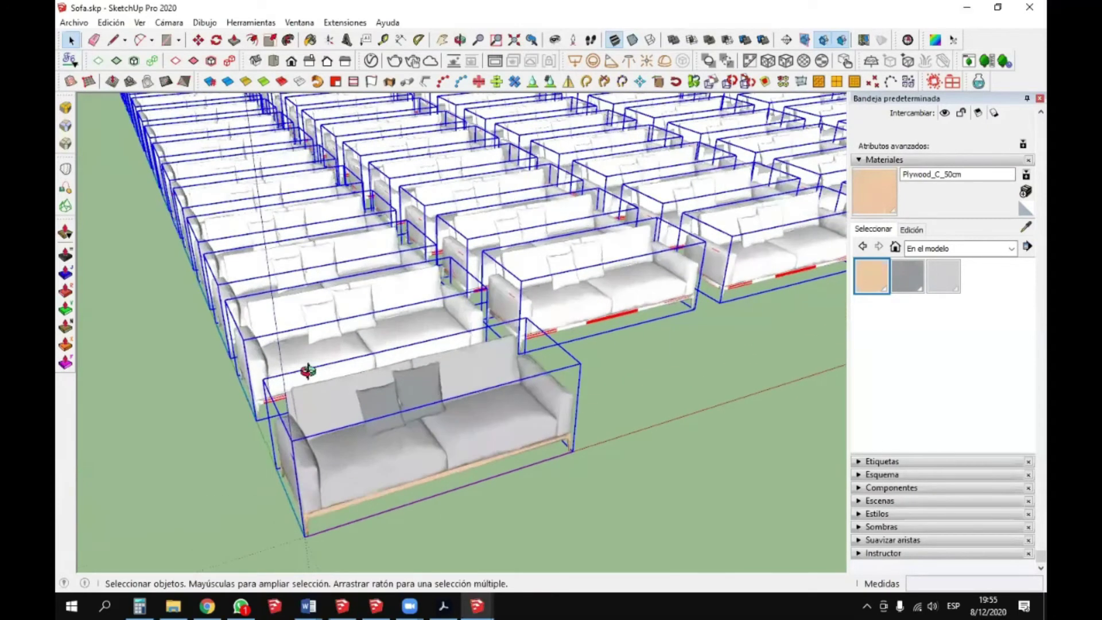
{"action": "left_click", "coordinate": [335, 379], "text": "shift"}
{"action": "key", "text": "Delete"}
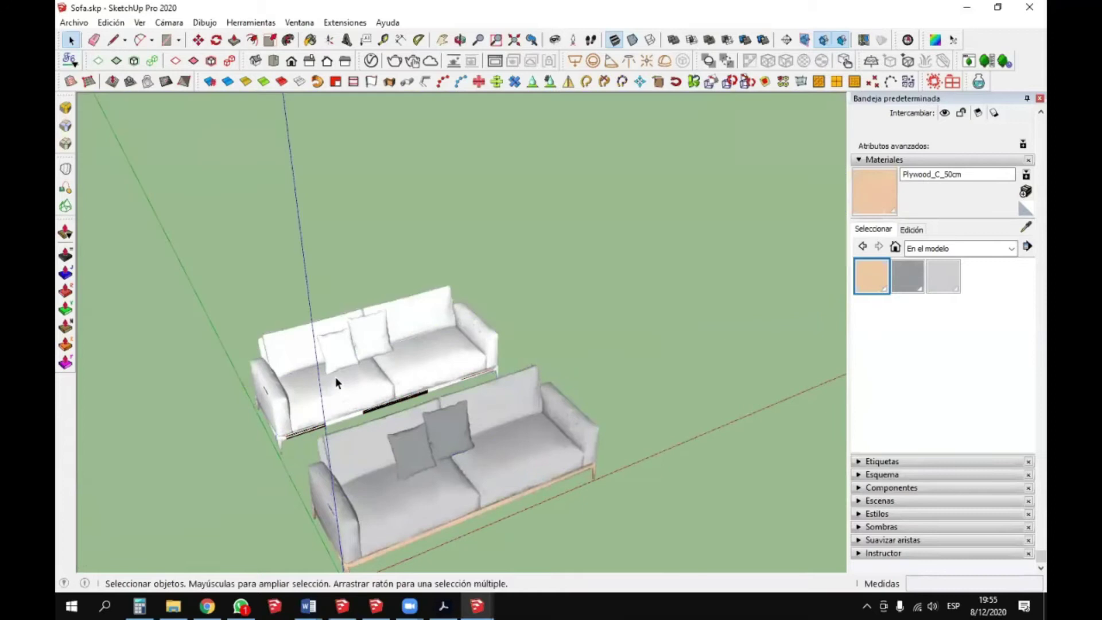
- Copy the original sofa along the red axis, leaving a gap between it and the copy
{"action": "scroll", "coordinate": [442, 435], "scroll_direction": "down", "scroll_amount": 5}
{"action": "left_click", "coordinate": [384, 407]}
{"action": "scroll", "coordinate": [402, 436], "scroll_direction": "down", "scroll_amount": 1}
{"action": "key", "text": "m"}
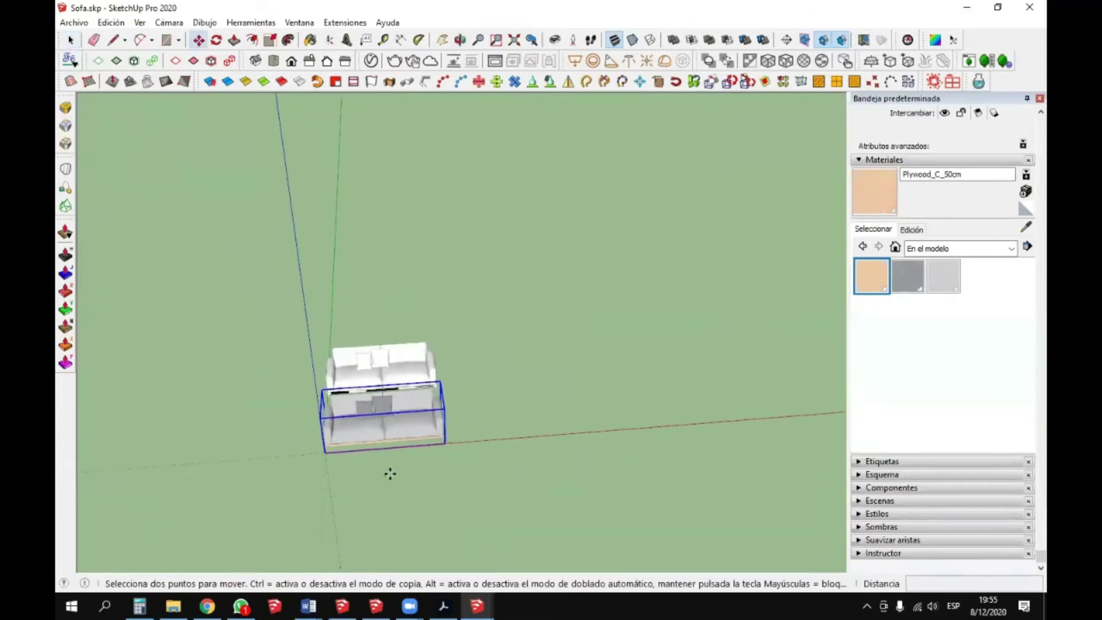
{"action": "left_click", "coordinate": [388, 473]}
{"action": "key", "text": "ctrl"}
{"action": "left_click", "coordinate": [553, 450]}
{"action": "key", "text": "space"}
{"action": "scroll", "coordinate": [561, 398], "scroll_direction": "up", "scroll_amount": 3}
{"action": "middle_click_drag", "start_coordinate": [560, 398], "coordinate": [525, 390]}
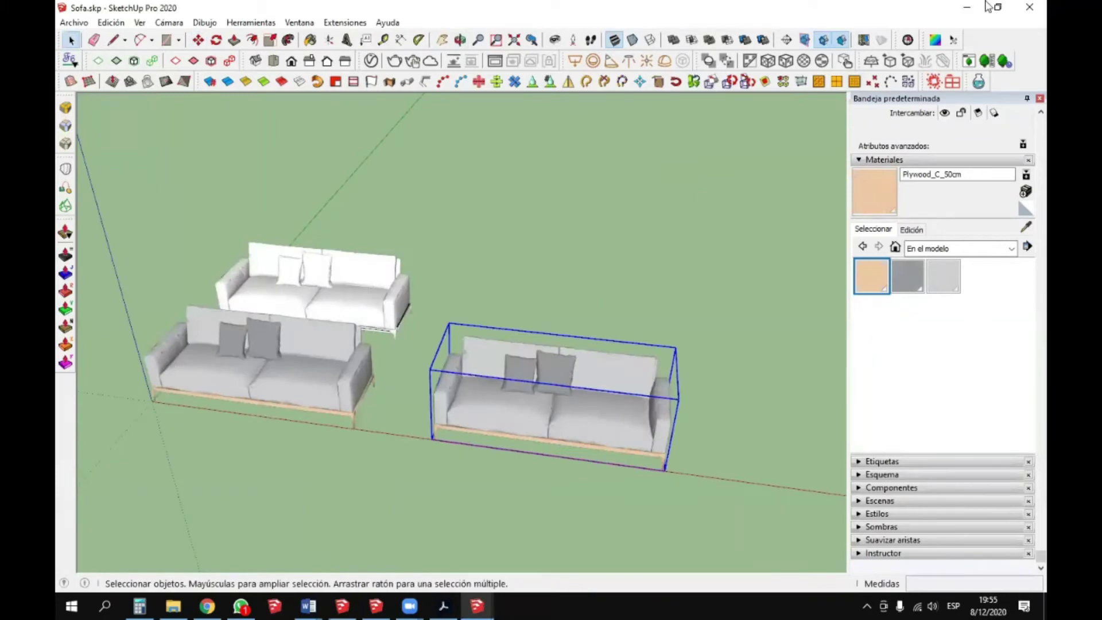
- Start a V-Ray proxy export of the copied sofa, saving it as Sofa Sala 2.vrmesh in the Proxys folder
{"action": "left_click", "coordinate": [889, 61]}
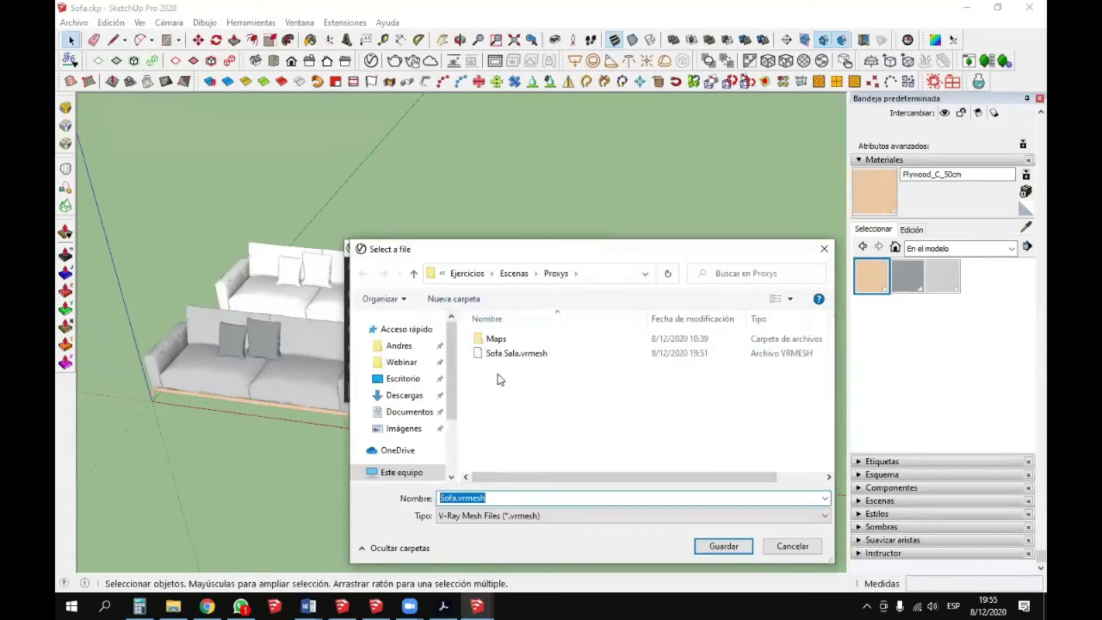
{"action": "left_click", "coordinate": [511, 353]}
{"action": "left_click", "coordinate": [474, 498]}
{"action": "double_click", "coordinate": [470, 497]}
{"action": "left_click", "coordinate": [473, 498]}
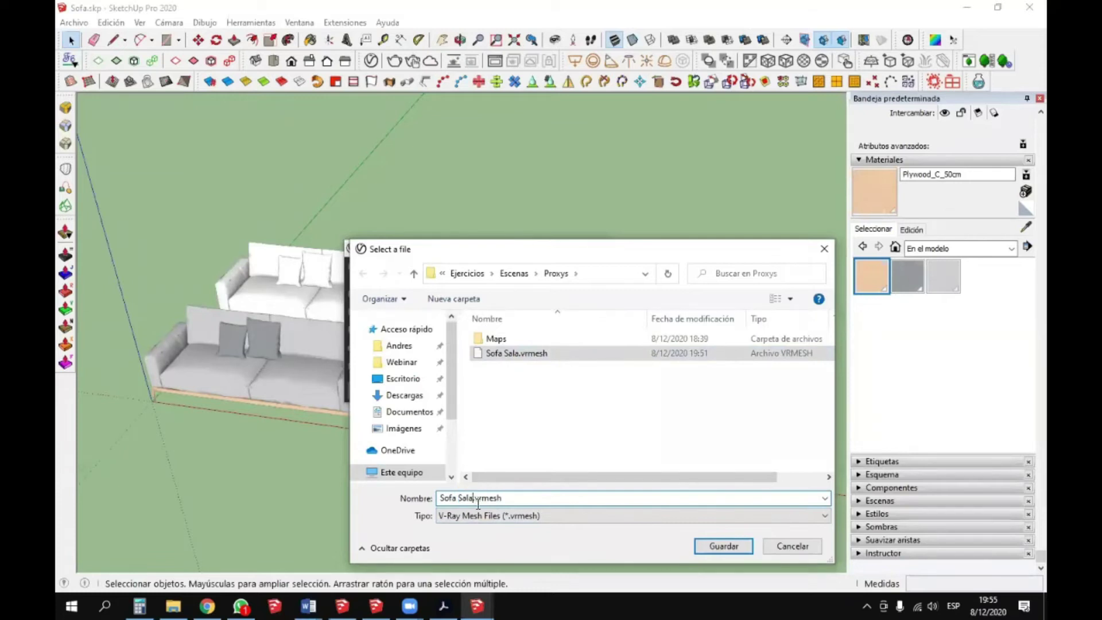
{"action": "type", "text": "2"}
{"action": "left_click", "coordinate": [725, 545]}
- Set the proxy's faces in preview to 1000 and export it, replacing the copied sofa with the proxy
{"action": "key", "text": "BackSpace"}
{"action": "left_click", "coordinate": [479, 388]}
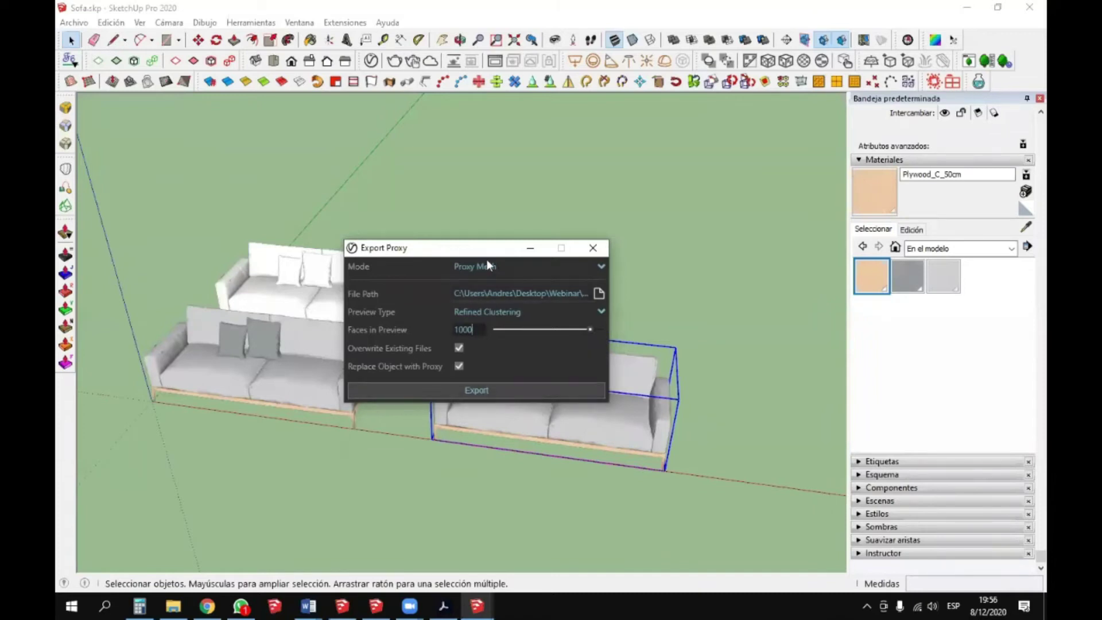
{"action": "left_click", "coordinate": [470, 386]}
- Inspect the new proxy's simplified preview and compare it with the original sofa and the first proxy
{"action": "middle_click_drag", "start_coordinate": [529, 310], "coordinate": [239, 244]}
{"action": "left_click", "coordinate": [238, 243]}
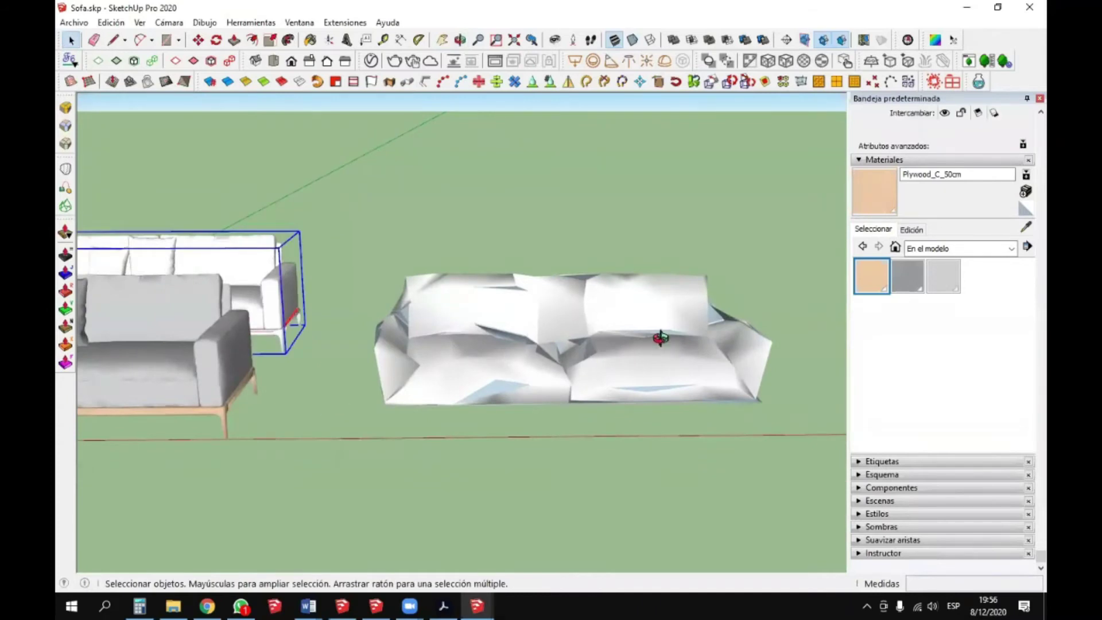
{"action": "middle_click_drag", "start_coordinate": [661, 338], "coordinate": [465, 375]}
{"action": "left_click", "coordinate": [572, 261]}
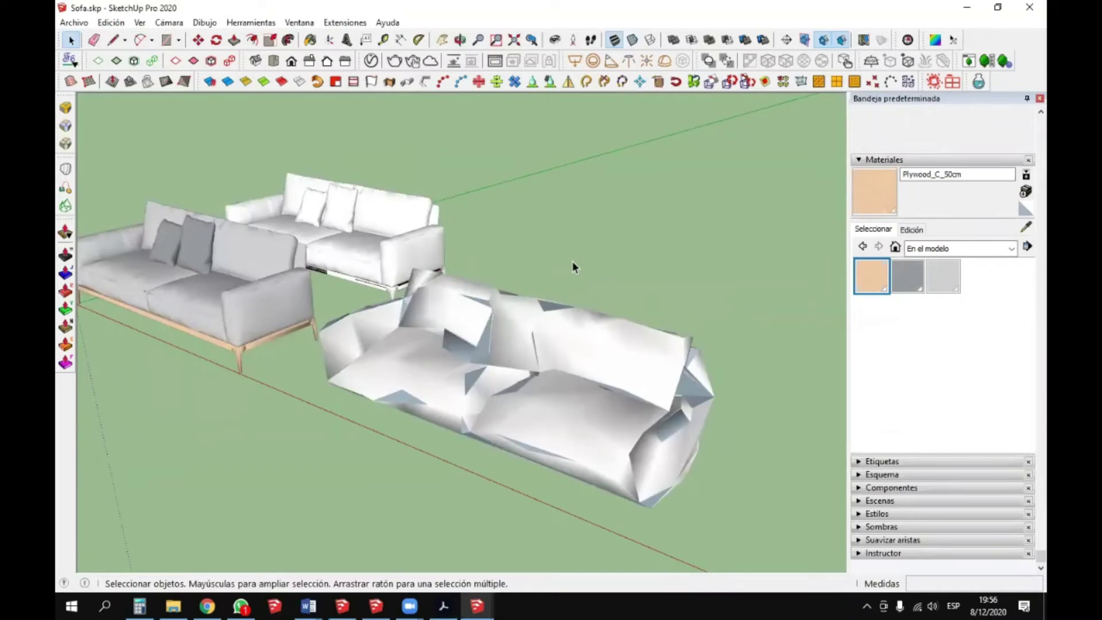
{"action": "left_click", "coordinate": [548, 317]}
{"action": "middle_click_drag", "start_coordinate": [547, 316], "coordinate": [878, 309]}
{"action": "left_click_drag", "start_coordinate": [717, 264], "coordinate": [352, 364]}
{"action": "scroll", "coordinate": [515, 388], "scroll_direction": "up", "scroll_amount": 3}
{"action": "key", "text": "space"}
{"action": "middle_click_drag", "start_coordinate": [386, 351], "coordinate": [439, 308]}
{"action": "left_click", "coordinate": [458, 212]}
{"action": "middle_click_drag", "start_coordinate": [458, 212], "coordinate": [516, 365]}
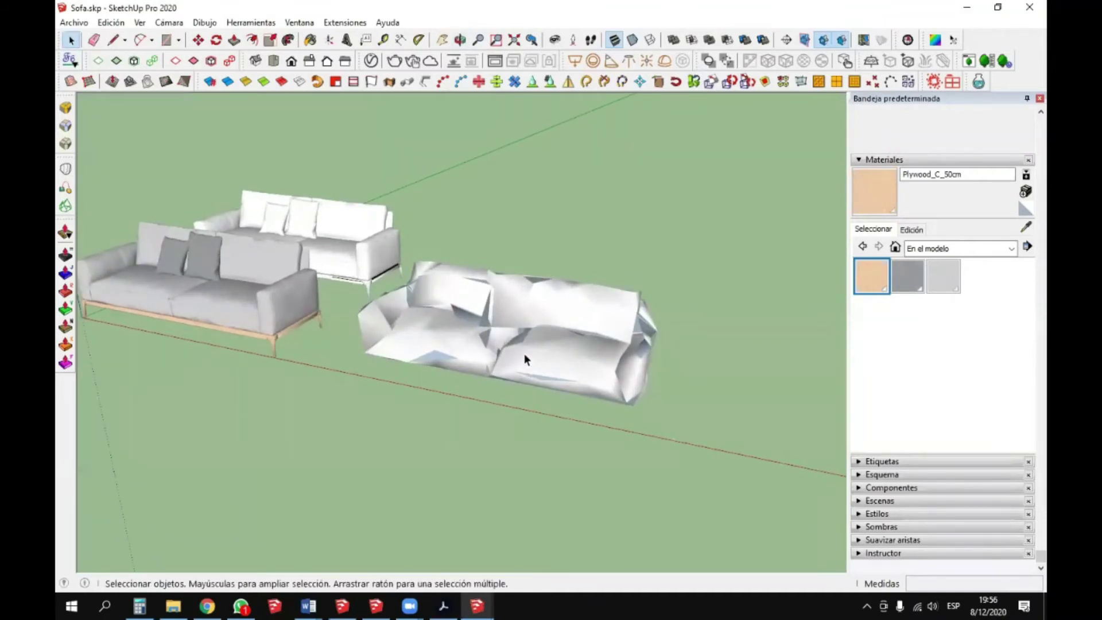
{"action": "middle_click_drag", "start_coordinate": [491, 342], "coordinate": [344, 287]}
- Render the three sofas with V-Ray and move the frame buffer aside to compare the image with the model
{"action": "left_click", "coordinate": [394, 62]}
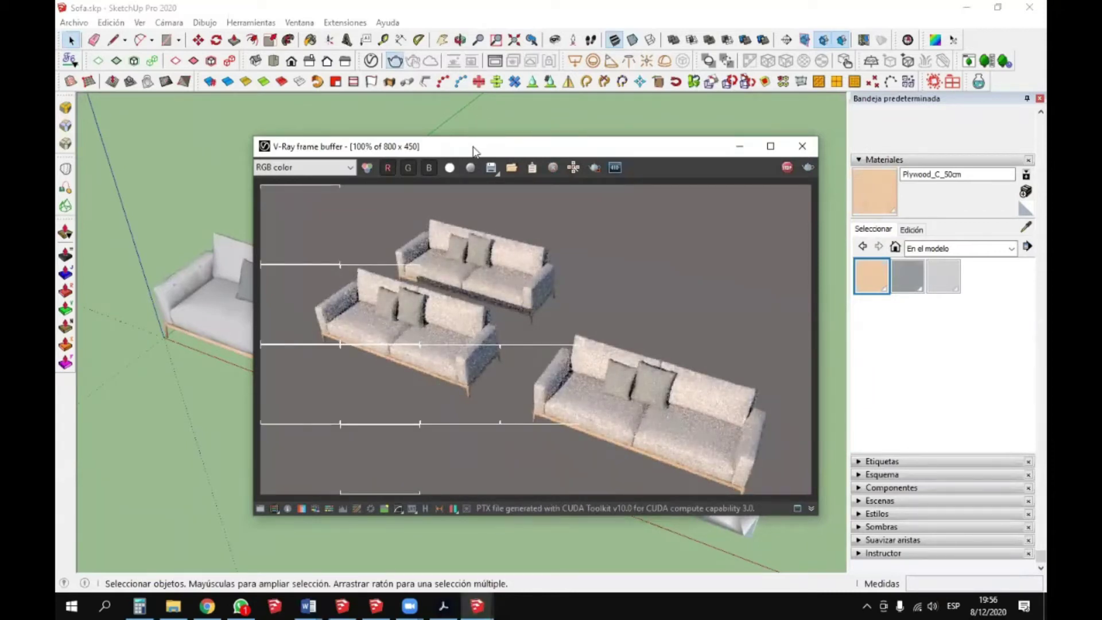
{"action": "left_click_drag", "start_coordinate": [472, 150], "coordinate": [679, 20]}
{"action": "left_click", "coordinate": [259, 315]}
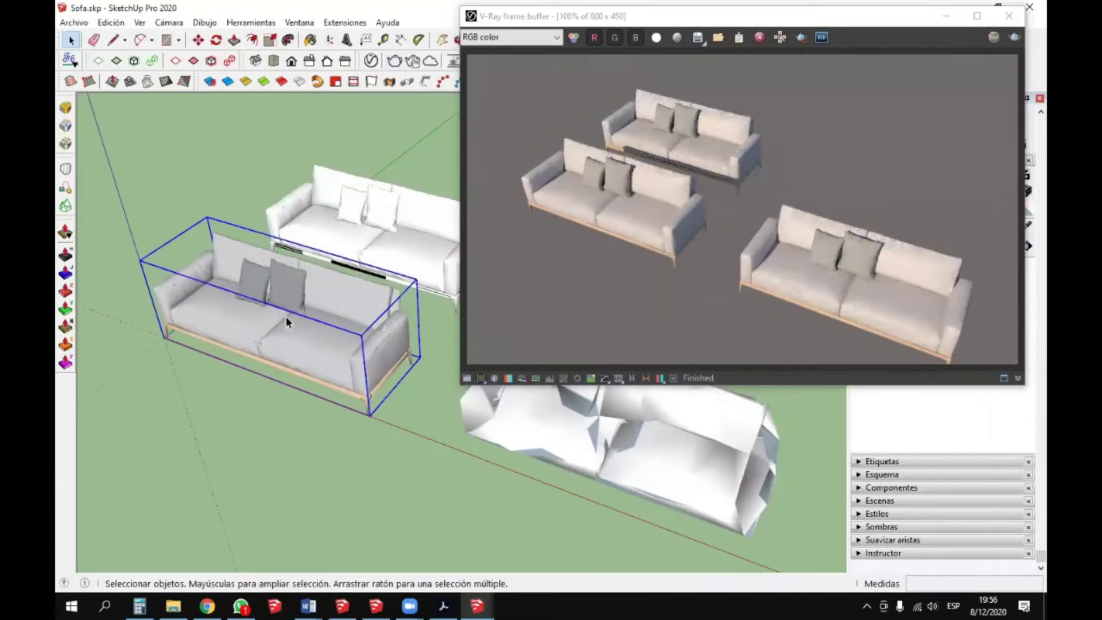
- Compare the sizes of Sofa Sala.vrmesh and Sofa Sala 2.vrmesh in File Explorer, then close the folder and render windows
{"action": "left_click", "coordinate": [172, 606]}
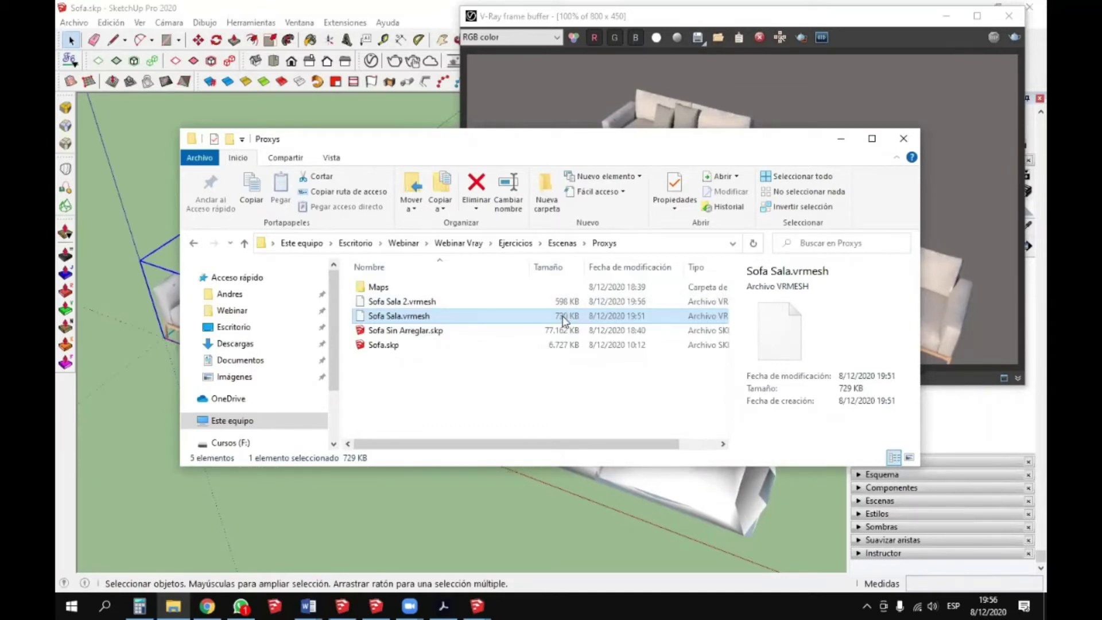
{"action": "left_click", "coordinate": [436, 301]}
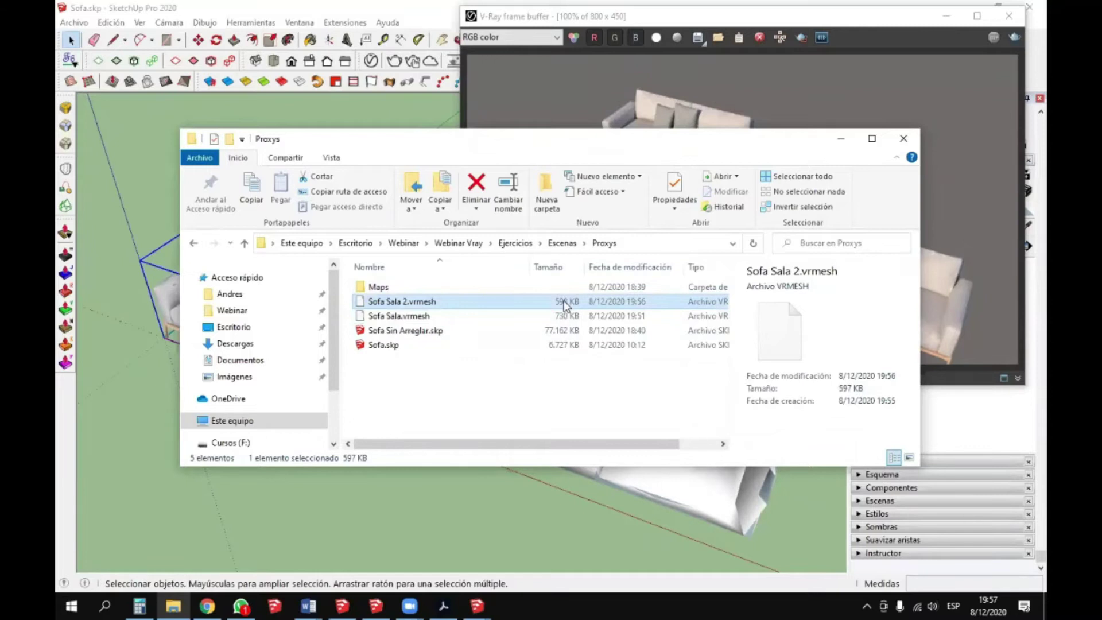
{"action": "left_click", "coordinate": [903, 139]}
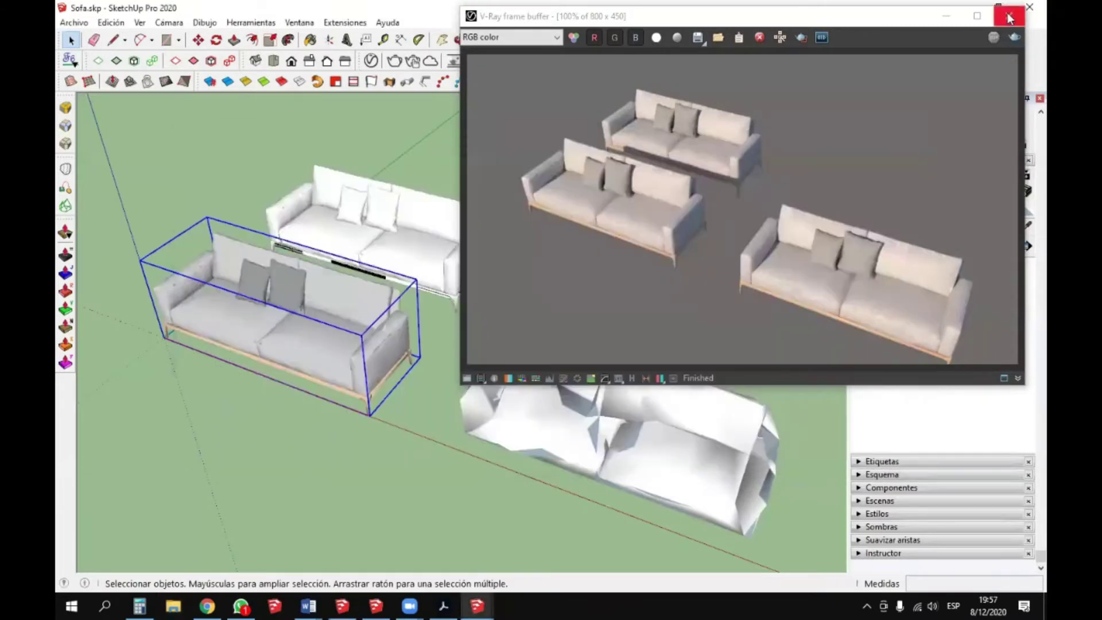
{"action": "left_click", "coordinate": [1009, 18]}
- Clear the selection and examine the original sofa beside both proxies from several angles
{"action": "mouse_move", "coordinate": [446, 359]}
{"action": "middle_mouse_down"}
{"action": "mouse_move", "coordinate": [405, 399]}
{"action": "mouse_move", "coordinate": [553, 383]}
{"action": "middle_mouse_up"}
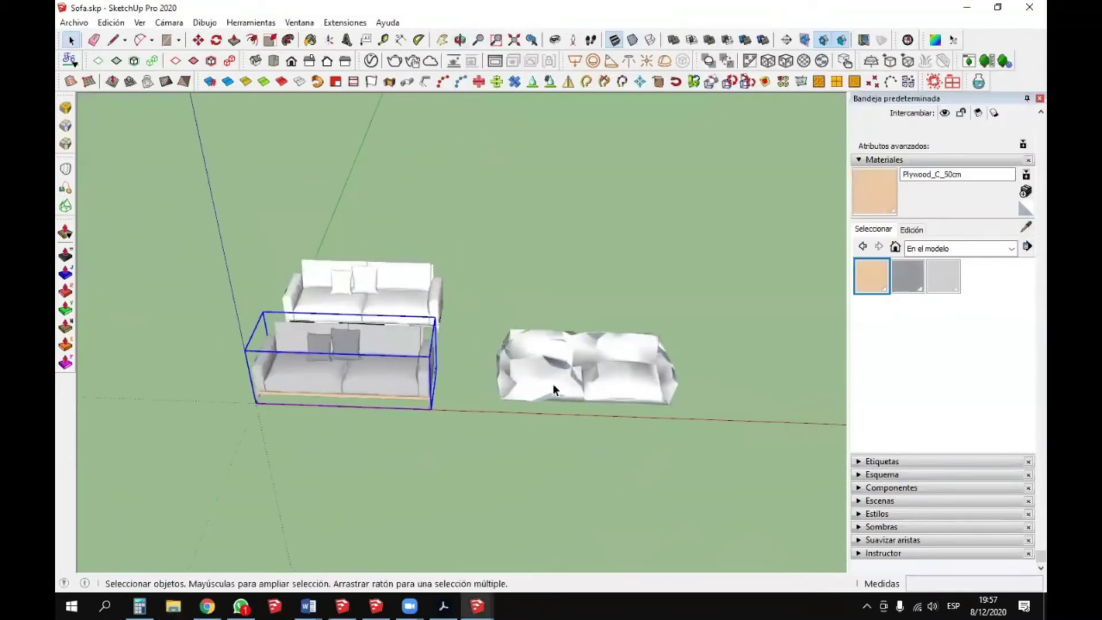
{"action": "left_click", "coordinate": [545, 291]}
{"action": "scroll", "coordinate": [373, 362], "scroll_direction": "up", "scroll_amount": 2}
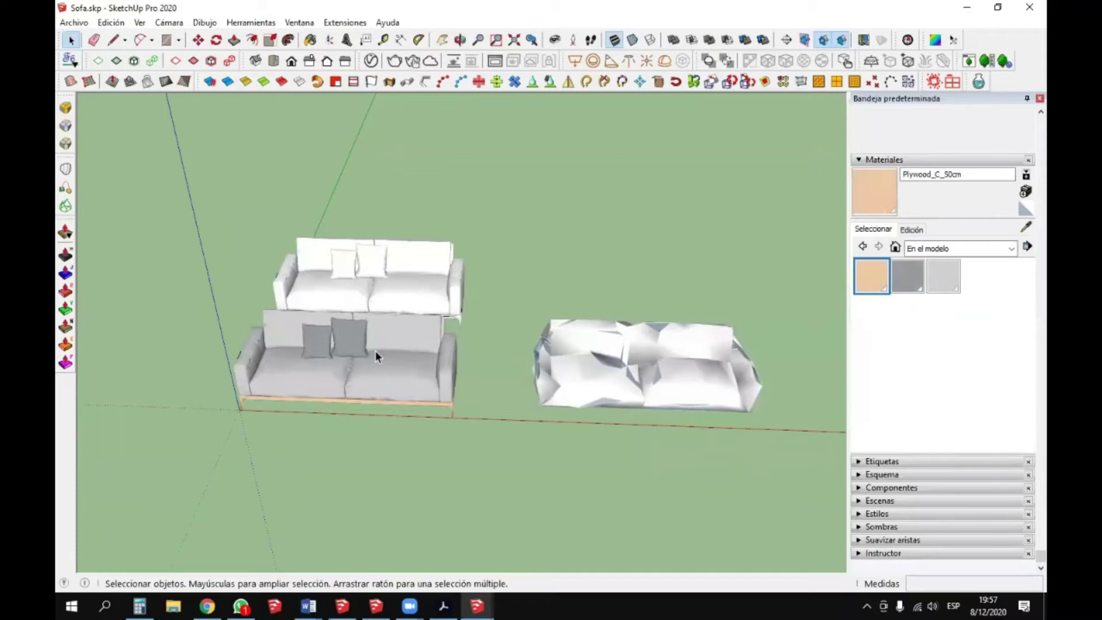
{"action": "middle_click_drag", "start_coordinate": [411, 341], "coordinate": [266, 344]}
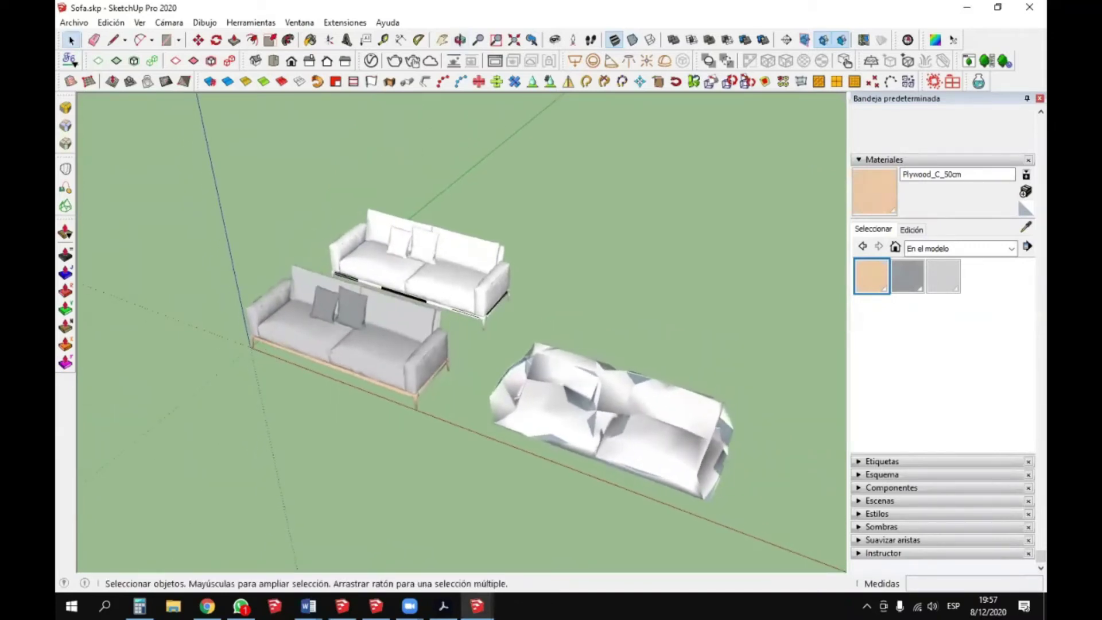
{"action": "key", "text": "alt+Tab"}
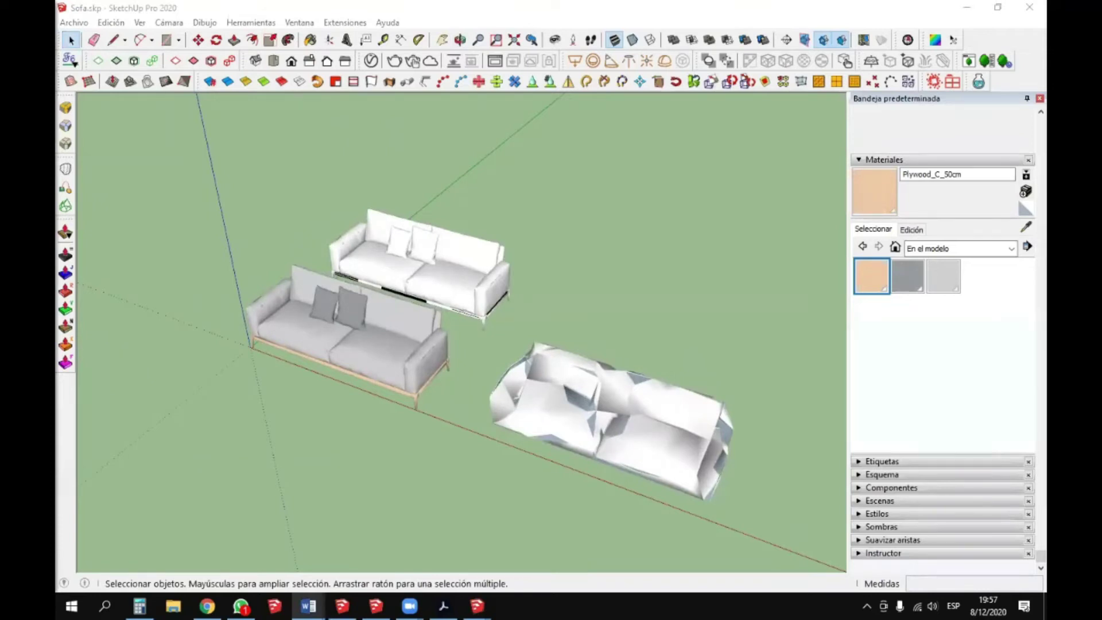
{"action": "left_click", "coordinate": [521, 195]}
{"action": "scroll", "coordinate": [394, 311], "scroll_direction": "up", "scroll_amount": 5}
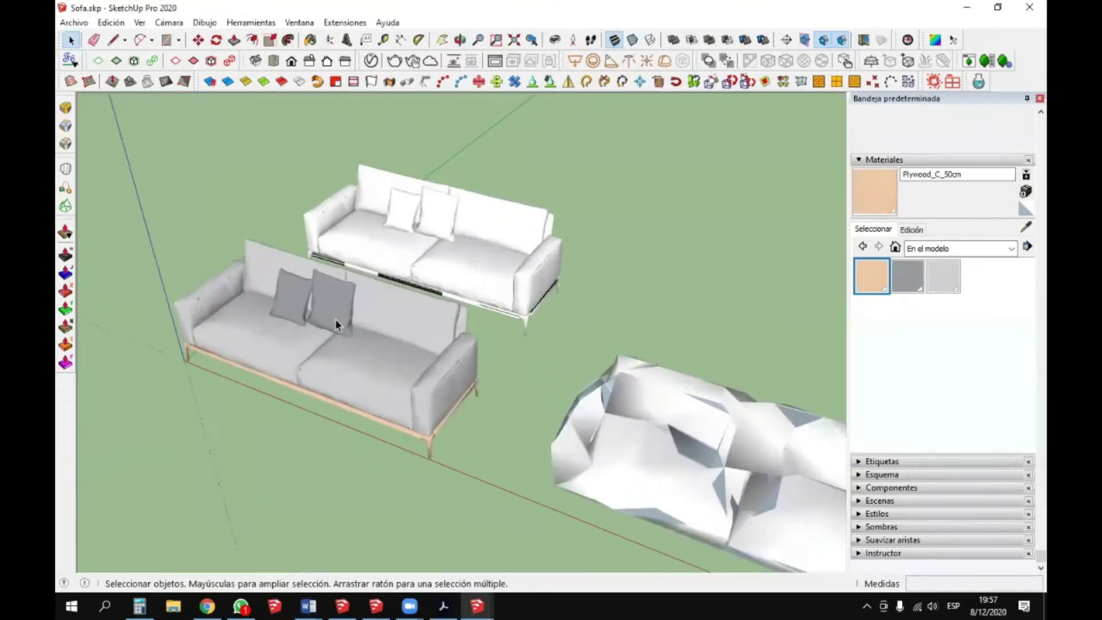
{"action": "middle_click_drag", "start_coordinate": [335, 318], "coordinate": [464, 309]}
{"action": "key", "text": "space"}
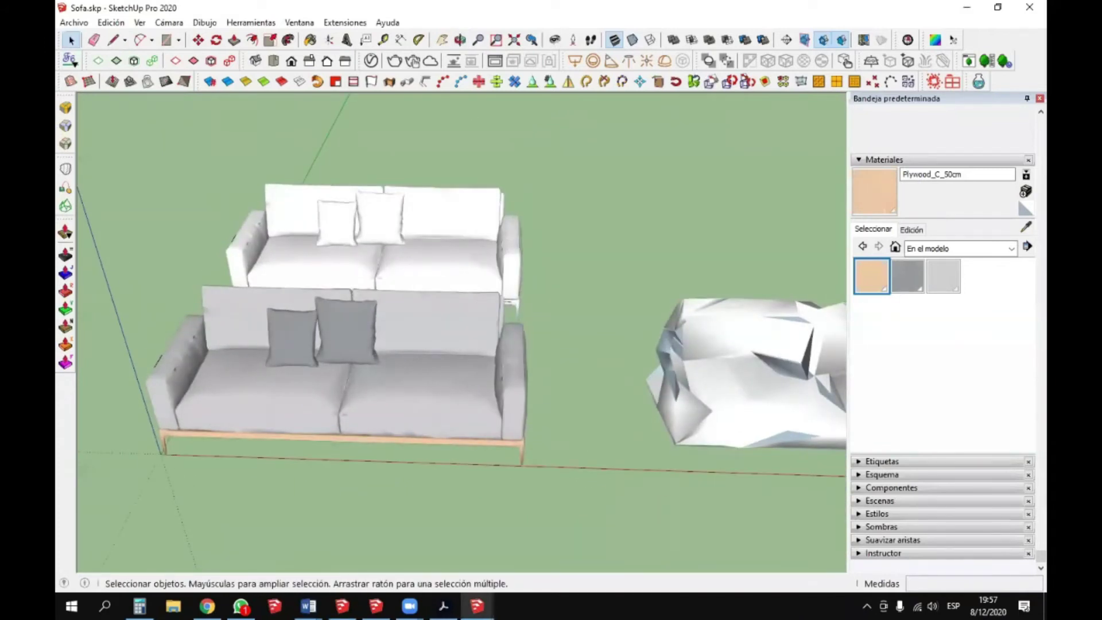
- Render the original sofa and both proxies from a closer front view with V-Ray, then minimize the frame buffer
{"action": "scroll", "coordinate": [508, 389], "scroll_direction": "down", "scroll_amount": 2}
{"action": "middle_click_drag", "start_coordinate": [508, 389], "coordinate": [329, 365]}
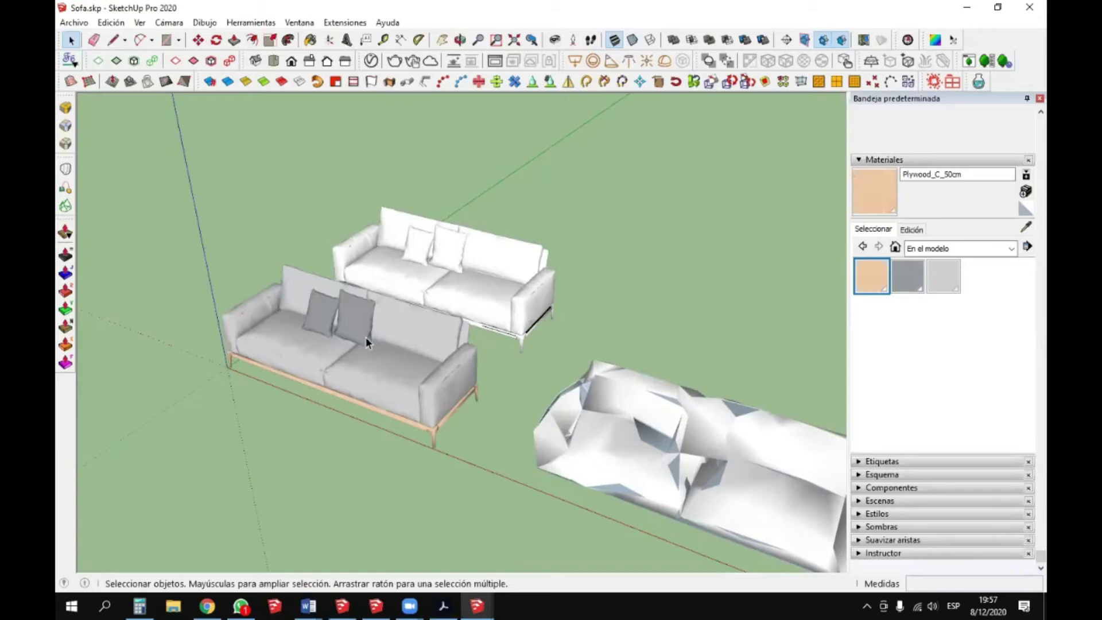
{"action": "middle_click_drag", "start_coordinate": [353, 328], "coordinate": [377, 325]}
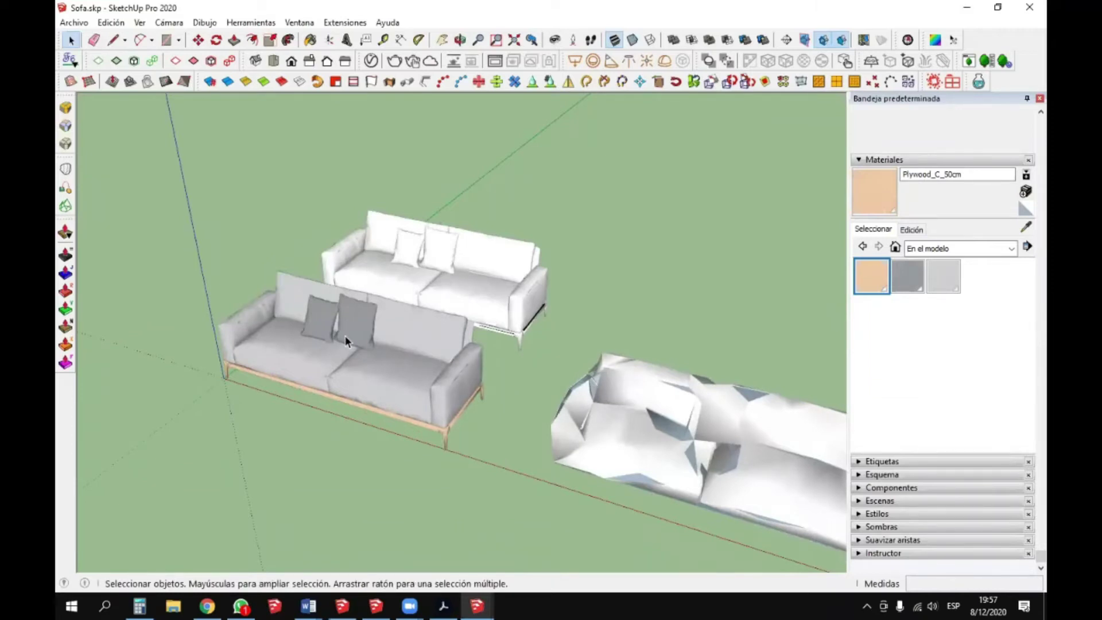
{"action": "middle_click_drag", "start_coordinate": [394, 329], "coordinate": [352, 328]}
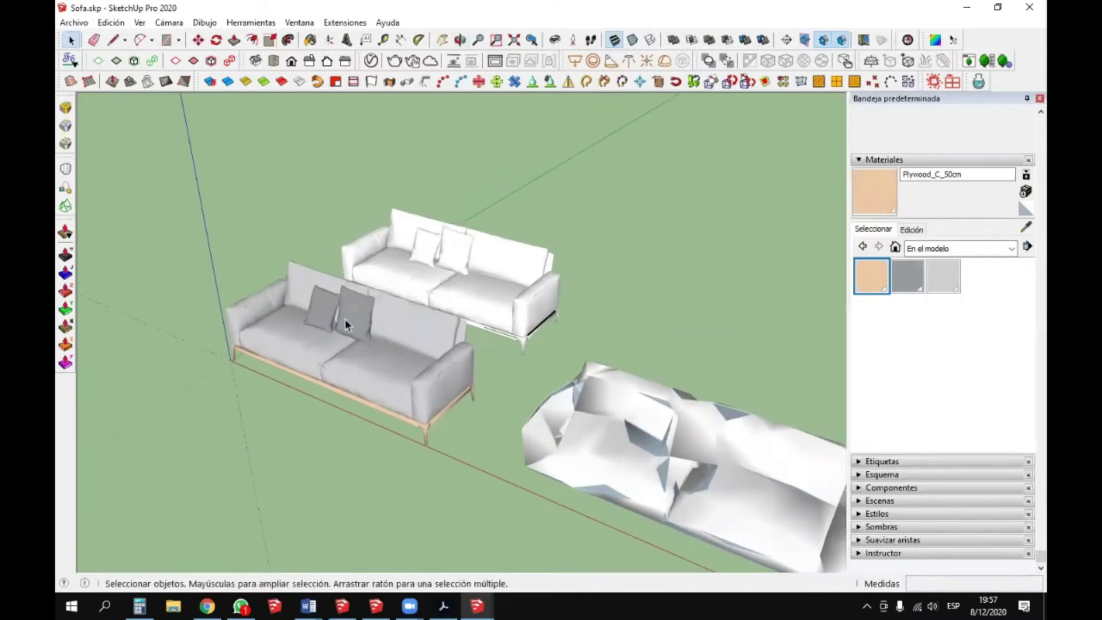
{"action": "scroll", "coordinate": [345, 318], "scroll_direction": "up", "scroll_amount": 4}
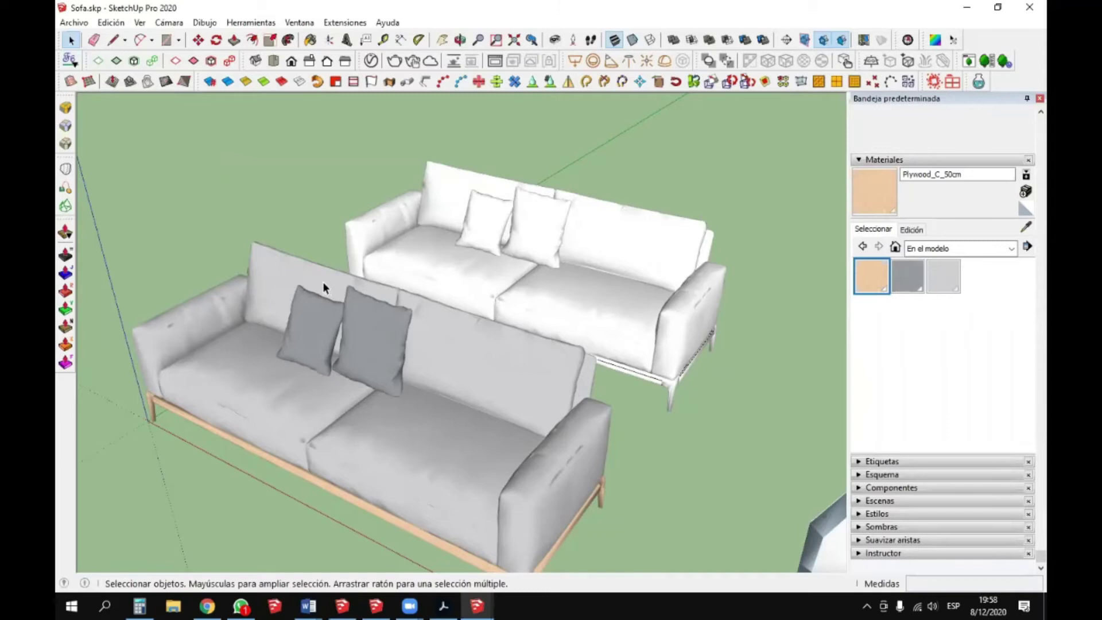
{"action": "scroll", "coordinate": [300, 376], "scroll_direction": "down", "scroll_amount": 3}
{"action": "middle_click_drag", "start_coordinate": [300, 377], "coordinate": [437, 380]}
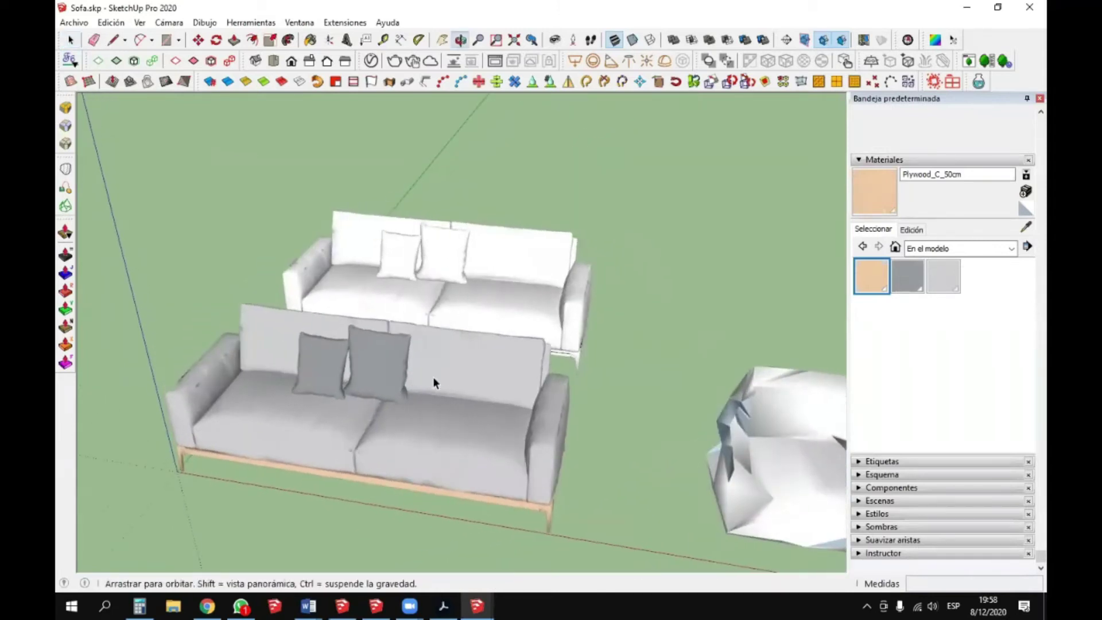
{"action": "left_click", "coordinate": [394, 61]}
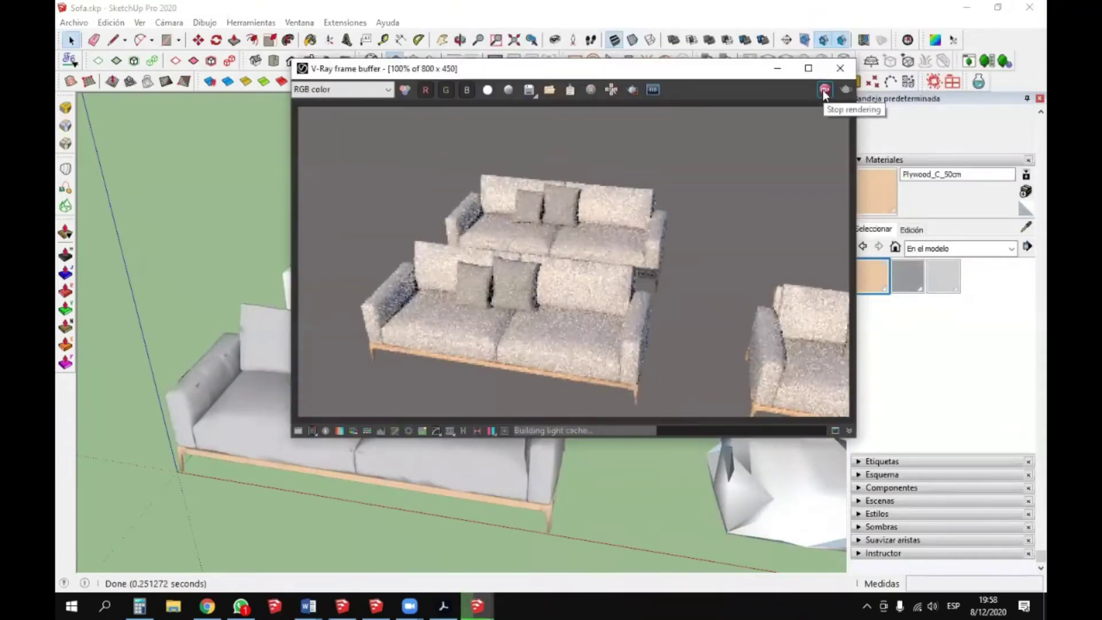
{"action": "left_click", "coordinate": [825, 93]}
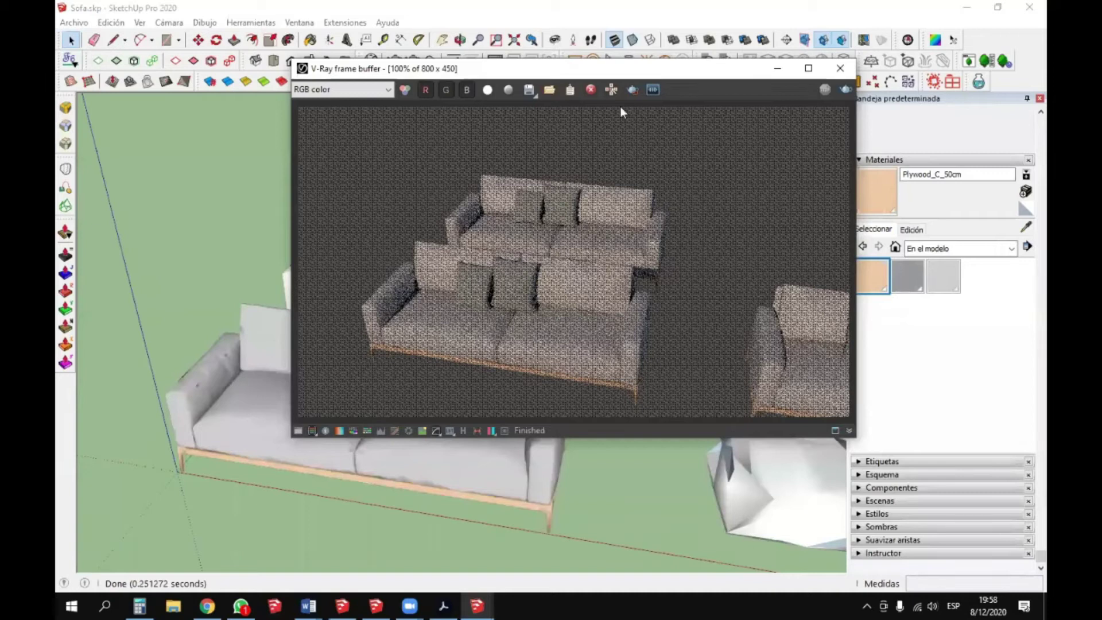
{"action": "left_click_drag", "start_coordinate": [595, 72], "coordinate": [554, 89]}
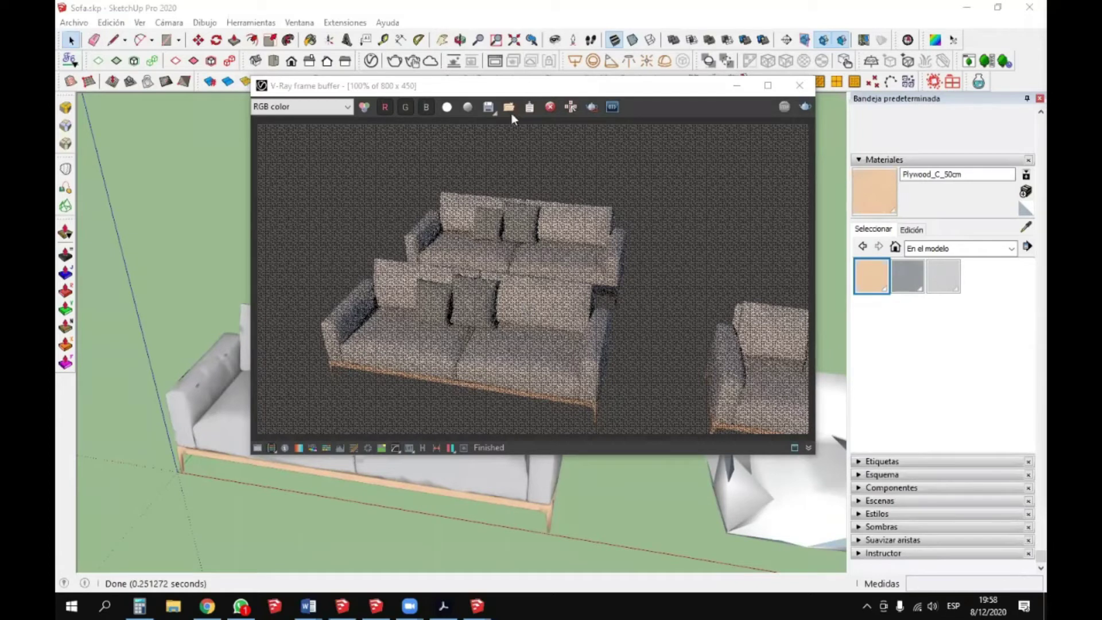
{"action": "left_click", "coordinate": [394, 62]}
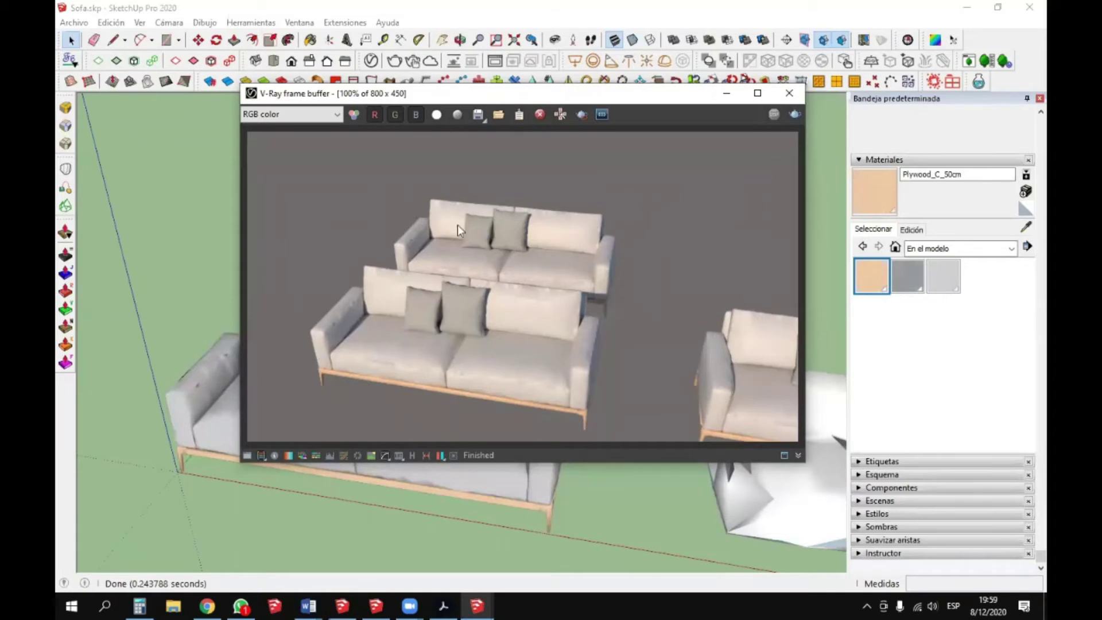
{"action": "left_click", "coordinate": [724, 94]}
- Show the geometry assets in the V-Ray Asset Editor and place the editor clear of the sofas
{"action": "mouse_move", "coordinate": [404, 399]}
{"action": "middle_mouse_down"}
{"action": "mouse_move", "coordinate": [312, 386]}
{"action": "mouse_move", "coordinate": [600, 310]}
{"action": "mouse_move", "coordinate": [356, 334]}
{"action": "middle_mouse_up"}
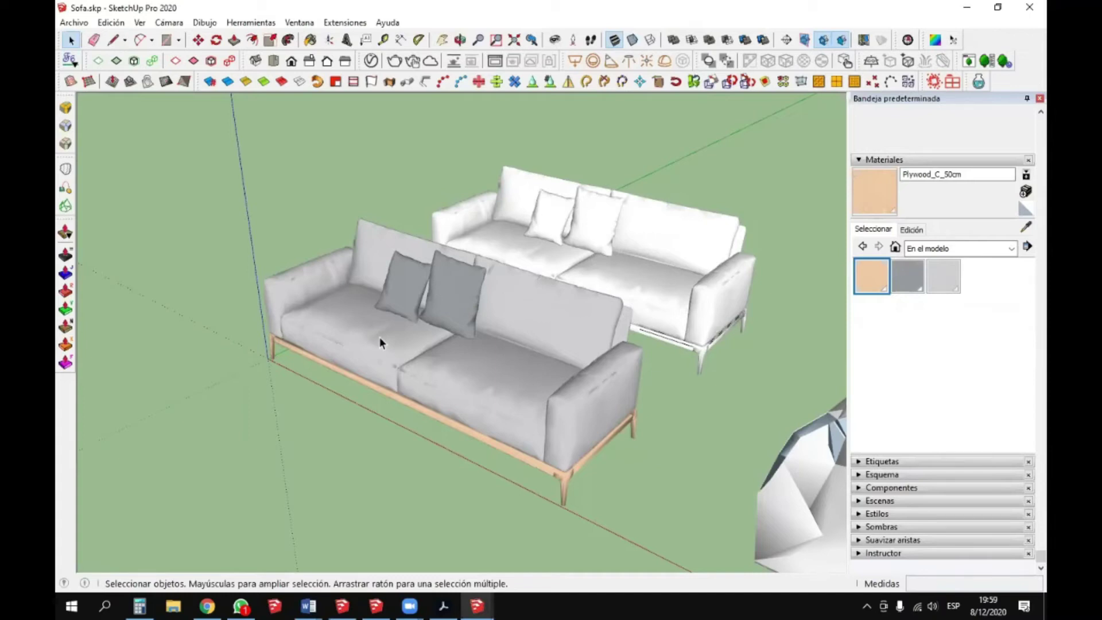
{"action": "key", "text": "alt+Tab"}
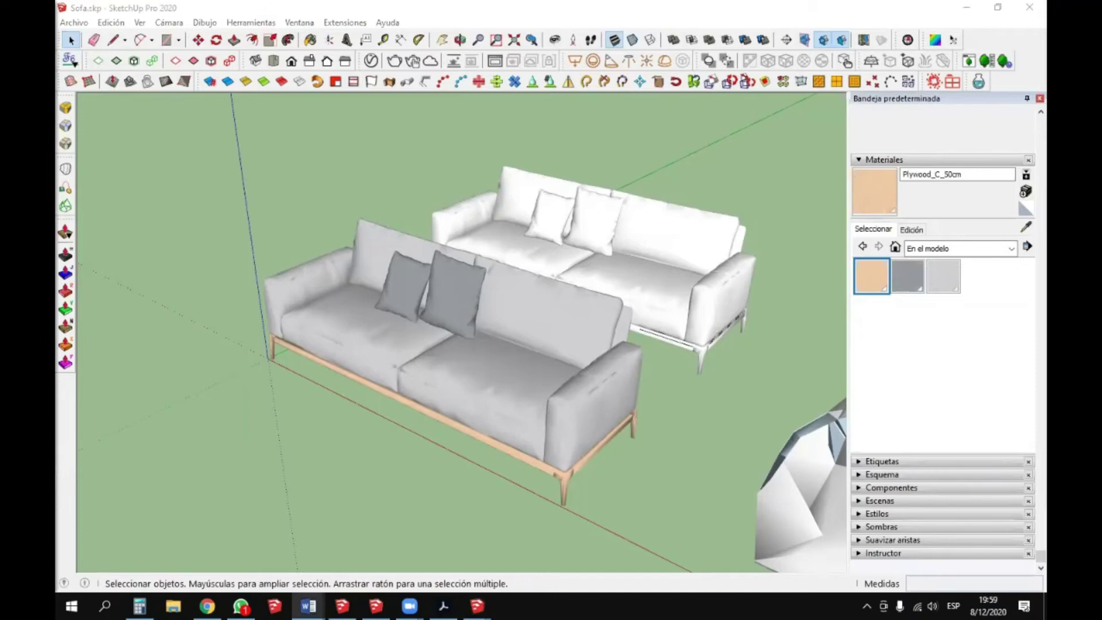
{"action": "mouse_move", "coordinate": [321, 345]}
{"action": "middle_mouse_down"}
{"action": "mouse_move", "coordinate": [355, 394]}
{"action": "mouse_move", "coordinate": [401, 375]}
{"action": "middle_mouse_up"}
{"action": "middle_click_drag", "start_coordinate": [305, 368], "coordinate": [297, 328]}
{"action": "scroll", "coordinate": [298, 328], "scroll_direction": "up", "scroll_amount": 4}
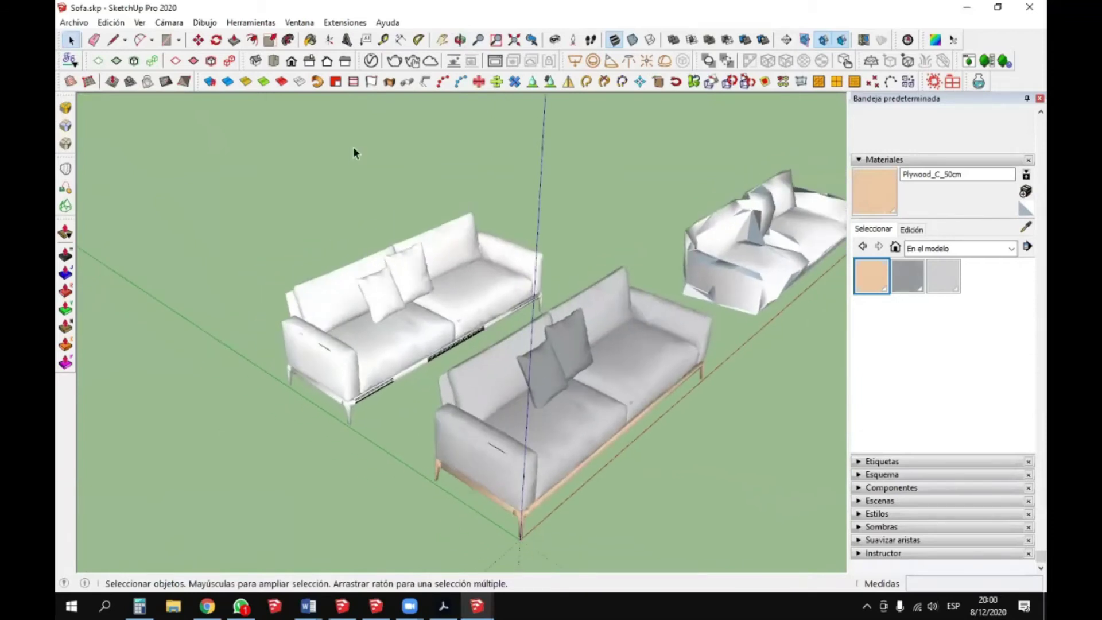
{"action": "left_click", "coordinate": [371, 61]}
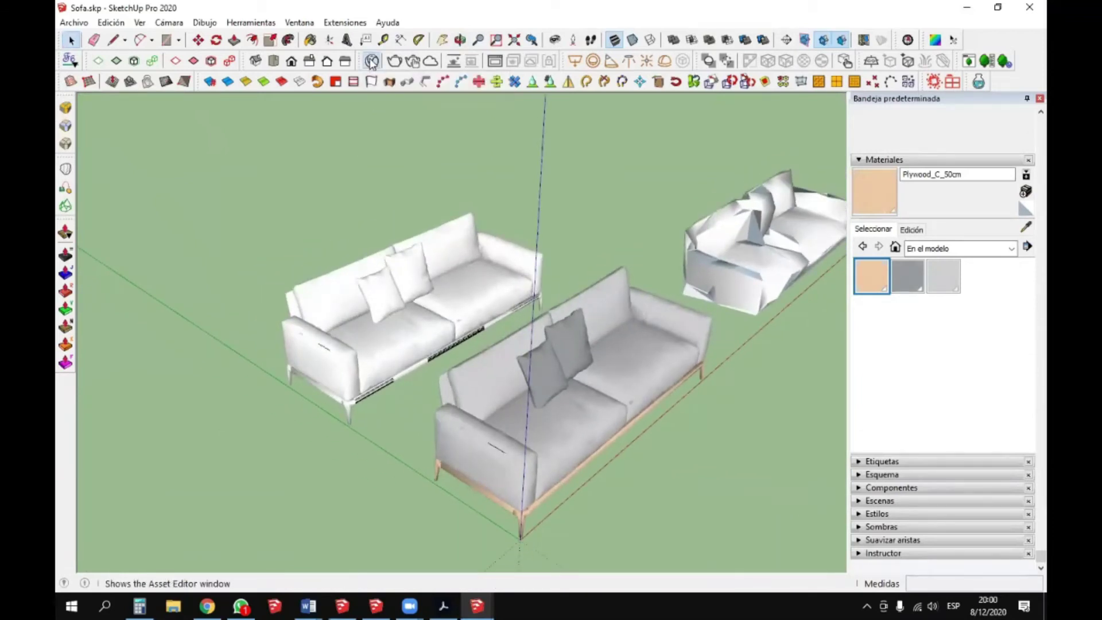
{"action": "left_click_drag", "start_coordinate": [402, 77], "coordinate": [693, 84]}
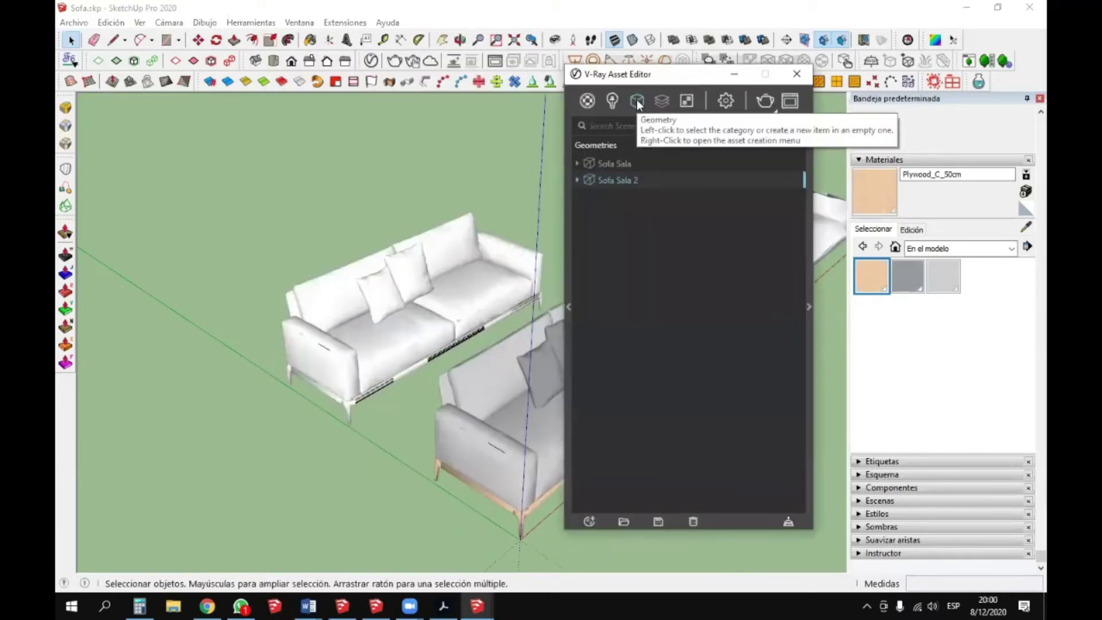
{"action": "left_click_drag", "start_coordinate": [654, 80], "coordinate": [755, 80]}
- Check which geometry asset each proxy belongs to, then delete the simplified Sofa Sala 2 proxy from the scene
{"action": "left_click", "coordinate": [660, 164]}
{"action": "scroll", "coordinate": [214, 393], "scroll_direction": "down", "scroll_amount": 3}
{"action": "middle_click_drag", "start_coordinate": [214, 393], "coordinate": [482, 315]}
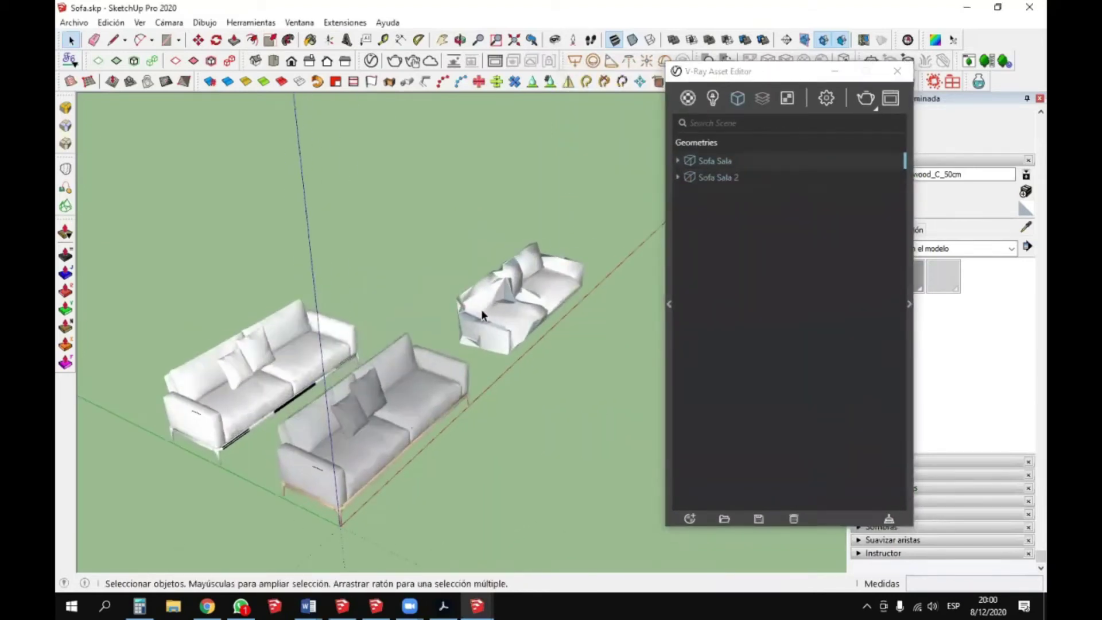
{"action": "left_click", "coordinate": [482, 314]}
{"action": "left_click", "coordinate": [335, 338]}
{"action": "left_click", "coordinate": [459, 285]}
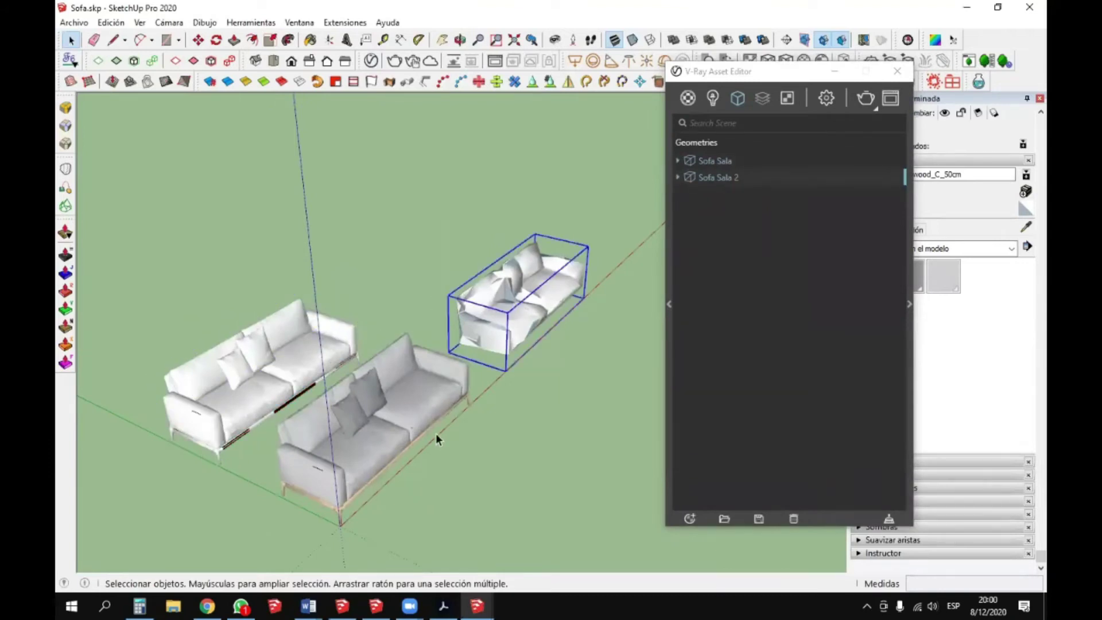
{"action": "key", "text": "Delete"}
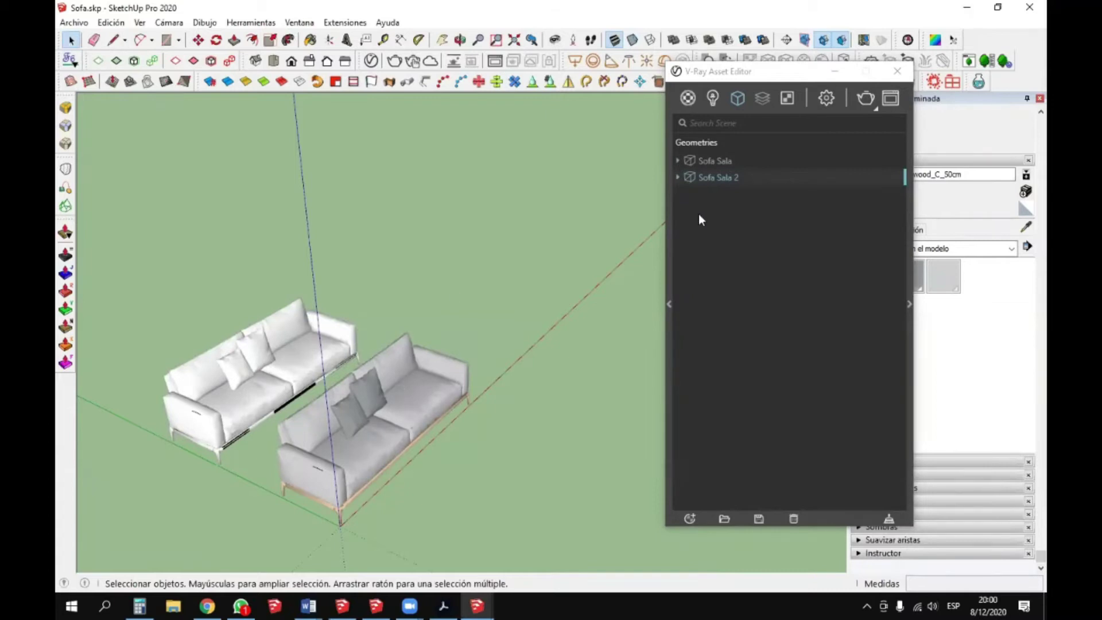
- Show the components stored in the model and locate the Sofa Sala and Sofa Sala 2 definitions
{"action": "left_click", "coordinate": [770, 77]}
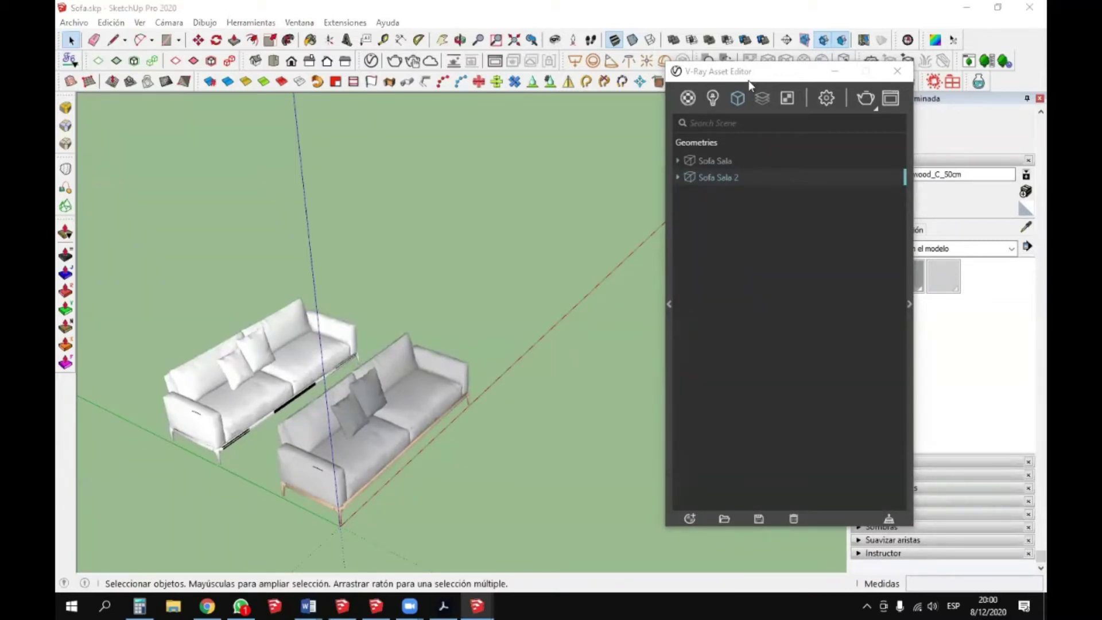
{"action": "left_click_drag", "start_coordinate": [749, 80], "coordinate": [674, 115]}
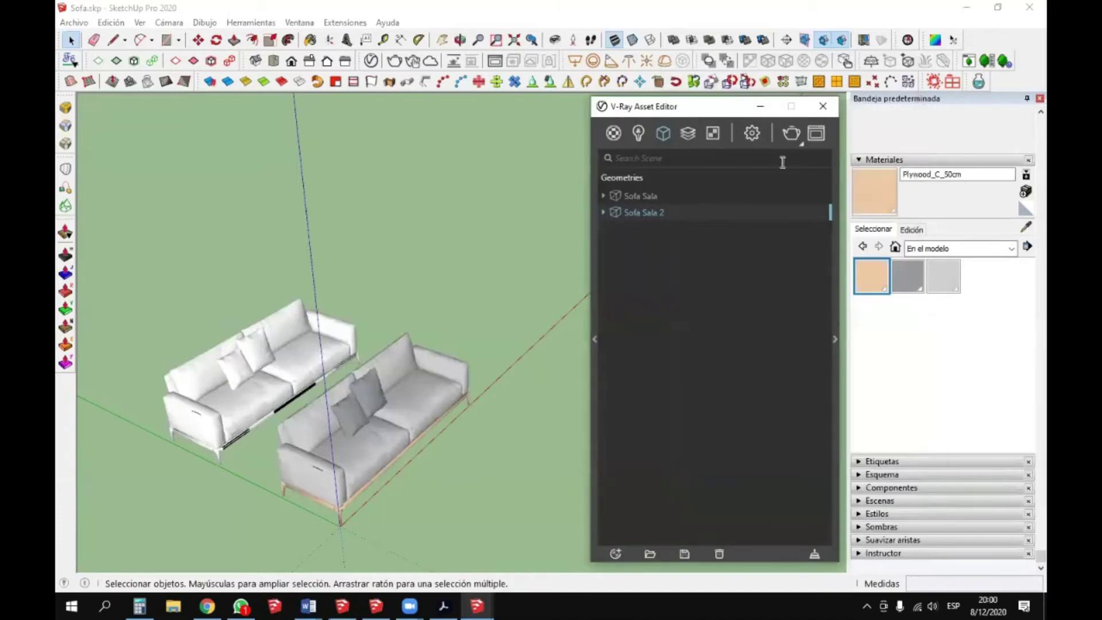
{"action": "left_click", "coordinate": [893, 161]}
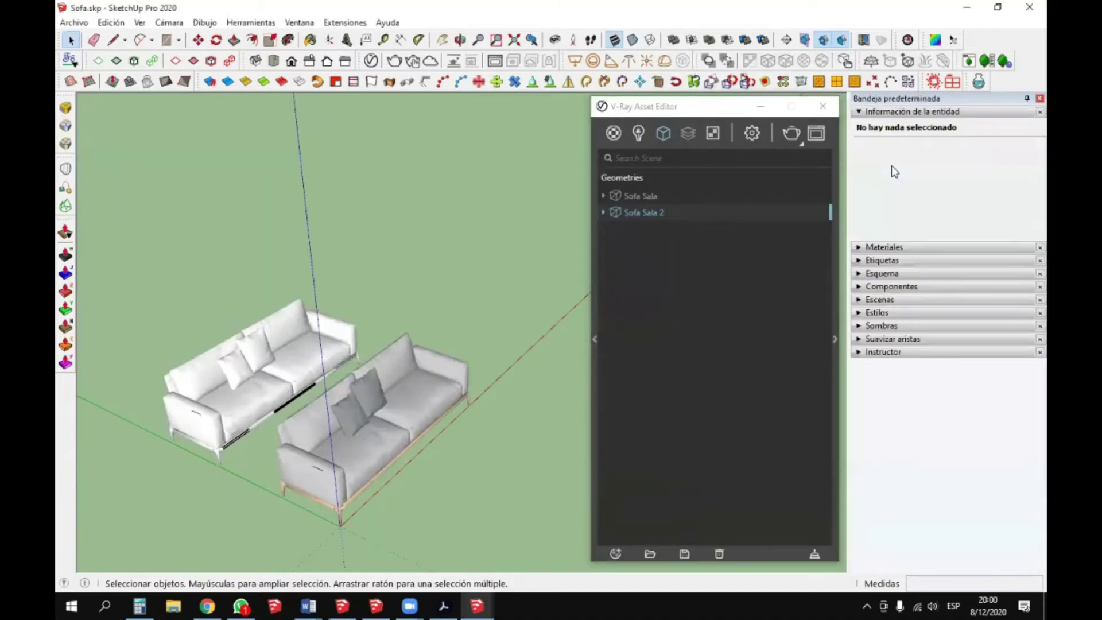
{"action": "left_click", "coordinate": [904, 285]}
{"action": "left_click", "coordinate": [885, 372]}
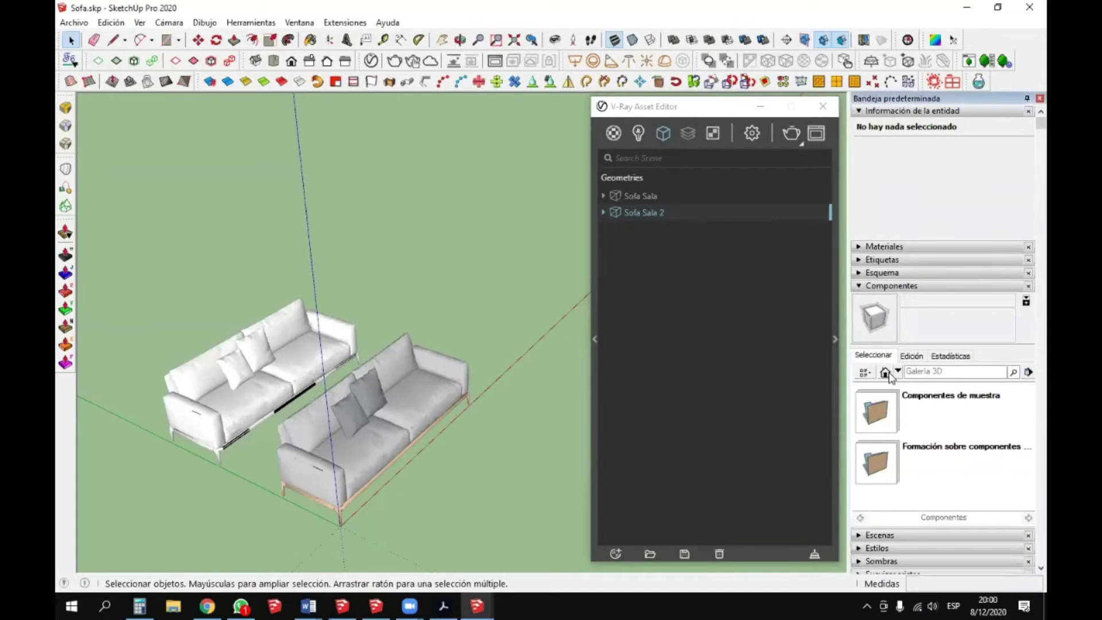
{"action": "left_click_drag", "start_coordinate": [1028, 403], "coordinate": [1028, 491]}
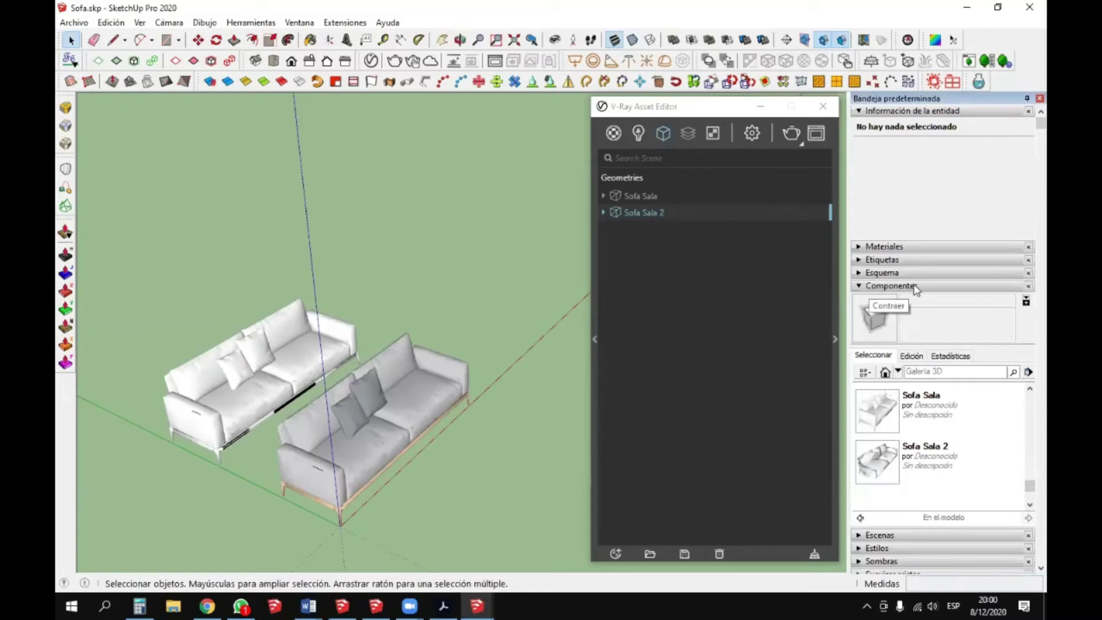
- Reinsert the Sofa Sala 2 component beside the original sofa, then delete that instance
{"action": "left_click", "coordinate": [886, 457]}
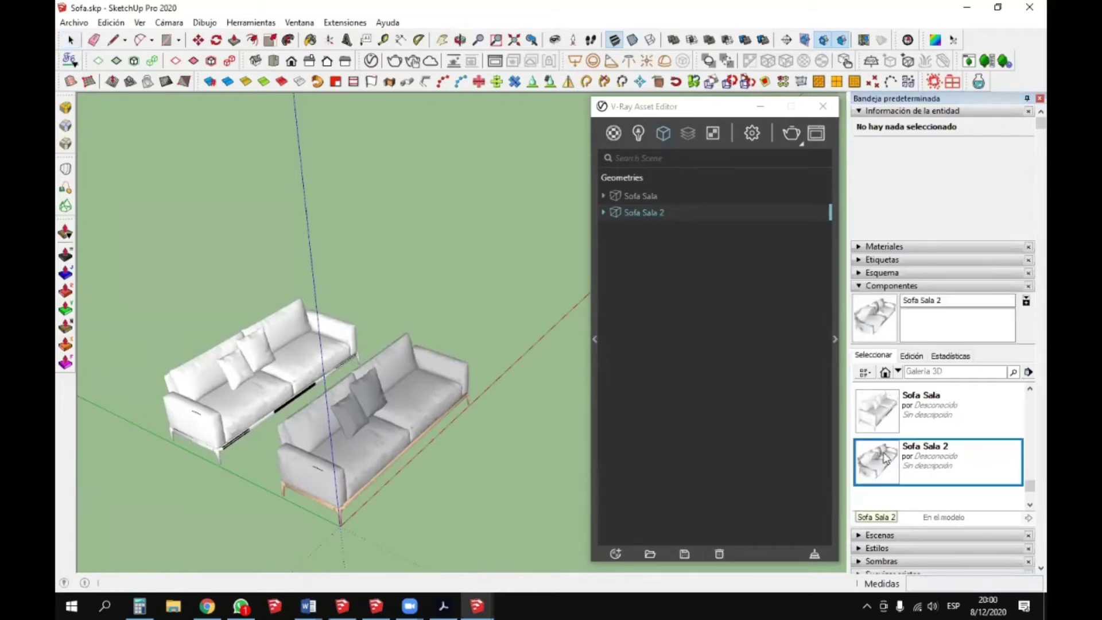
{"action": "left_click", "coordinate": [496, 365]}
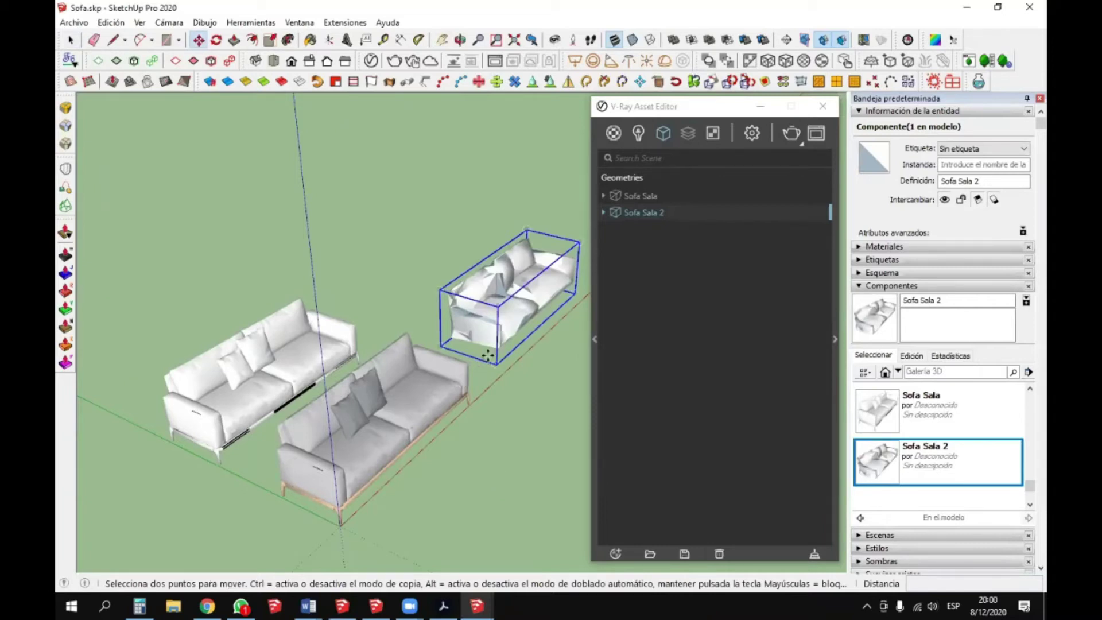
{"action": "key", "text": "Delete"}
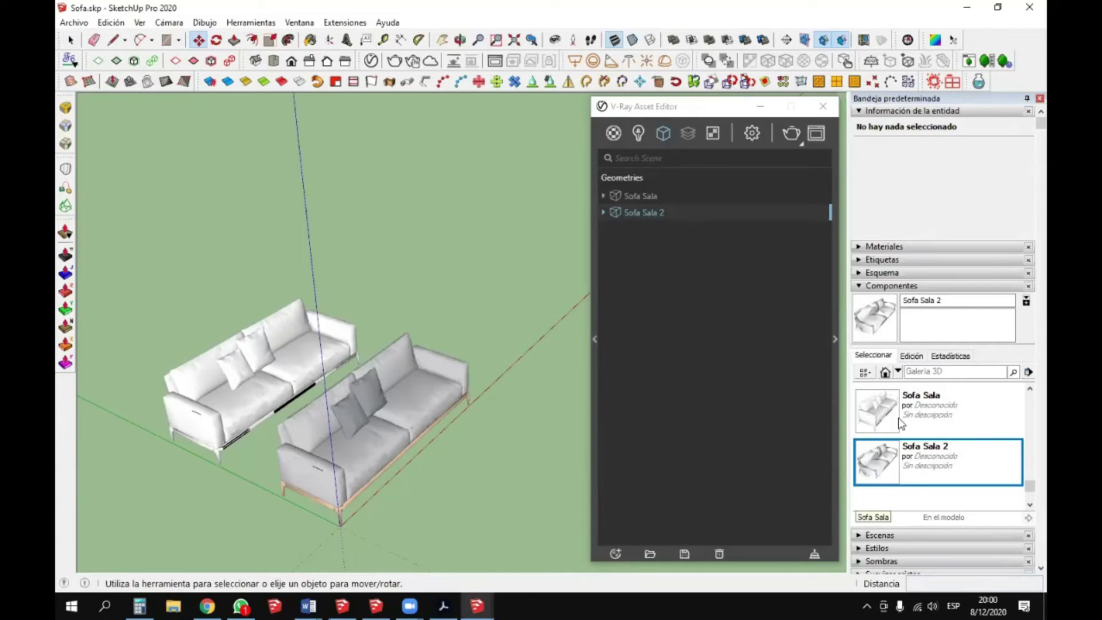
- Purge the unused components from the model, check the remaining component list and return to the Select tool
{"action": "left_click", "coordinate": [1027, 372]}
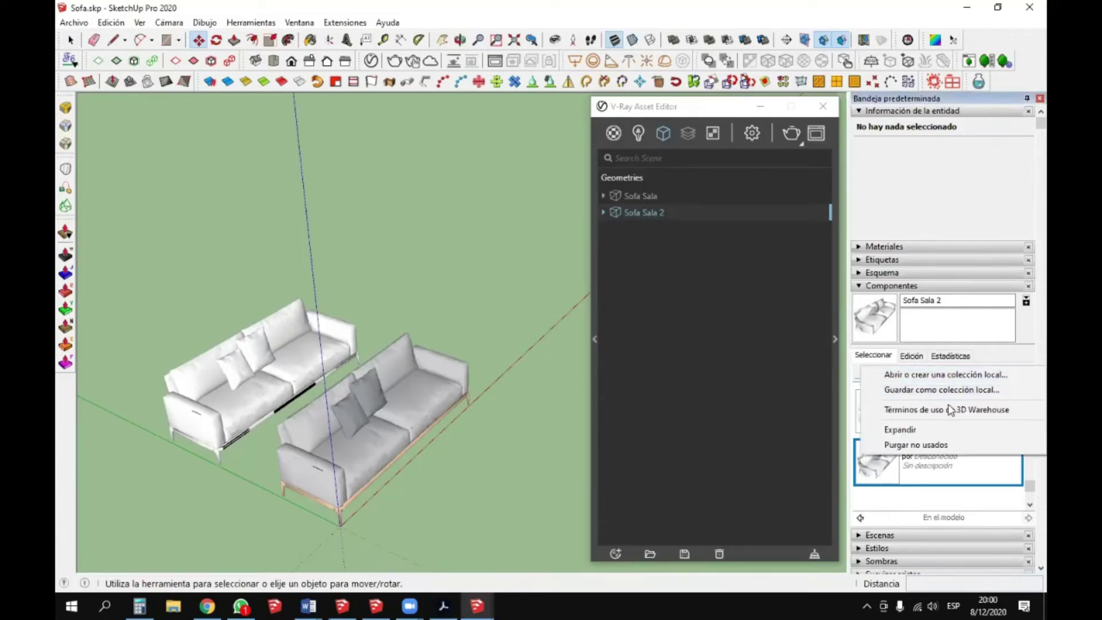
{"action": "left_click", "coordinate": [929, 443]}
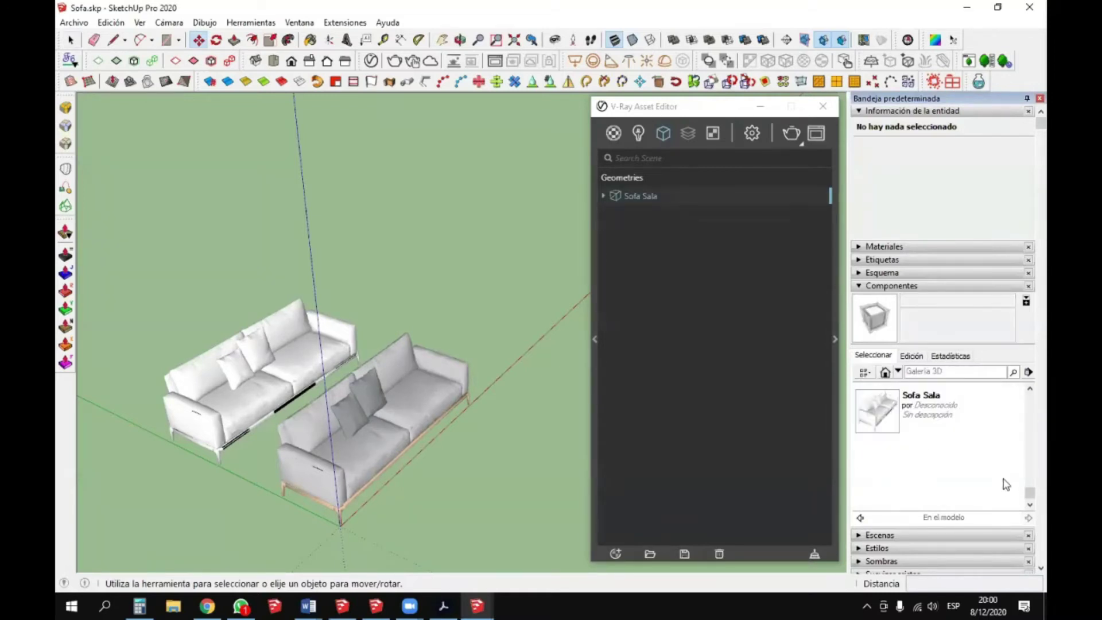
{"action": "left_click_drag", "start_coordinate": [1029, 491], "coordinate": [1029, 400]}
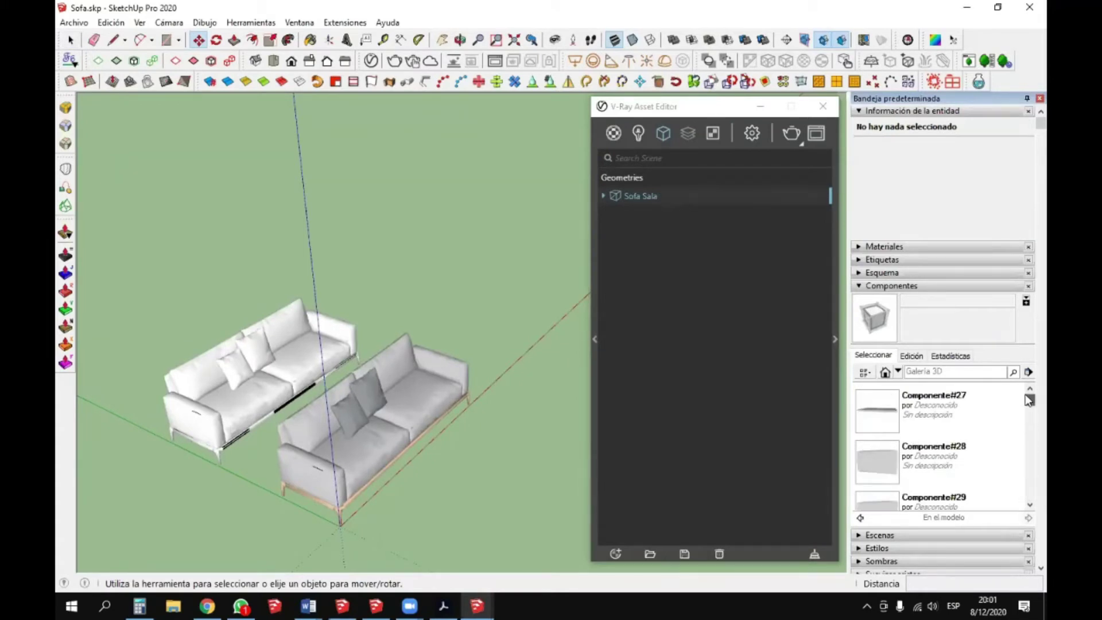
{"action": "key", "text": "space"}
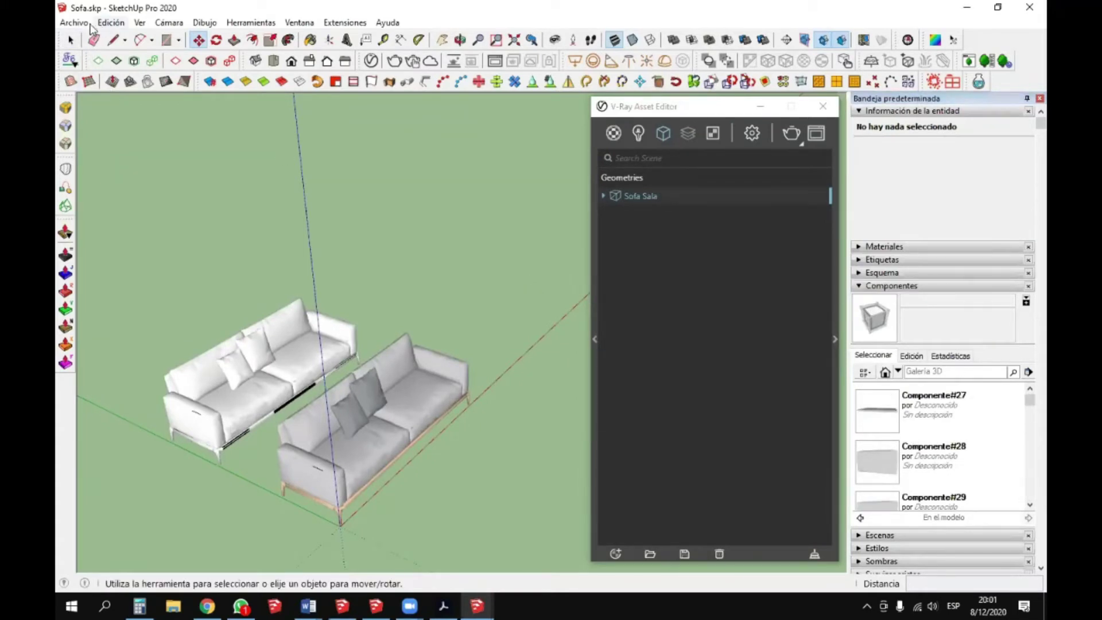
- Collapse the component list and compare the V-Ray Asset Editor's materials with the materials used in the model
{"action": "left_click", "coordinate": [921, 282]}
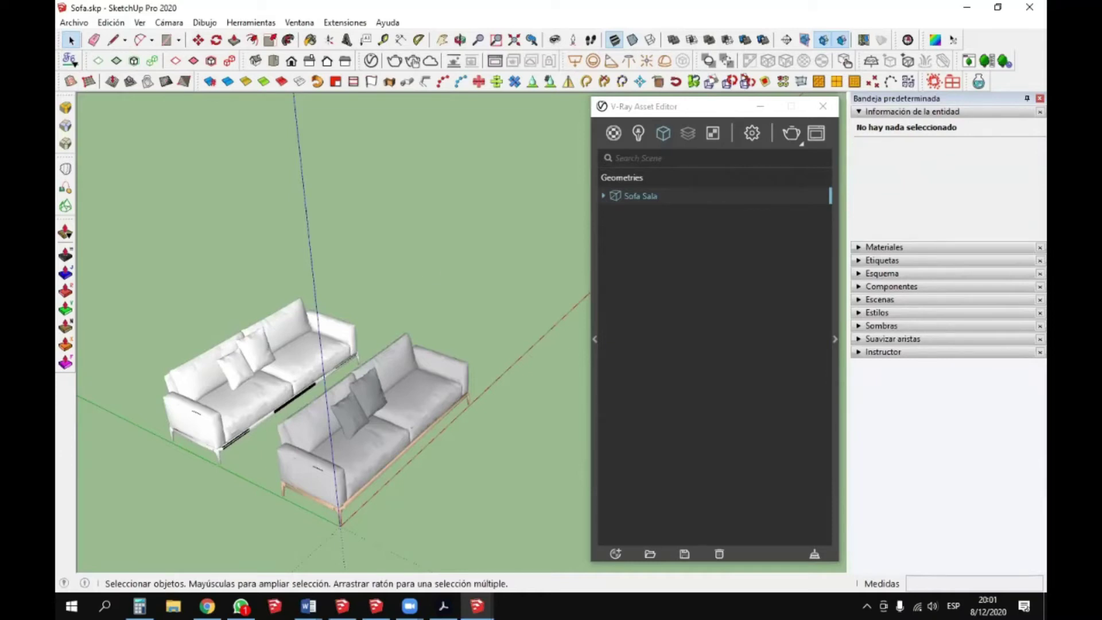
{"action": "left_click_drag", "start_coordinate": [730, 109], "coordinate": [518, 115]}
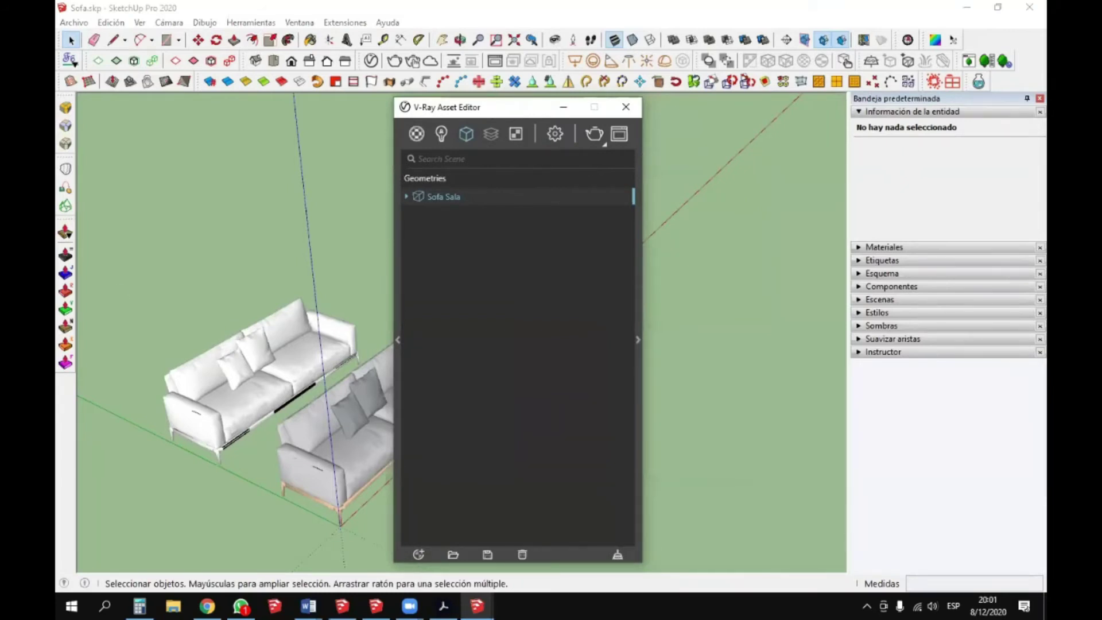
{"action": "left_click", "coordinate": [417, 134]}
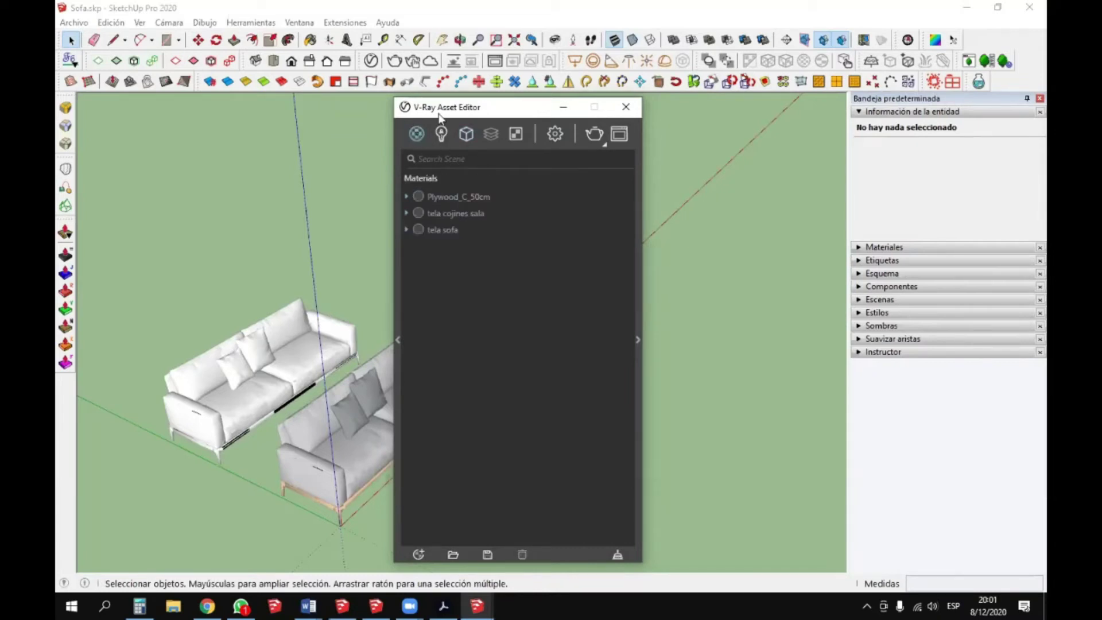
{"action": "left_click_drag", "start_coordinate": [421, 115], "coordinate": [426, 113]}
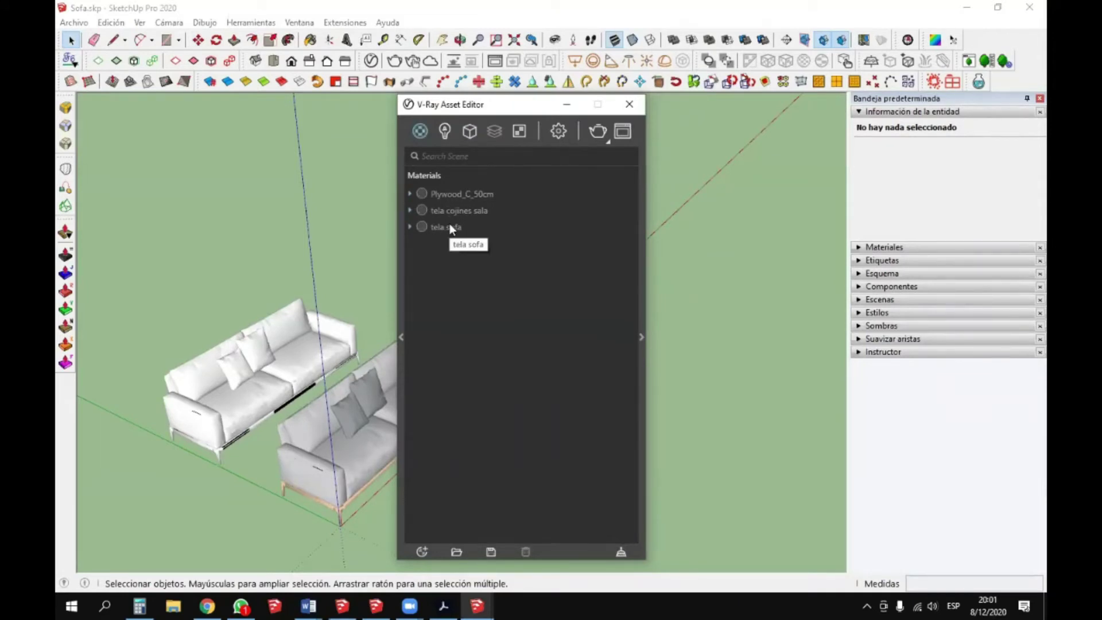
{"action": "mouse_move", "coordinate": [387, 255]}
{"action": "middle_mouse_down"}
{"action": "mouse_move", "coordinate": [332, 327]}
{"action": "mouse_move", "coordinate": [583, 252]}
{"action": "middle_mouse_up"}
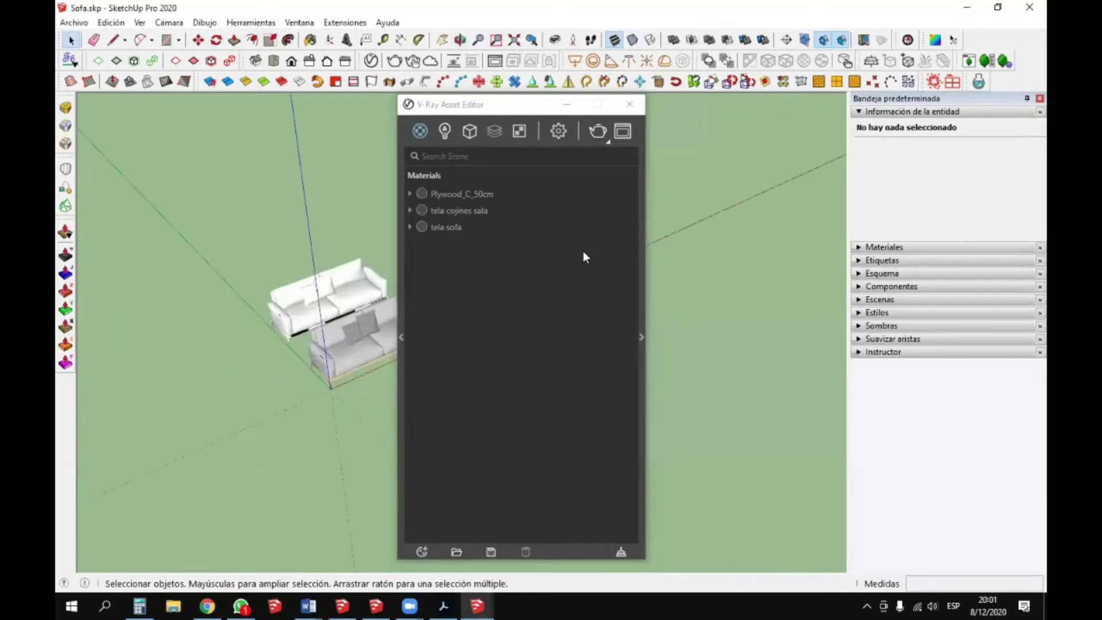
{"action": "left_click", "coordinate": [884, 247]}
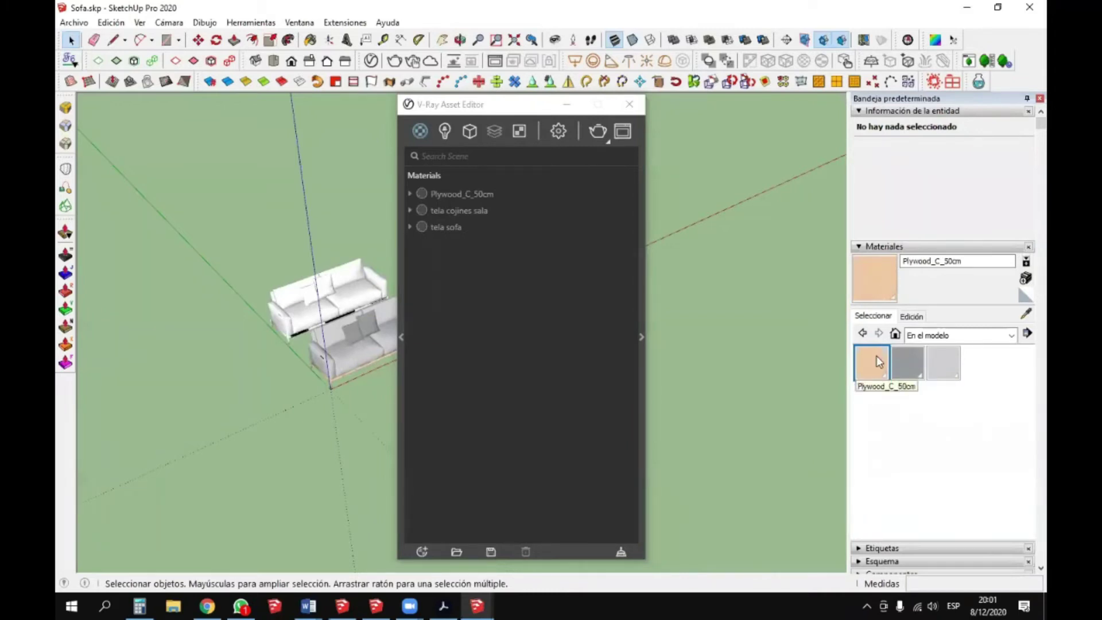
- Move the V-Ray Asset Editor away from the sofas and examine both sofas up close
{"action": "left_click", "coordinate": [600, 109]}
{"action": "left_click_drag", "start_coordinate": [600, 109], "coordinate": [773, 108]}
{"action": "scroll", "coordinate": [462, 312], "scroll_direction": "up", "scroll_amount": 8}
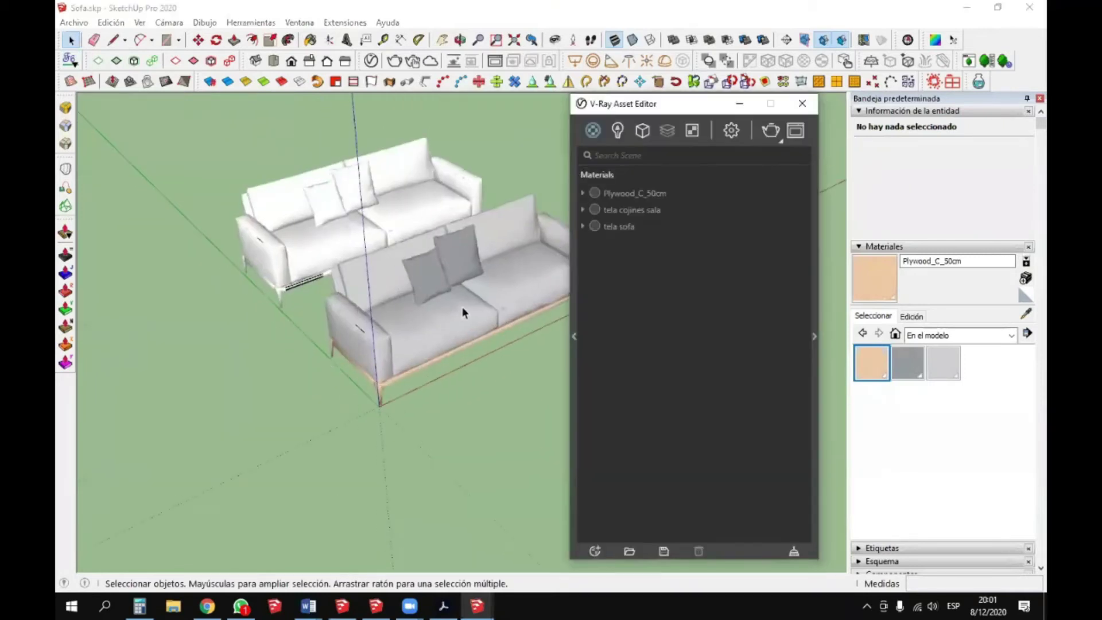
{"action": "mouse_move", "coordinate": [428, 322]}
{"action": "middle_mouse_down"}
{"action": "mouse_move", "coordinate": [534, 170]}
{"action": "mouse_move", "coordinate": [488, 212]}
{"action": "mouse_move", "coordinate": [393, 263]}
{"action": "mouse_move", "coordinate": [335, 342]}
{"action": "mouse_move", "coordinate": [241, 396]}
{"action": "mouse_move", "coordinate": [192, 442]}
{"action": "middle_mouse_up"}
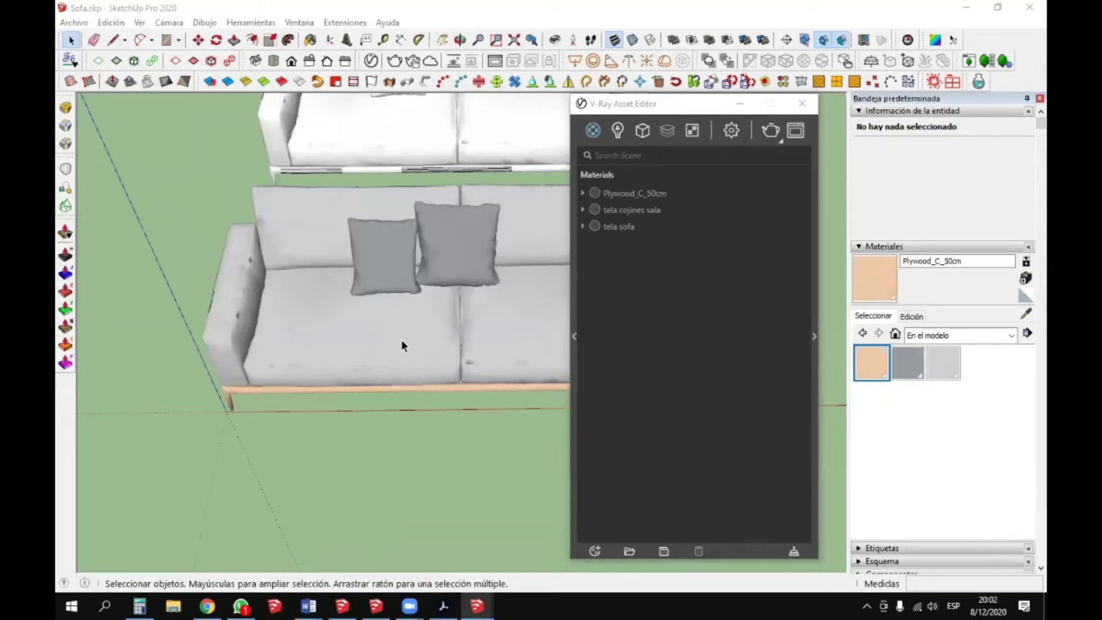
- Create a new empty model, then return to Sofa.skp and copy the white Sofa Sala proxy
{"action": "key", "text": "ctrl+n"}
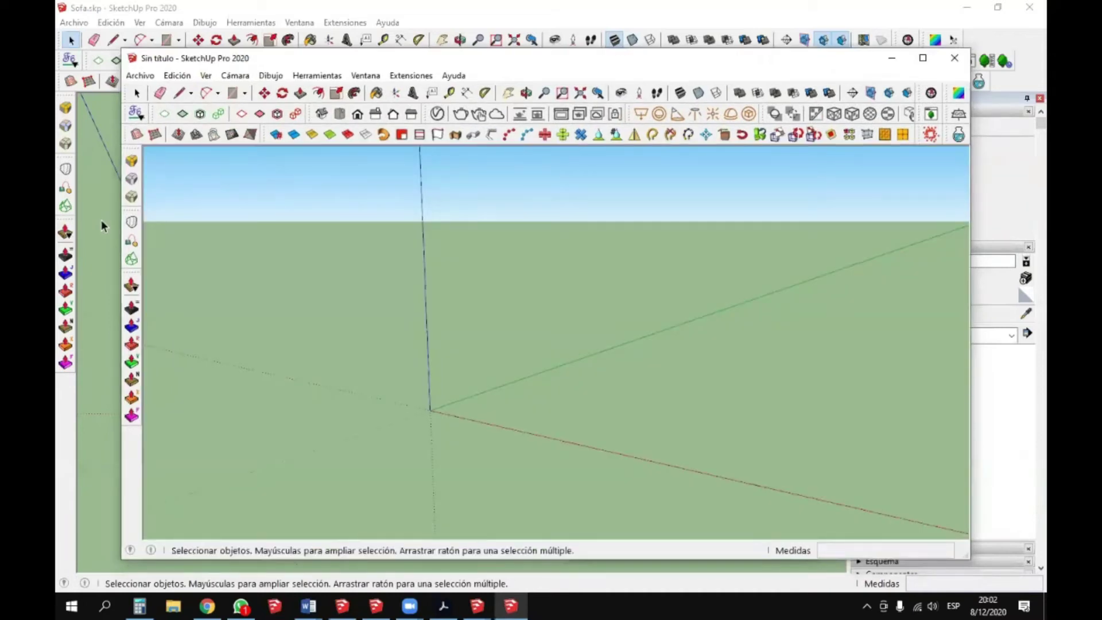
{"action": "left_click", "coordinate": [101, 219]}
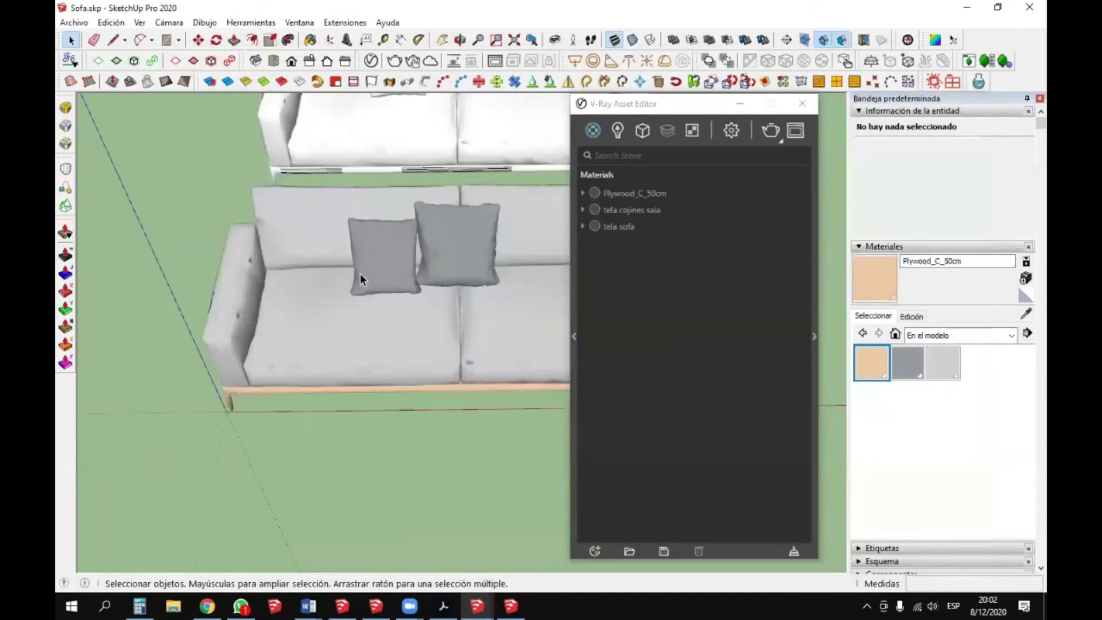
{"action": "scroll", "coordinate": [366, 388], "scroll_direction": "down", "scroll_amount": 5}
{"action": "middle_click_drag", "start_coordinate": [366, 388], "coordinate": [356, 210]}
{"action": "left_click", "coordinate": [355, 209]}
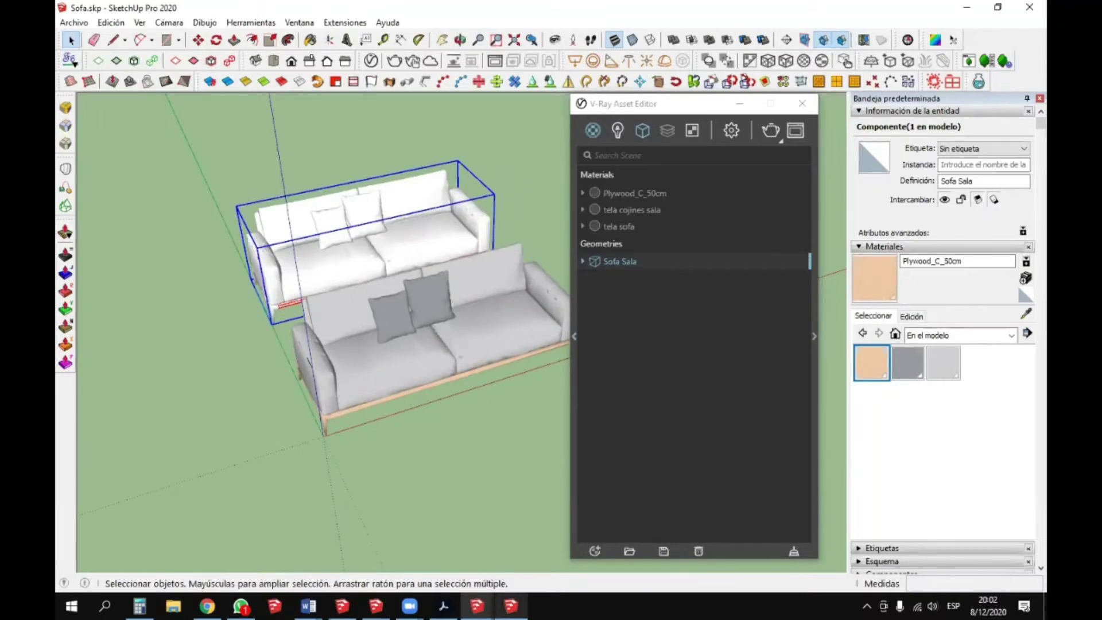
- Switch to the untitled model, maximize its window and show the default tray with the materials in the model
{"action": "mouse_move", "coordinate": [510, 605]}
{"action": "left_click", "coordinate": [514, 559]}
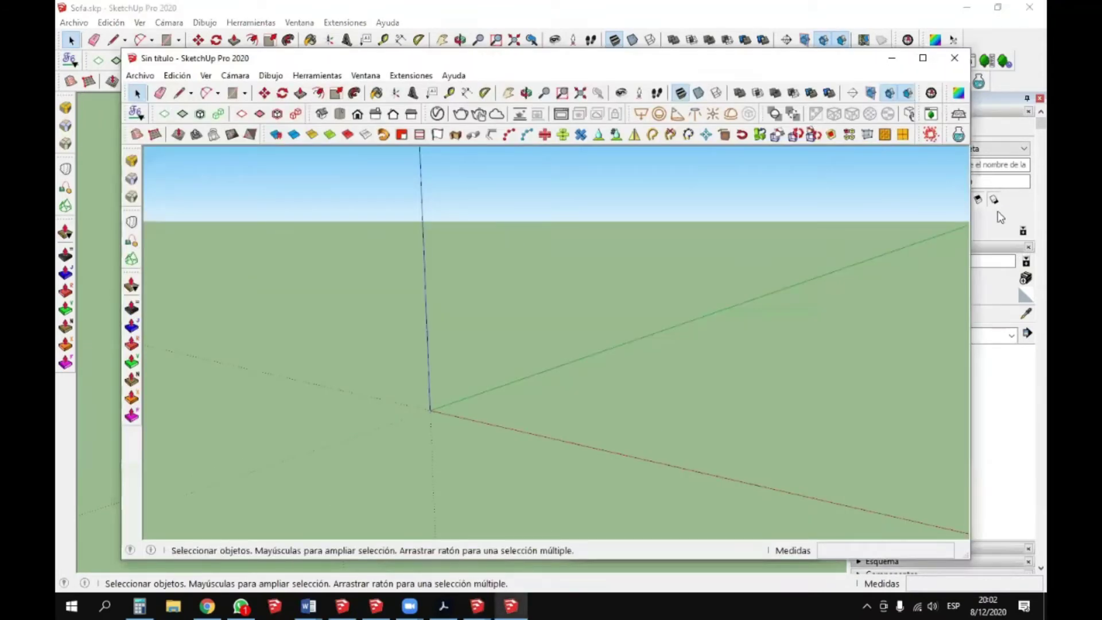
{"action": "left_click", "coordinate": [922, 58]}
{"action": "left_click", "coordinate": [344, 22]}
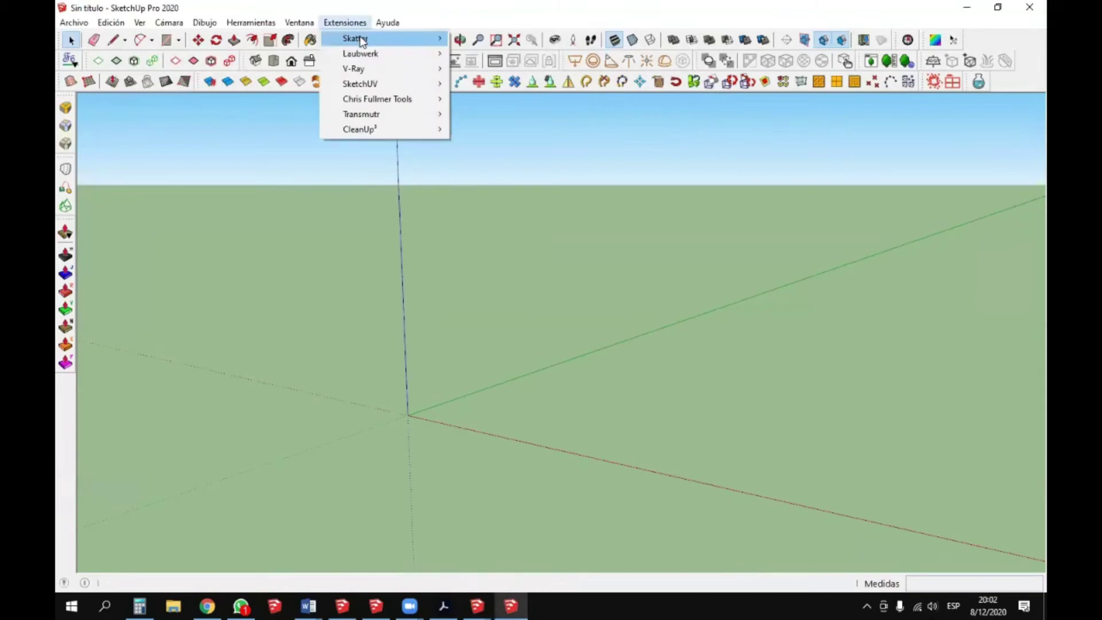
{"action": "mouse_move", "coordinate": [299, 23]}
{"action": "mouse_move", "coordinate": [345, 38]}
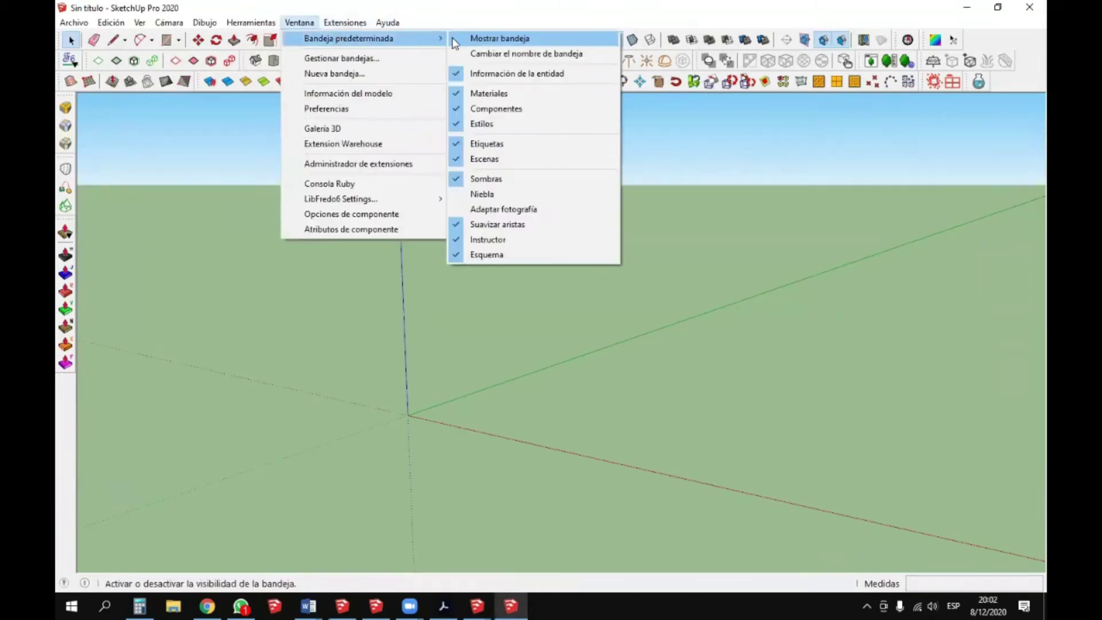
{"action": "left_click", "coordinate": [483, 39]}
{"action": "left_click", "coordinate": [895, 334]}
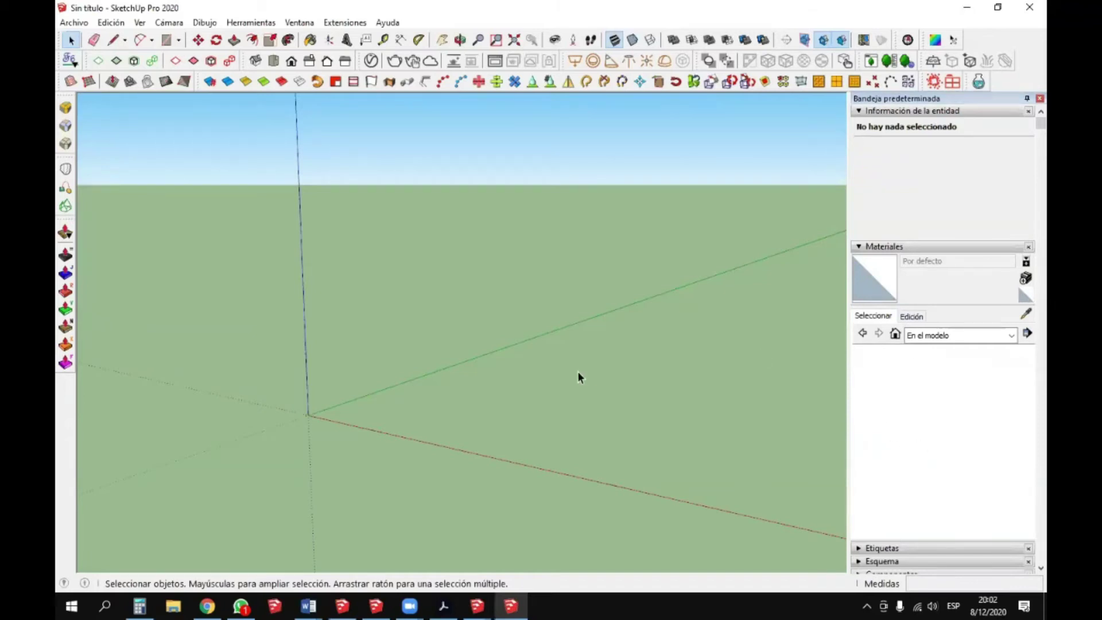
- Paste the copied Sofa Sala proxy at the origin of the untitled model
{"action": "key", "text": "ctrl+v"}
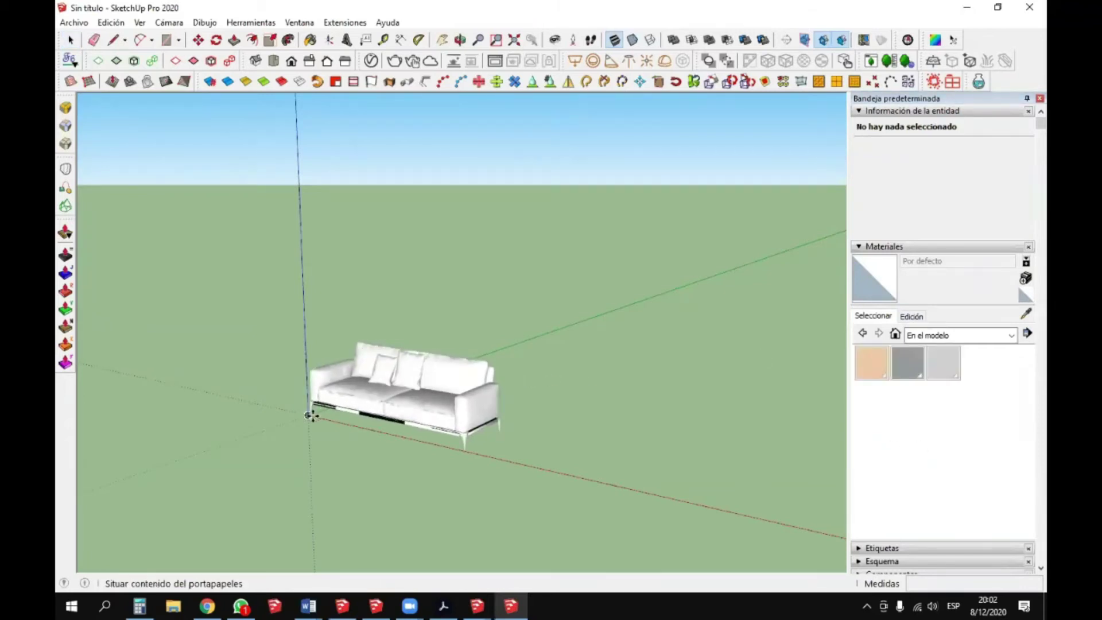
{"action": "left_click", "coordinate": [310, 415]}
{"action": "scroll", "coordinate": [241, 458], "scroll_direction": "up", "scroll_amount": 4}
{"action": "middle_click_drag", "start_coordinate": [344, 418], "coordinate": [497, 556]}
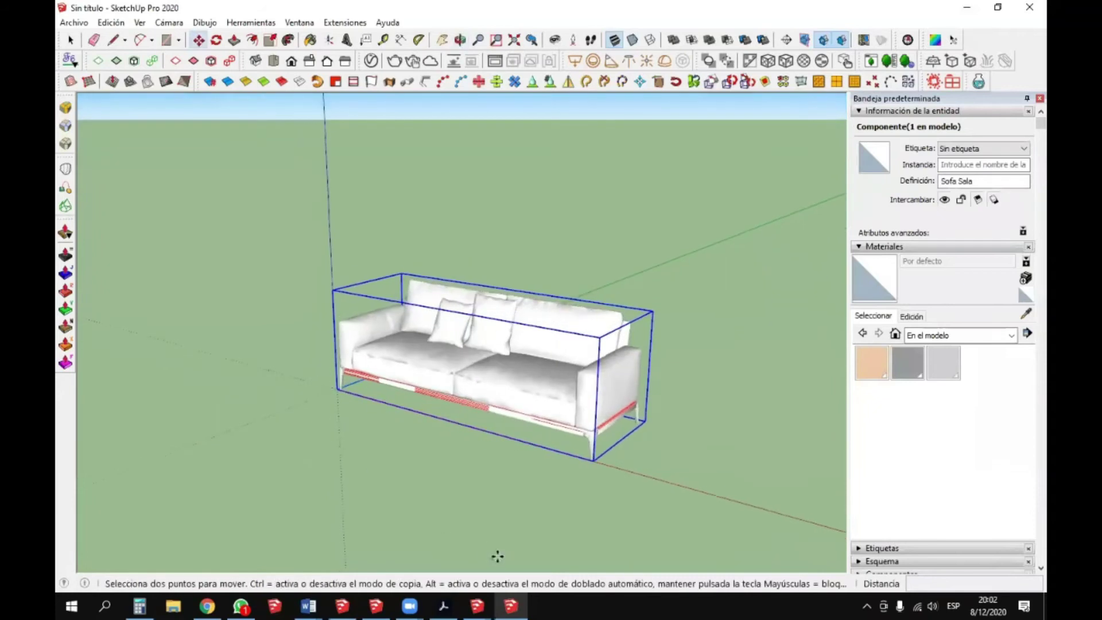
- Return to Sofa.skp and compare the original sofa with the Sofa Sala proxy by selecting each one
{"action": "mouse_move", "coordinate": [477, 606]}
{"action": "left_click", "coordinate": [404, 541]}
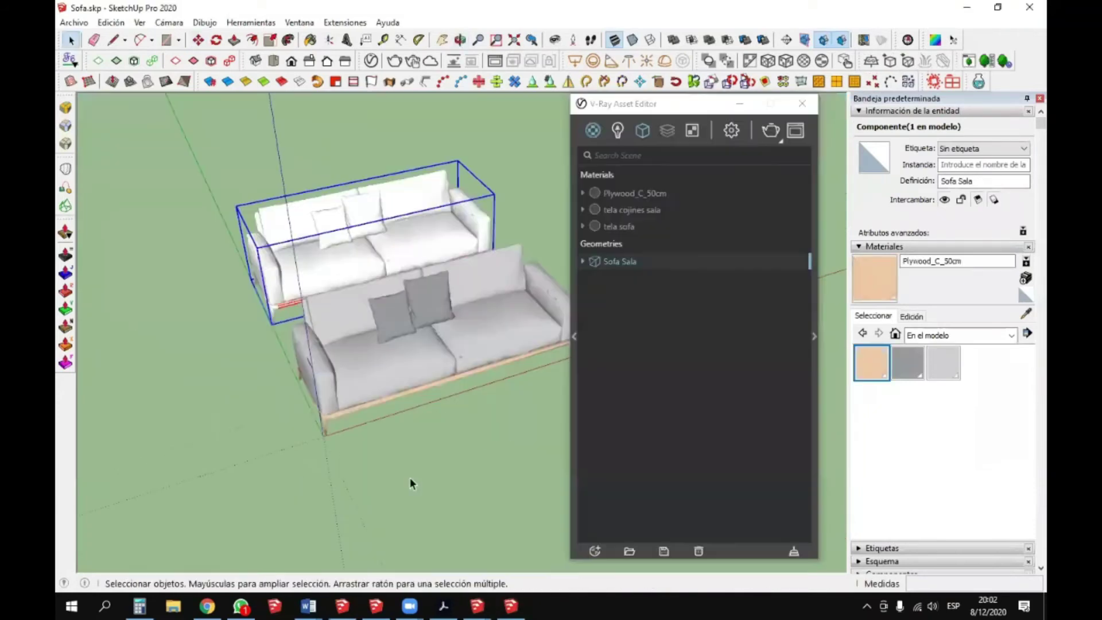
{"action": "left_click", "coordinate": [383, 333]}
{"action": "middle_click_drag", "start_coordinate": [382, 334], "coordinate": [190, 417]}
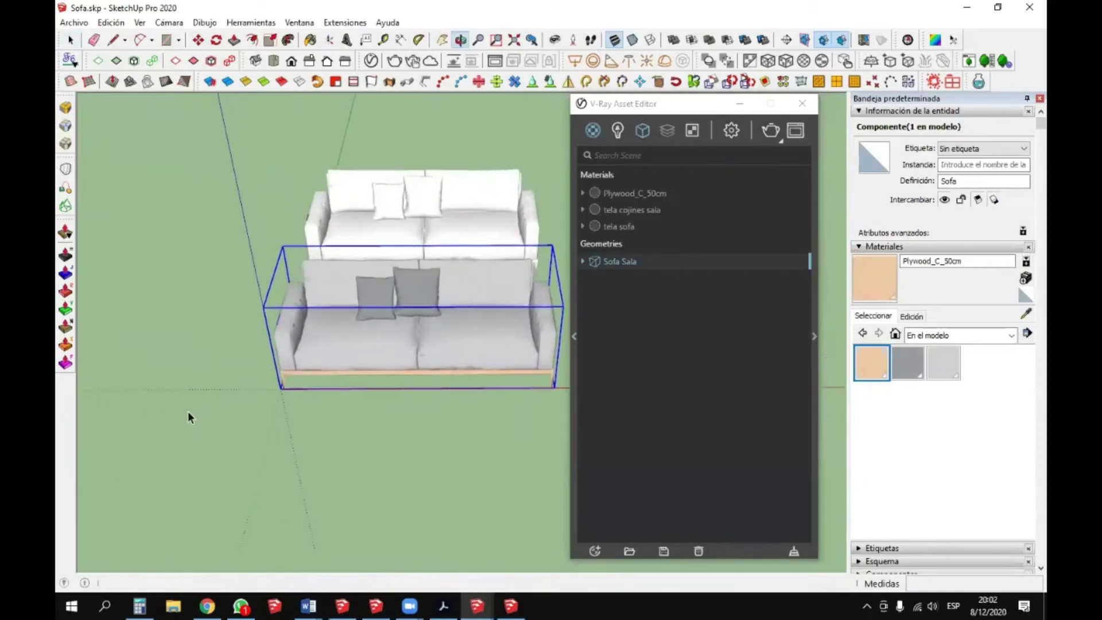
{"action": "left_click", "coordinate": [380, 215]}
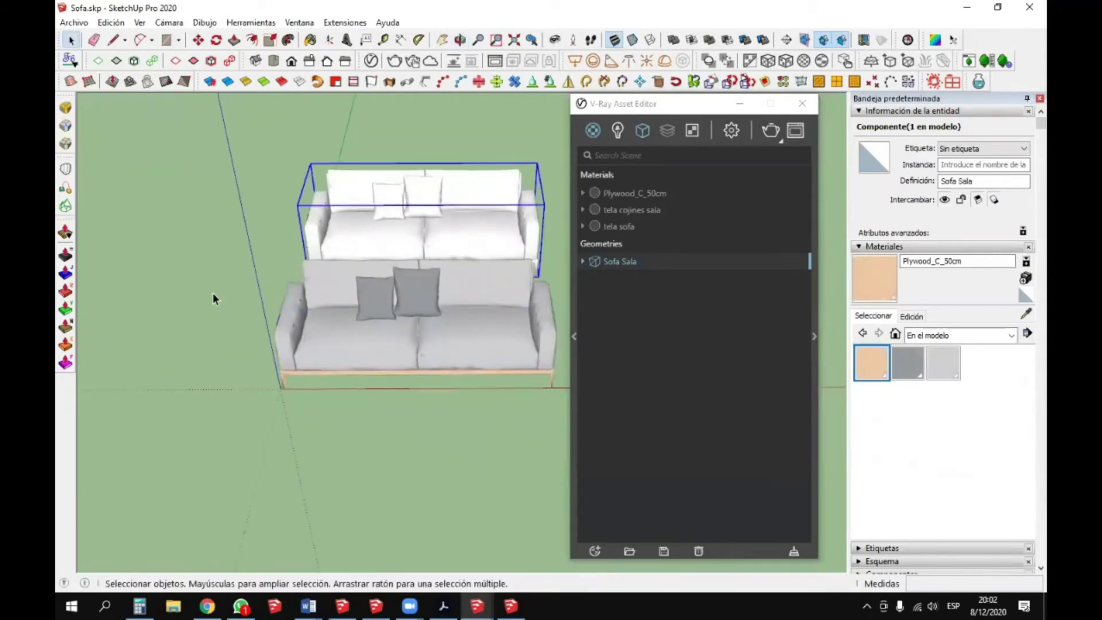
- Test-render the pasted proxy in the untitled model with V-Ray, then stop the render and close the frame buffer
{"action": "left_click", "coordinate": [510, 605]}
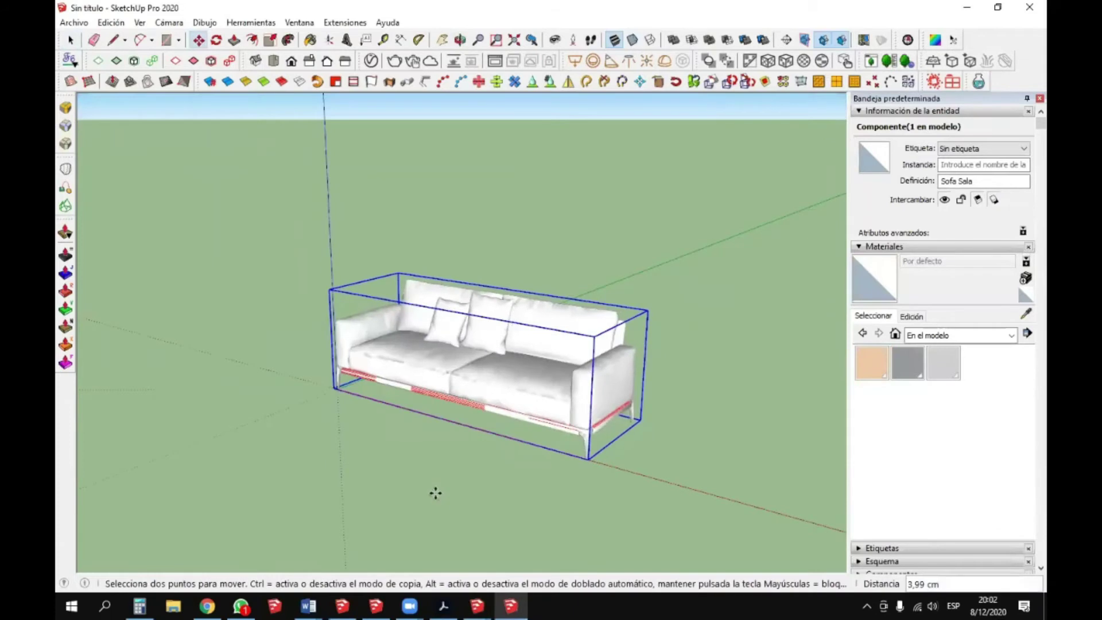
{"action": "key", "text": "space"}
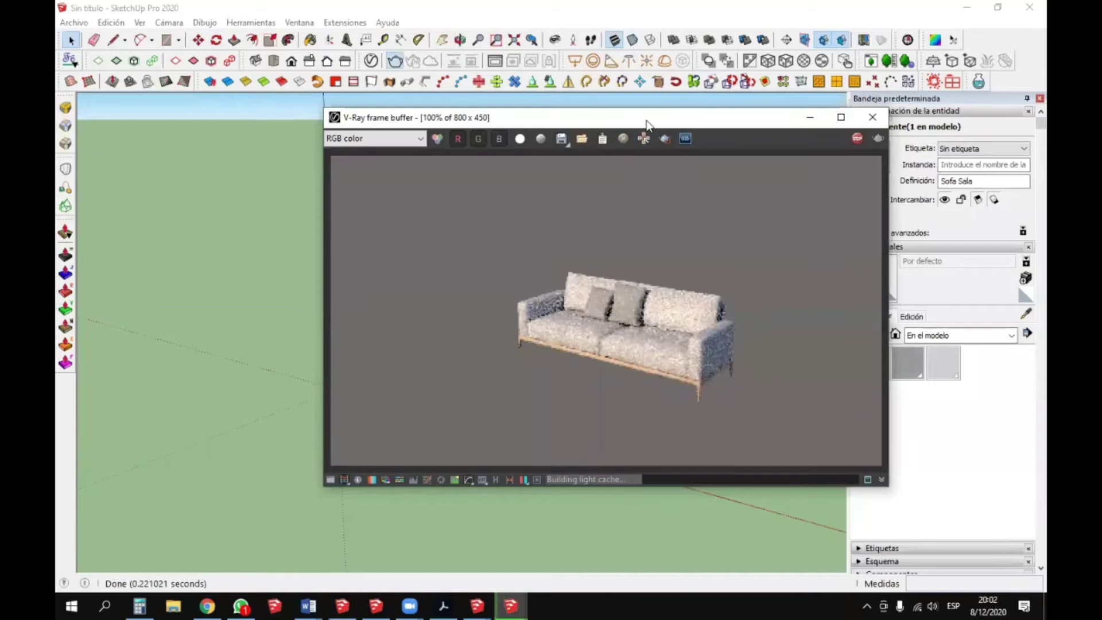
{"action": "left_click_drag", "start_coordinate": [632, 121], "coordinate": [532, 141]}
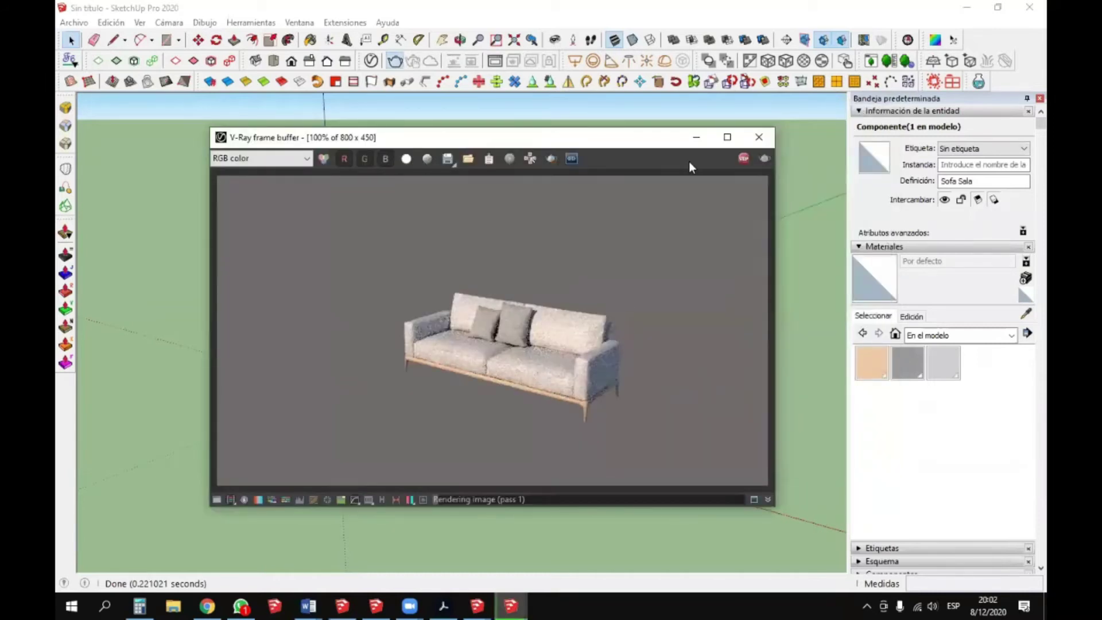
{"action": "left_click", "coordinate": [743, 160]}
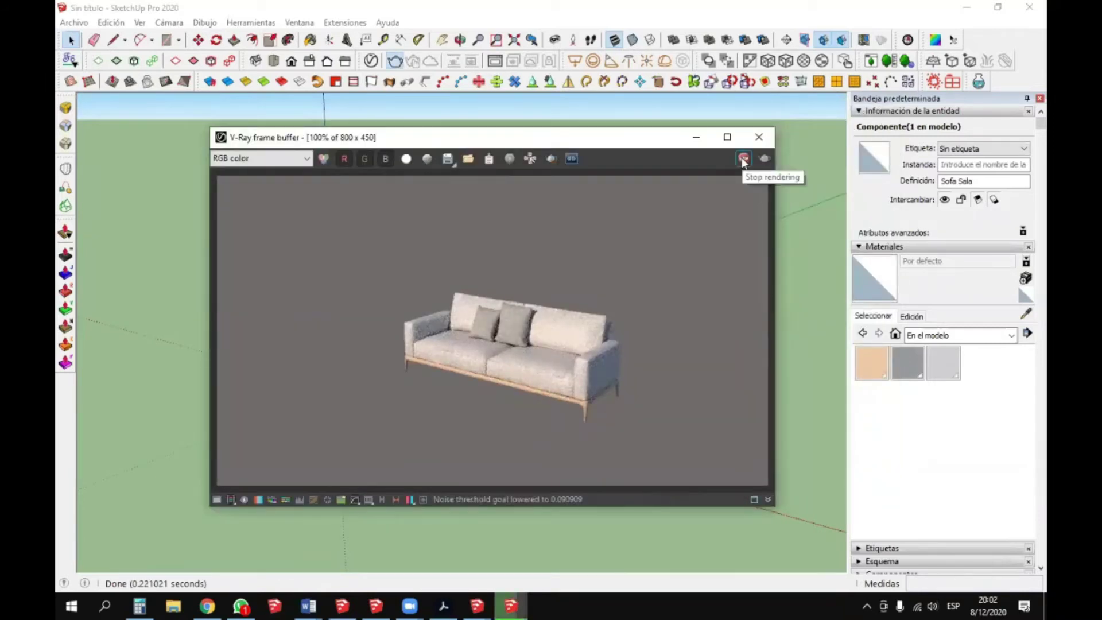
{"action": "left_click", "coordinate": [758, 137]}
- Switch to the Ejercicio Final.skp model and open its V-Ray Asset Editor
{"action": "mouse_move", "coordinate": [477, 603]}
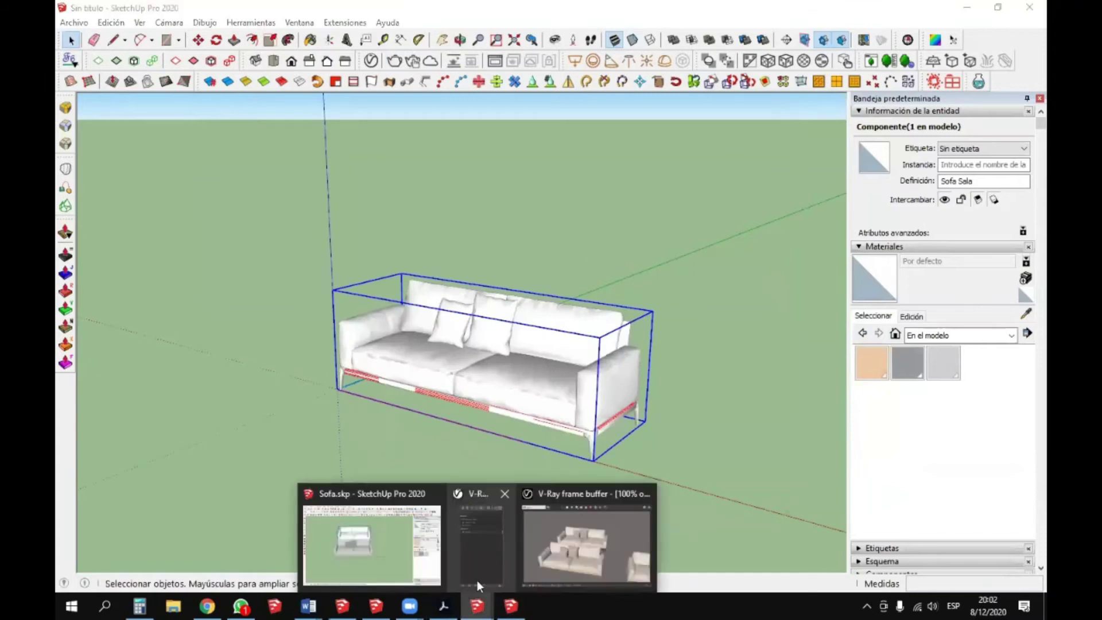
{"action": "left_click", "coordinate": [373, 539]}
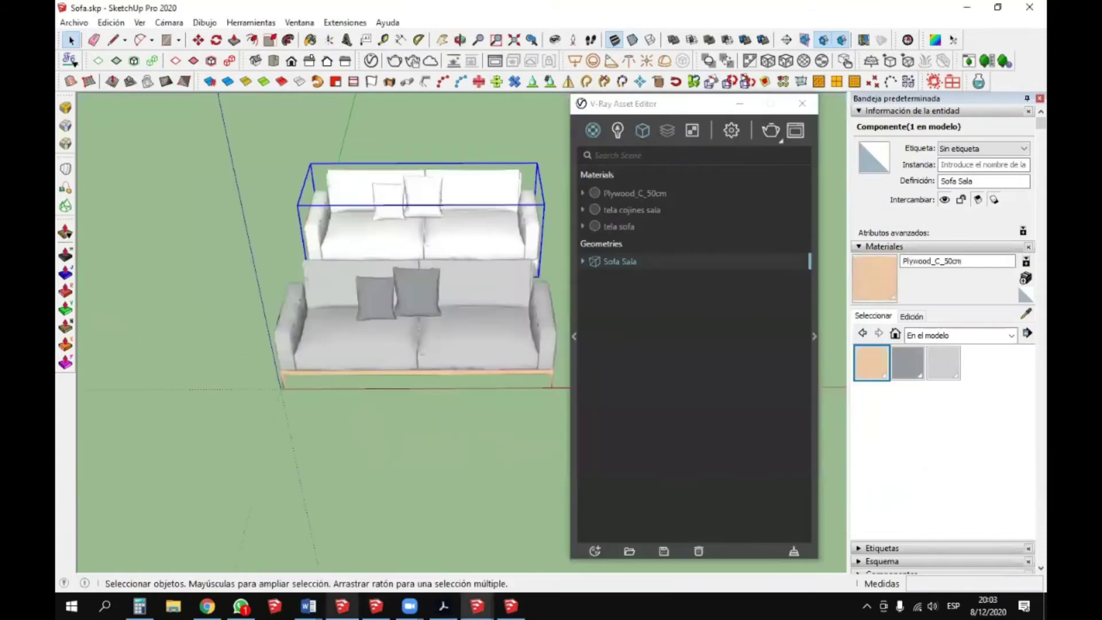
{"action": "left_click", "coordinate": [342, 605]}
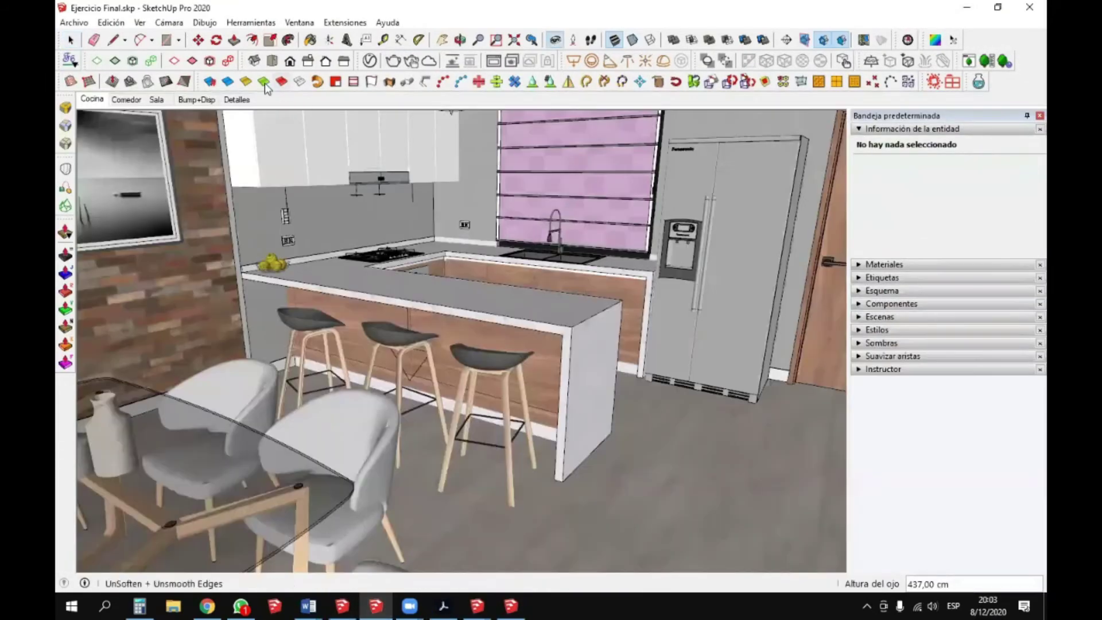
{"action": "left_click", "coordinate": [370, 61]}
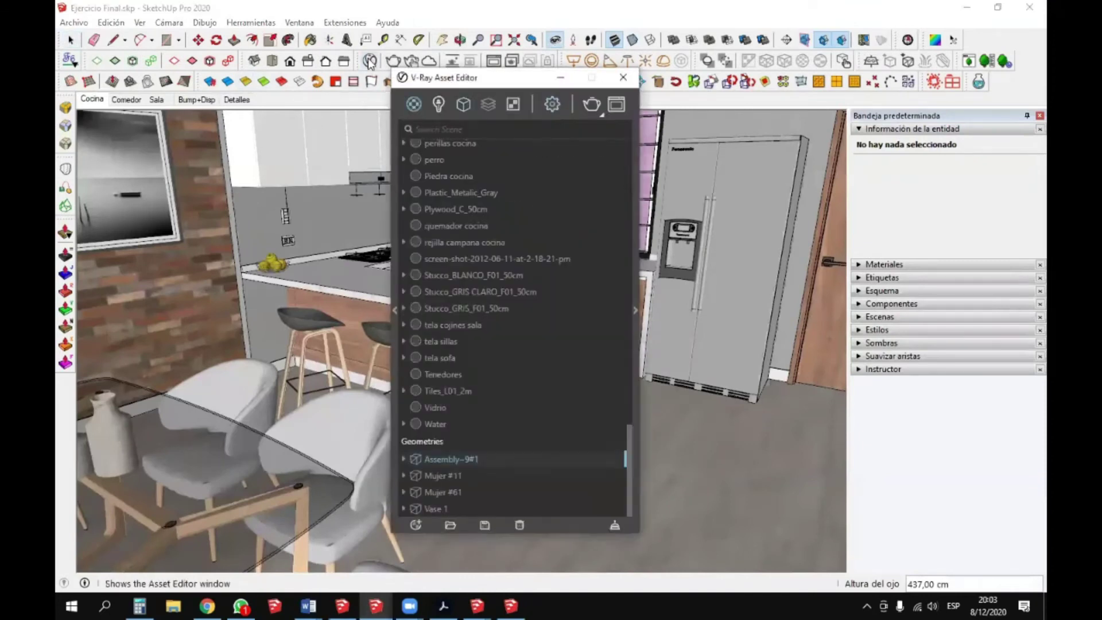
- Show the asset library beside the scene list, display the Materials library and enlarge its thumbnails
{"action": "left_click", "coordinate": [392, 129]}
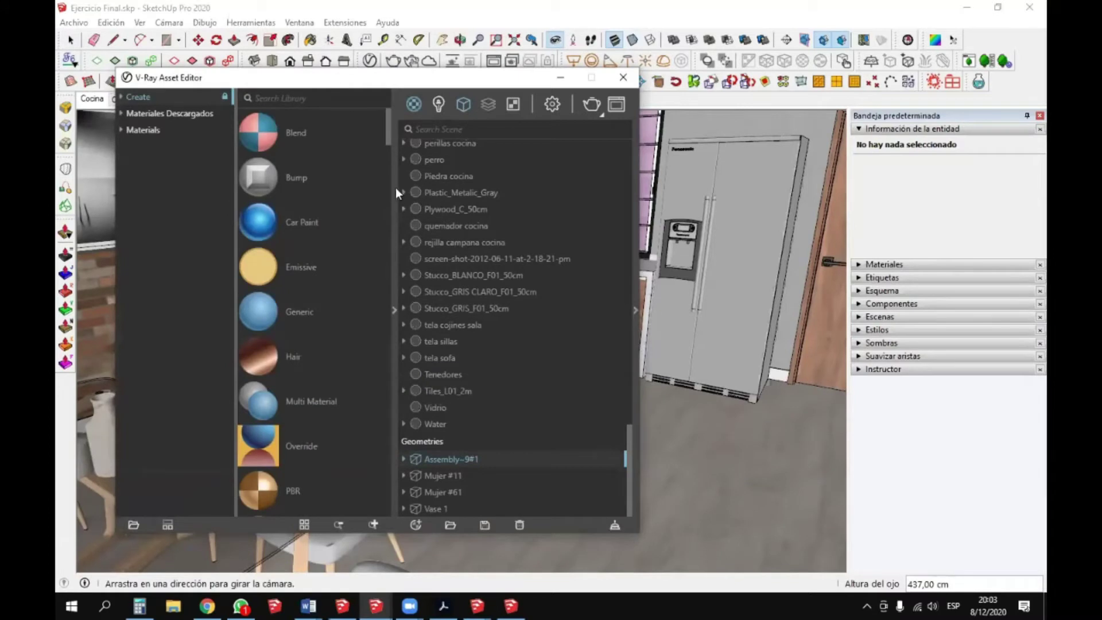
{"action": "left_click", "coordinate": [141, 131]}
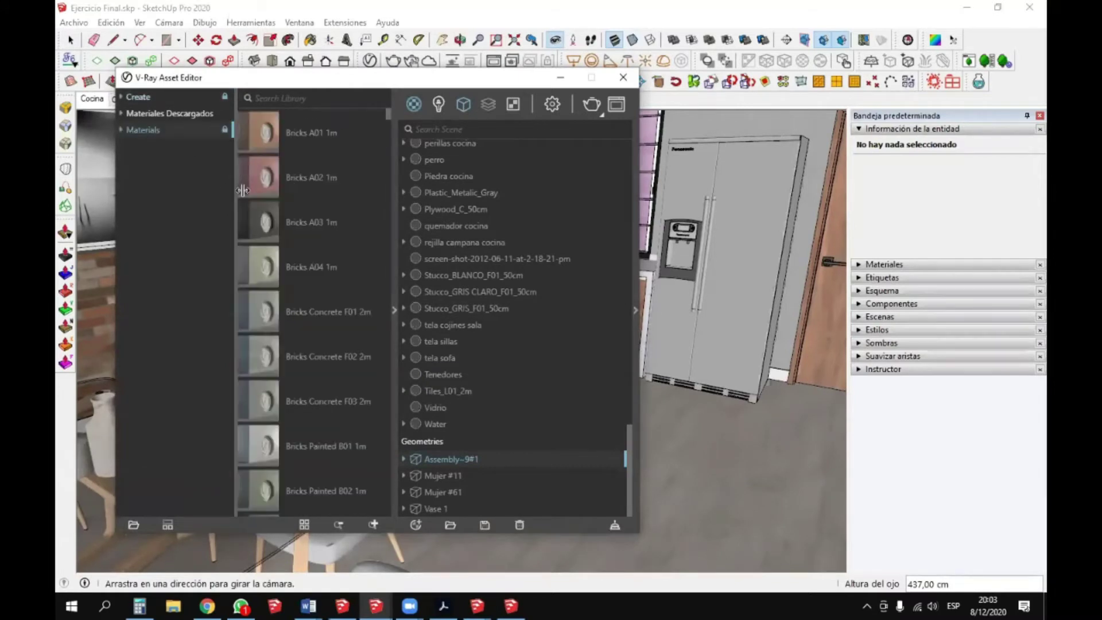
{"action": "left_click", "coordinate": [375, 522]}
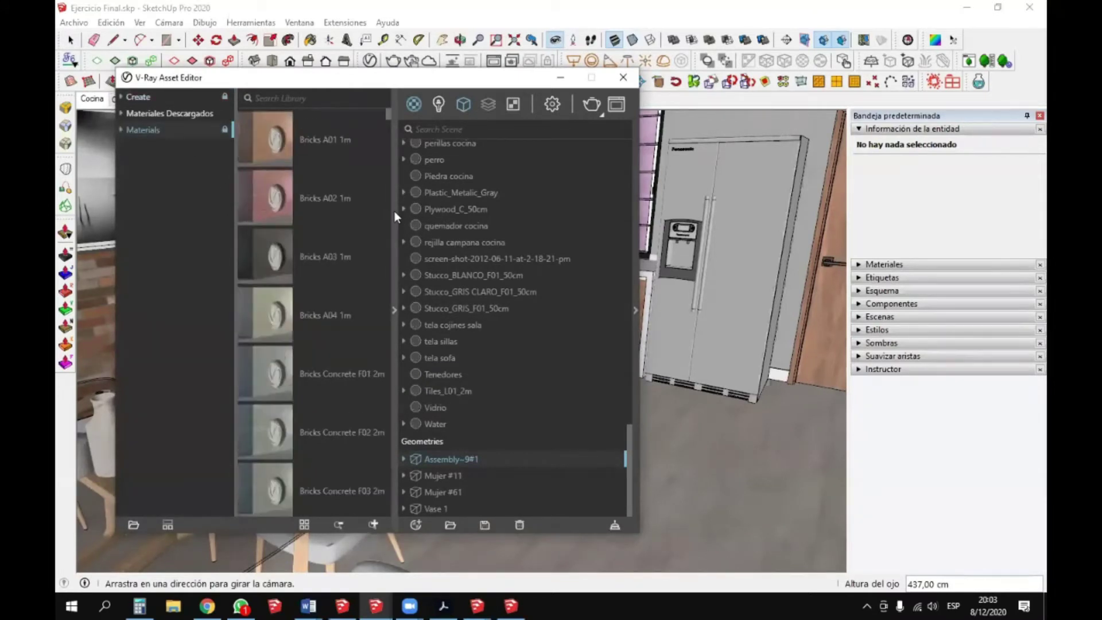
{"action": "left_click", "coordinate": [393, 310]}
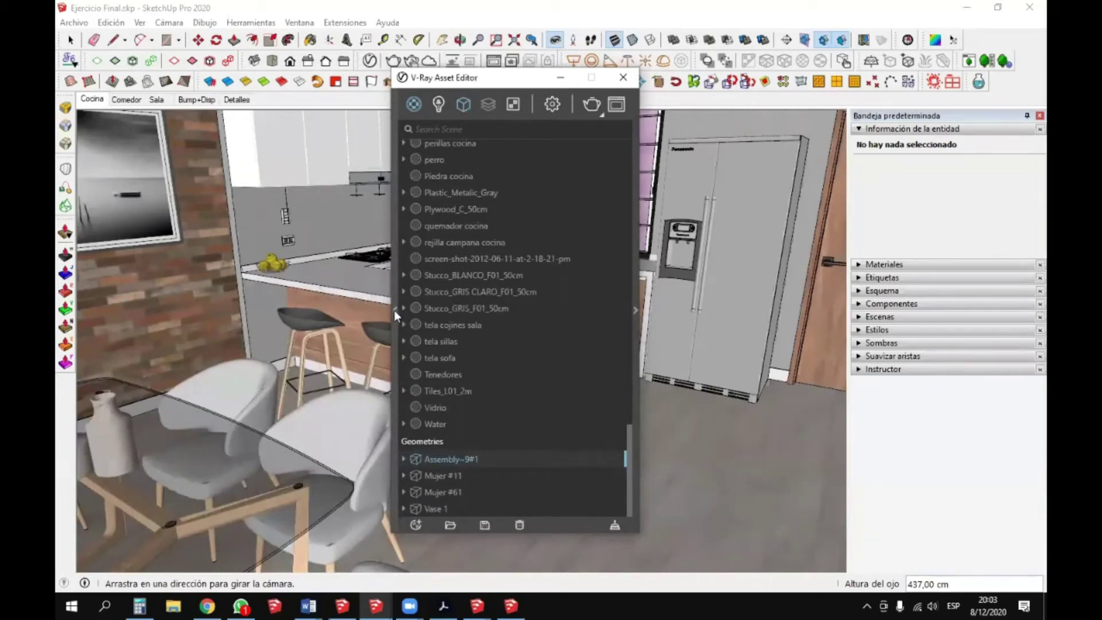
{"action": "left_click", "coordinate": [394, 308]}
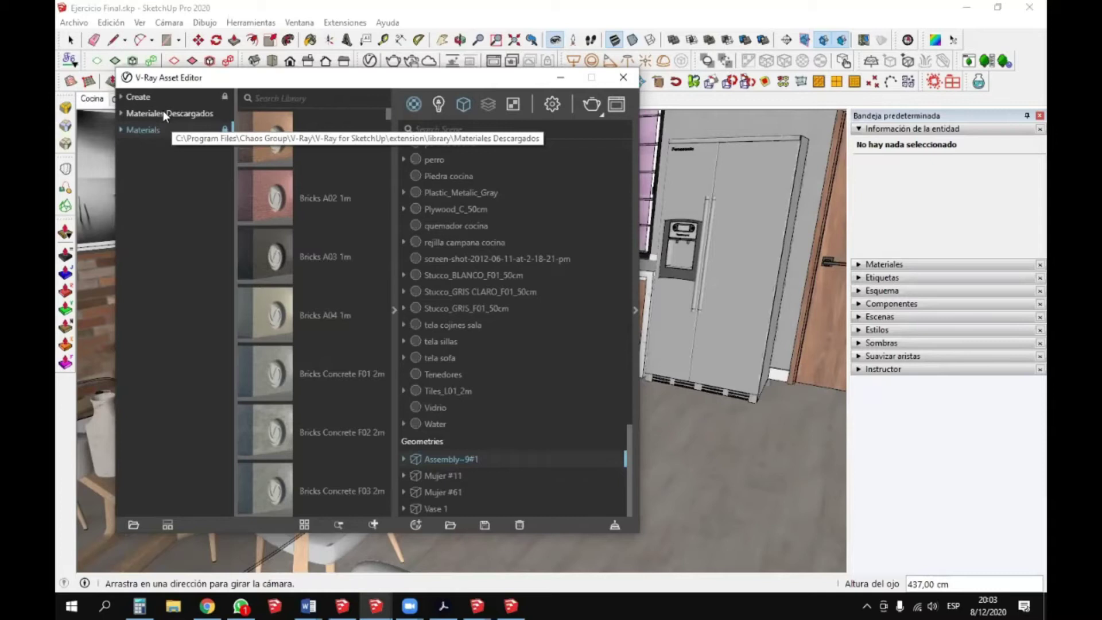
- Browse the Materiales Descargados library's categories, then look through the Bricks category of the Materials library
{"action": "left_click", "coordinate": [122, 113]}
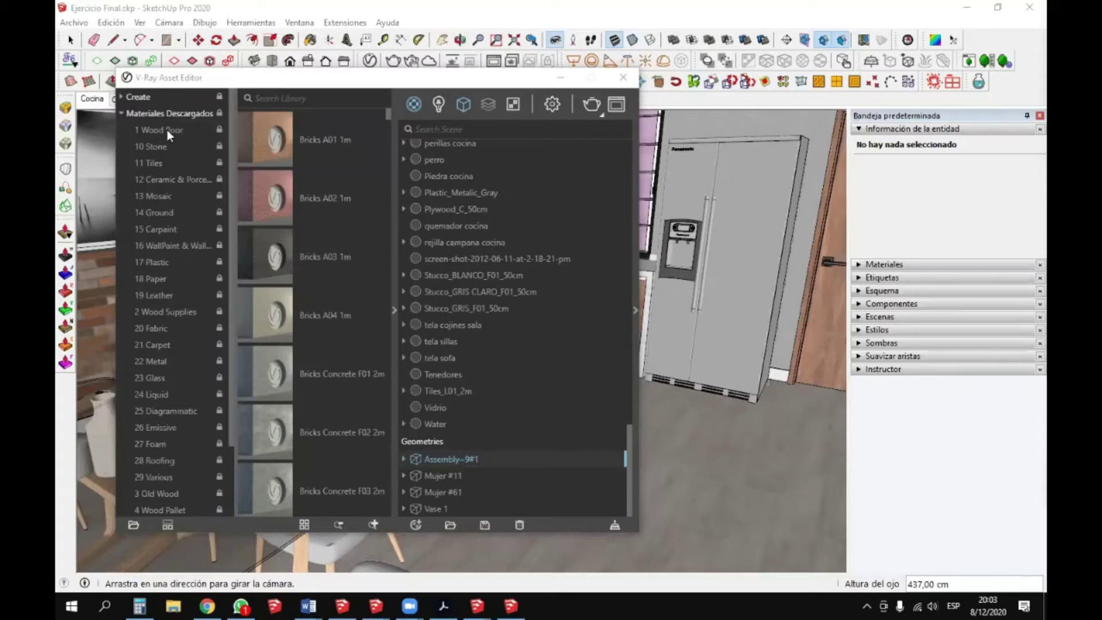
{"action": "left_click", "coordinate": [127, 113]}
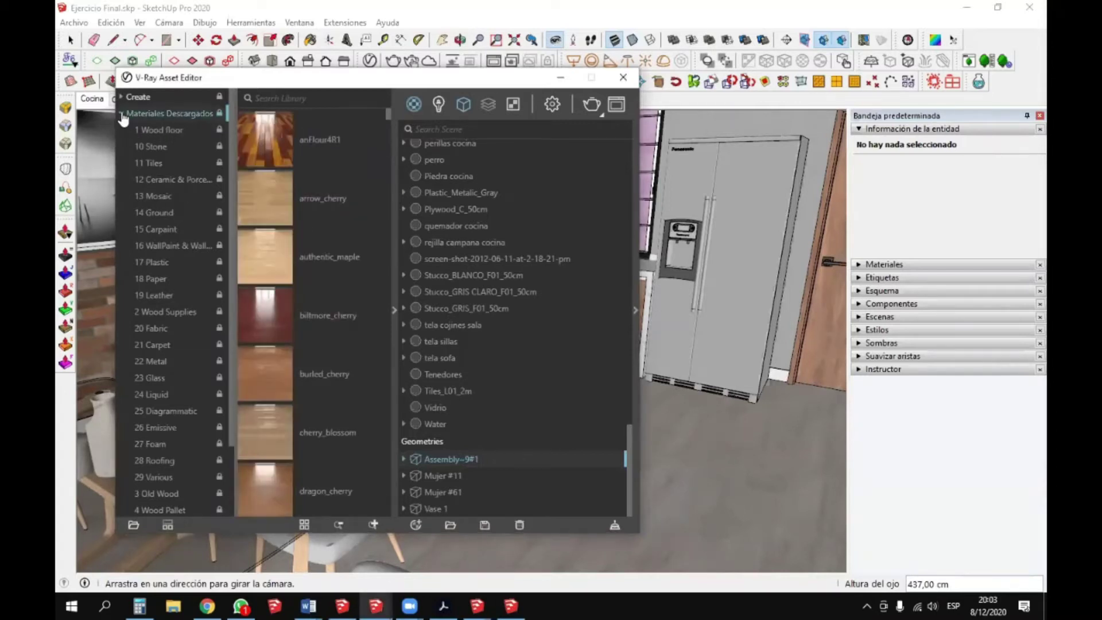
{"action": "left_click", "coordinate": [121, 113]}
{"action": "left_click", "coordinate": [122, 130]}
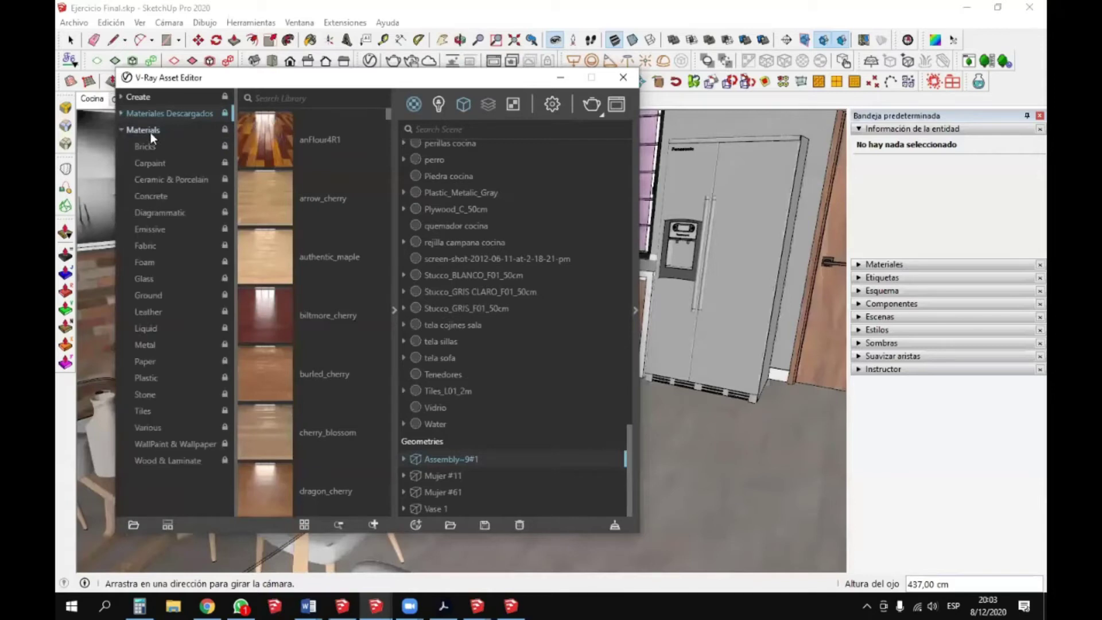
{"action": "left_click", "coordinate": [146, 146]}
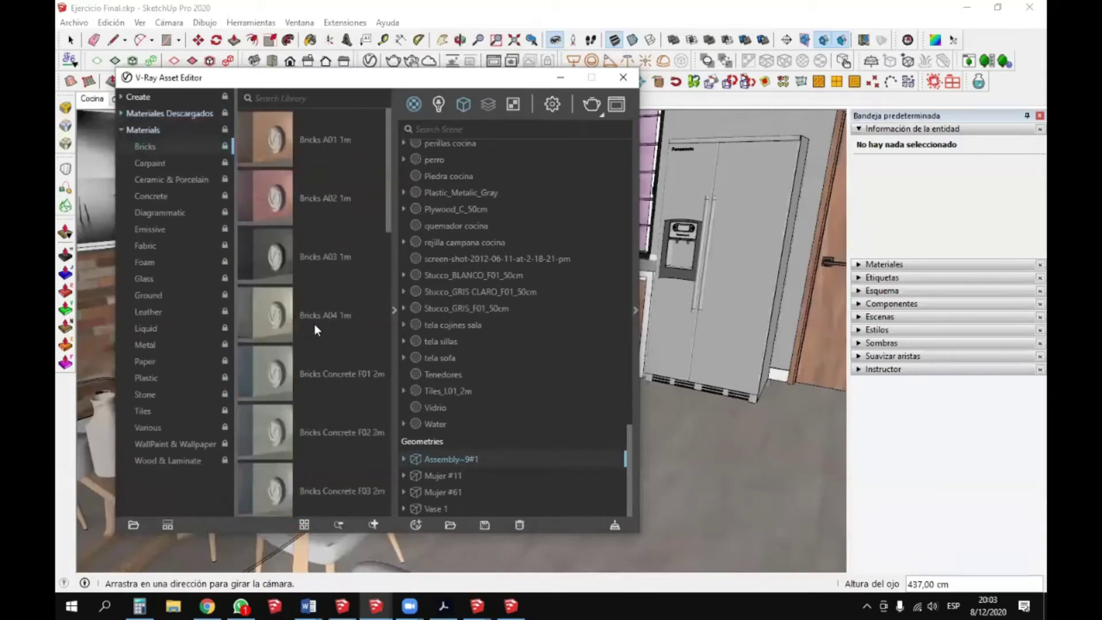
{"action": "left_click_drag", "start_coordinate": [391, 174], "coordinate": [390, 335]}
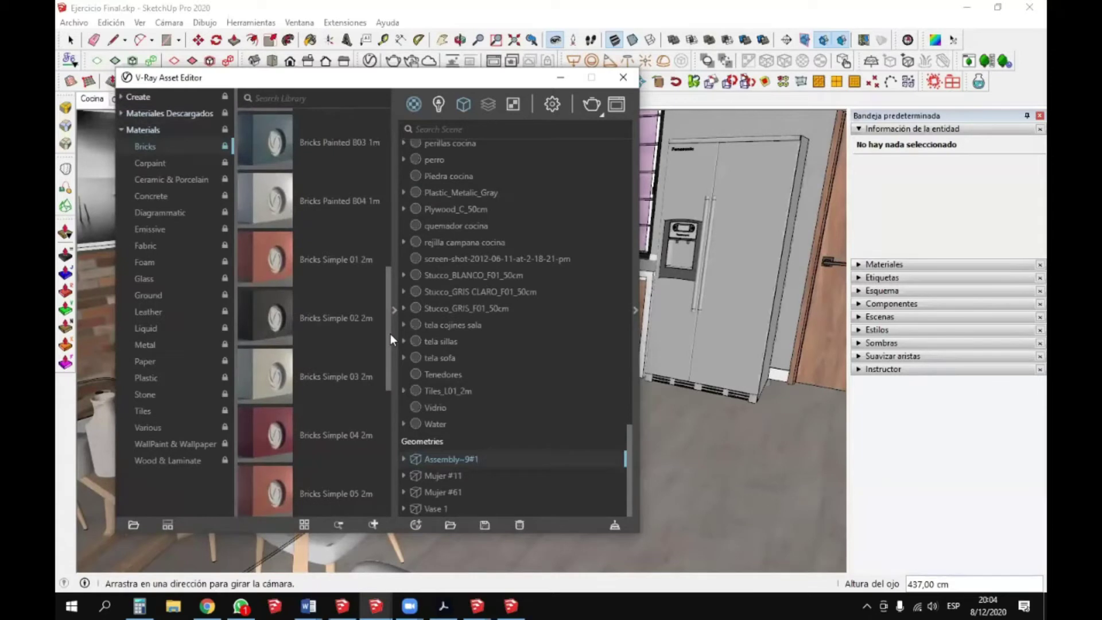
- Show the asset parameters, inspect the Keyboard material's settings and review the scene's material list from its beginning
{"action": "left_click", "coordinate": [634, 310]}
{"action": "scroll", "coordinate": [453, 285], "scroll_direction": "up", "scroll_amount": 8}
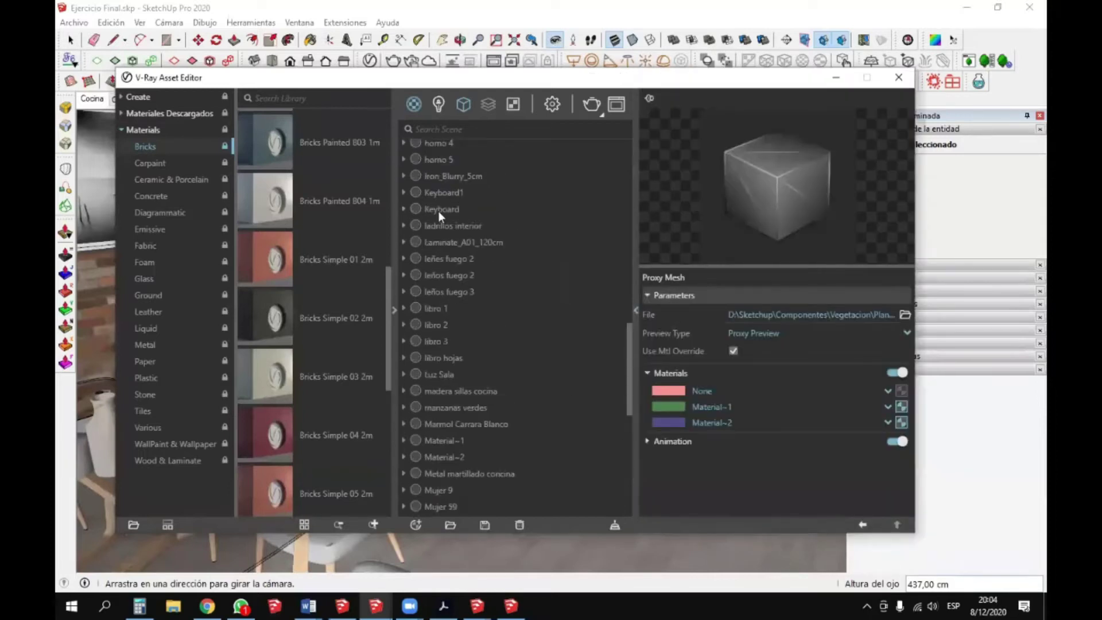
{"action": "left_click", "coordinate": [439, 211]}
{"action": "scroll", "coordinate": [492, 251], "scroll_direction": "up", "scroll_amount": 10}
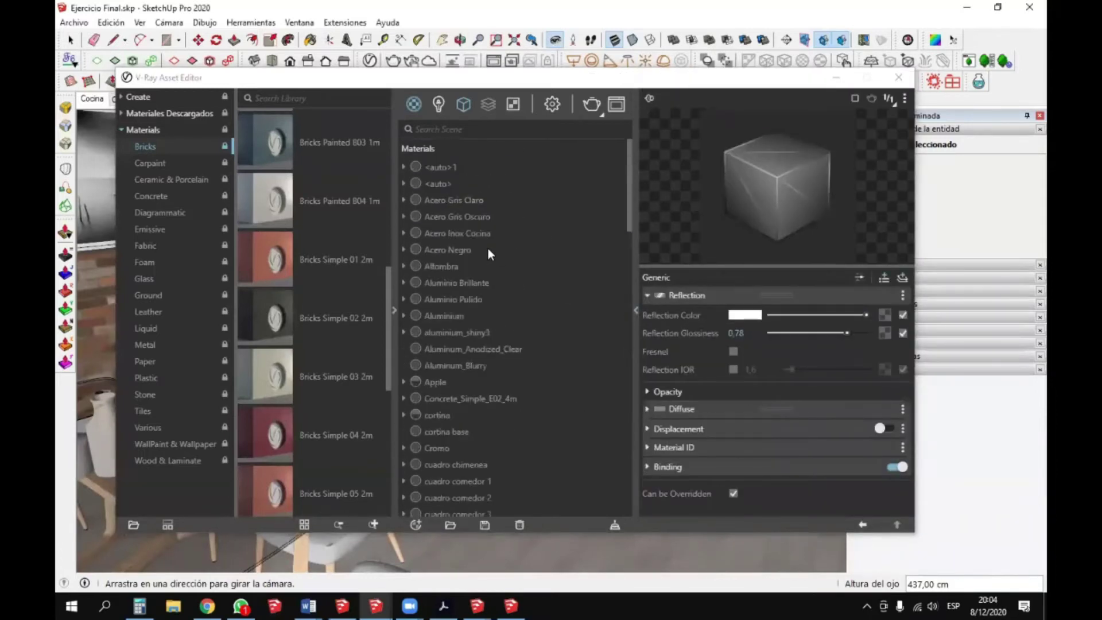
{"action": "left_click", "coordinate": [414, 105]}
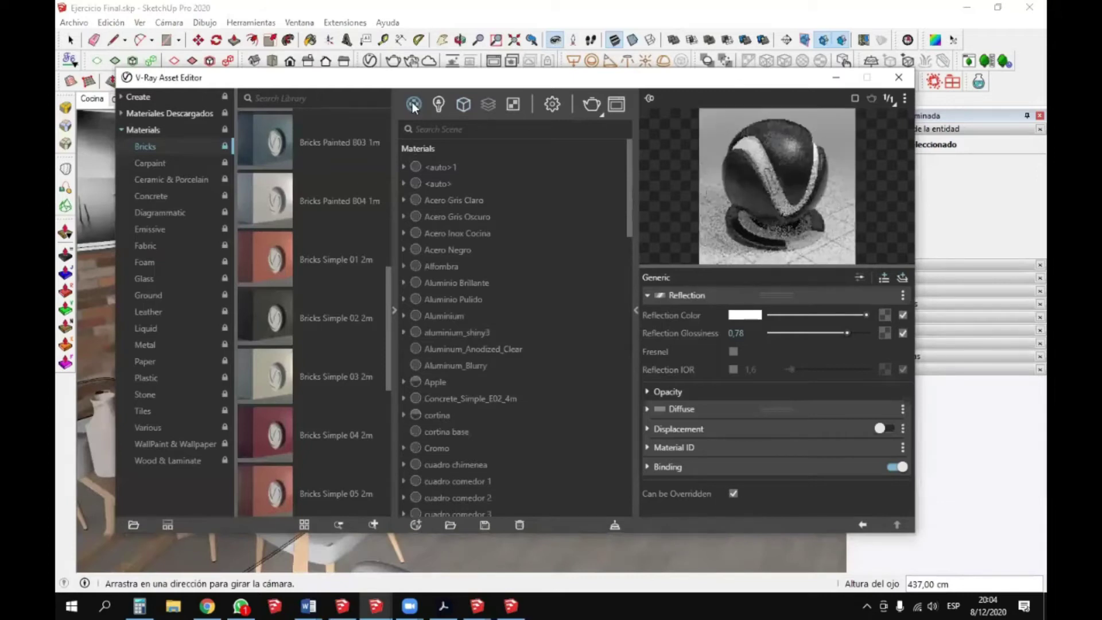
- Inspect the Aluminio Pulido material's reflection settings and expand its Diffuse layer
{"action": "left_click", "coordinate": [457, 299]}
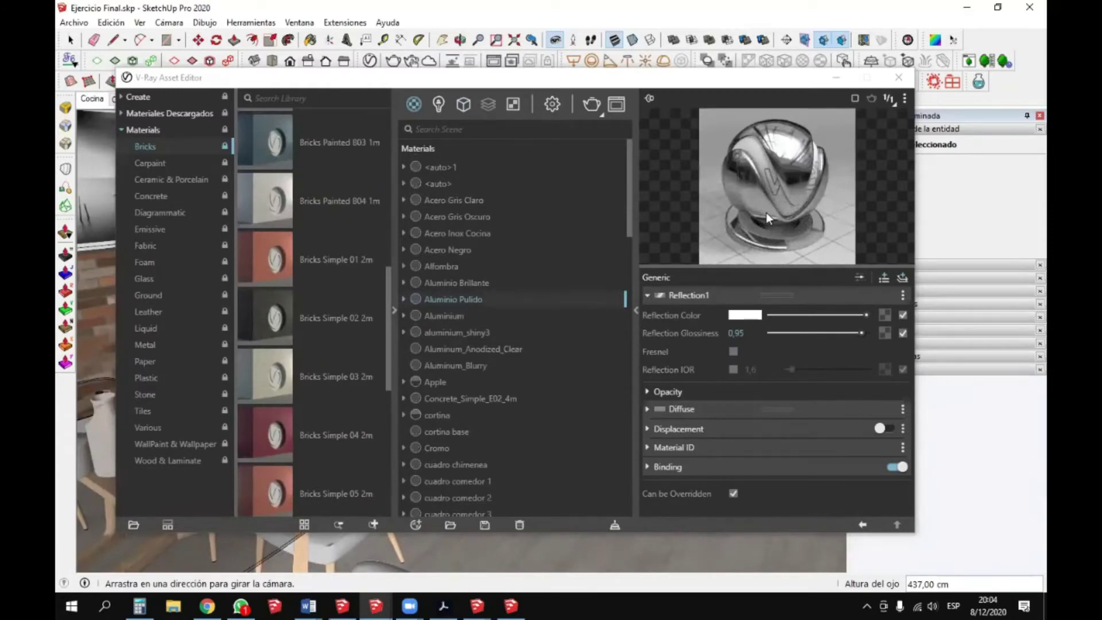
{"action": "left_click", "coordinate": [651, 412]}
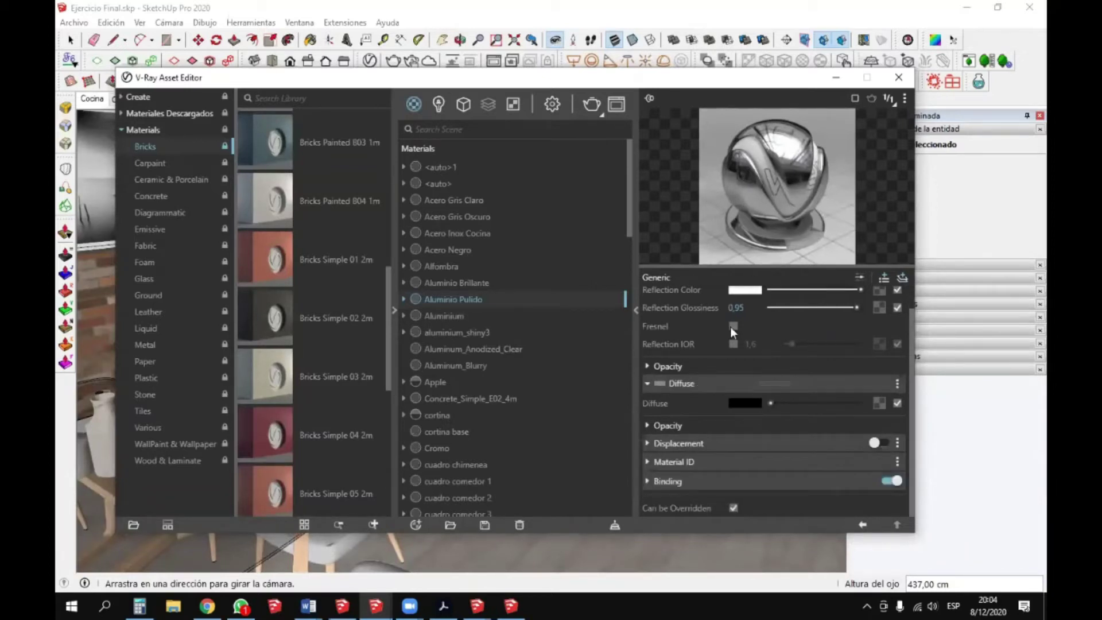
{"action": "scroll", "coordinate": [730, 326], "scroll_direction": "up", "scroll_amount": 1}
- Darken Aluminio Pulido's reflection color to black, then brighten it back to white to compare the preview
{"action": "left_click", "coordinate": [783, 315]}
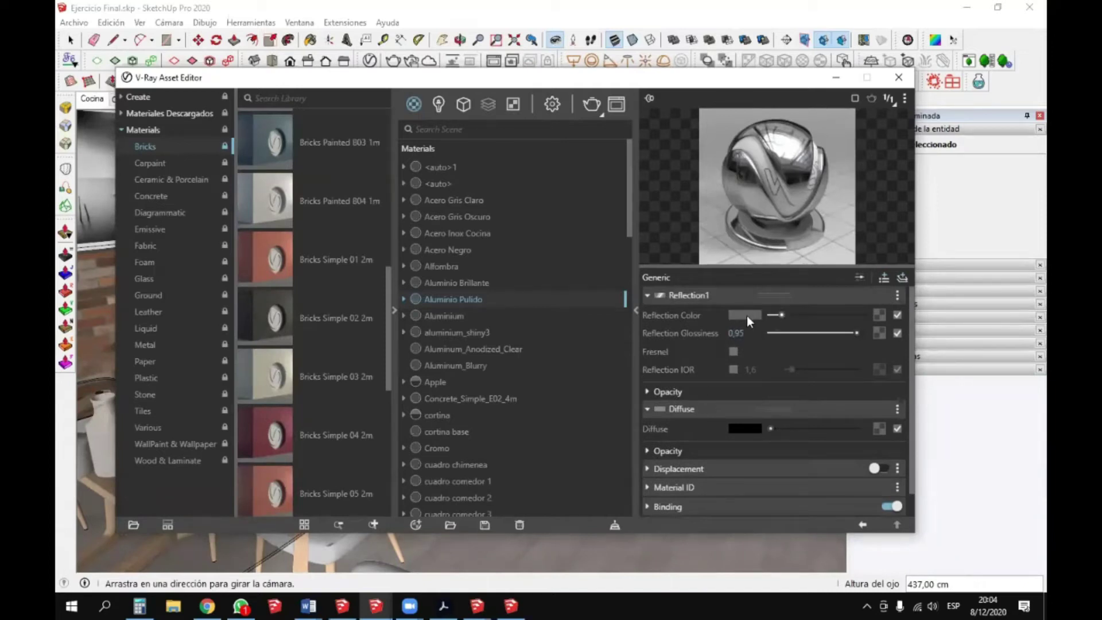
{"action": "left_click_drag", "start_coordinate": [747, 317], "coordinate": [740, 325]}
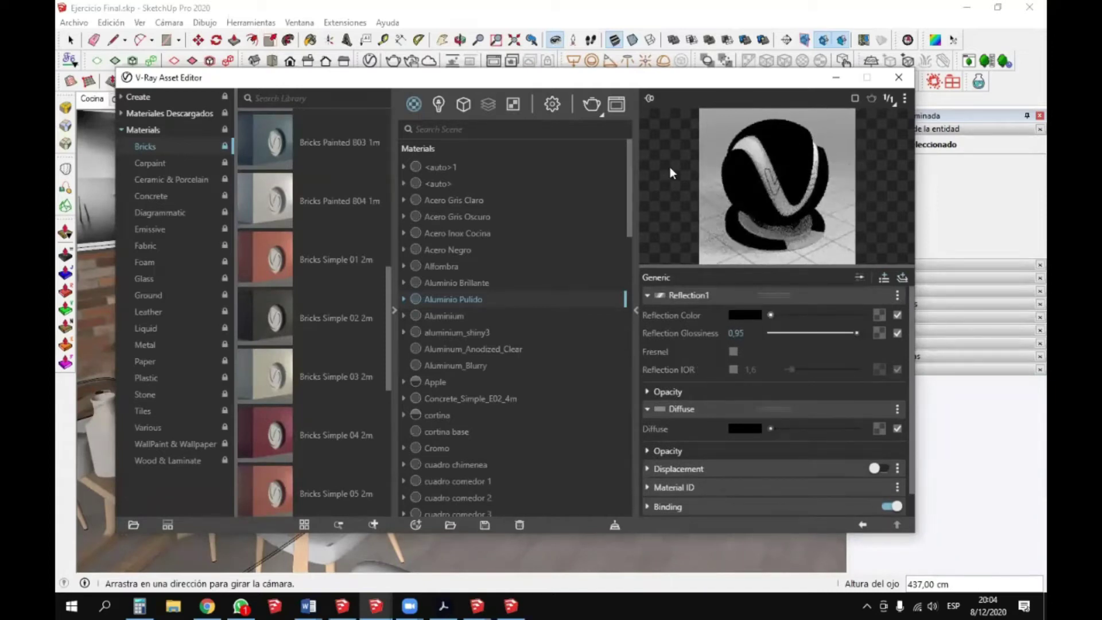
{"action": "left_click", "coordinate": [812, 316]}
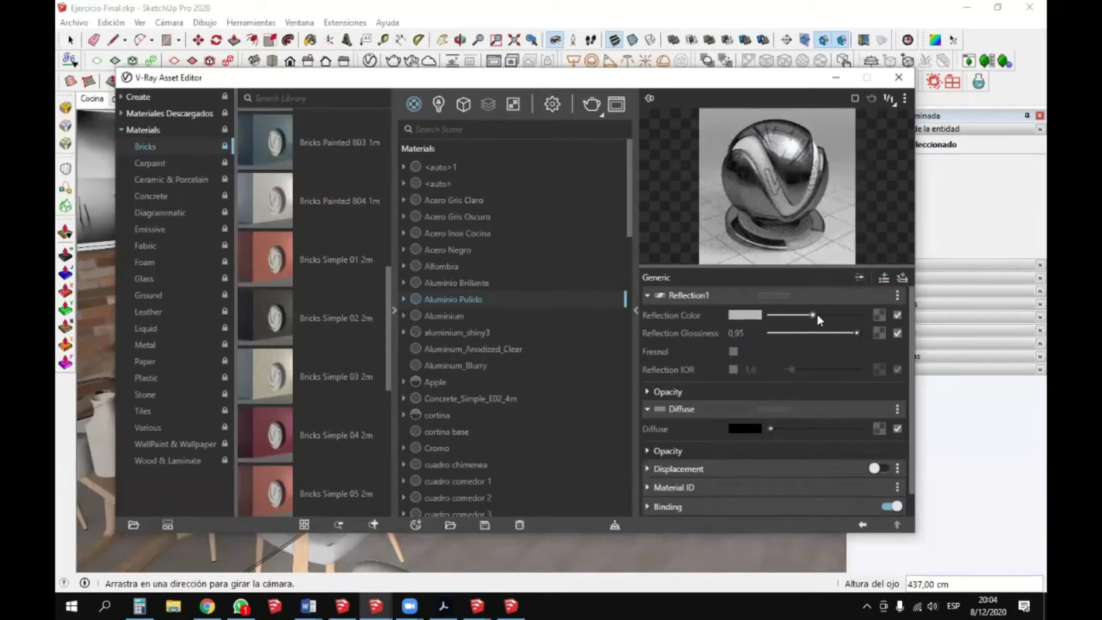
{"action": "left_click_drag", "start_coordinate": [811, 316], "coordinate": [908, 313]}
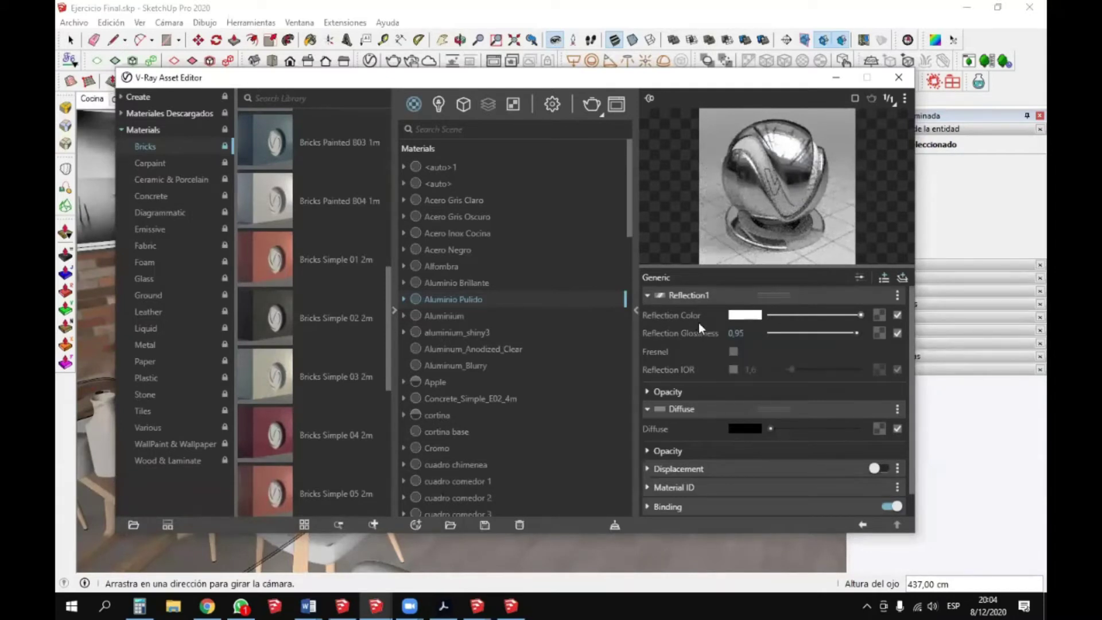
- Expand the reflection layer's opacity settings for Aluminio Pulido and review the material's remaining parameters
{"action": "mouse_move", "coordinate": [701, 333]}
{"action": "scroll", "coordinate": [838, 362], "scroll_direction": "down", "scroll_amount": 1}
{"action": "left_click", "coordinate": [648, 367]}
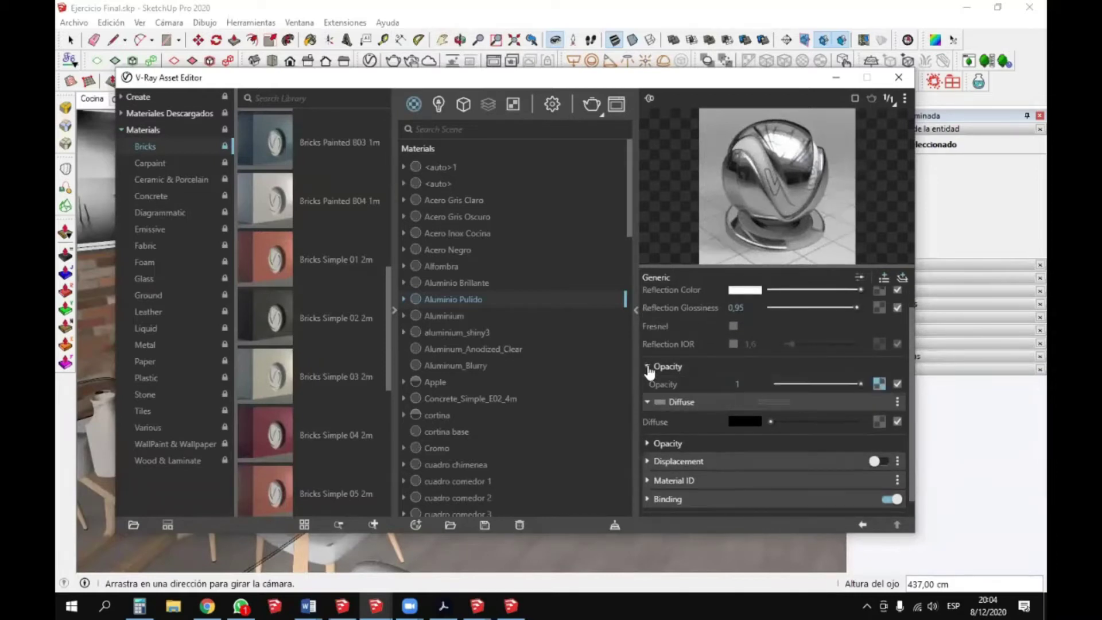
{"action": "scroll", "coordinate": [705, 325], "scroll_direction": "up", "scroll_amount": 1}
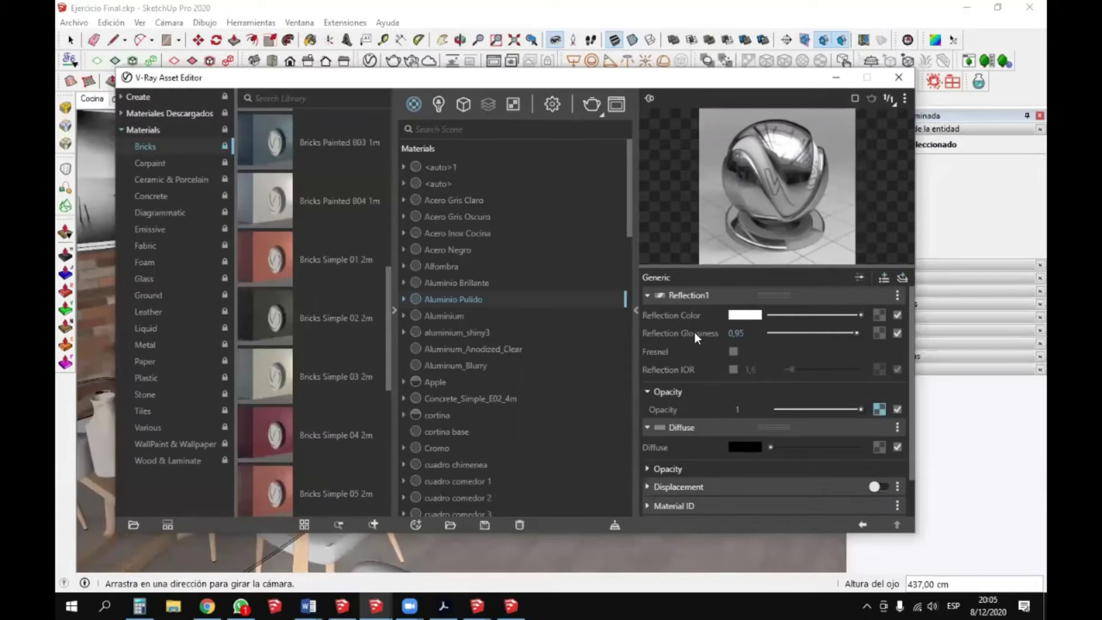
{"action": "scroll", "coordinate": [911, 343], "scroll_direction": "down", "scroll_amount": 2}
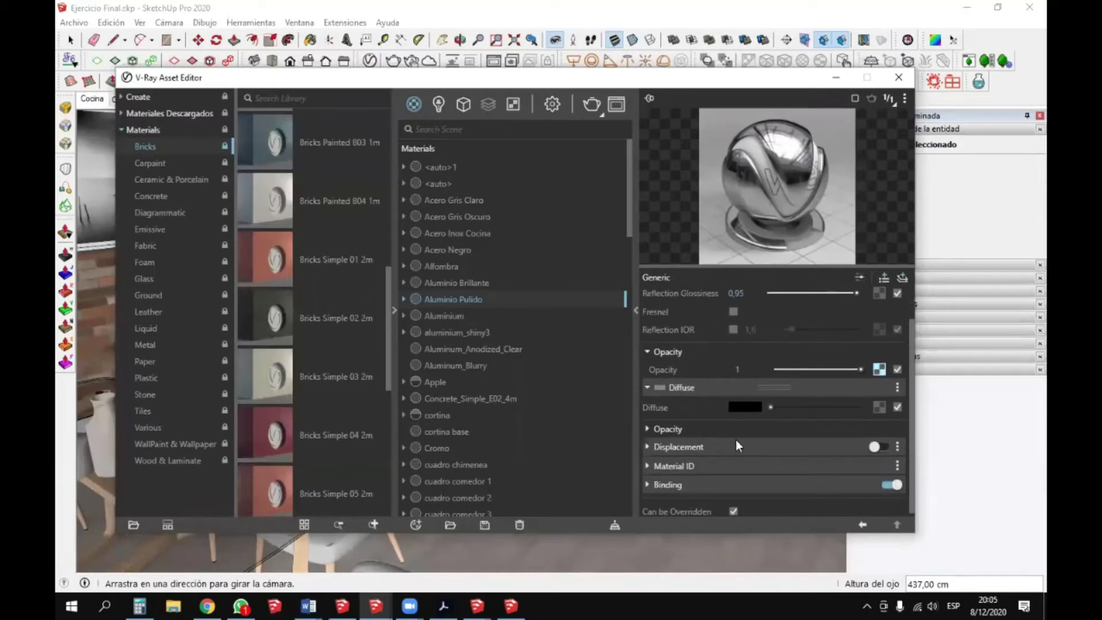
- Inspect the parameters of the Aluminum_Blurry, Aluminum_Anodized_Clear and Laminate_A01_120cm materials
{"action": "left_click", "coordinate": [452, 367]}
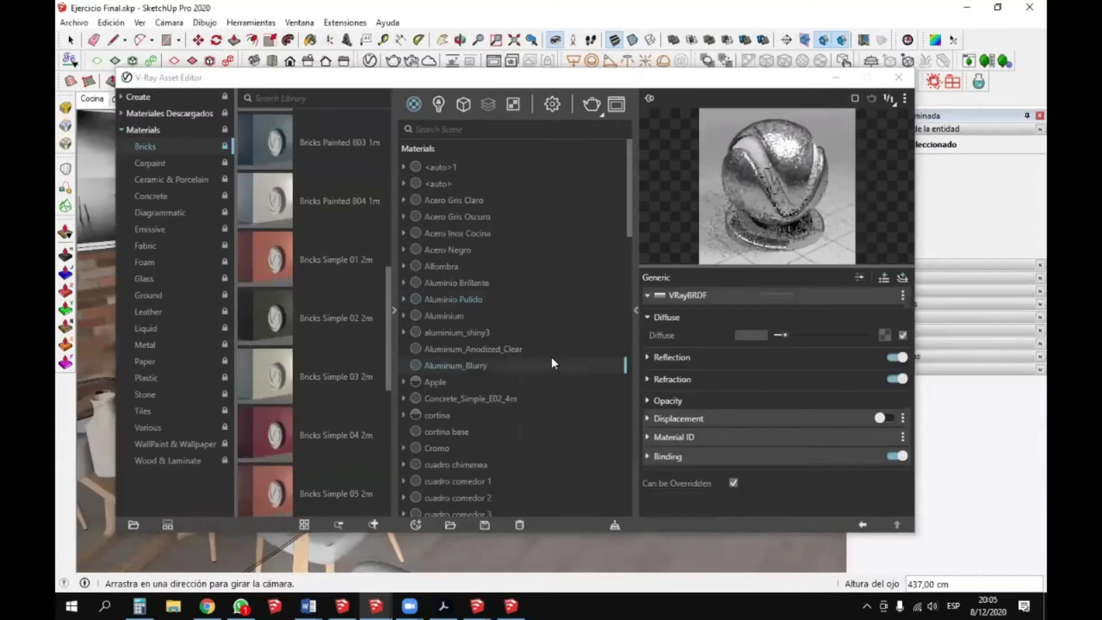
{"action": "left_click", "coordinate": [467, 349]}
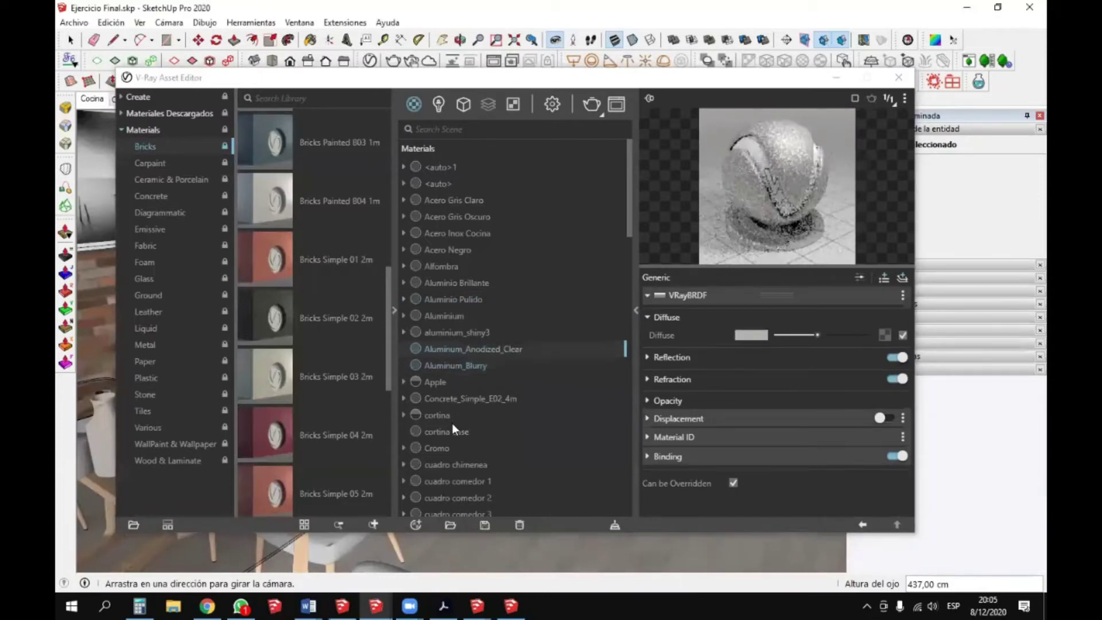
{"action": "scroll", "coordinate": [452, 422], "scroll_direction": "down", "scroll_amount": 10}
{"action": "left_click", "coordinate": [453, 374]}
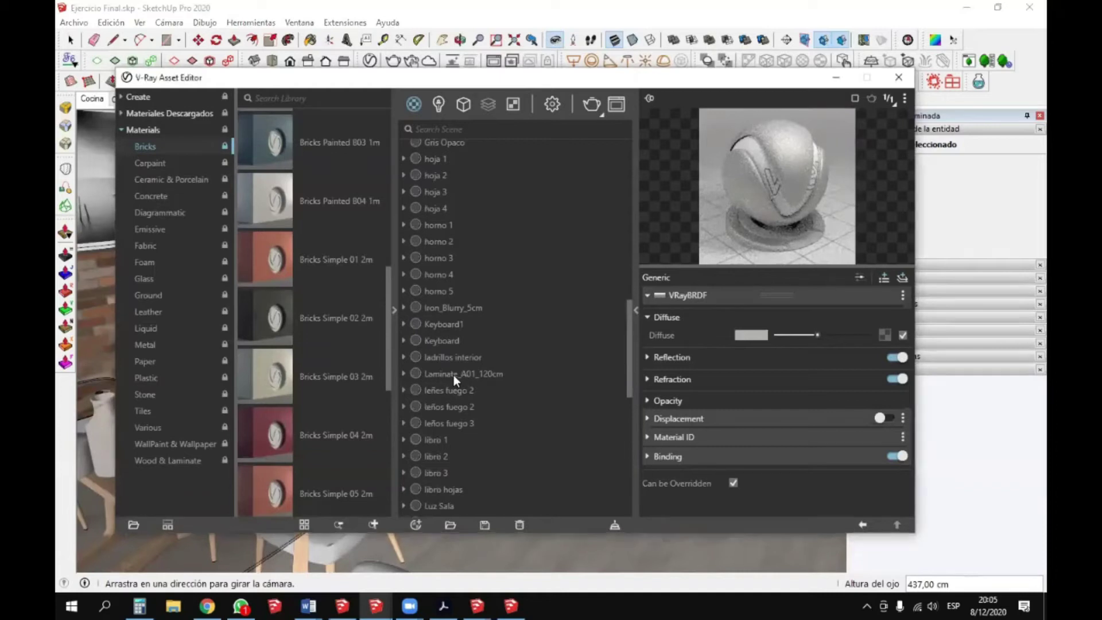
{"action": "left_click", "coordinate": [659, 357]}
{"action": "left_click", "coordinate": [648, 359]}
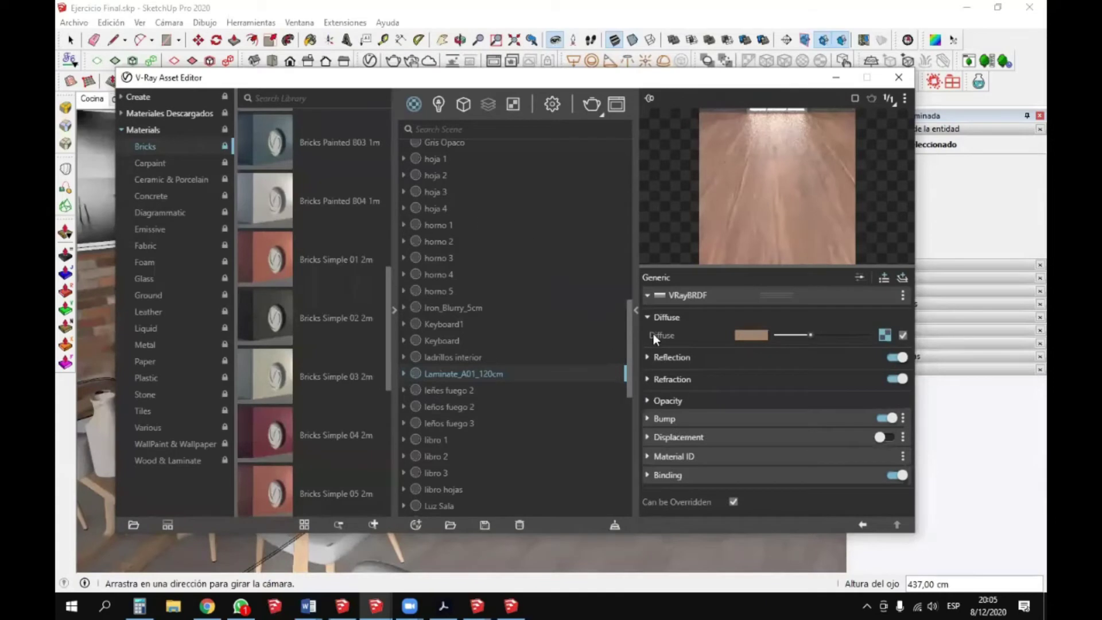
- Hide the asset library and the asset parameters, leaving only the scene's material list, and reposition the V-Ray Asset Editor
{"action": "left_click_drag", "start_coordinate": [628, 325], "coordinate": [629, 146]}
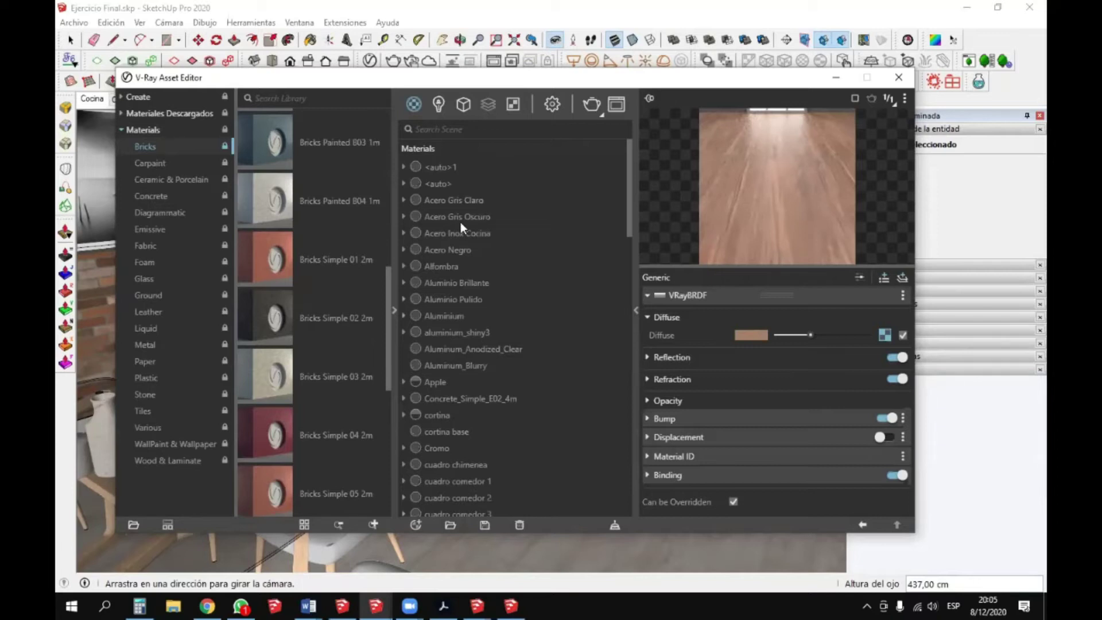
{"action": "left_click", "coordinate": [396, 309]}
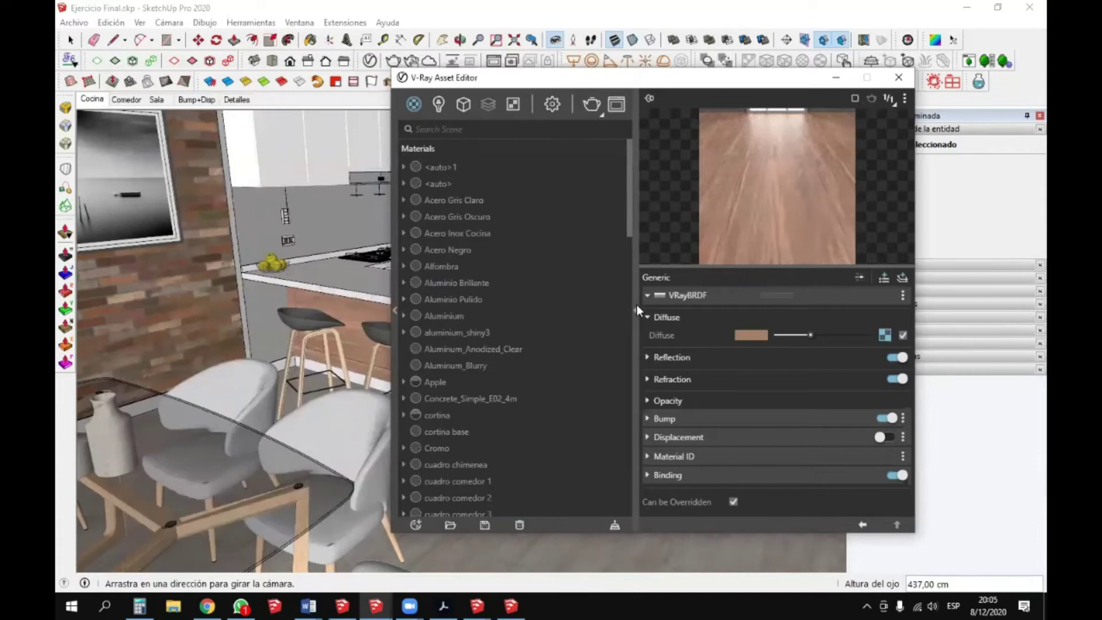
{"action": "left_click", "coordinate": [636, 309]}
{"action": "left_click_drag", "start_coordinate": [628, 222], "coordinate": [634, 488]}
{"action": "left_click_drag", "start_coordinate": [656, 314], "coordinate": [659, 201]}
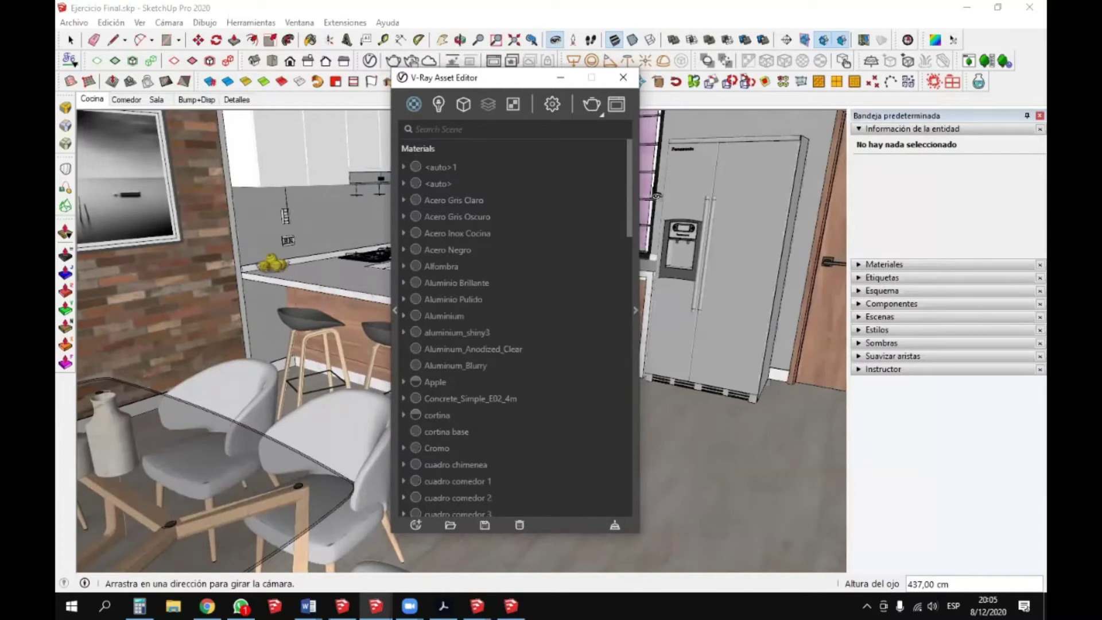
{"action": "left_click_drag", "start_coordinate": [510, 84], "coordinate": [519, 89]}
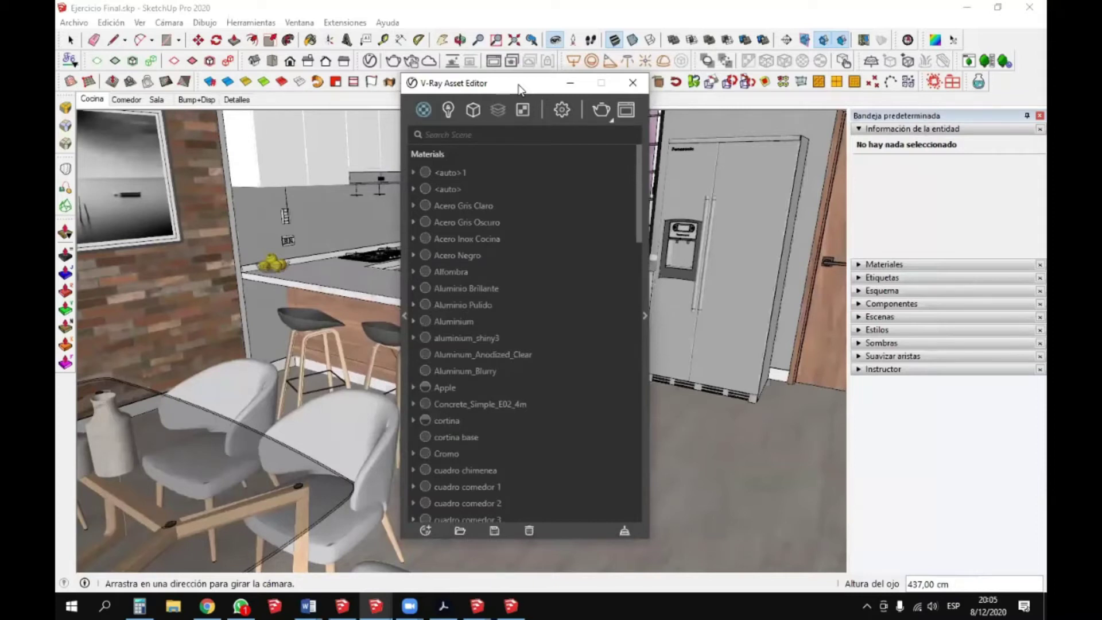
{"action": "left_click_drag", "start_coordinate": [518, 86], "coordinate": [559, 67]}
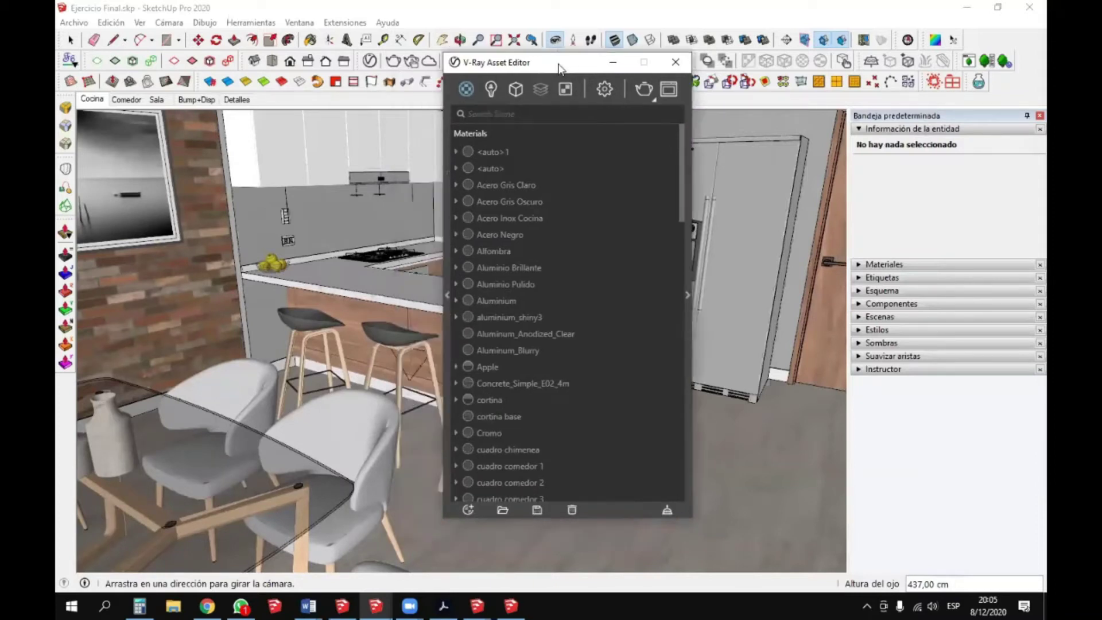
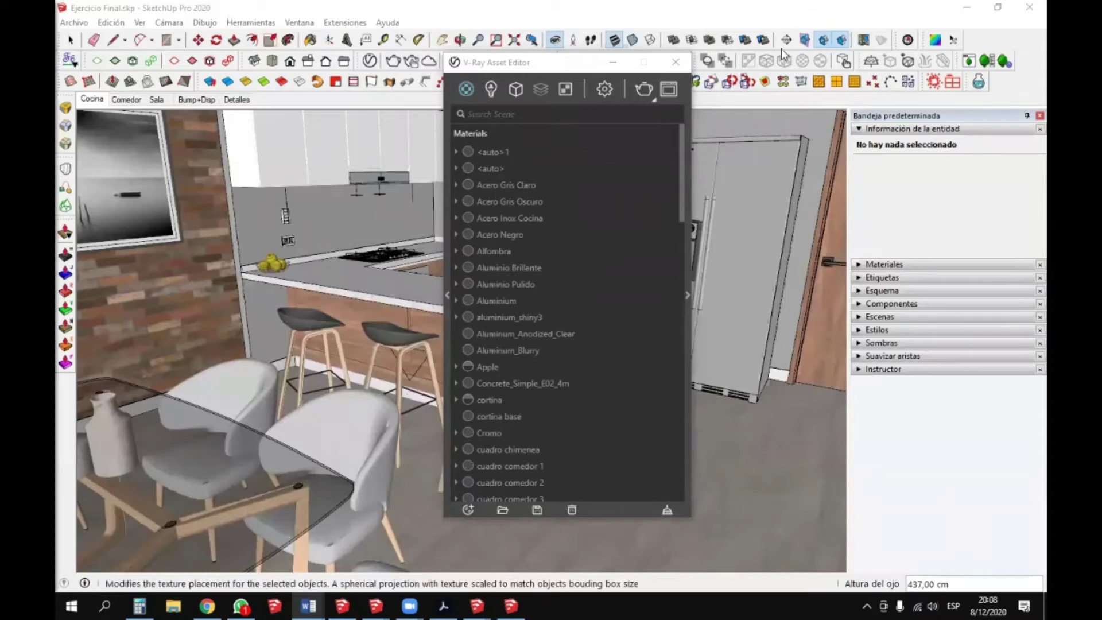
- Move the V-Ray Asset Editor higher and minimize it to expose the kitchen model
{"action": "left_click", "coordinate": [561, 62]}
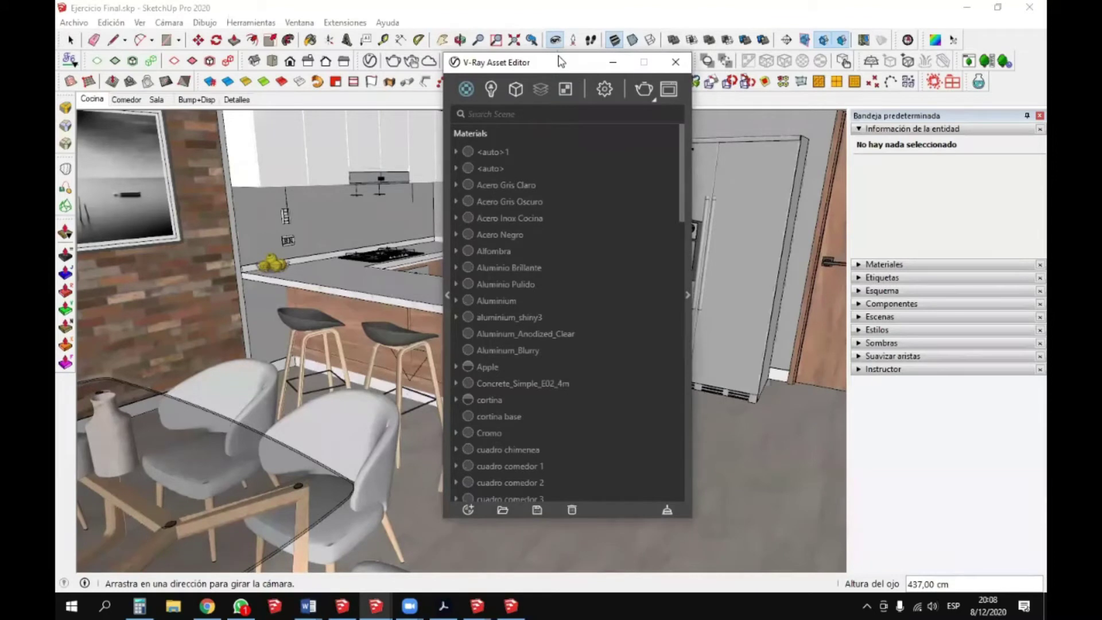
{"action": "left_click_drag", "start_coordinate": [561, 61], "coordinate": [556, 26]}
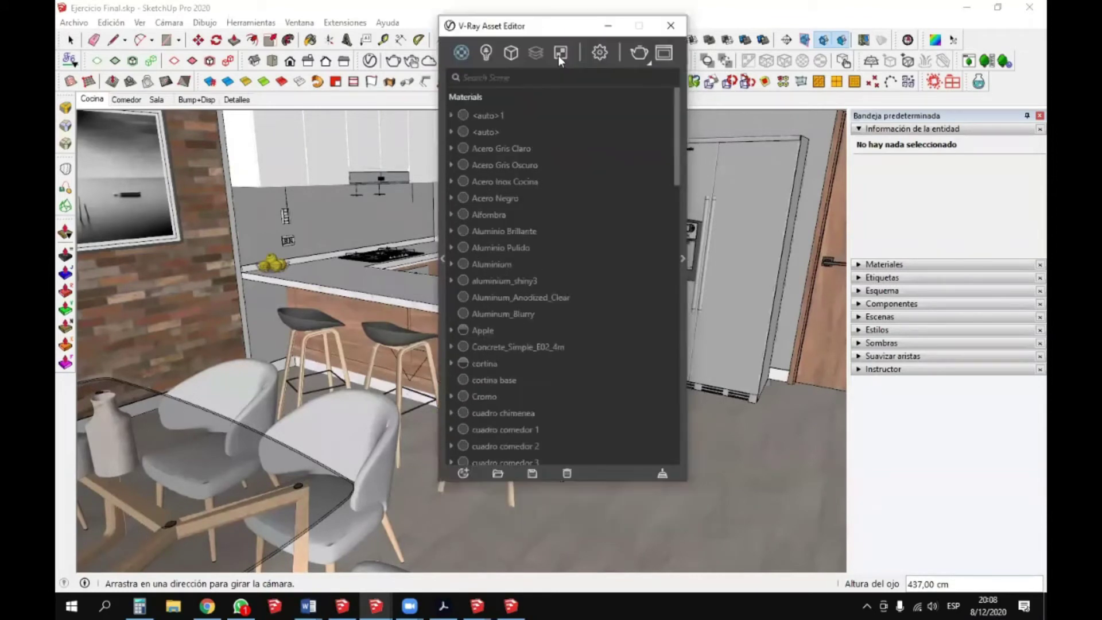
{"action": "left_click", "coordinate": [604, 29]}
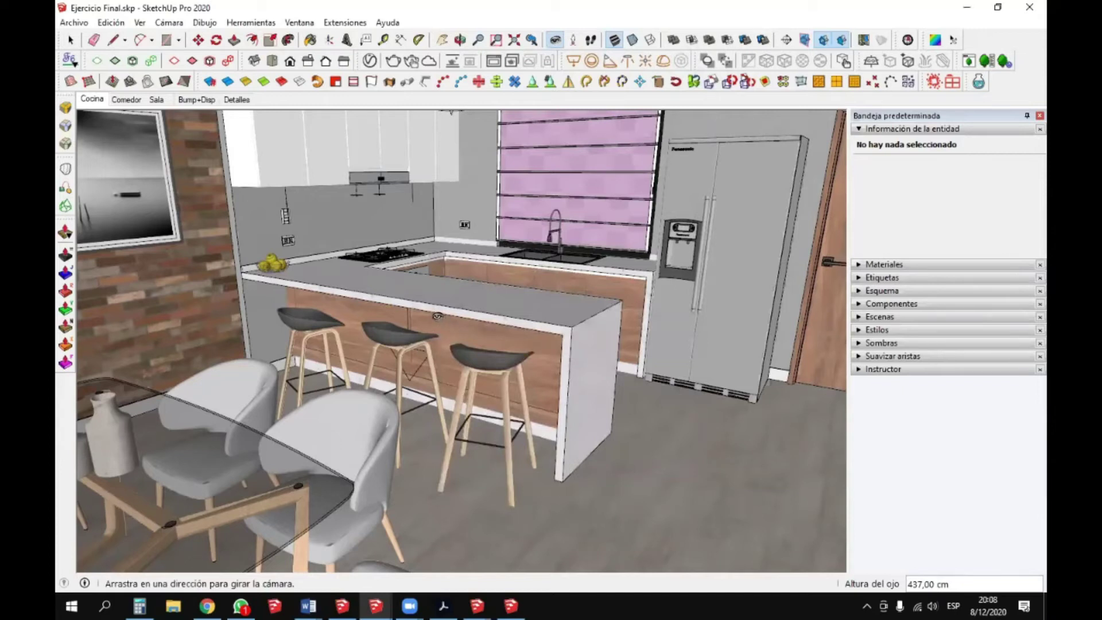
- Examine the countertop corner beside the fruit bowl where the backsplash meets the wall edge
{"action": "scroll", "coordinate": [400, 308], "scroll_direction": "up", "scroll_amount": 10}
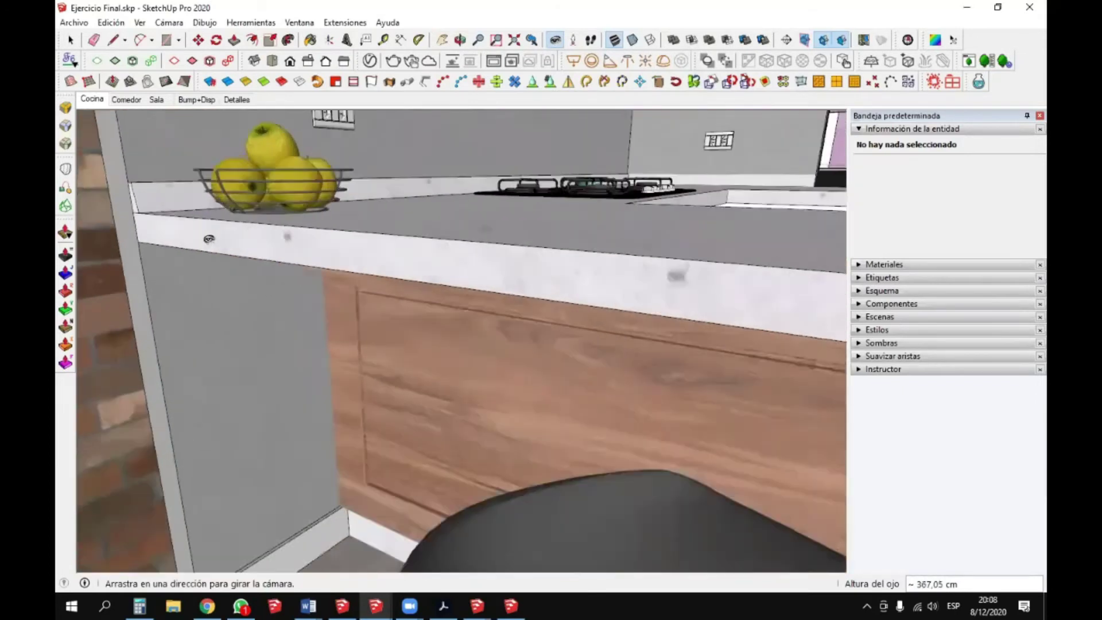
{"action": "scroll", "coordinate": [290, 261], "scroll_direction": "up", "scroll_amount": 6}
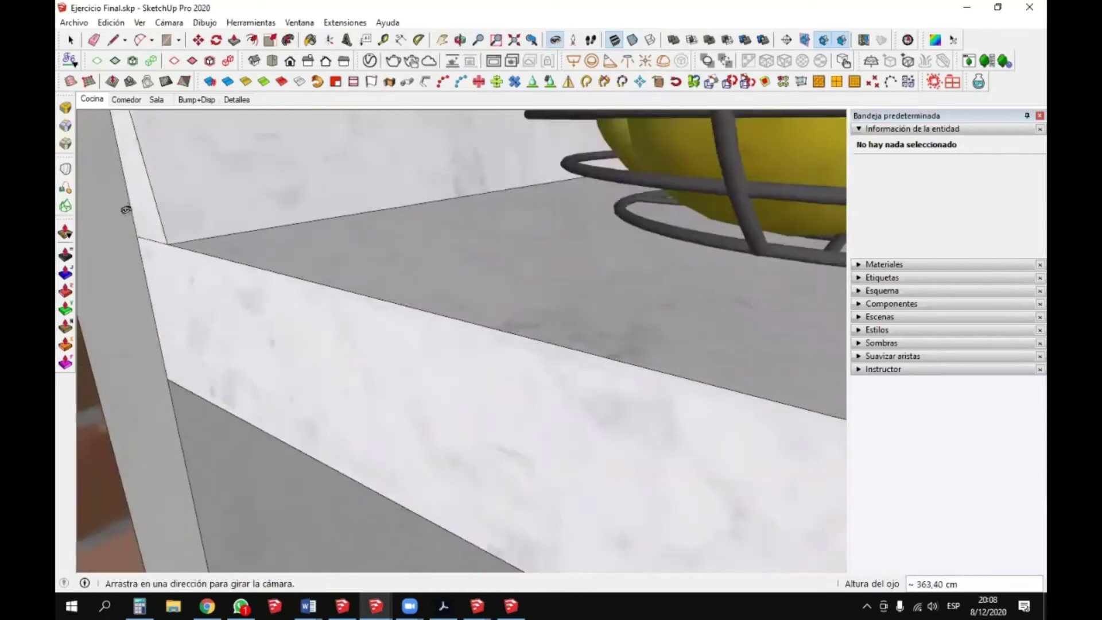
{"action": "left_click_drag", "start_coordinate": [458, 400], "coordinate": [273, 253]}
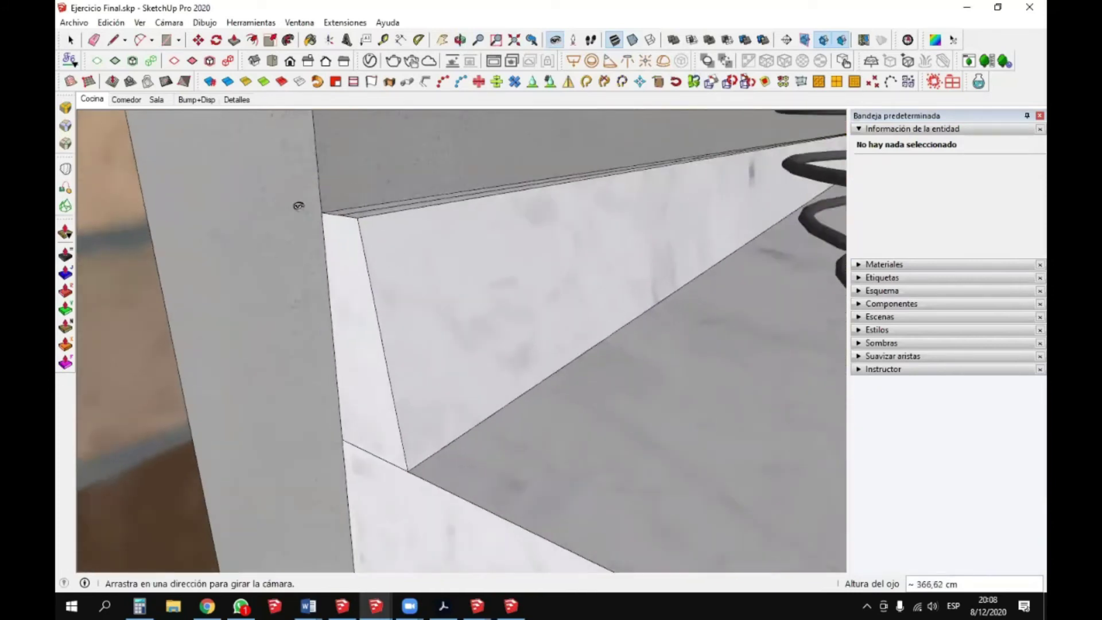
{"action": "left_click_drag", "start_coordinate": [298, 207], "coordinate": [340, 384]}
{"action": "middle_click_drag", "start_coordinate": [341, 385], "coordinate": [454, 357]}
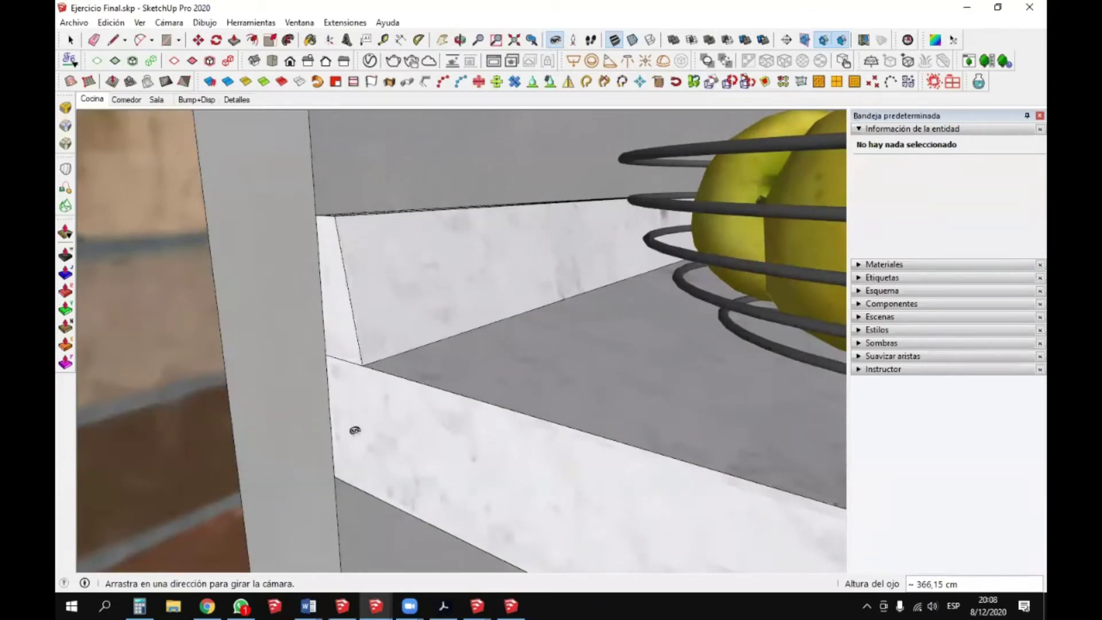
{"action": "scroll", "coordinate": [356, 431], "scroll_direction": "down", "scroll_amount": 6}
{"action": "scroll", "coordinate": [356, 432], "scroll_direction": "up", "scroll_amount": 5}
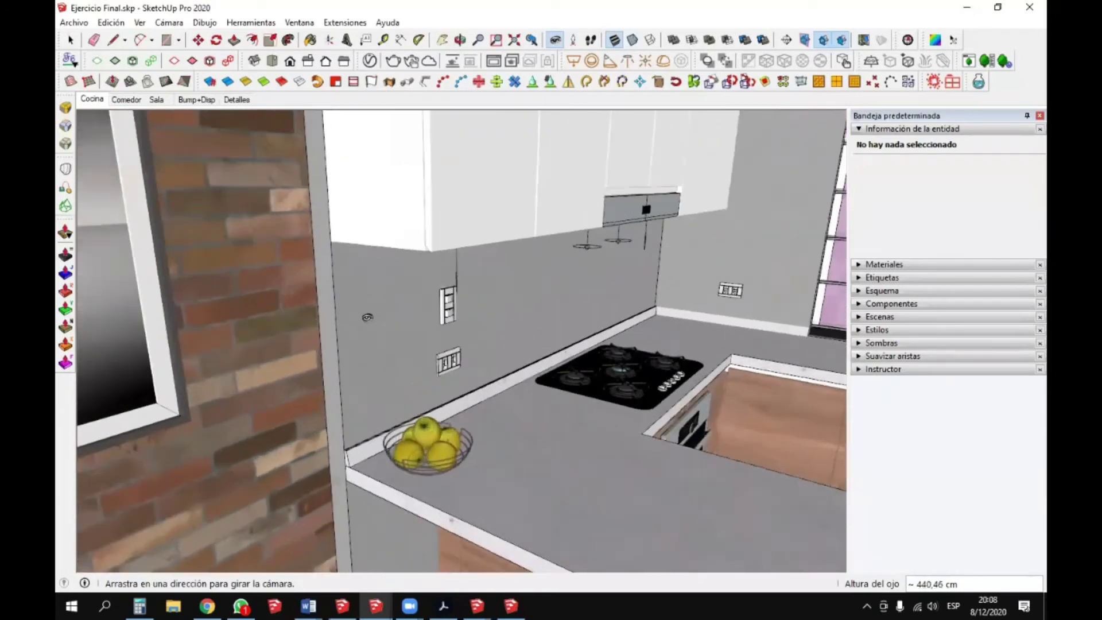
- Examine the plain wall with the outlets below the upper cabinets and its edge against the brick wall
{"action": "middle_click_drag", "start_coordinate": [344, 386], "coordinate": [287, 352]}
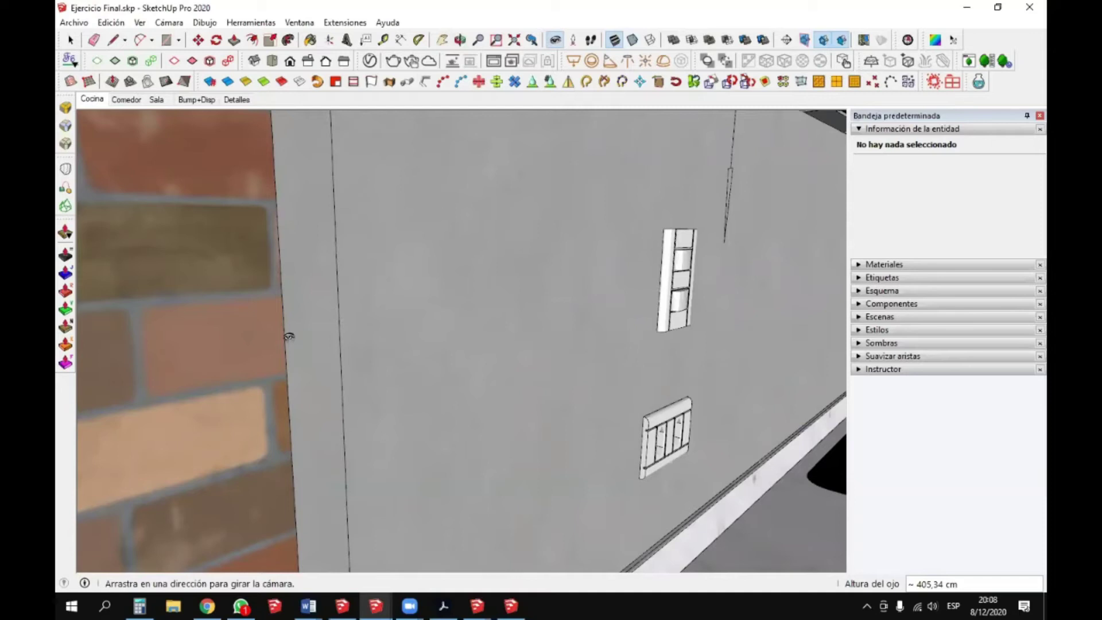
{"action": "left_click_drag", "start_coordinate": [288, 336], "coordinate": [369, 221]}
{"action": "mouse_move", "coordinate": [369, 221]}
{"action": "middle_mouse_down"}
{"action": "mouse_move", "coordinate": [474, 136]}
{"action": "mouse_move", "coordinate": [418, 128]}
{"action": "mouse_move", "coordinate": [241, 148]}
{"action": "mouse_move", "coordinate": [204, 216]}
{"action": "mouse_move", "coordinate": [283, 305]}
{"action": "mouse_move", "coordinate": [524, 290]}
{"action": "mouse_move", "coordinate": [631, 182]}
{"action": "mouse_move", "coordinate": [585, 140]}
{"action": "mouse_move", "coordinate": [464, 139]}
{"action": "mouse_move", "coordinate": [381, 177]}
{"action": "middle_mouse_up"}
{"action": "mouse_move", "coordinate": [381, 177]}
{"action": "left_mouse_down"}
{"action": "mouse_move", "coordinate": [591, 149]}
{"action": "mouse_move", "coordinate": [512, 190]}
{"action": "mouse_move", "coordinate": [487, 226]}
{"action": "left_mouse_up"}
{"action": "mouse_move", "coordinate": [487, 226]}
{"action": "middle_mouse_down"}
{"action": "mouse_move", "coordinate": [367, 182]}
{"action": "mouse_move", "coordinate": [333, 191]}
{"action": "mouse_move", "coordinate": [546, 233]}
{"action": "middle_mouse_up"}
{"action": "mouse_move", "coordinate": [545, 233]}
{"action": "left_mouse_down"}
{"action": "mouse_move", "coordinate": [637, 230]}
{"action": "mouse_move", "coordinate": [690, 246]}
{"action": "mouse_move", "coordinate": [570, 251]}
{"action": "left_mouse_up"}
{"action": "middle_click_drag", "start_coordinate": [570, 250], "coordinate": [562, 276]}
{"action": "left_click_drag", "start_coordinate": [562, 275], "coordinate": [521, 299]}
{"action": "middle_click_drag", "start_coordinate": [521, 298], "coordinate": [436, 370]}
{"action": "scroll", "coordinate": [546, 126], "scroll_direction": "down", "scroll_amount": 4}
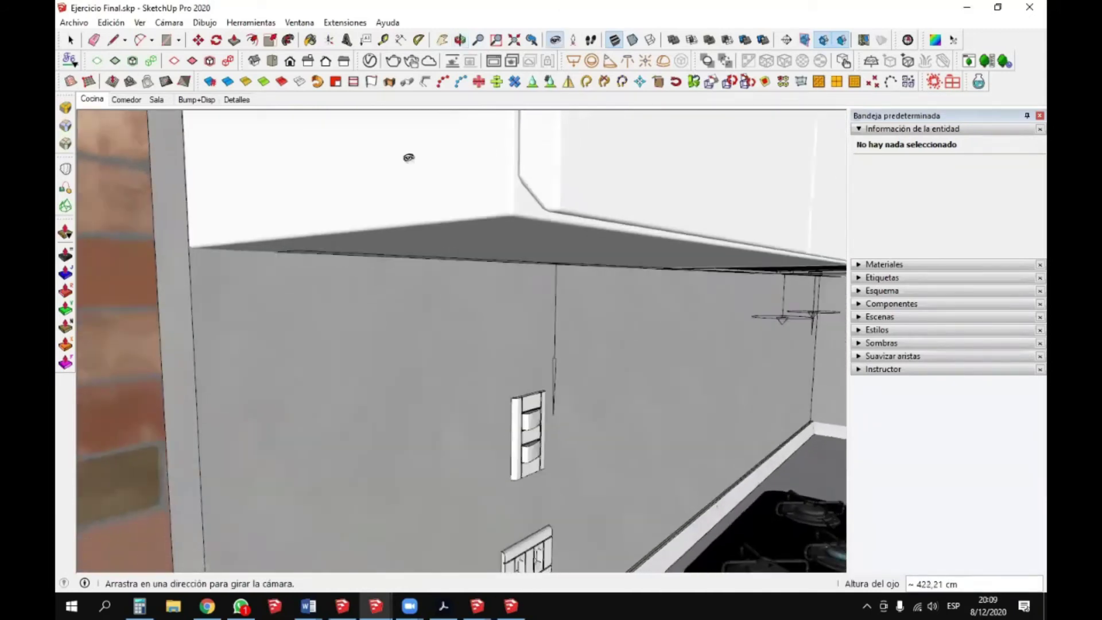
- Look again at the countertop's end and the gray wall strip separating it from the brick wall
{"action": "scroll", "coordinate": [408, 157], "scroll_direction": "down", "scroll_amount": 5}
{"action": "scroll", "coordinate": [347, 435], "scroll_direction": "up", "scroll_amount": 3}
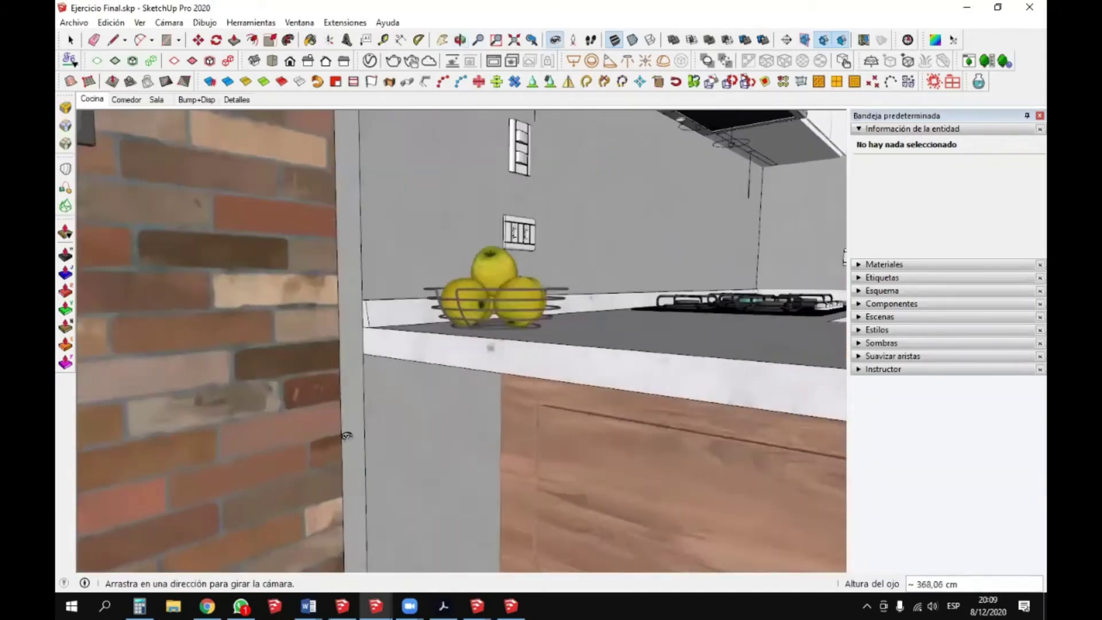
{"action": "scroll", "coordinate": [346, 281], "scroll_direction": "up", "scroll_amount": 3}
{"action": "scroll", "coordinate": [345, 282], "scroll_direction": "up", "scroll_amount": 2}
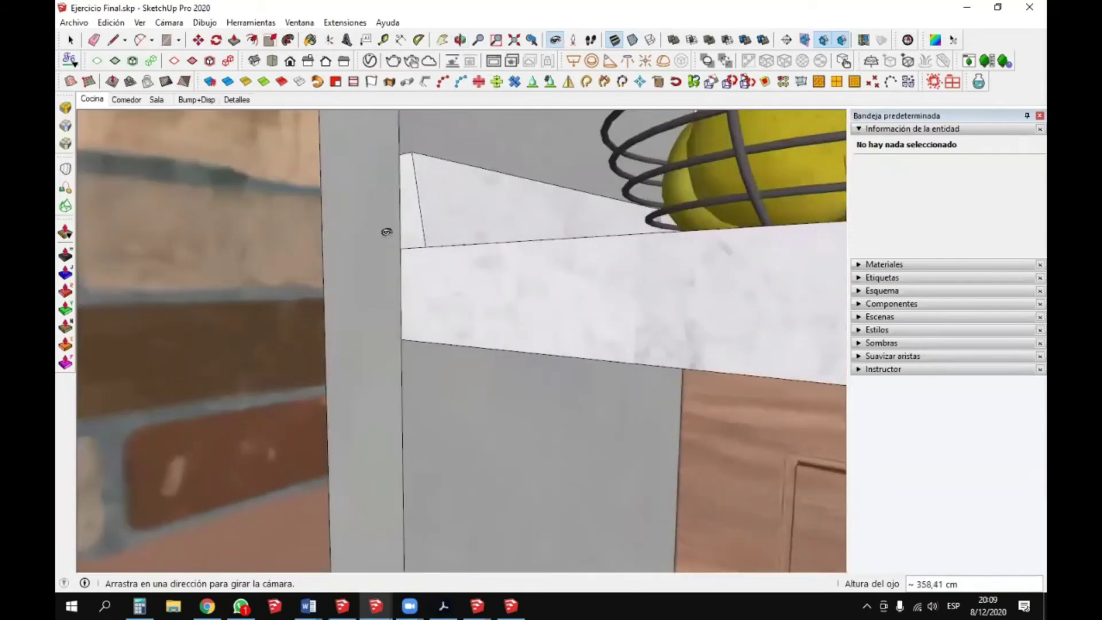
{"action": "scroll", "coordinate": [386, 231], "scroll_direction": "up", "scroll_amount": 2}
{"action": "mouse_move", "coordinate": [369, 272]}
{"action": "middle_mouse_down"}
{"action": "mouse_move", "coordinate": [337, 312]}
{"action": "mouse_move", "coordinate": [353, 277]}
{"action": "middle_mouse_up"}
{"action": "scroll", "coordinate": [314, 243], "scroll_direction": "up", "scroll_amount": 2}
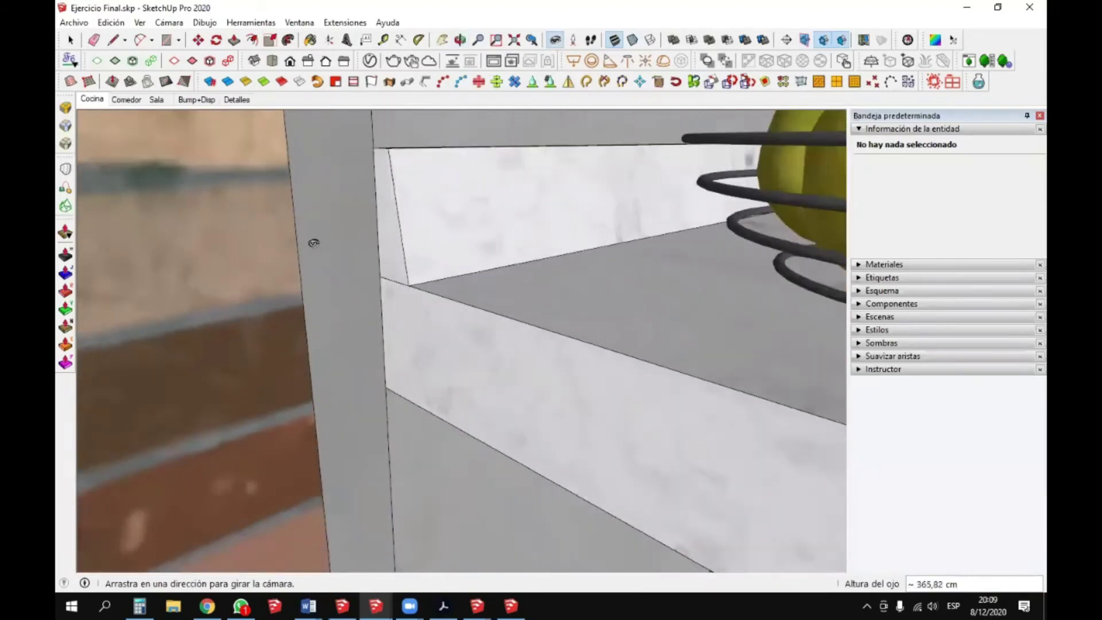
{"action": "left_click_drag", "start_coordinate": [313, 243], "coordinate": [289, 248]}
{"action": "left_click_drag", "start_coordinate": [533, 216], "coordinate": [447, 233]}
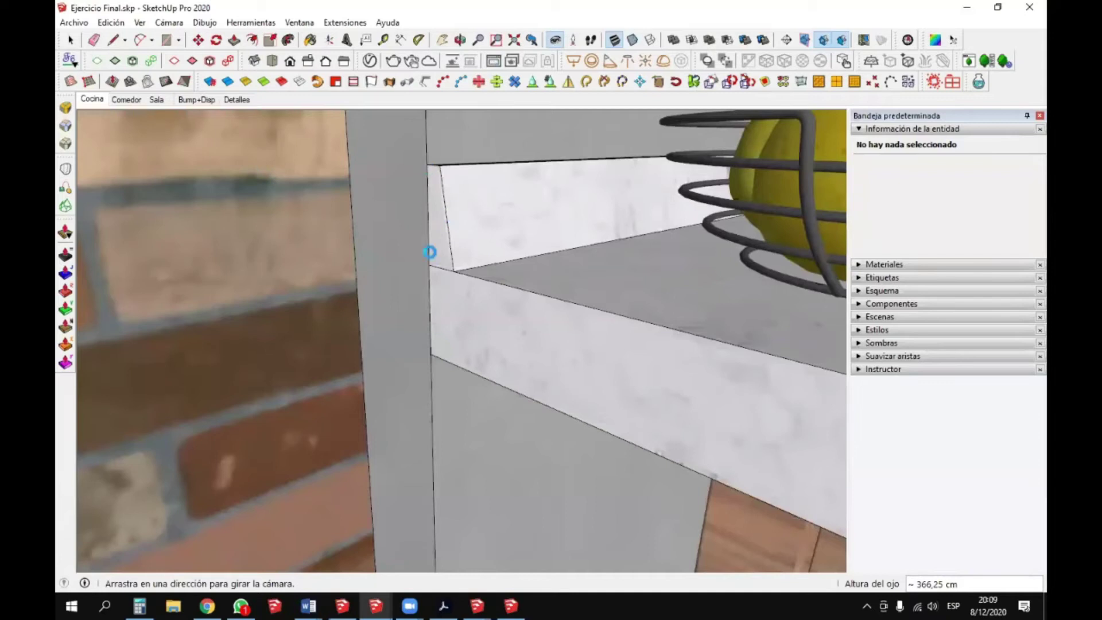
- Switch to the V-Ray frame buffer and alternate between history renders 1 and 2 of the countertop corner
{"action": "key", "text": "alt+Tab"}
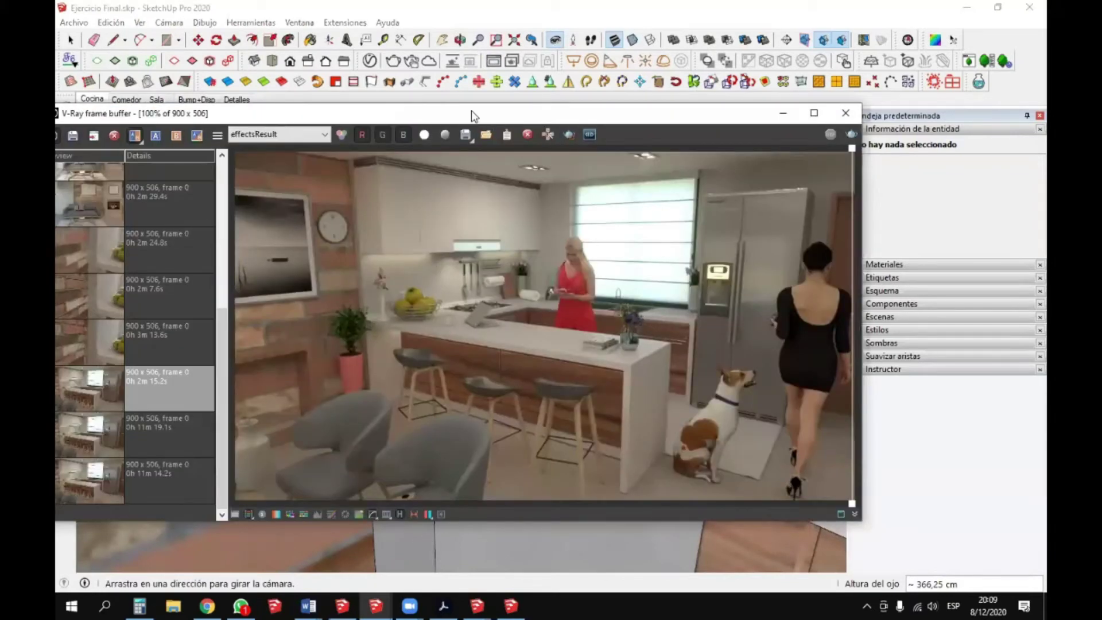
{"action": "left_click_drag", "start_coordinate": [472, 115], "coordinate": [525, 98]}
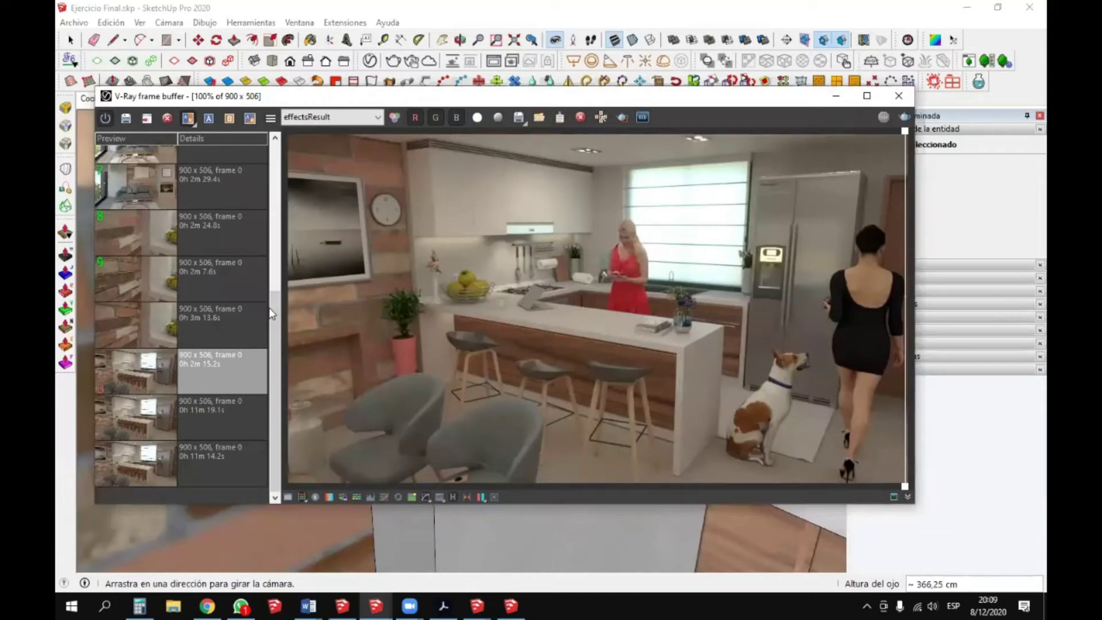
{"action": "left_click_drag", "start_coordinate": [271, 314], "coordinate": [287, 140]}
{"action": "left_click", "coordinate": [143, 220]}
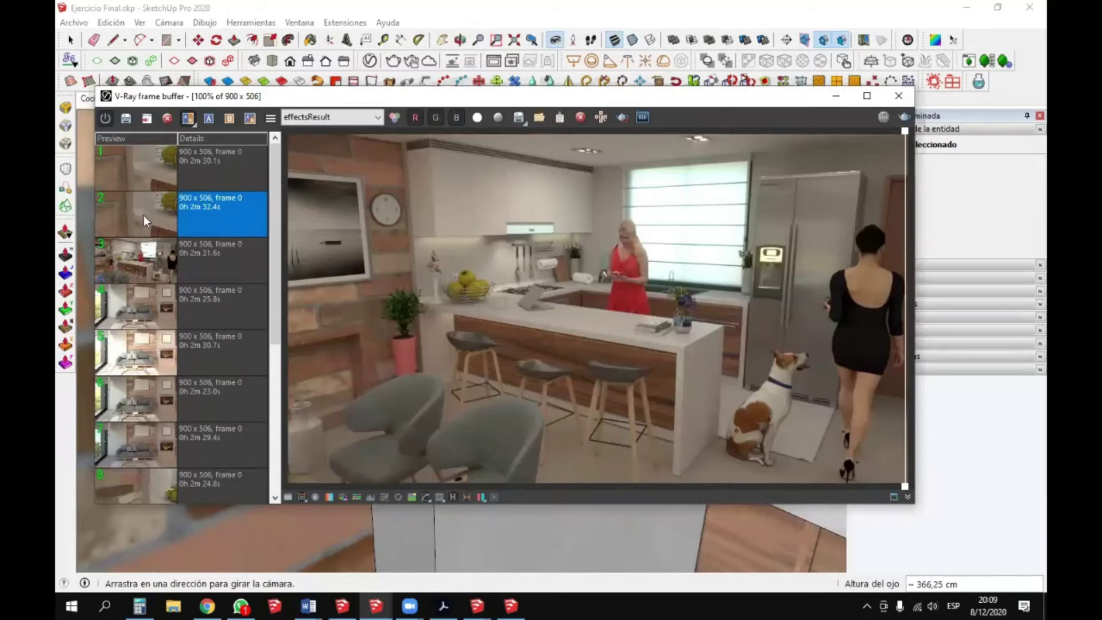
{"action": "double_click", "coordinate": [143, 216]}
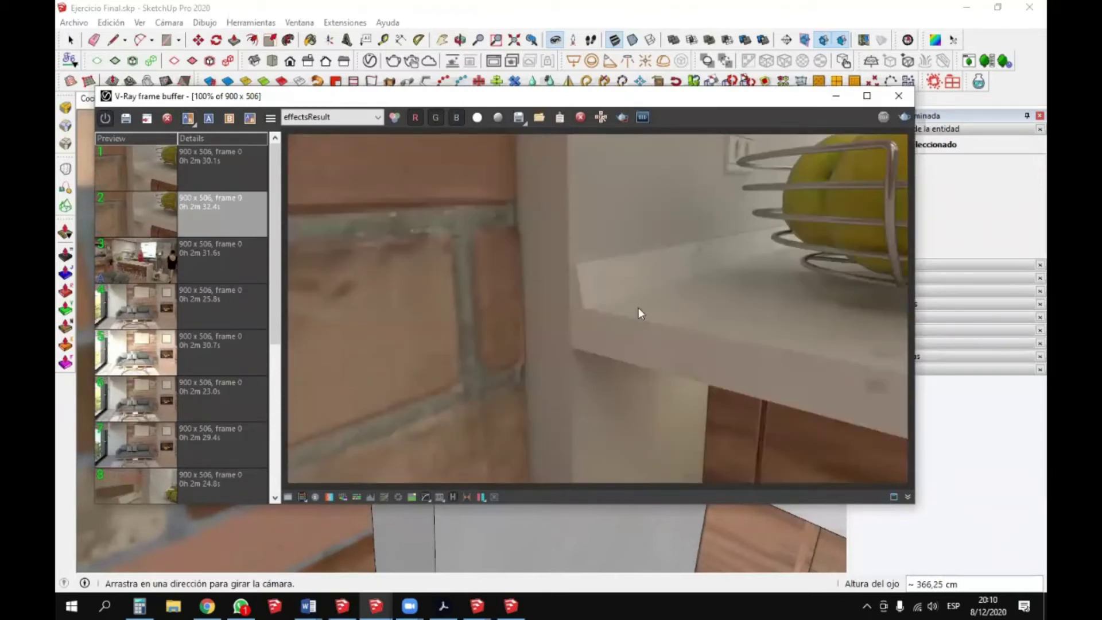
{"action": "double_click", "coordinate": [160, 168]}
{"action": "double_click", "coordinate": [131, 200]}
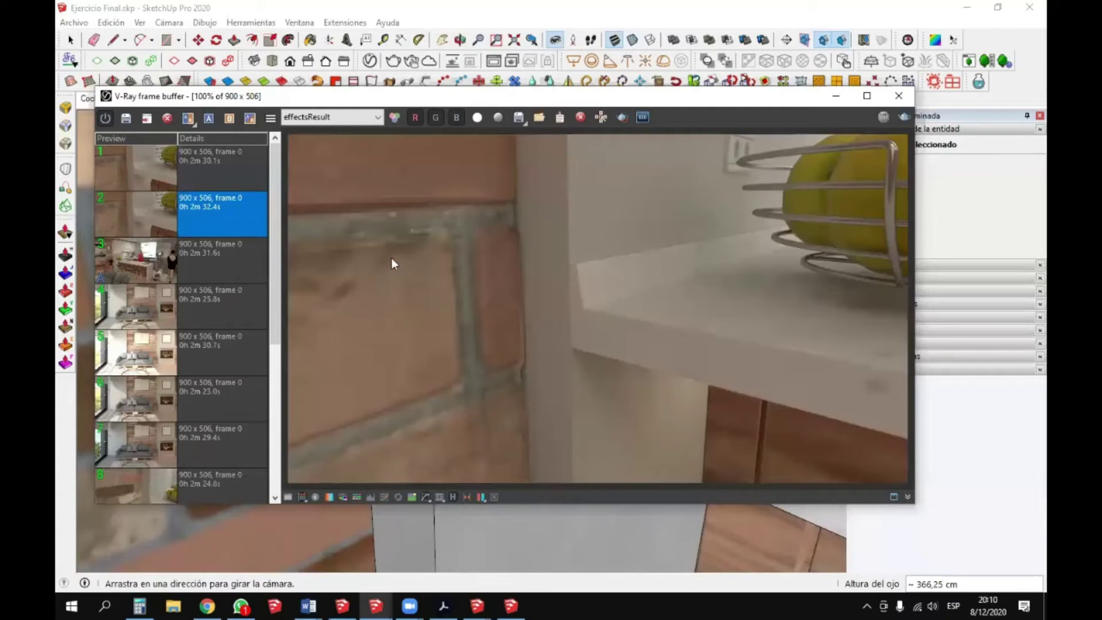
{"action": "double_click", "coordinate": [149, 172]}
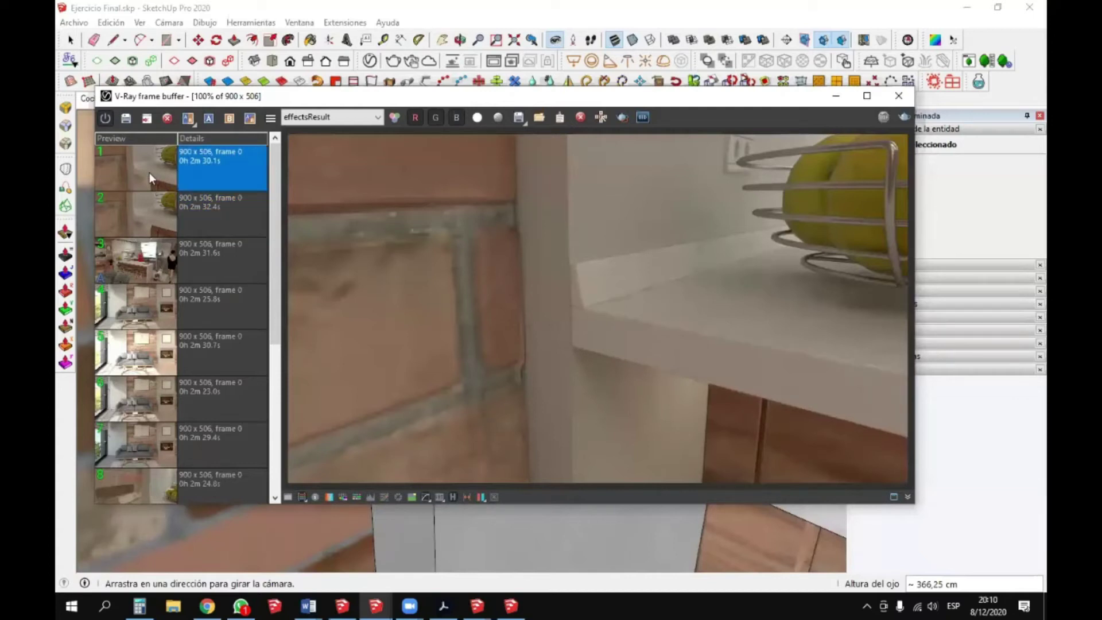
{"action": "double_click", "coordinate": [144, 204]}
- Compare render 2 as A with render 1 as B, placing the divider along the gray wall strip
{"action": "left_click", "coordinate": [207, 117]}
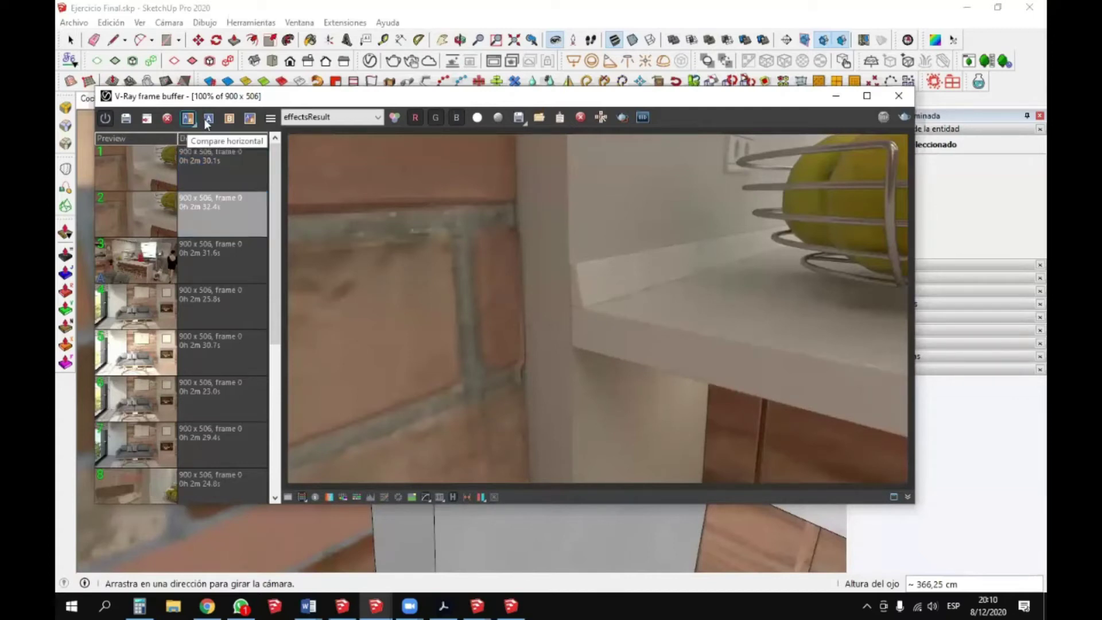
{"action": "double_click", "coordinate": [170, 171]}
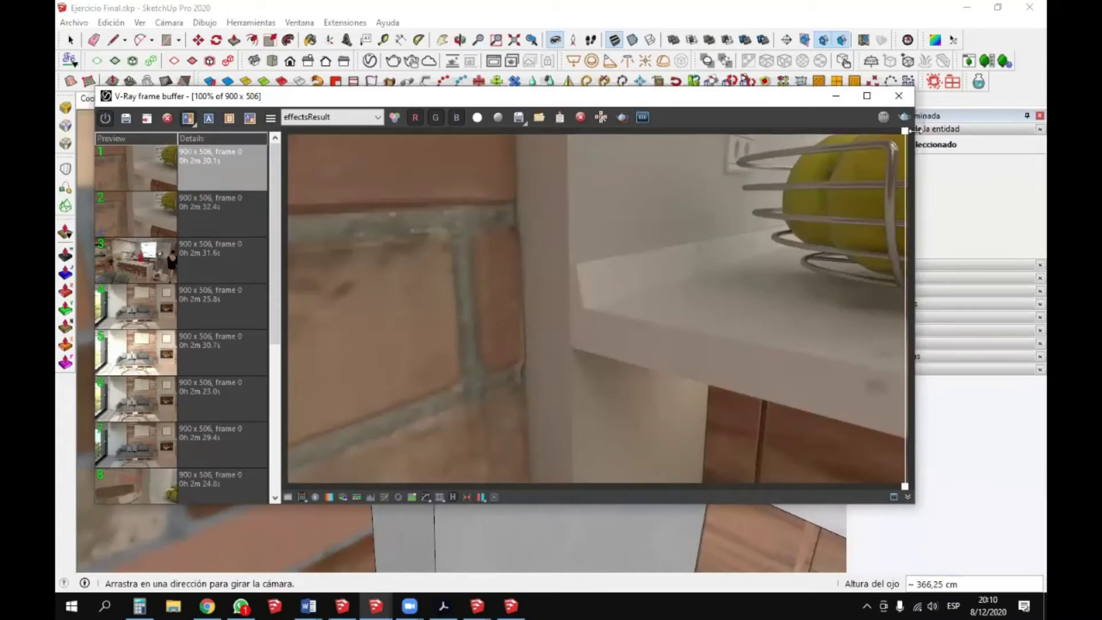
{"action": "left_click_drag", "start_coordinate": [907, 138], "coordinate": [551, 202]}
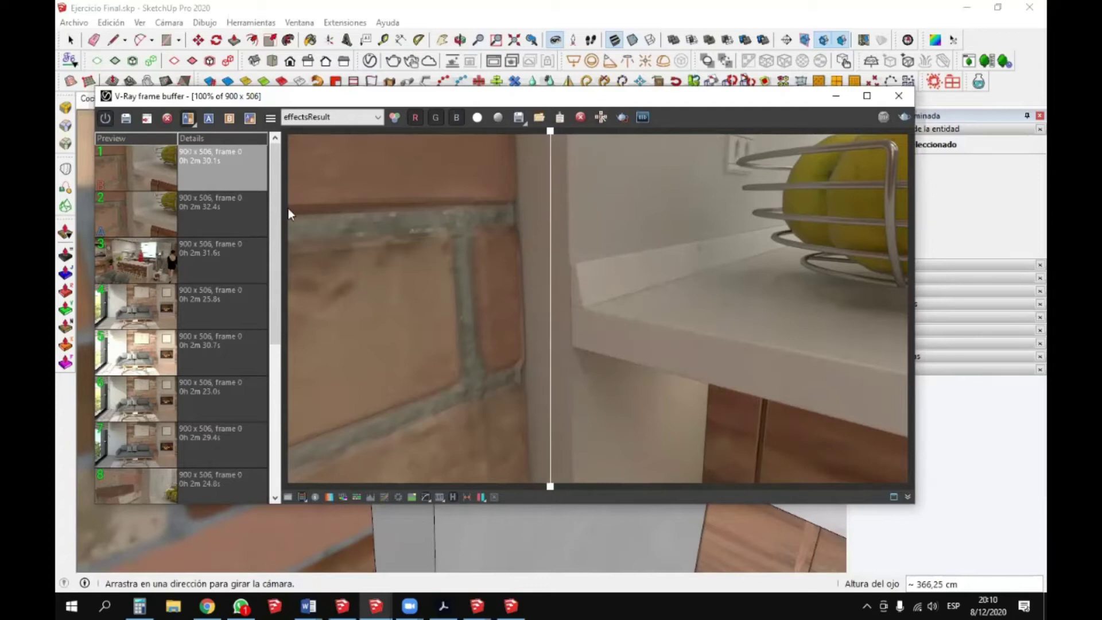
- Turn off the horizontal render comparison and minimize the frame buffer to expose the model
{"action": "left_click_drag", "start_coordinate": [277, 222], "coordinate": [276, 362]}
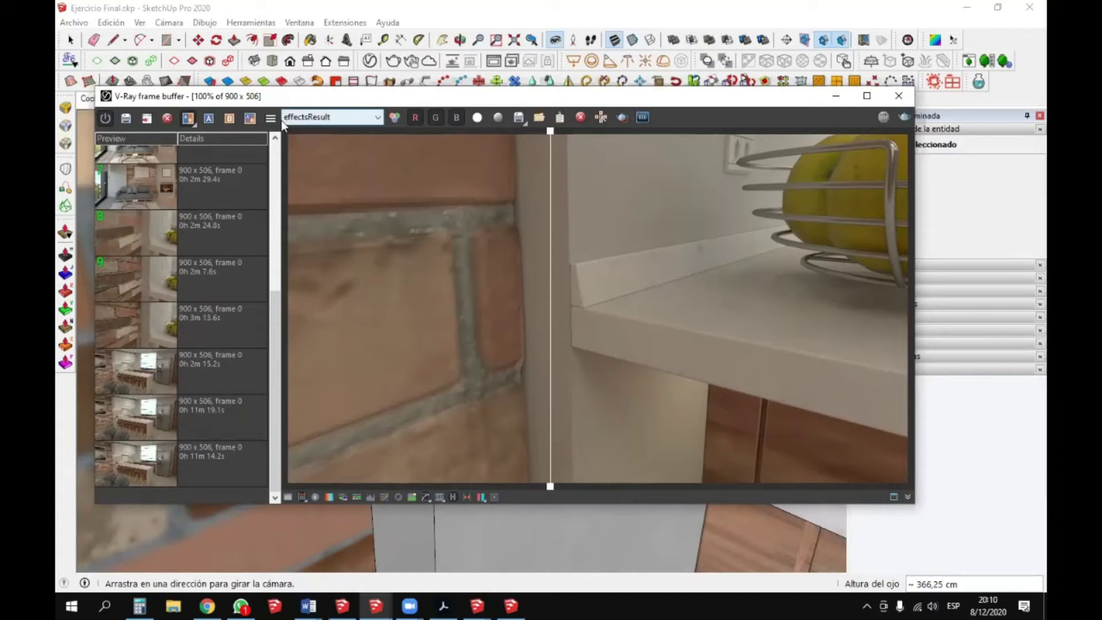
{"action": "left_click", "coordinate": [189, 121]}
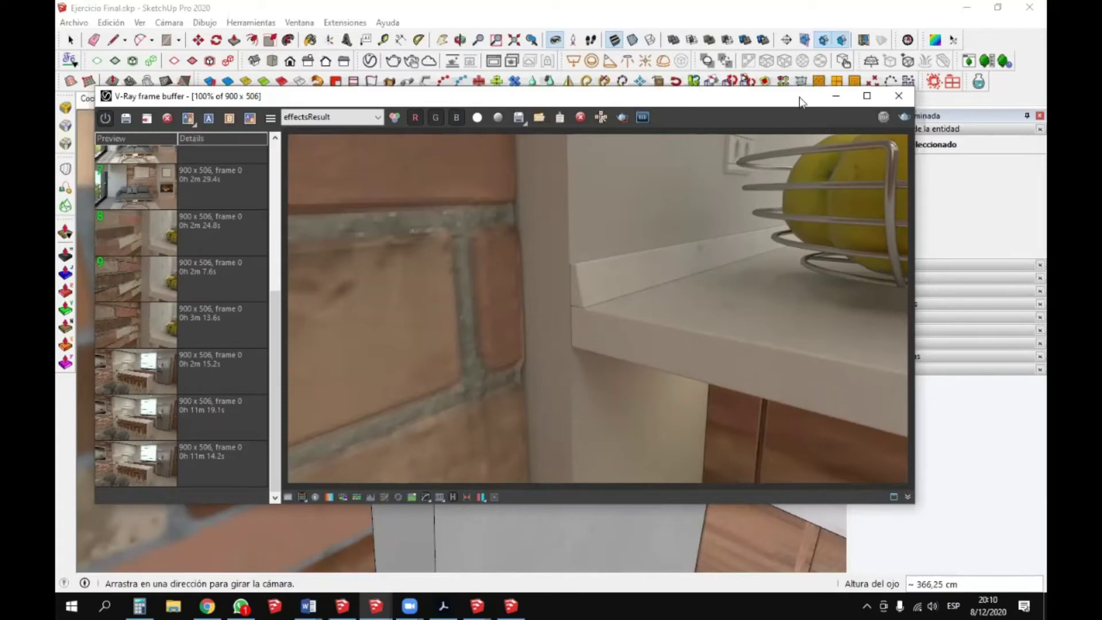
{"action": "left_click", "coordinate": [836, 96]}
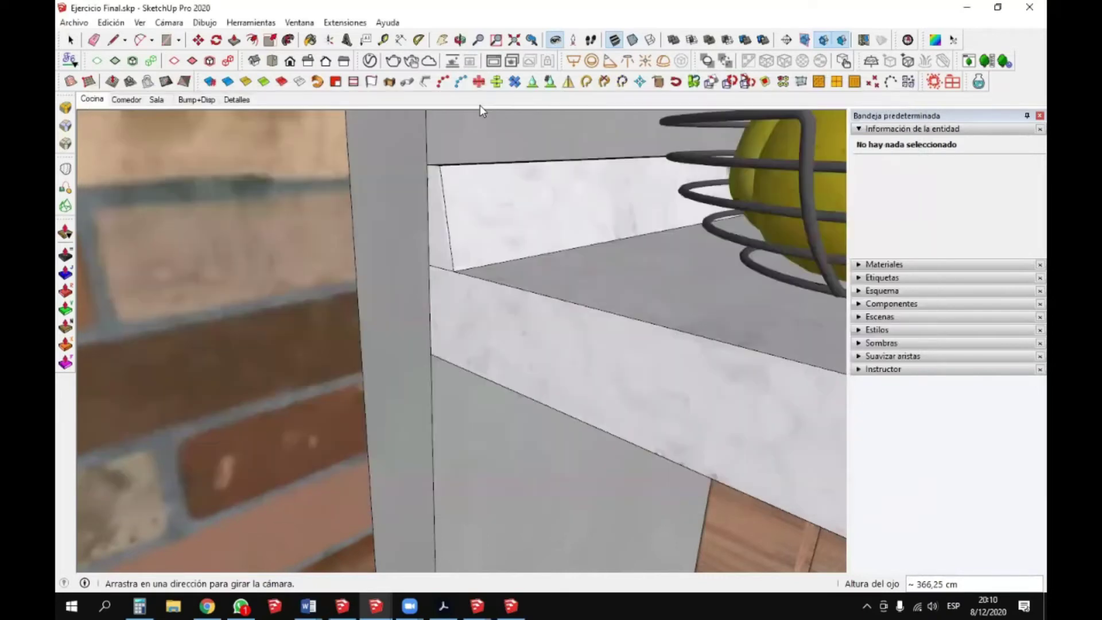
- Open the V-Ray Asset Editor and sample the brick wall's material from the model
{"action": "left_click", "coordinate": [369, 60]}
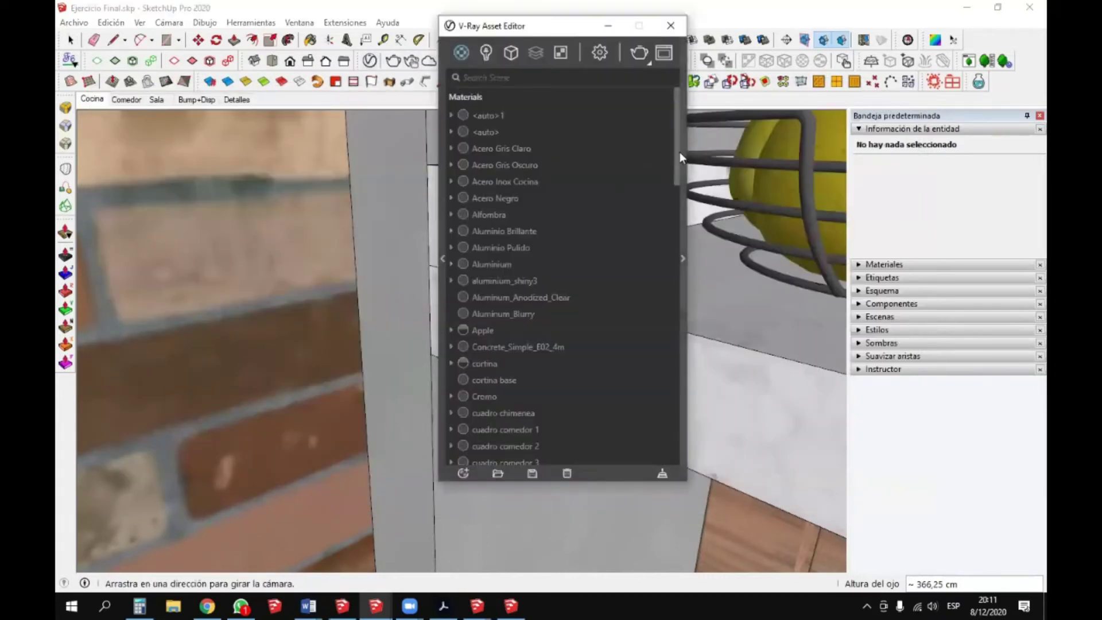
{"action": "left_click", "coordinate": [883, 265]}
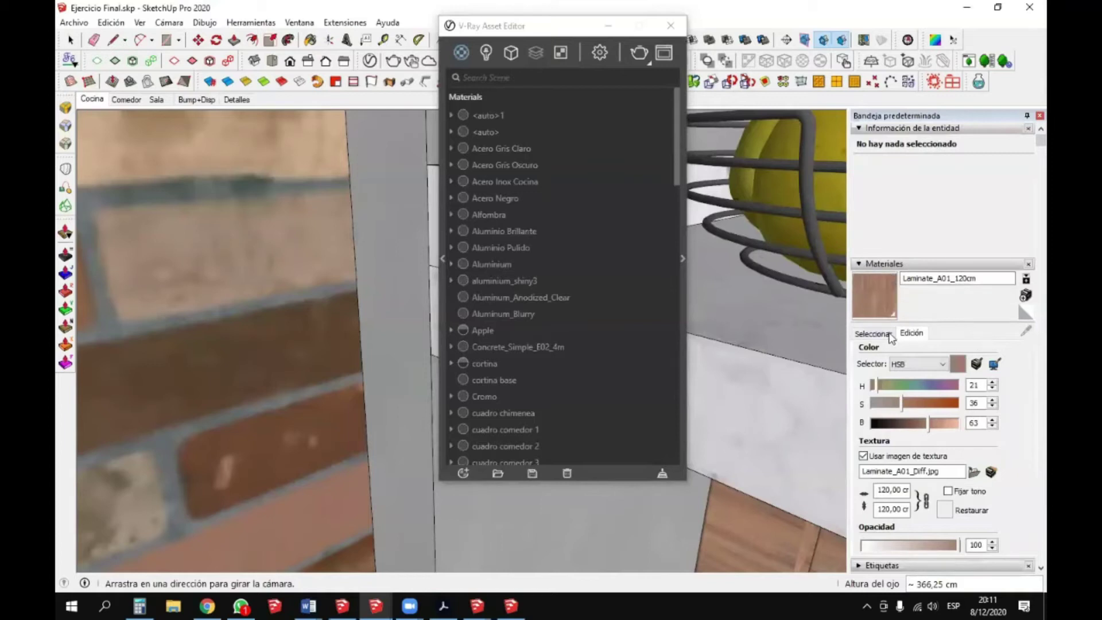
{"action": "left_click", "coordinate": [888, 333]}
{"action": "left_click", "coordinate": [1025, 331]}
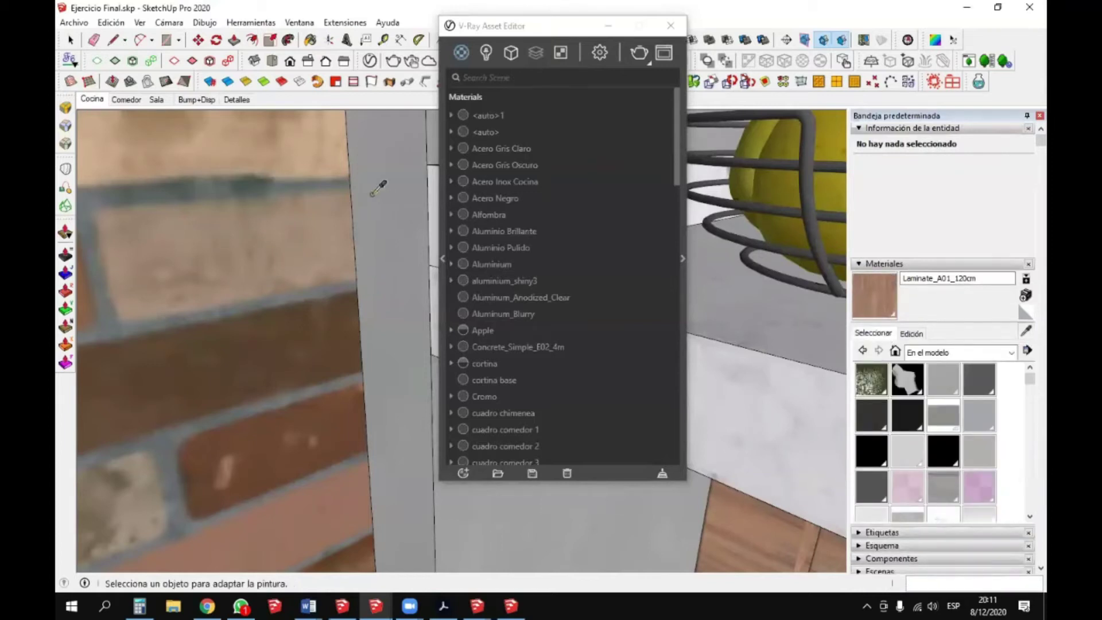
{"action": "left_click", "coordinate": [305, 198]}
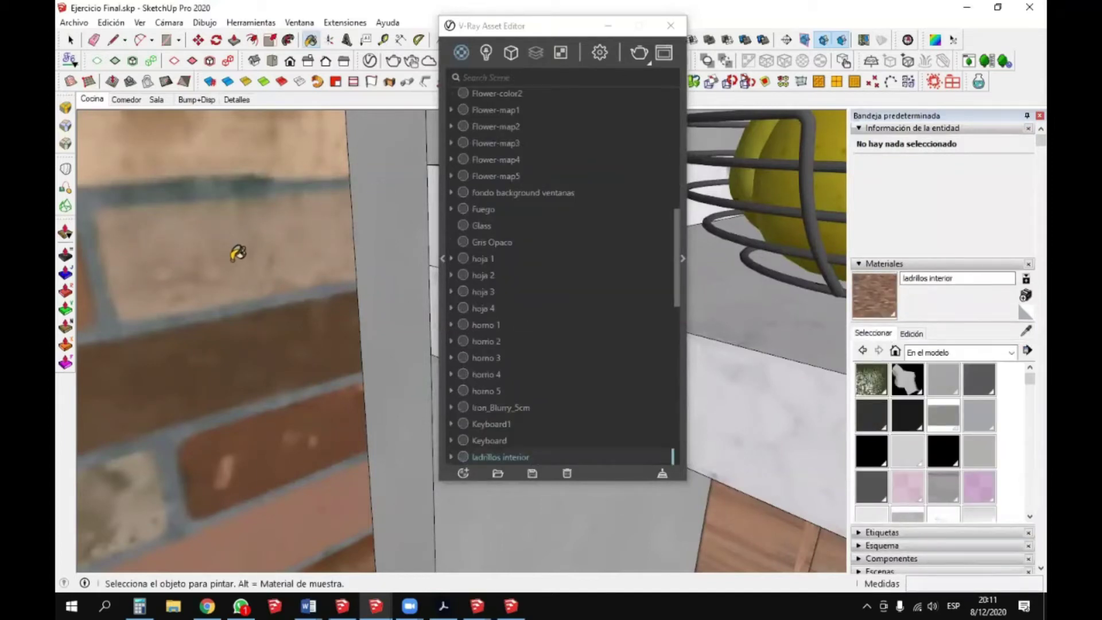
- Show the "ladrillos interior" material's settings beside the brick wall and examine its Displacement and Bump parameters
{"action": "scroll", "coordinate": [413, 245], "scroll_direction": "down", "scroll_amount": 3}
{"action": "scroll", "coordinate": [381, 239], "scroll_direction": "down", "scroll_amount": 3}
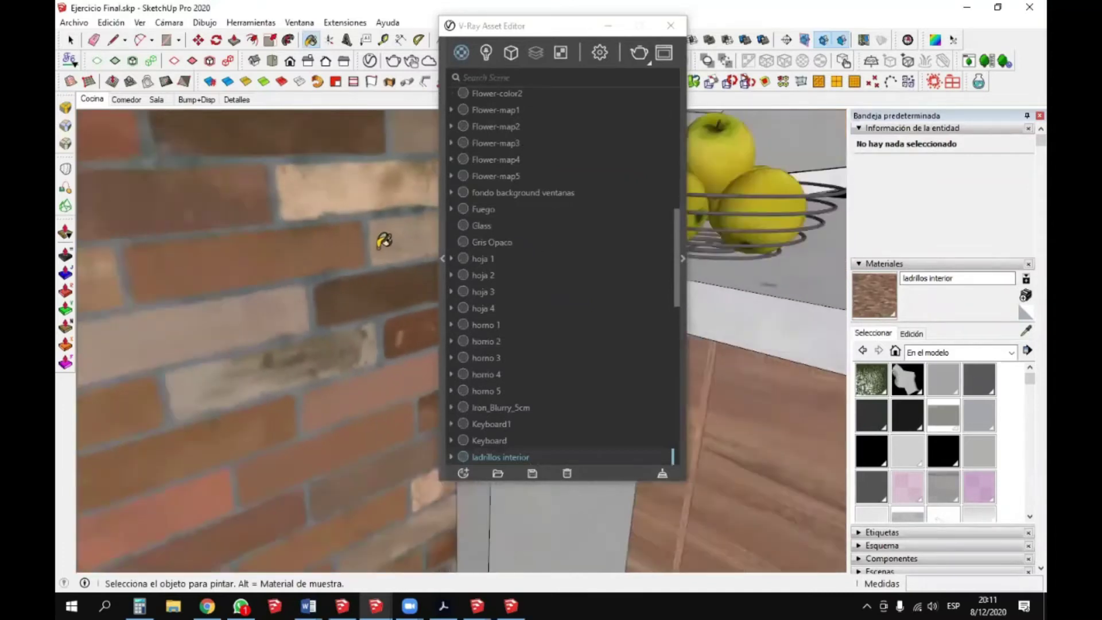
{"action": "middle_click_drag", "start_coordinate": [378, 238], "coordinate": [359, 245]}
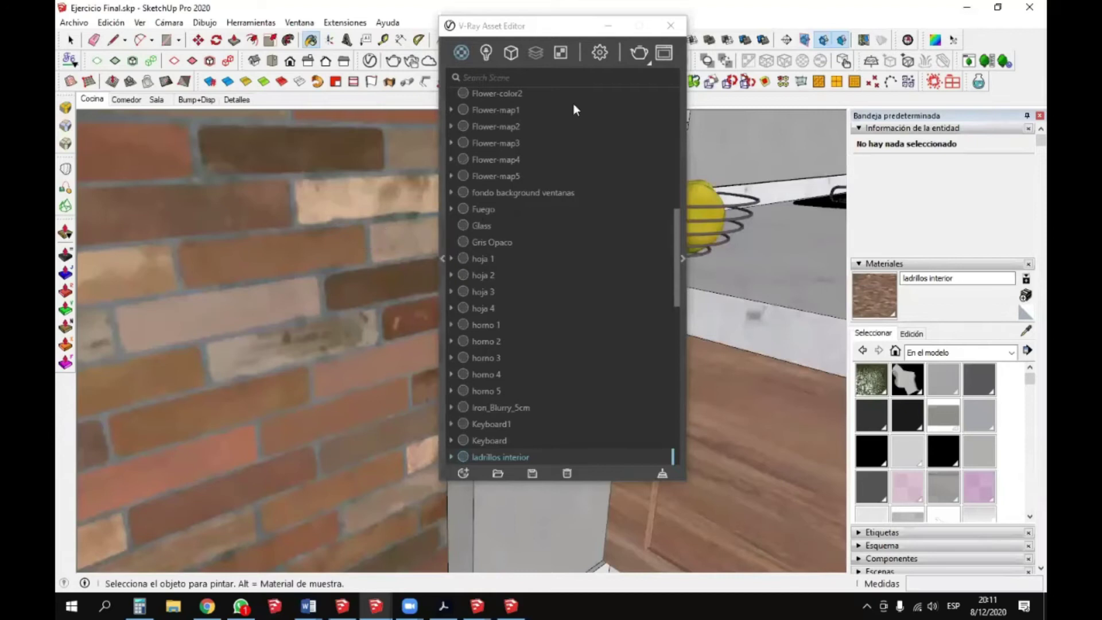
{"action": "left_click_drag", "start_coordinate": [579, 28], "coordinate": [541, 48]}
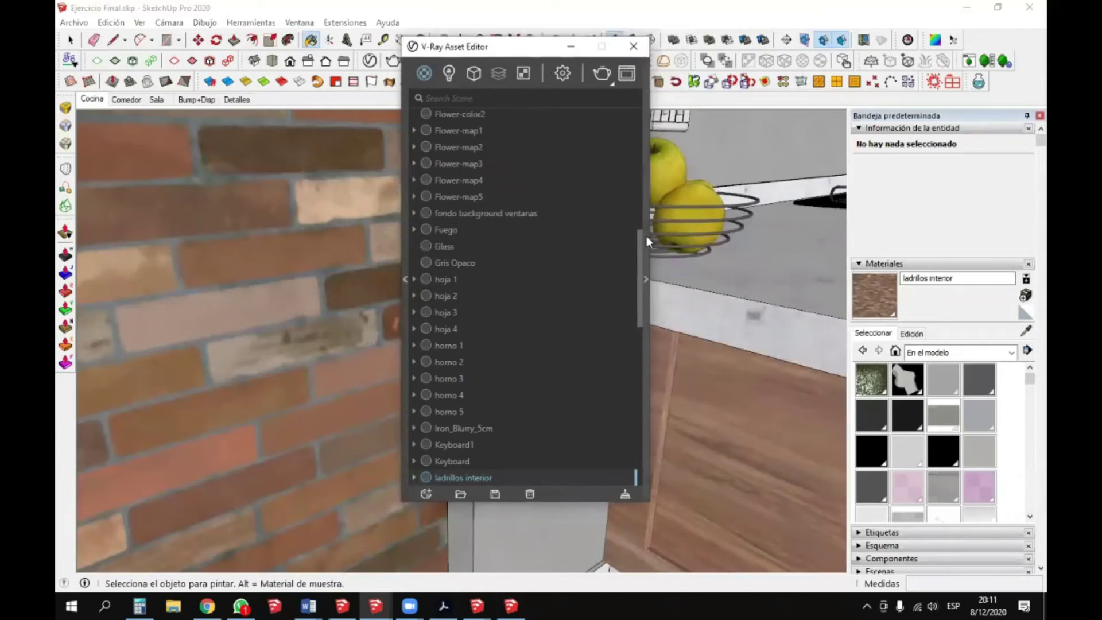
{"action": "left_click", "coordinate": [646, 275]}
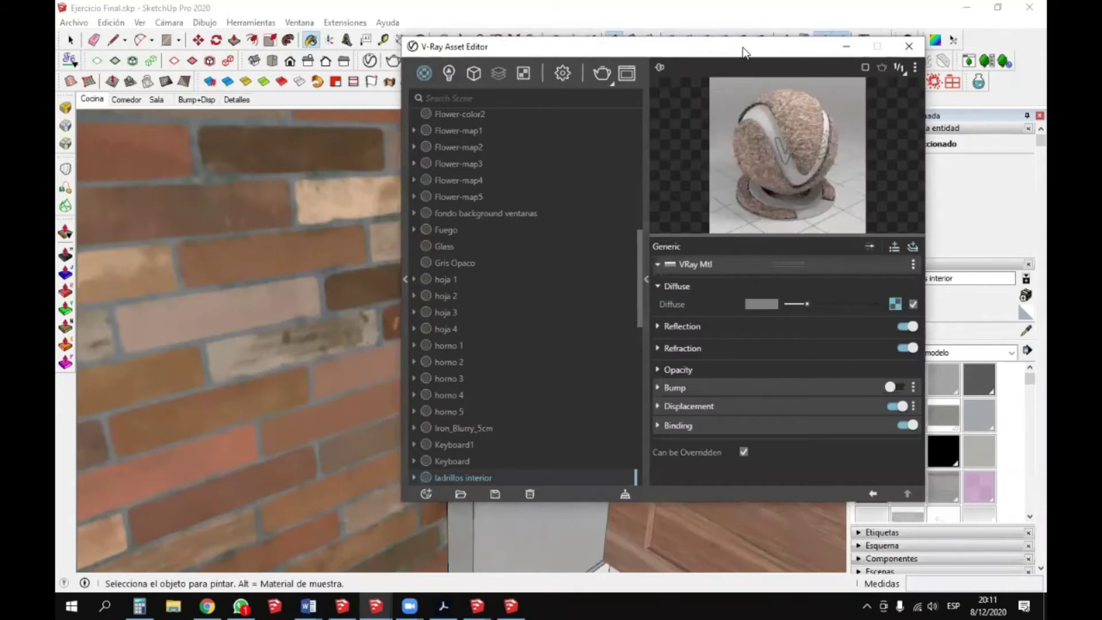
{"action": "left_click_drag", "start_coordinate": [744, 51], "coordinate": [572, 56]}
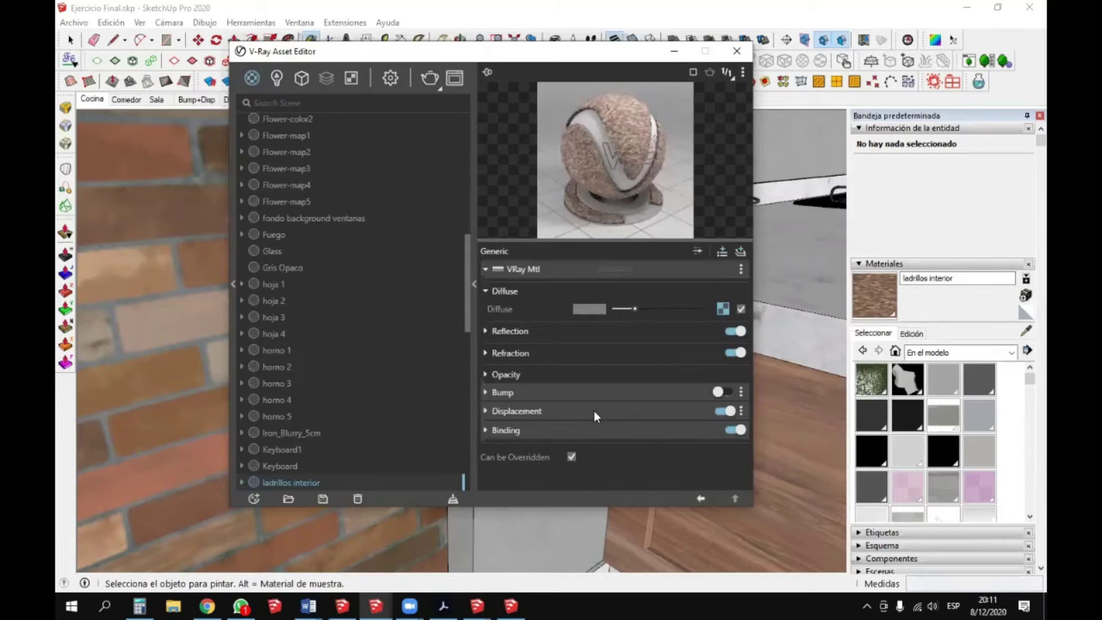
{"action": "left_click", "coordinate": [633, 411]}
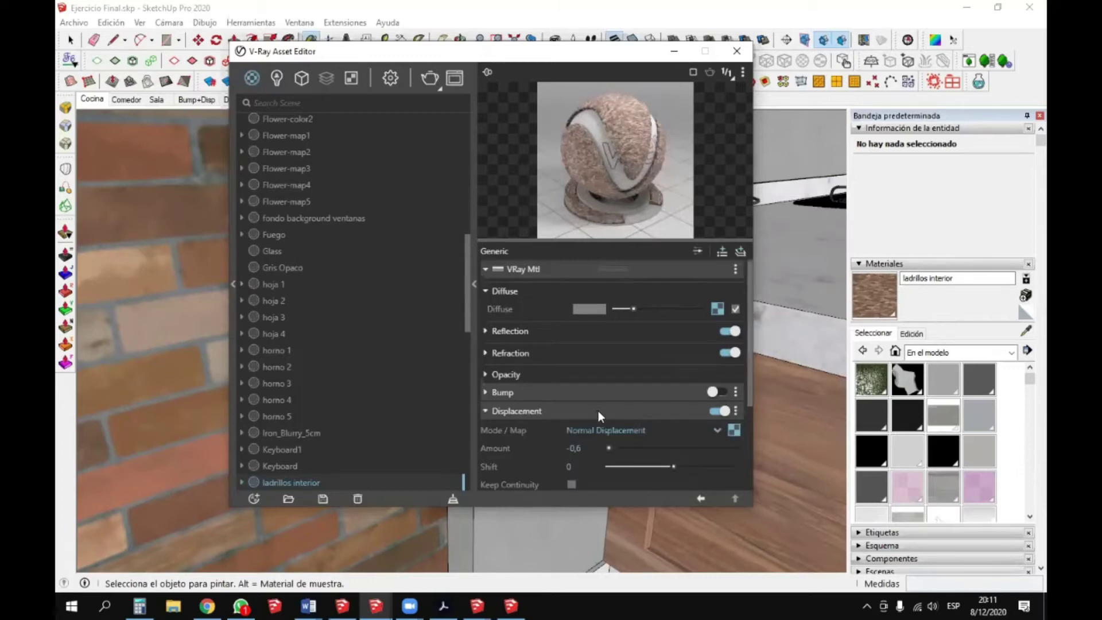
{"action": "left_click", "coordinate": [564, 390]}
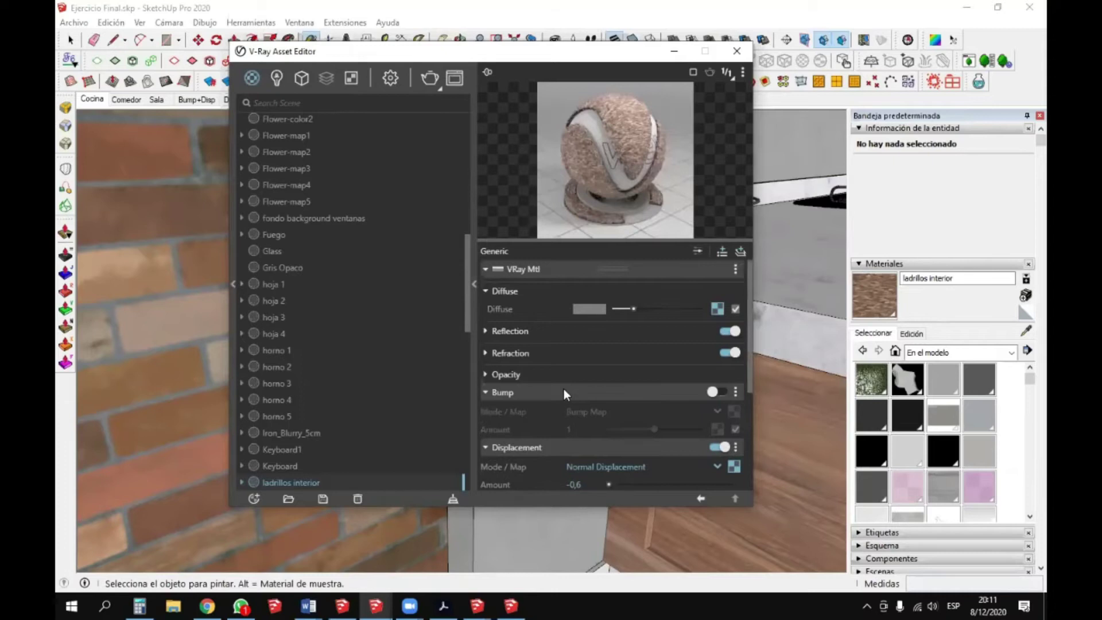
{"action": "scroll", "coordinate": [563, 389], "scroll_direction": "down", "scroll_amount": 1}
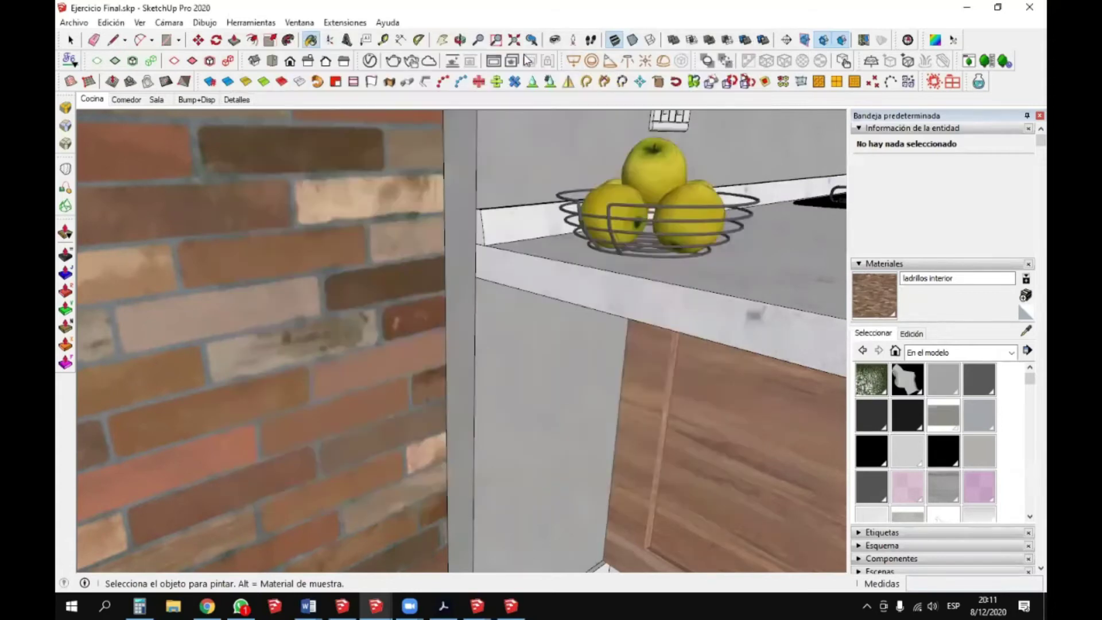
- Close the Asset Editor, reopen the frame buffer and view brick wall renders 8 and 9 from the history
{"action": "left_click", "coordinate": [673, 50]}
{"action": "left_click", "coordinate": [494, 60]}
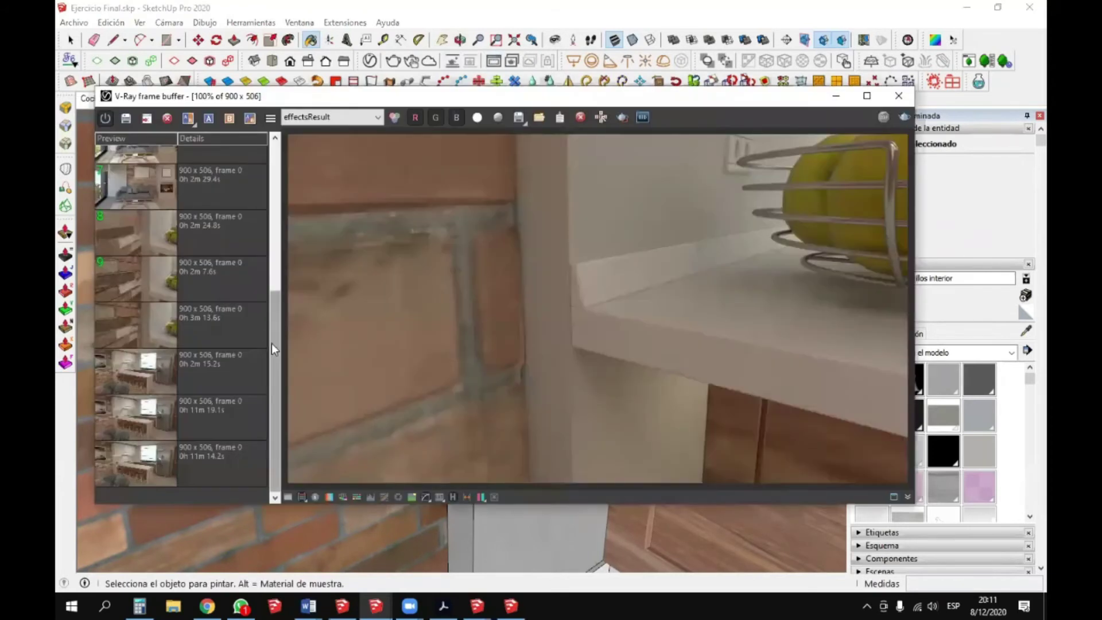
{"action": "left_click", "coordinate": [140, 239]}
{"action": "double_click", "coordinate": [140, 240]}
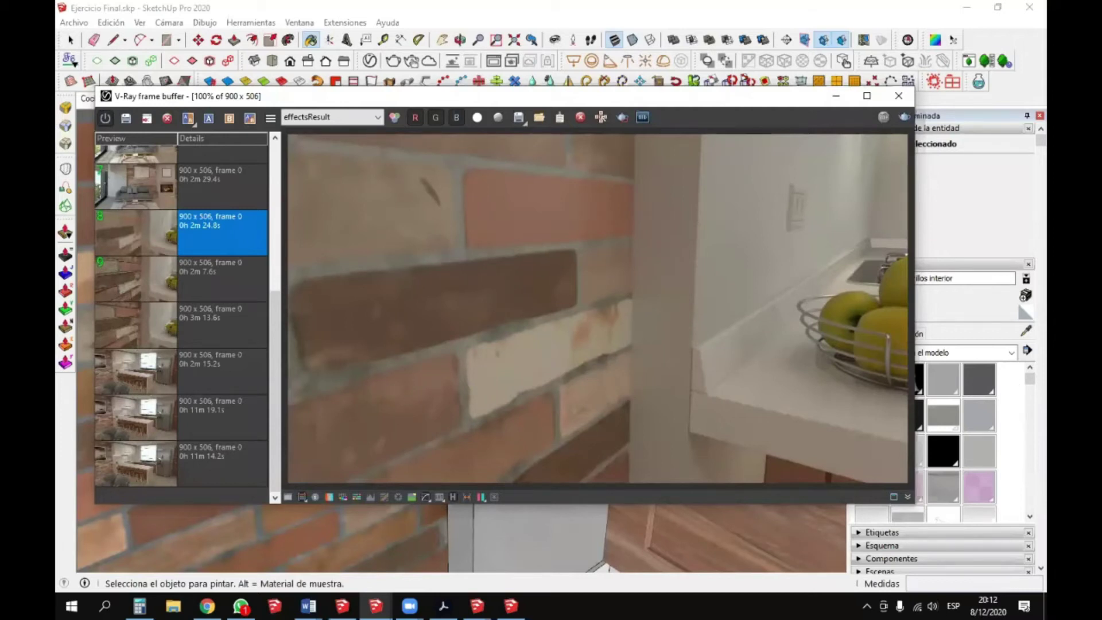
{"action": "left_click", "coordinate": [153, 274]}
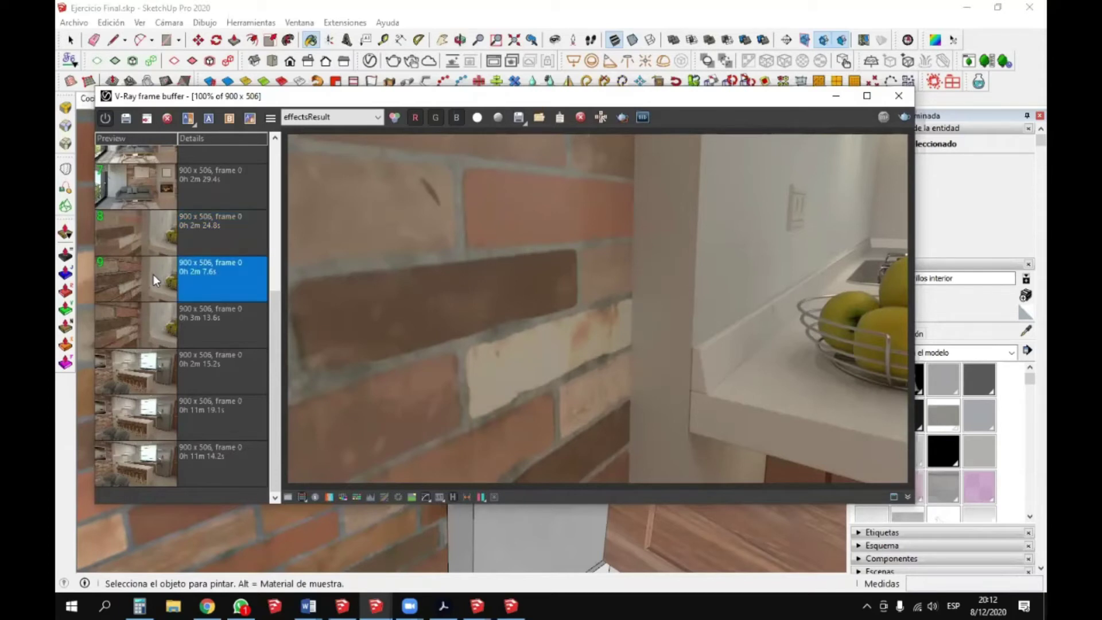
{"action": "left_click", "coordinate": [150, 230]}
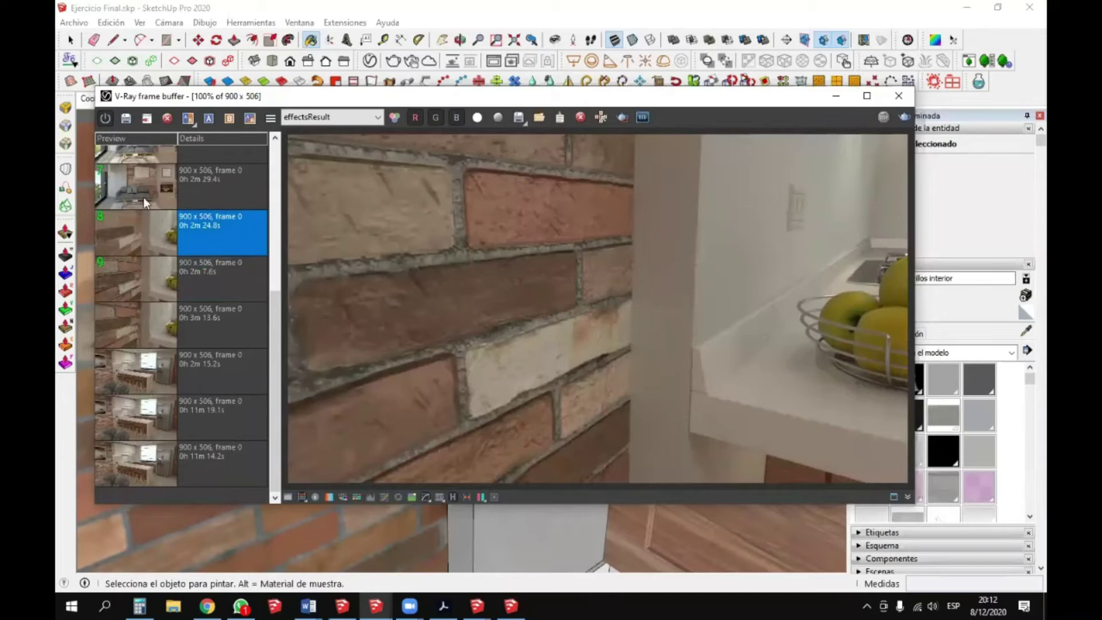
- Compare render 8 as A with render 9 as B, sweeping the divider across the brick wall
{"action": "left_click", "coordinate": [208, 118]}
{"action": "left_click", "coordinate": [159, 258]}
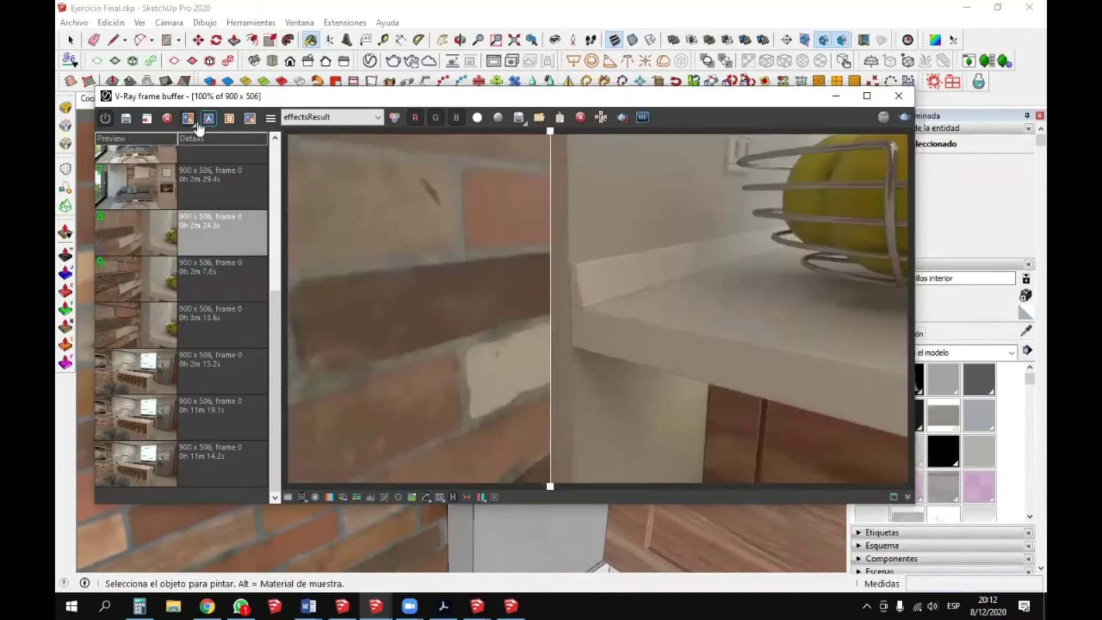
{"action": "left_click", "coordinate": [229, 119]}
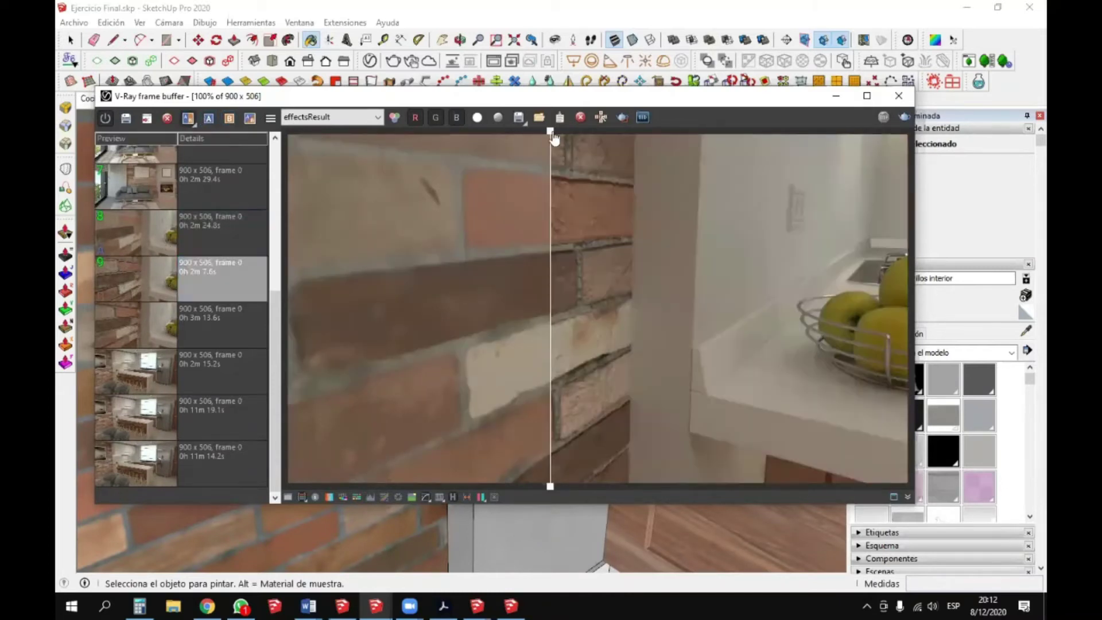
{"action": "left_click_drag", "start_coordinate": [550, 135], "coordinate": [432, 266]}
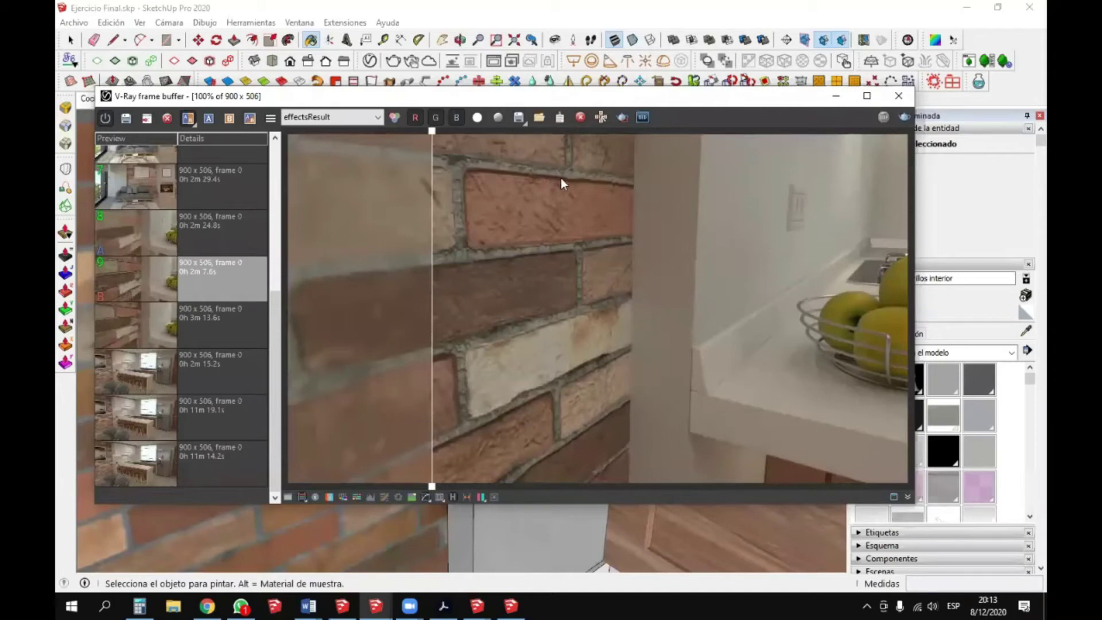
{"action": "left_click_drag", "start_coordinate": [432, 132], "coordinate": [564, 162]}
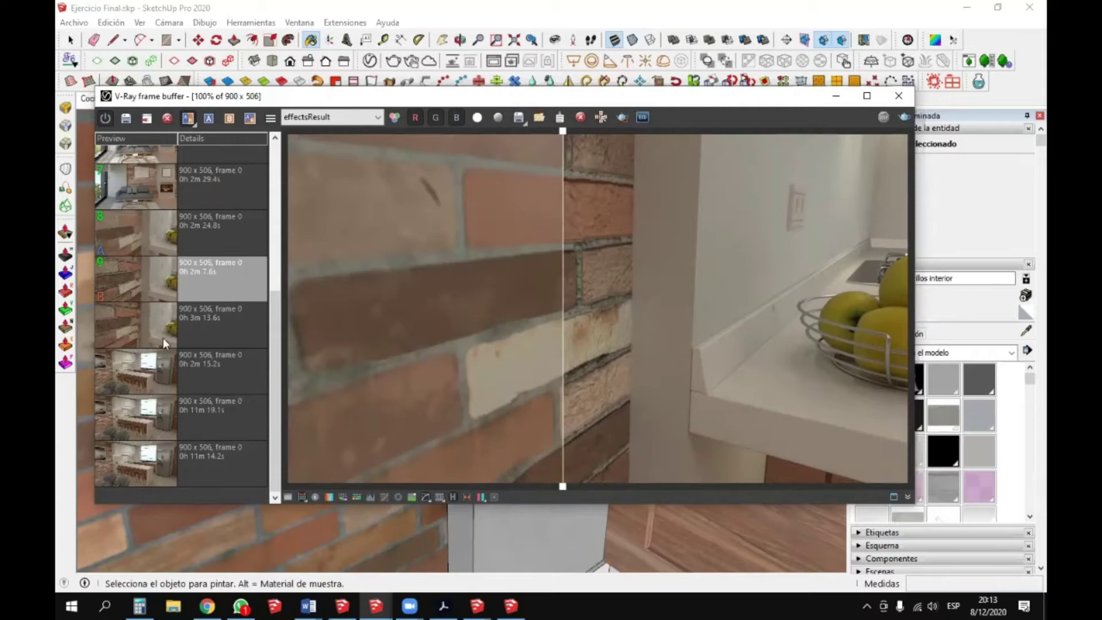
- Compare render 9 as A with the 0h 3m 13.6s render as B, sweeping the divider across the brick wall
{"action": "left_click", "coordinate": [133, 276]}
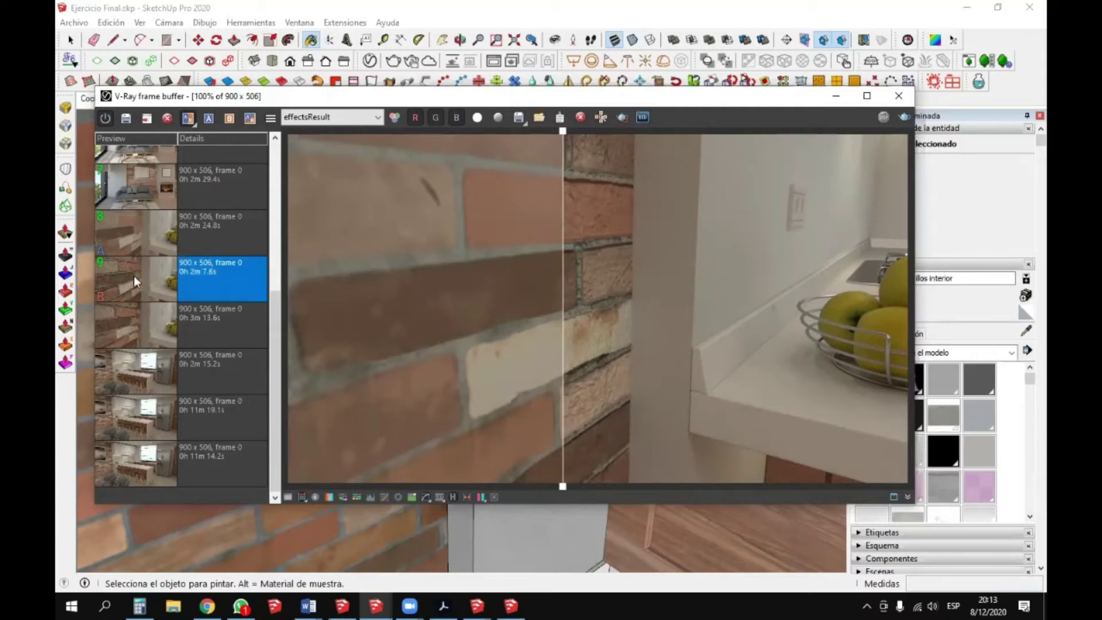
{"action": "left_click", "coordinate": [209, 117]}
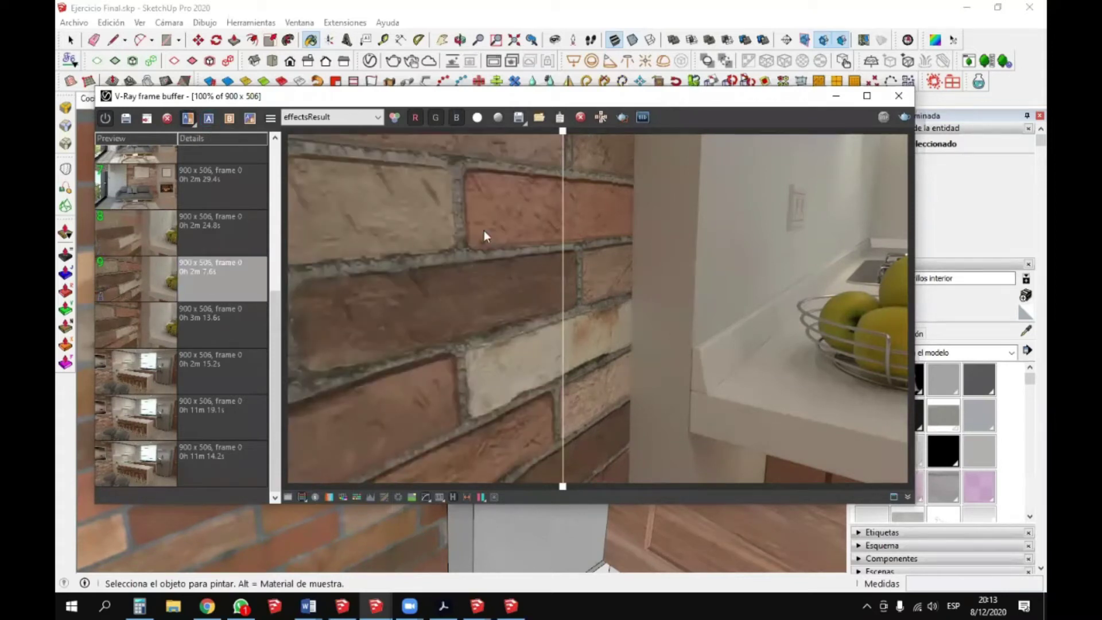
{"action": "left_click", "coordinate": [167, 307]}
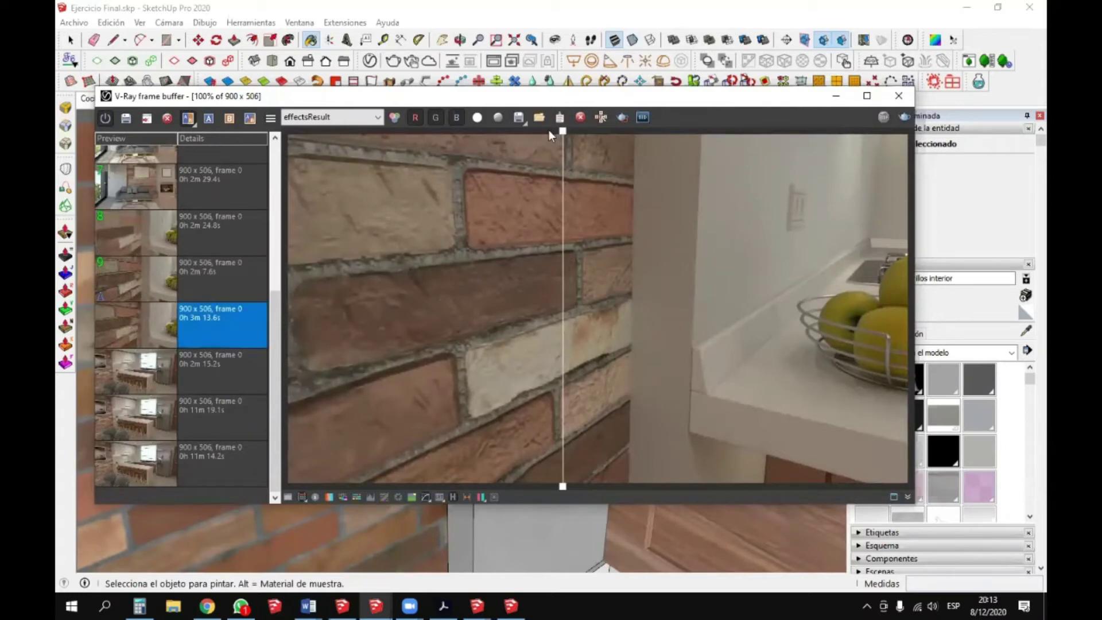
{"action": "left_click", "coordinate": [230, 118]}
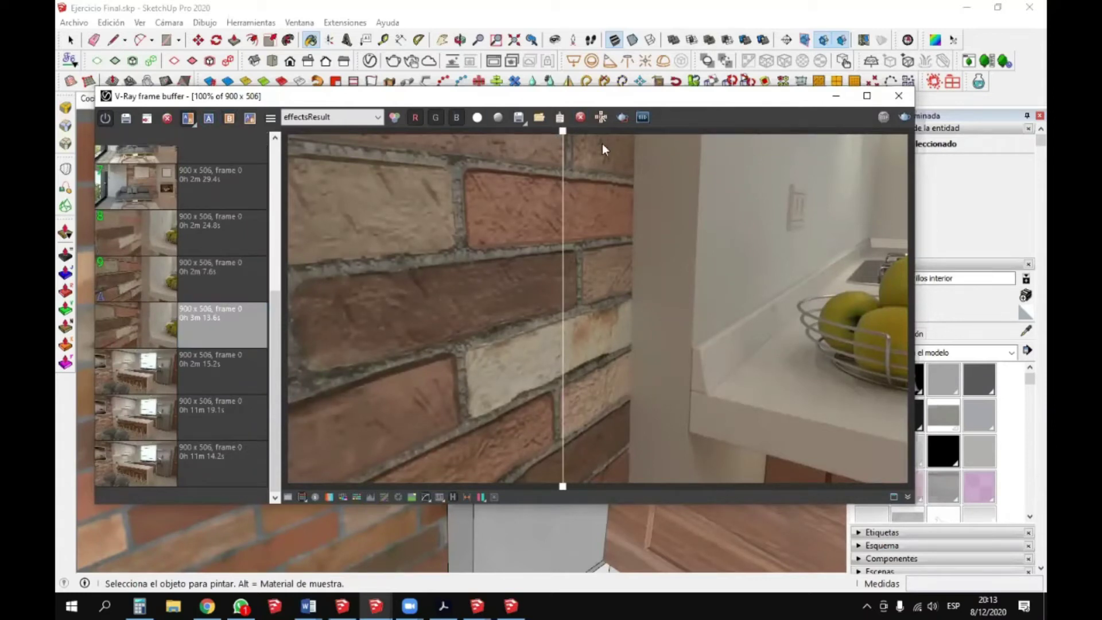
{"action": "left_click_drag", "start_coordinate": [564, 139], "coordinate": [285, 189]}
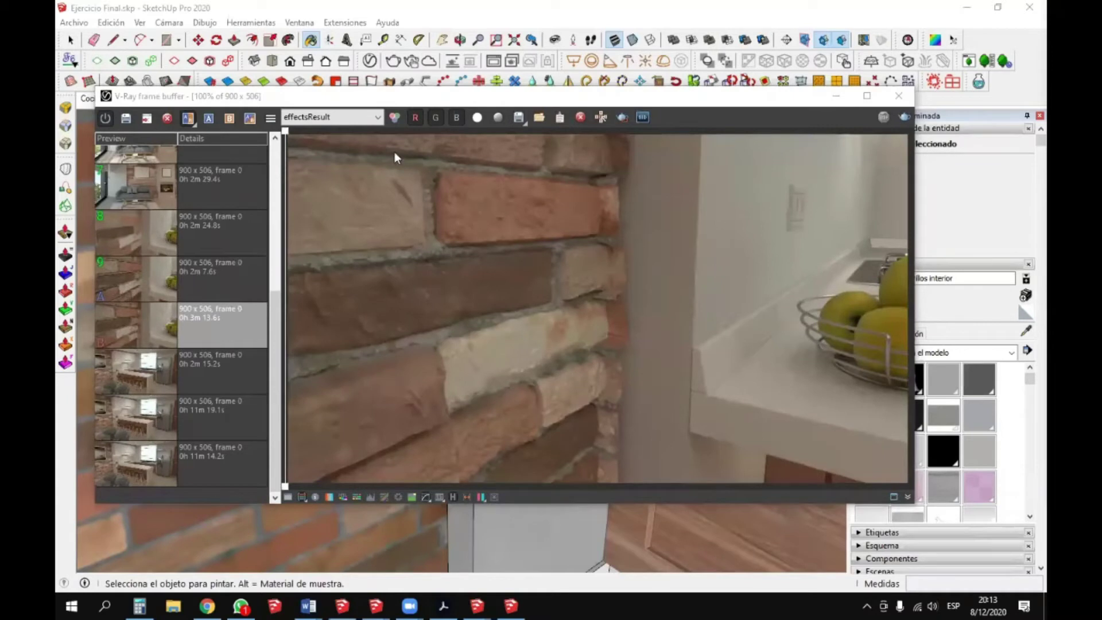
{"action": "mouse_move", "coordinate": [284, 133]}
{"action": "left_mouse_down"}
{"action": "mouse_move", "coordinate": [406, 153]}
{"action": "mouse_move", "coordinate": [708, 155]}
{"action": "mouse_move", "coordinate": [353, 157]}
{"action": "left_mouse_up"}
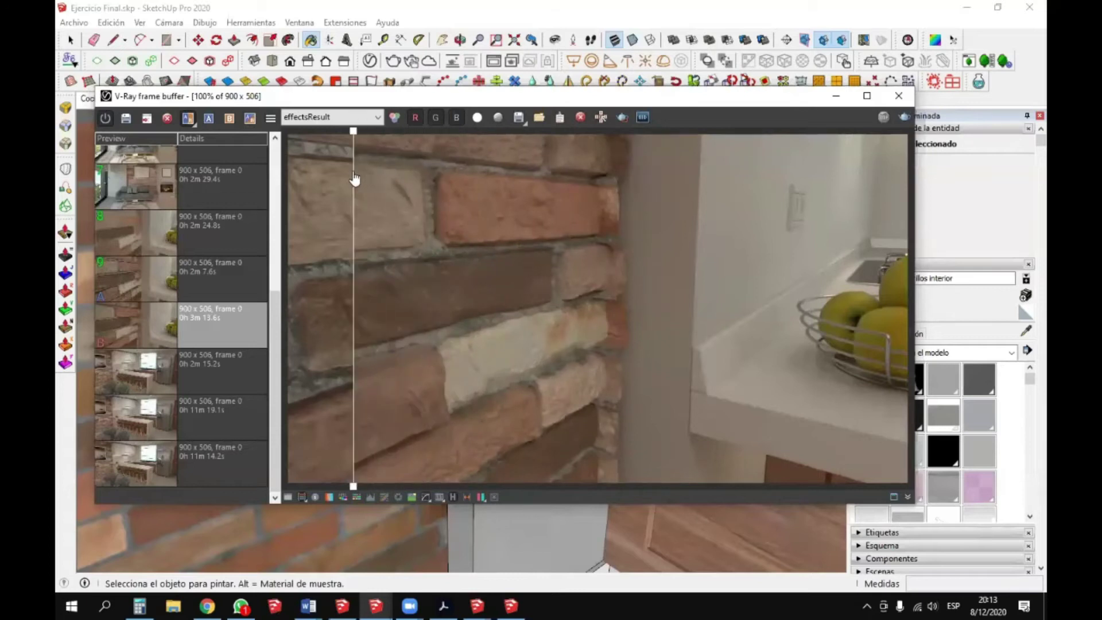
- Set the "ladrillos interior" Displacement amount to -0,6 in the Asset Editor and sweep the frame buffer's divider back over the bricks
{"action": "left_click", "coordinate": [370, 62]}
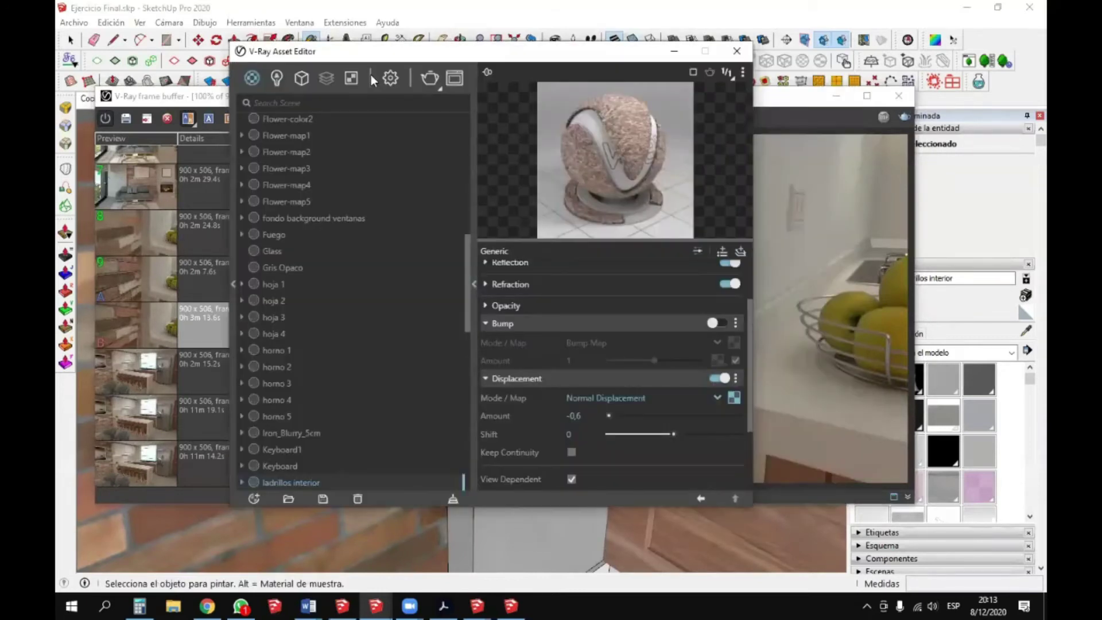
{"action": "left_click_drag", "start_coordinate": [328, 56], "coordinate": [348, 55]}
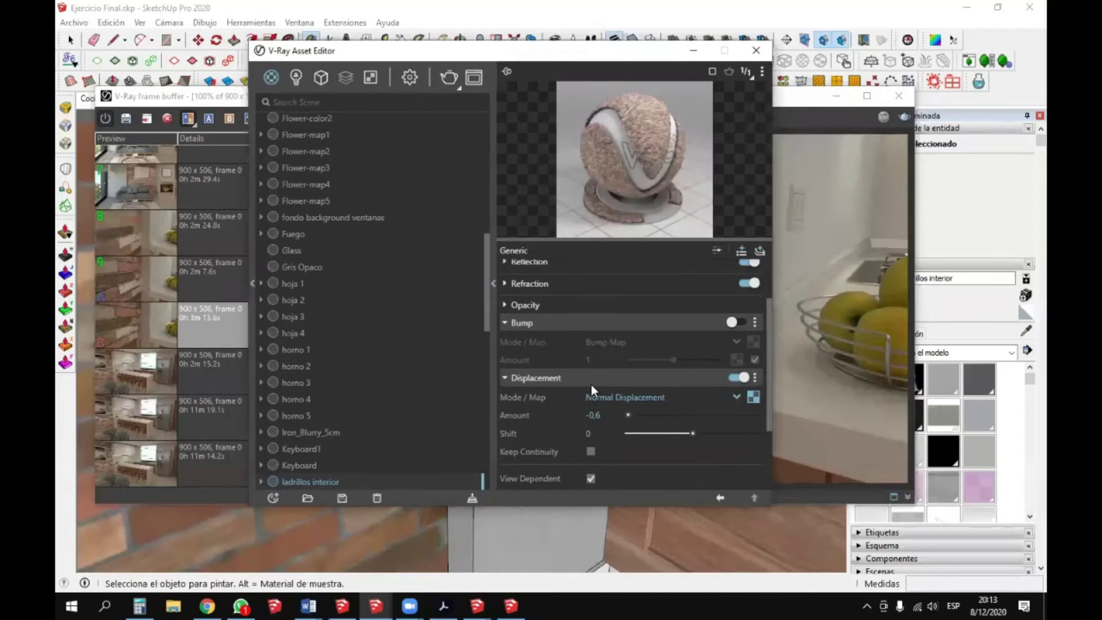
{"action": "double_click", "coordinate": [599, 414]}
{"action": "type", "text": "-0.6"}
{"action": "left_click", "coordinate": [800, 96]}
{"action": "left_click_drag", "start_coordinate": [346, 133], "coordinate": [656, 293]}
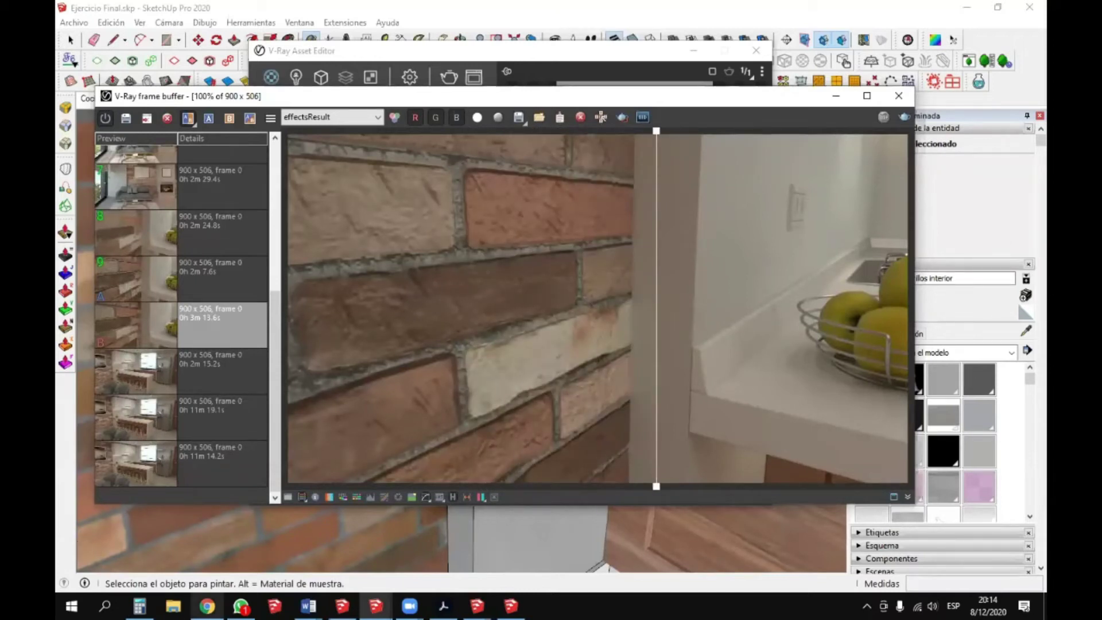
- Switch to File Explorer and view Bricks030_2K_Color.jpg and Bricks030_2K_Displacement.jpg from the Materiales folder, closing the viewer and minimizing the folder
{"action": "left_click", "coordinate": [173, 605]}
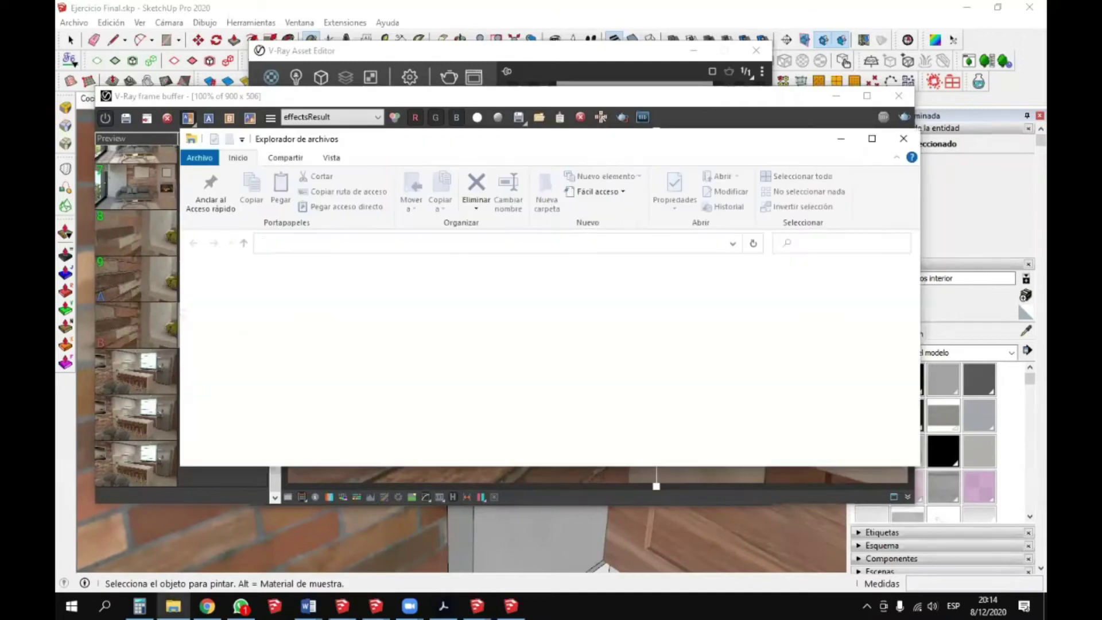
{"action": "left_click", "coordinate": [238, 311]}
{"action": "double_click", "coordinate": [405, 317]}
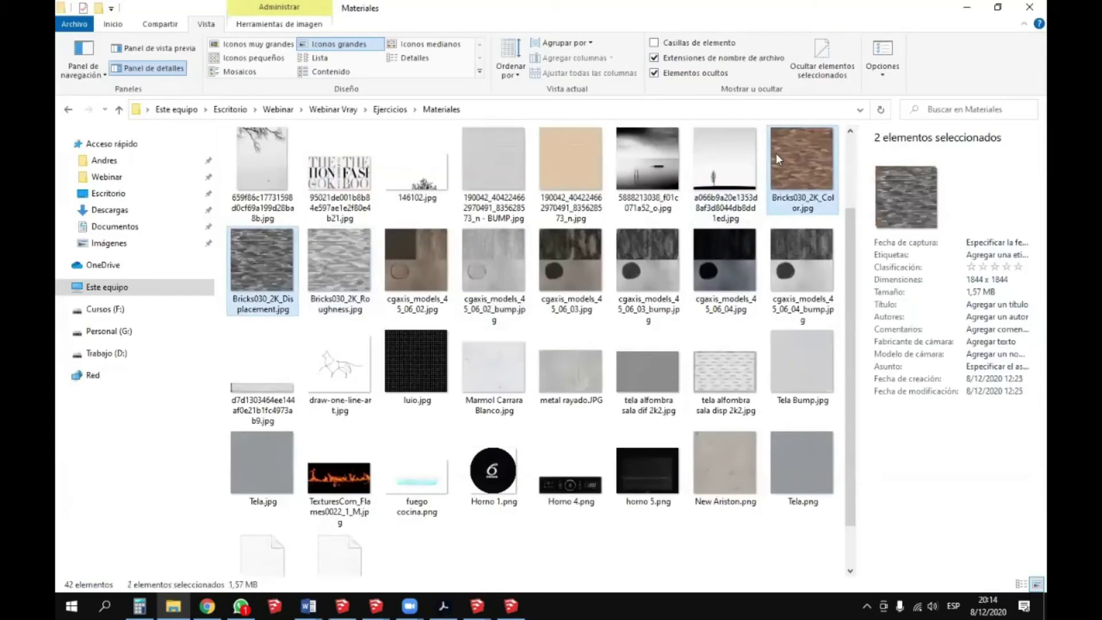
{"action": "right_click", "coordinate": [776, 154]}
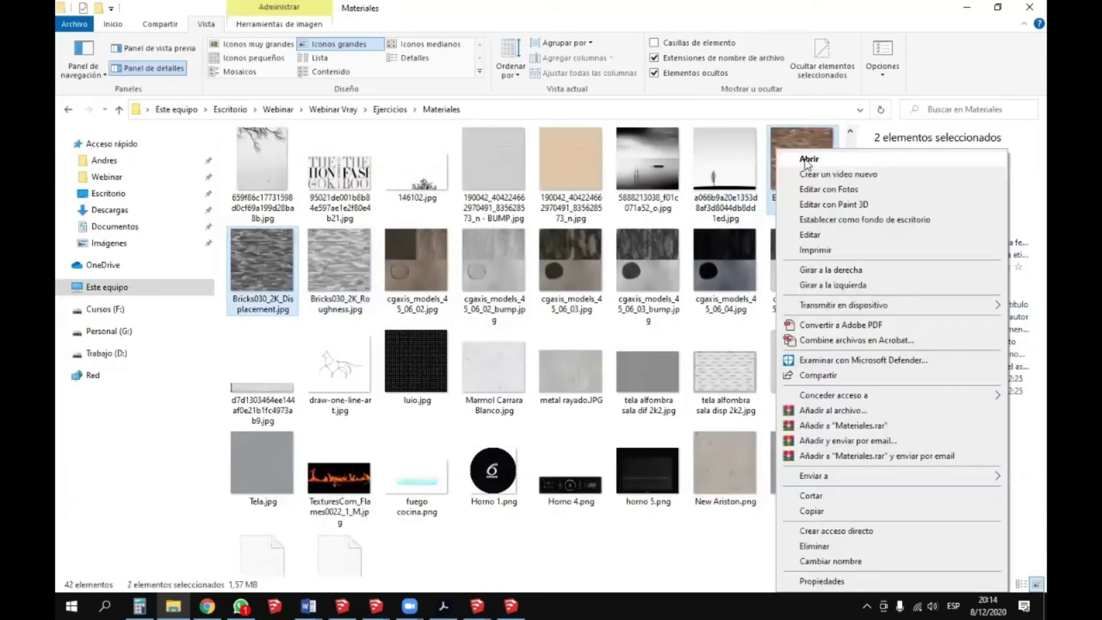
{"action": "left_click", "coordinate": [807, 159]}
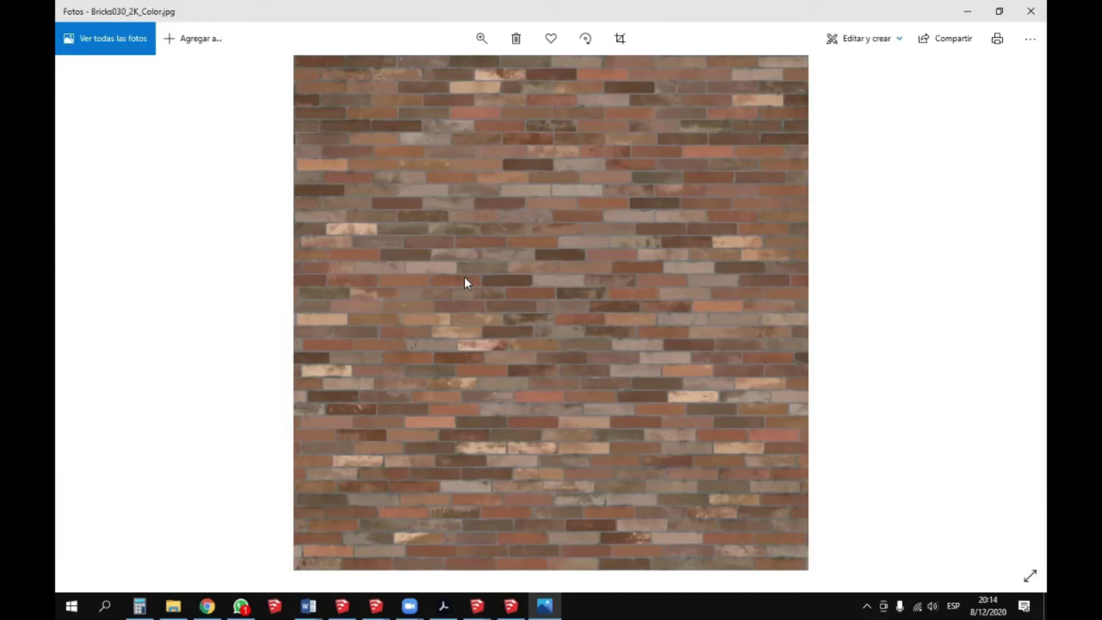
{"action": "key", "text": "Right"}
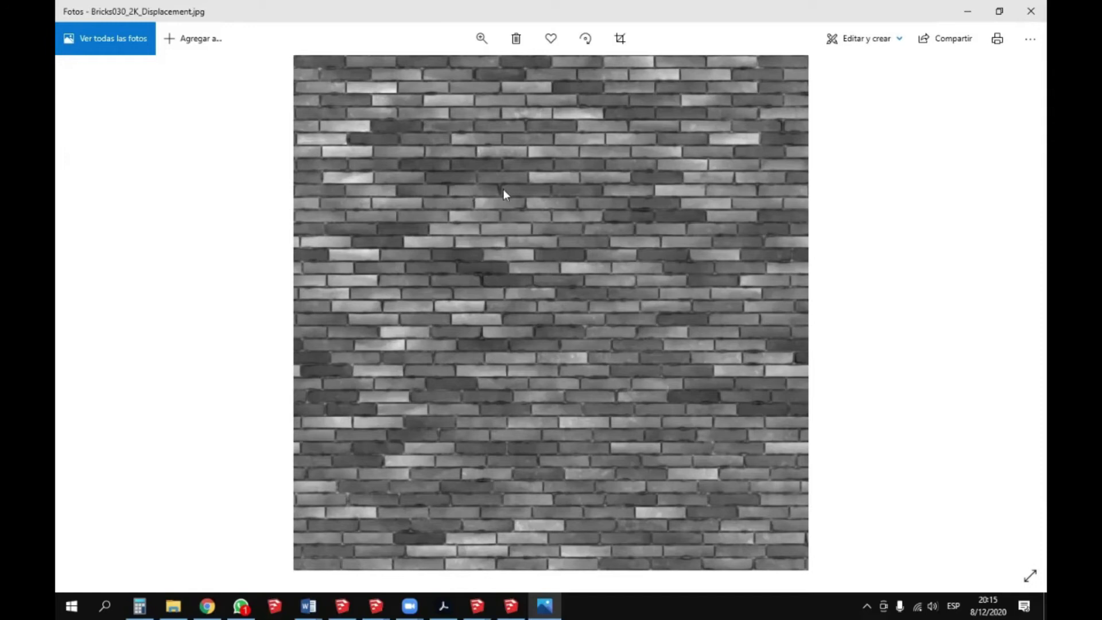
{"action": "left_click", "coordinate": [1031, 10]}
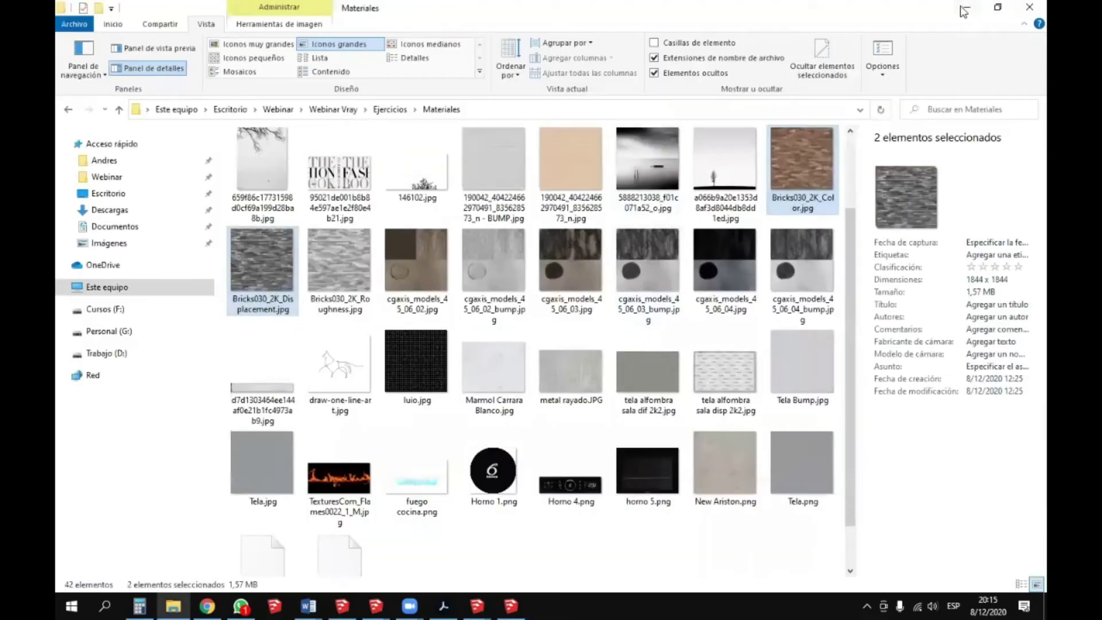
{"action": "left_click", "coordinate": [965, 10]}
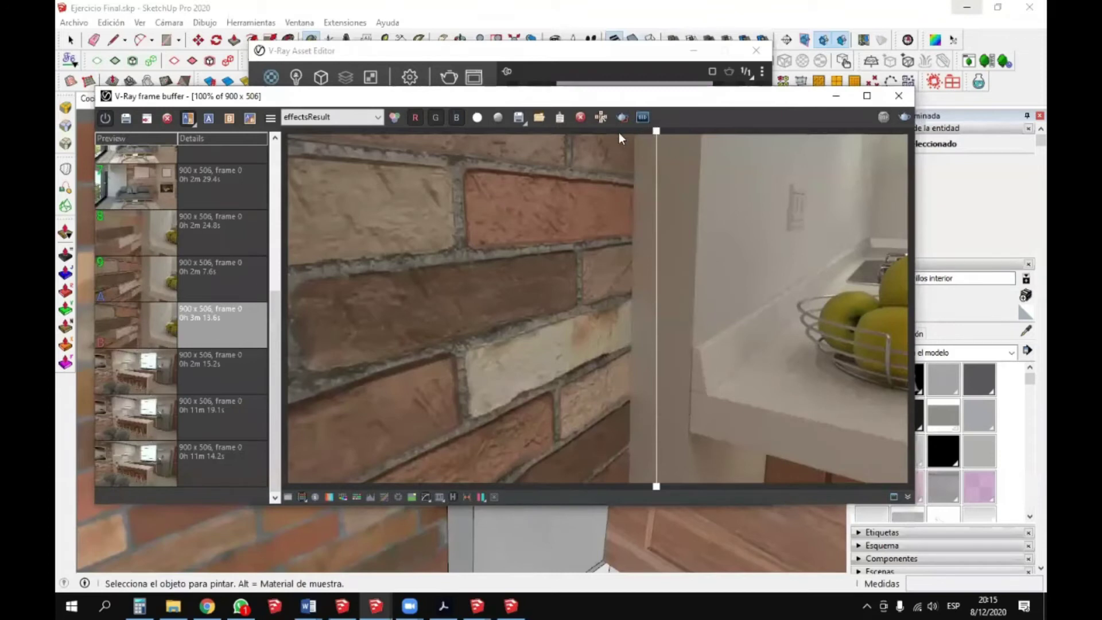
- Shift the comparison divider around the brick wall's corner and minimize the frame buffer to review the material's Displacement settings
{"action": "left_click_drag", "start_coordinate": [656, 172], "coordinate": [703, 211]}
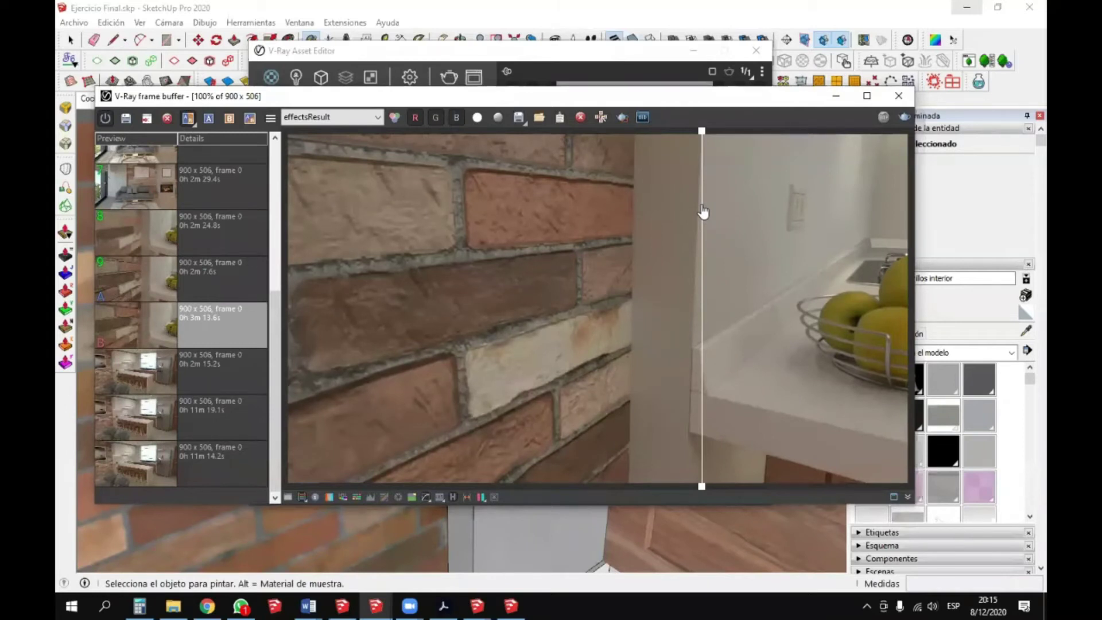
{"action": "left_click_drag", "start_coordinate": [703, 212], "coordinate": [672, 256]}
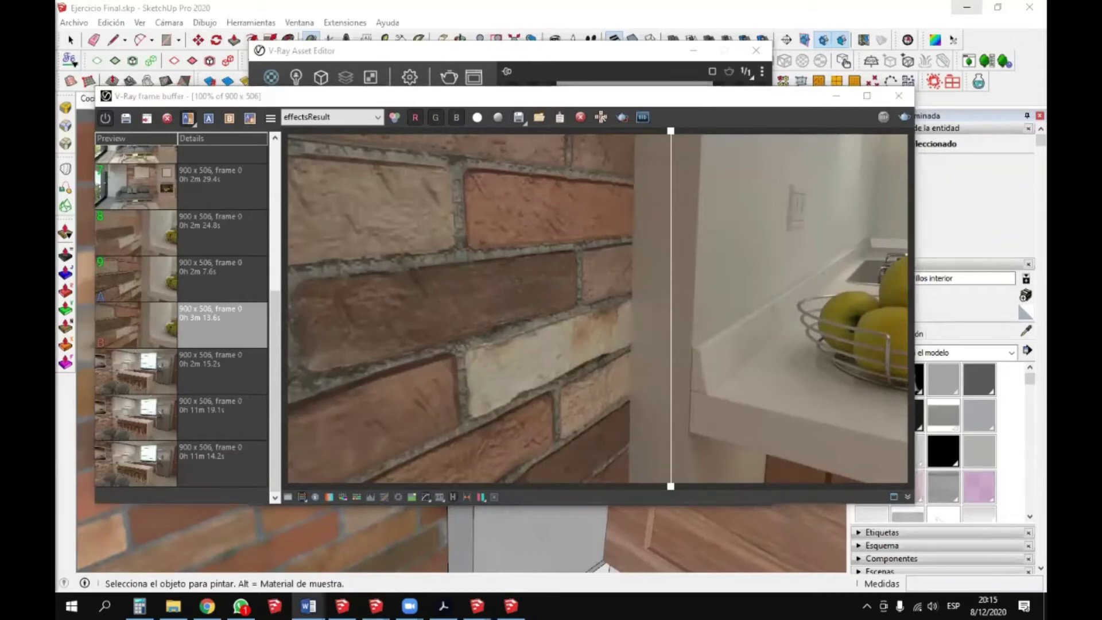
{"action": "left_click", "coordinate": [835, 96]}
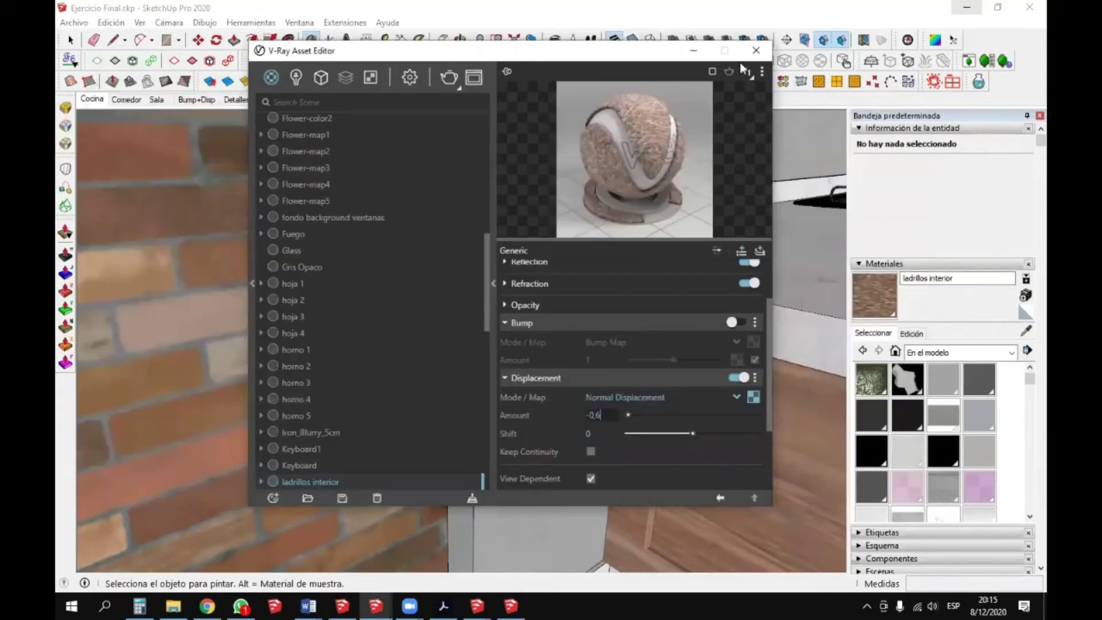
{"action": "left_click_drag", "start_coordinate": [624, 57], "coordinate": [618, 65]}
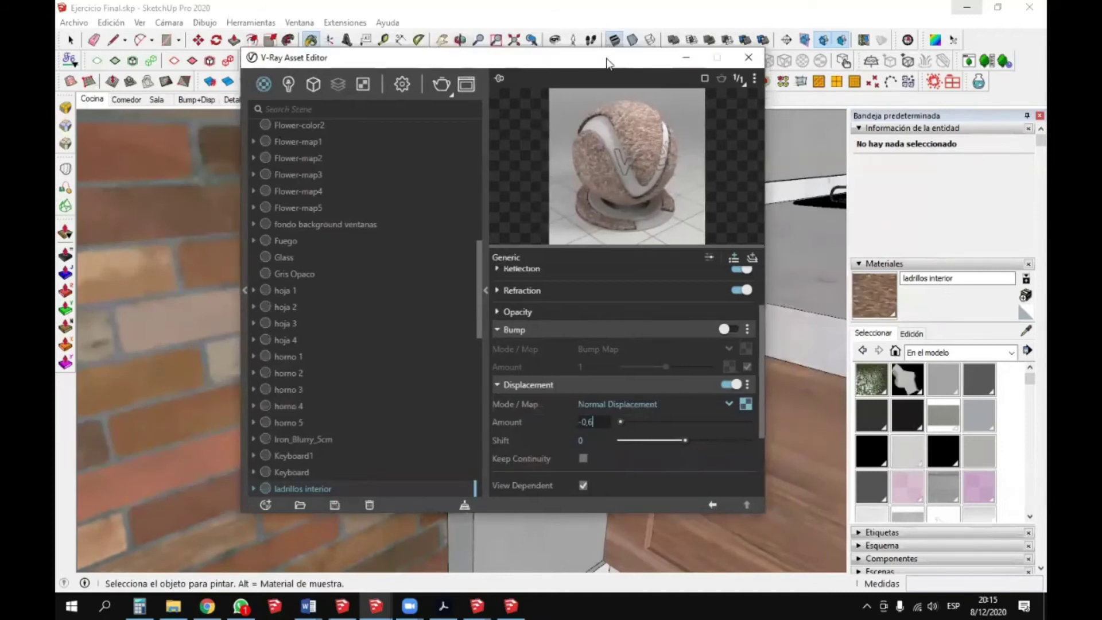
- Minimize the V-Ray Asset Editor and return to the Cocina scene
{"action": "left_click", "coordinate": [683, 59]}
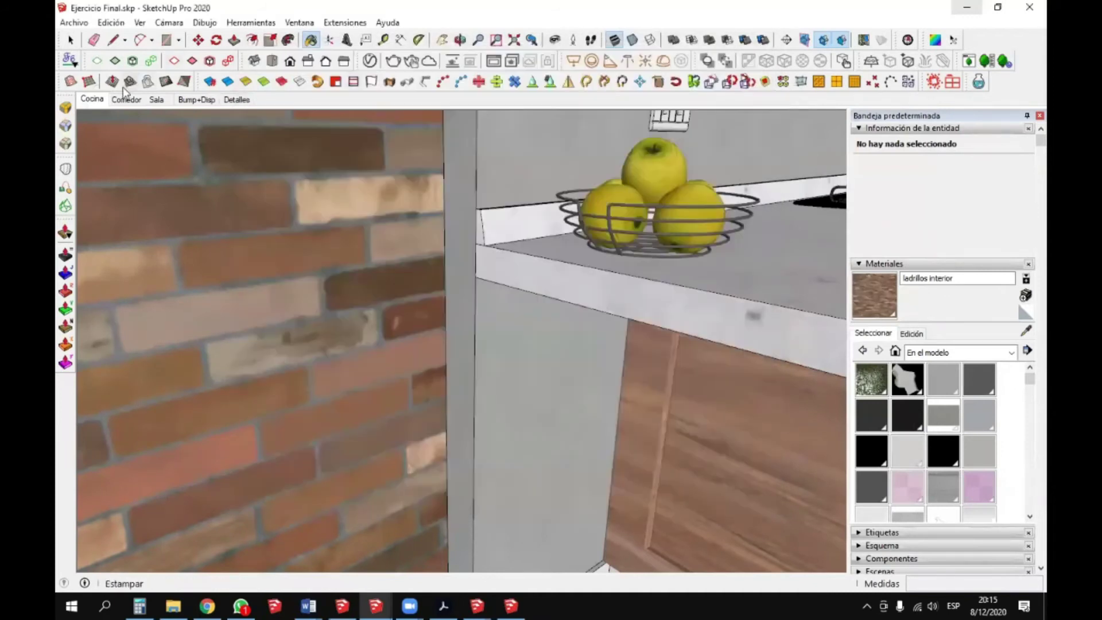
{"action": "left_click", "coordinate": [91, 98]}
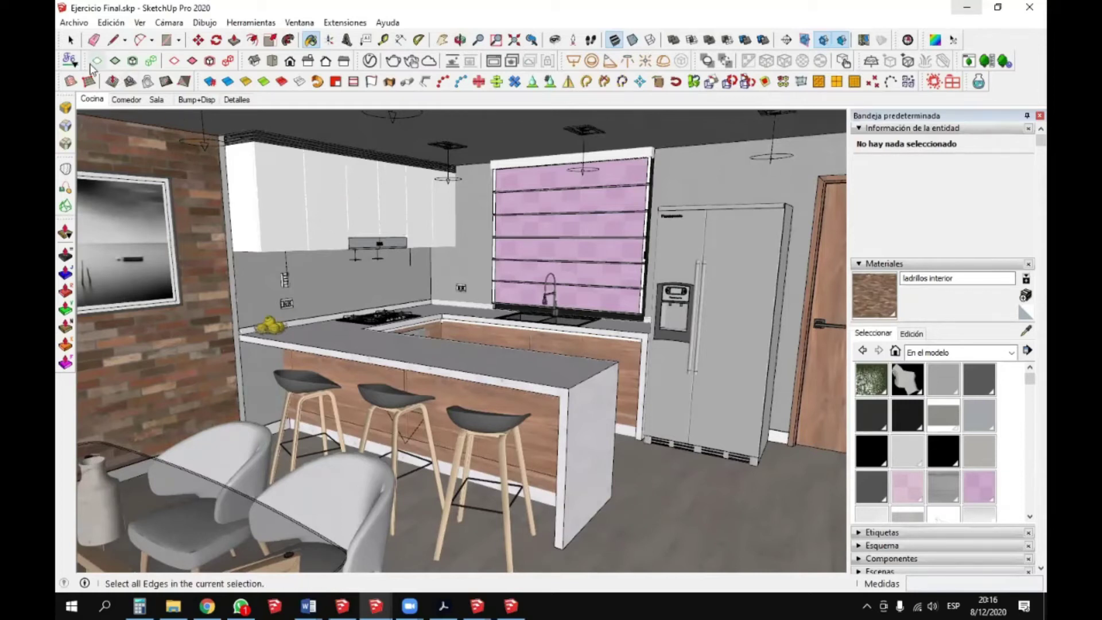
{"action": "left_click", "coordinate": [72, 39]}
- Model a box on the countertop beside the fruit basket, with a base of about 1056 cm² and a height of about 29.5 cm
{"action": "scroll", "coordinate": [229, 367], "scroll_direction": "up", "scroll_amount": 5}
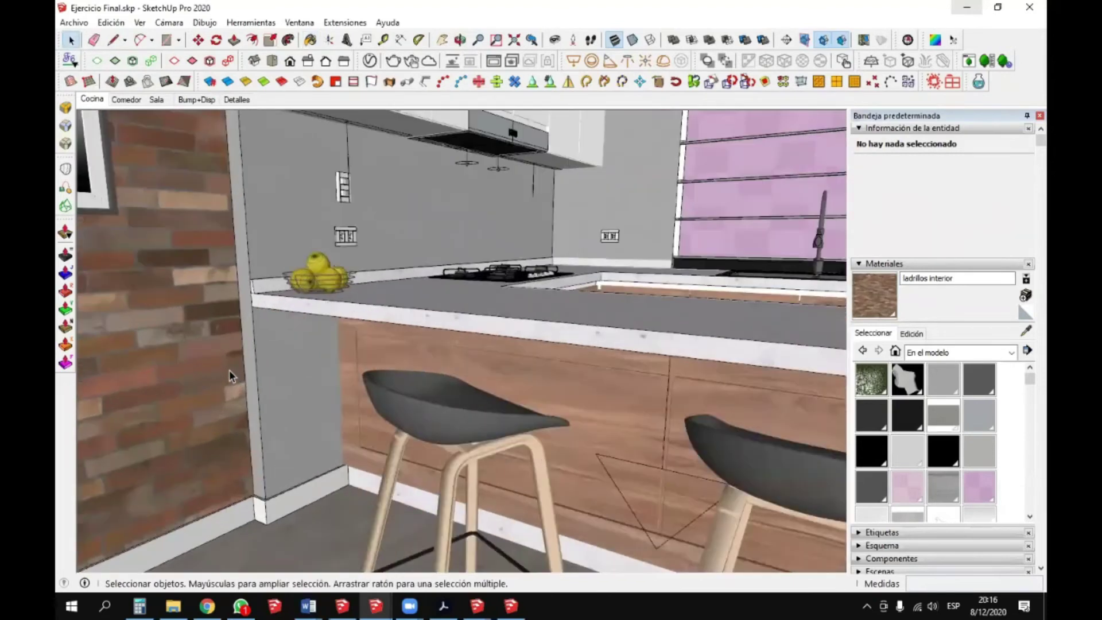
{"action": "scroll", "coordinate": [324, 370], "scroll_direction": "up", "scroll_amount": 5}
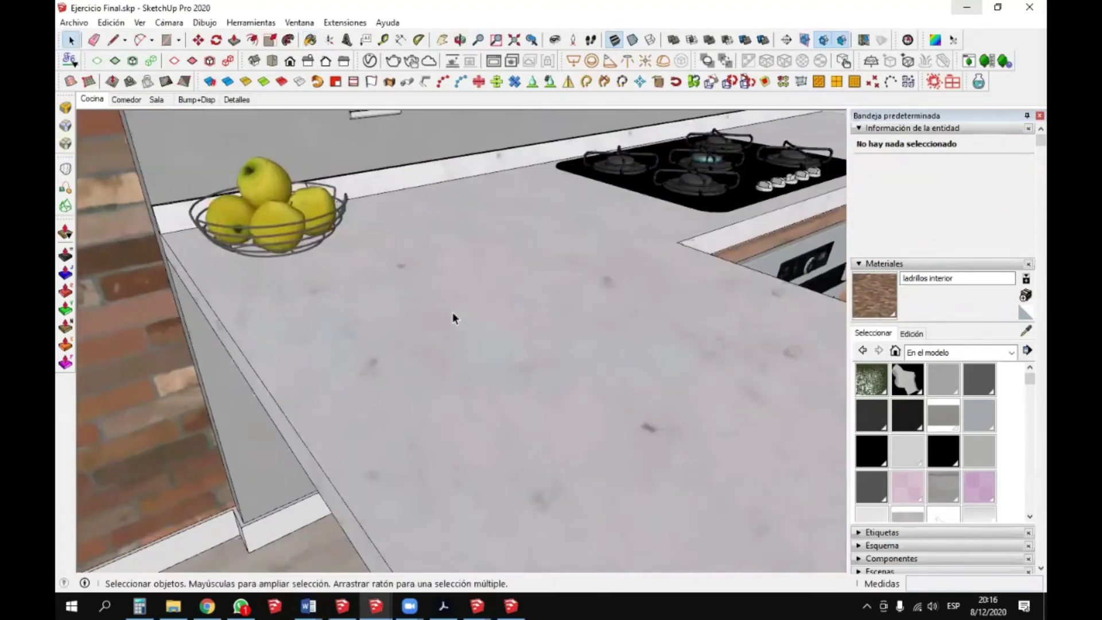
{"action": "key", "text": "r"}
{"action": "left_click", "coordinate": [323, 311]}
{"action": "left_click", "coordinate": [595, 254]}
{"action": "key", "text": "space"}
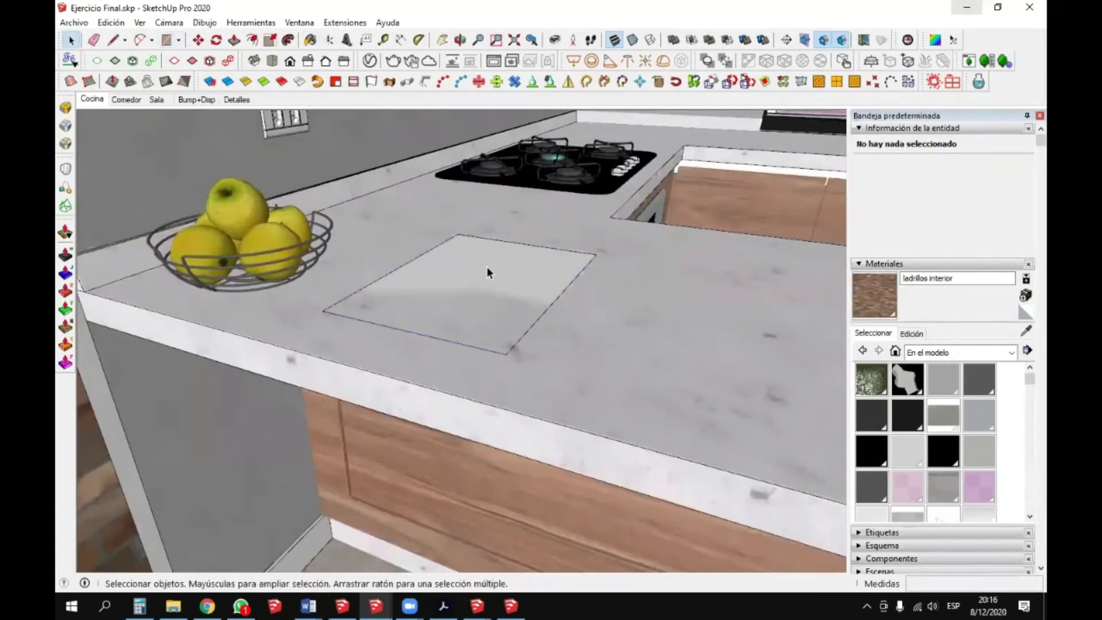
{"action": "key", "text": "p"}
{"action": "left_click", "coordinate": [445, 285]}
{"action": "middle_click_drag", "start_coordinate": [445, 286], "coordinate": [450, 261]}
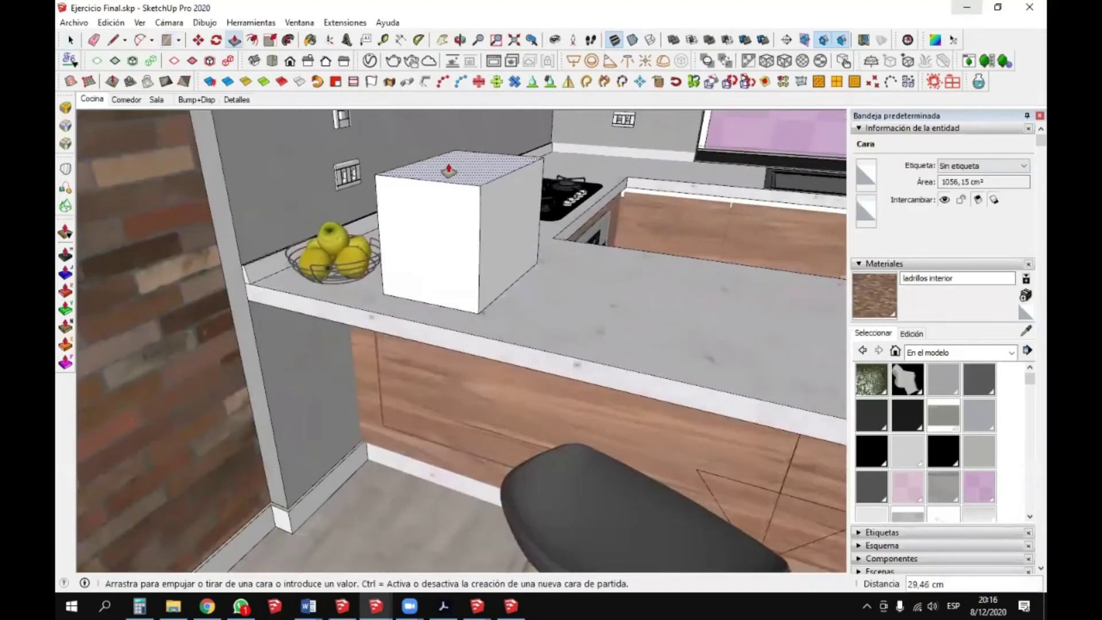
{"action": "scroll", "coordinate": [445, 217], "scroll_direction": "up", "scroll_amount": 2}
- Select all the geometry of the box beside the fruit basket and make it a group
{"action": "middle_click_drag", "start_coordinate": [445, 217], "coordinate": [352, 277]}
{"action": "key", "text": "space"}
{"action": "triple_click", "coordinate": [352, 274]}
{"action": "right_click", "coordinate": [322, 265]}
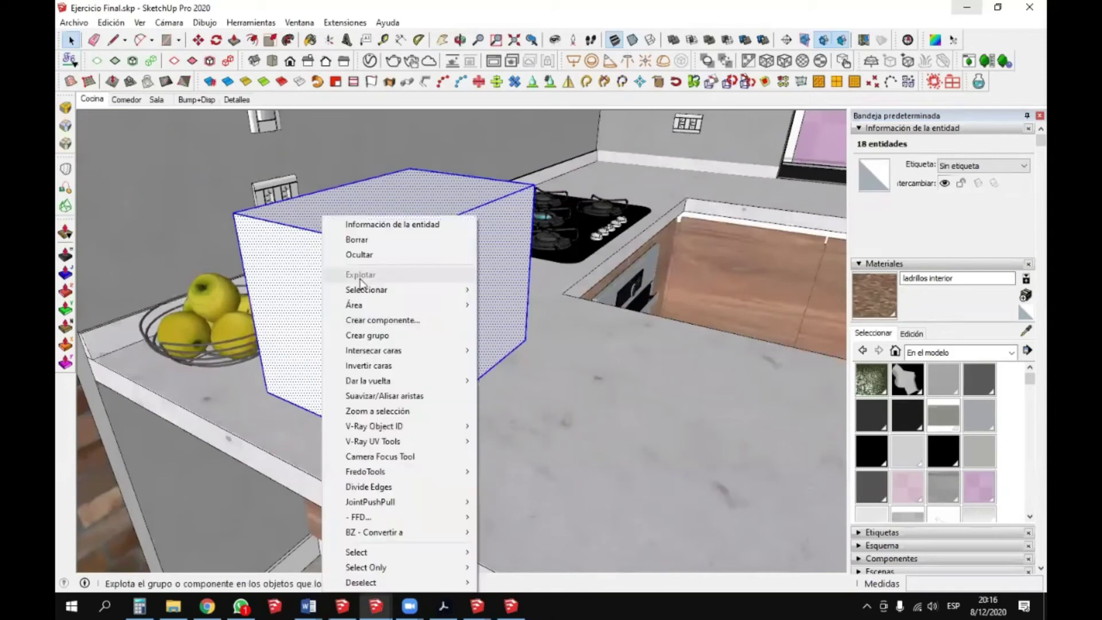
{"action": "left_click", "coordinate": [388, 336]}
{"action": "middle_click_drag", "start_coordinate": [425, 257], "coordinate": [392, 270]}
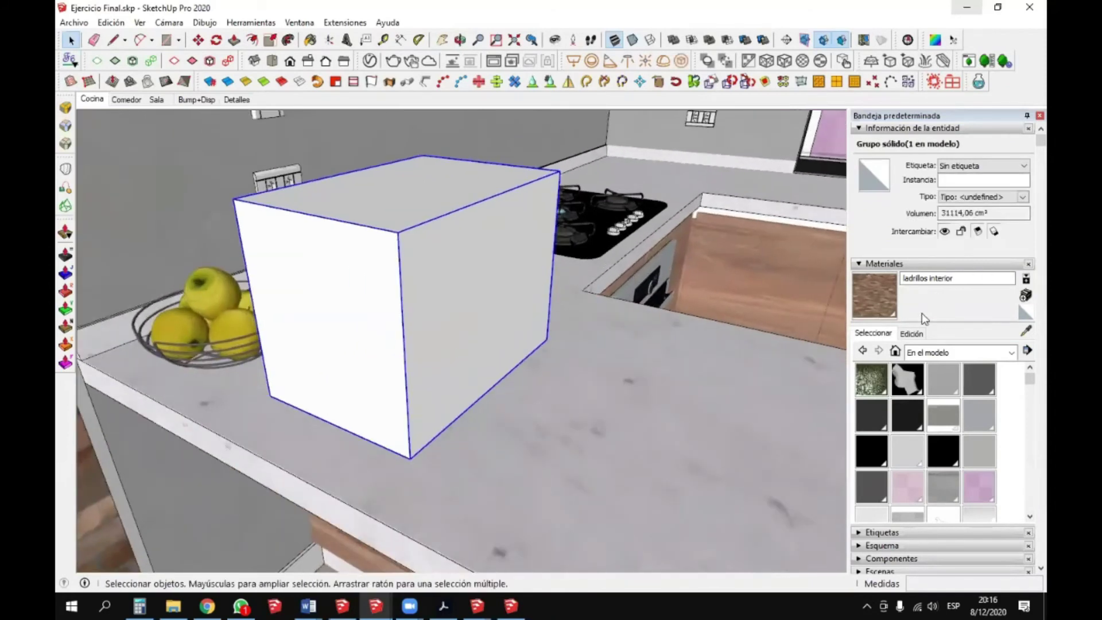
- Paint the grouped box with the black swatch Color M09 from the Colores collection, and deselect it
{"action": "left_click", "coordinate": [911, 352]}
{"action": "left_click", "coordinate": [953, 440]}
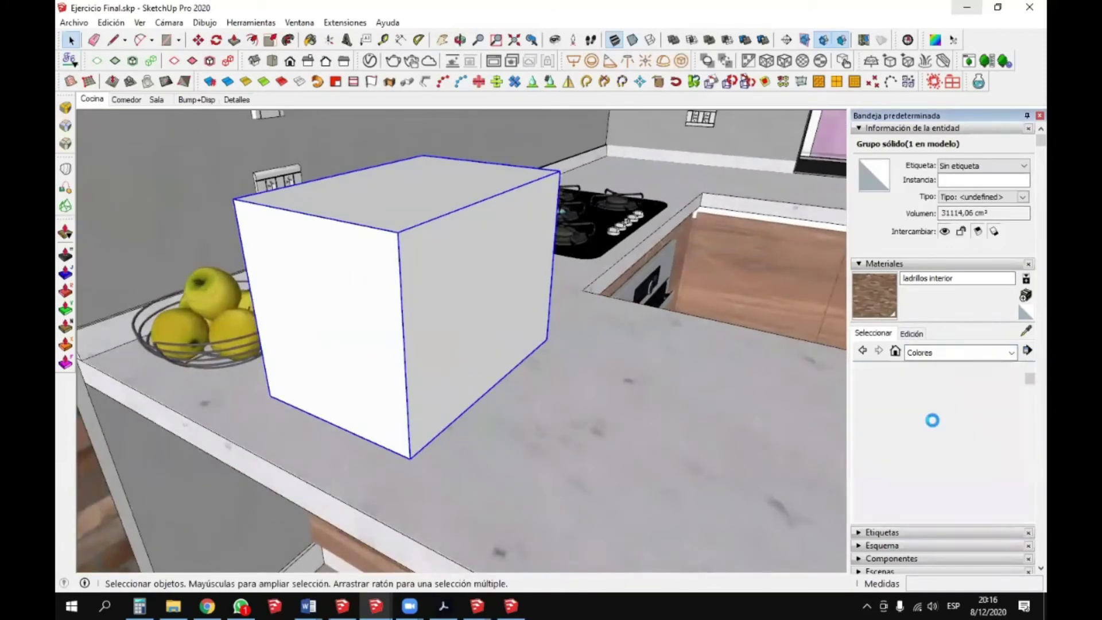
{"action": "scroll", "coordinate": [876, 418], "scroll_direction": "down", "scroll_amount": 10}
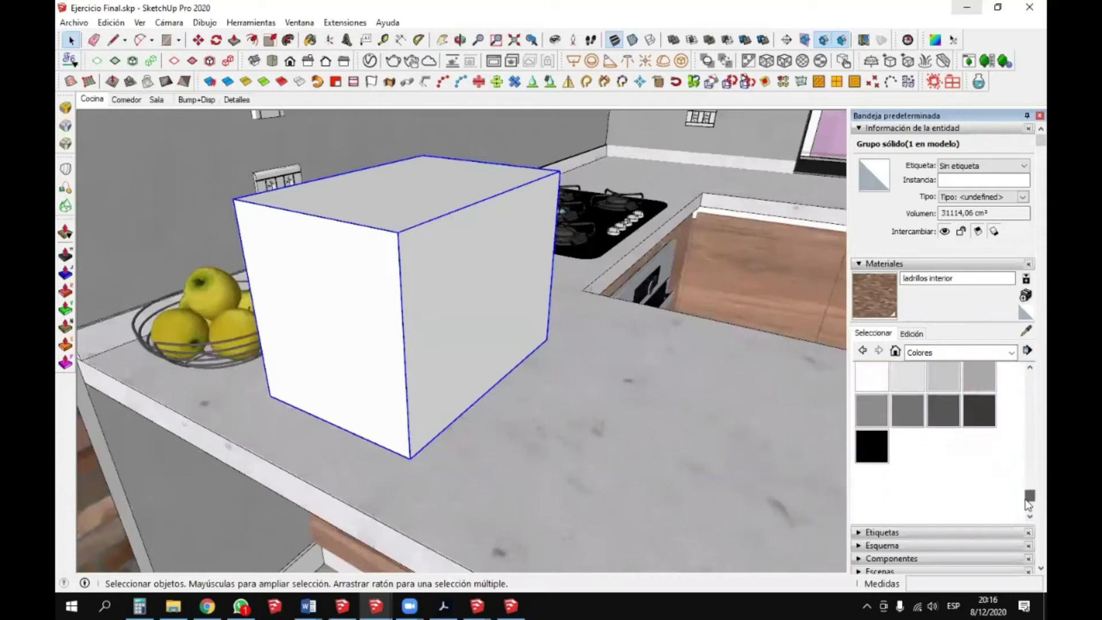
{"action": "left_click", "coordinate": [871, 380]}
{"action": "left_click", "coordinate": [491, 313]}
{"action": "key", "text": "space"}
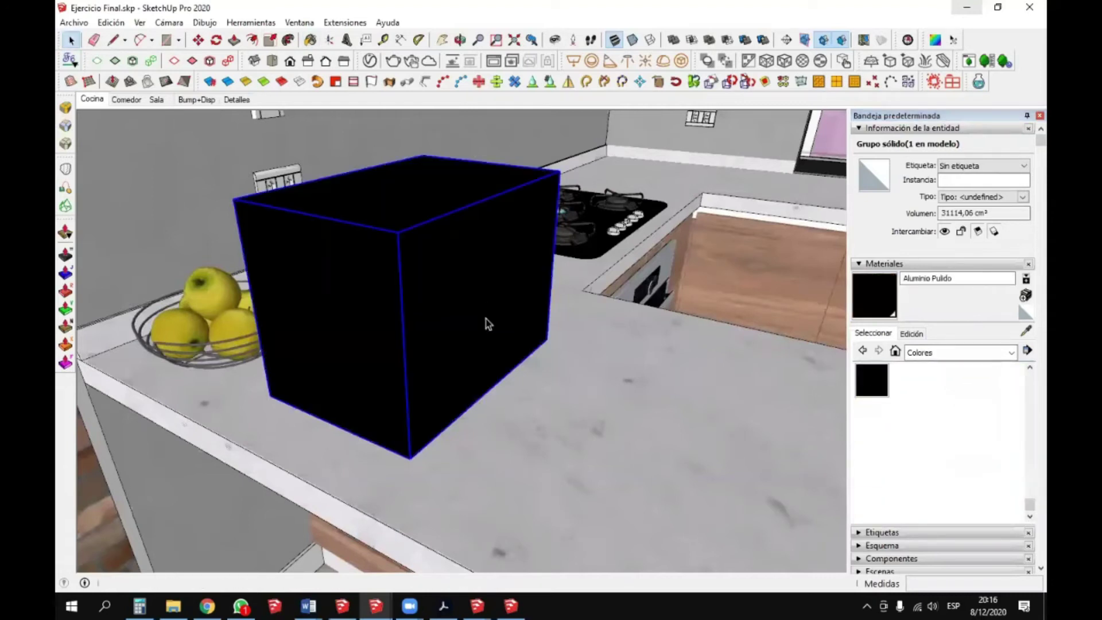
{"action": "key", "text": "p"}
{"action": "key", "text": "space"}
{"action": "middle_click_drag", "start_coordinate": [398, 291], "coordinate": [824, 215]}
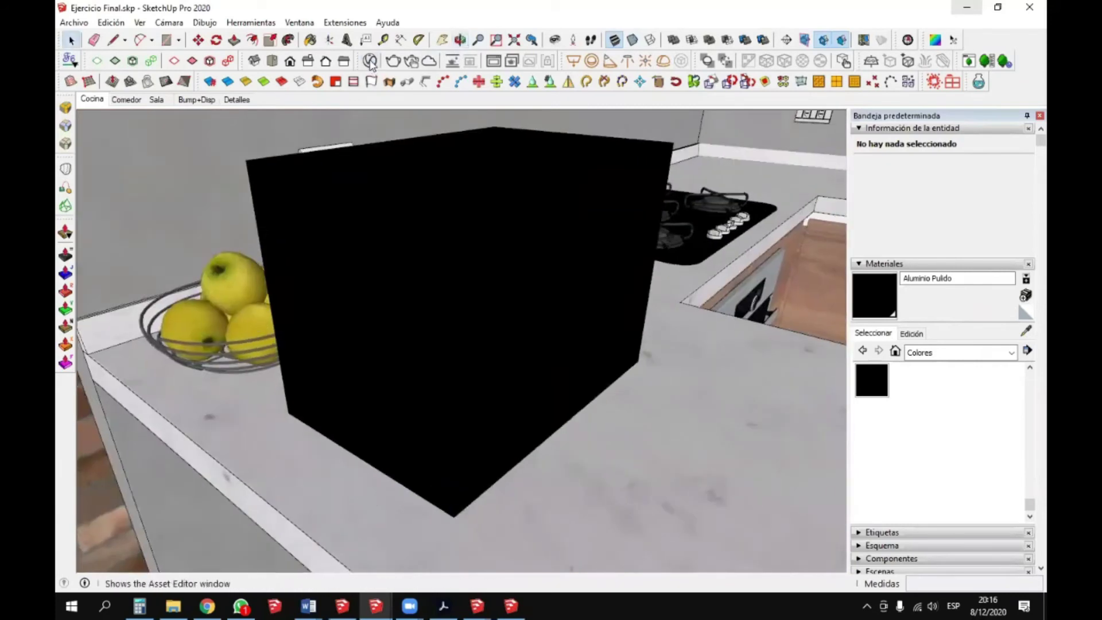
- Open the V-Ray Asset Editor and compare the Aluminio Pulido and Aluminio Brillante materials
{"action": "left_click", "coordinate": [453, 60]}
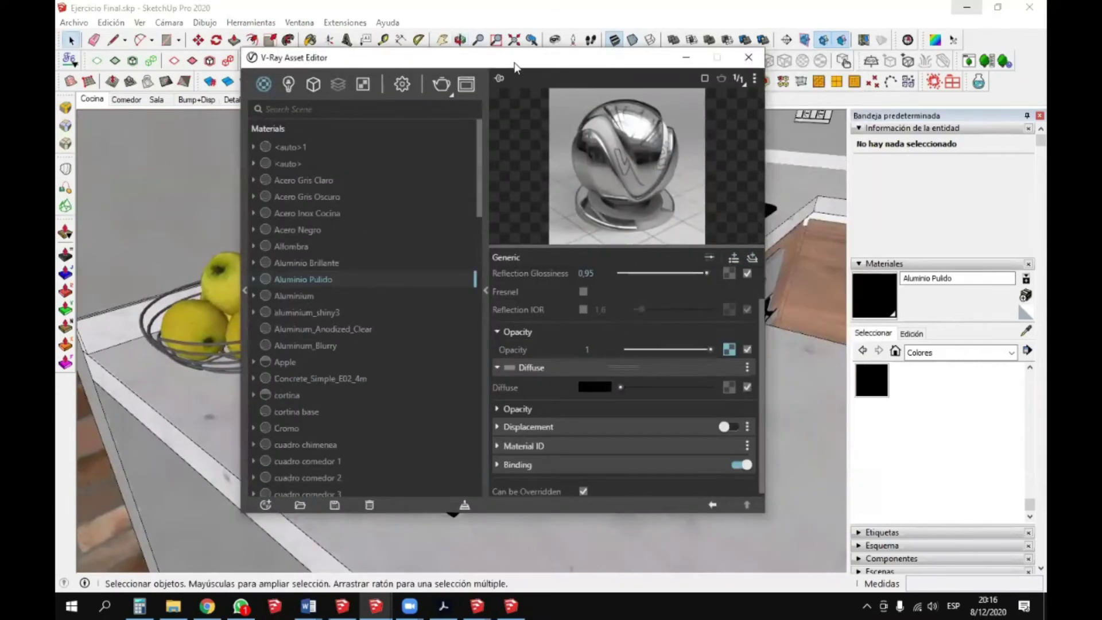
{"action": "left_click_drag", "start_coordinate": [514, 67], "coordinate": [456, 109]}
{"action": "left_click", "coordinate": [870, 368]}
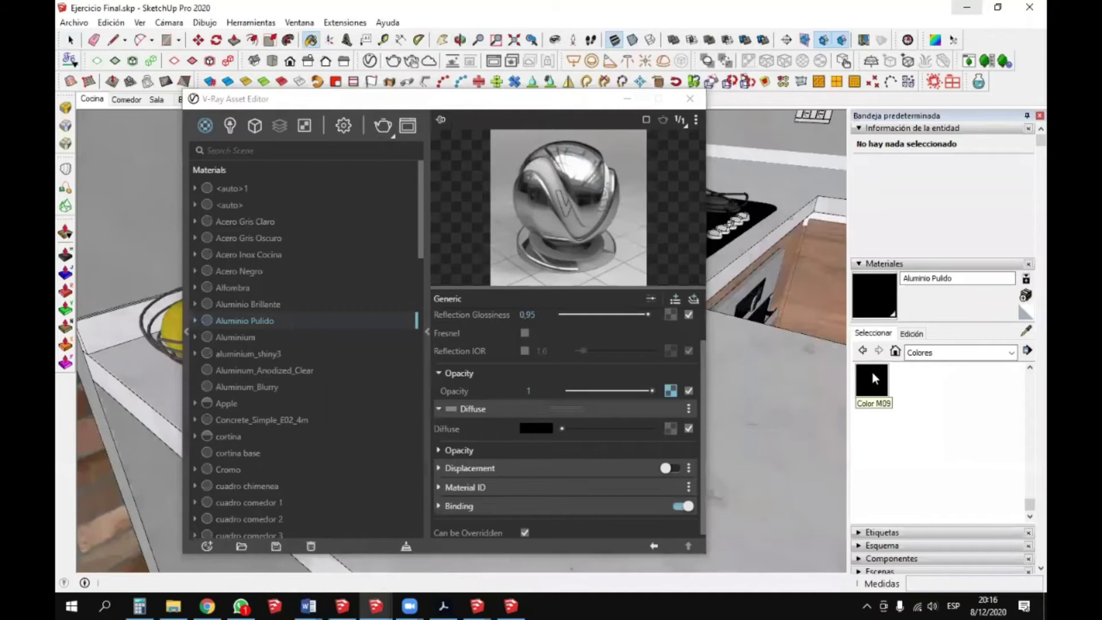
{"action": "left_click", "coordinate": [249, 304]}
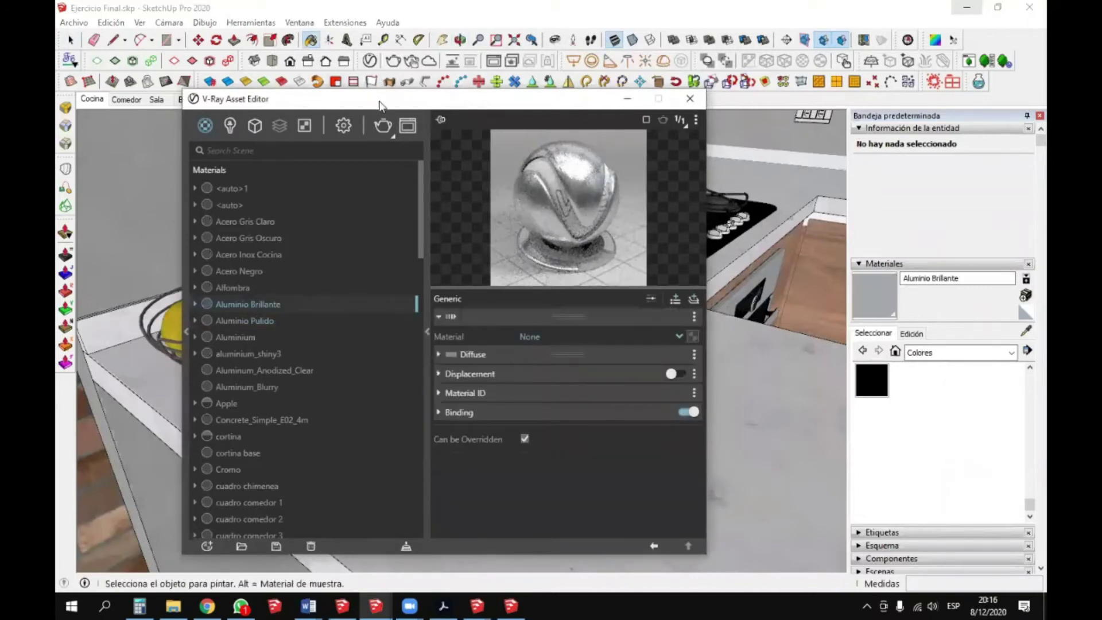
{"action": "left_click_drag", "start_coordinate": [385, 106], "coordinate": [417, 119]}
{"action": "left_click", "coordinate": [70, 42]}
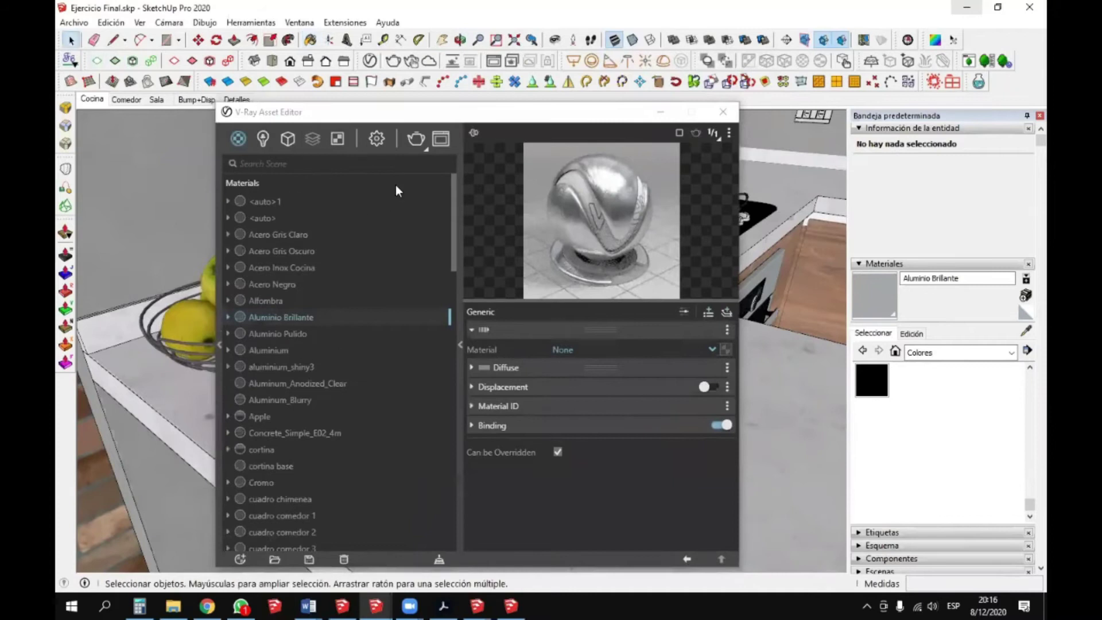
- List the materials in the model, sample the black box to identify its material, and minimize the Asset Editor
{"action": "left_click", "coordinate": [922, 389]}
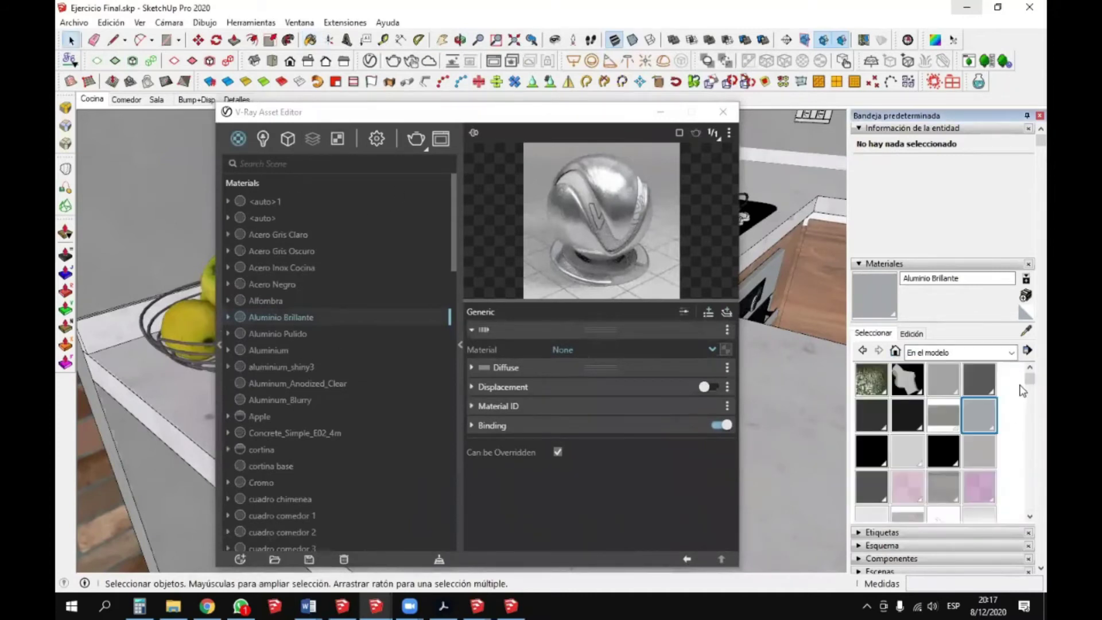
{"action": "left_click", "coordinate": [1026, 330]}
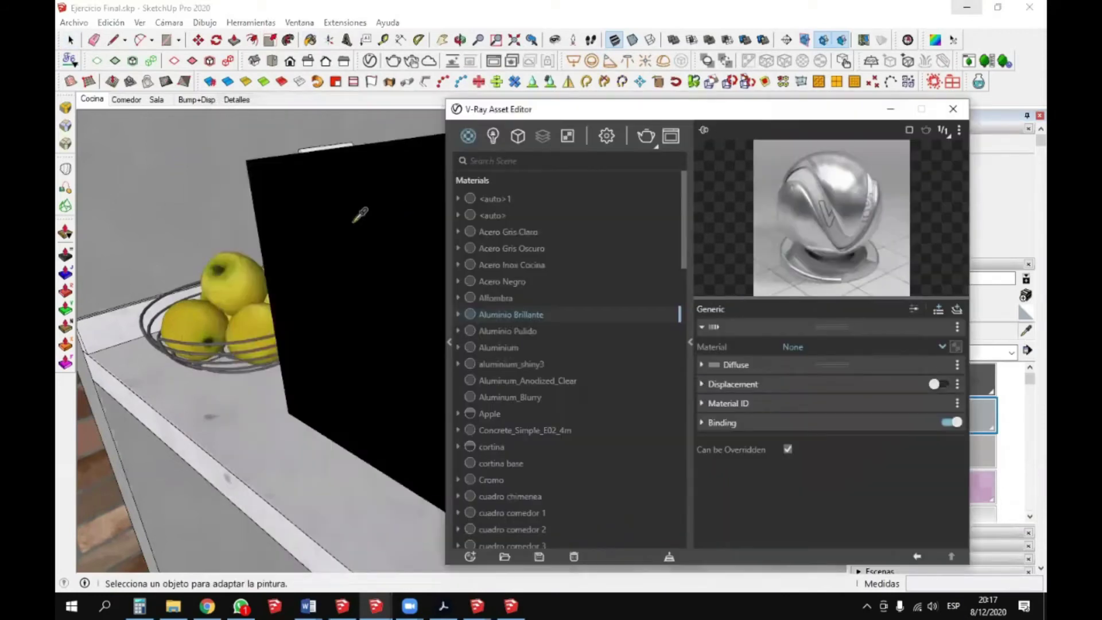
{"action": "left_click", "coordinate": [359, 214]}
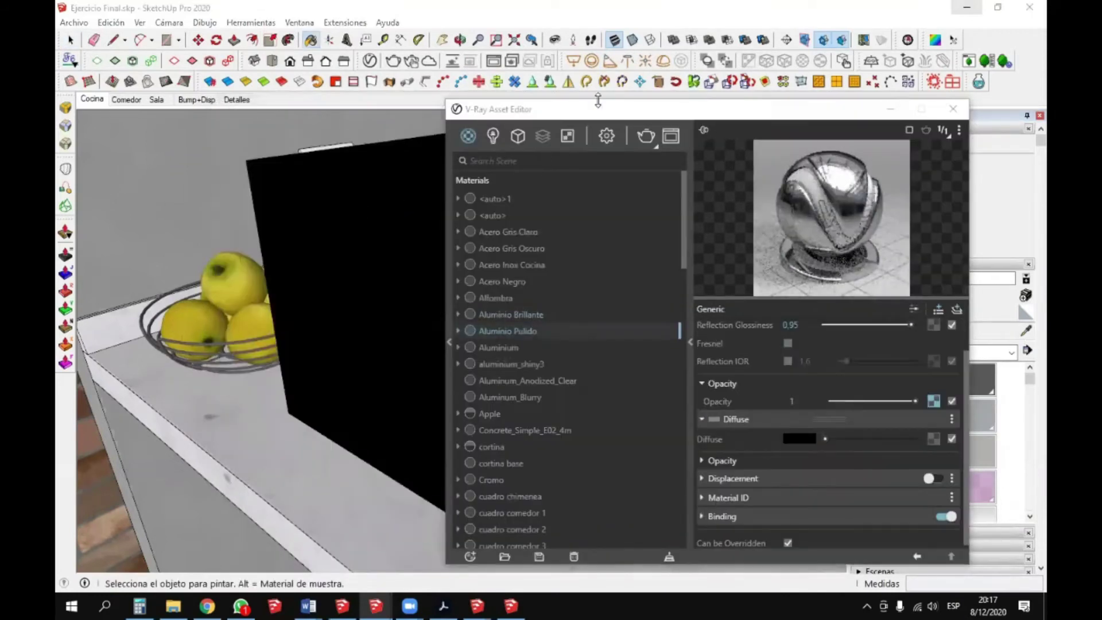
{"action": "left_click_drag", "start_coordinate": [597, 103], "coordinate": [394, 95]}
{"action": "left_click", "coordinate": [687, 101]}
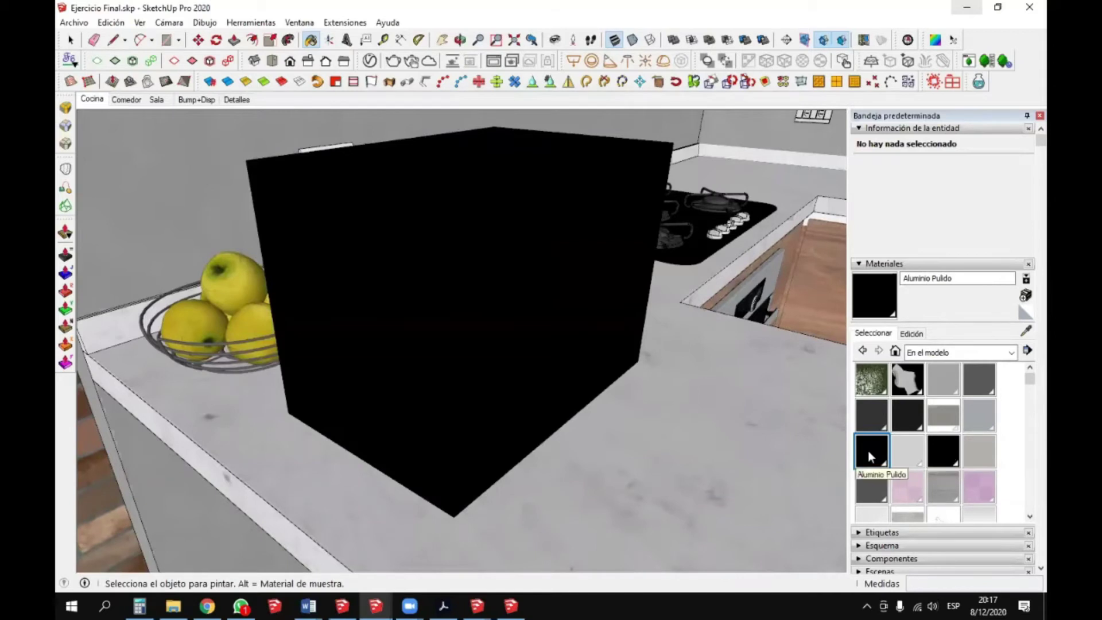
- Model a second box of about 20447 cm³ on the countertop, in front of the black box
{"action": "scroll", "coordinate": [519, 273], "scroll_direction": "down", "scroll_amount": 3}
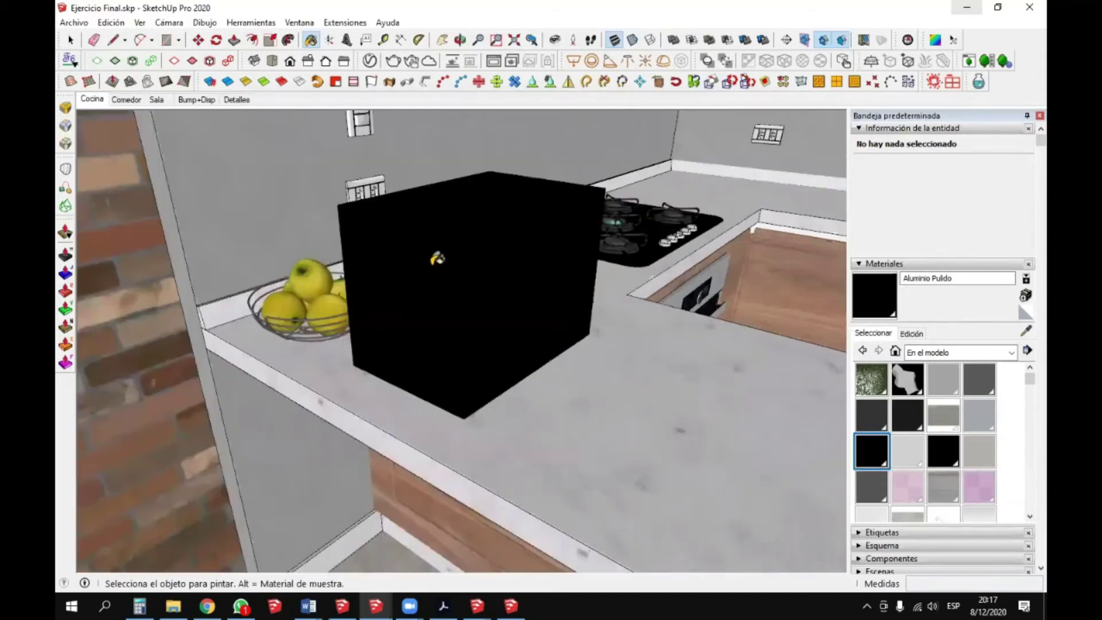
{"action": "key", "text": "r"}
{"action": "left_click", "coordinate": [551, 399]}
{"action": "left_click", "coordinate": [804, 416]}
{"action": "key", "text": "space"}
{"action": "key", "text": "p"}
{"action": "middle_click_drag", "start_coordinate": [652, 363], "coordinate": [648, 402]}
{"action": "left_click_drag", "start_coordinate": [648, 401], "coordinate": [643, 286]}
- Select all the geometry of the second box and make it a group
{"action": "key", "text": "space"}
{"action": "left_click", "coordinate": [643, 286]}
{"action": "triple_click", "coordinate": [642, 286]}
{"action": "right_click", "coordinate": [642, 287]}
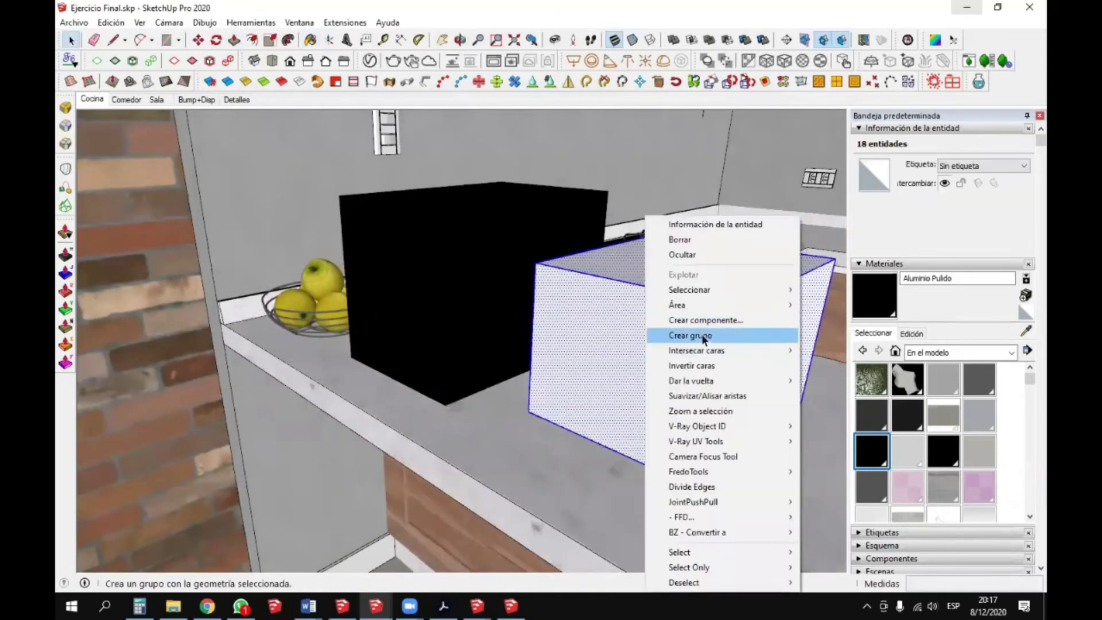
{"action": "left_click", "coordinate": [703, 334]}
- Paint the second box with the black swatch at the end of the Colores collection
{"action": "left_click", "coordinate": [945, 352]}
{"action": "left_click", "coordinate": [929, 433]}
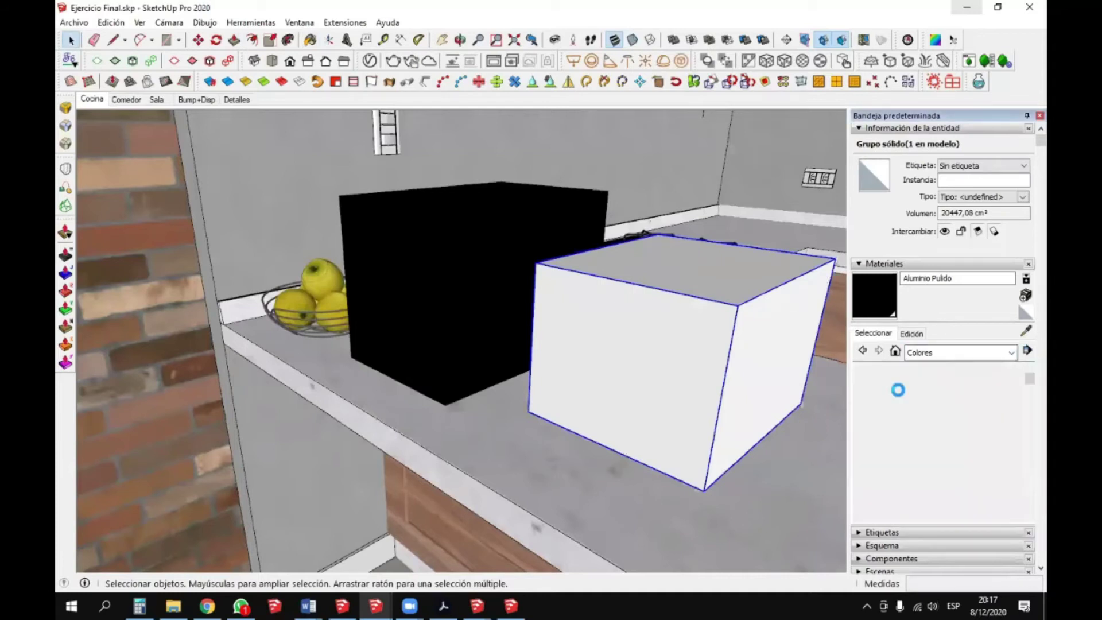
{"action": "left_click_drag", "start_coordinate": [1027, 379], "coordinate": [1029, 503]}
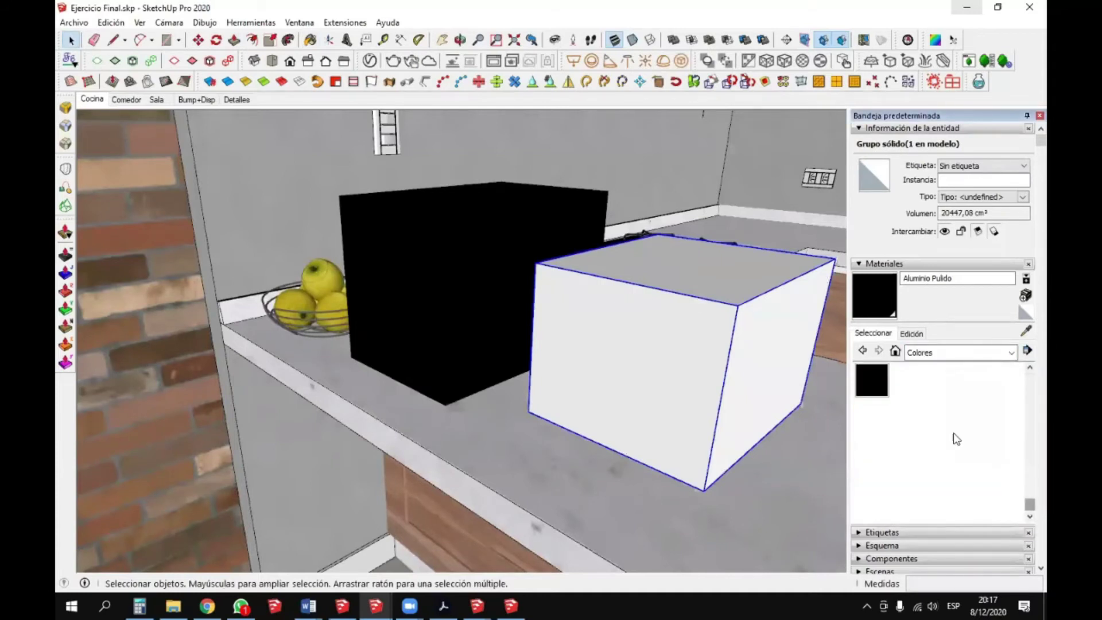
{"action": "left_click", "coordinate": [870, 379]}
{"action": "left_click", "coordinate": [659, 340]}
{"action": "left_click", "coordinate": [71, 39]}
- In the V-Ray Asset Editor, set the Aluminio Pulido material's reflection glossiness to 0 and its reflection color to black
{"action": "left_click", "coordinate": [369, 61]}
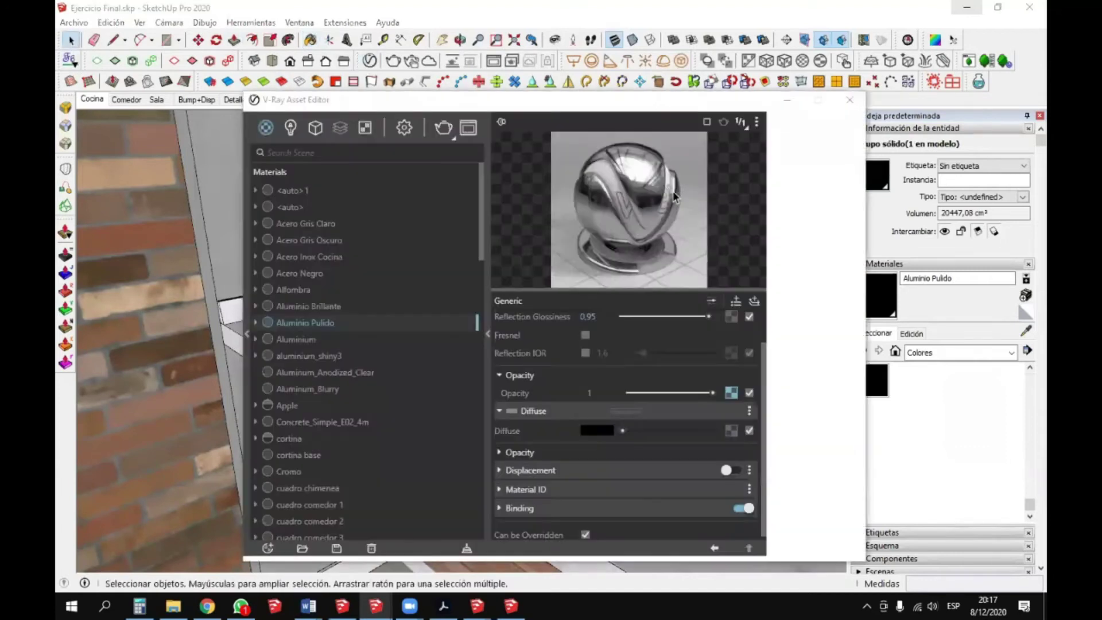
{"action": "left_click", "coordinate": [296, 237]}
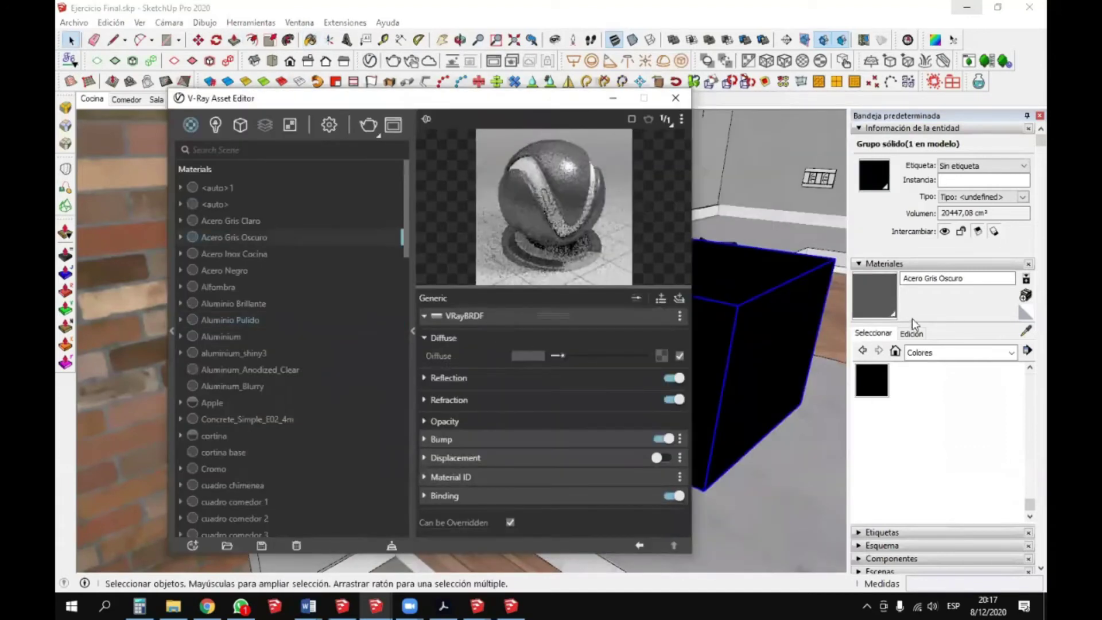
{"action": "left_click", "coordinate": [894, 350]}
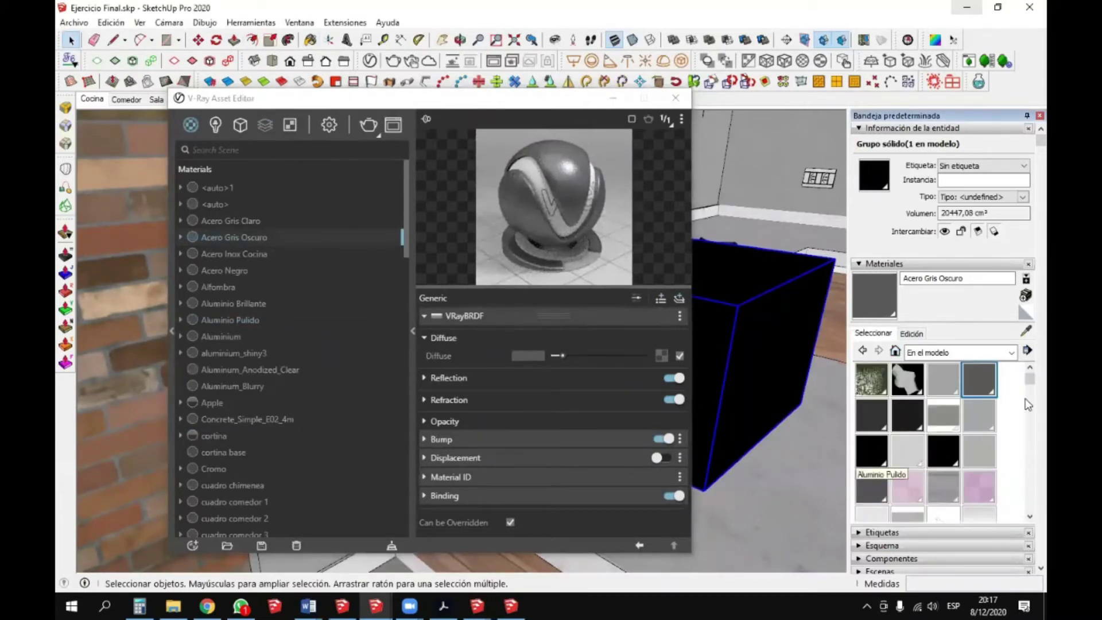
{"action": "left_click", "coordinate": [870, 450]}
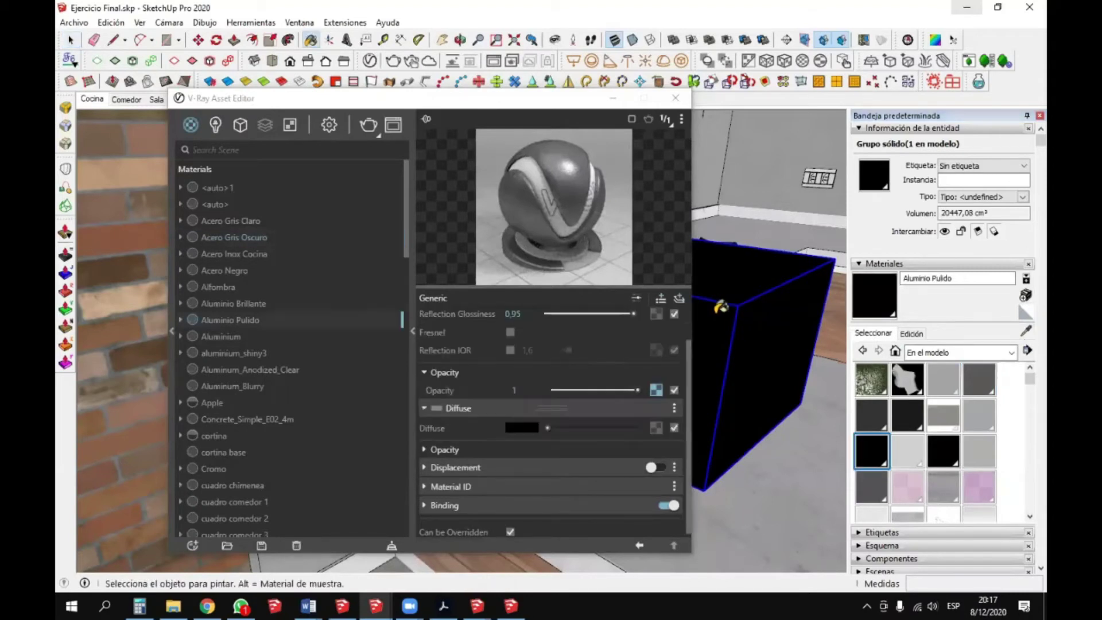
{"action": "left_click", "coordinate": [543, 313]}
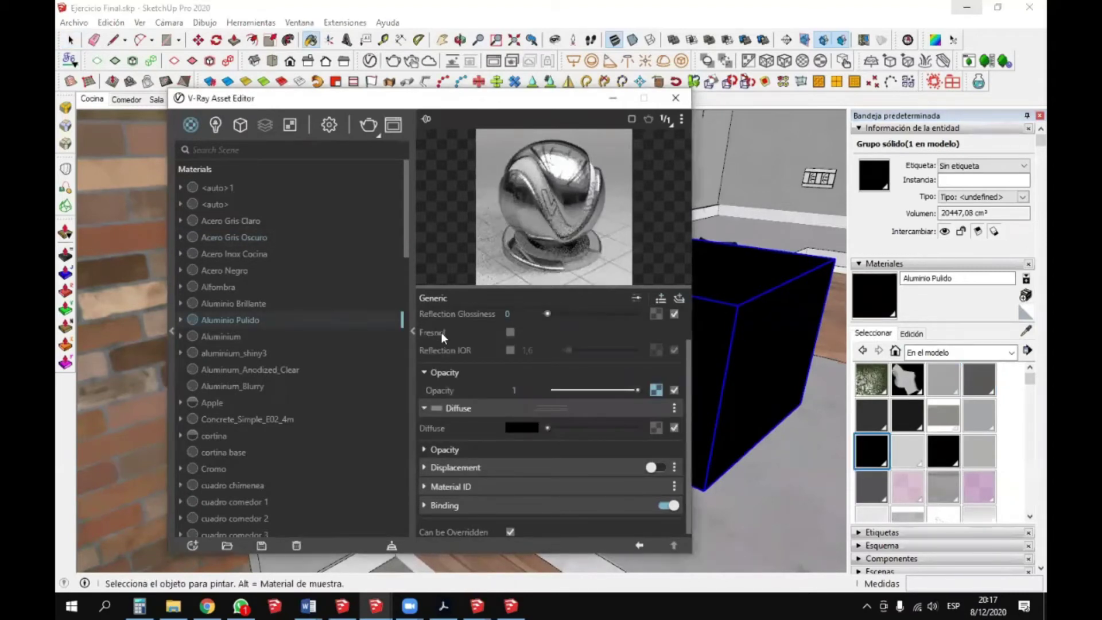
{"action": "scroll", "coordinate": [497, 339], "scroll_direction": "up", "scroll_amount": 1}
{"action": "left_click_drag", "start_coordinate": [611, 339], "coordinate": [522, 339]}
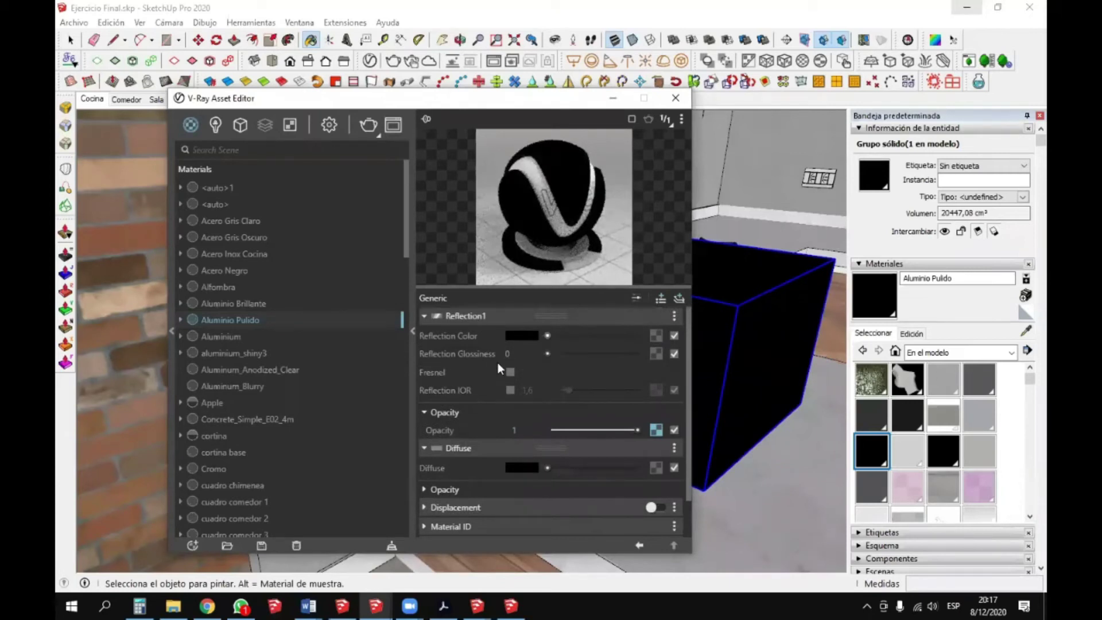
{"action": "left_click", "coordinate": [613, 97]}
{"action": "scroll", "coordinate": [591, 252], "scroll_direction": "down", "scroll_amount": 3}
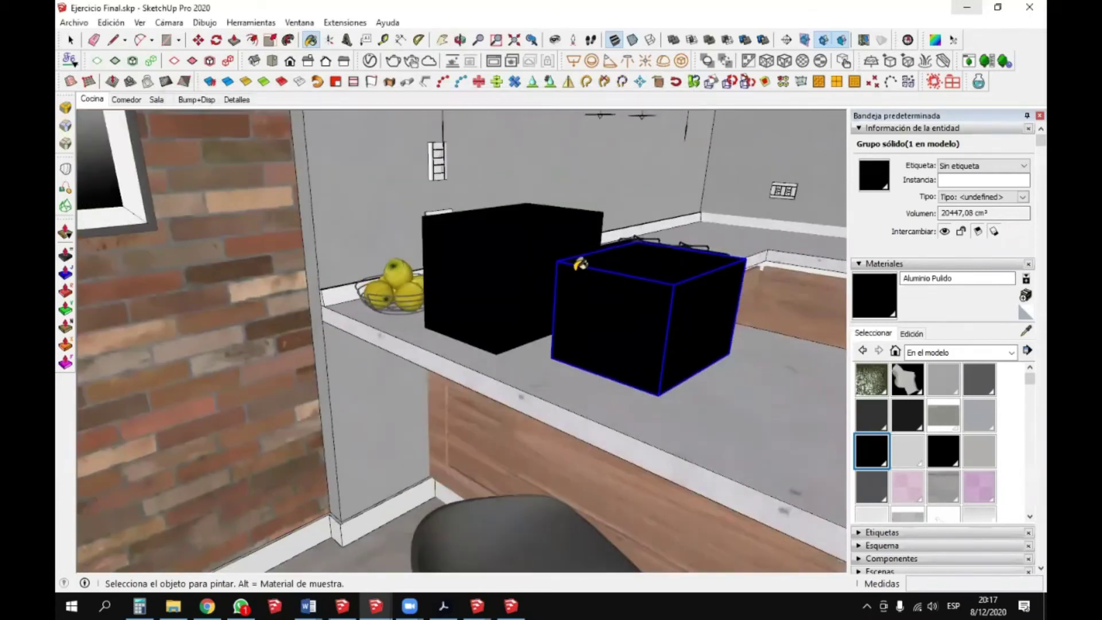
{"action": "key", "text": "space"}
{"action": "key", "text": "p"}
{"action": "key", "text": "space"}
{"action": "scroll", "coordinate": [534, 243], "scroll_direction": "up", "scroll_amount": 3}
{"action": "middle_click_drag", "start_coordinate": [568, 272], "coordinate": [610, 305]}
{"action": "key", "text": "space"}
- Set the Aluminio Pulido material's reflection color to a dark gray with a V value of 0,2
{"action": "left_click", "coordinate": [370, 61]}
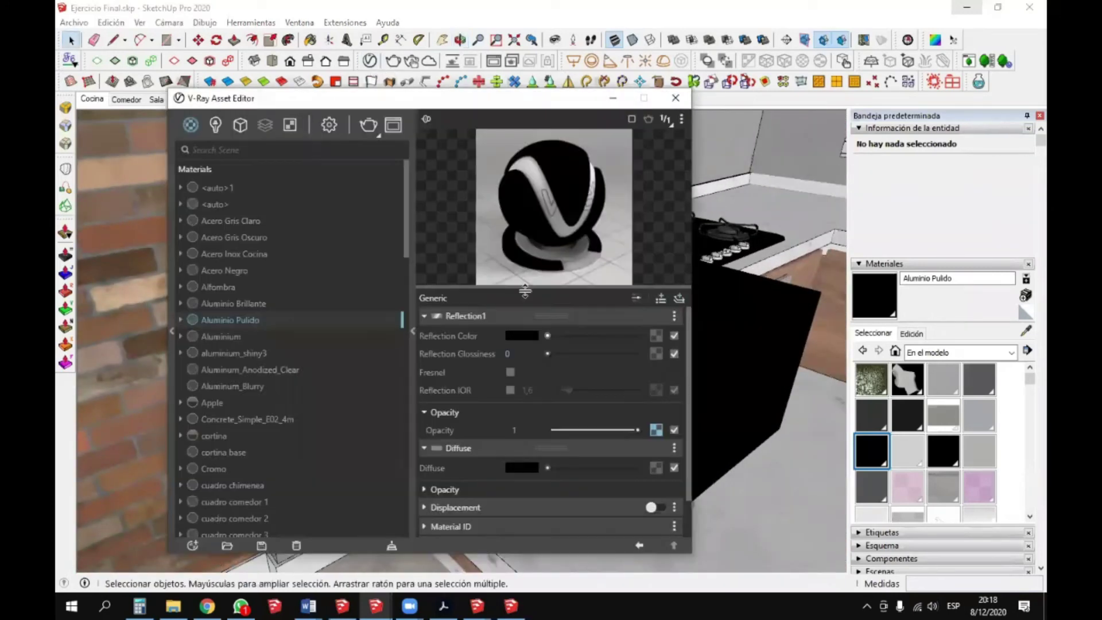
{"action": "left_click", "coordinate": [521, 337]}
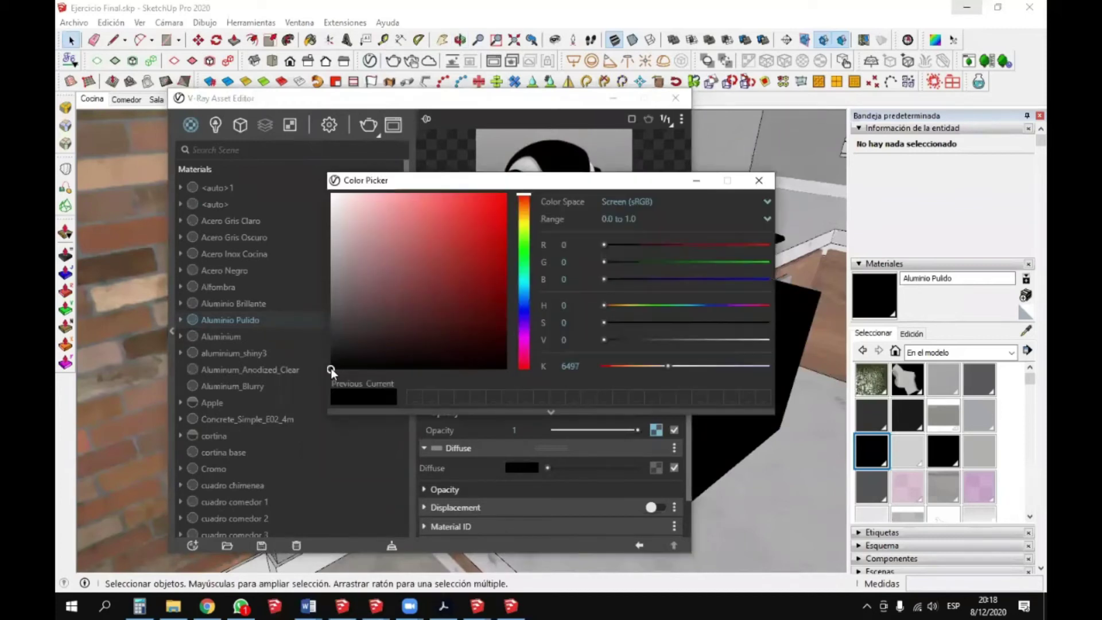
{"action": "left_click_drag", "start_coordinate": [331, 368], "coordinate": [330, 363]}
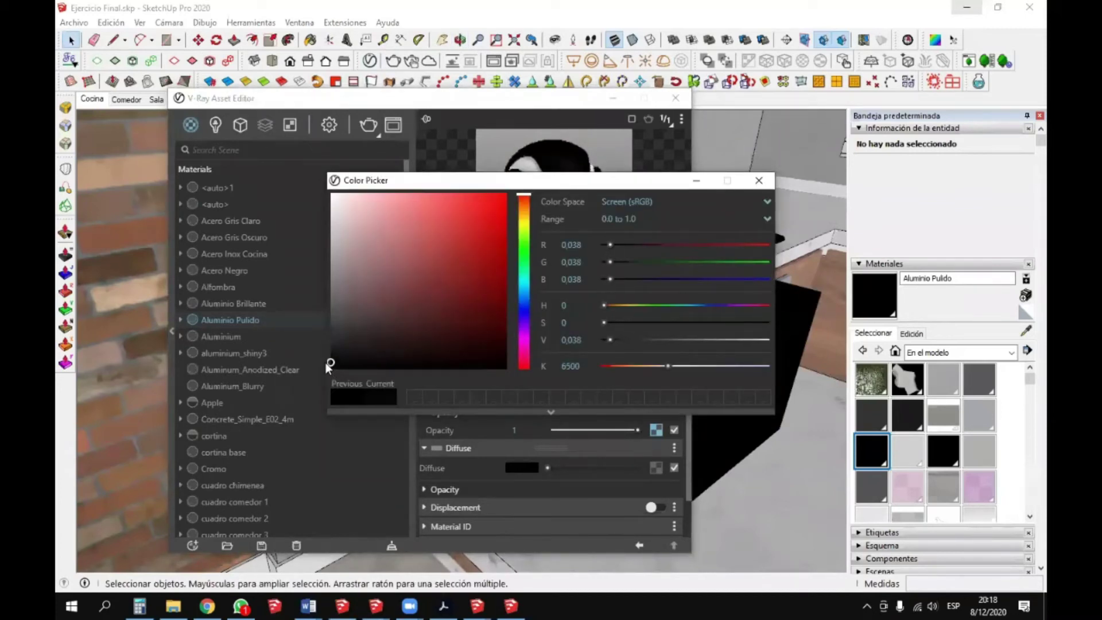
{"action": "left_click", "coordinate": [581, 340]}
{"action": "key", "text": "BackSpace"}
{"action": "key", "text": "BackSpace"}
{"action": "type", "text": "2"}
{"action": "key", "text": "Return"}
{"action": "left_click", "coordinate": [581, 347]}
{"action": "key", "text": "BackSpace"}
{"action": "key", "text": "BackSpace"}
{"action": "type", "text": ",2"}
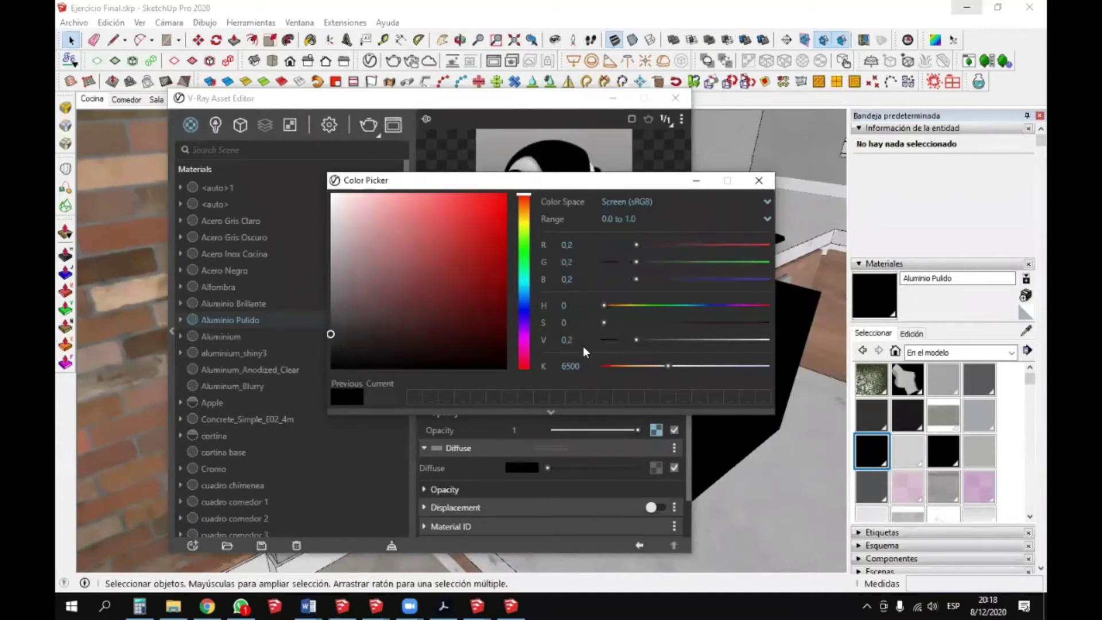
- Try reflection color V values of 0,25 and 0,025, and switch the color to pure white
{"action": "type", "text": "25"}
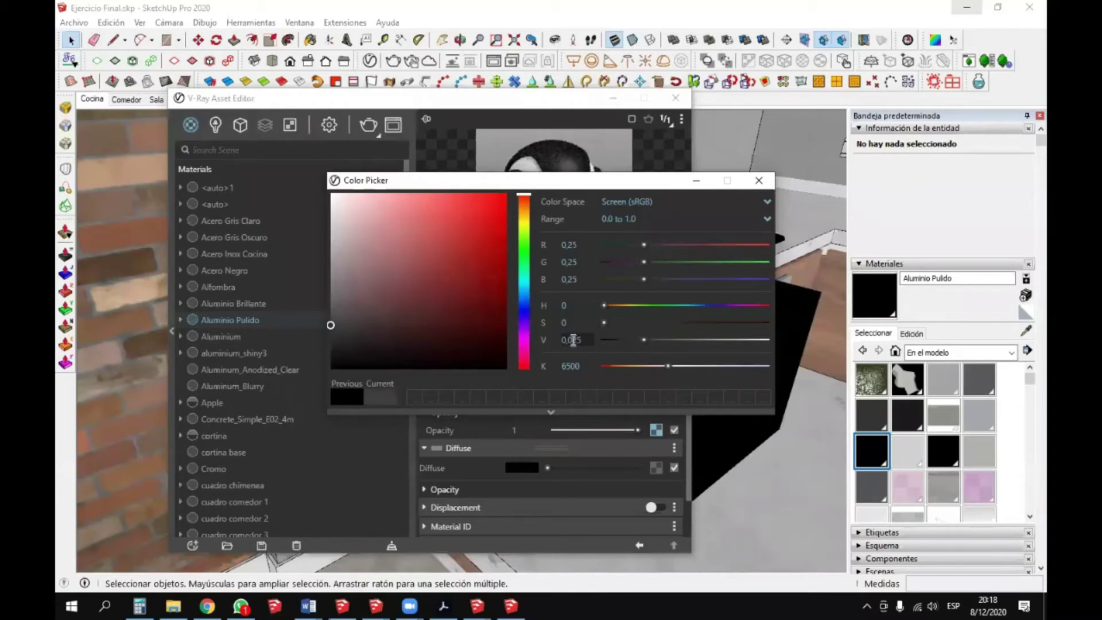
{"action": "key", "text": "Return"}
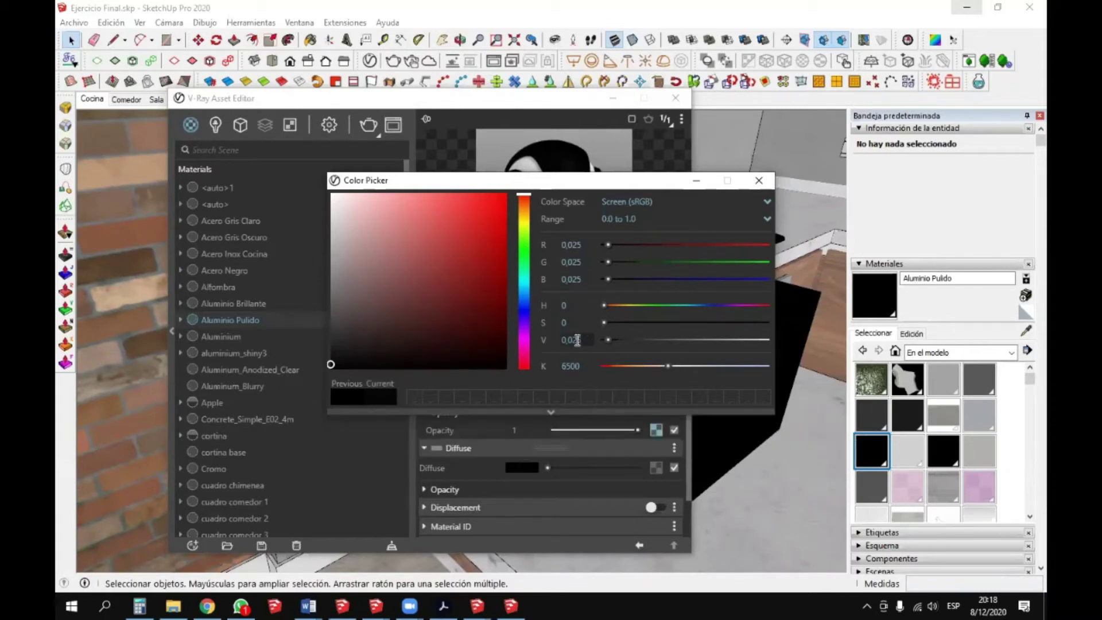
{"action": "key", "text": "BackSpace"}
{"action": "key", "text": "Return"}
{"action": "left_click_drag", "start_coordinate": [340, 234], "coordinate": [322, 186]}
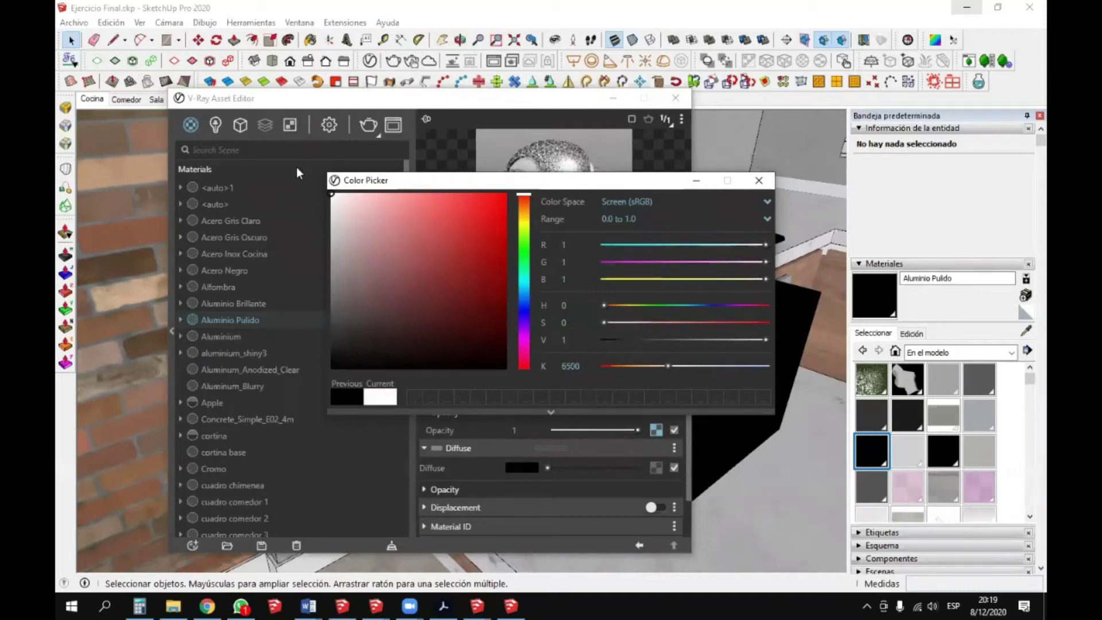
- Set the reflection color's V value to 0,9
{"action": "left_click", "coordinate": [331, 199]}
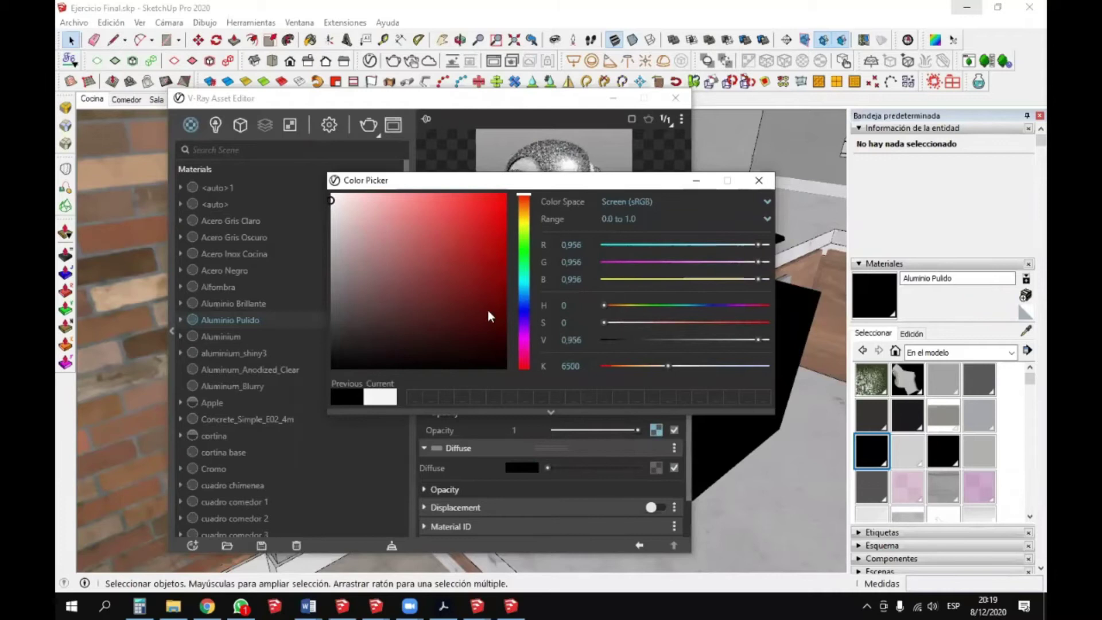
{"action": "key", "text": "BackSpace"}
{"action": "key", "text": "BackSpace"}
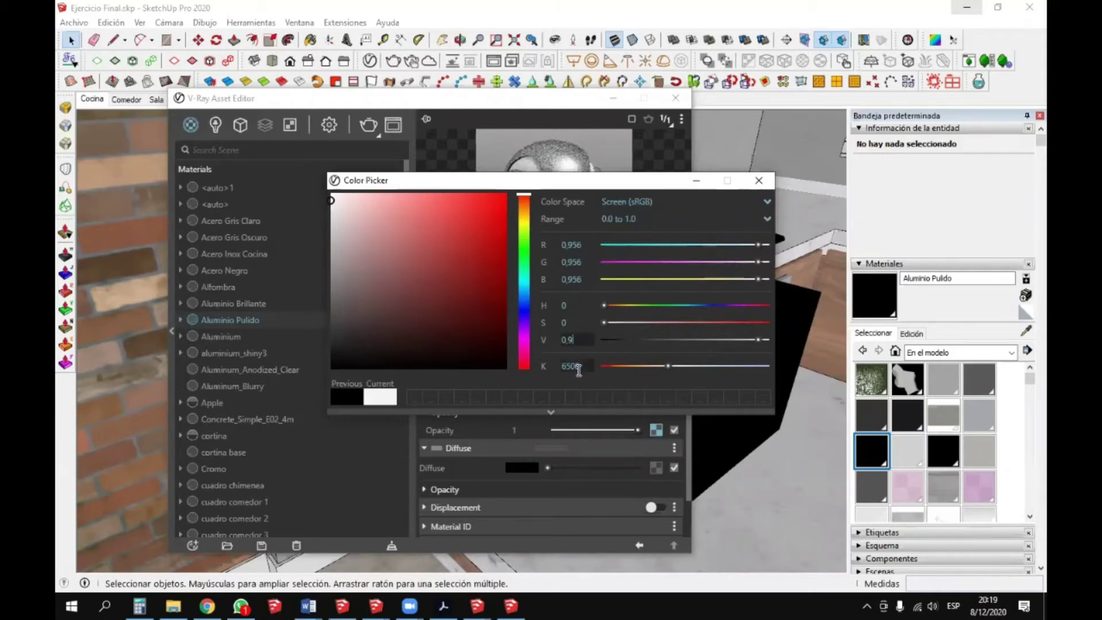
{"action": "key", "text": "Return"}
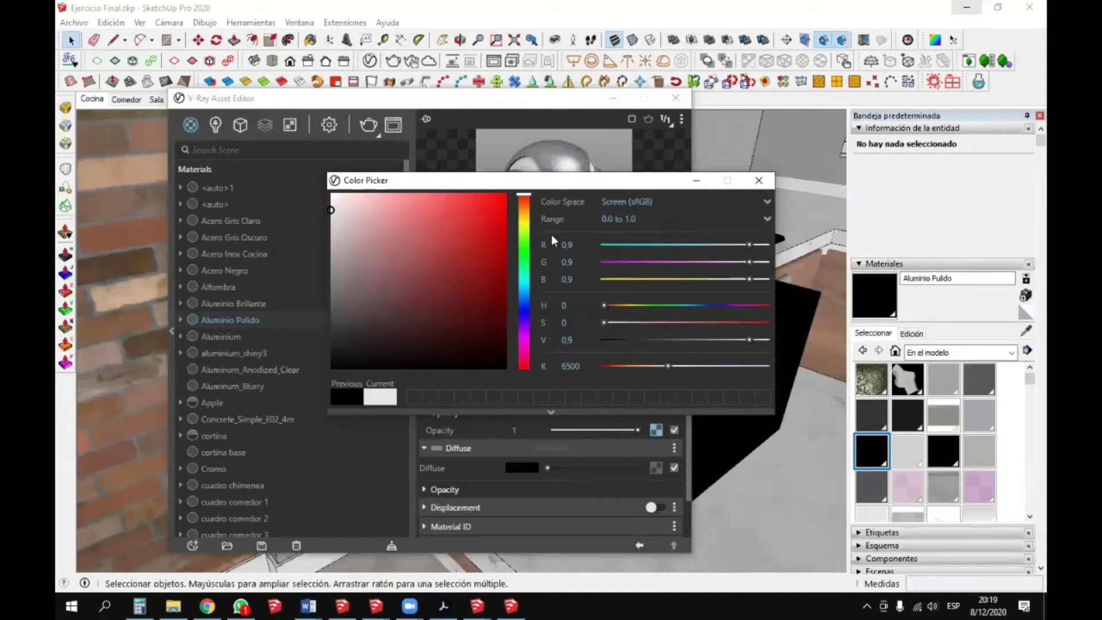
- Try a V value of 0,05 for the reflection color, set V to 0,95 and close the color picker
{"action": "left_click", "coordinate": [565, 339]}
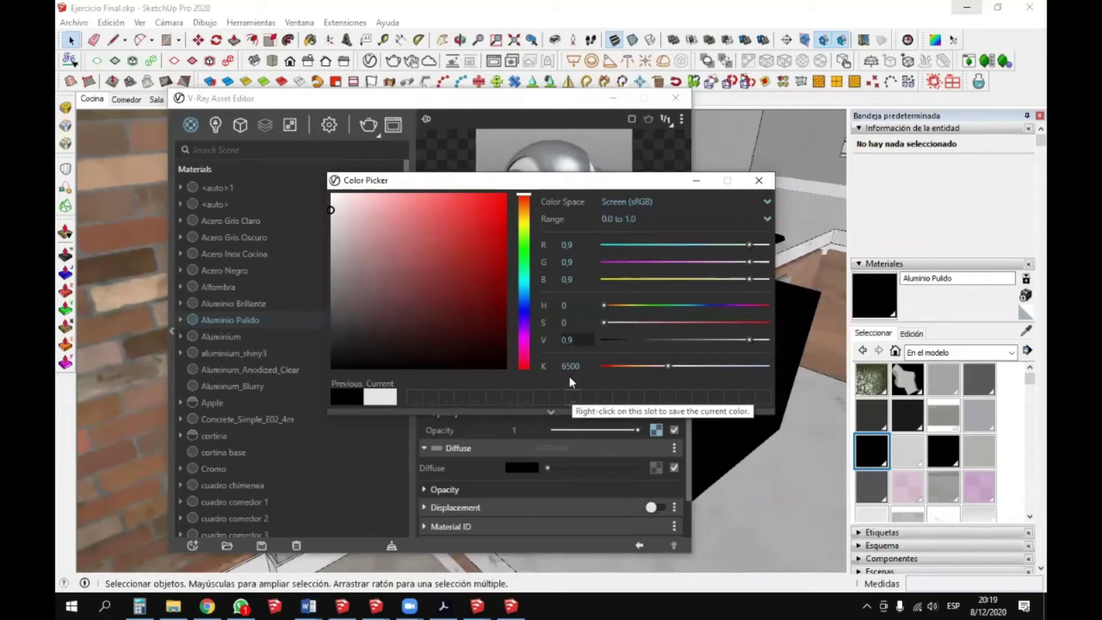
{"action": "key", "text": "BackSpace"}
{"action": "type", "text": "0"}
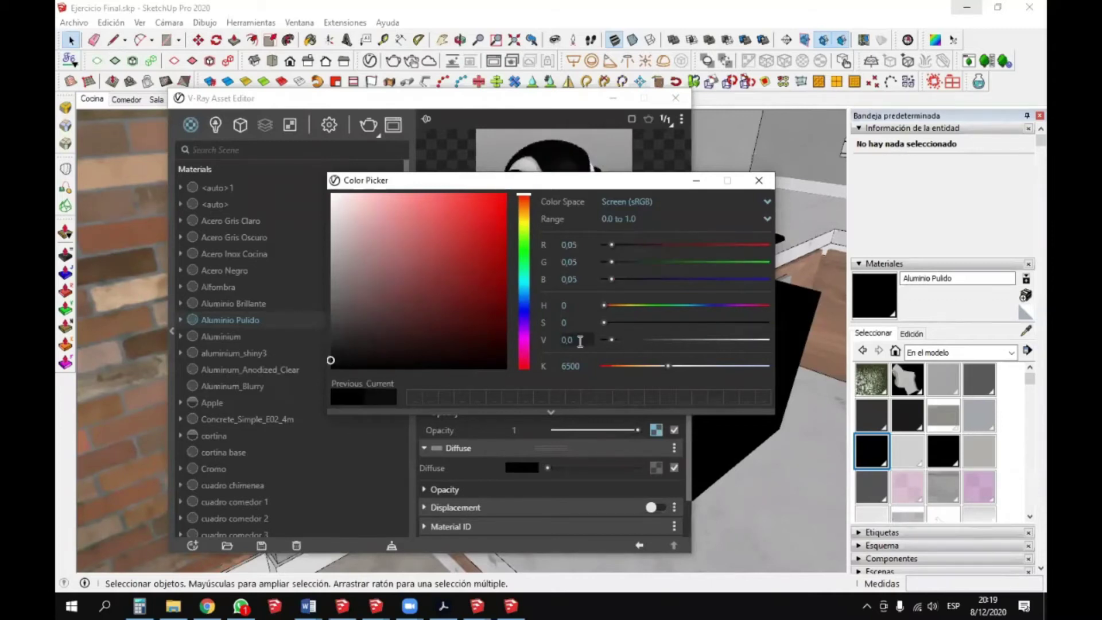
{"action": "type", "text": "5,95"}
{"action": "key", "text": "Return"}
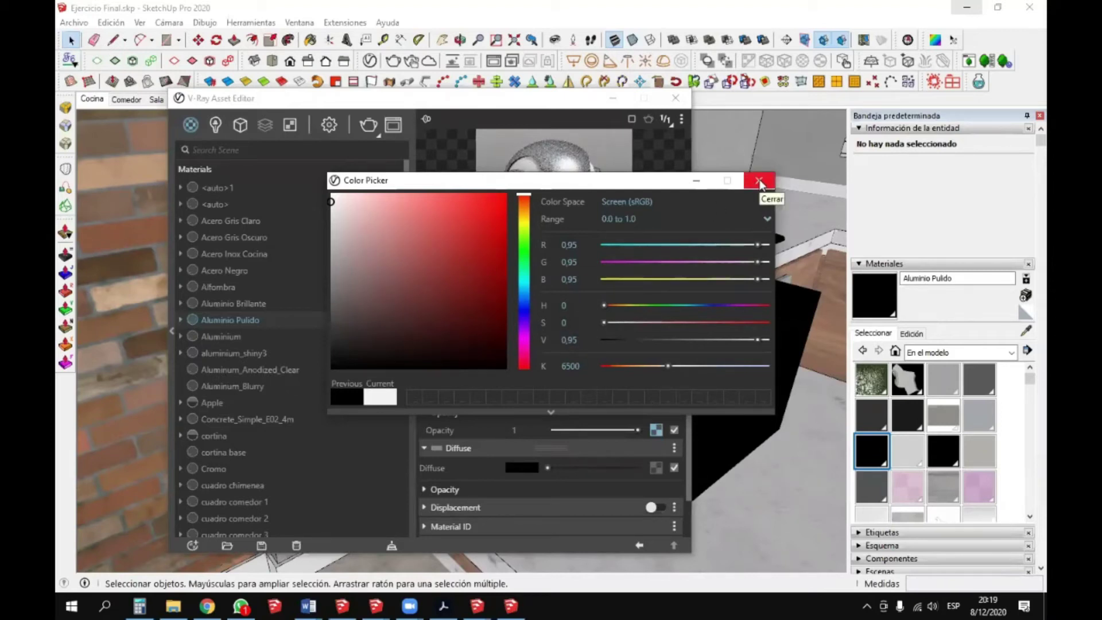
{"action": "left_click", "coordinate": [759, 182]}
- Raise Aluminio Pulido's reflection color to white, set its reflection glossiness to 0,95 and close the Asset Editor
{"action": "mouse_move", "coordinate": [619, 336]}
{"action": "left_mouse_down"}
{"action": "mouse_move", "coordinate": [567, 351]}
{"action": "mouse_move", "coordinate": [555, 335]}
{"action": "mouse_move", "coordinate": [638, 335]}
{"action": "left_mouse_up"}
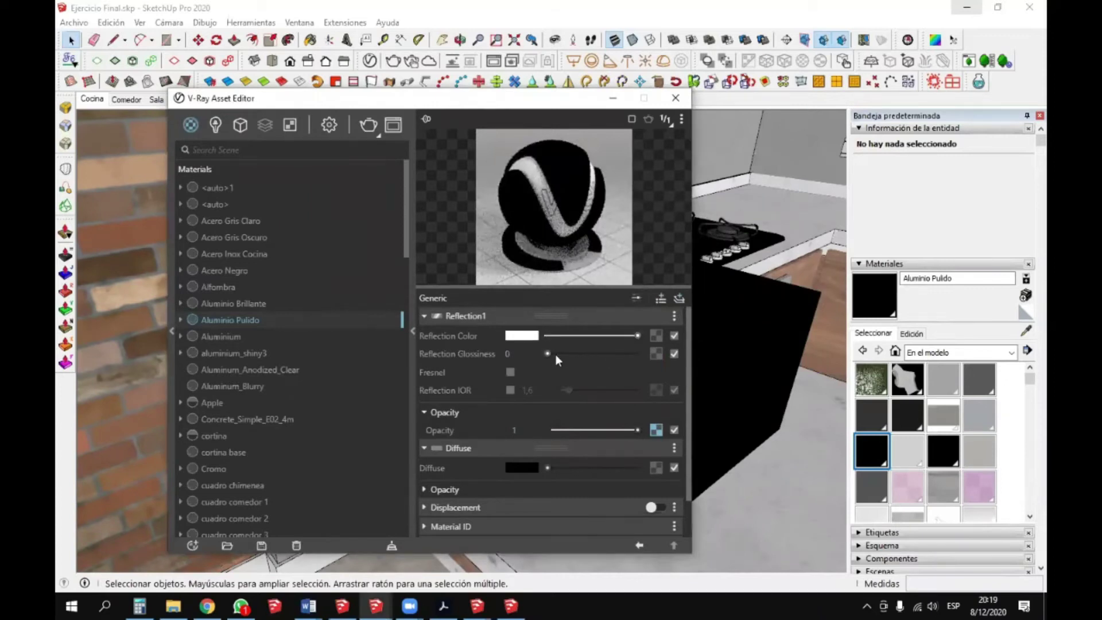
{"action": "left_click_drag", "start_coordinate": [550, 354], "coordinate": [611, 354]}
{"action": "double_click", "coordinate": [520, 352]}
{"action": "type", "text": "0,95"}
{"action": "key", "text": "Return"}
{"action": "left_click", "coordinate": [675, 98]}
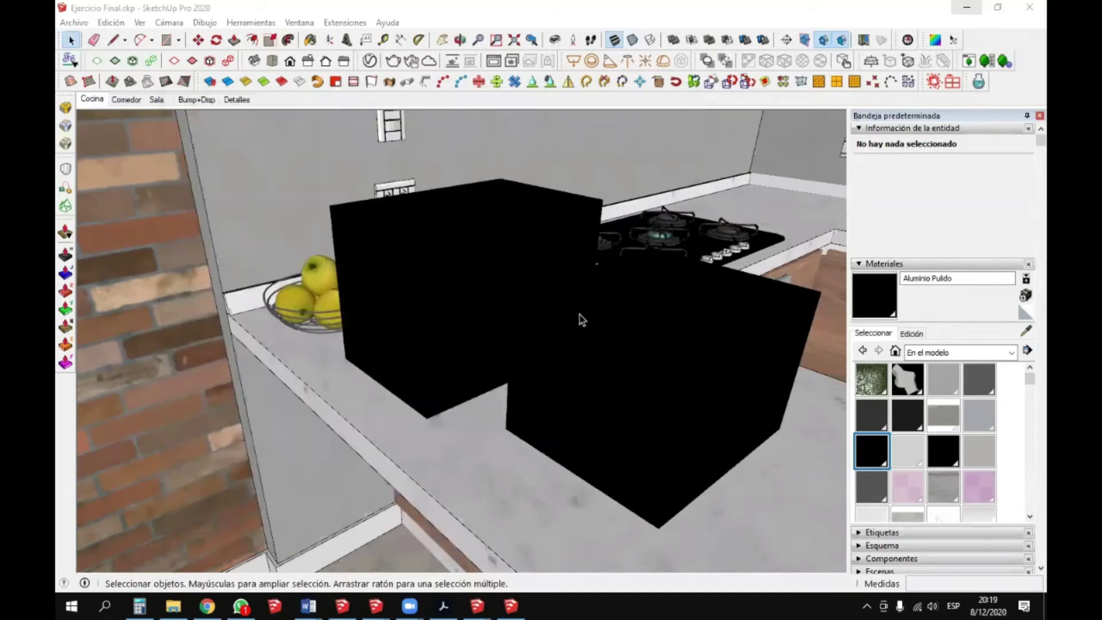
- Delete both black sample boxes from the kitchen counter and restore the Cocina scene view
{"action": "triple_click", "coordinate": [577, 313]}
{"action": "key", "text": "Delete"}
{"action": "key", "text": "Delete"}
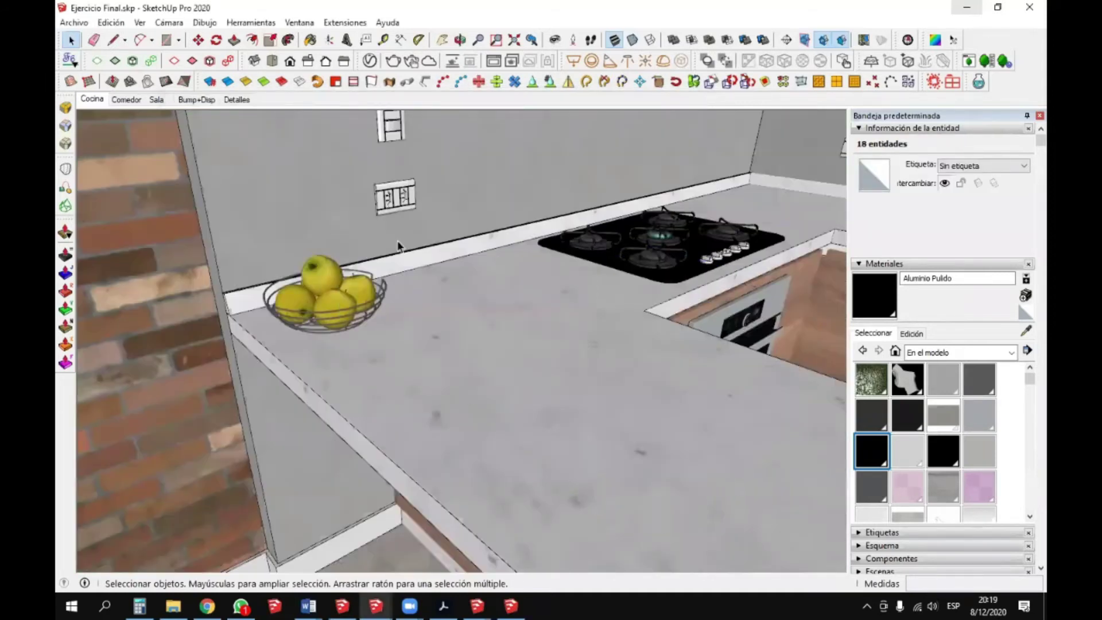
{"action": "left_click", "coordinate": [92, 98]}
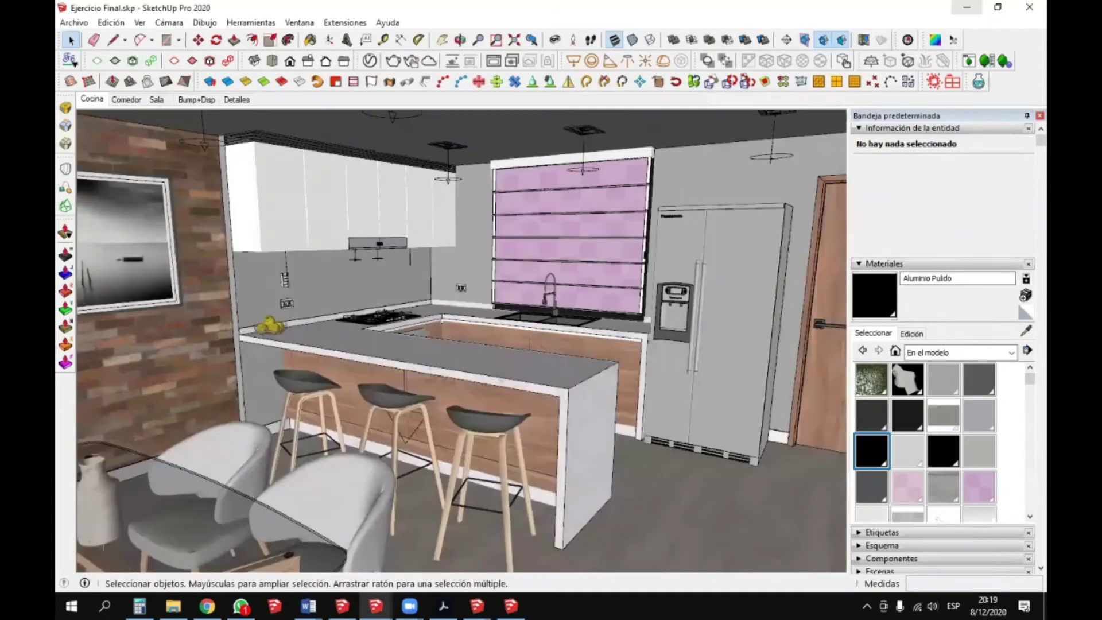
{"action": "key", "text": "alt+Tab"}
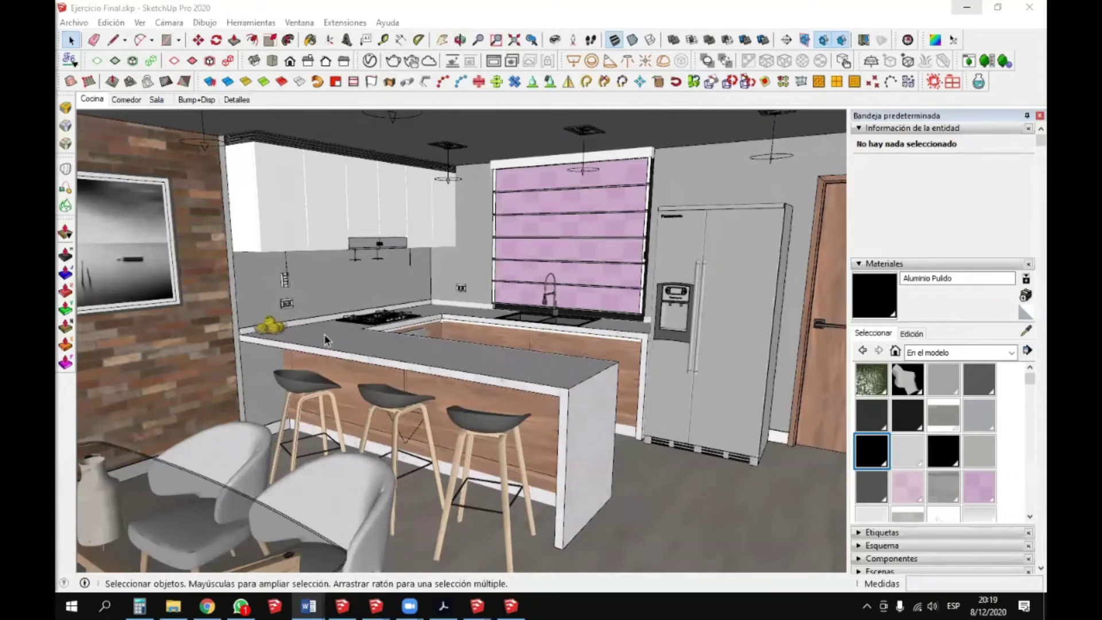
- View the kitchen from a higher angle with Look Around and return to the Cocina scene
{"action": "mouse_move", "coordinate": [405, 198]}
{"action": "middle_mouse_down"}
{"action": "mouse_move", "coordinate": [394, 242]}
{"action": "mouse_move", "coordinate": [397, 184]}
{"action": "middle_mouse_up"}
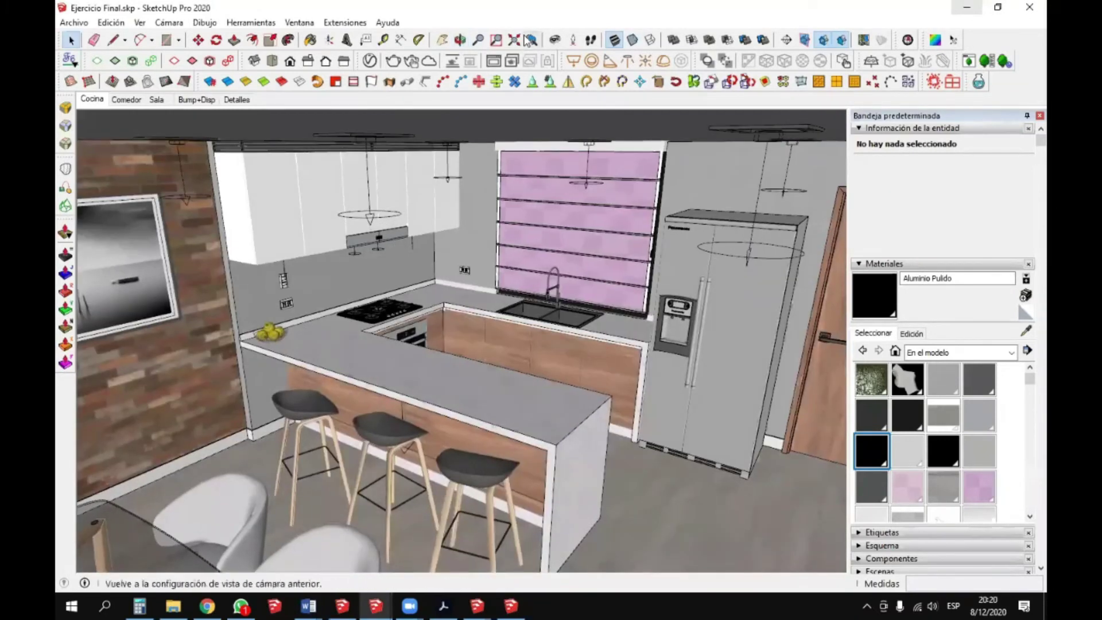
{"action": "left_click", "coordinate": [554, 40]}
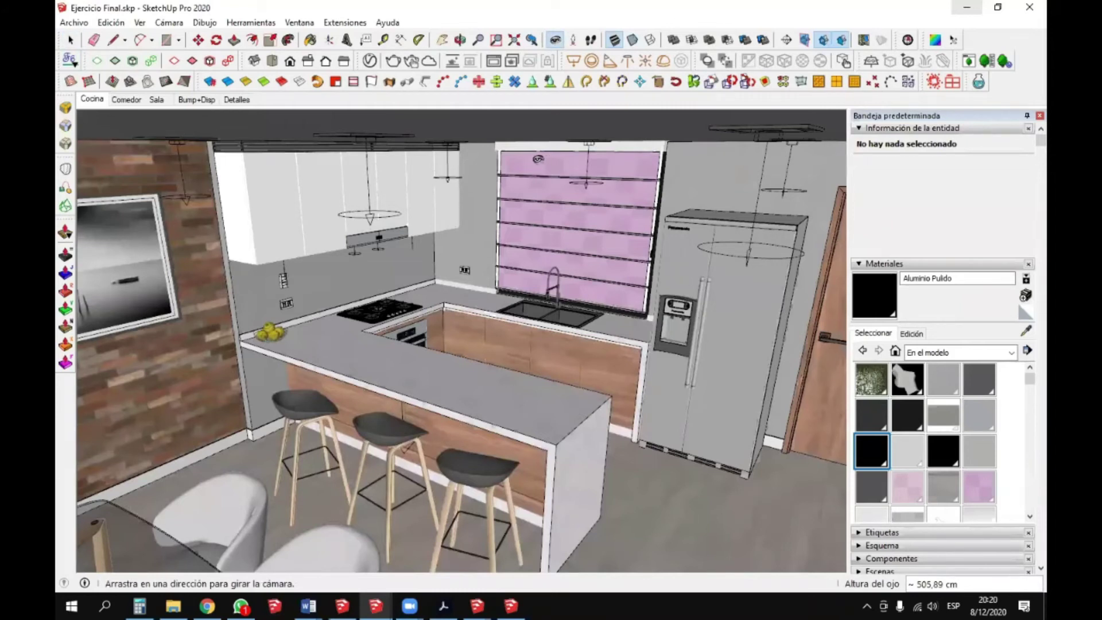
{"action": "left_click_drag", "start_coordinate": [528, 160], "coordinate": [518, 324]}
{"action": "left_click_drag", "start_coordinate": [518, 312], "coordinate": [472, 303]}
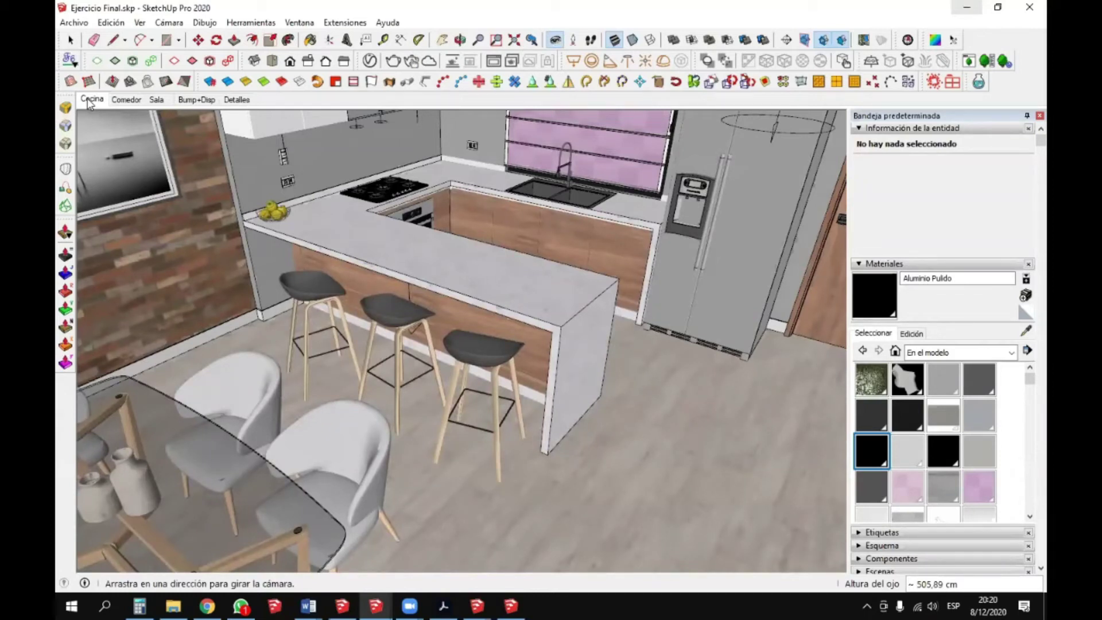
{"action": "left_click", "coordinate": [90, 101]}
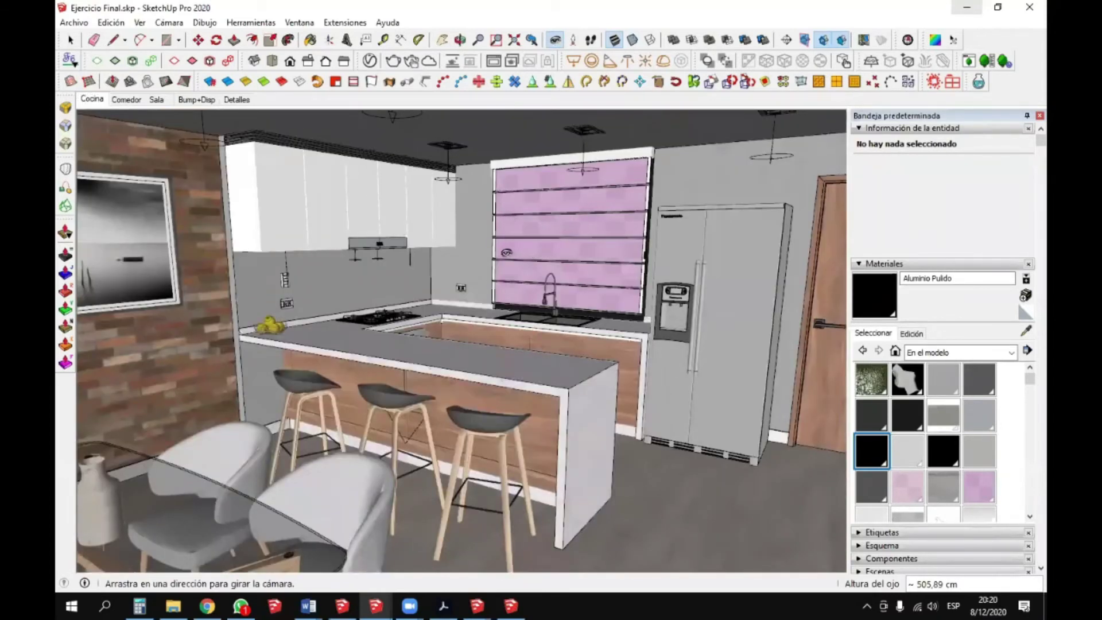
- Hide the staircase component in front of the brick wall beyond the dining area
{"action": "middle_click_drag", "start_coordinate": [303, 123], "coordinate": [116, 262]}
{"action": "scroll", "coordinate": [116, 263], "scroll_direction": "down", "scroll_amount": 3}
{"action": "left_click_drag", "start_coordinate": [117, 262], "coordinate": [691, 238]}
{"action": "left_click_drag", "start_coordinate": [265, 324], "coordinate": [369, 277]}
{"action": "middle_click_drag", "start_coordinate": [369, 277], "coordinate": [471, 261]}
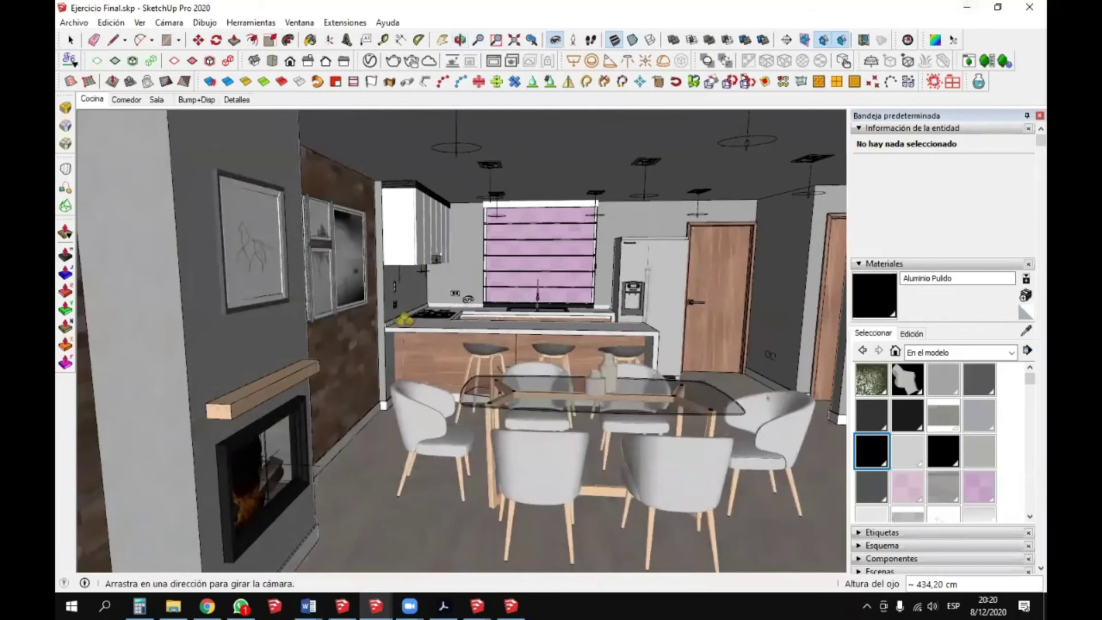
{"action": "left_click_drag", "start_coordinate": [468, 300], "coordinate": [740, 288]}
{"action": "key", "text": "space"}
{"action": "left_click", "coordinate": [696, 239]}
{"action": "right_click", "coordinate": [695, 239]}
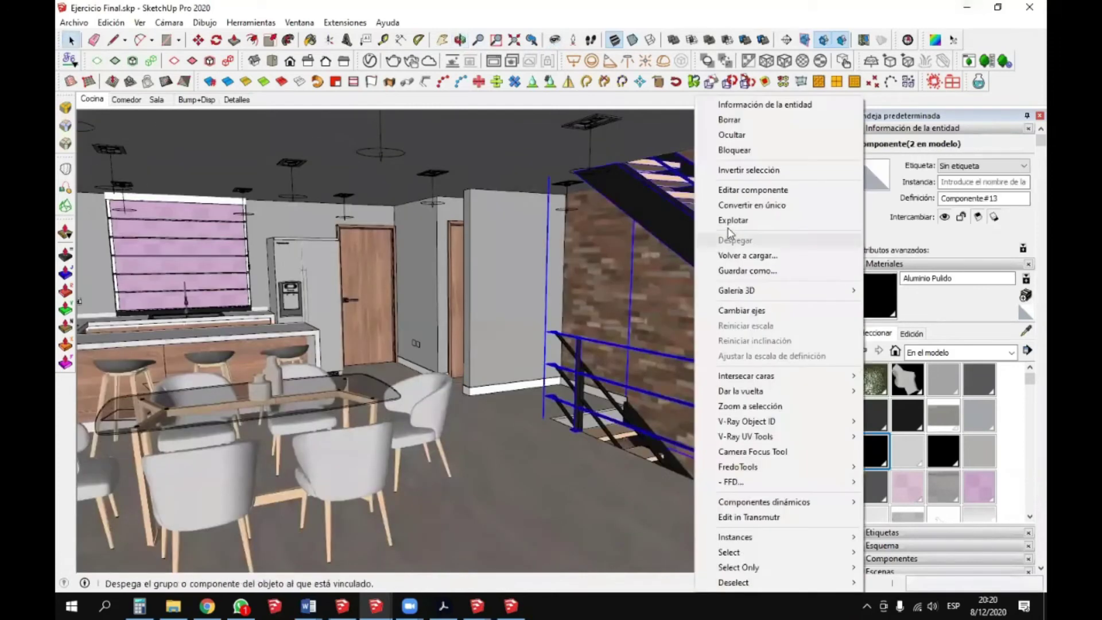
{"action": "left_click", "coordinate": [732, 134]}
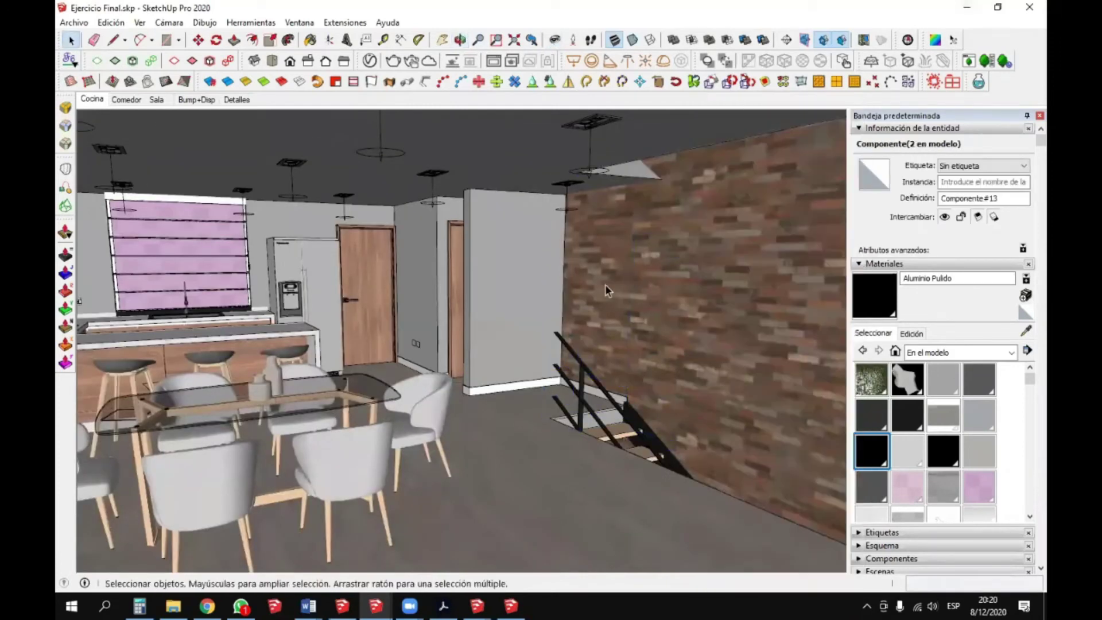
- Aim the camera at the kitchen bar and the brick wall with the framed pictures
{"action": "left_click", "coordinate": [555, 40]}
{"action": "left_click_drag", "start_coordinate": [574, 309], "coordinate": [379, 336]}
{"action": "scroll", "coordinate": [711, 304], "scroll_direction": "up", "scroll_amount": 10}
{"action": "scroll", "coordinate": [610, 313], "scroll_direction": "up", "scroll_amount": 4}
{"action": "scroll", "coordinate": [610, 313], "scroll_direction": "up", "scroll_amount": 5}
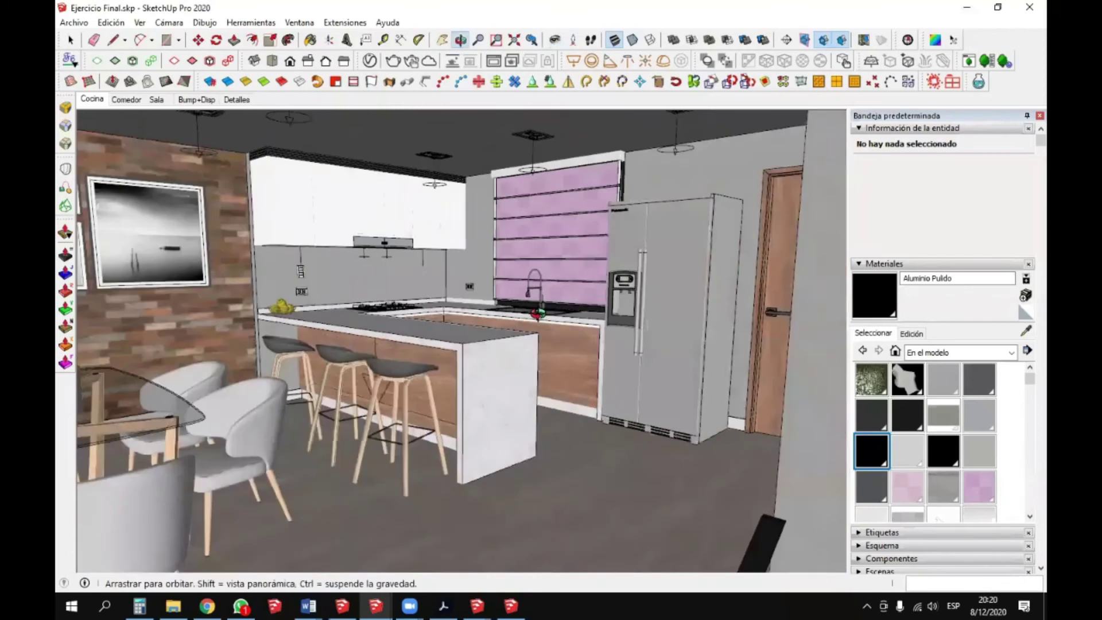
{"action": "left_click_drag", "start_coordinate": [576, 289], "coordinate": [264, 275]}
- Set the camera's field of view to 50 degrees, and narrow it to 15 degrees
{"action": "left_click", "coordinate": [480, 40]}
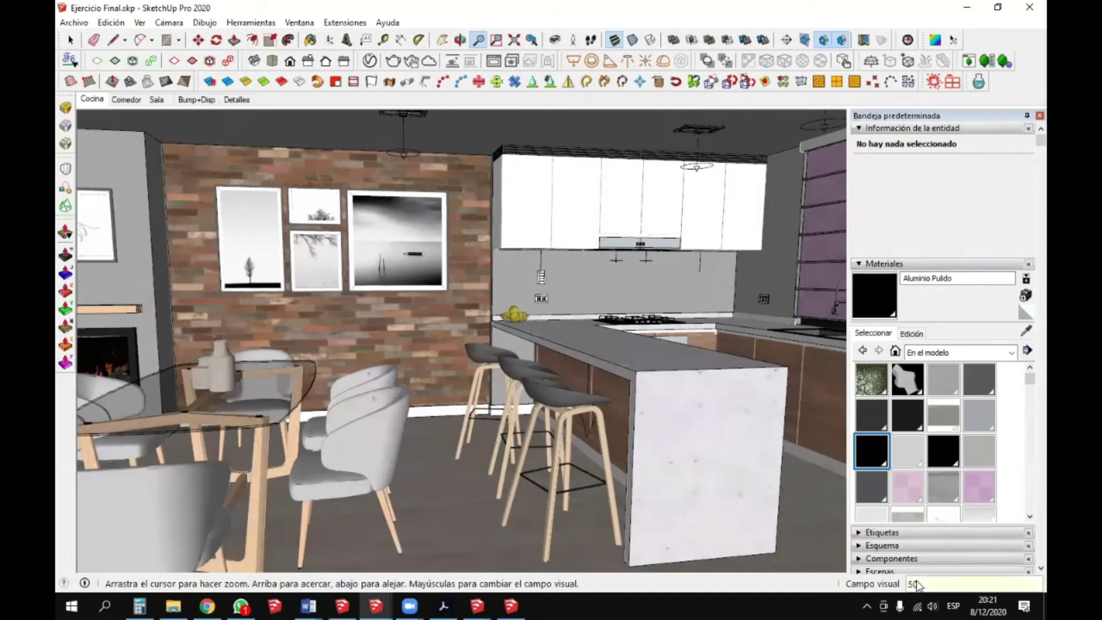
{"action": "key", "text": "Return"}
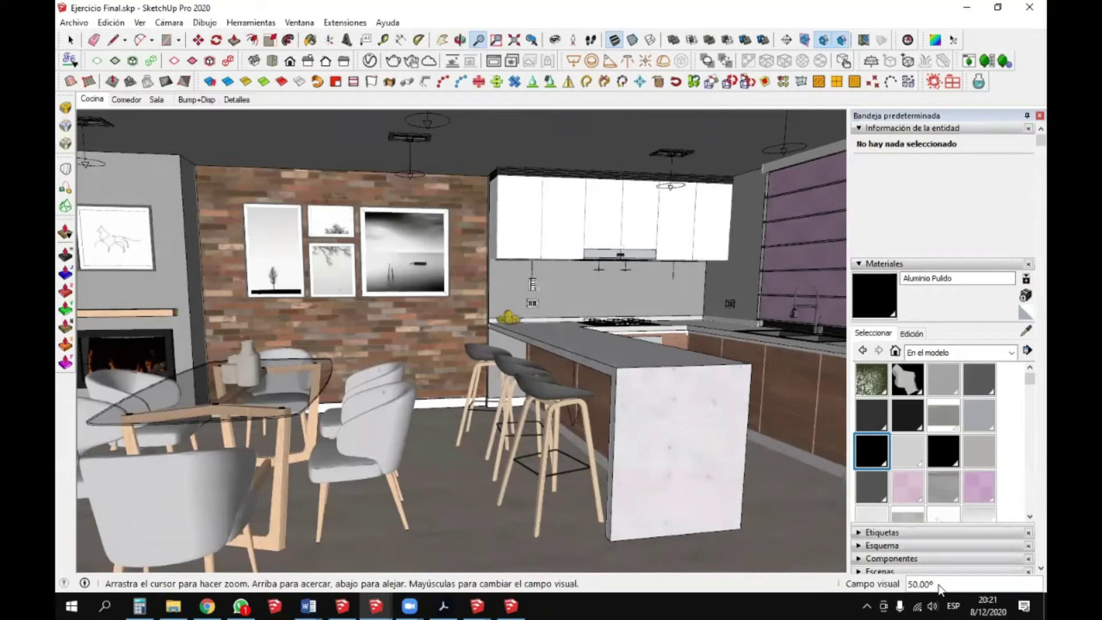
{"action": "type", "text": "15"}
{"action": "key", "text": "Return"}
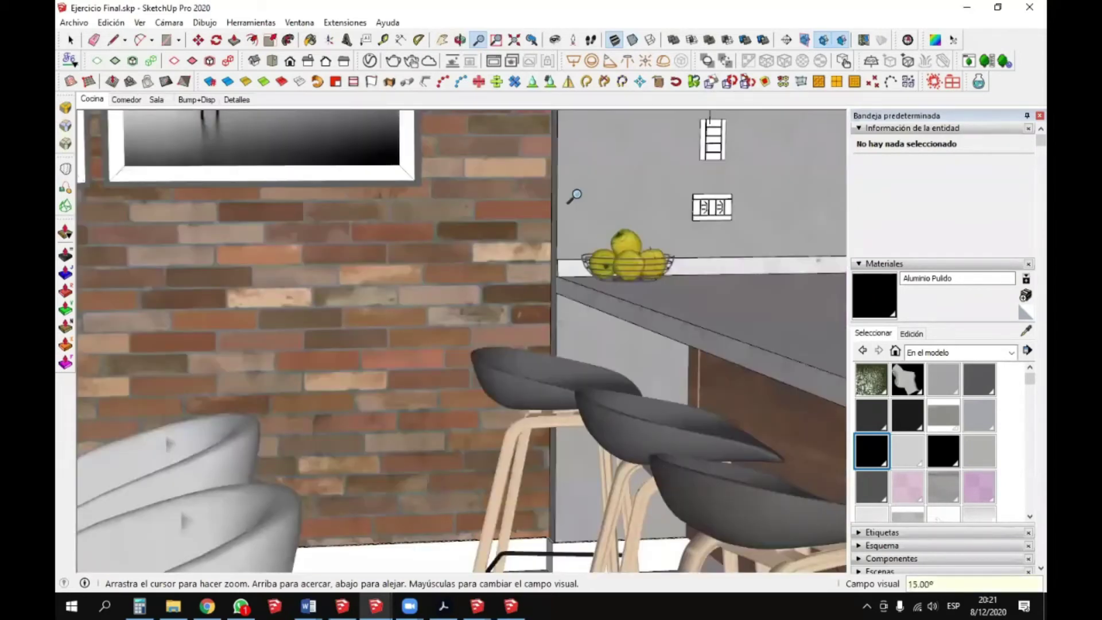
- Look around with the narrow field of view from the bar stools to the sink and back
{"action": "left_click", "coordinate": [554, 40]}
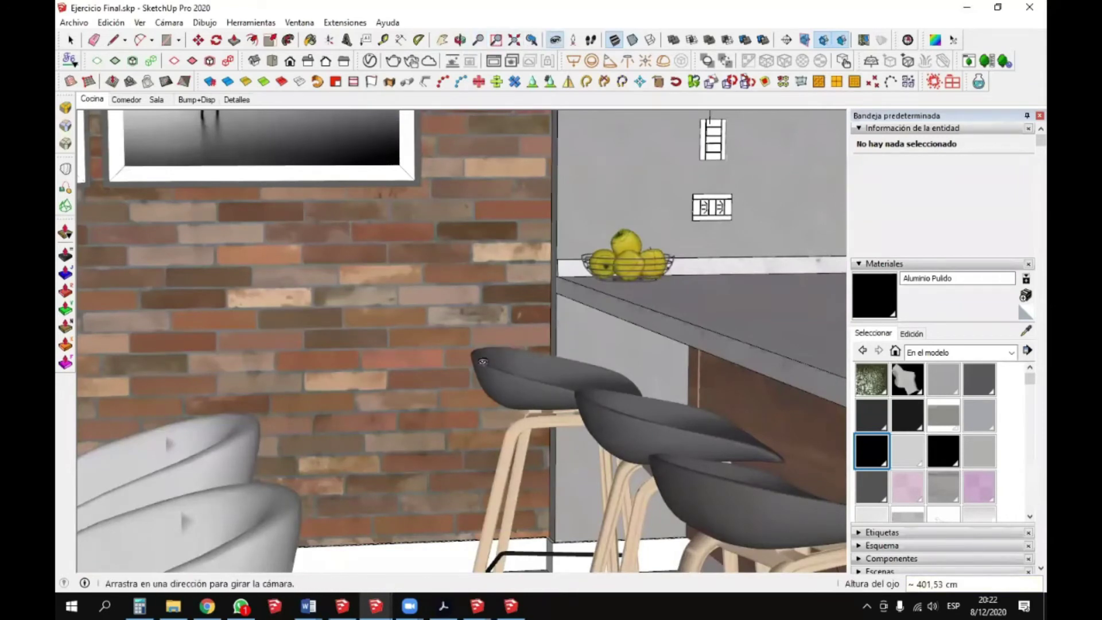
{"action": "left_click_drag", "start_coordinate": [276, 339], "coordinate": [632, 302]}
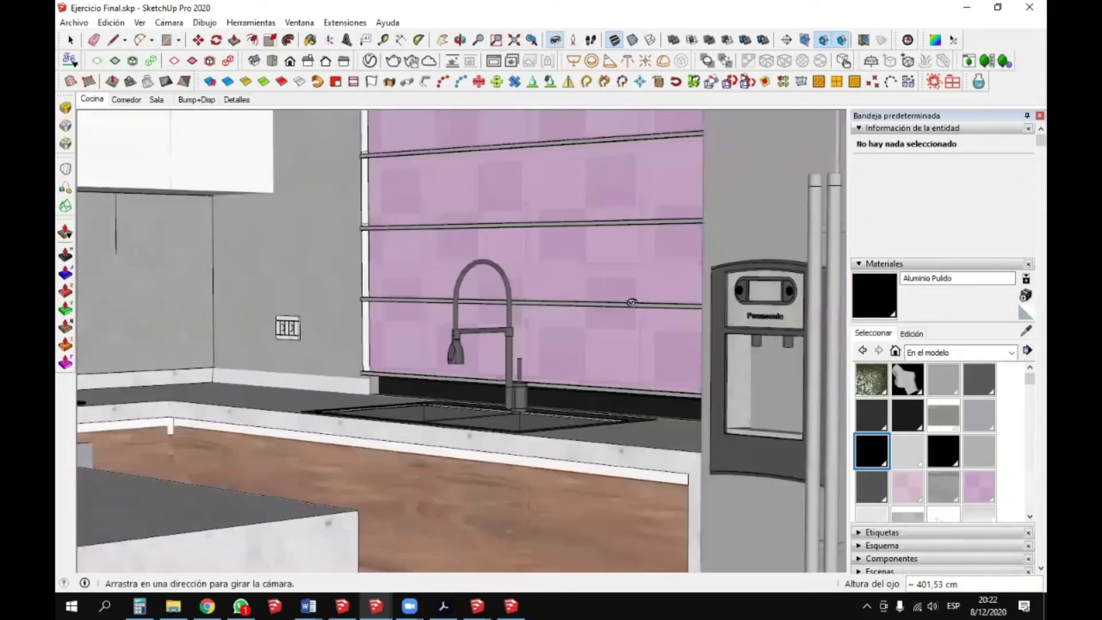
{"action": "left_click_drag", "start_coordinate": [481, 298], "coordinate": [263, 366]}
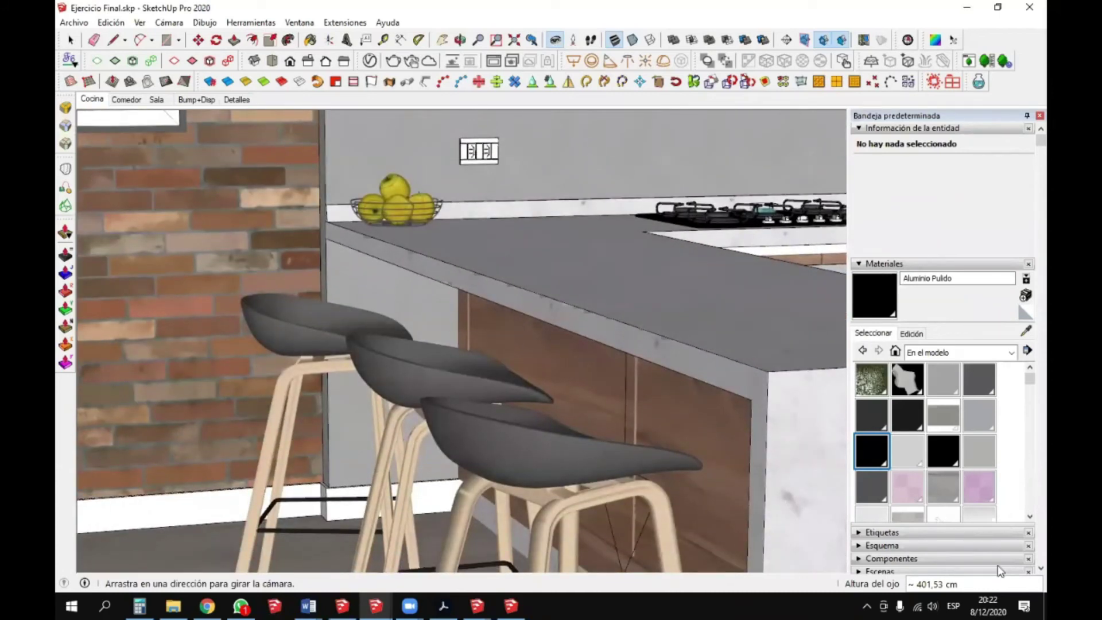
- Set the camera's field of view to 45 degrees and return to the Select tool
{"action": "left_click", "coordinate": [478, 40]}
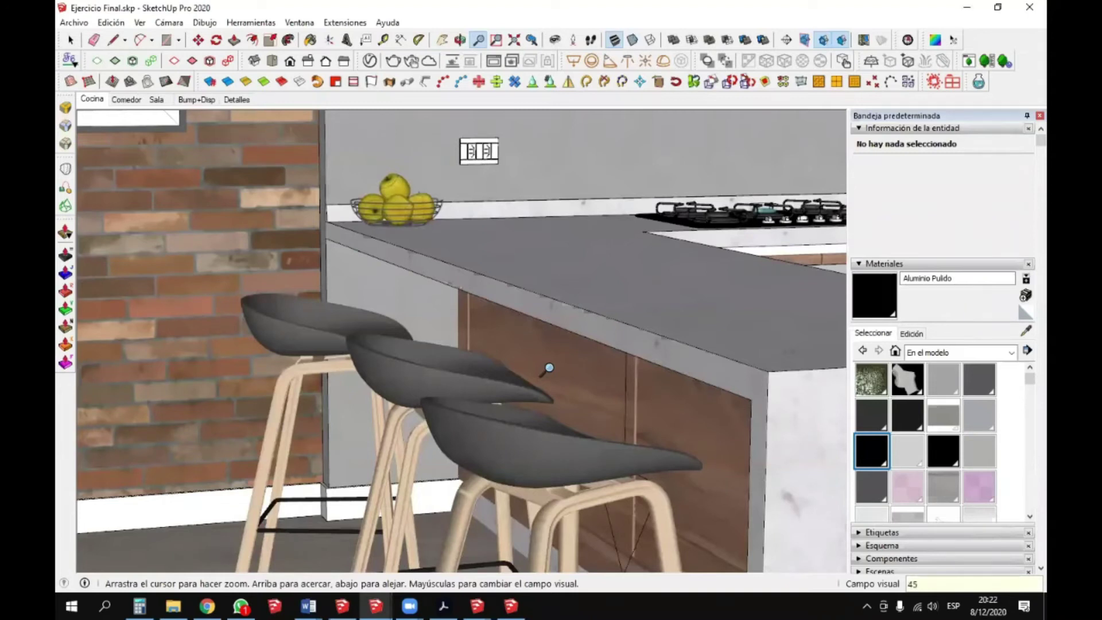
{"action": "key", "text": "Return"}
{"action": "left_click", "coordinate": [71, 40]}
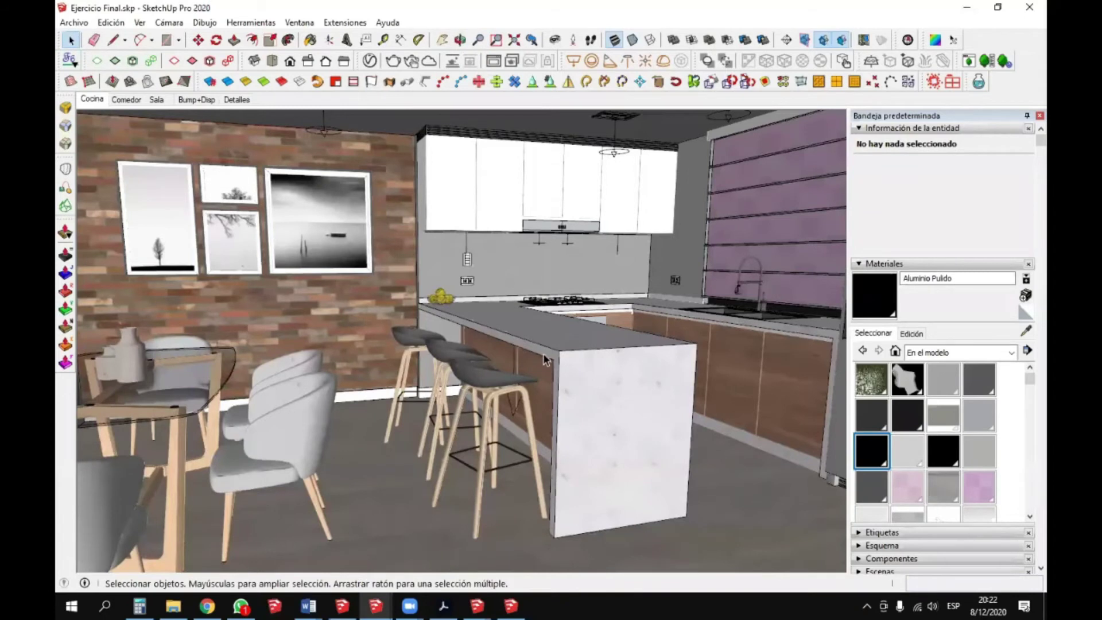
- Examine the kitchen counter, cooktop, oven and sink up close from a raised viewpoint
{"action": "key", "text": "o"}
{"action": "left_click_drag", "start_coordinate": [533, 344], "coordinate": [570, 387]}
{"action": "key", "text": "space"}
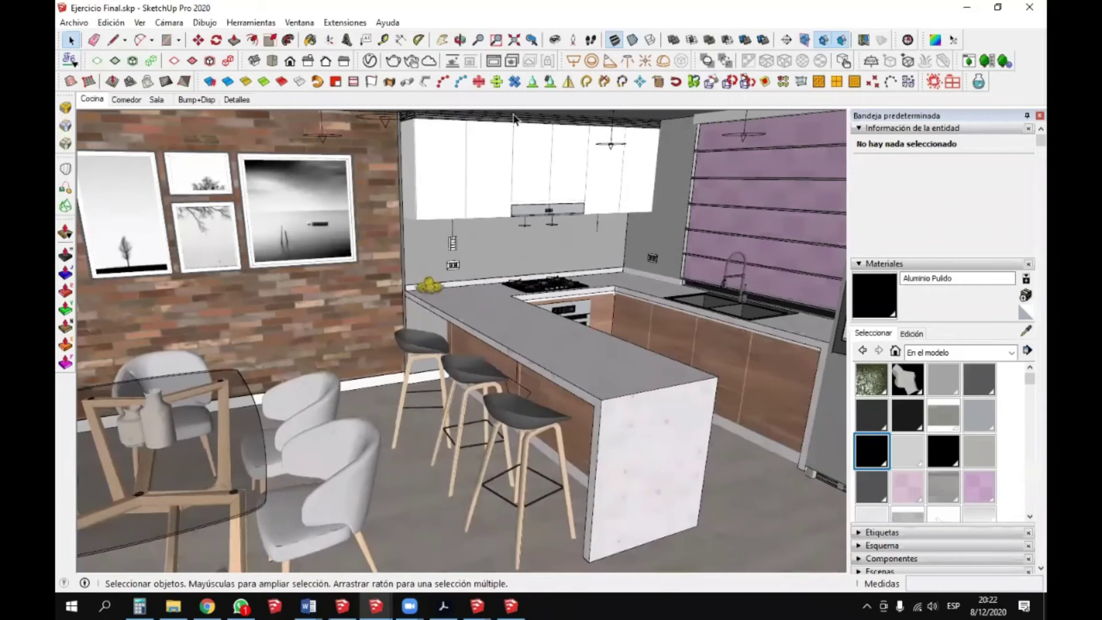
{"action": "left_click", "coordinate": [441, 40]}
{"action": "left_click_drag", "start_coordinate": [523, 229], "coordinate": [291, 211]}
{"action": "scroll", "coordinate": [492, 222], "scroll_direction": "up", "scroll_amount": 5}
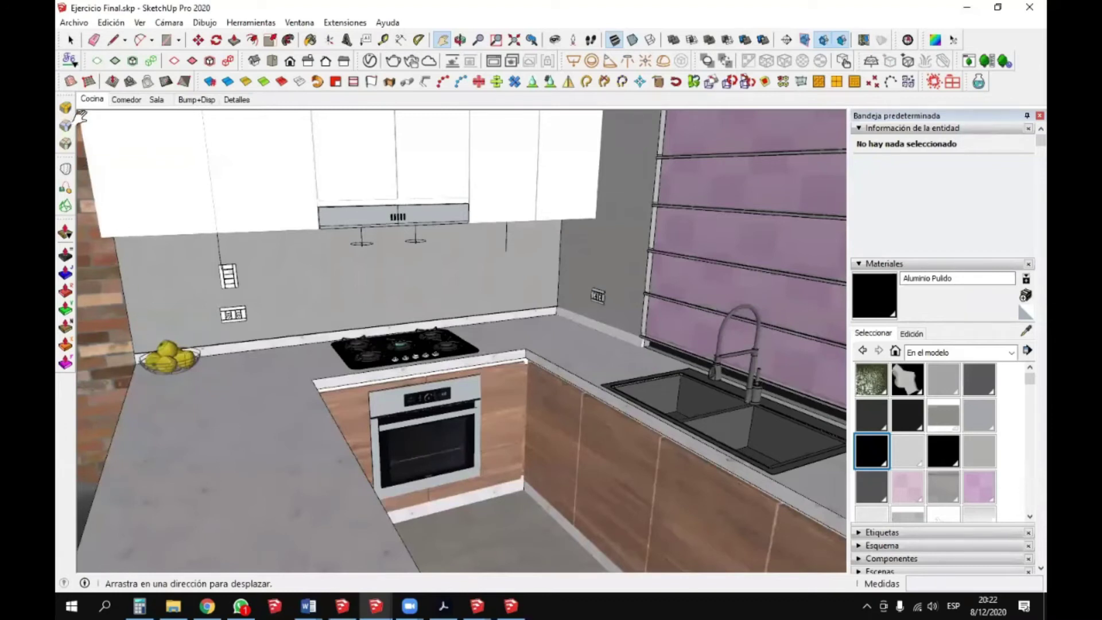
{"action": "middle_click_drag", "start_coordinate": [186, 321], "coordinate": [251, 325]}
{"action": "scroll", "coordinate": [251, 326], "scroll_direction": "up", "scroll_amount": 3}
{"action": "scroll", "coordinate": [241, 304], "scroll_direction": "up", "scroll_amount": 1}
{"action": "key", "text": "l"}
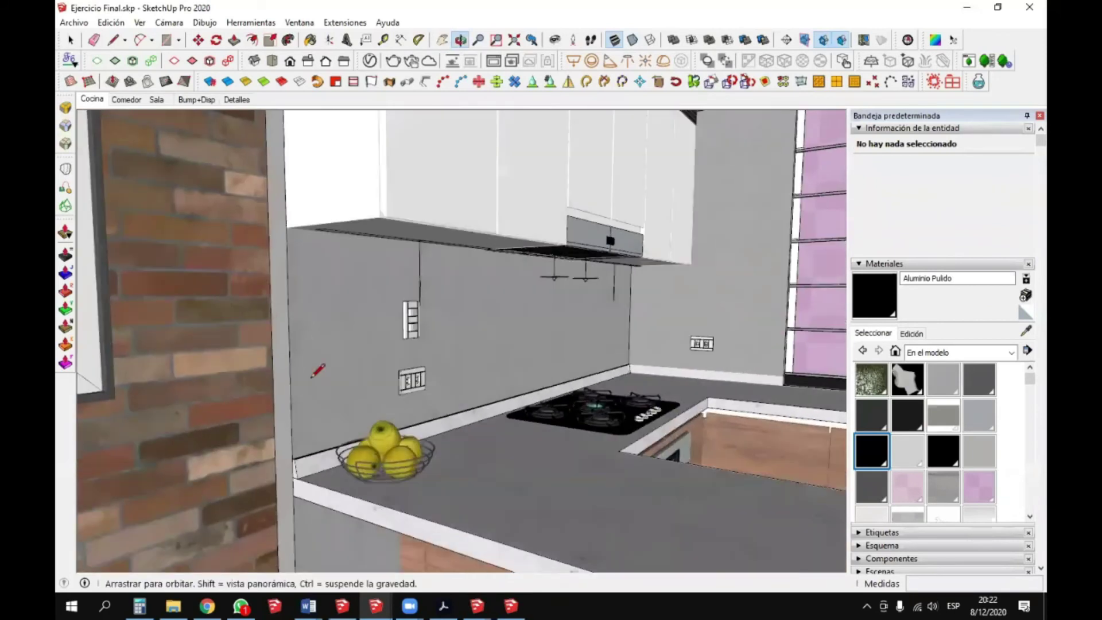
{"action": "scroll", "coordinate": [291, 392], "scroll_direction": "up", "scroll_amount": 1}
{"action": "left_click", "coordinate": [287, 425]}
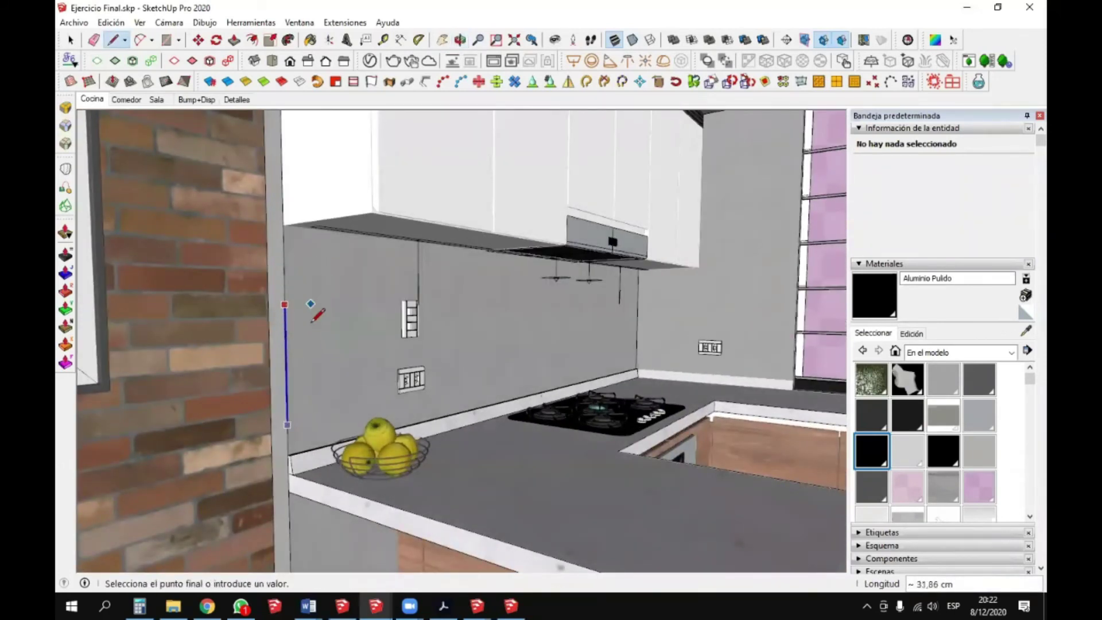
{"action": "scroll", "coordinate": [246, 391], "scroll_direction": "down", "scroll_amount": 3}
{"action": "scroll", "coordinate": [247, 402], "scroll_direction": "down", "scroll_amount": 2}
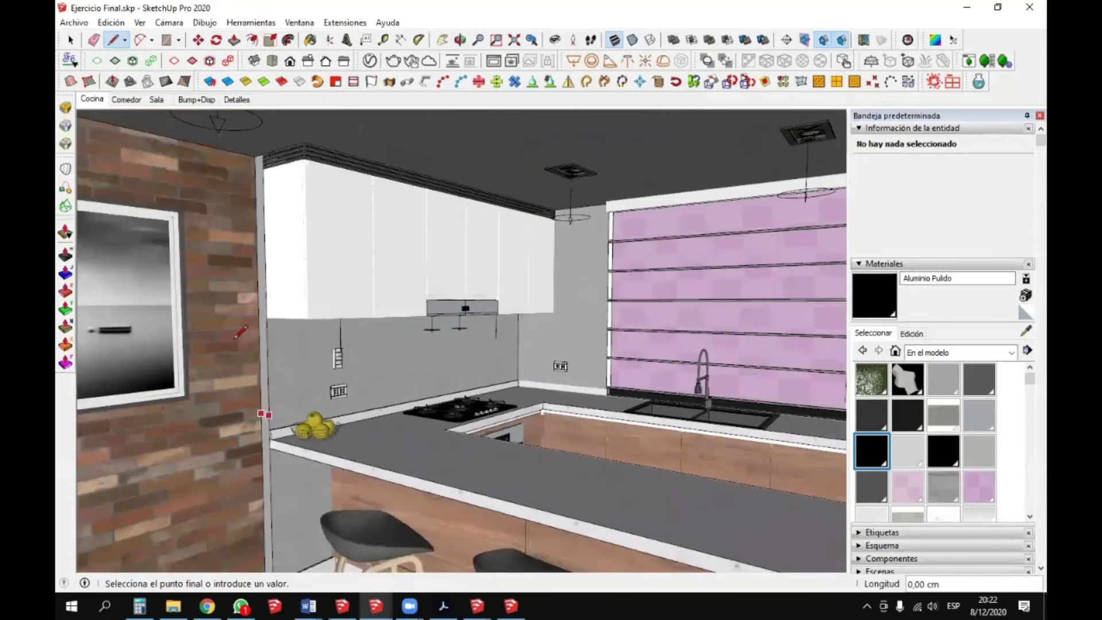
{"action": "scroll", "coordinate": [241, 333], "scroll_direction": "up", "scroll_amount": 3}
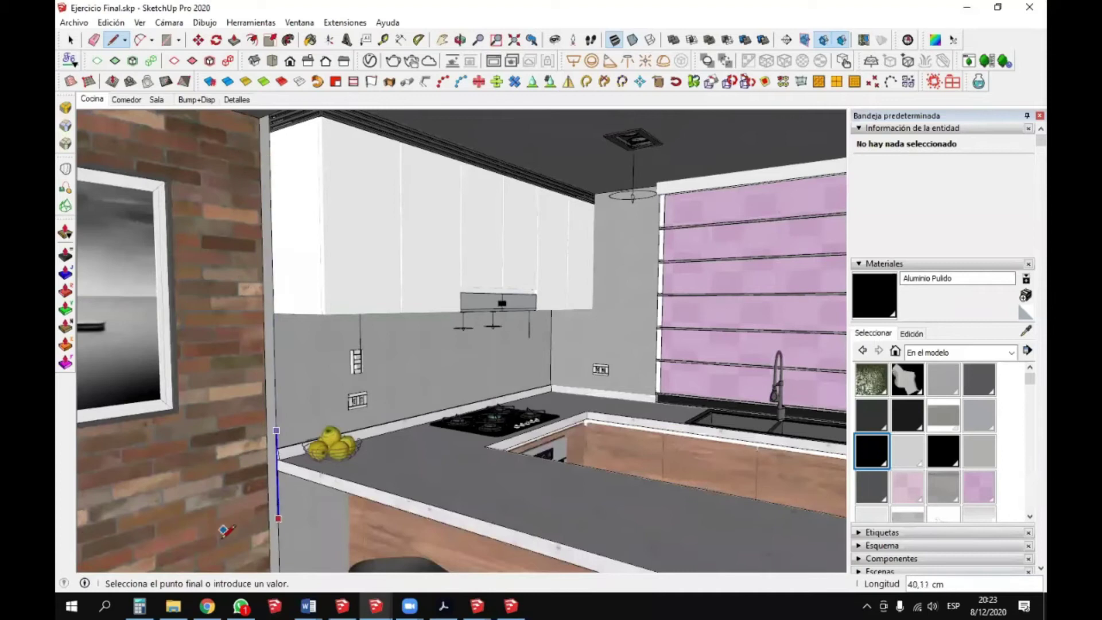
{"action": "key", "text": "Escape"}
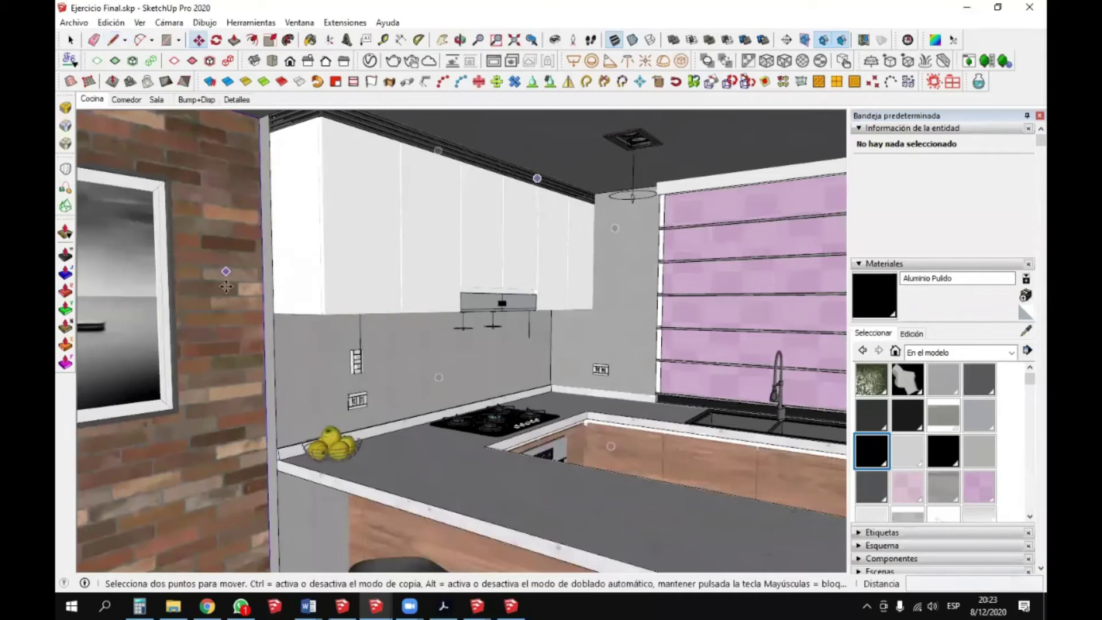
- Inspect the upper cabinets, backsplash and cooktop from several angles, and return to the Cocina scene
{"action": "middle_click_drag", "start_coordinate": [249, 293], "coordinate": [95, 327]}
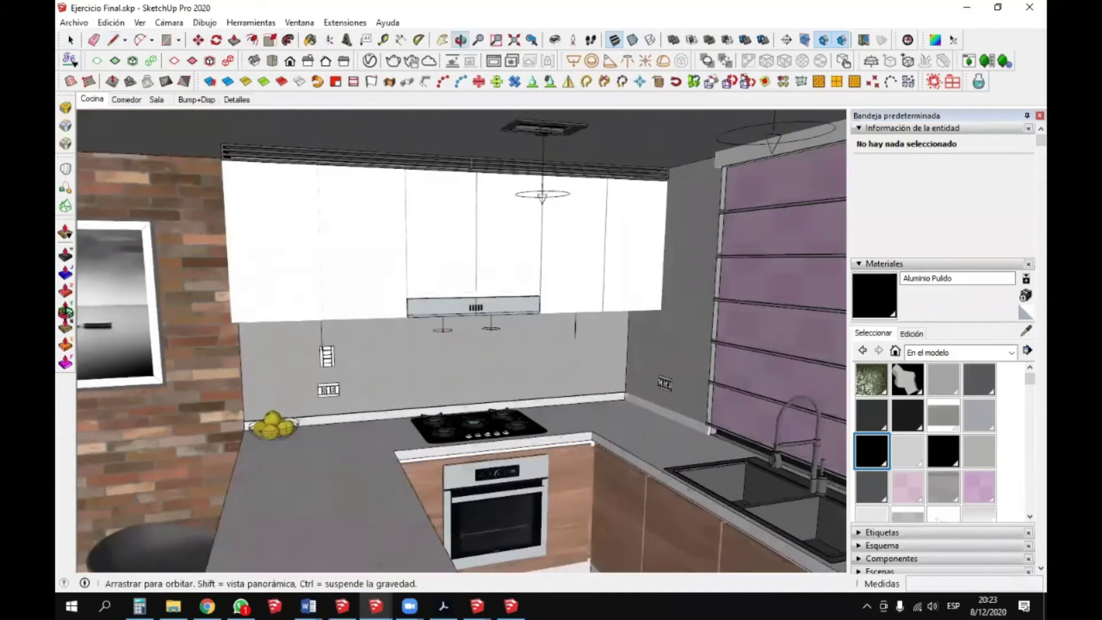
{"action": "scroll", "coordinate": [319, 279], "scroll_direction": "up", "scroll_amount": 5}
{"action": "left_click", "coordinate": [441, 40]}
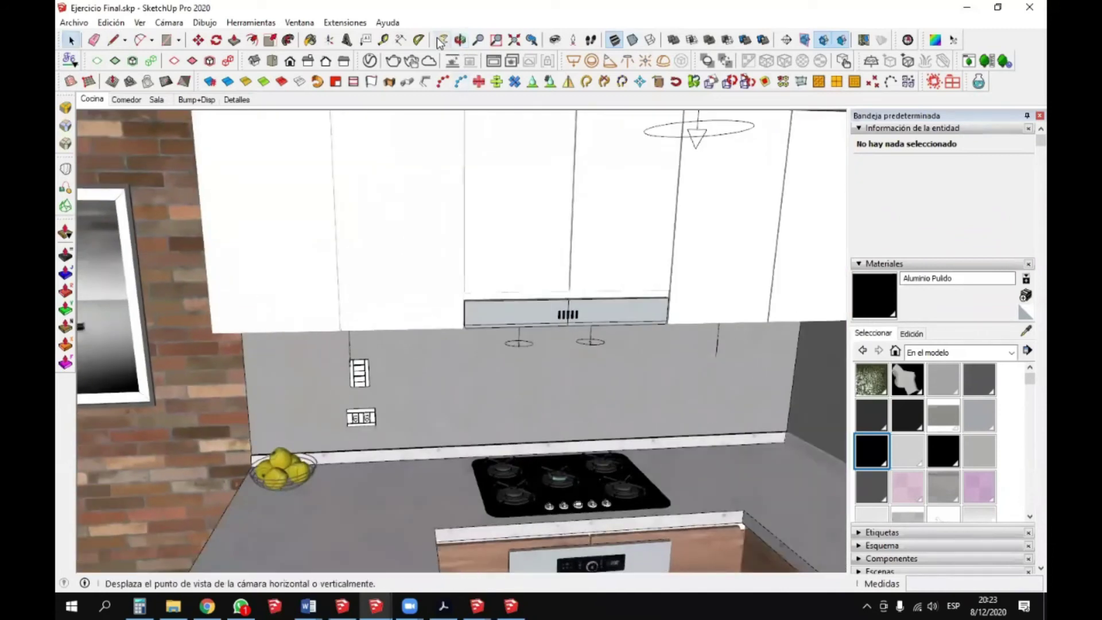
{"action": "left_click_drag", "start_coordinate": [597, 206], "coordinate": [477, 198]}
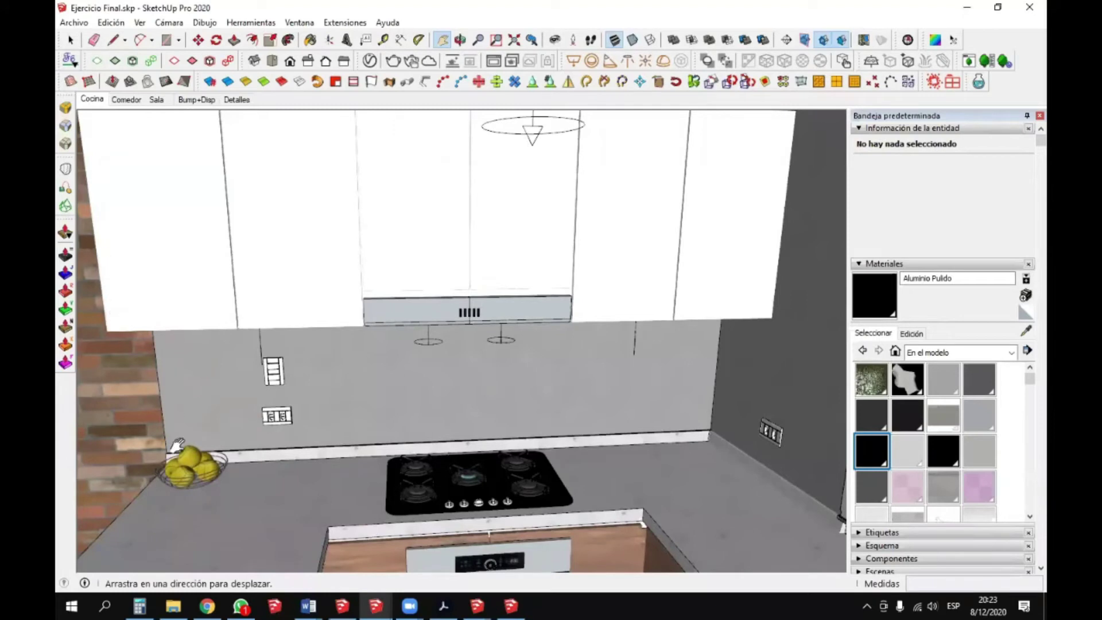
{"action": "middle_click_drag", "start_coordinate": [279, 394], "coordinate": [270, 453]}
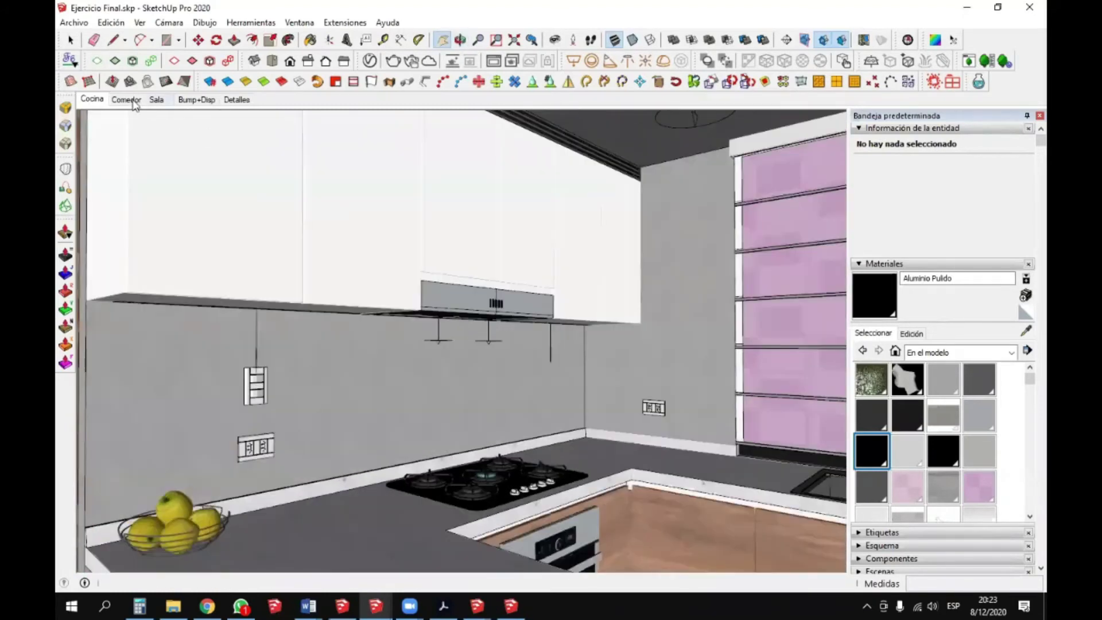
{"action": "left_click", "coordinate": [90, 100]}
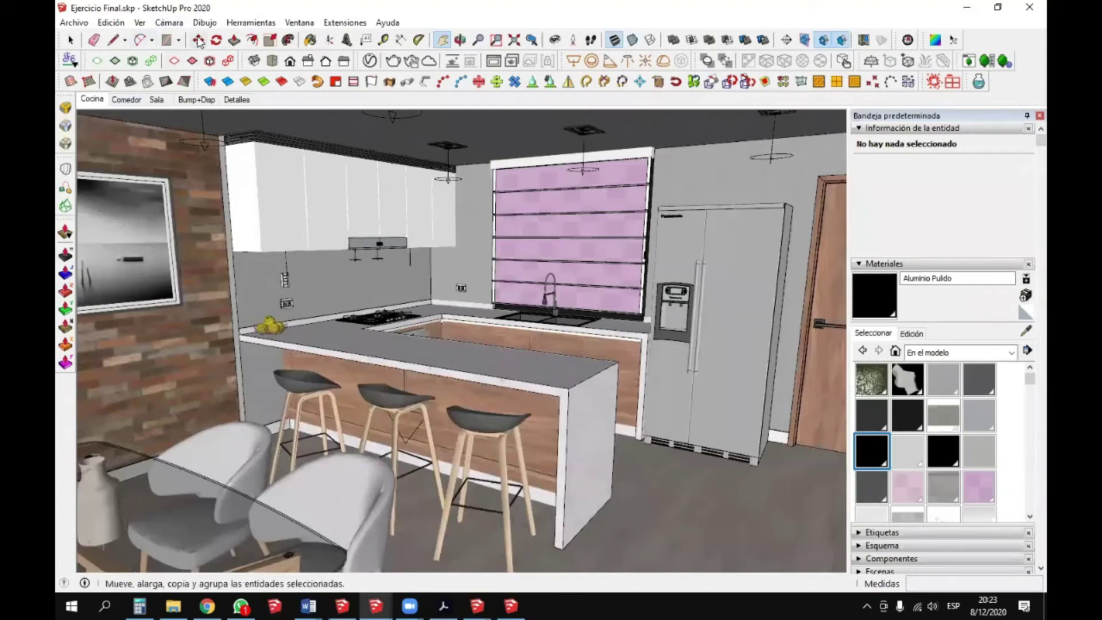
- Switch the camera to two-point perspective and shift the view to frame the kitchen from ceiling to floor
{"action": "left_click", "coordinate": [168, 23]}
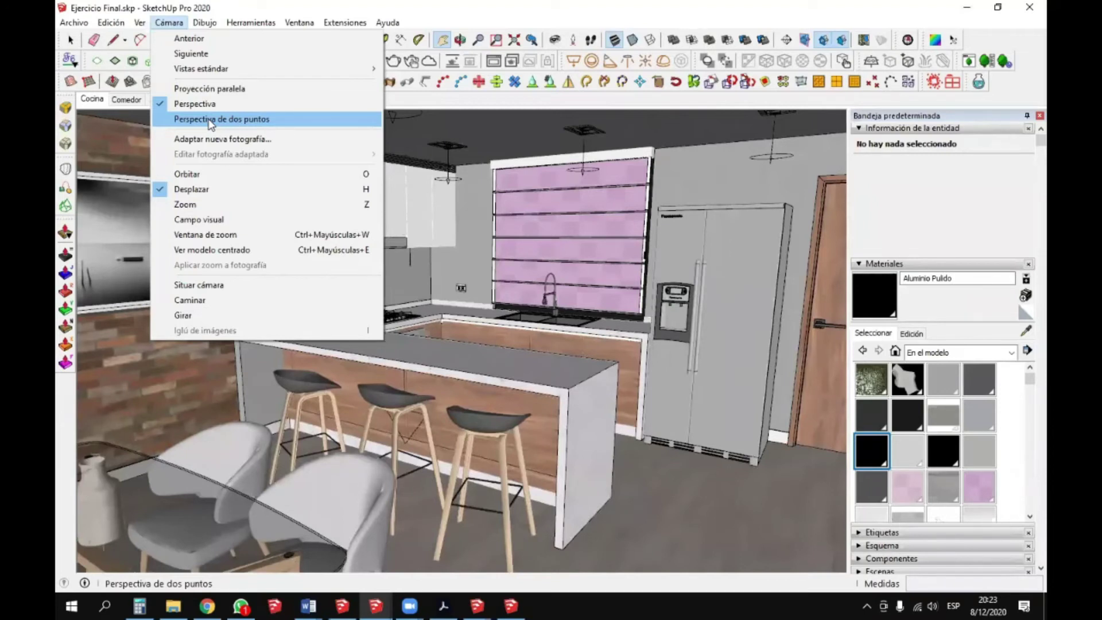
{"action": "left_click", "coordinate": [211, 122]}
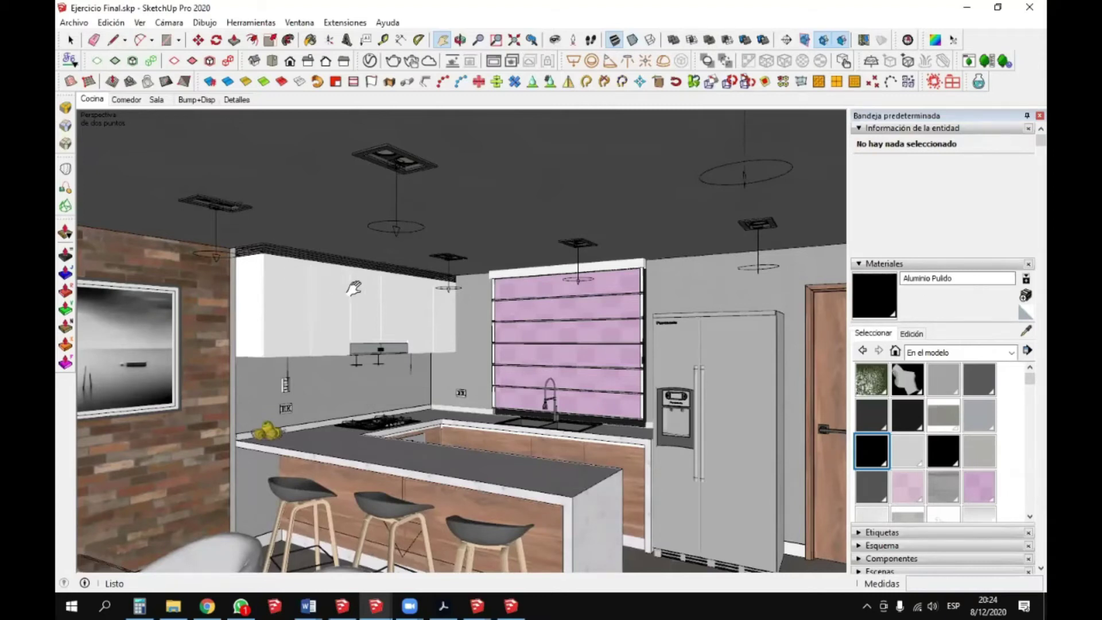
{"action": "mouse_move", "coordinate": [557, 486]}
{"action": "left_mouse_down"}
{"action": "mouse_move", "coordinate": [500, 383]}
{"action": "mouse_move", "coordinate": [476, 367]}
{"action": "mouse_move", "coordinate": [629, 467]}
{"action": "mouse_move", "coordinate": [568, 451]}
{"action": "mouse_move", "coordinate": [510, 350]}
{"action": "mouse_move", "coordinate": [574, 453]}
{"action": "mouse_move", "coordinate": [620, 502]}
{"action": "mouse_move", "coordinate": [582, 418]}
{"action": "mouse_move", "coordinate": [511, 314]}
{"action": "mouse_move", "coordinate": [520, 406]}
{"action": "left_mouse_up"}
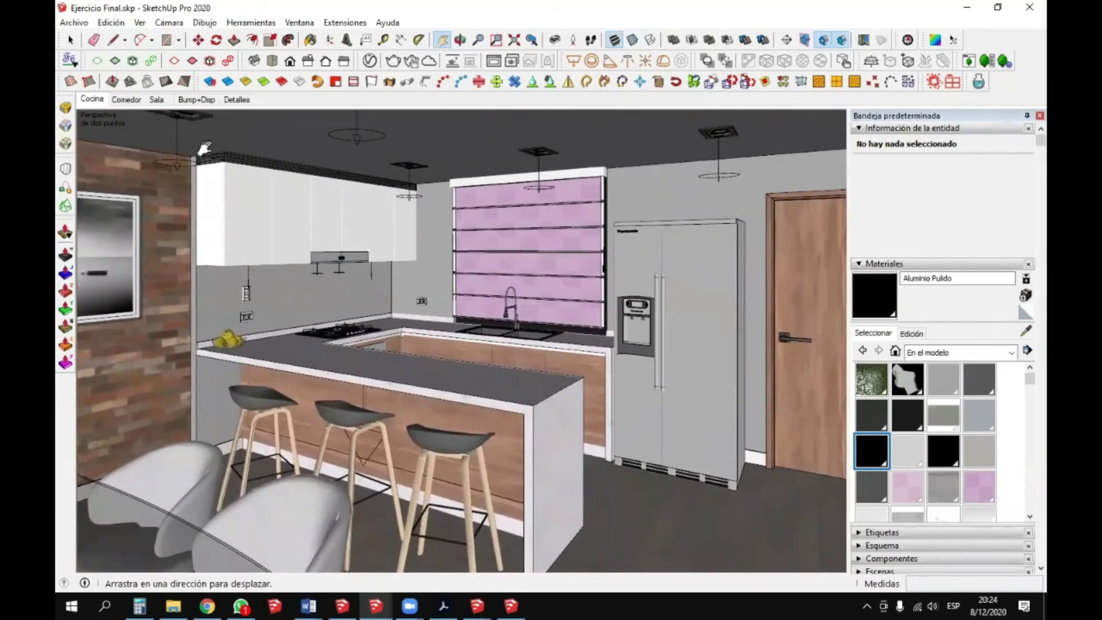
- Restore the standard perspective camera and tilt the view down toward the kitchen counters
{"action": "left_click", "coordinate": [169, 22]}
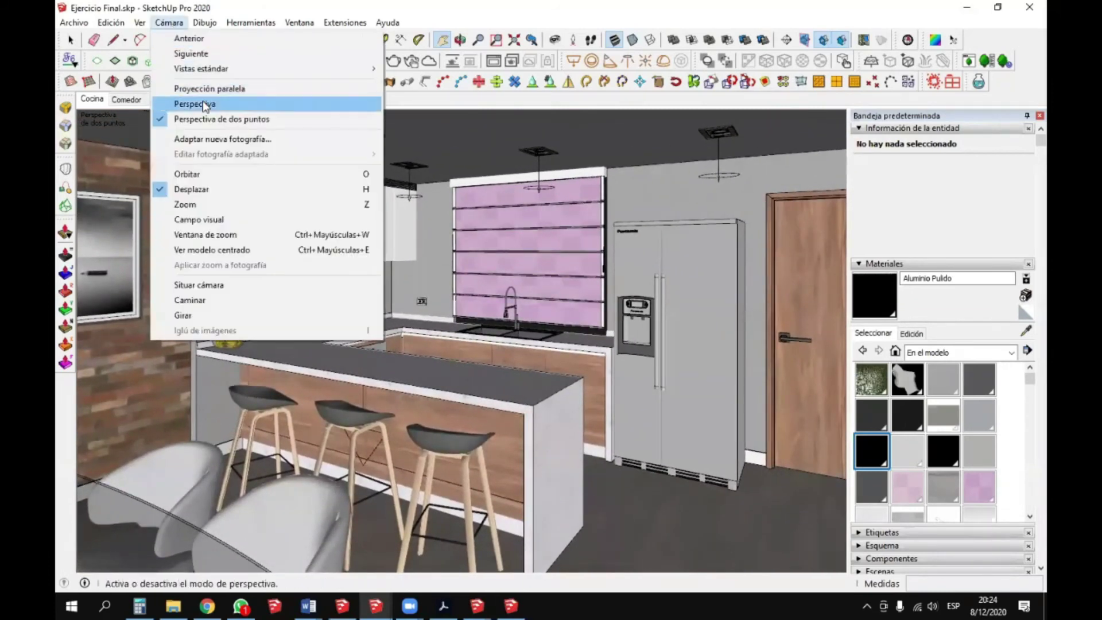
{"action": "left_click", "coordinate": [202, 104]}
{"action": "left_click_drag", "start_coordinate": [404, 178], "coordinate": [408, 277]}
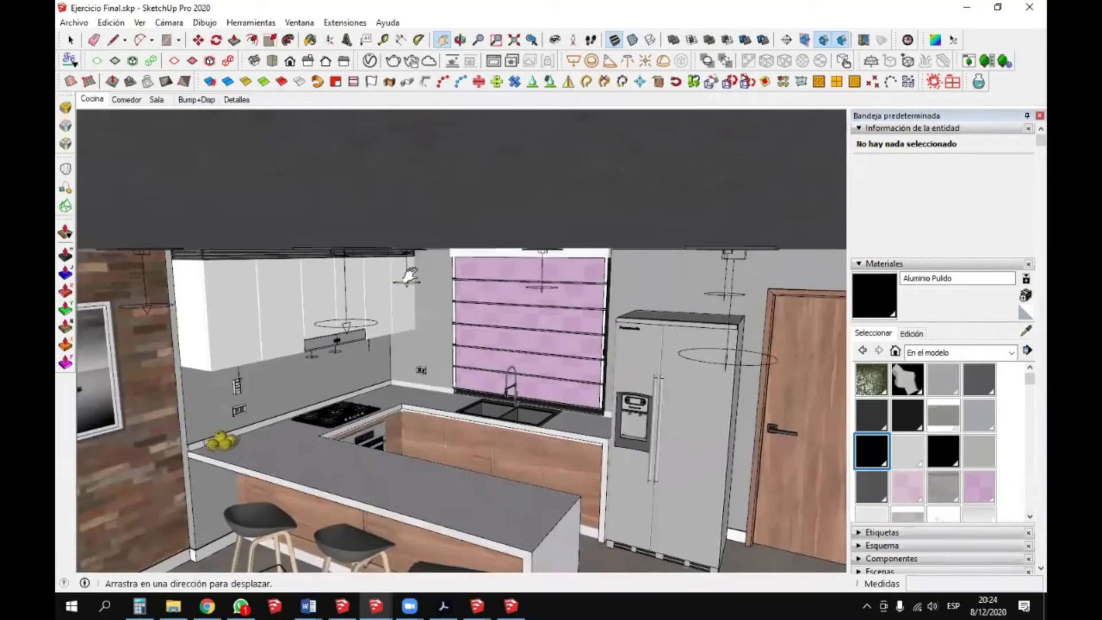
- Apply two-point perspective to the tilted view and shift it to bring the bar stools and peninsula into frame
{"action": "left_click", "coordinate": [169, 22]}
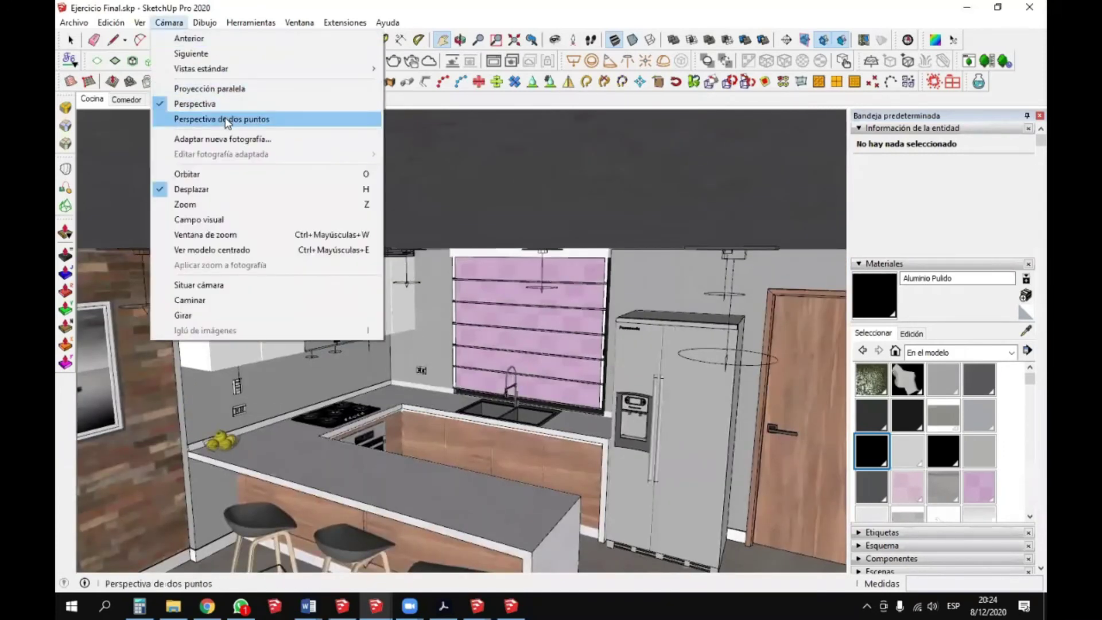
{"action": "left_click", "coordinate": [226, 120]}
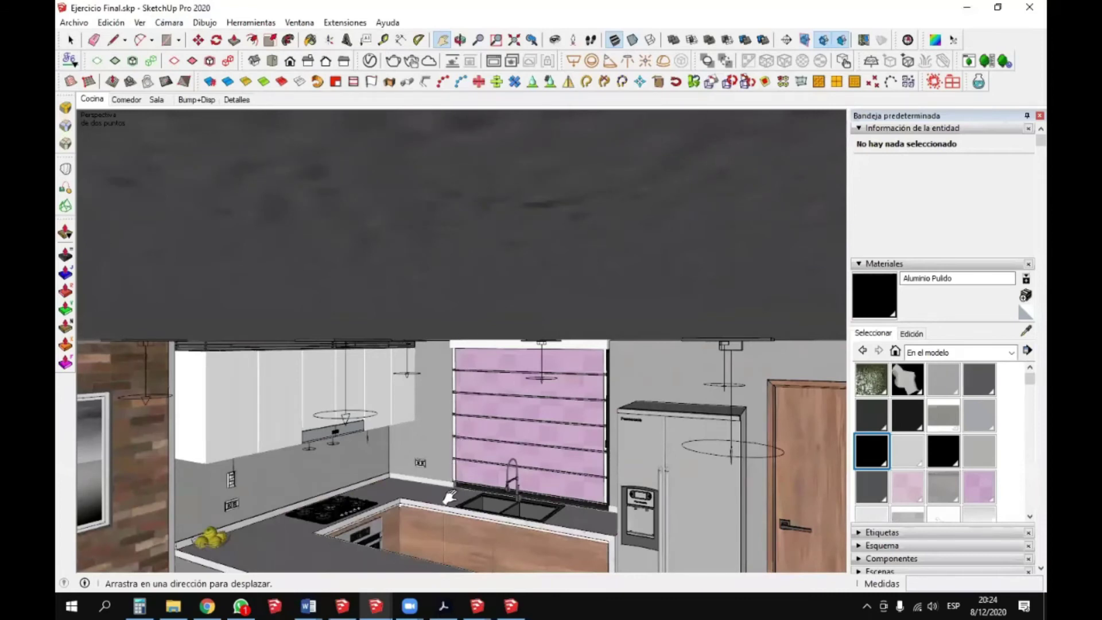
{"action": "left_click_drag", "start_coordinate": [449, 497], "coordinate": [463, 108]}
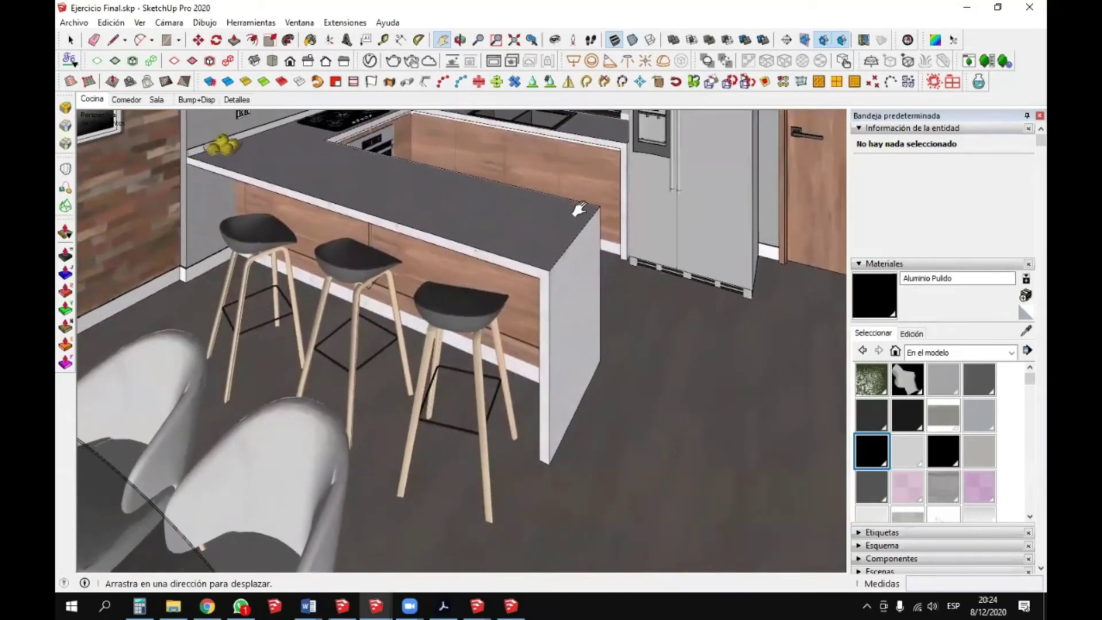
{"action": "left_click_drag", "start_coordinate": [492, 455], "coordinate": [495, 548]}
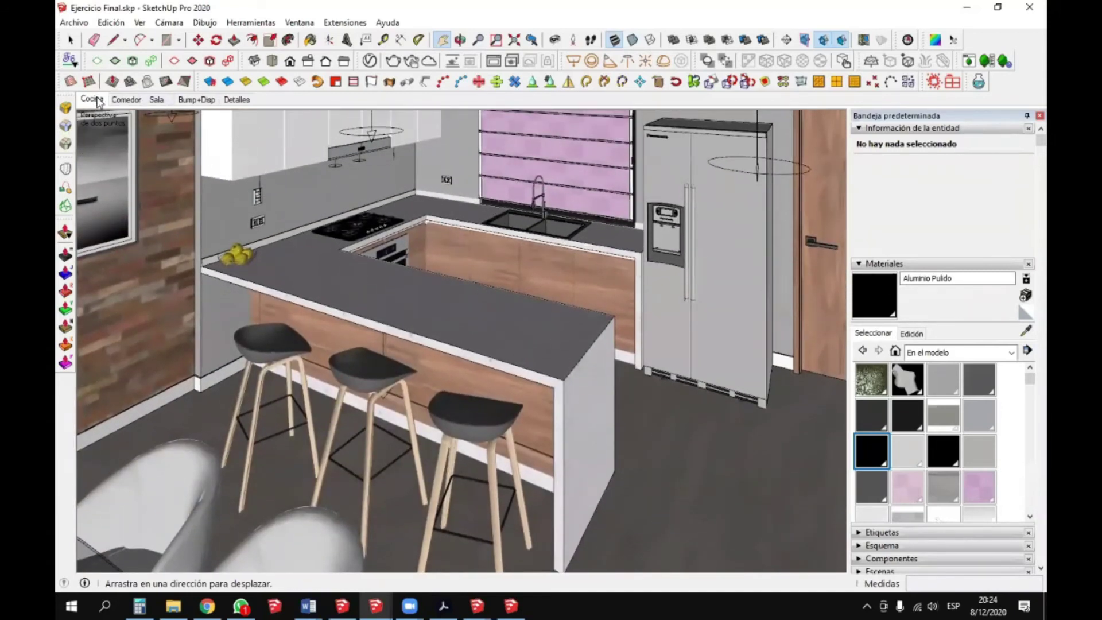
- Restore the Cocina scene, apply two-point perspective, and frame the whole kitchen with the peninsula and refrigerator
{"action": "left_click", "coordinate": [93, 100]}
{"action": "middle_click_drag", "start_coordinate": [446, 248], "coordinate": [452, 238]}
{"action": "left_click_drag", "start_coordinate": [453, 266], "coordinate": [466, 298]}
{"action": "middle_click_drag", "start_coordinate": [466, 298], "coordinate": [454, 294]}
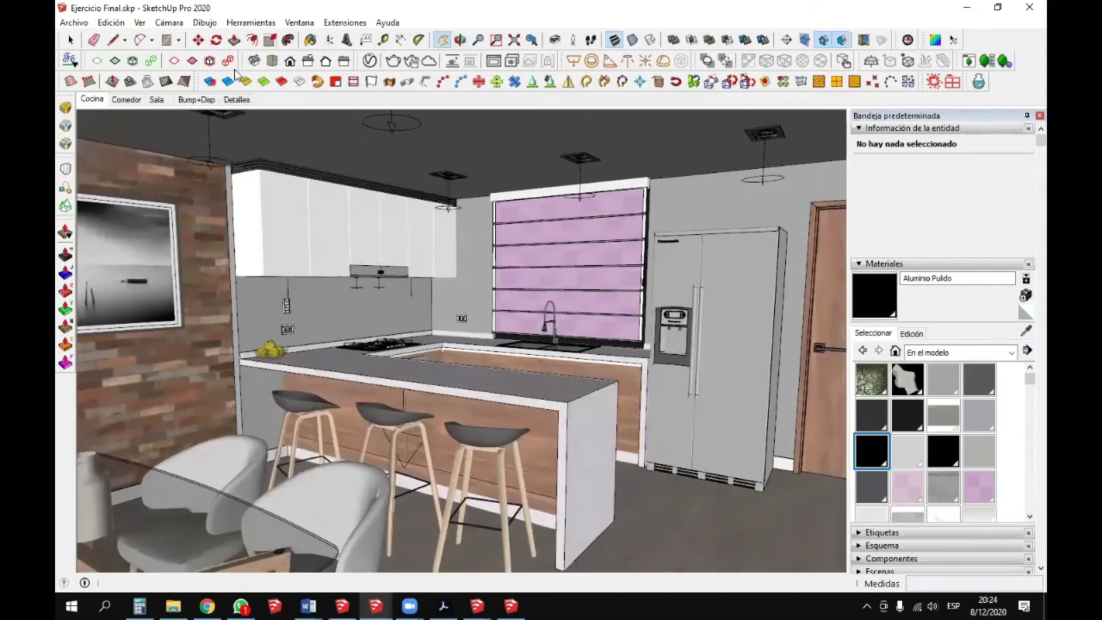
{"action": "left_click", "coordinate": [165, 26]}
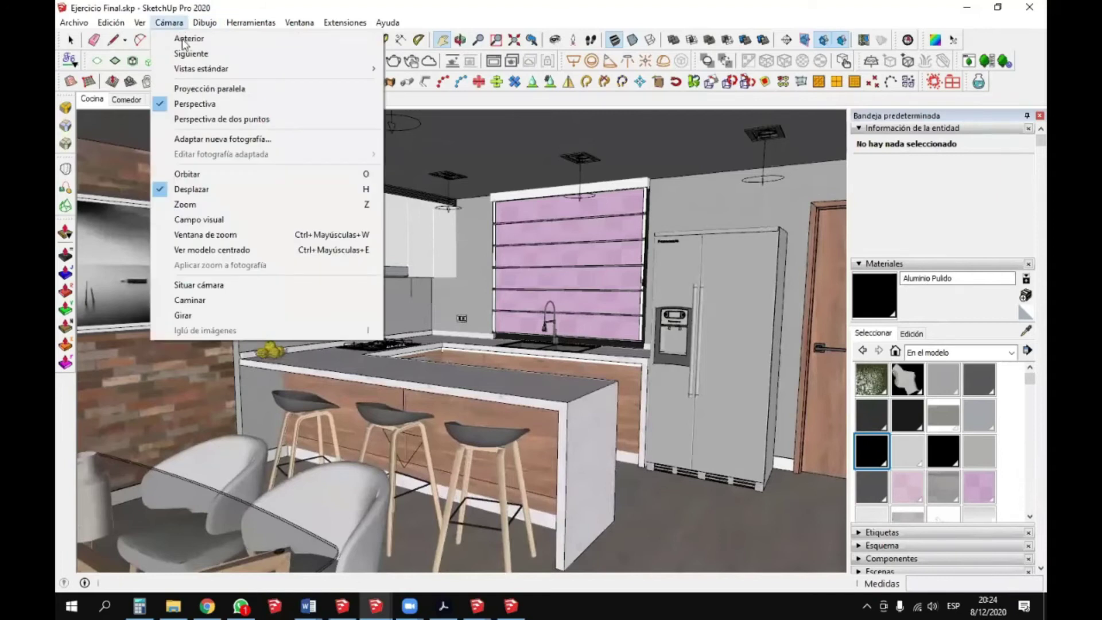
{"action": "left_click", "coordinate": [217, 120]}
{"action": "left_click_drag", "start_coordinate": [468, 356], "coordinate": [462, 281]}
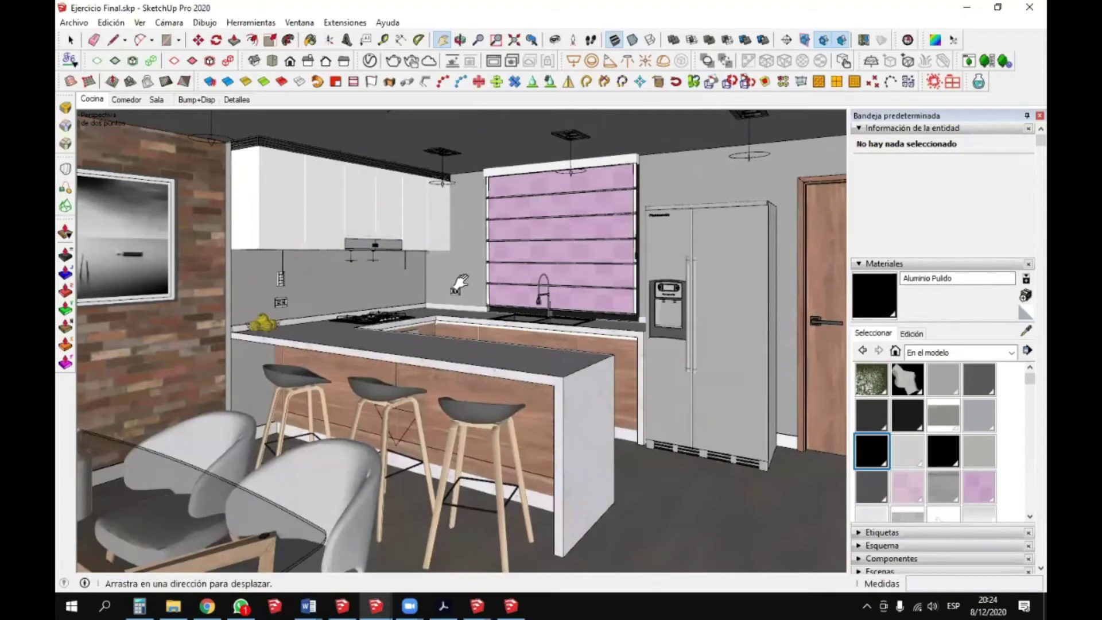
{"action": "key", "text": "space"}
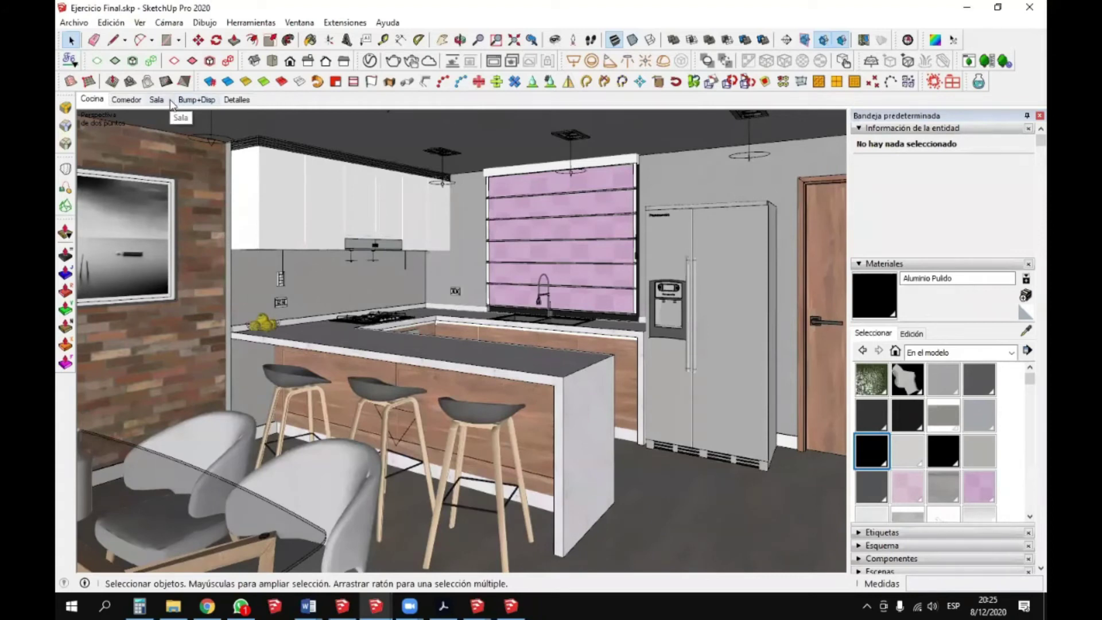
- Activate the Sala scene and open the V-Ray frame buffer over the model
{"action": "left_click", "coordinate": [157, 101]}
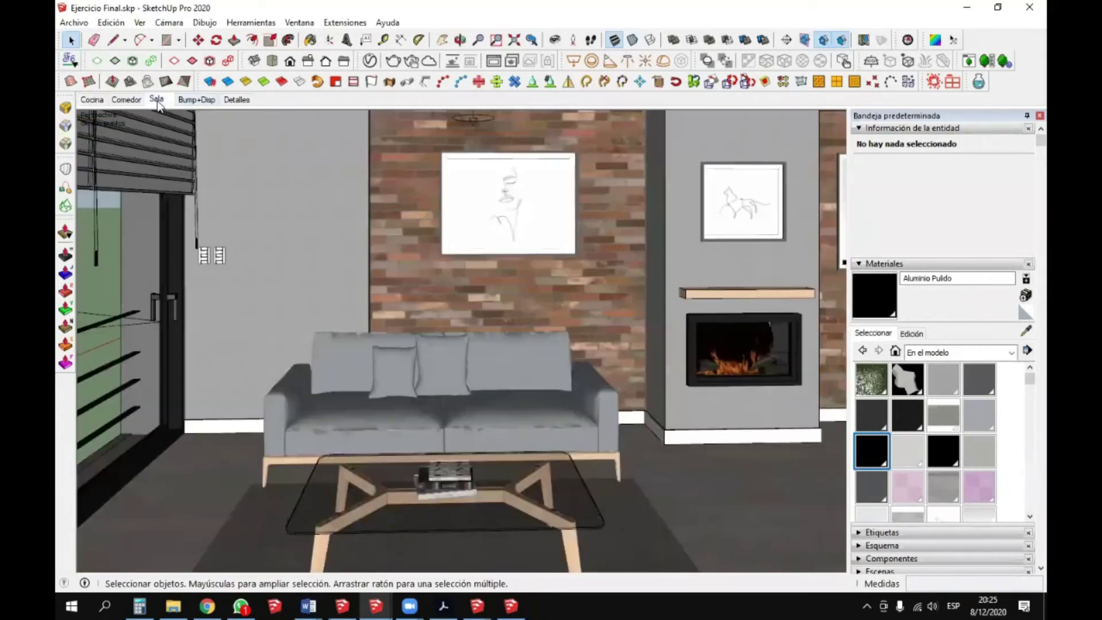
{"action": "left_click", "coordinate": [417, 67]}
{"action": "left_click", "coordinate": [497, 67]}
{"action": "left_click_drag", "start_coordinate": [344, 113], "coordinate": [524, 80]}
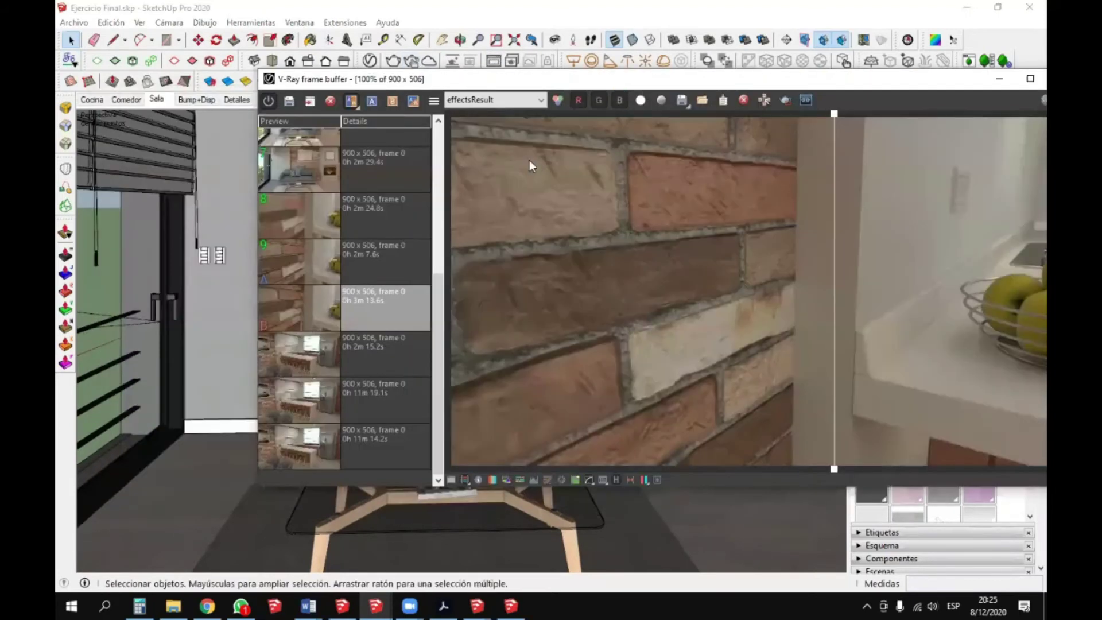
- Turn off the A/B comparison and load the living-room render of 0h 2m 23.0s from the history
{"action": "left_click", "coordinate": [351, 102]}
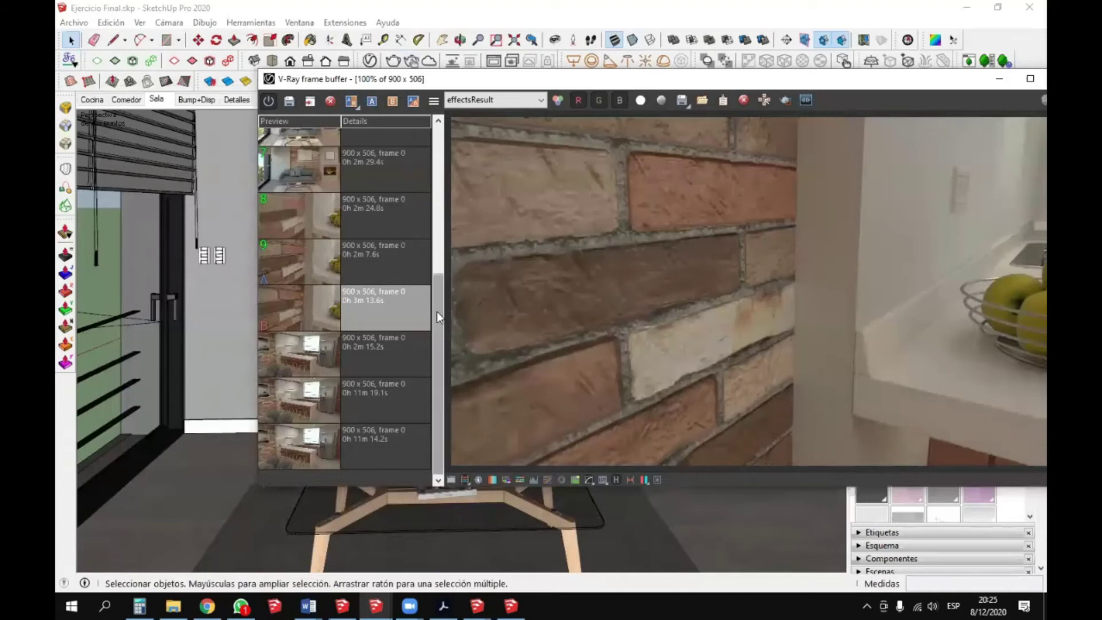
{"action": "left_click_drag", "start_coordinate": [438, 408], "coordinate": [440, 323]}
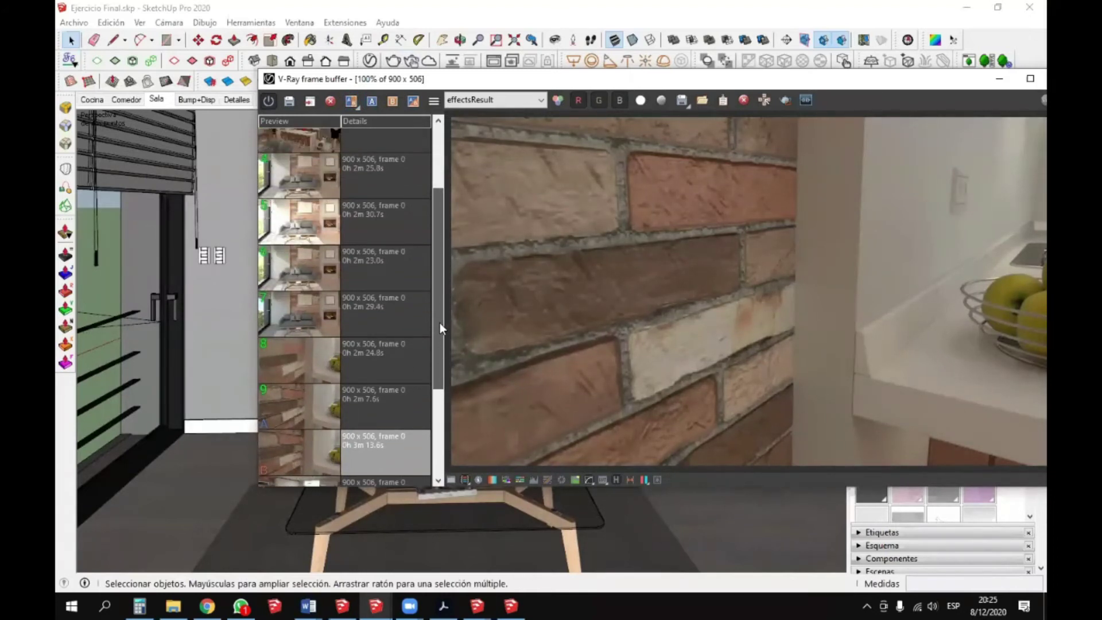
{"action": "double_click", "coordinate": [288, 262]}
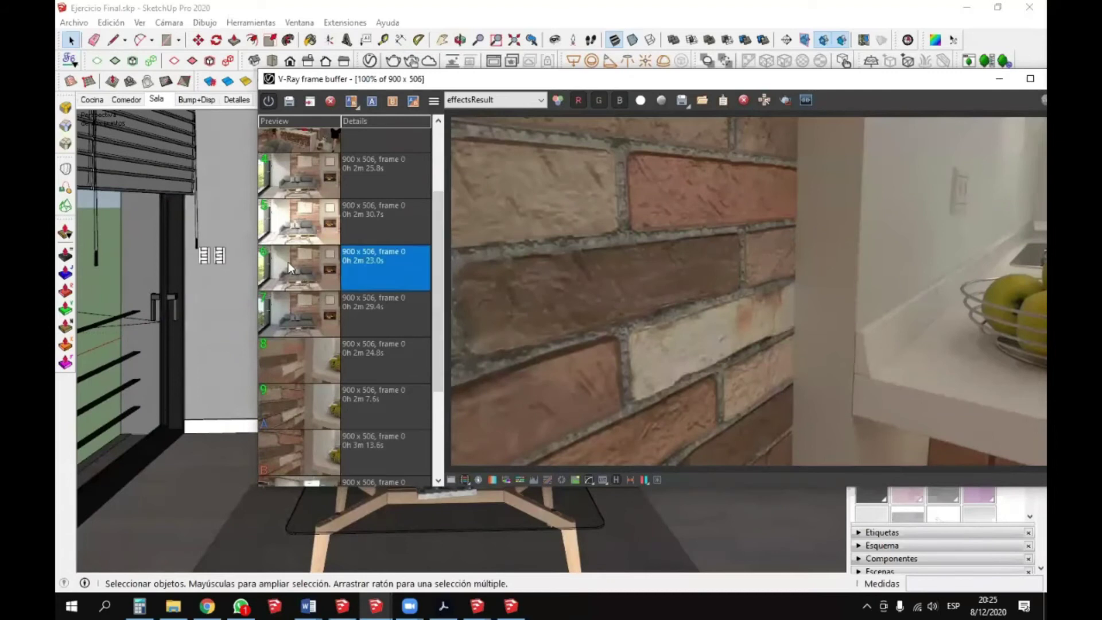
- Display the Denoiser channel of the living-room render and reposition the frame buffer to show the full image
{"action": "left_click", "coordinate": [467, 100]}
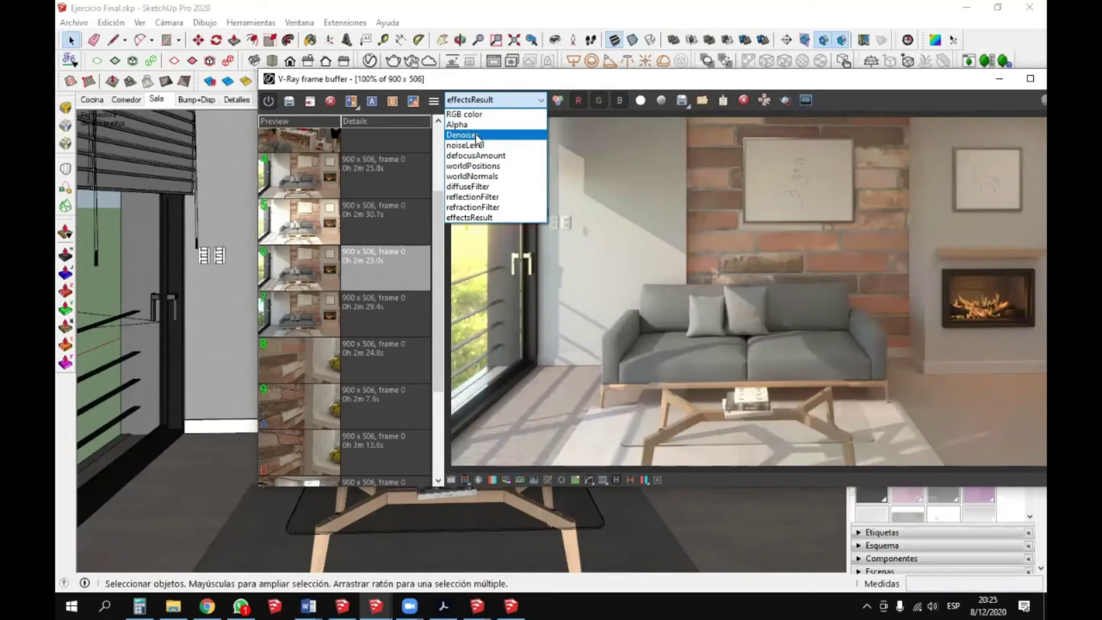
{"action": "left_click", "coordinate": [468, 135]}
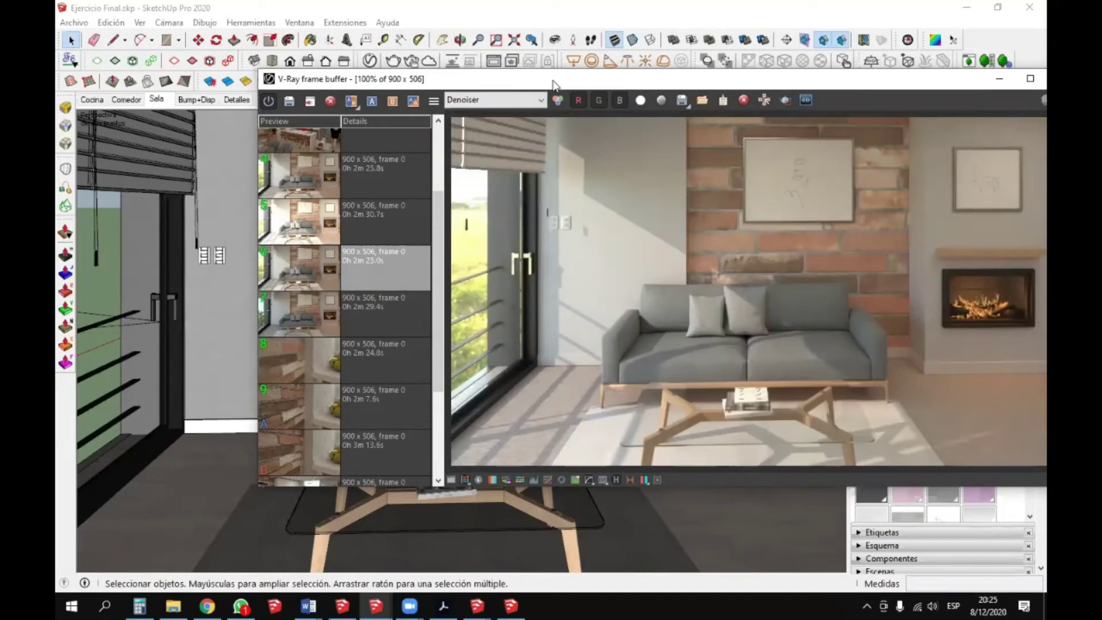
{"action": "left_click_drag", "start_coordinate": [554, 83], "coordinate": [475, 80]}
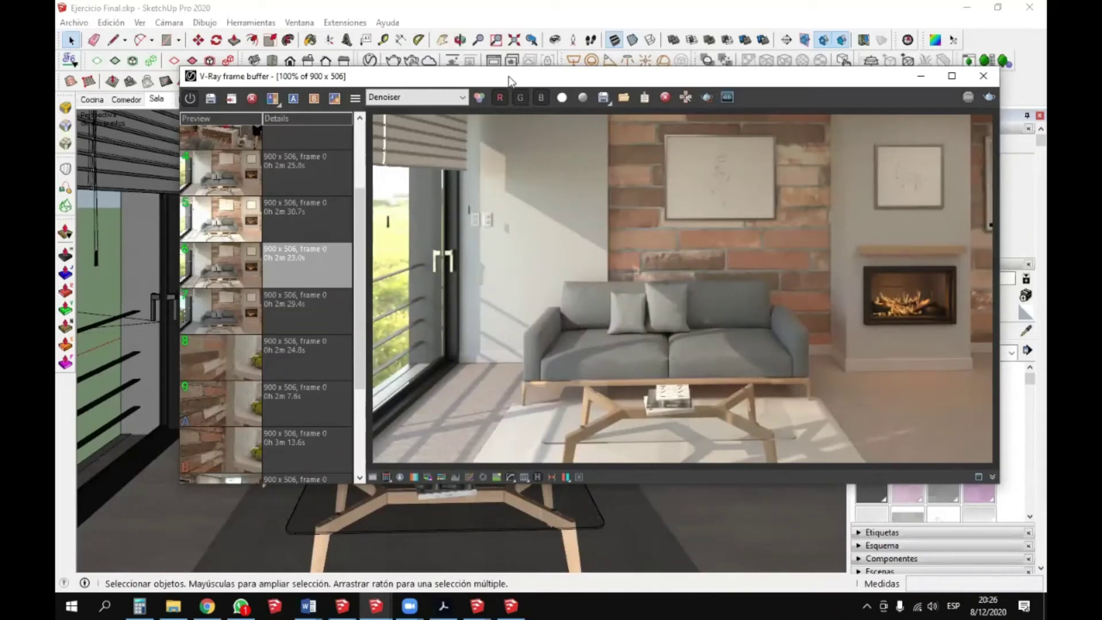
{"action": "left_click_drag", "start_coordinate": [509, 80], "coordinate": [472, 144]}
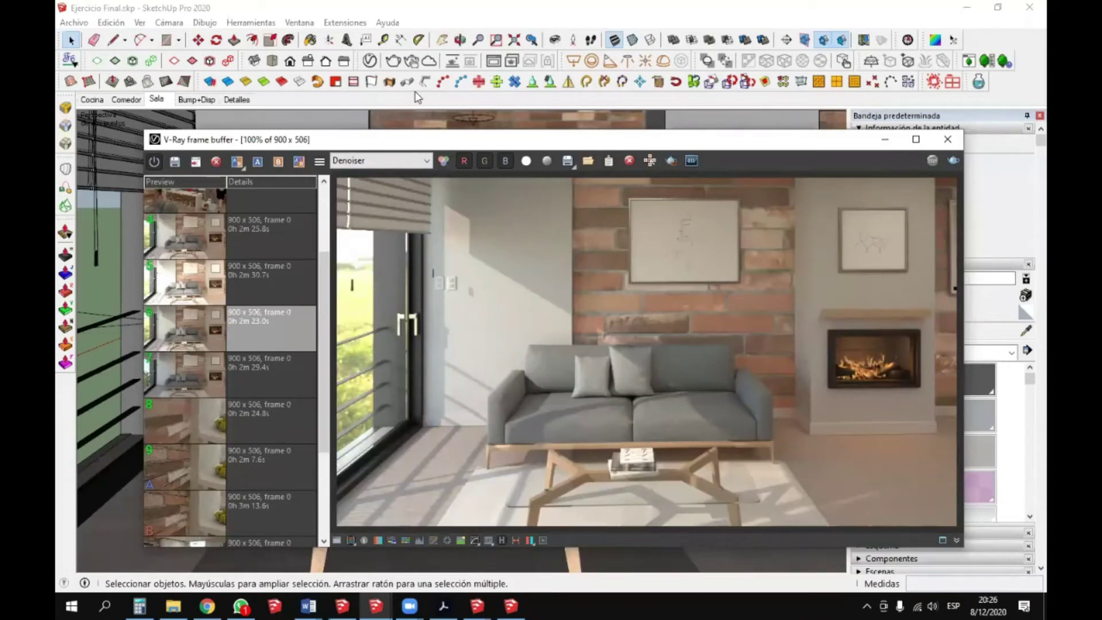
- Open the V-Ray Asset Editor beside the render and list the scene's lights
{"action": "left_click", "coordinate": [370, 61]}
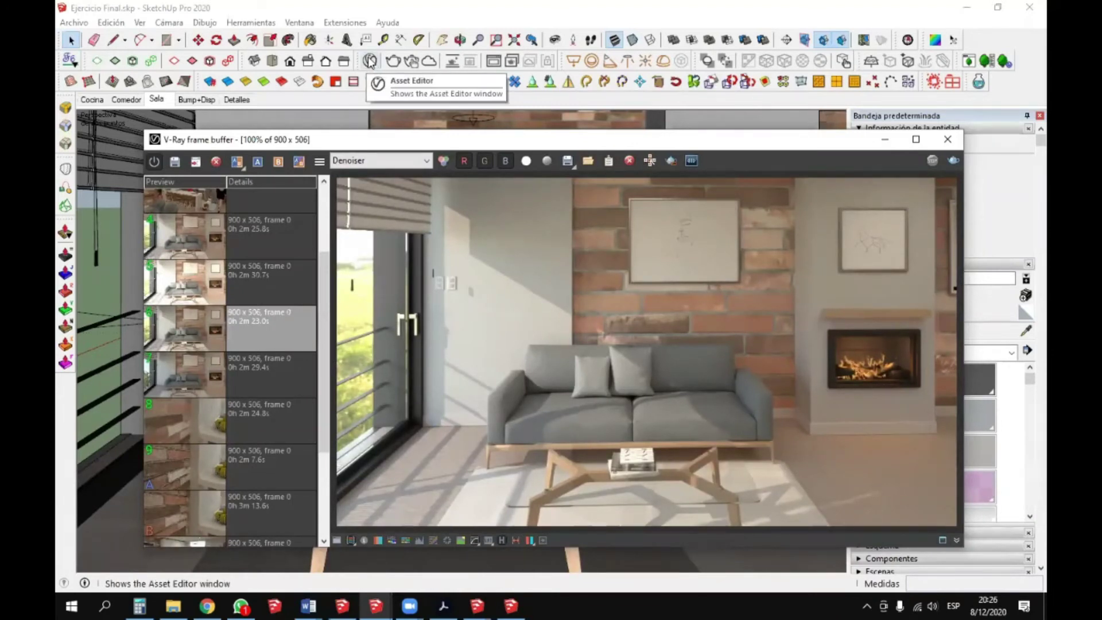
{"action": "left_click_drag", "start_coordinate": [362, 95], "coordinate": [468, 83]}
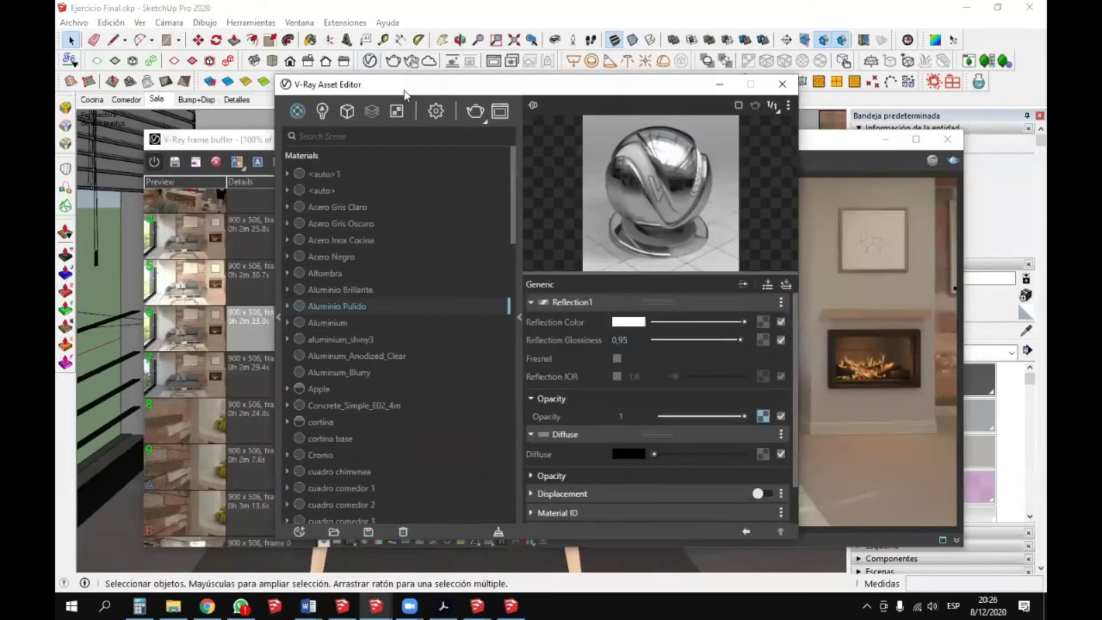
{"action": "left_click", "coordinate": [323, 112]}
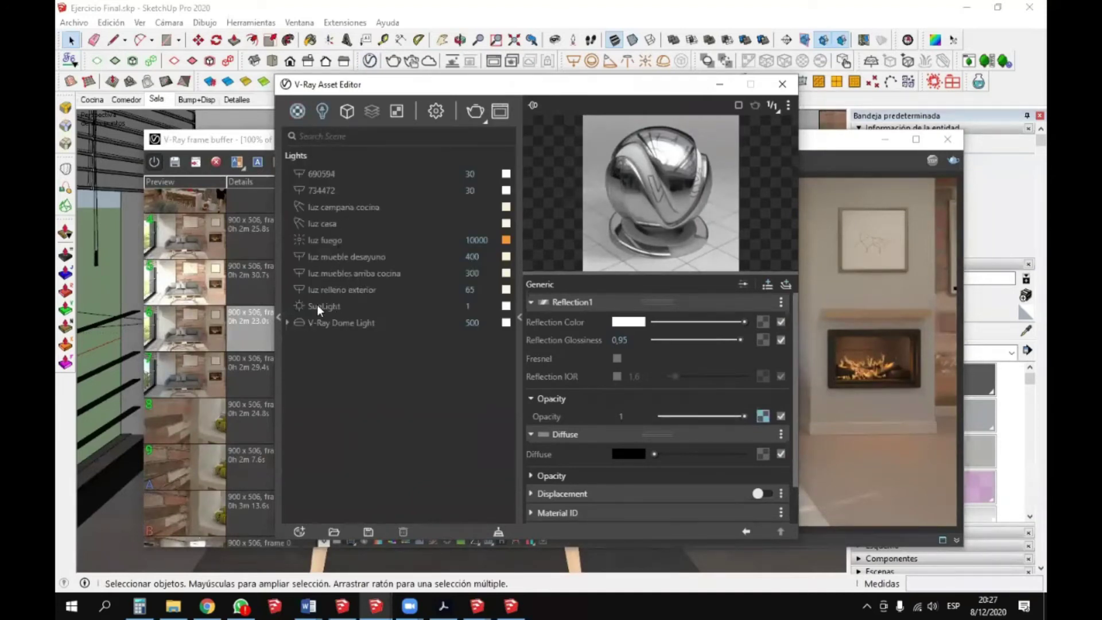
- Open the SunLight parameters, view the sun shadows in the living-room render, and return to the light's settings
{"action": "left_click", "coordinate": [324, 305]}
{"action": "double_click", "coordinate": [482, 305]}
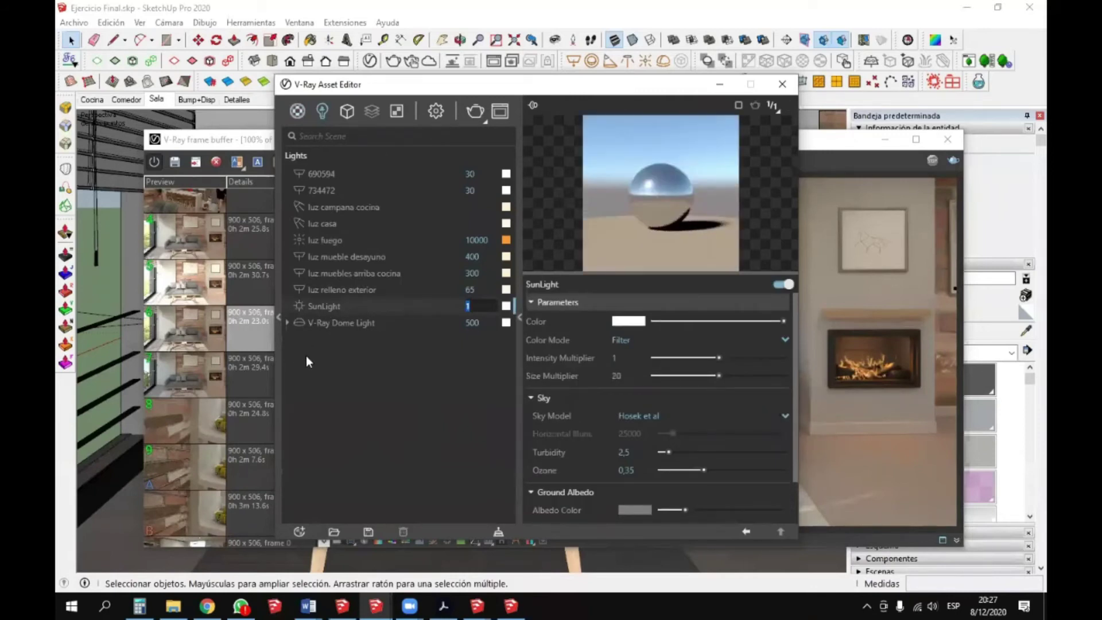
{"action": "left_click", "coordinate": [235, 150]}
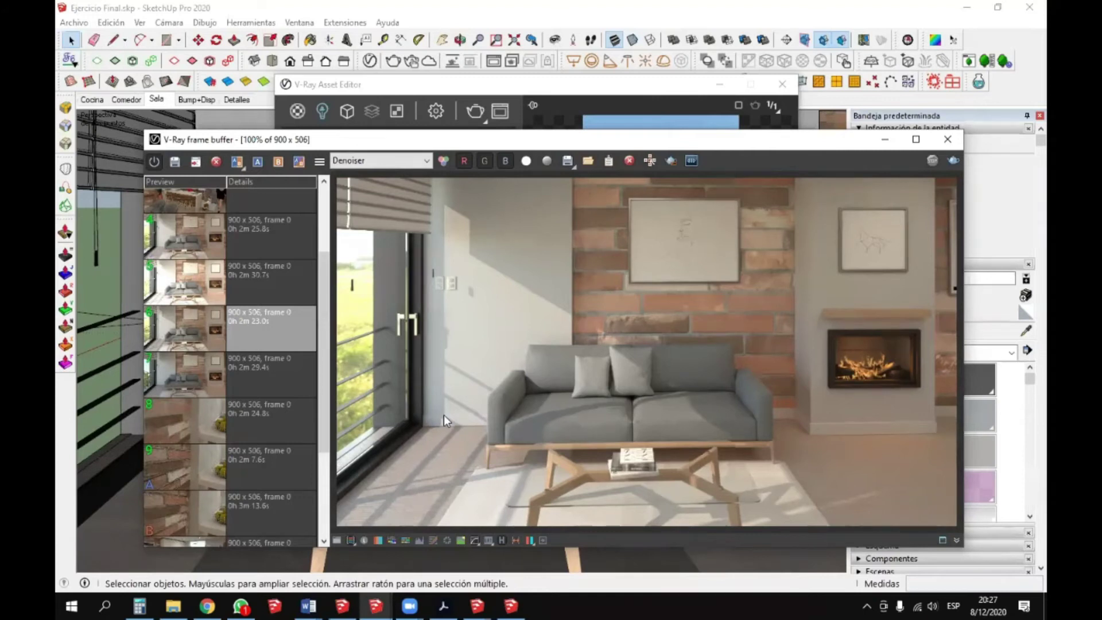
{"action": "left_click", "coordinate": [415, 89]}
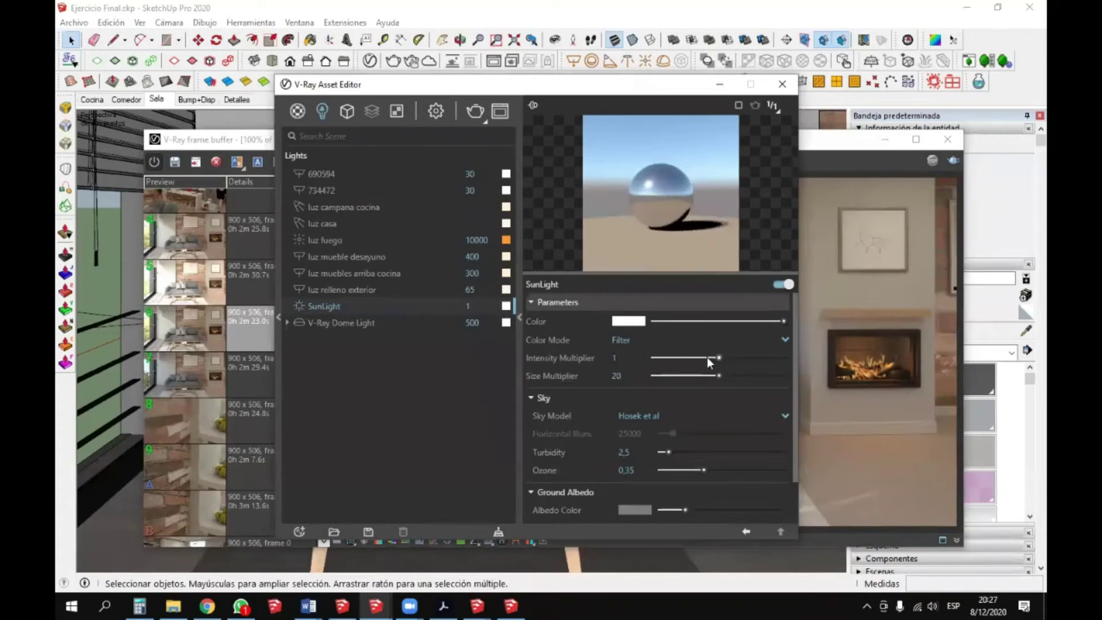
- Try a SunLight intensity multiplier of 1,812 and a darker color, then set the intensity multiplier back to 1
{"action": "left_click_drag", "start_coordinate": [717, 357], "coordinate": [771, 357]}
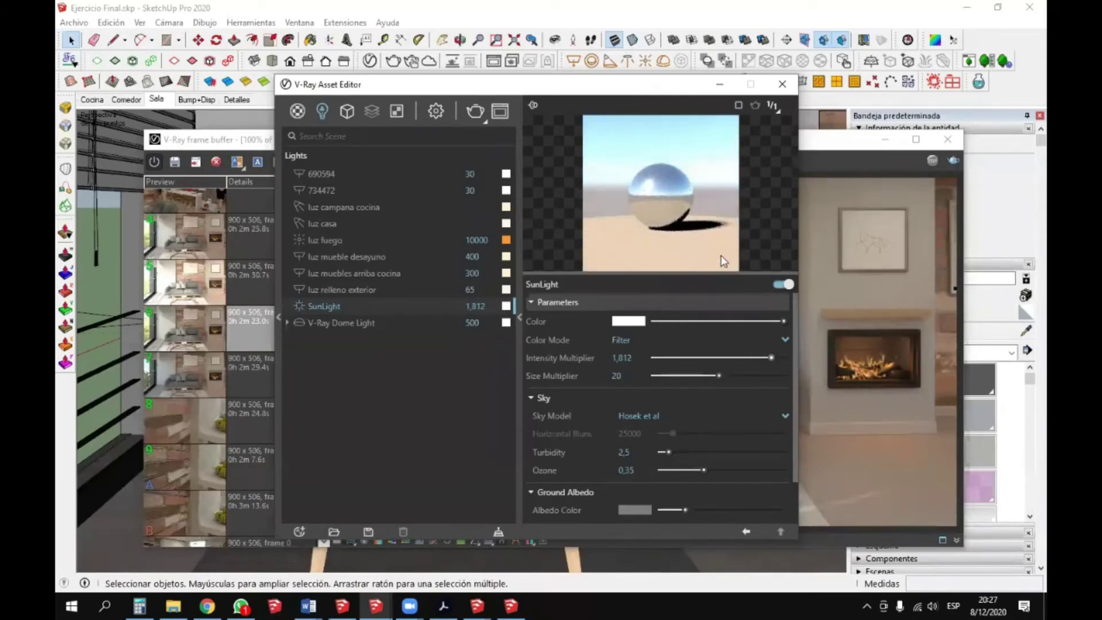
{"action": "left_click", "coordinate": [779, 322]}
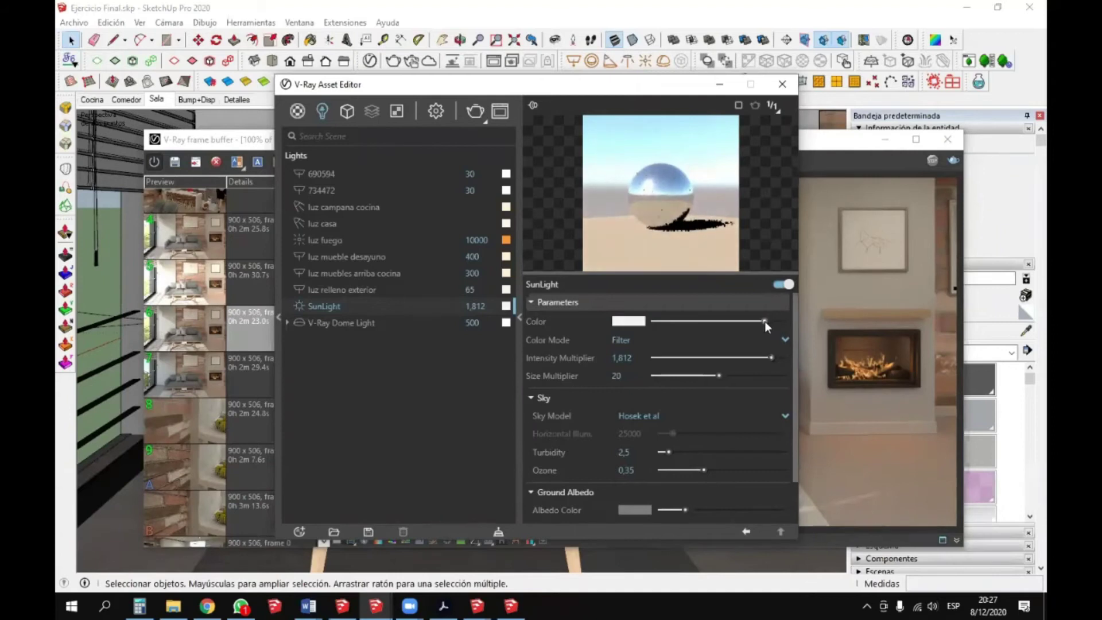
{"action": "left_click_drag", "start_coordinate": [768, 359], "coordinate": [725, 360]}
{"action": "double_click", "coordinate": [624, 357]}
{"action": "type", "text": "1"}
{"action": "key", "text": "Return"}
- Set the SunLight's size multiplier to 1
{"action": "double_click", "coordinate": [625, 375]}
{"action": "type", "text": "1"}
{"action": "key", "text": "Return"}
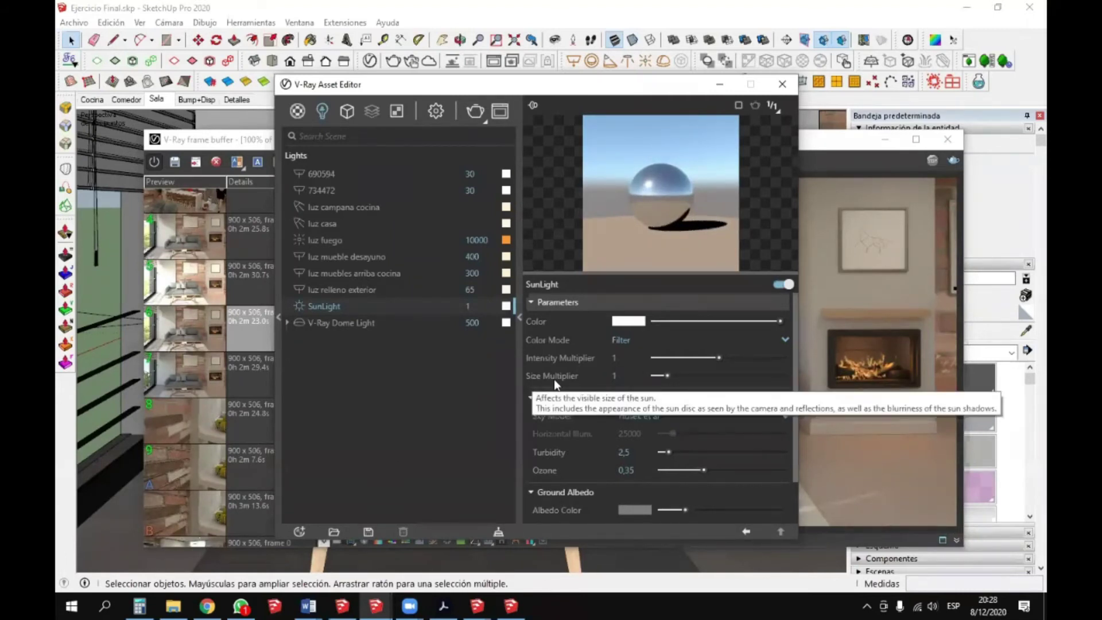
- Load the 0h 2m 25.8s render from the history to examine its shadows, and bring the SunLight parameters back into view
{"action": "left_click_drag", "start_coordinate": [583, 91], "coordinate": [135, 103]}
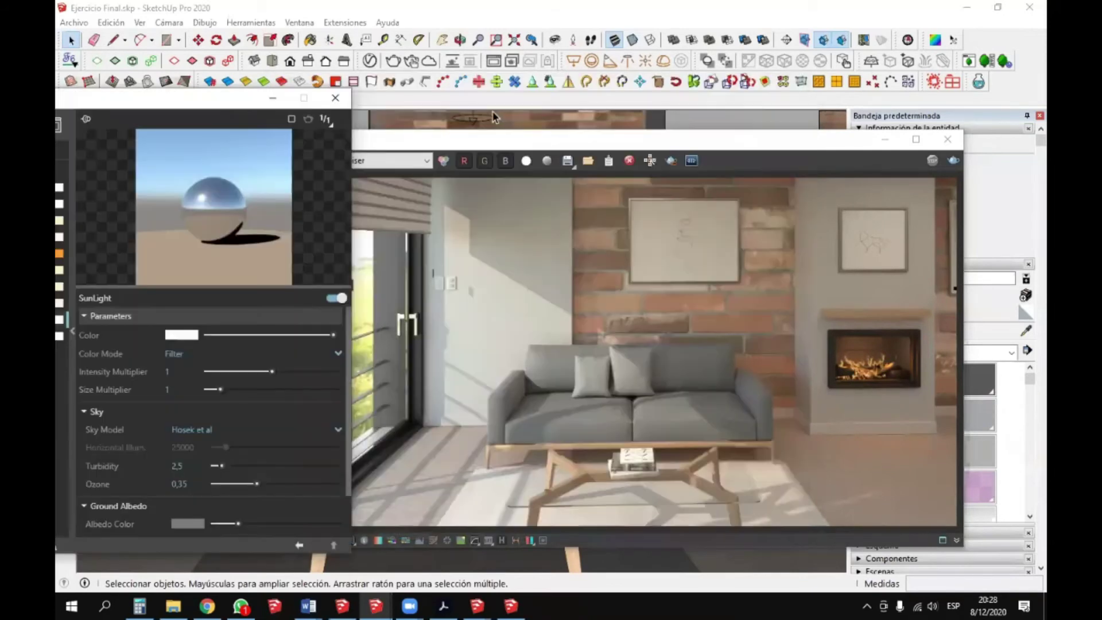
{"action": "left_click_drag", "start_coordinate": [468, 146], "coordinate": [699, 84]}
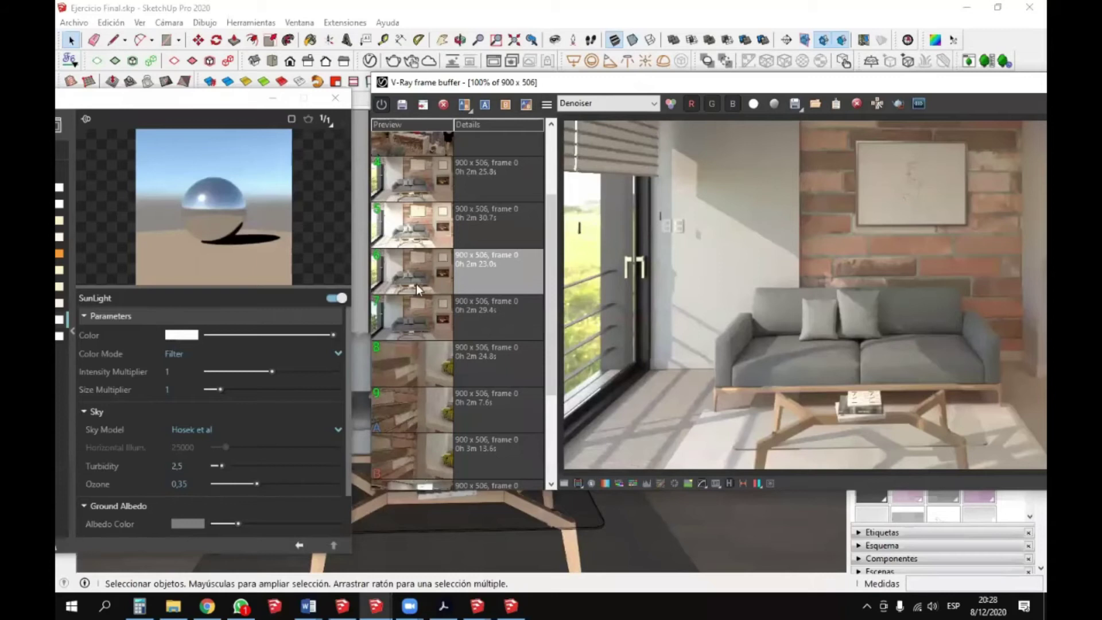
{"action": "left_click", "coordinate": [399, 172]}
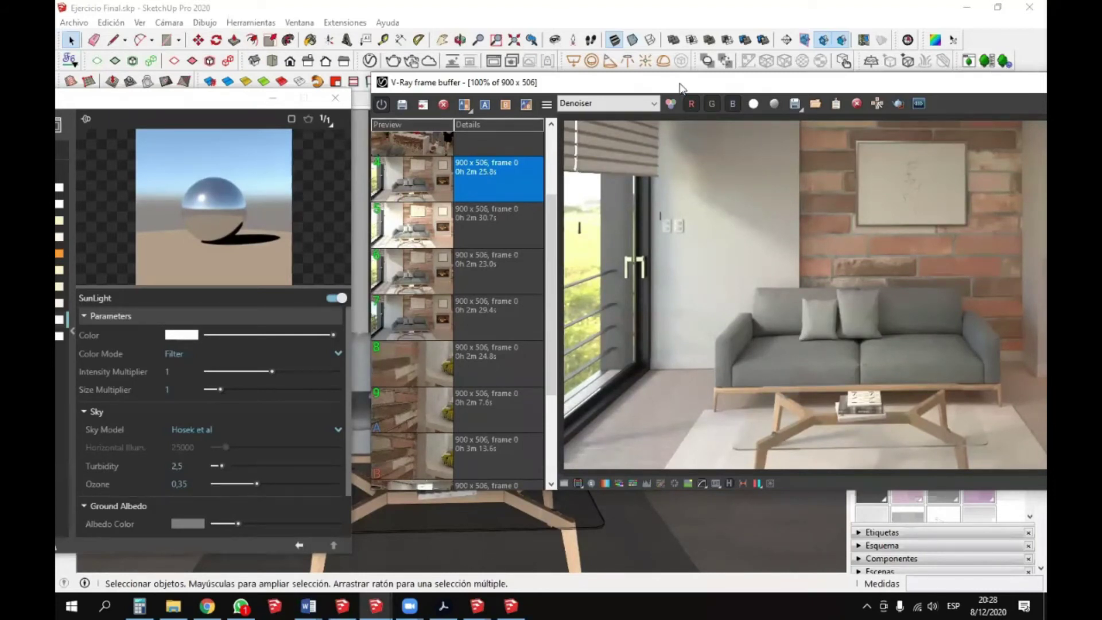
{"action": "left_click_drag", "start_coordinate": [680, 87], "coordinate": [663, 82]}
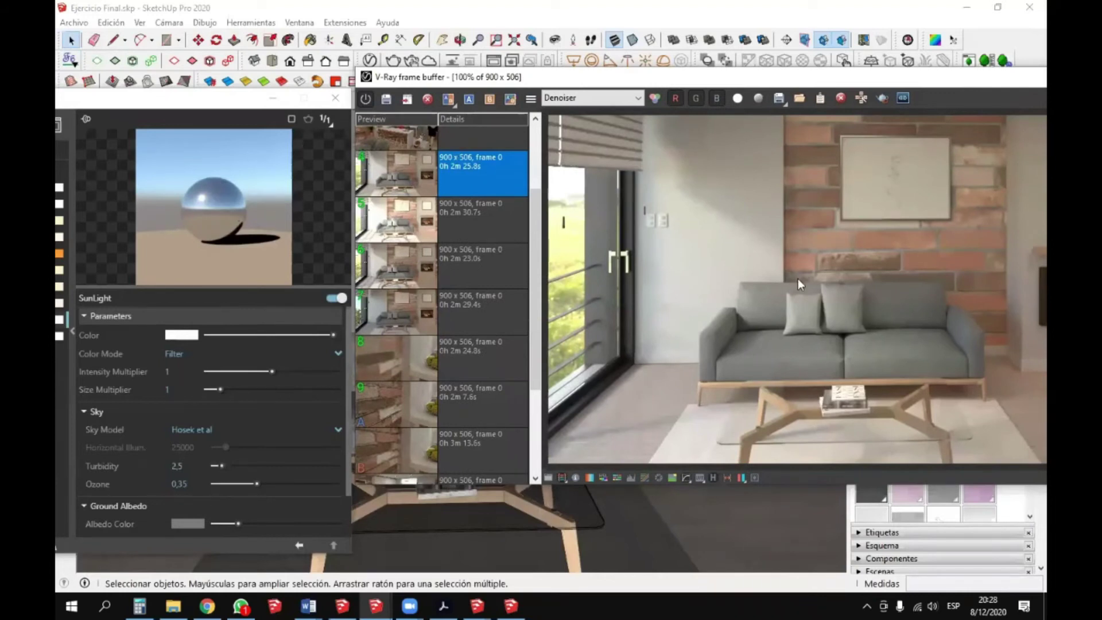
{"action": "left_click_drag", "start_coordinate": [225, 97], "coordinate": [636, 84]}
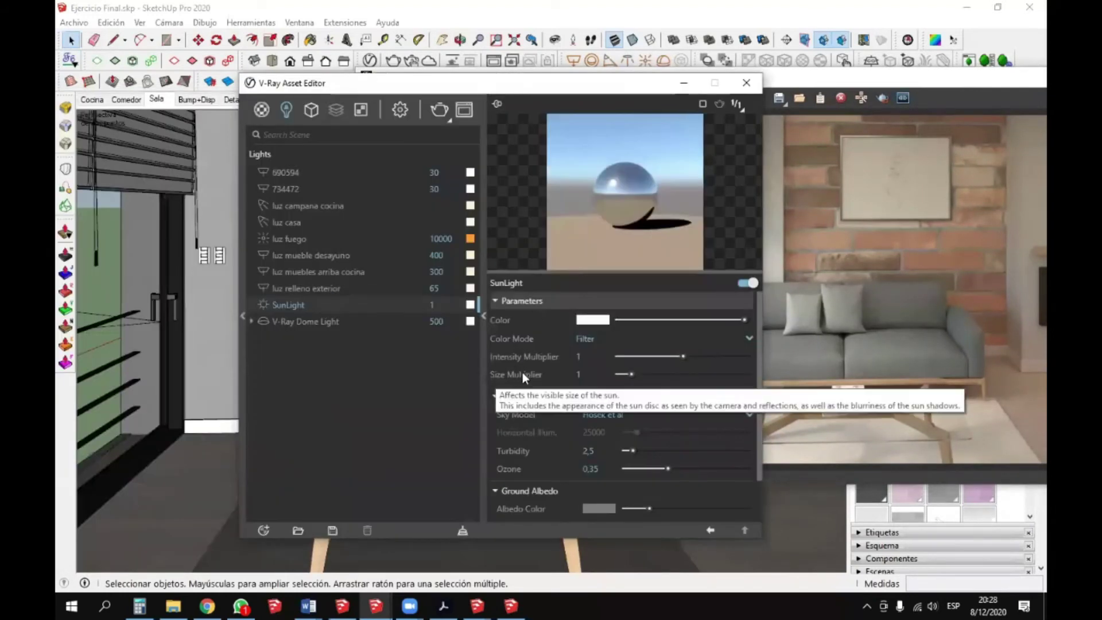
- Set the SunLight's size multiplier to 20
{"action": "left_click", "coordinate": [586, 375]}
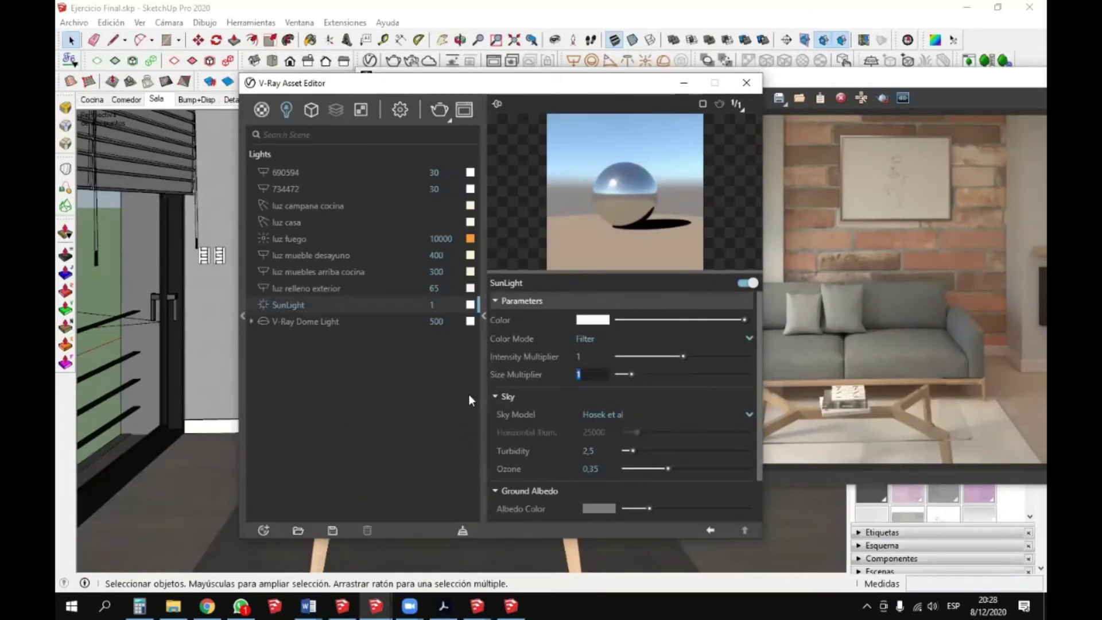
{"action": "type", "text": "20"}
{"action": "key", "text": "Return"}
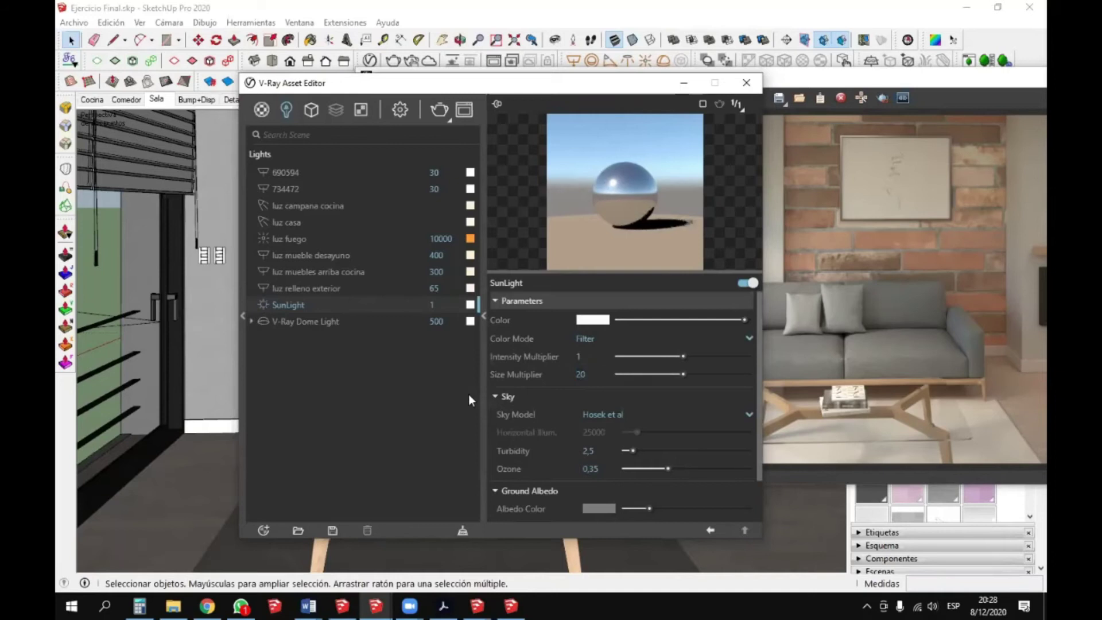
- Check the softer shadows in the loaded render and set the SunLight's size multiplier to 5
{"action": "left_click_drag", "start_coordinate": [808, 86], "coordinate": [612, 75]}
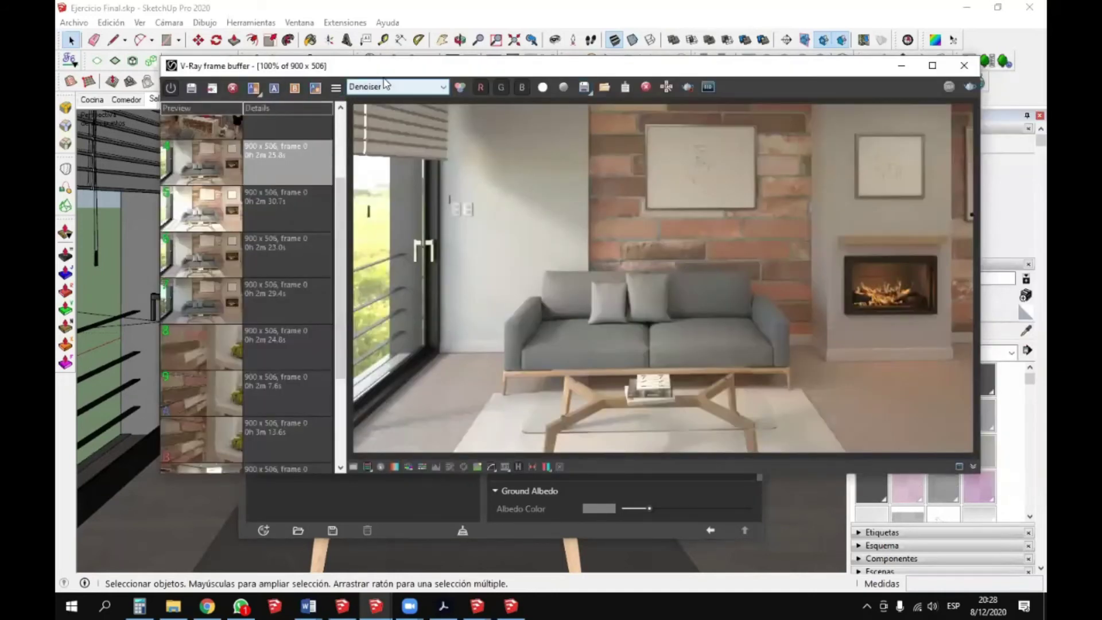
{"action": "left_click_drag", "start_coordinate": [574, 65], "coordinate": [813, 182]}
{"action": "left_click", "coordinate": [516, 143]}
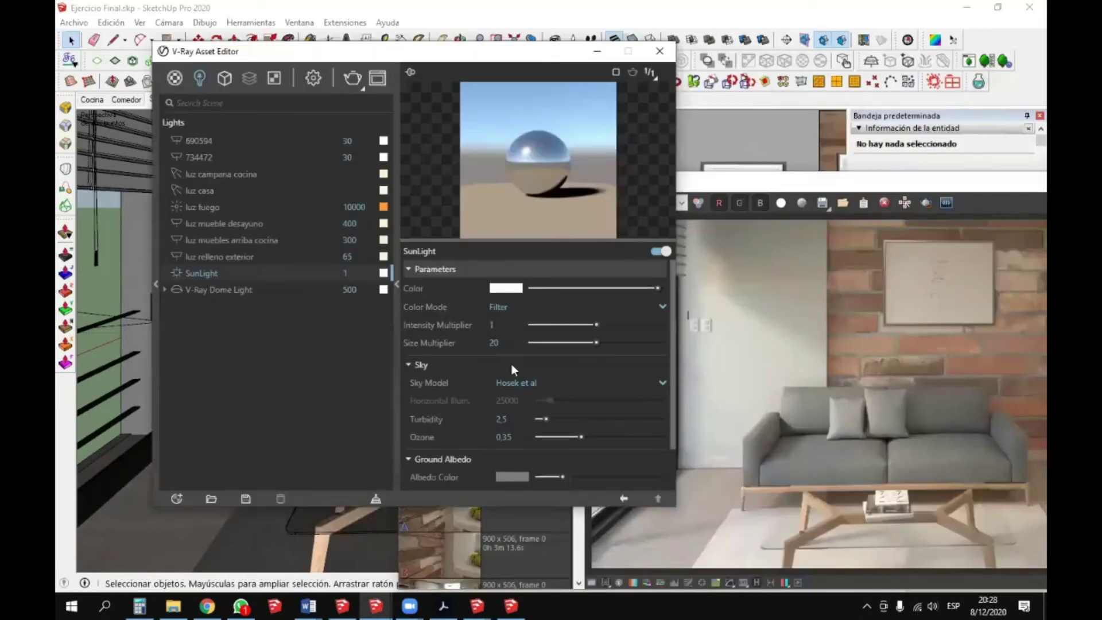
{"action": "double_click", "coordinate": [494, 342]}
{"action": "type", "text": "5"}
{"action": "key", "text": "Return"}
- Rearrange the frame buffer and Asset Editor windows and start a new V-Ray render of the living room
{"action": "left_click", "coordinate": [701, 160]}
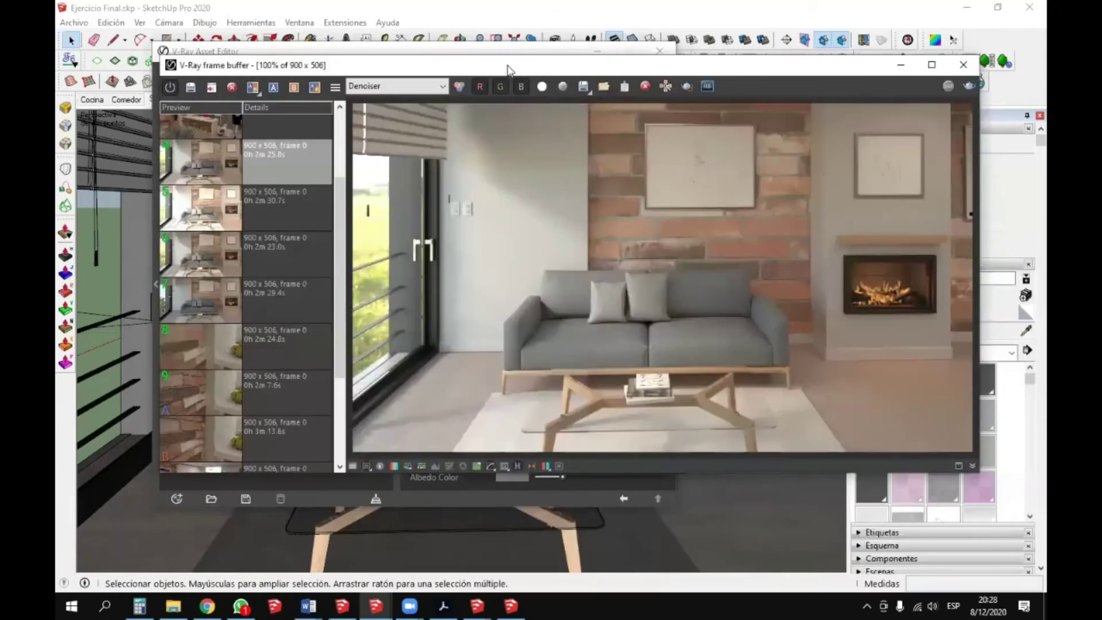
{"action": "left_click", "coordinate": [482, 104]}
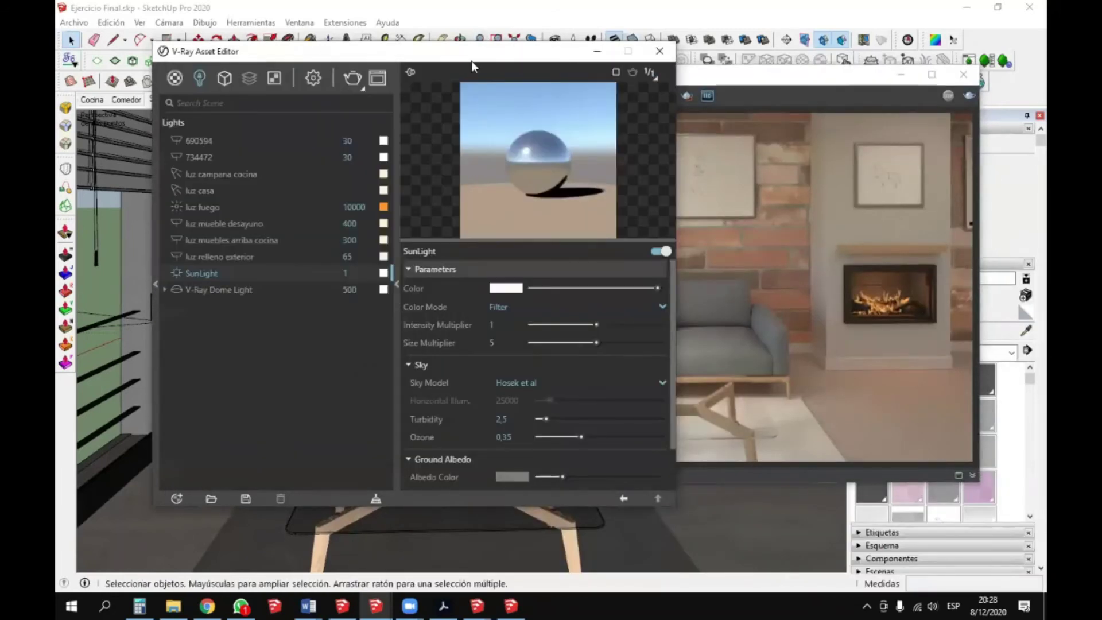
{"action": "left_click_drag", "start_coordinate": [496, 51], "coordinate": [533, 105]}
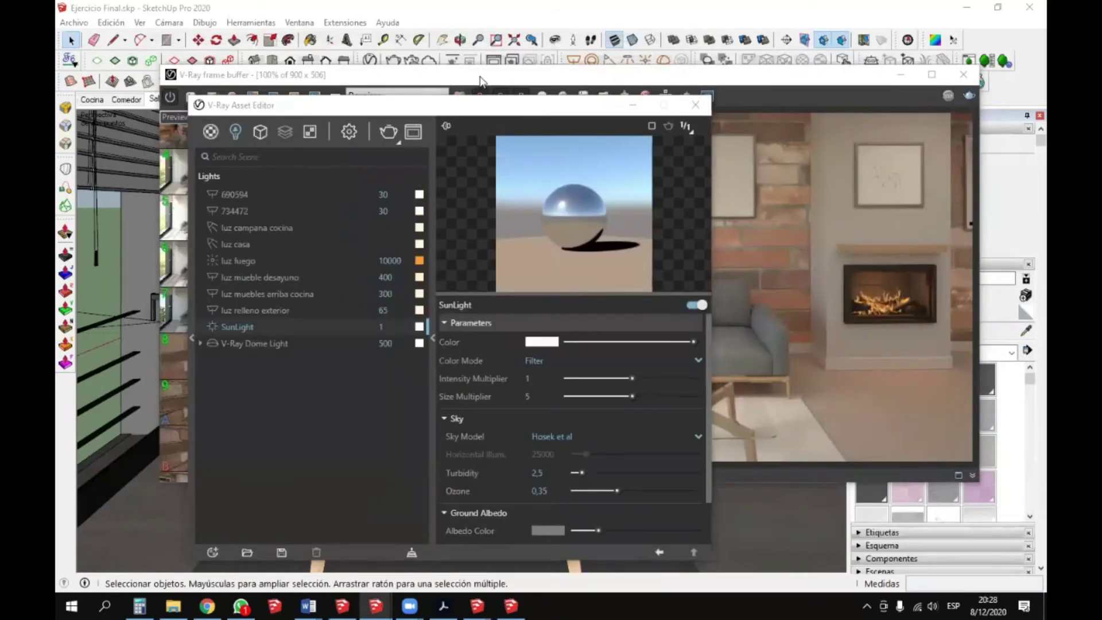
{"action": "left_click", "coordinate": [402, 65]}
{"action": "left_click", "coordinate": [394, 63]}
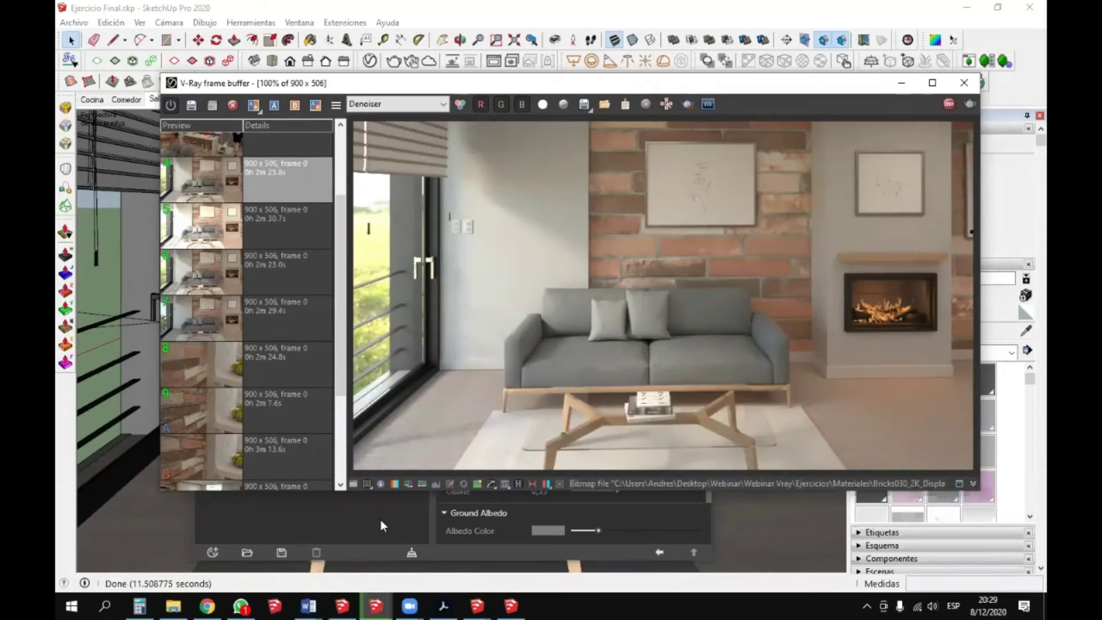
- Show the Camera section of the V-Ray render settings and open its Exposure Value (EV) for editing
{"action": "left_click", "coordinate": [392, 498]}
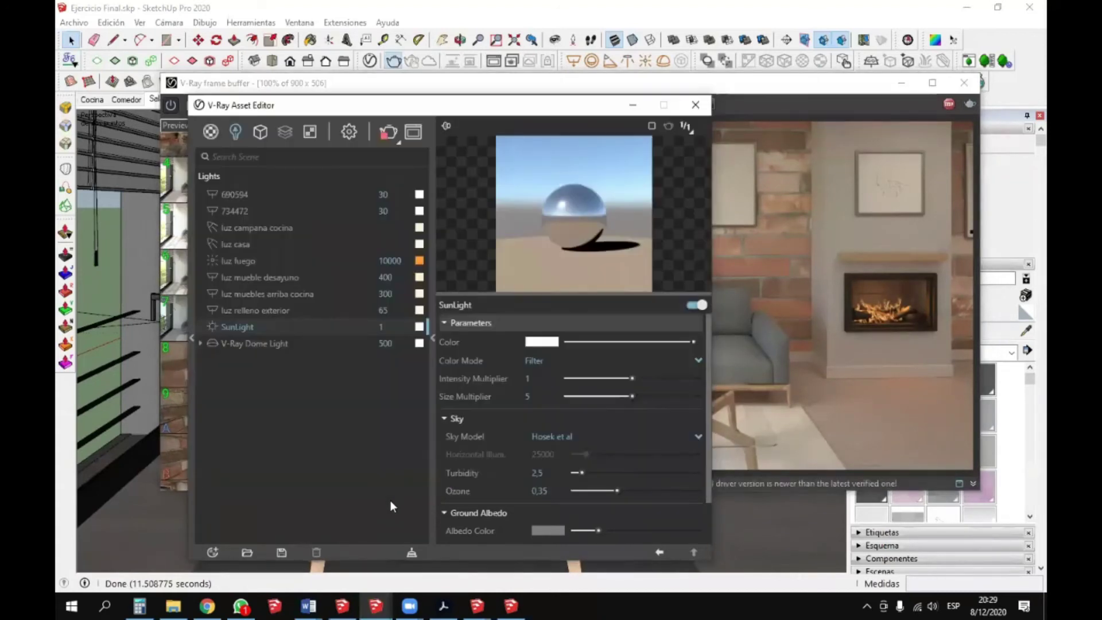
{"action": "left_click", "coordinate": [350, 132]}
{"action": "left_click_drag", "start_coordinate": [362, 112], "coordinate": [455, 96]}
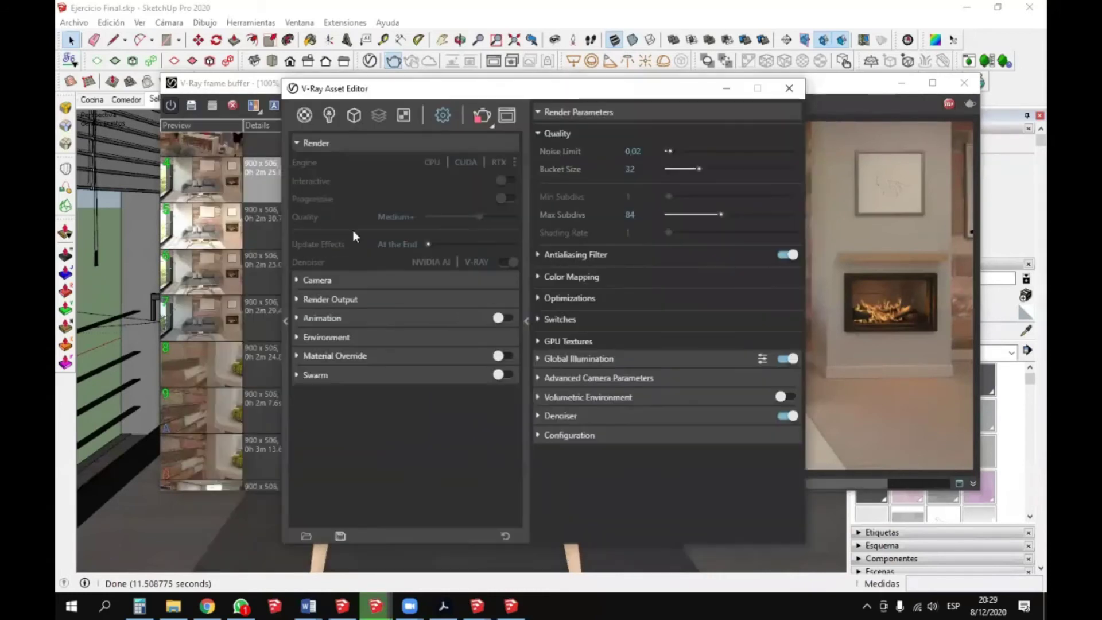
{"action": "left_click", "coordinate": [319, 280]}
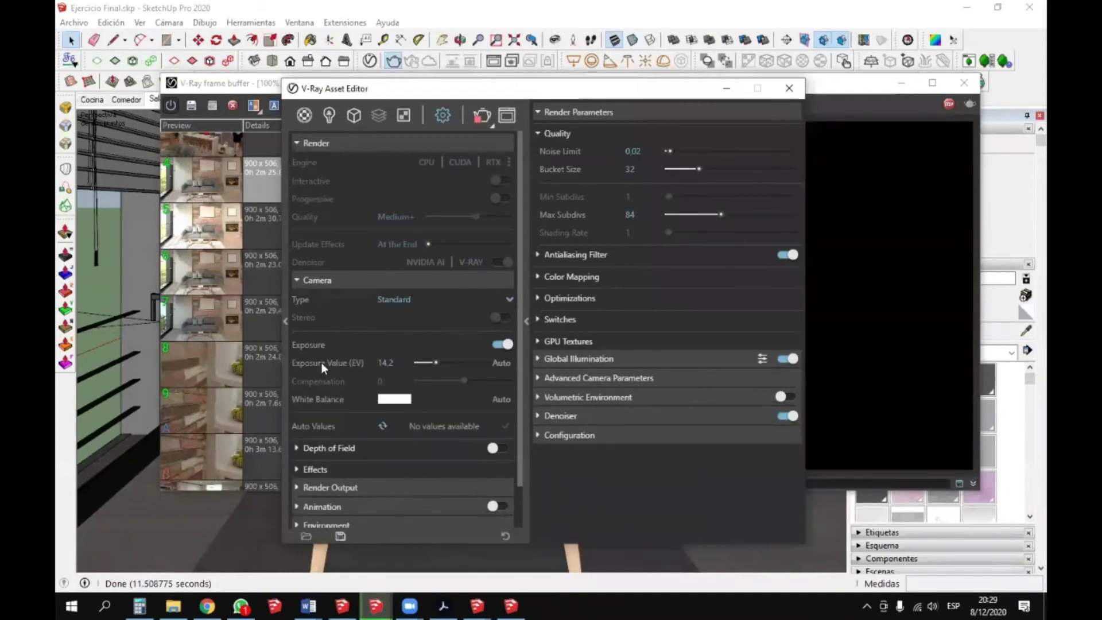
{"action": "left_click", "coordinate": [375, 361]}
{"action": "key", "text": "Return"}
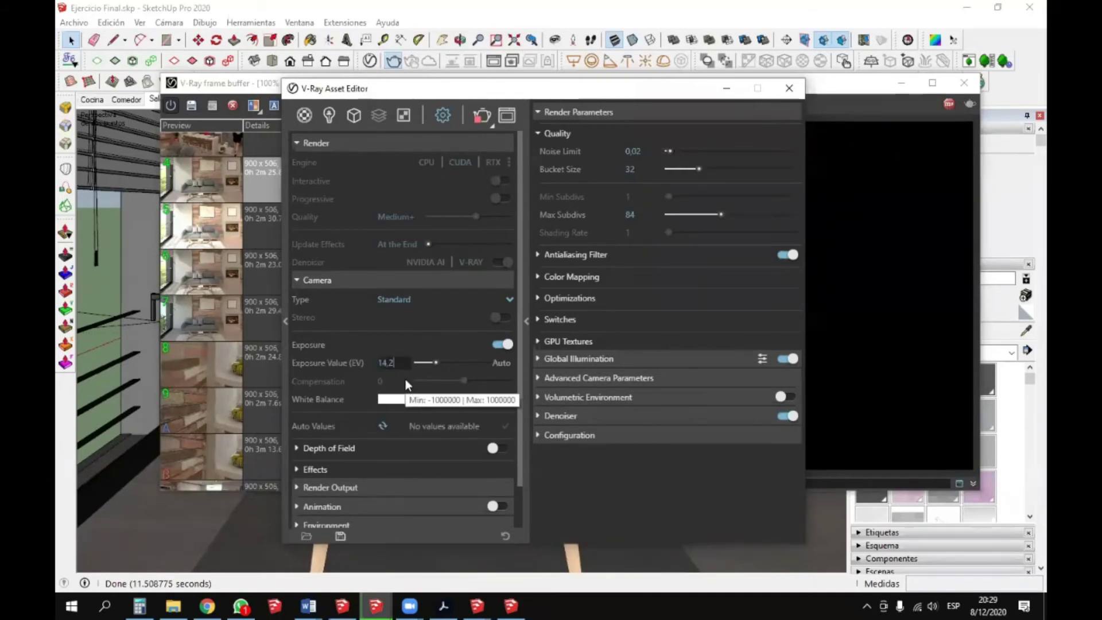
{"action": "type", "text": "2"}
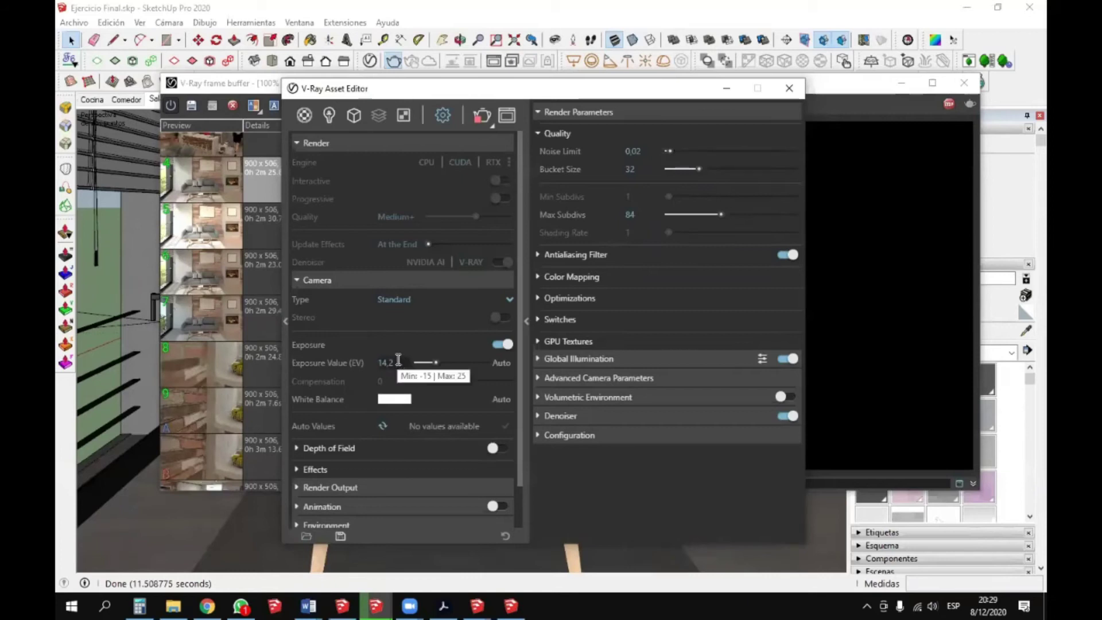
- Try lower and higher camera exposures with the slider, leaving the Exposure Value (EV) at 4,48
{"action": "left_click_drag", "start_coordinate": [398, 360], "coordinate": [358, 365]}
{"action": "left_click", "coordinate": [436, 362]}
{"action": "left_click_drag", "start_coordinate": [436, 363], "coordinate": [422, 360]}
{"action": "left_click_drag", "start_coordinate": [425, 362], "coordinate": [458, 371]}
{"action": "left_click_drag", "start_coordinate": [457, 367], "coordinate": [453, 368]}
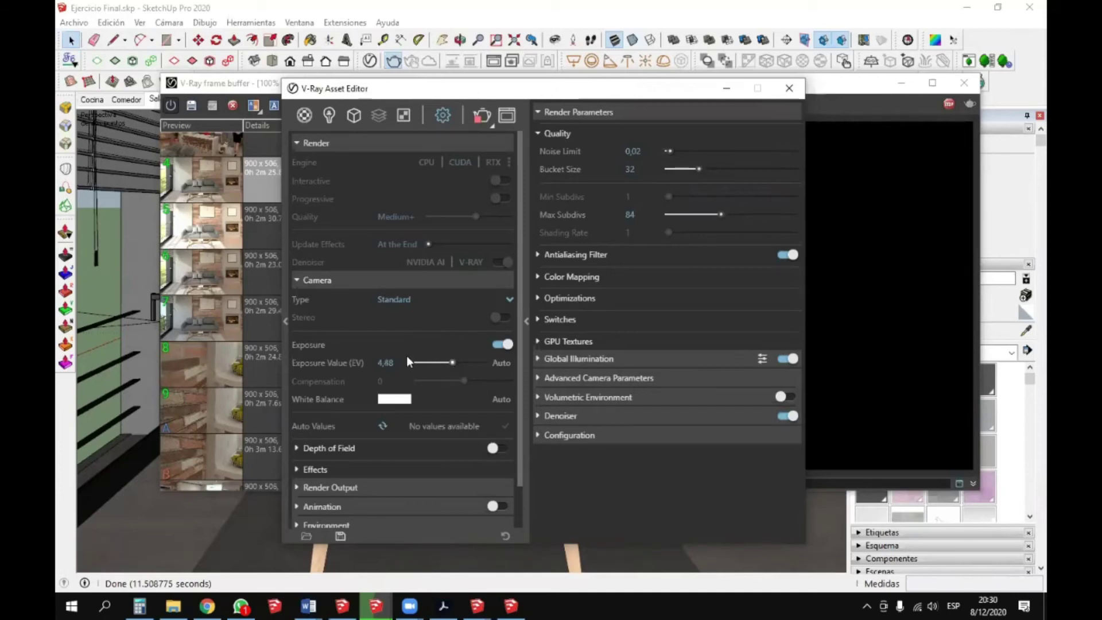
- Set the camera's Exposure Value (EV) to 13
{"action": "key", "text": "Return"}
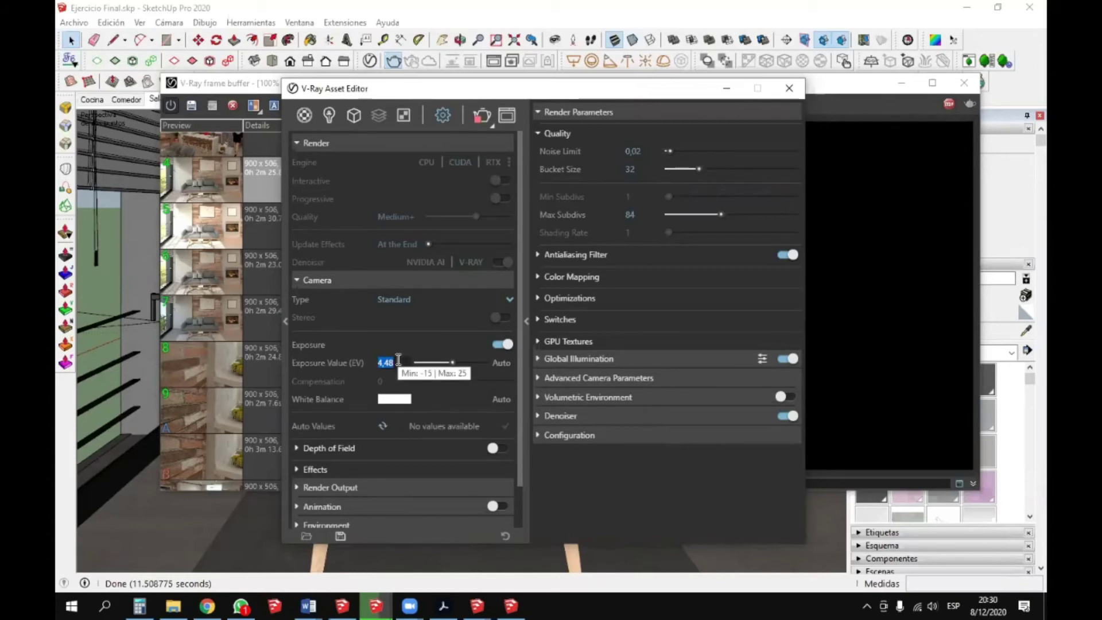
{"action": "type", "text": "13"}
{"action": "key", "text": "Return"}
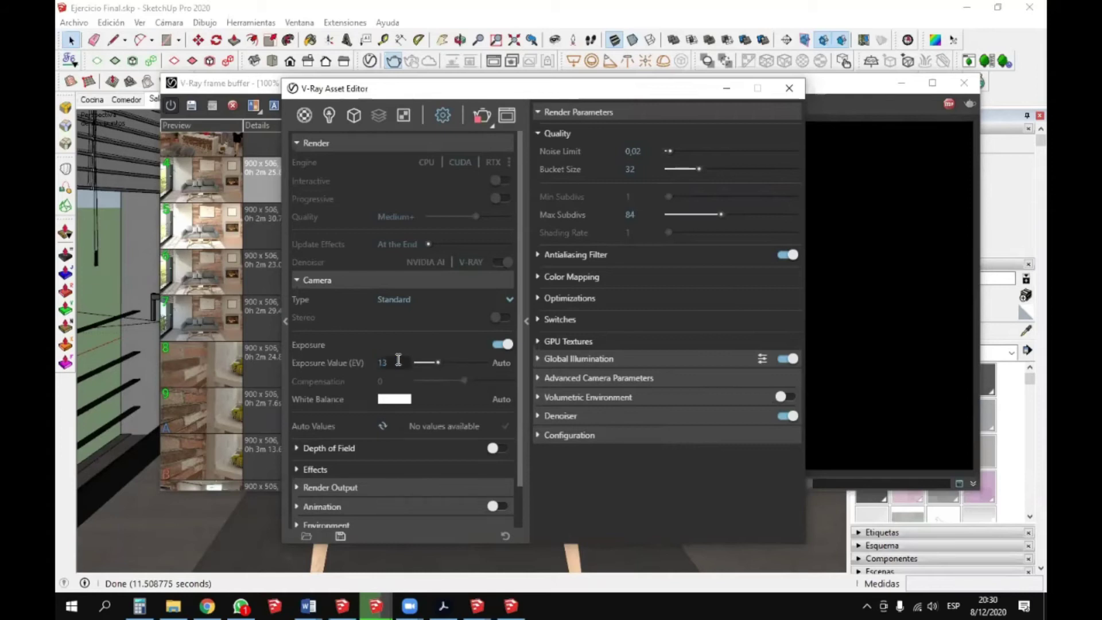
- Display the RGB color channel of the running render and reposition the frame buffer to show the full image
{"action": "left_click", "coordinate": [503, 109]}
{"action": "left_click", "coordinate": [393, 104]}
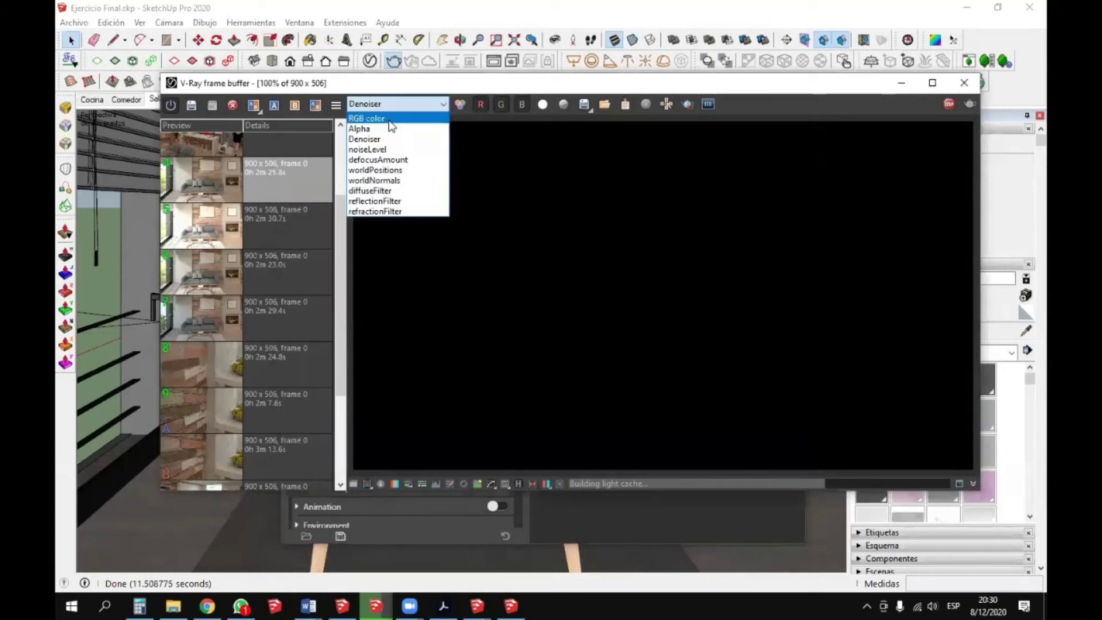
{"action": "left_click", "coordinate": [389, 119]}
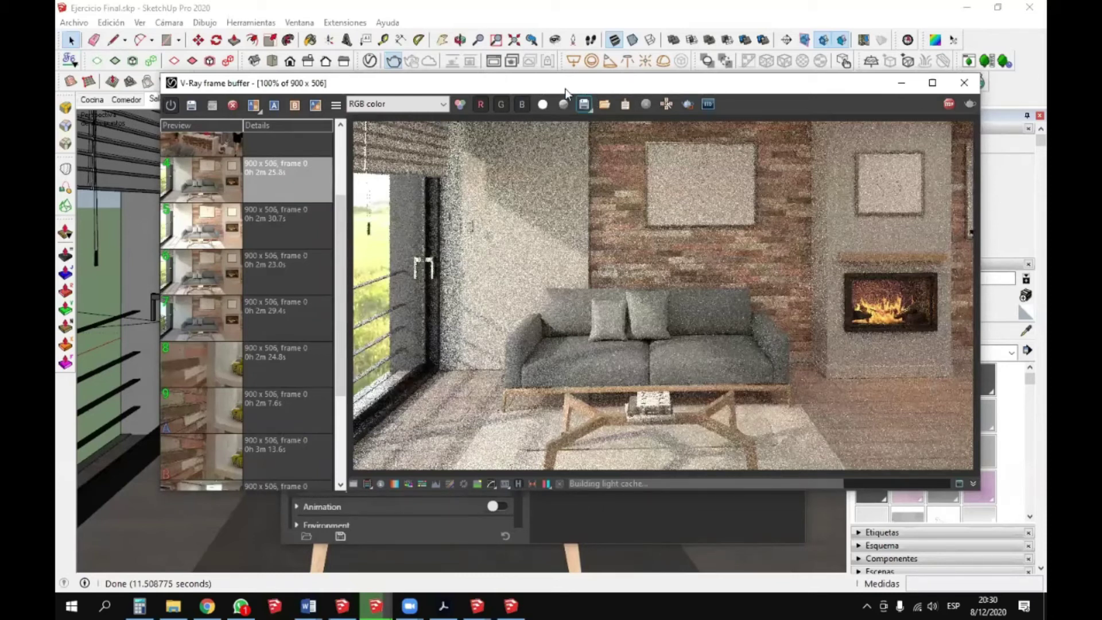
{"action": "left_click_drag", "start_coordinate": [565, 91], "coordinate": [538, 85]}
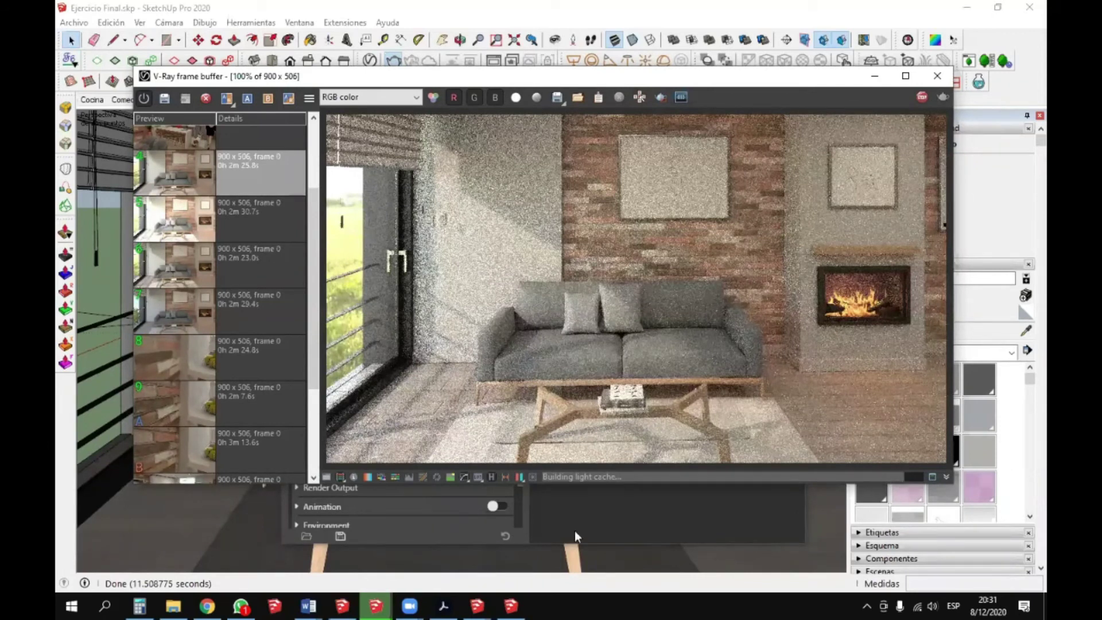
- Collapse the Camera settings, review the Render Output image width and height, and return to the frame buffer
{"action": "left_click", "coordinate": [450, 108]}
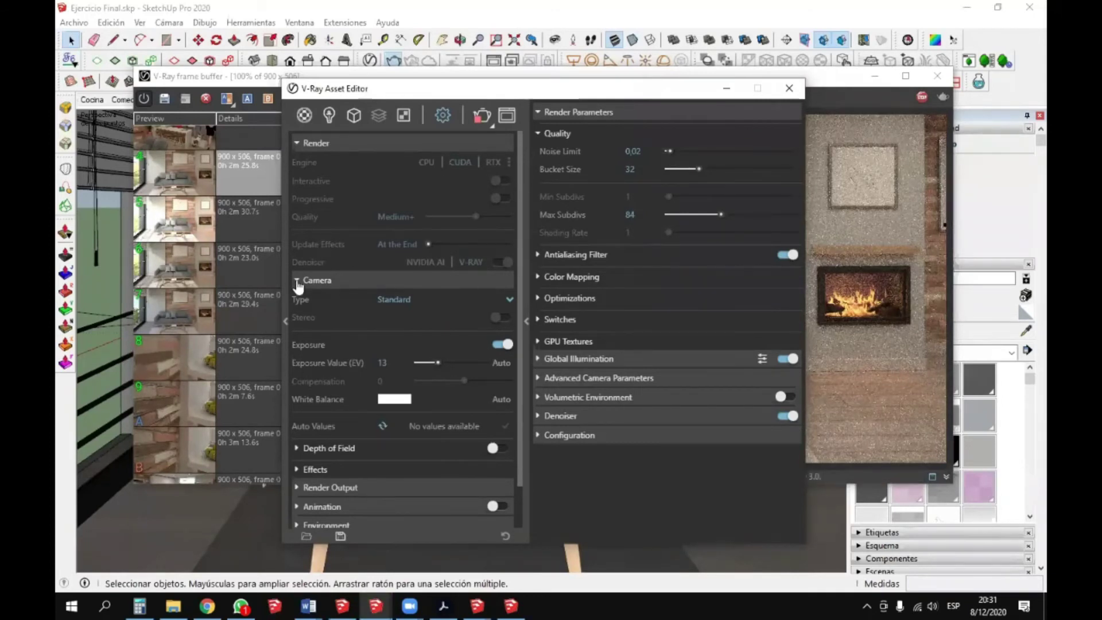
{"action": "left_click", "coordinate": [322, 280]}
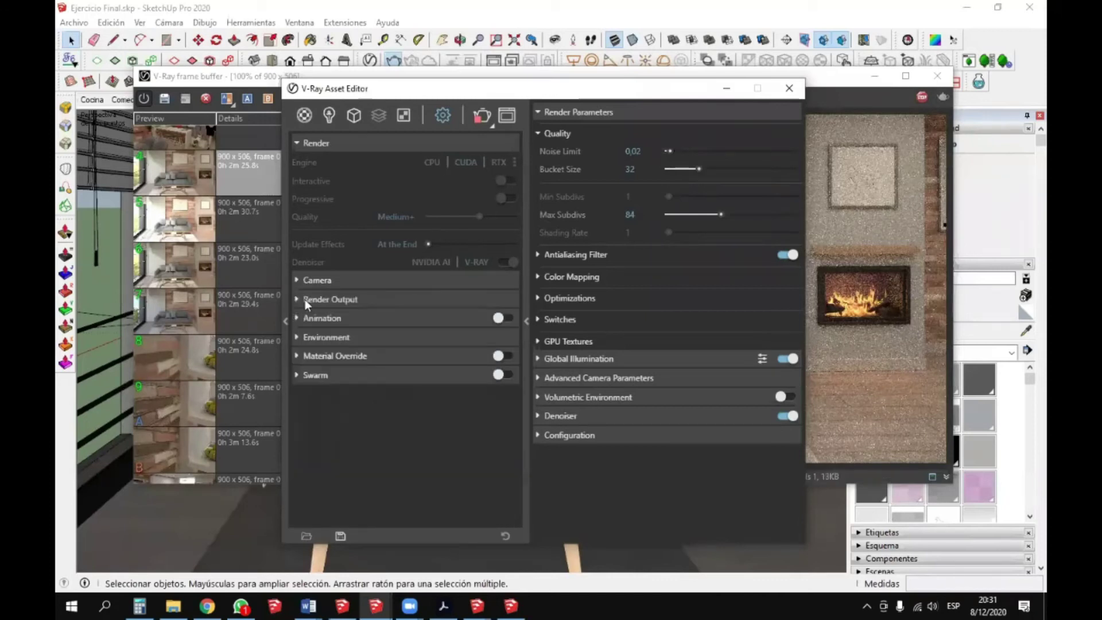
{"action": "left_click", "coordinate": [322, 299]}
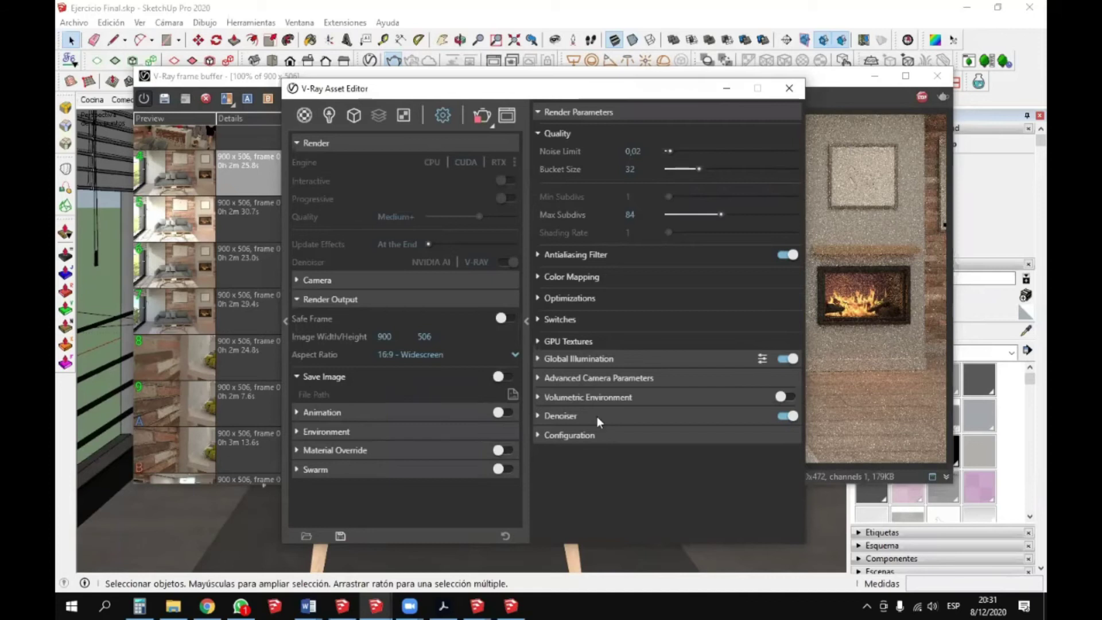
{"action": "key", "text": "Tab"}
{"action": "left_click", "coordinate": [430, 337]}
{"action": "key", "text": "shift+Tab"}
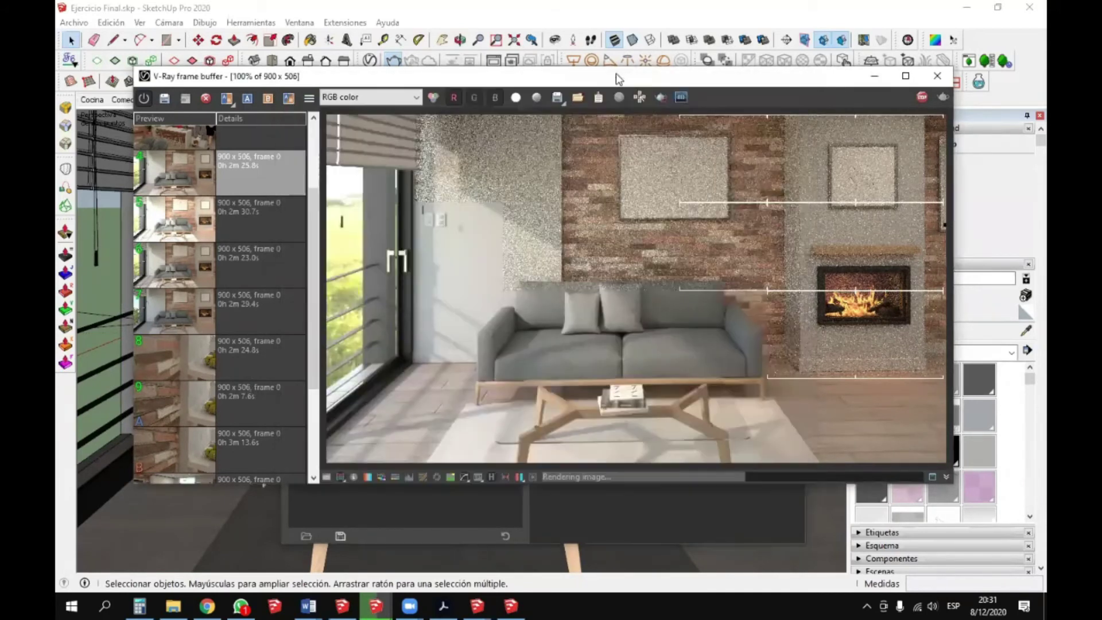
{"action": "left_click", "coordinate": [619, 75]}
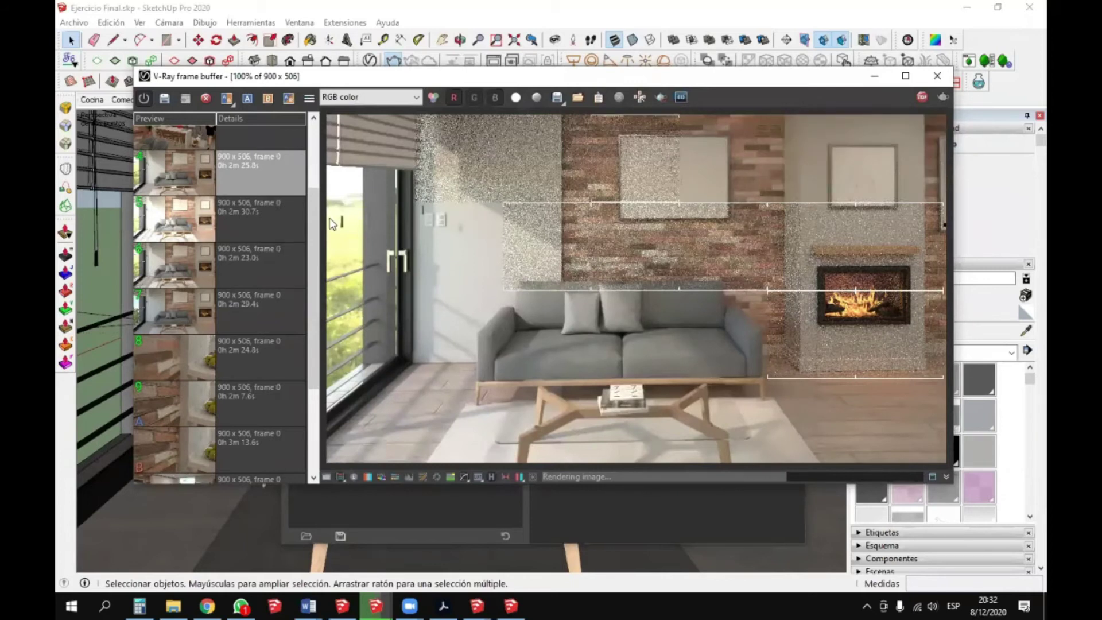
- Load the 2m 23.0s living room render from the frame buffer history and display its Denoiser channel
{"action": "left_click_drag", "start_coordinate": [315, 212], "coordinate": [329, 144]}
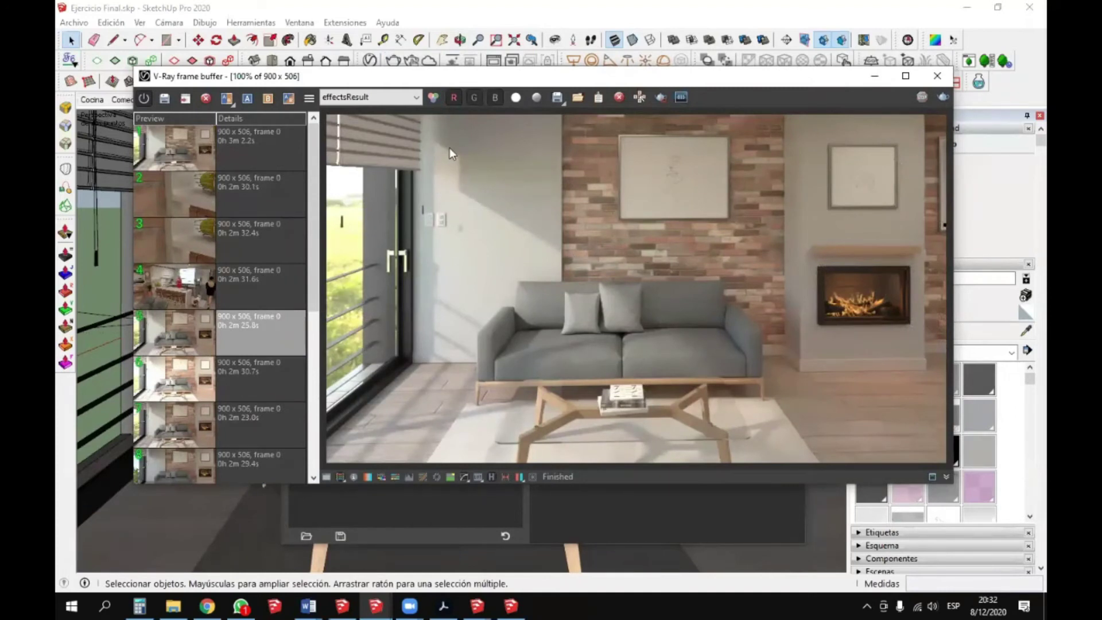
{"action": "left_click_drag", "start_coordinate": [315, 209], "coordinate": [315, 243]}
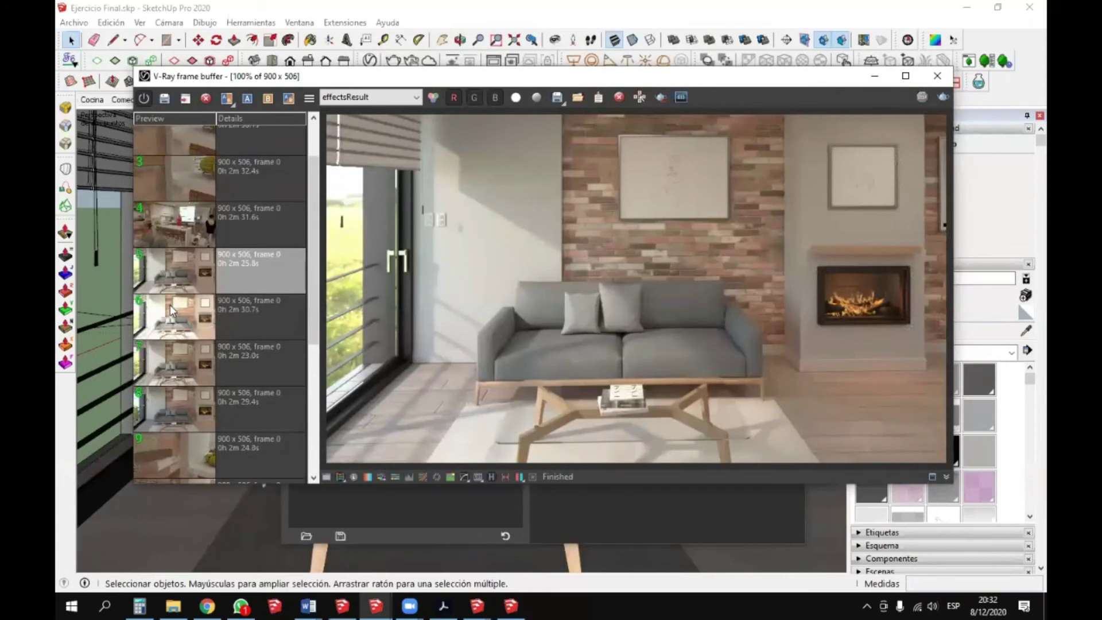
{"action": "double_click", "coordinate": [160, 355]}
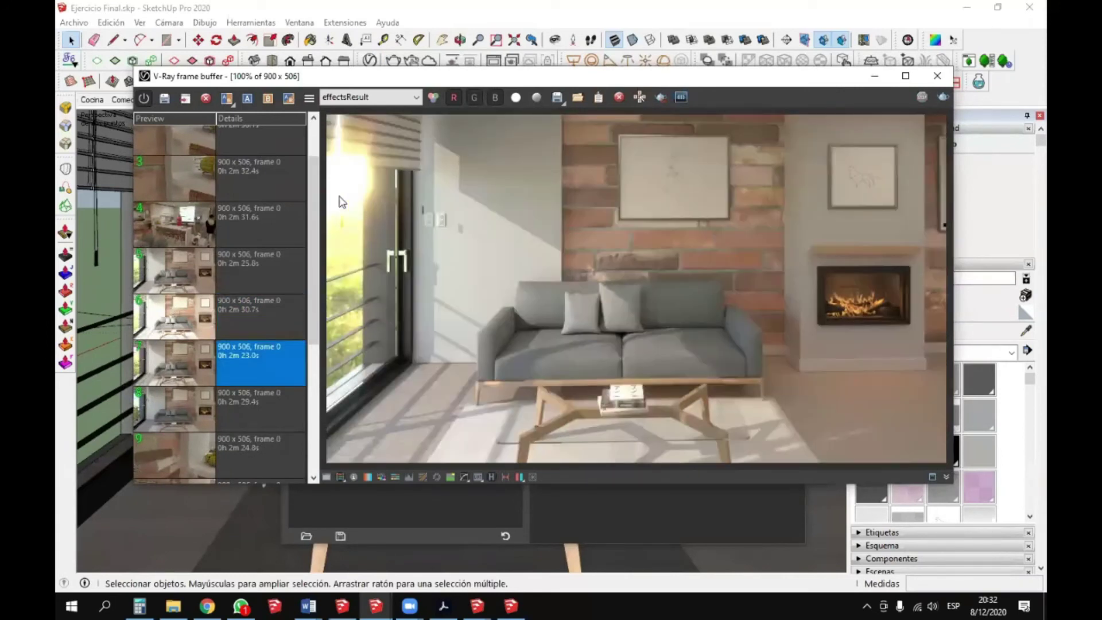
{"action": "left_click", "coordinate": [370, 97]}
{"action": "left_click", "coordinate": [351, 132]}
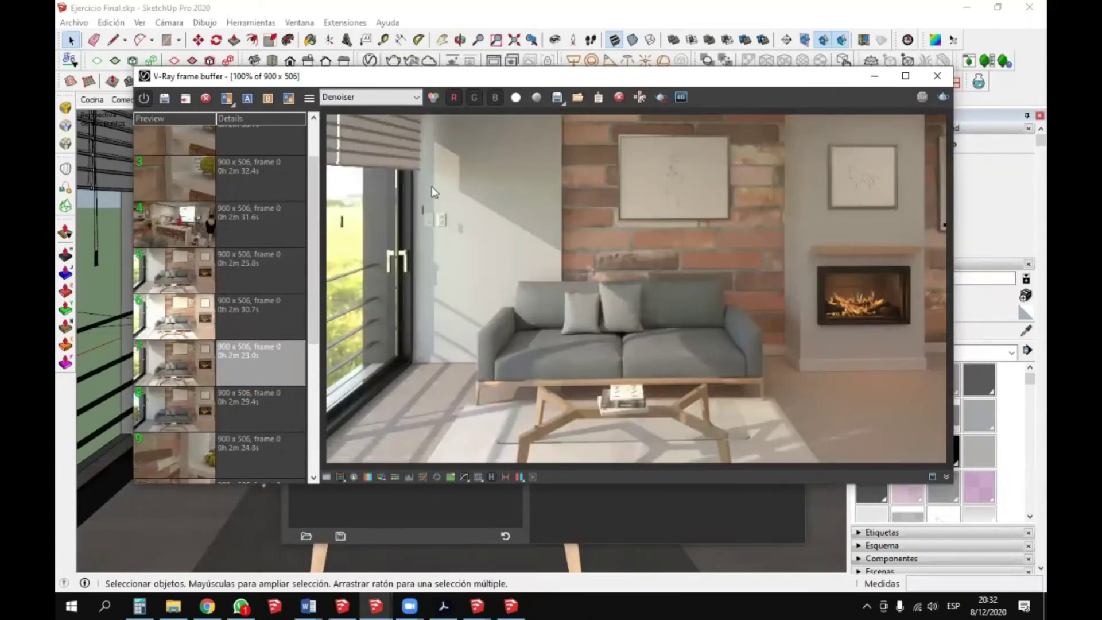
- Compare the 3m 2.2s and 2m 25.8s living room renders from the history, and load the 2m 30.7s one
{"action": "left_click_drag", "start_coordinate": [317, 246], "coordinate": [315, 206]}
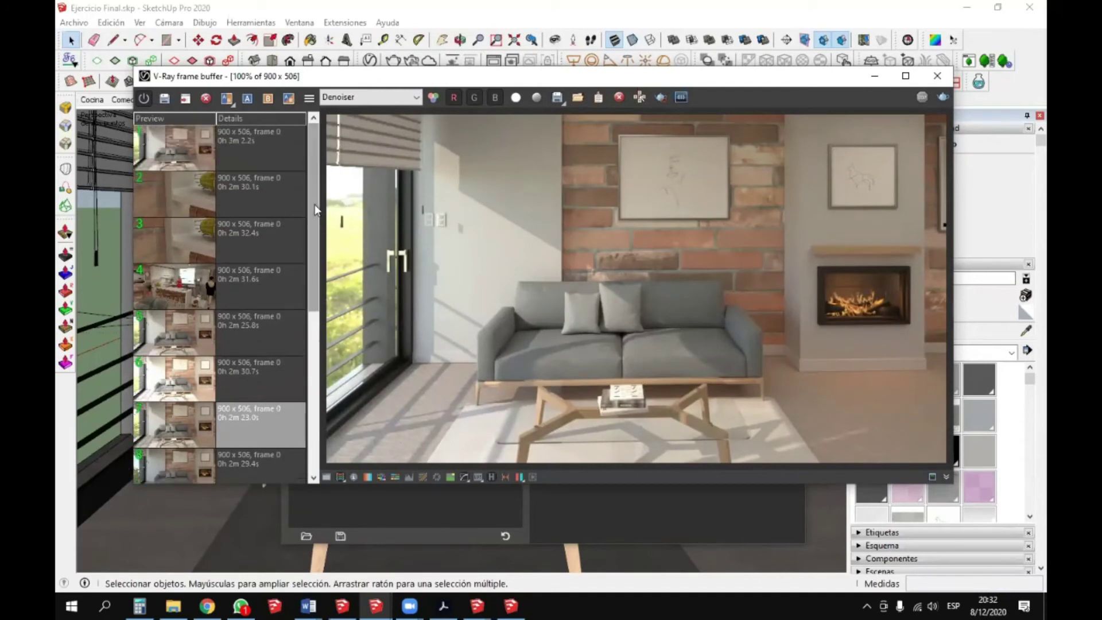
{"action": "double_click", "coordinate": [193, 149]}
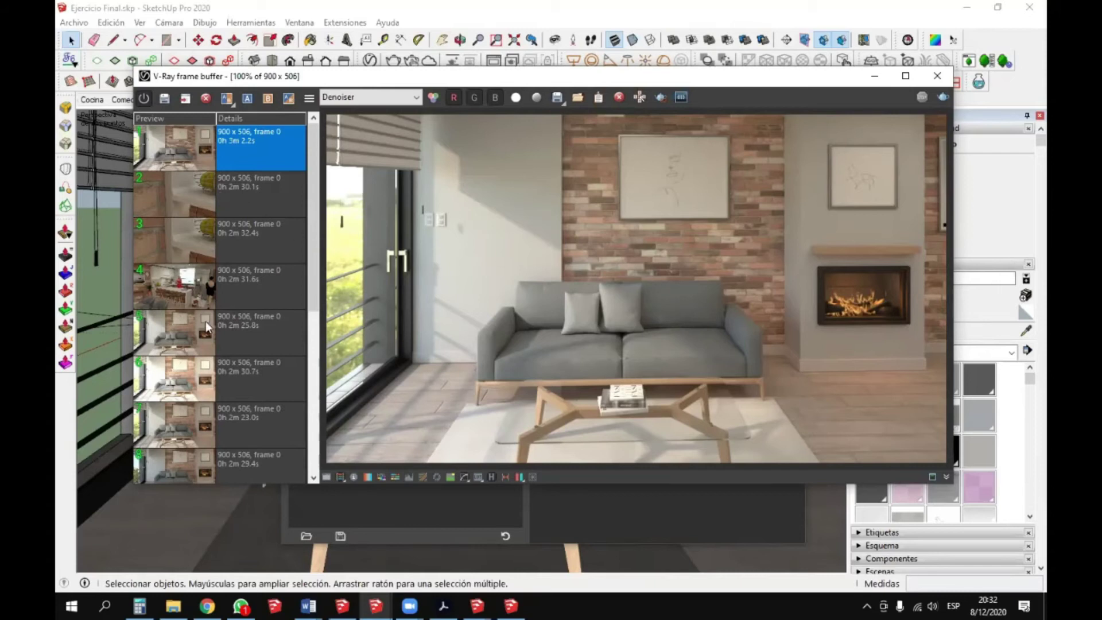
{"action": "double_click", "coordinate": [164, 331]}
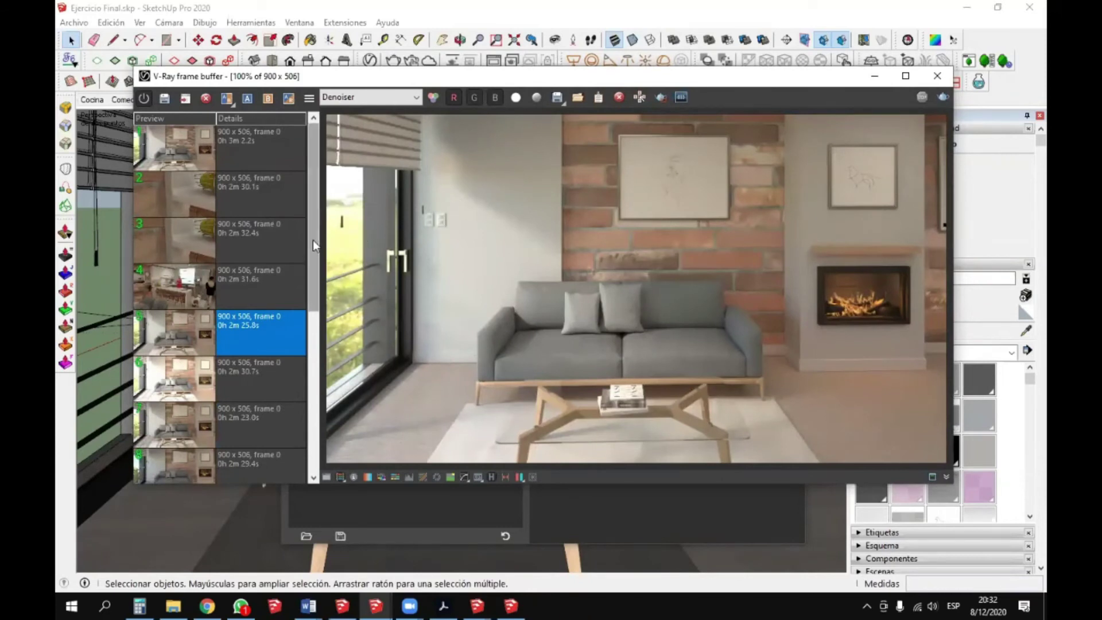
{"action": "left_click_drag", "start_coordinate": [310, 246], "coordinate": [312, 282]}
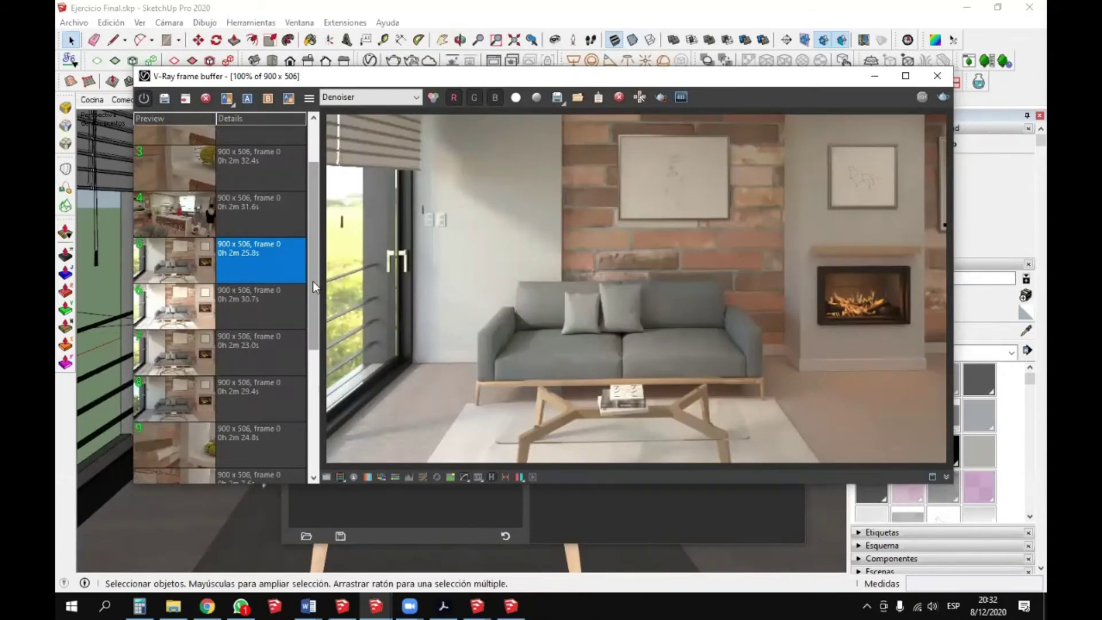
{"action": "left_click", "coordinate": [186, 298]}
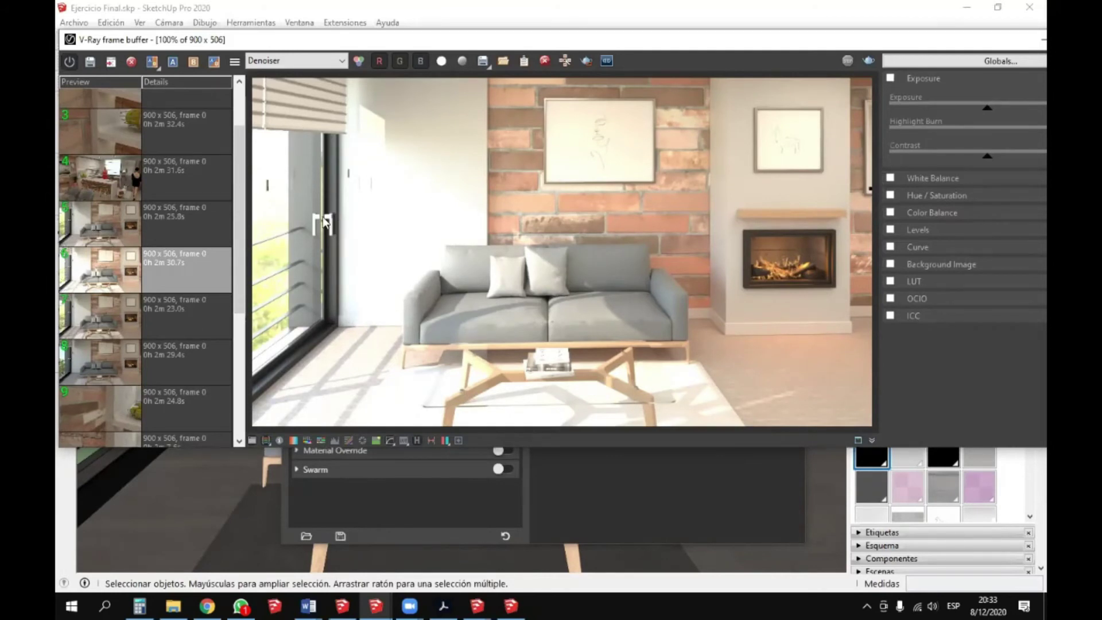
- Hide the color corrections and compare the loaded render with and without the clamped-color display, leaving that display on
{"action": "left_click", "coordinate": [256, 441]}
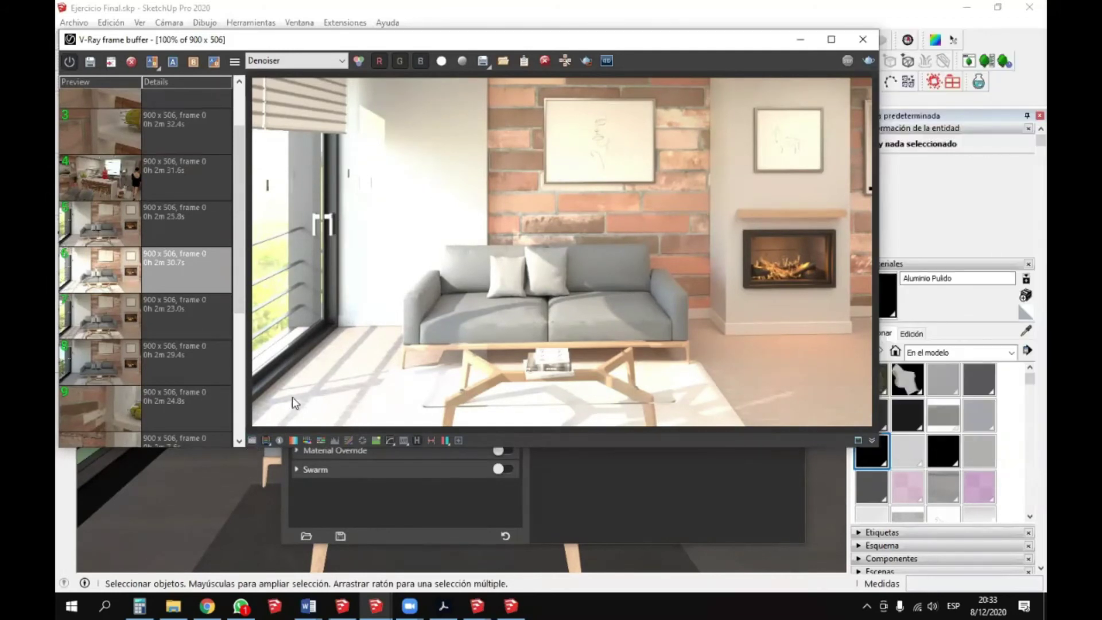
{"action": "left_click", "coordinate": [265, 442]}
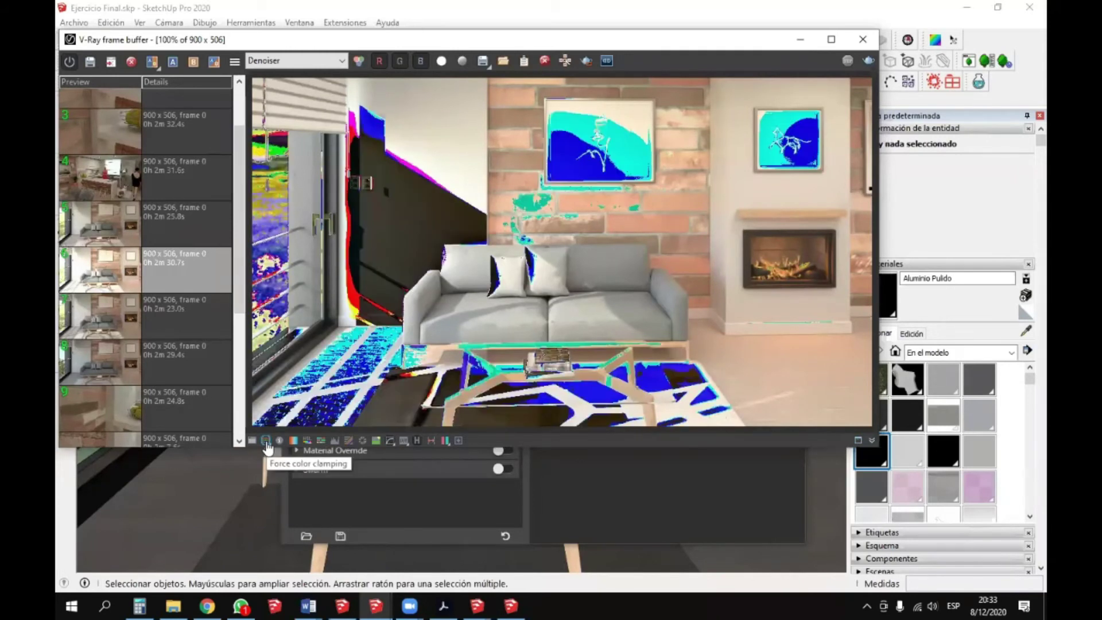
{"action": "left_click", "coordinate": [266, 440]}
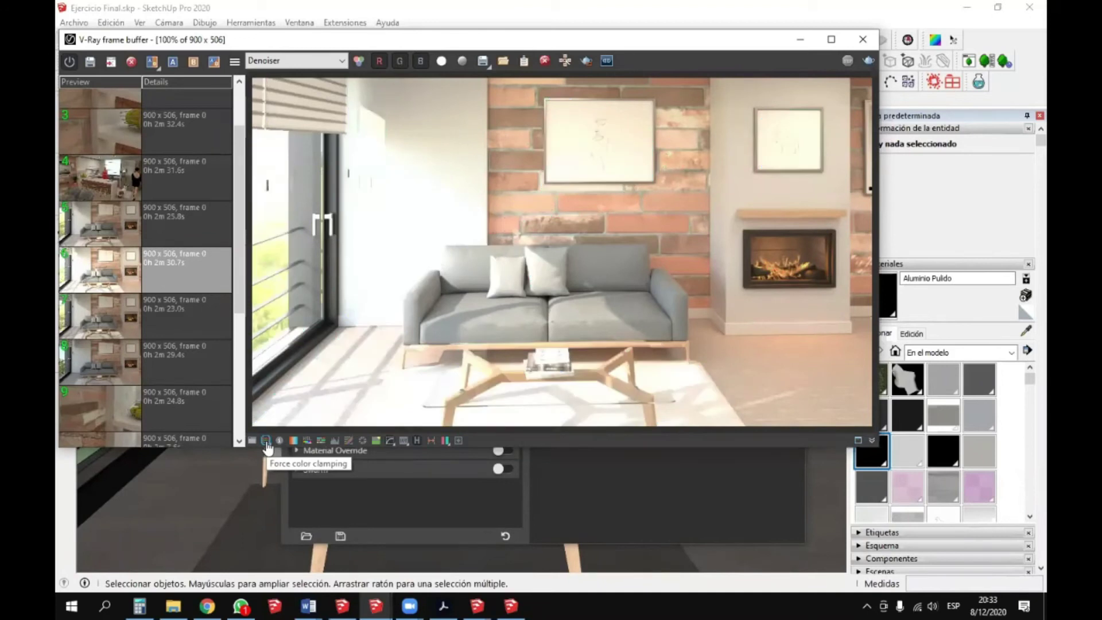
{"action": "left_click", "coordinate": [265, 441]}
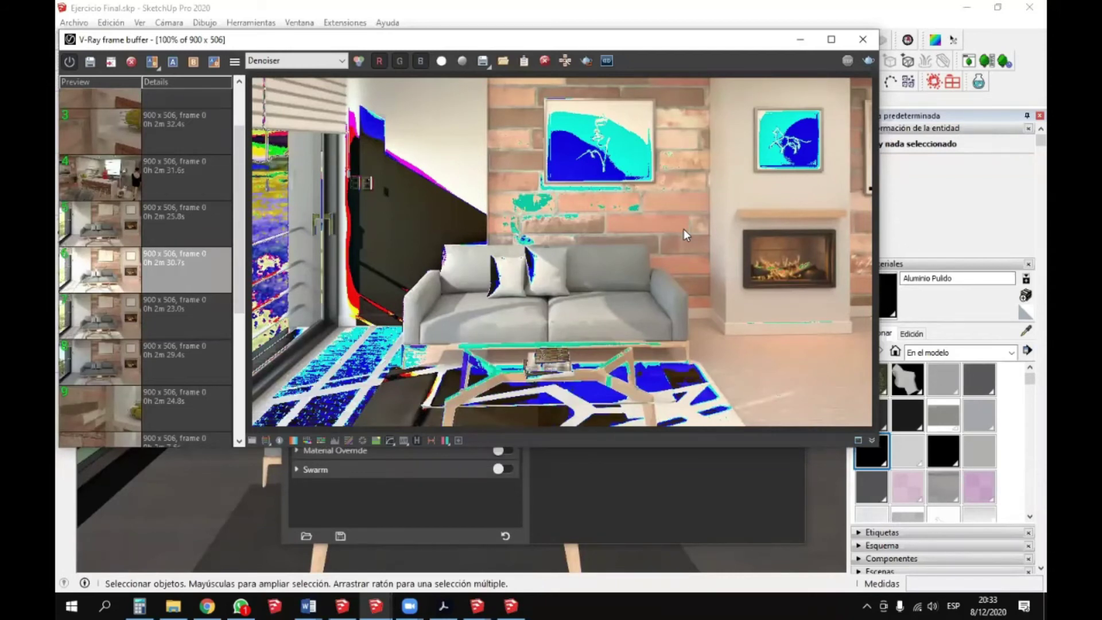
{"action": "left_click_drag", "start_coordinate": [531, 47], "coordinate": [510, 42]}
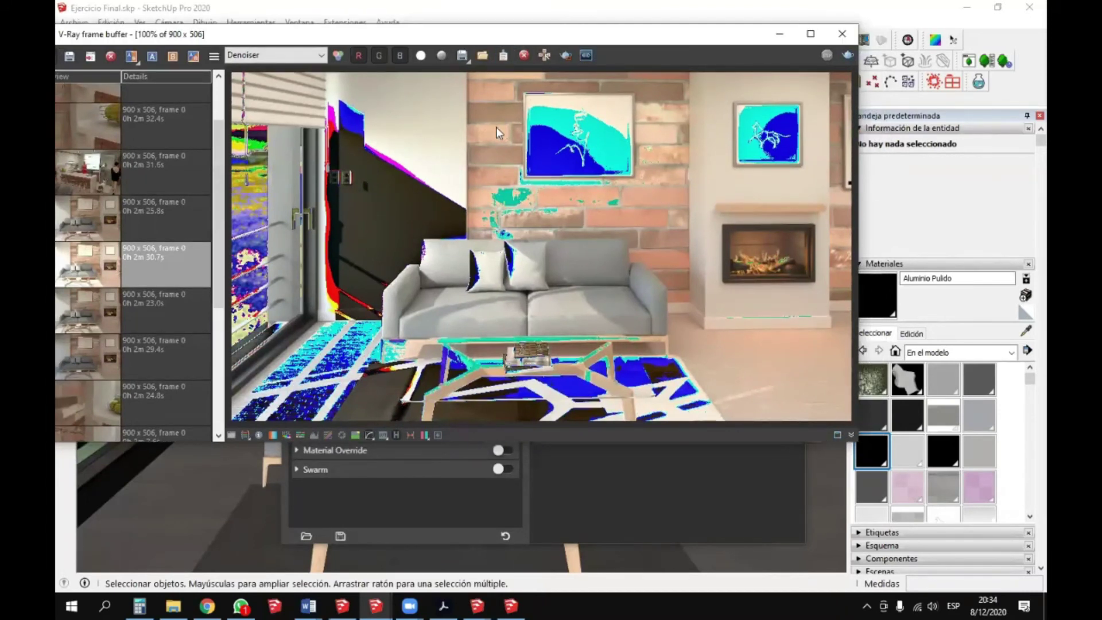
- Show the color corrections again, bring their settings fully into view, and enable the Exposure correction
{"action": "left_click", "coordinate": [231, 440]}
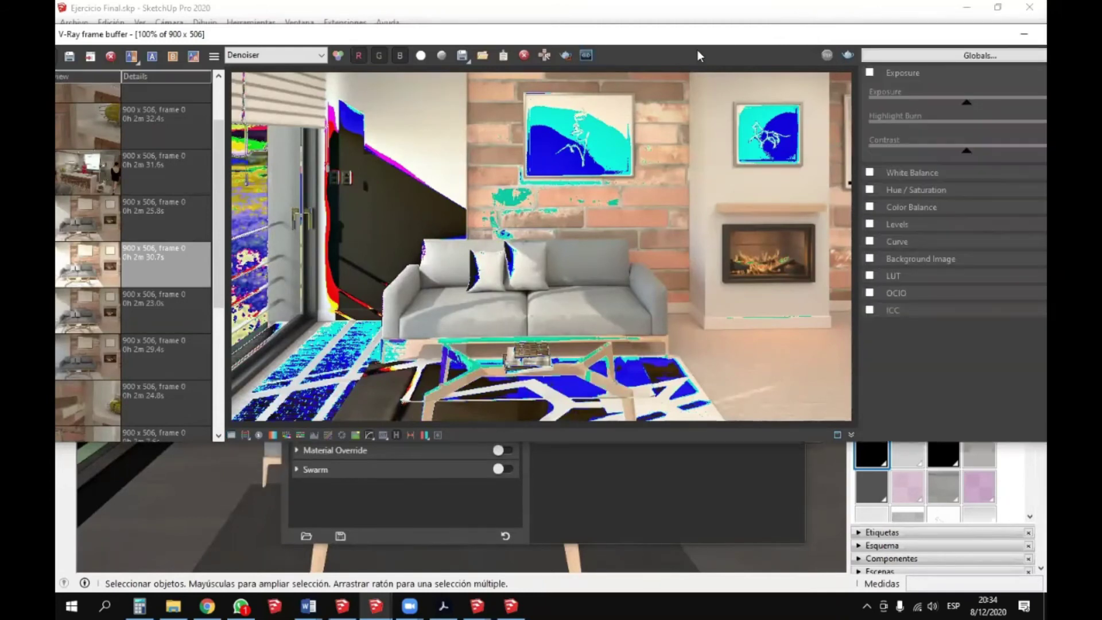
{"action": "left_click_drag", "start_coordinate": [721, 40], "coordinate": [583, 41]}
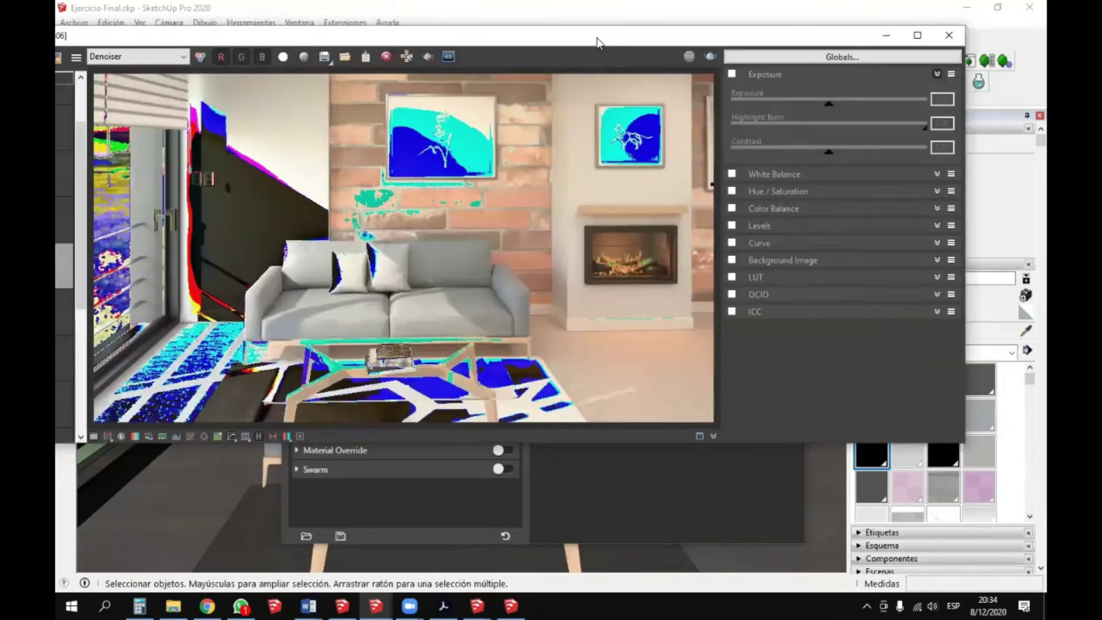
{"action": "left_click", "coordinate": [732, 74]}
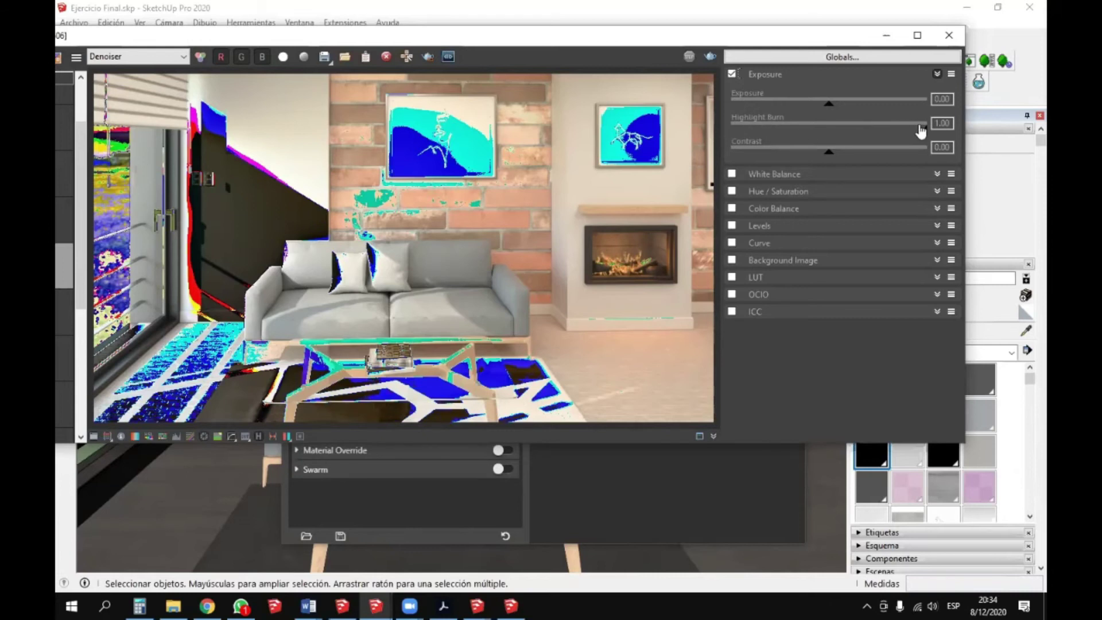
- Lower the Exposure correction's Highlight Burn to 0.00, trying intermediate values such as 0.53 and 0.04
{"action": "left_click_drag", "start_coordinate": [924, 134], "coordinate": [840, 135]}
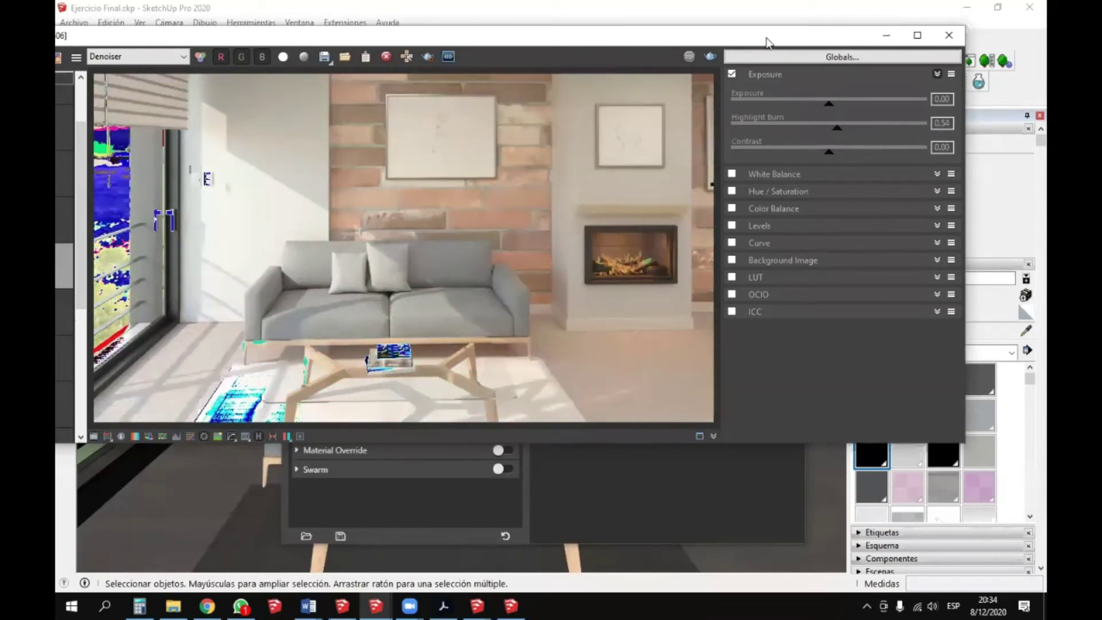
{"action": "left_click_drag", "start_coordinate": [768, 43], "coordinate": [804, 41]}
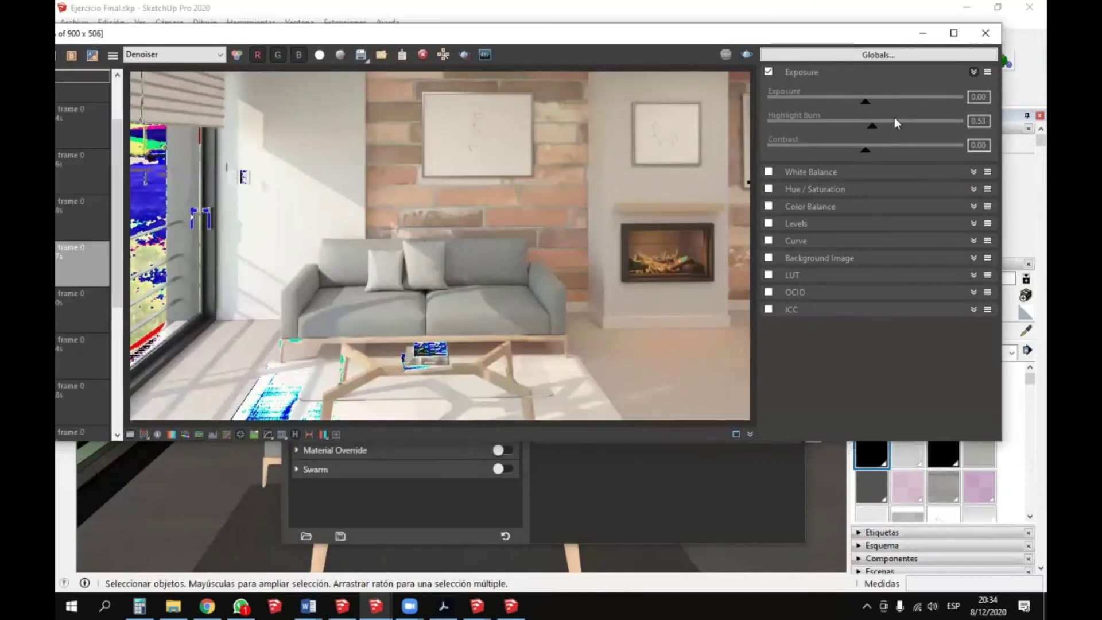
{"action": "left_click_drag", "start_coordinate": [875, 131], "coordinate": [761, 130]}
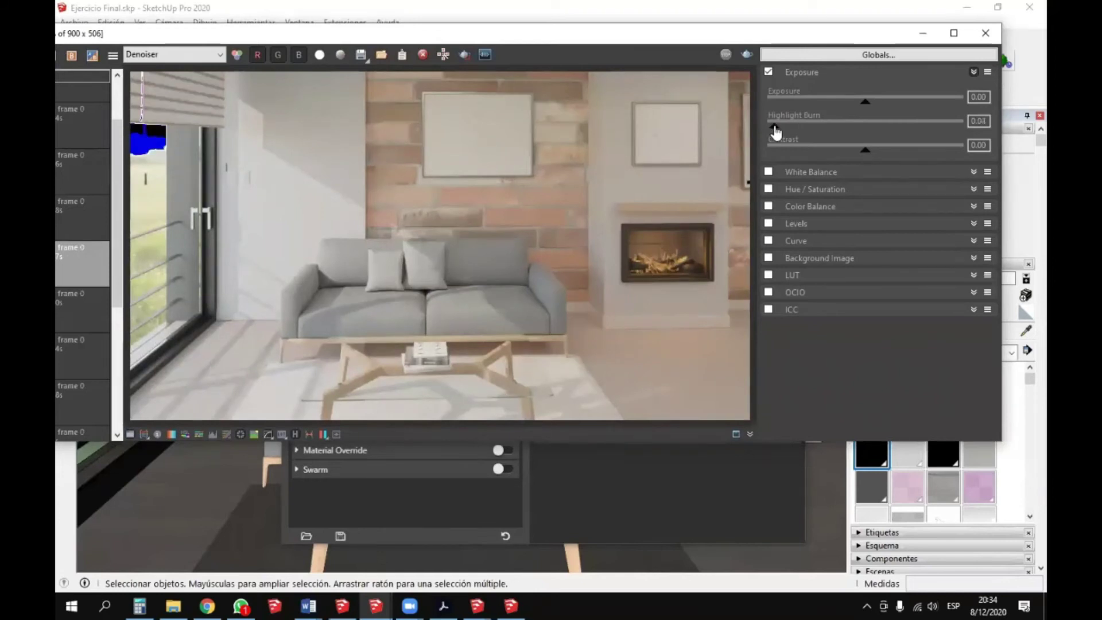
{"action": "mouse_move", "coordinate": [769, 127]}
{"action": "left_mouse_down"}
{"action": "mouse_move", "coordinate": [774, 134]}
{"action": "mouse_move", "coordinate": [756, 136]}
{"action": "left_mouse_up"}
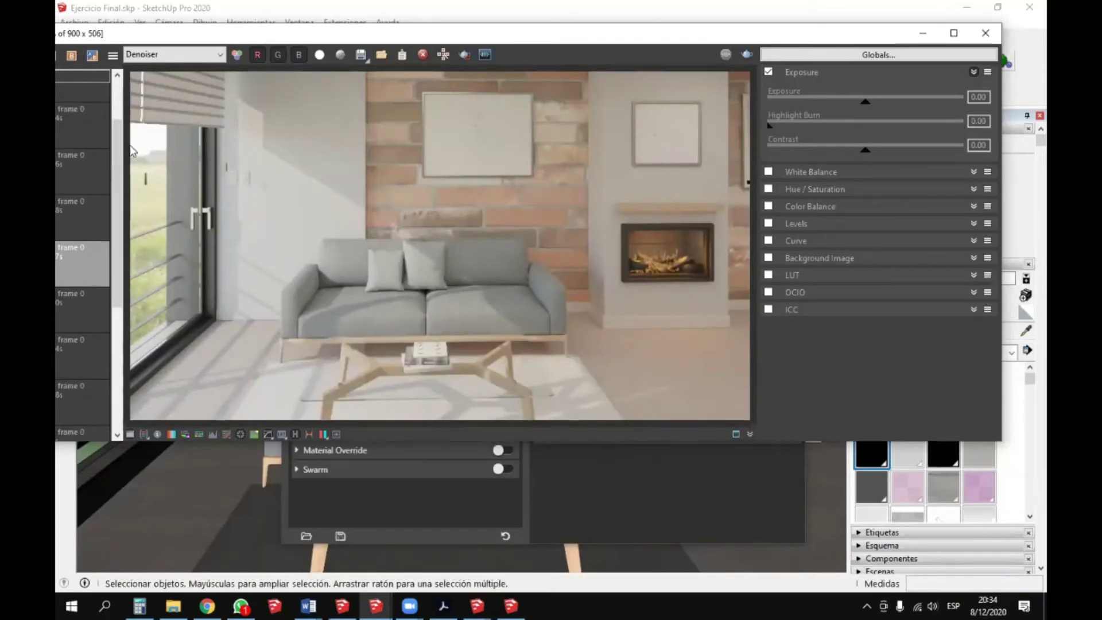
{"action": "left_click_drag", "start_coordinate": [770, 127], "coordinate": [775, 132]}
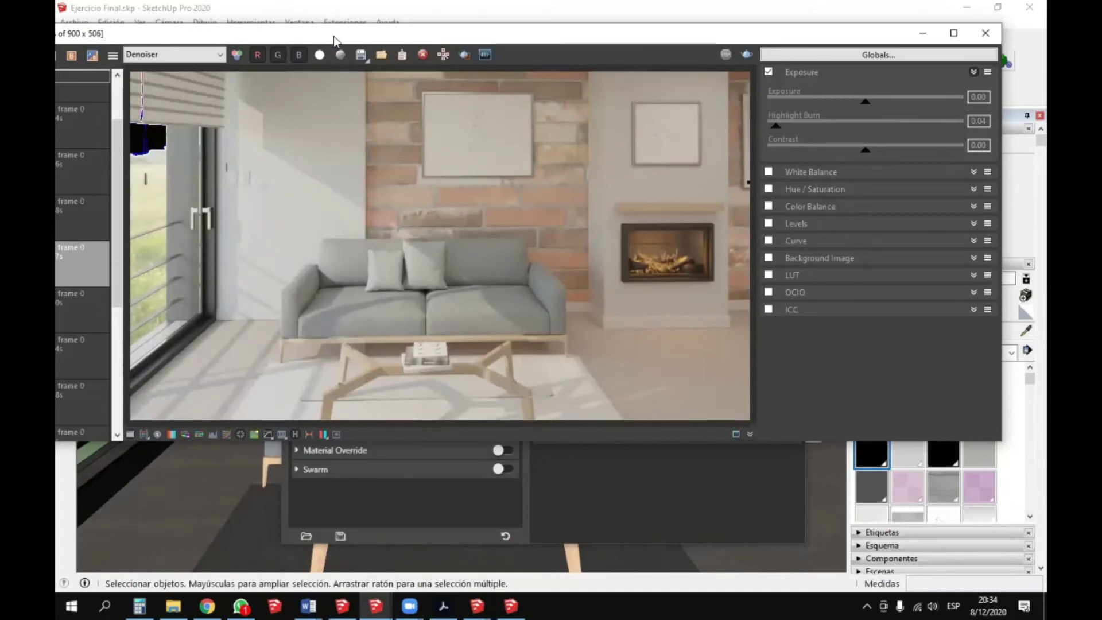
{"action": "left_click_drag", "start_coordinate": [333, 40], "coordinate": [323, 55]}
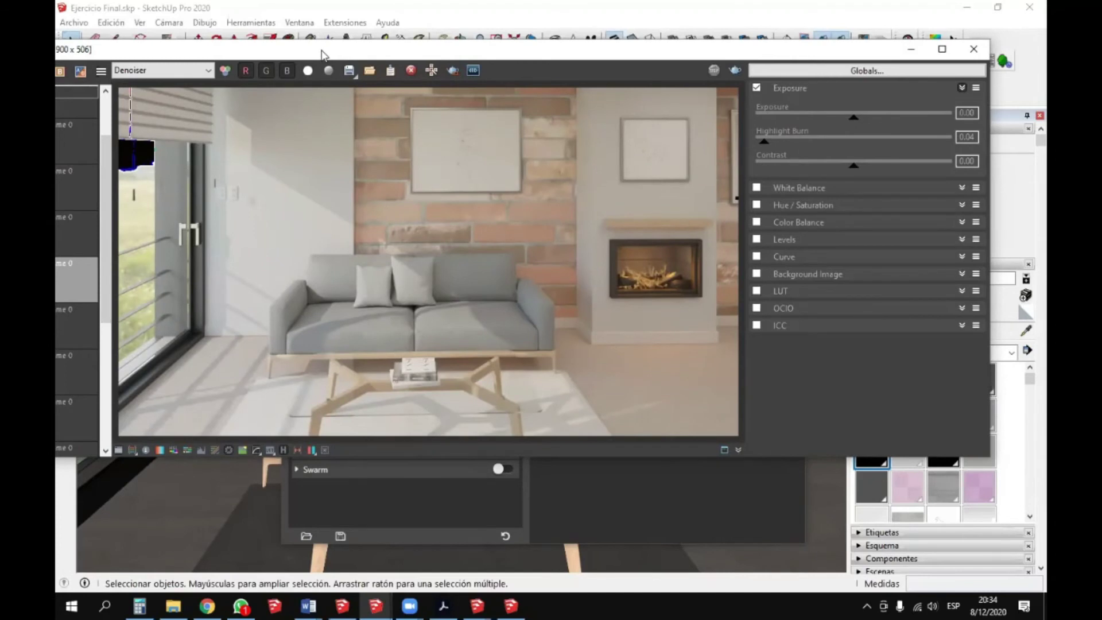
{"action": "left_click_drag", "start_coordinate": [324, 54], "coordinate": [321, 56]}
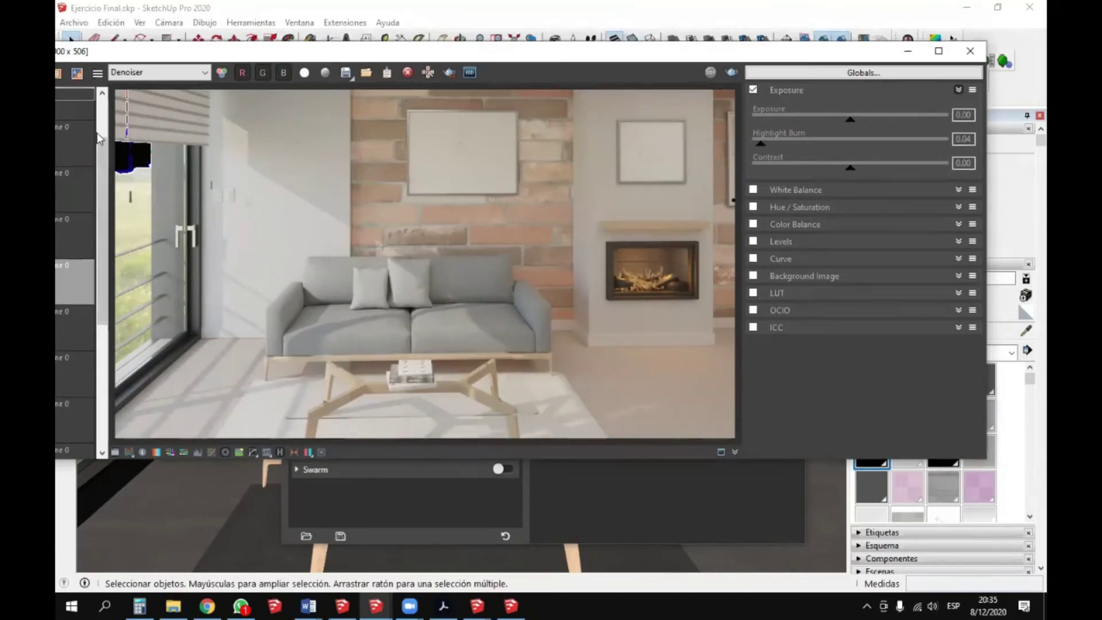
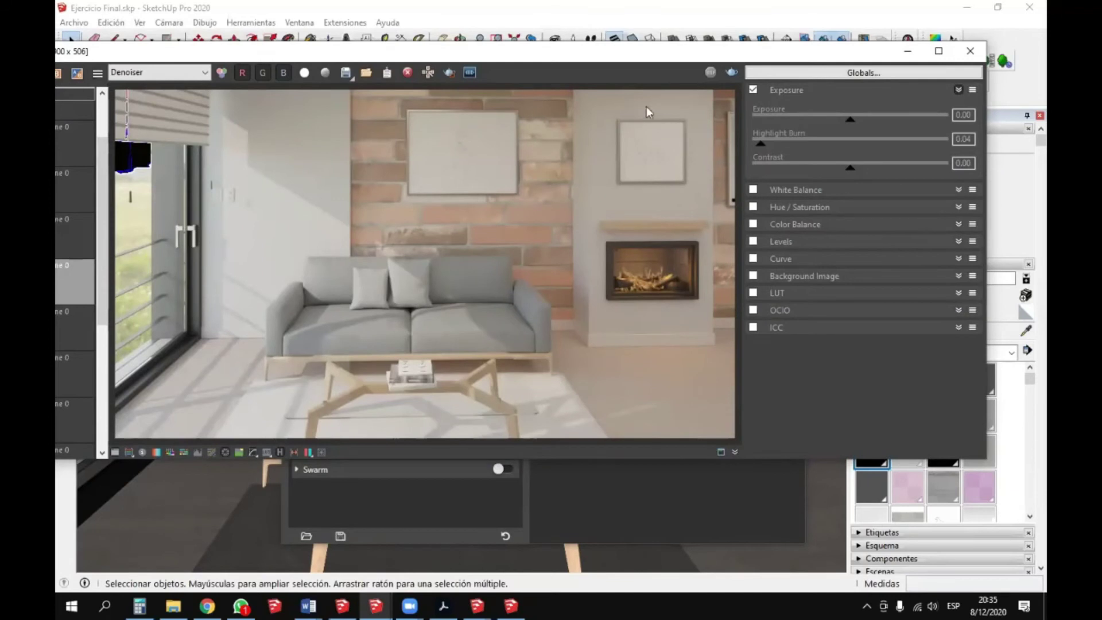
{"action": "left_click_drag", "start_coordinate": [761, 145], "coordinate": [753, 145]}
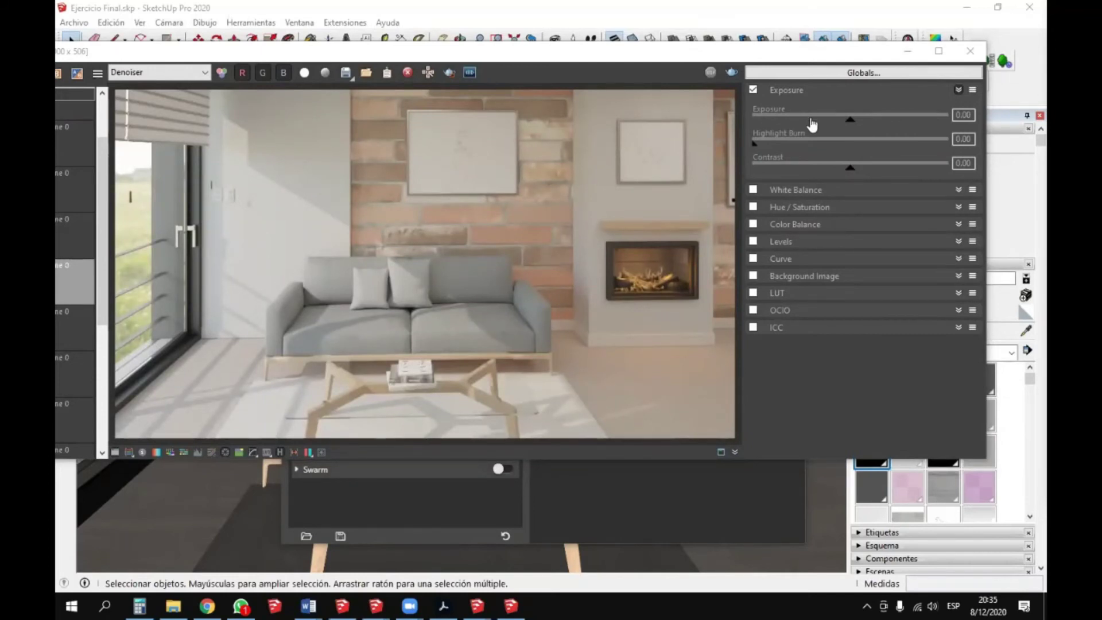
- Set the Exposure correction's Contrast to 0.20 and its Exposure to 0.20
{"action": "mouse_move", "coordinate": [850, 170]}
{"action": "left_mouse_down"}
{"action": "mouse_move", "coordinate": [785, 174]}
{"action": "mouse_move", "coordinate": [868, 172]}
{"action": "left_mouse_up"}
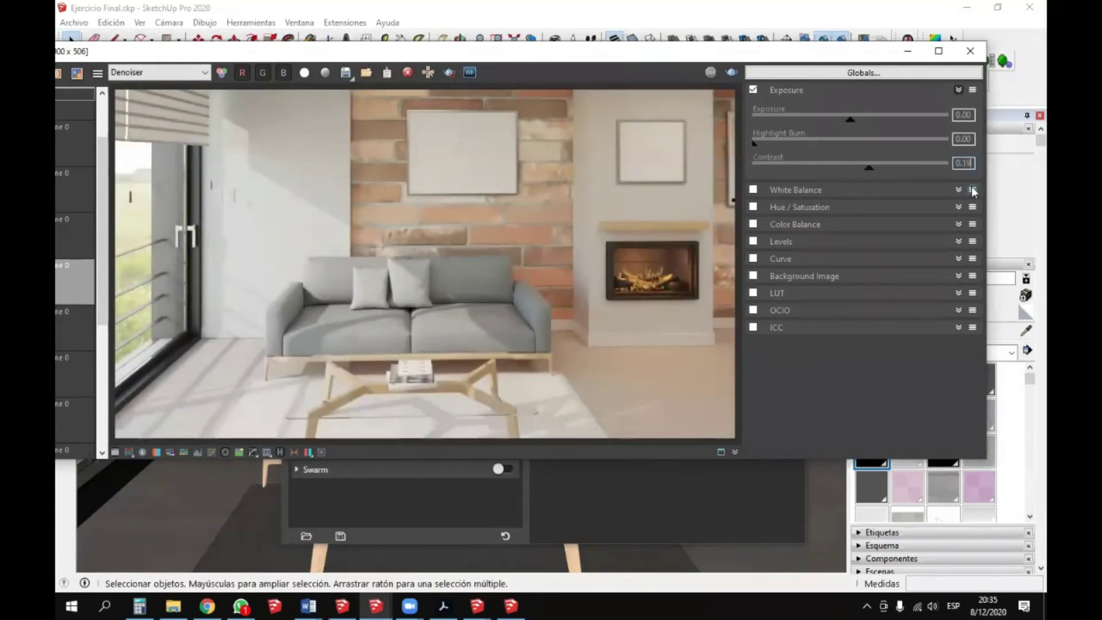
{"action": "key", "text": "BackSpace"}
{"action": "key", "text": "BackSpace"}
{"action": "type", "text": "20"}
{"action": "left_click_drag", "start_coordinate": [850, 120], "coordinate": [855, 124]}
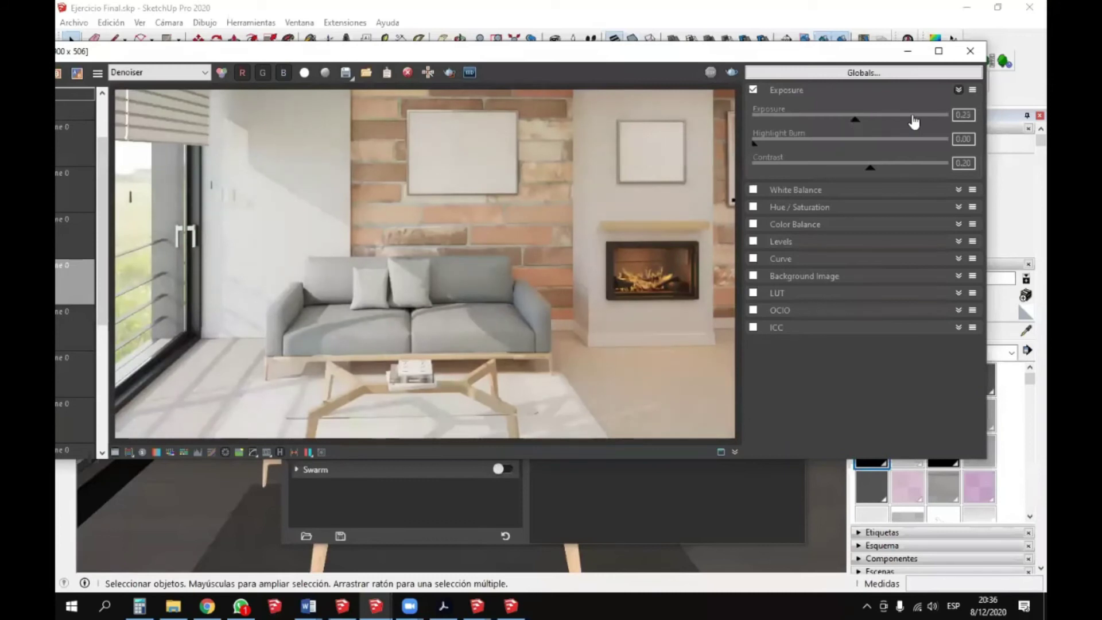
{"action": "left_click", "coordinate": [966, 115]}
{"action": "key", "text": "BackSpace"}
{"action": "left_click_drag", "start_coordinate": [710, 55], "coordinate": [730, 49]}
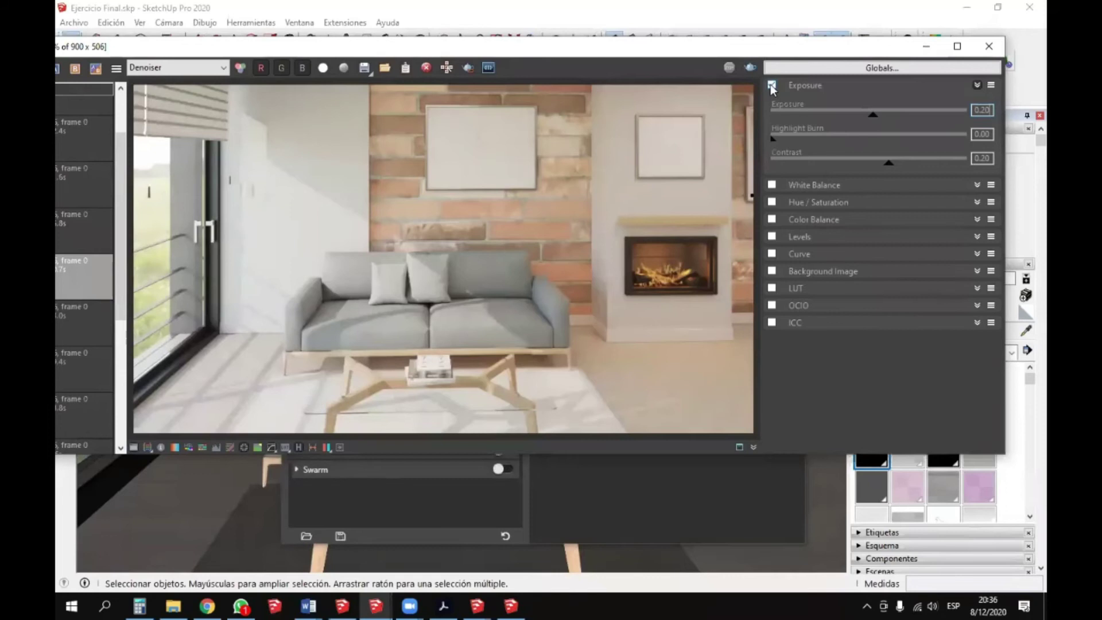
- Turn off the clamped-color display and compare the render with and without the Exposure correction, leaving the correction enabled
{"action": "left_click", "coordinate": [771, 85]}
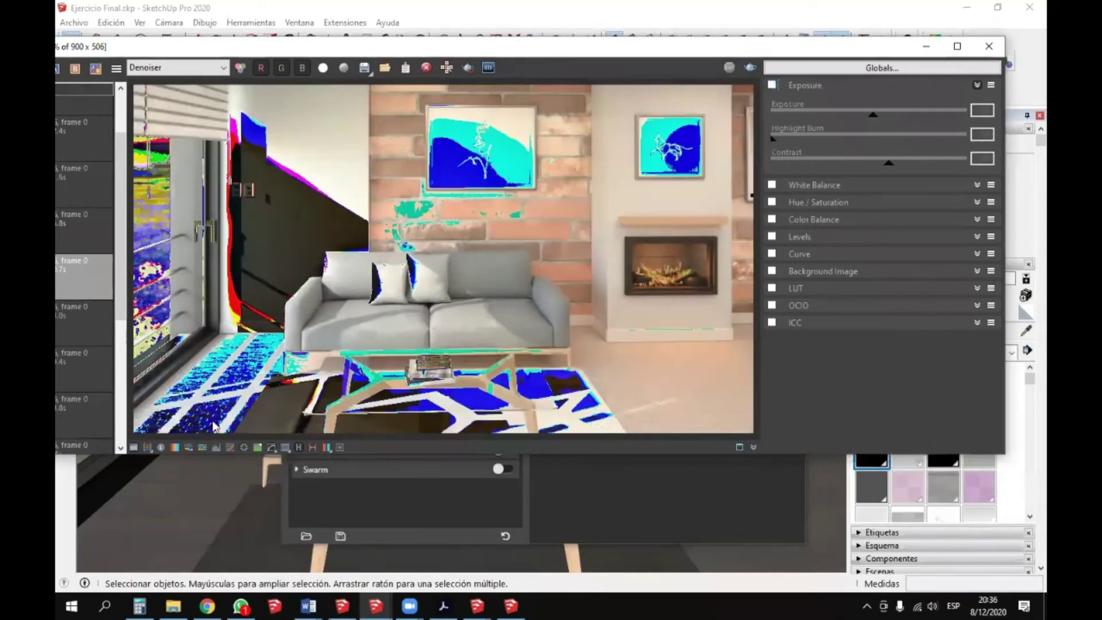
{"action": "left_click", "coordinate": [160, 448]}
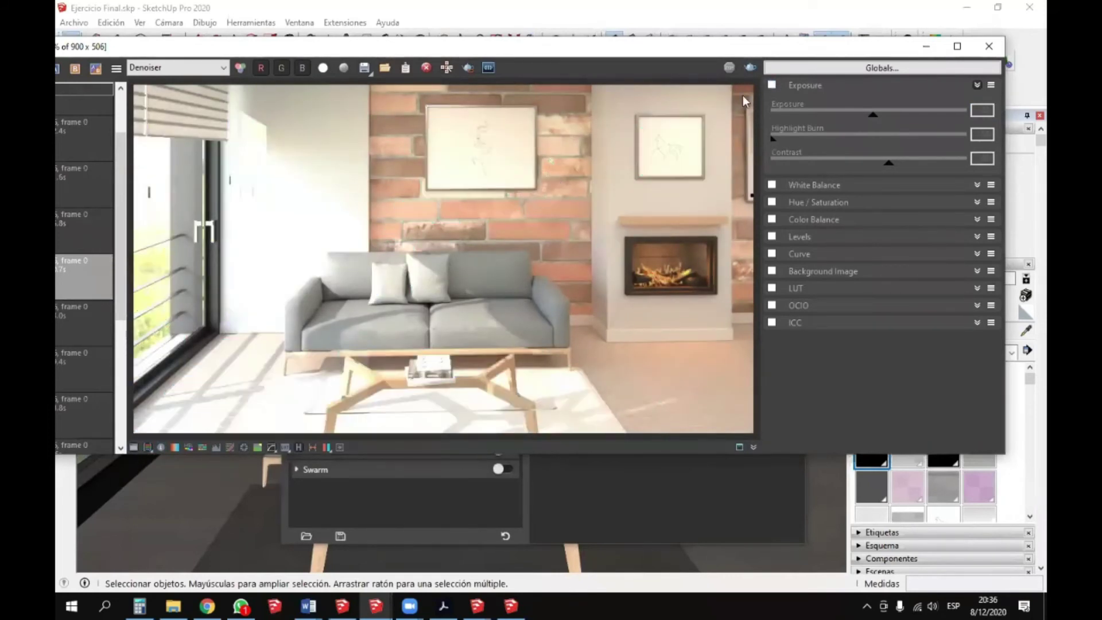
{"action": "left_click", "coordinate": [771, 85]}
{"action": "left_click", "coordinate": [771, 85]}
{"action": "left_click", "coordinate": [772, 85]}
{"action": "left_click", "coordinate": [771, 85]}
{"action": "left_click", "coordinate": [771, 85]}
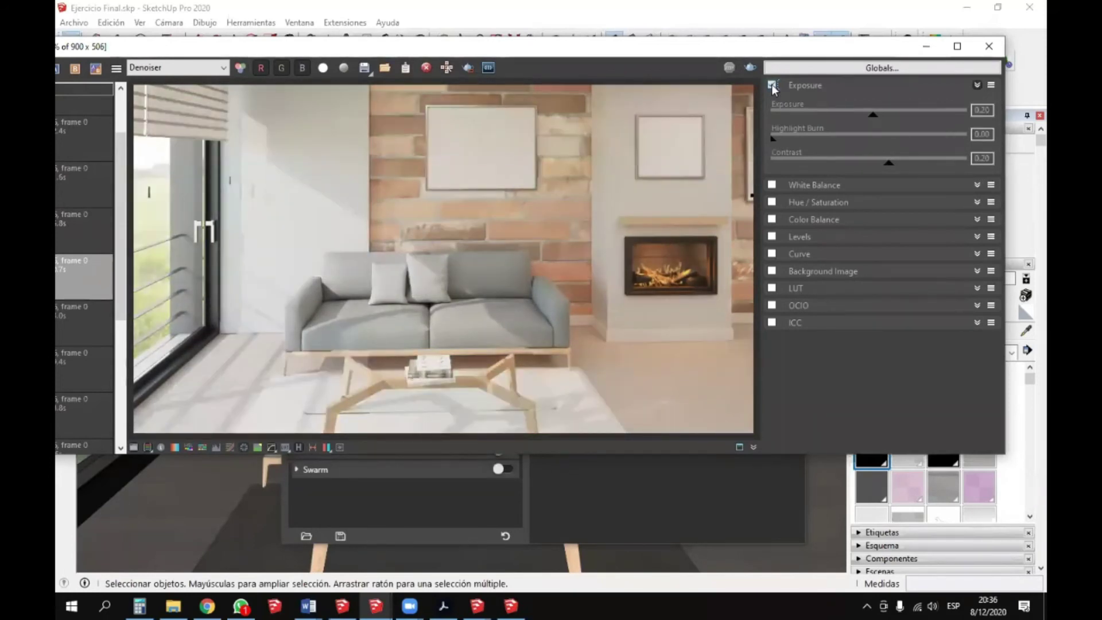
{"action": "left_click", "coordinate": [771, 85]}
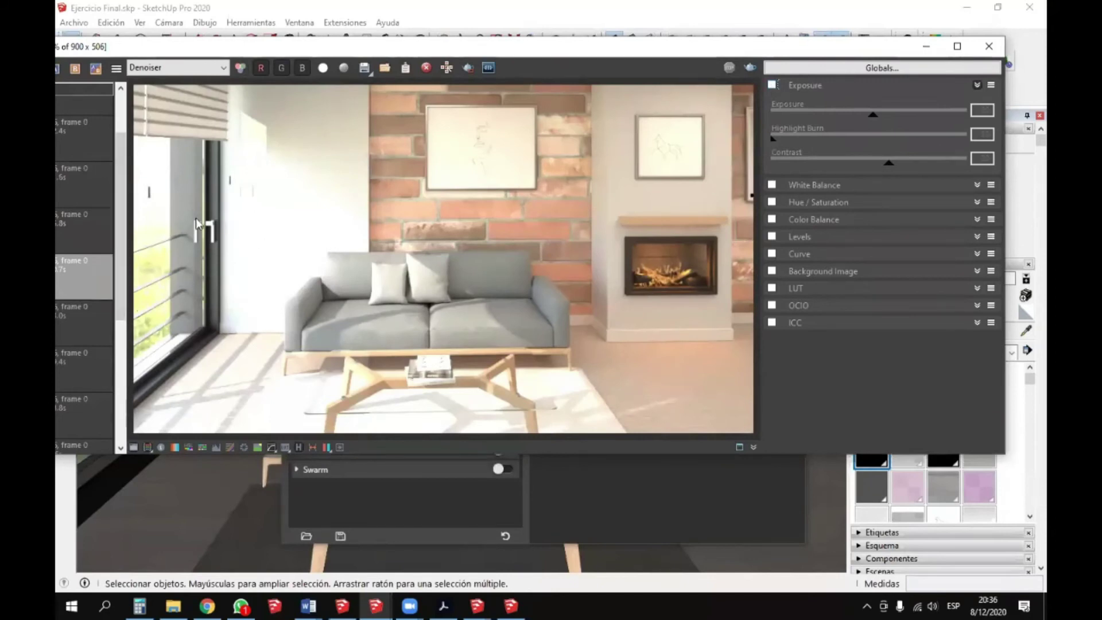
{"action": "left_click", "coordinate": [771, 85]}
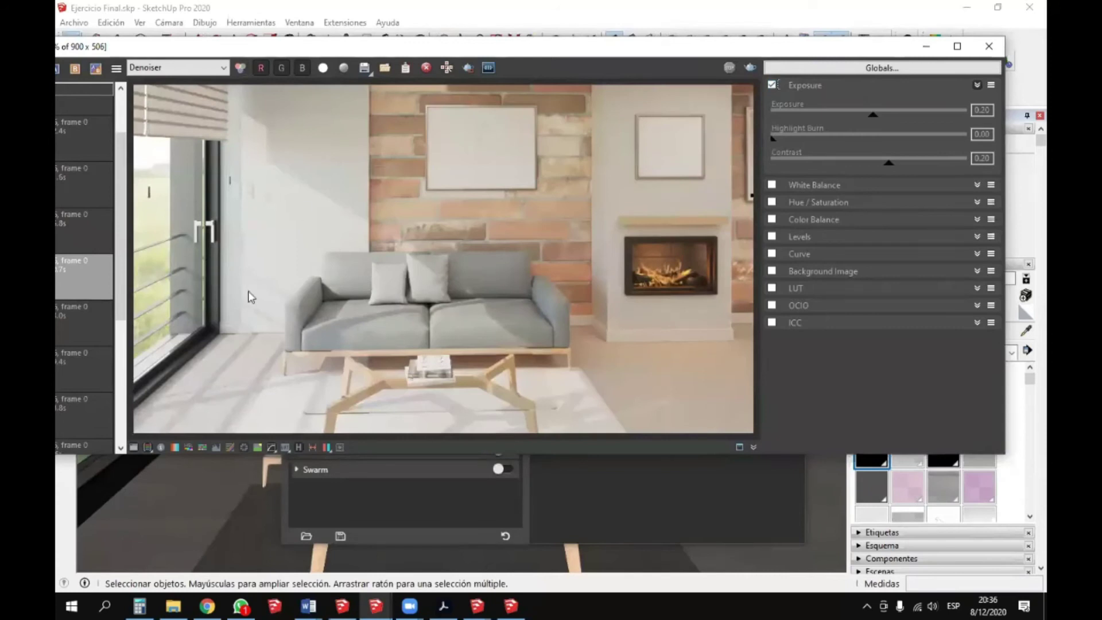
- Set the Exposure correction's Contrast to 0.33 and Exposure to 0.47, and toggle the correction to compare the render, leaving it disabled
{"action": "mouse_move", "coordinate": [888, 163]}
{"action": "left_mouse_down"}
{"action": "mouse_move", "coordinate": [913, 169]}
{"action": "mouse_move", "coordinate": [901, 168]}
{"action": "left_mouse_up"}
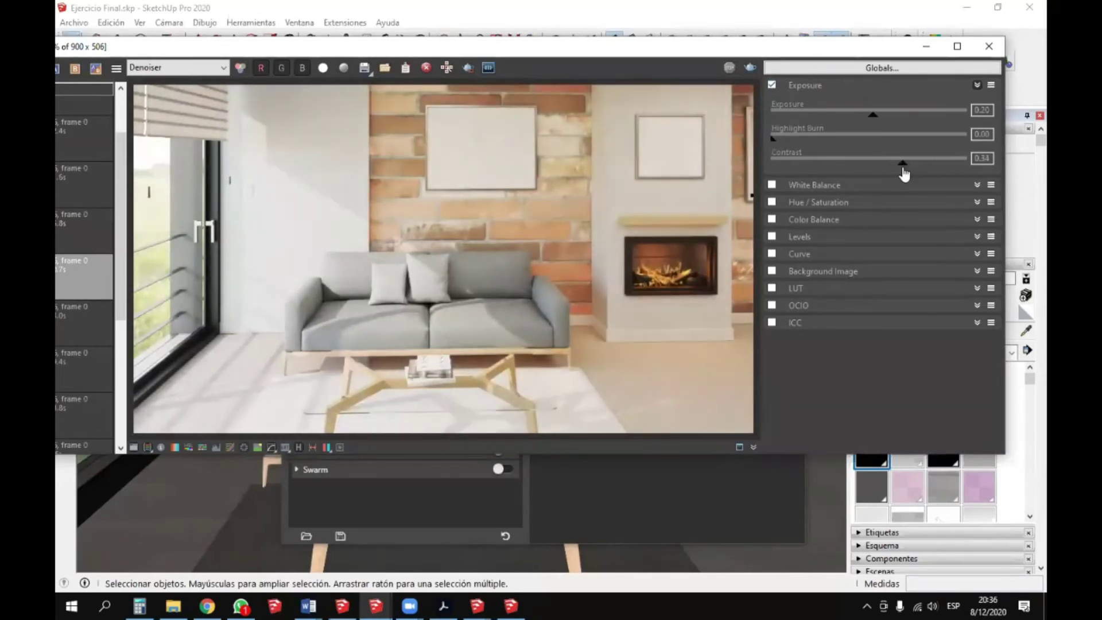
{"action": "left_click_drag", "start_coordinate": [872, 119], "coordinate": [878, 120]}
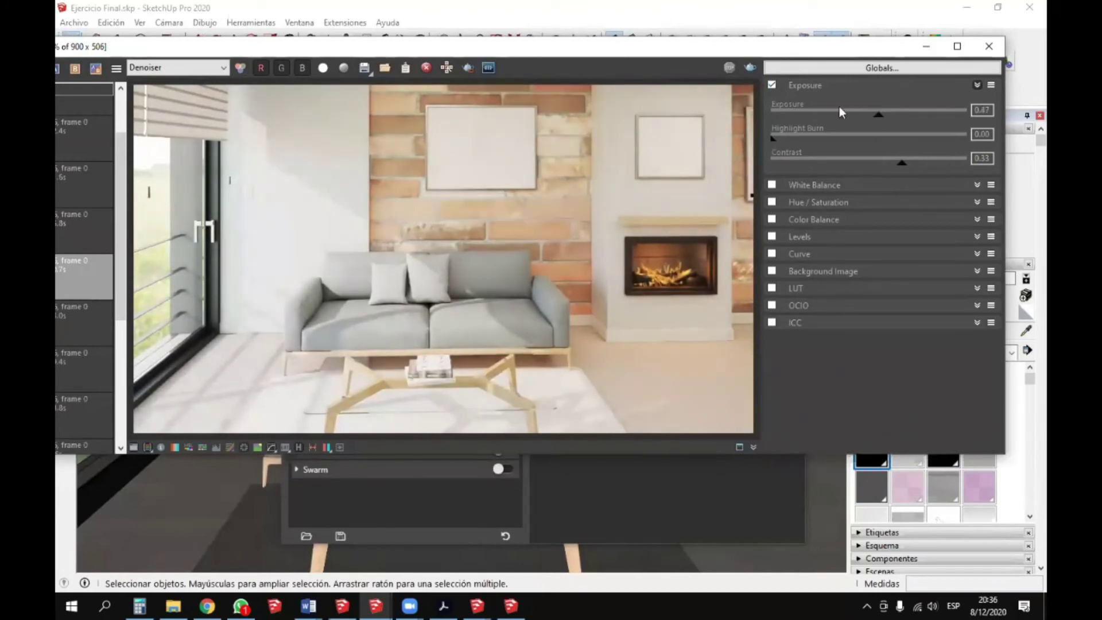
{"action": "left_click", "coordinate": [771, 84]}
{"action": "left_click", "coordinate": [772, 85]}
{"action": "left_click", "coordinate": [771, 85]}
{"action": "left_click", "coordinate": [771, 84]}
{"action": "left_click", "coordinate": [771, 85]}
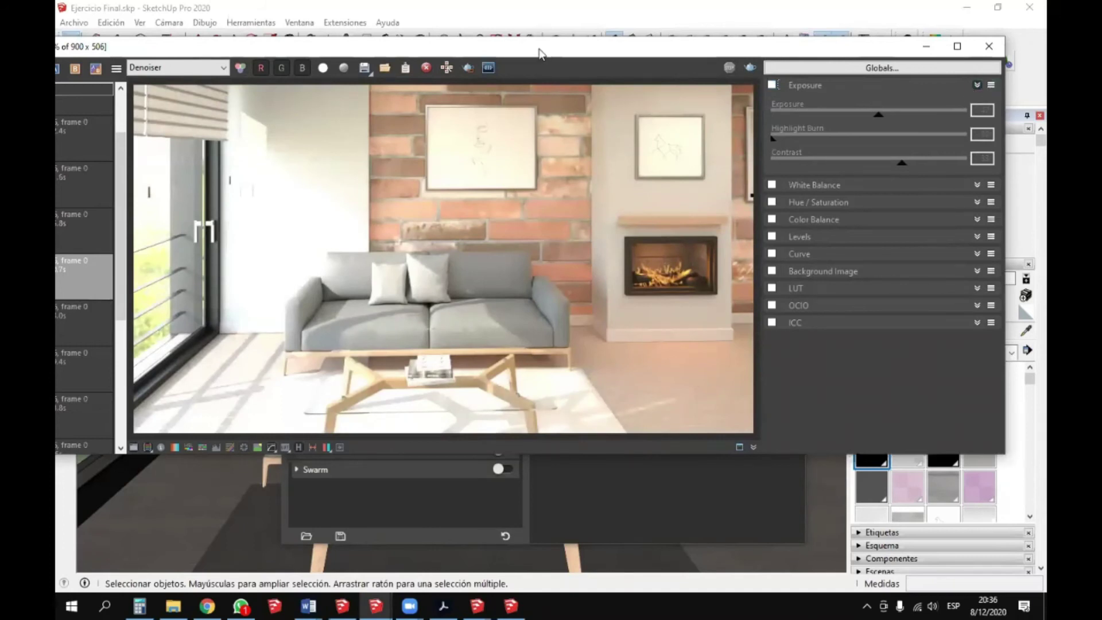
- Hide the color corrections and reposition the frame buffer so its render history is fully in view
{"action": "left_click_drag", "start_coordinate": [543, 54], "coordinate": [581, 51]}
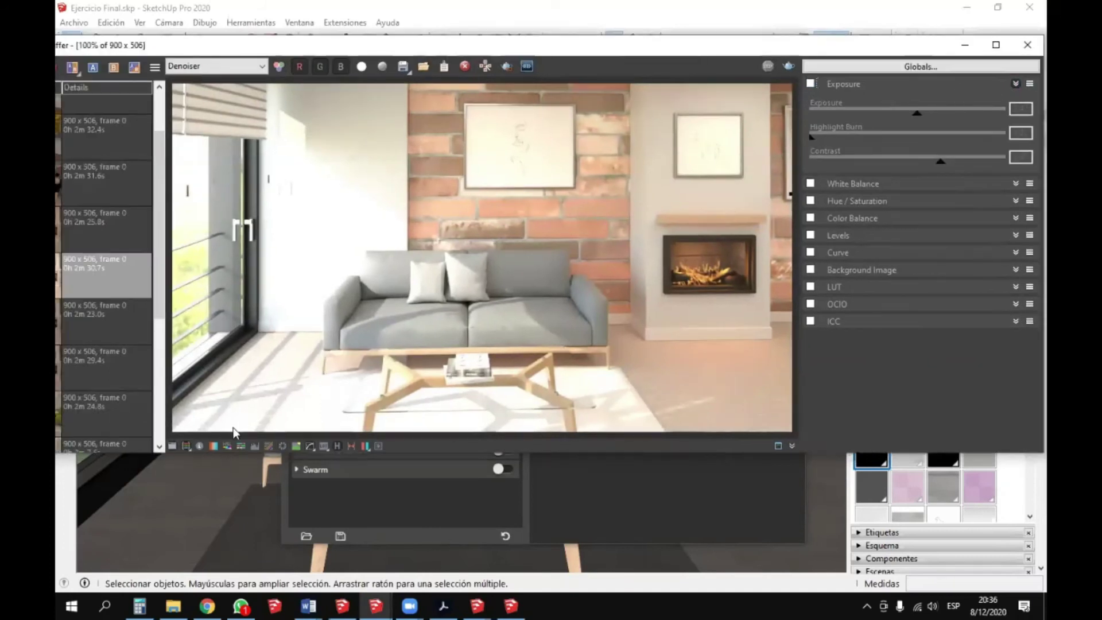
{"action": "left_click", "coordinate": [172, 447]}
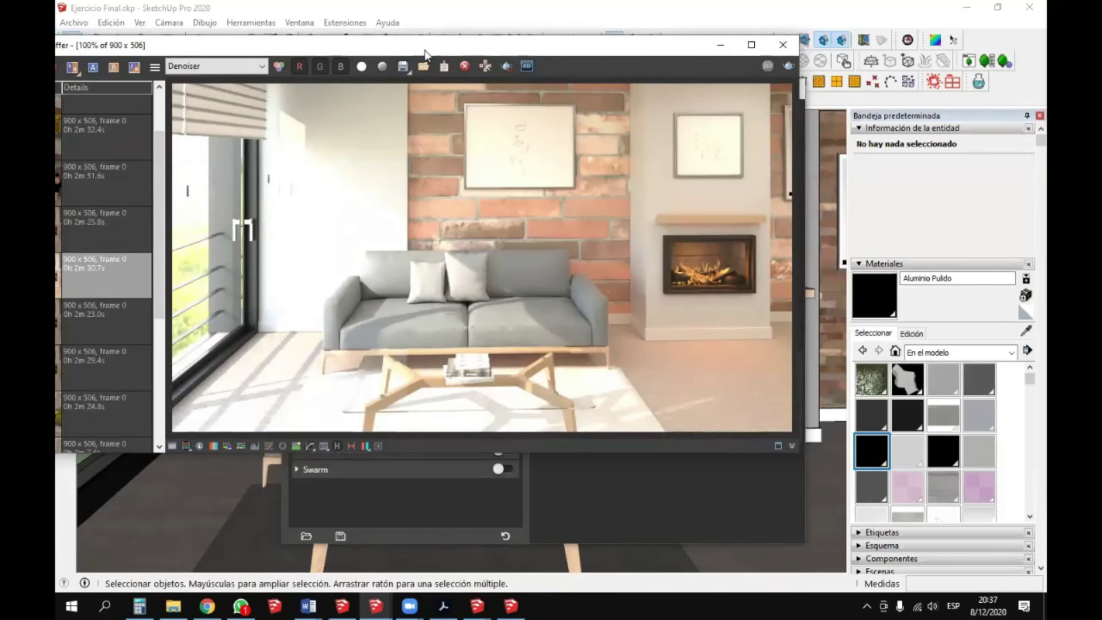
{"action": "left_click_drag", "start_coordinate": [428, 51], "coordinate": [564, 81]}
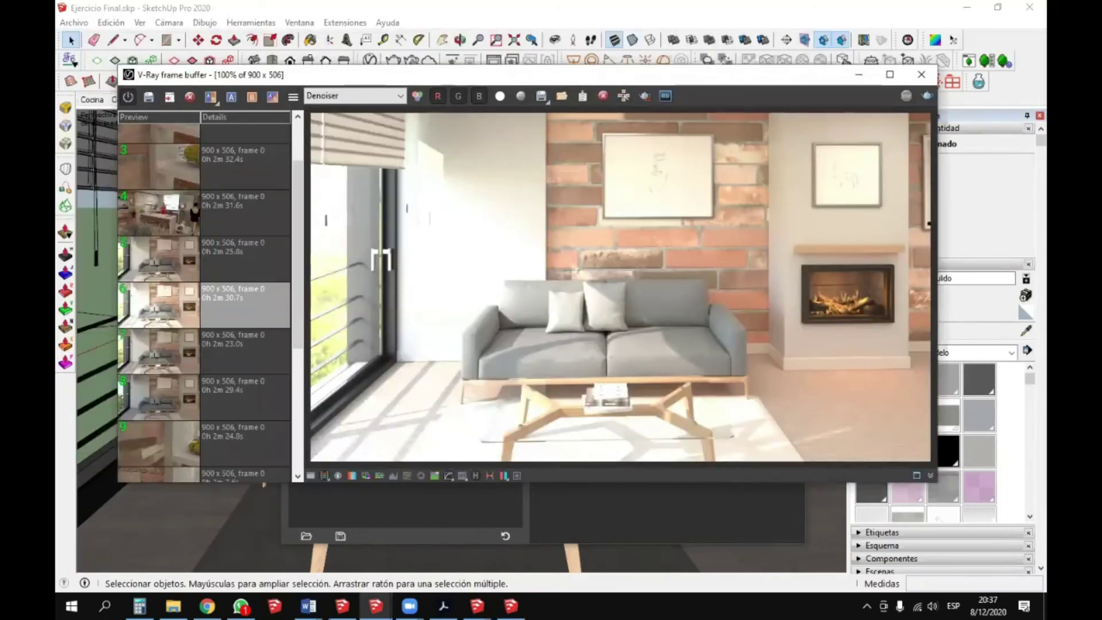
{"action": "key", "text": "alt+Tab"}
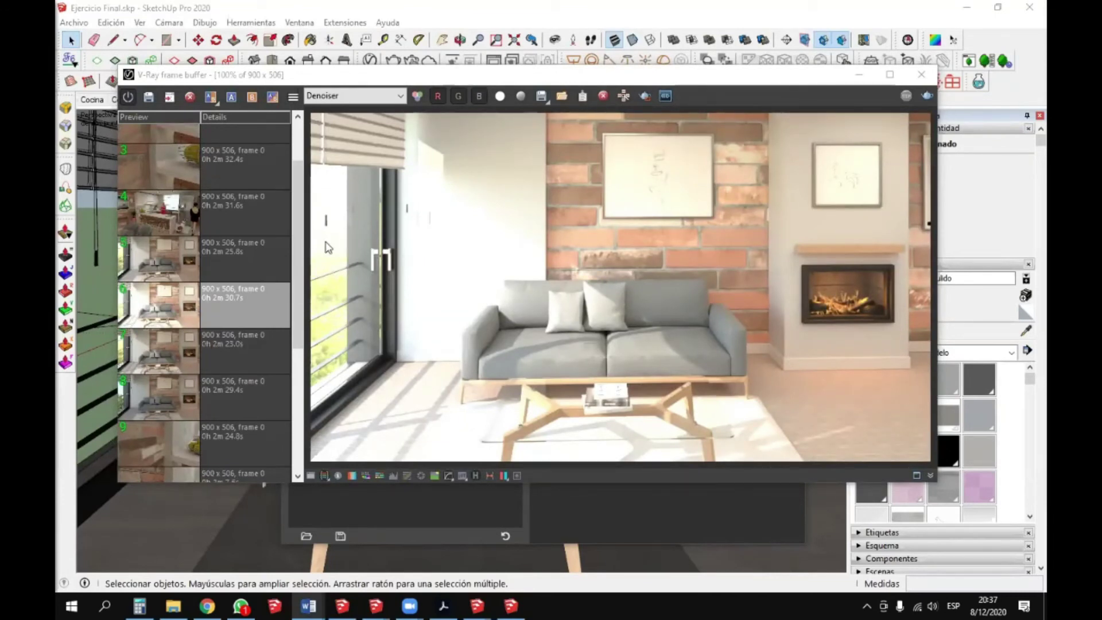
- Load the oldest kitchen render from the history and inspect its countertop and backsplash up close
{"action": "left_click_drag", "start_coordinate": [298, 240], "coordinate": [302, 374]}
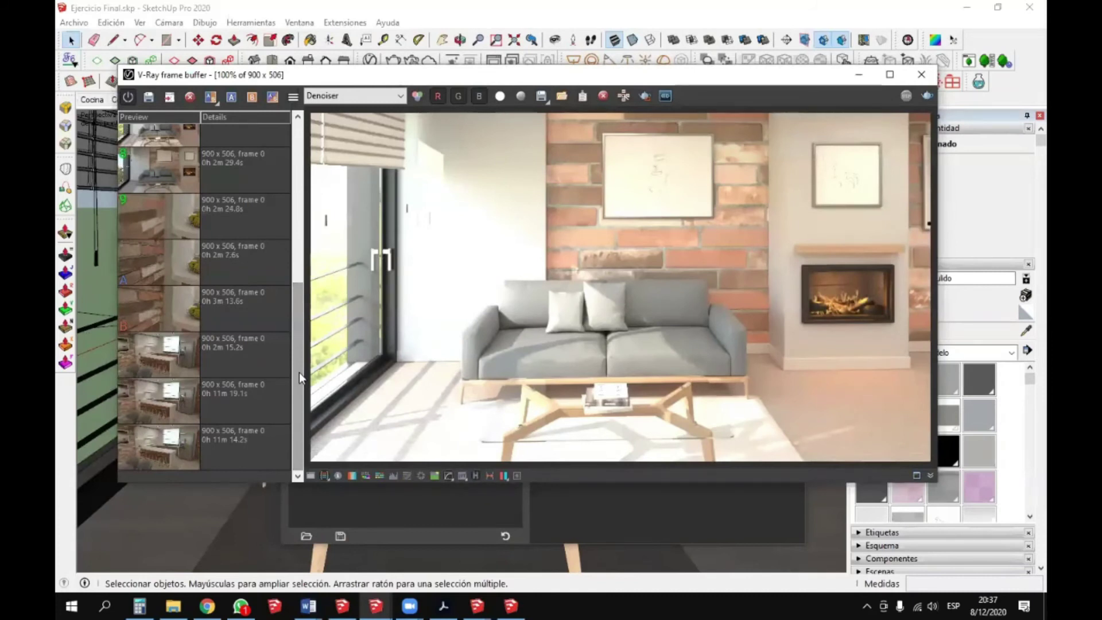
{"action": "double_click", "coordinate": [176, 442]}
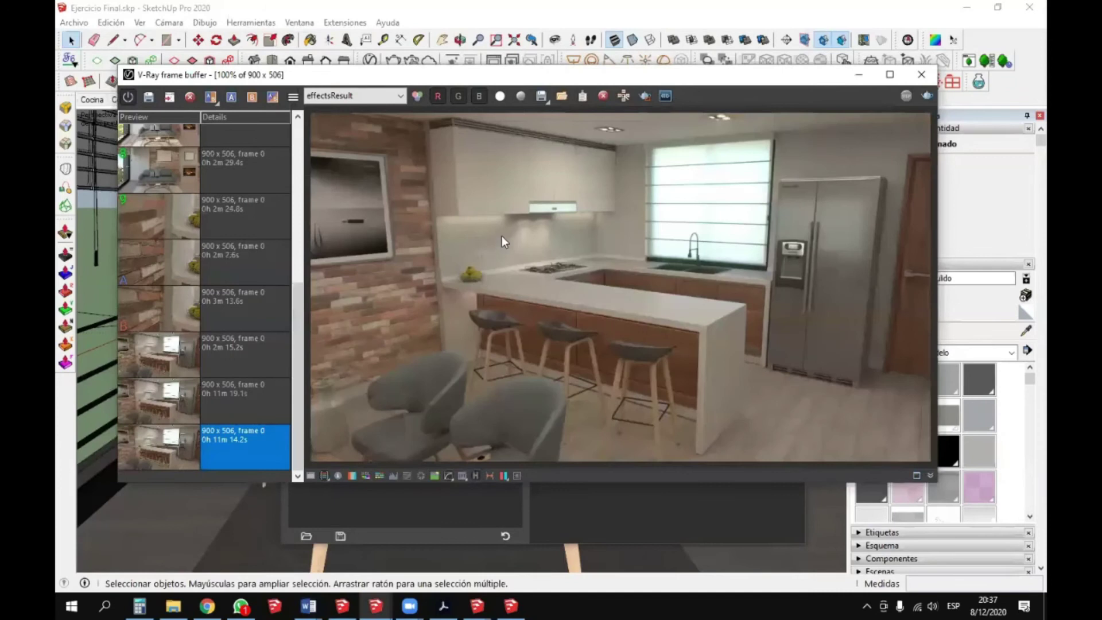
{"action": "scroll", "coordinate": [475, 242], "scroll_direction": "up", "scroll_amount": 2}
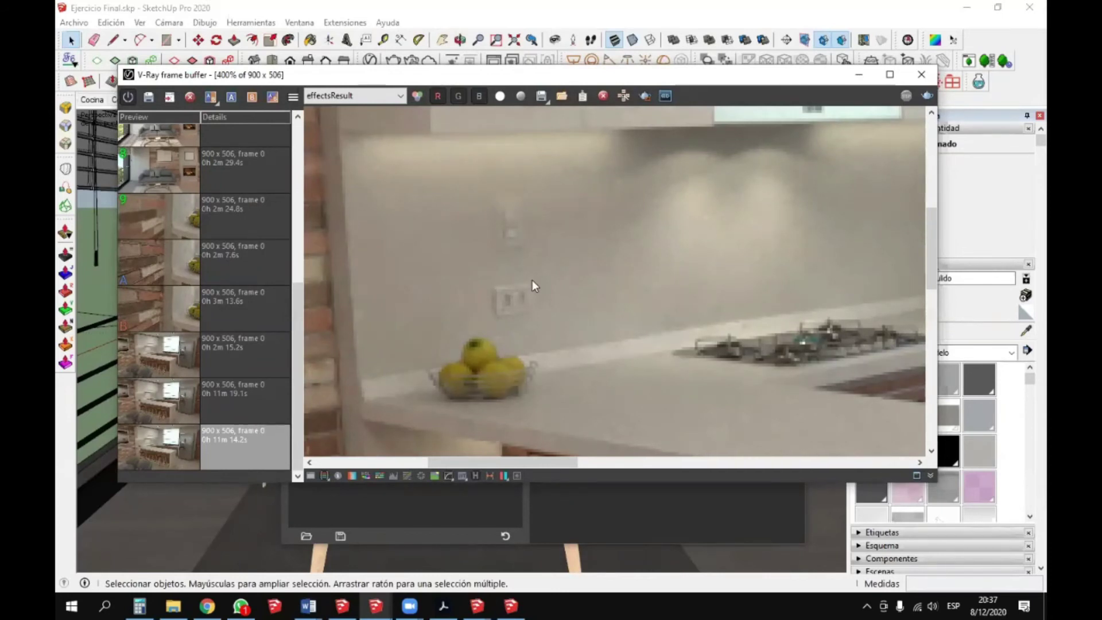
{"action": "scroll", "coordinate": [530, 280], "scroll_direction": "down", "scroll_amount": 1}
{"action": "scroll", "coordinate": [529, 285], "scroll_direction": "down", "scroll_amount": 1}
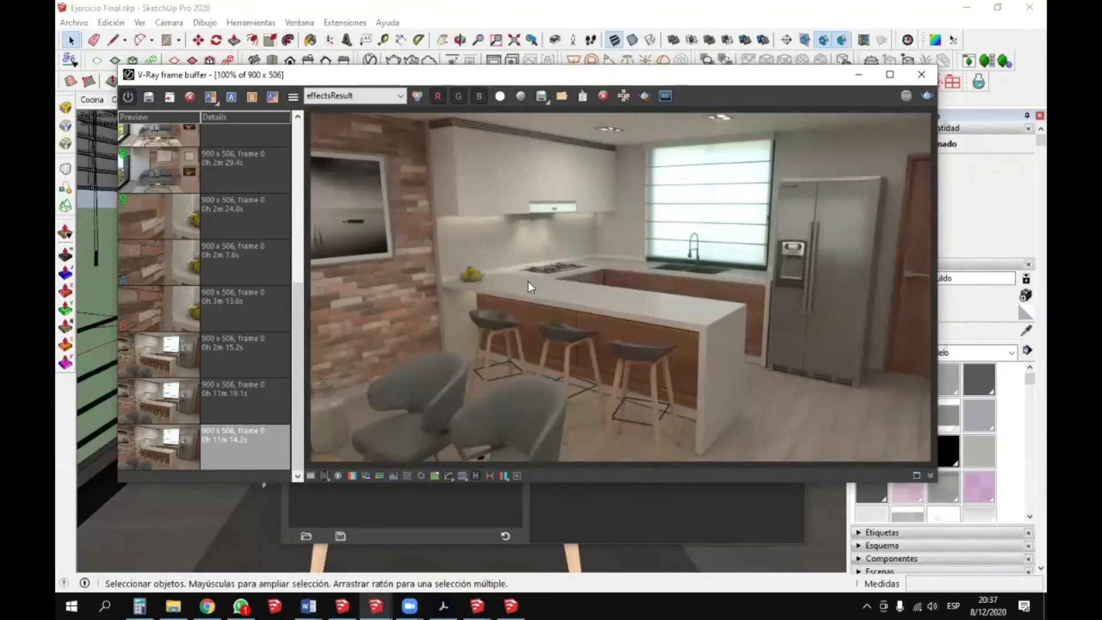
- In the V-Ray Asset Editor, raise the render Quality to High+ and set the Noise Limit to 0,0001
{"action": "left_click", "coordinate": [390, 502]}
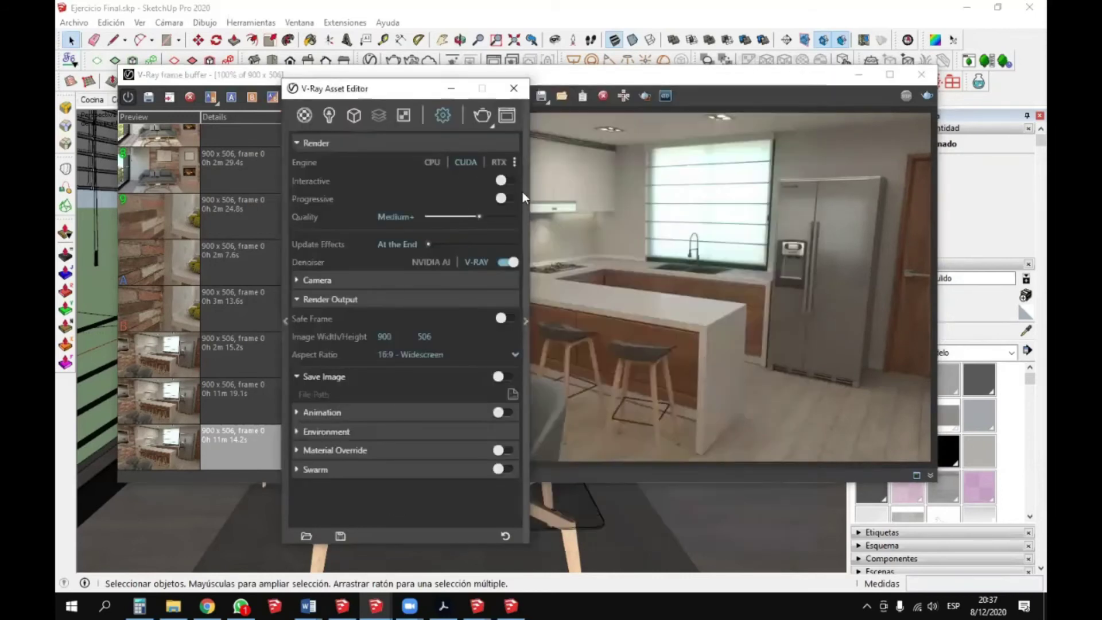
{"action": "left_click_drag", "start_coordinate": [477, 216], "coordinate": [525, 218]}
{"action": "left_click", "coordinate": [525, 218]}
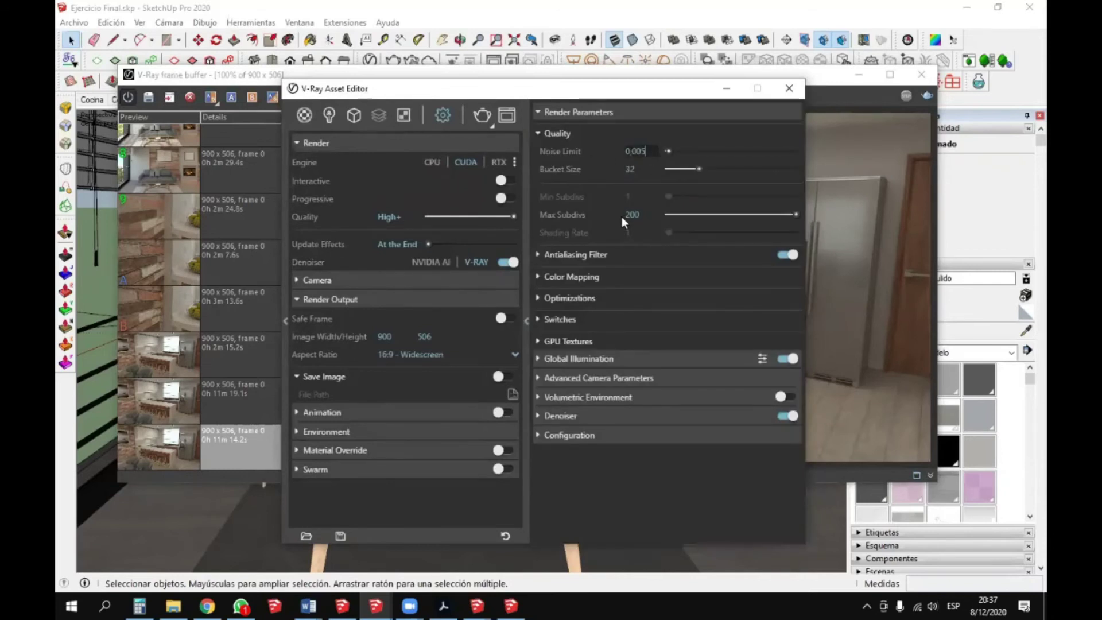
{"action": "key", "text": "BackSpace"}
{"action": "type", "text": "01"}
{"action": "key", "text": "Return"}
- Look over the GPU Textures options and return the render Quality to Medium+
{"action": "left_click", "coordinate": [579, 342]}
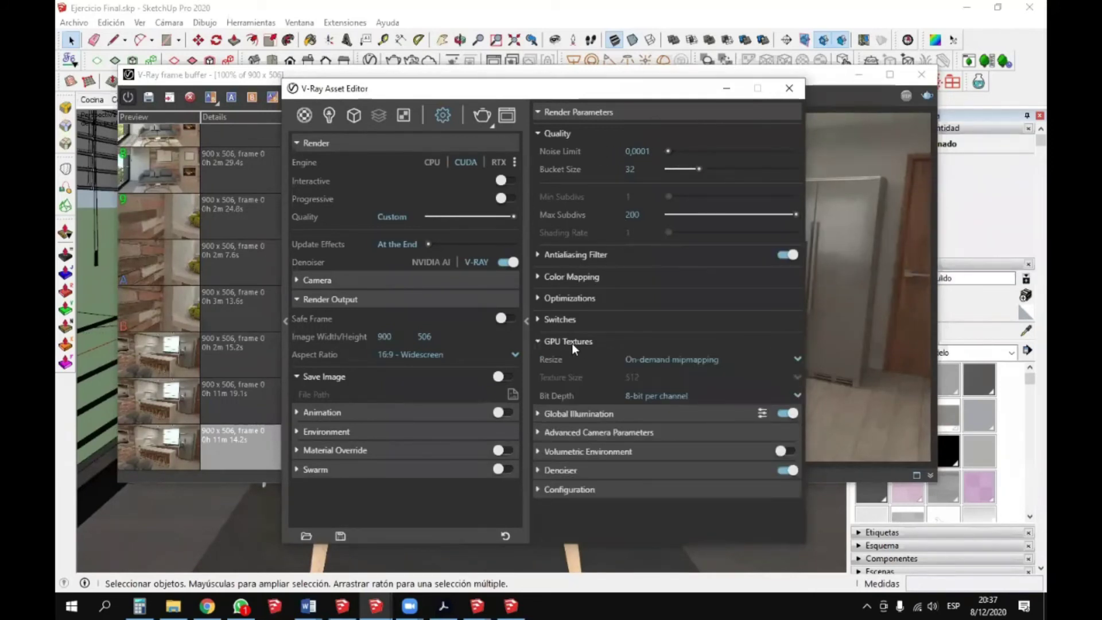
{"action": "left_click", "coordinate": [572, 343]}
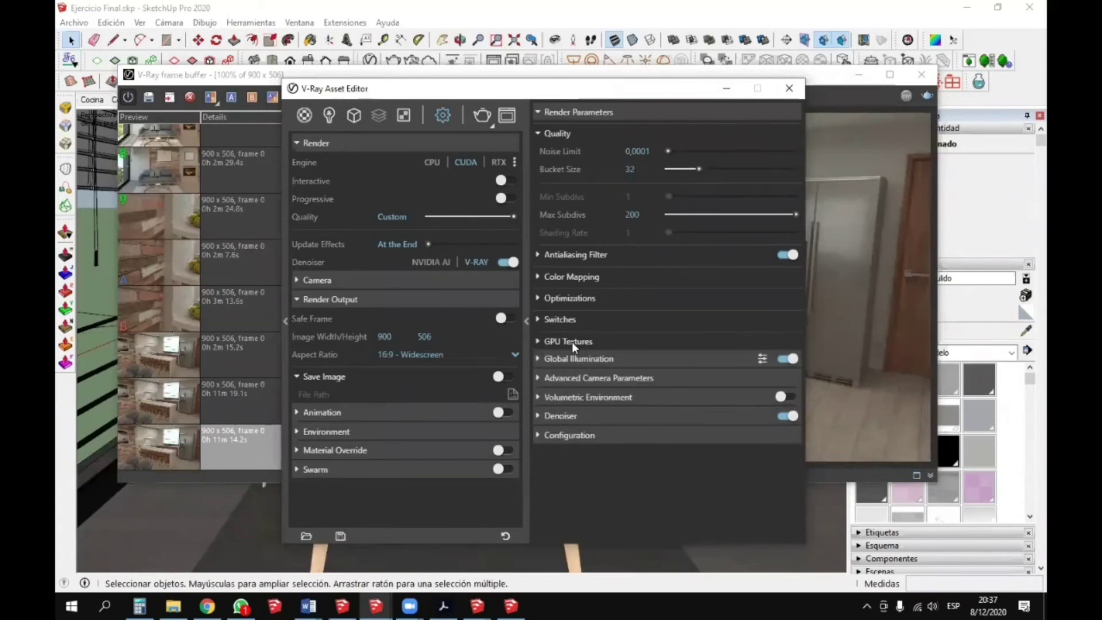
{"action": "left_click", "coordinate": [525, 323]}
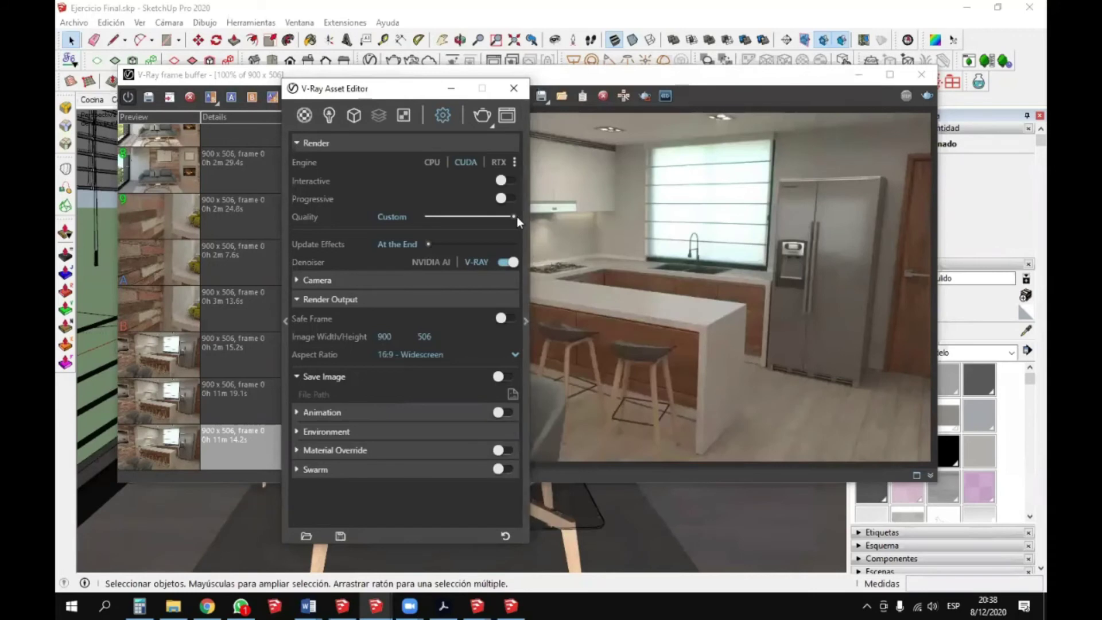
{"action": "left_click", "coordinate": [526, 241]}
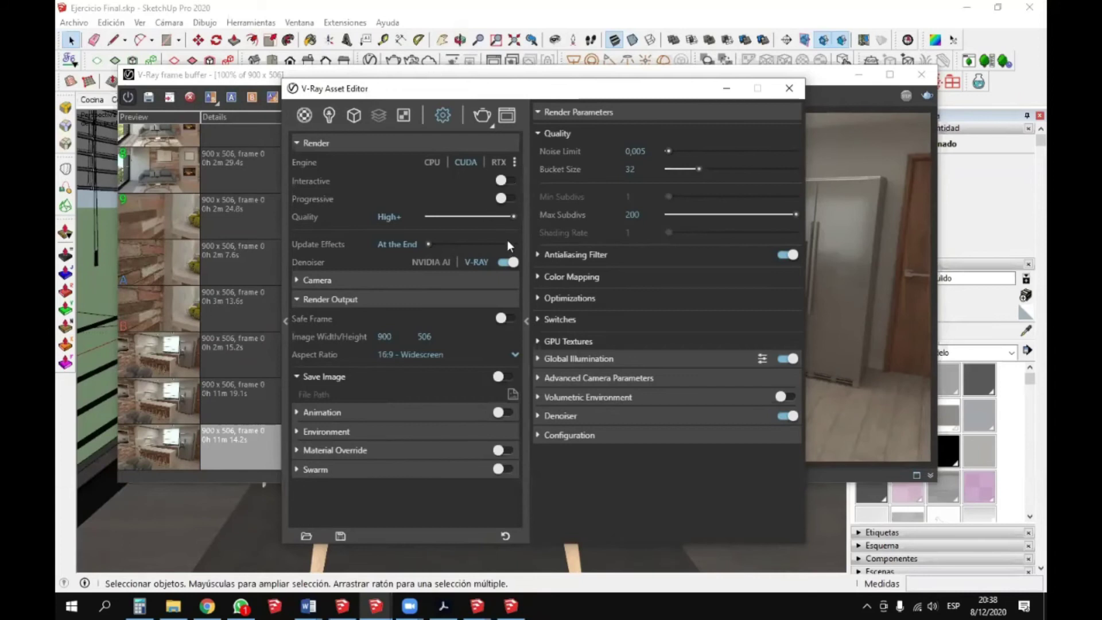
{"action": "left_click_drag", "start_coordinate": [511, 215], "coordinate": [481, 216]}
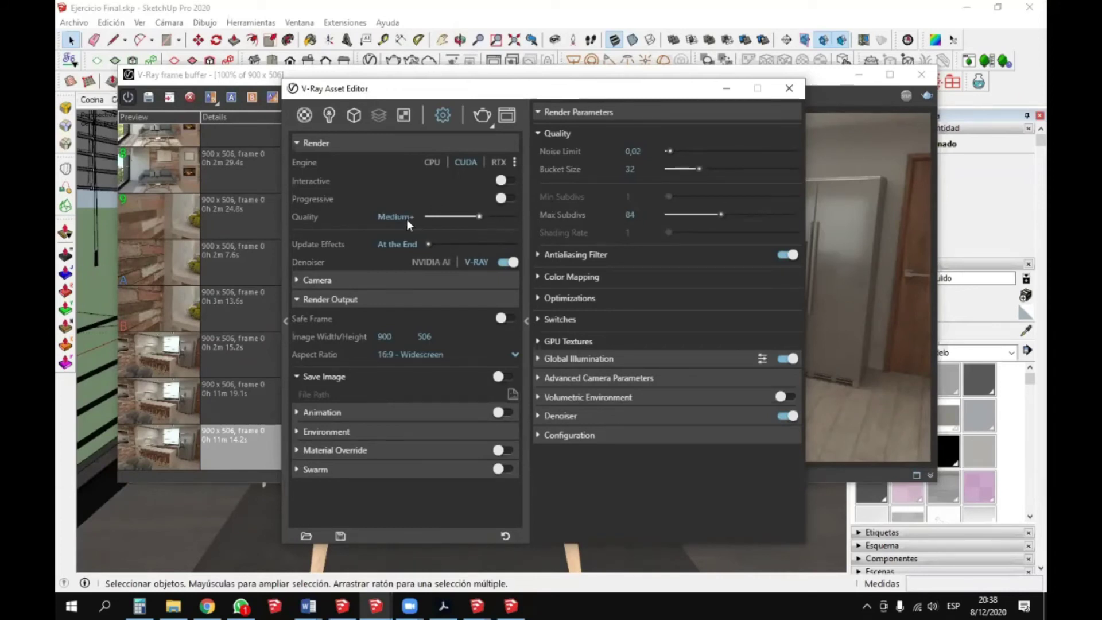
- Assign the kitchen render of 0h 11m 14.2s as image A and the one of 0h 11m 19.1s as image B
{"action": "left_click", "coordinate": [822, 78]}
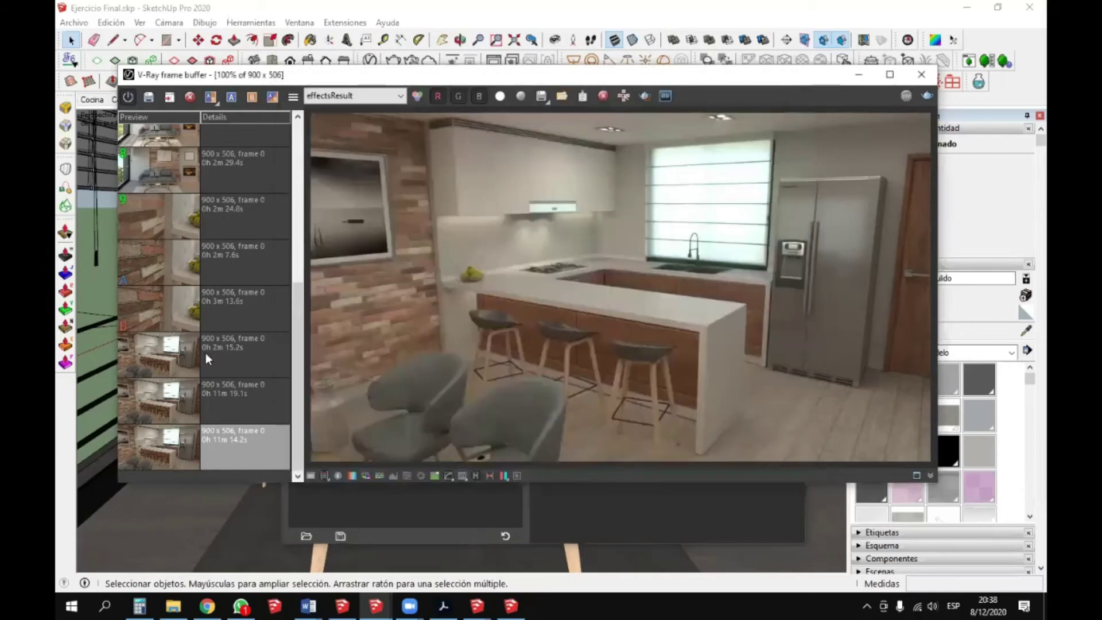
{"action": "left_click", "coordinate": [170, 405]}
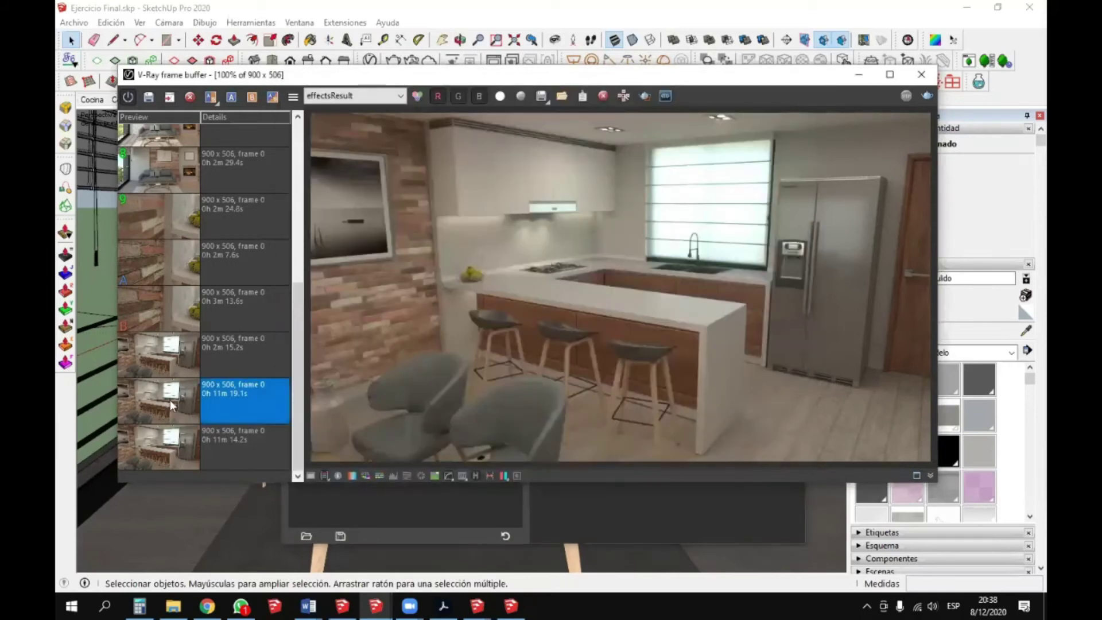
{"action": "scroll", "coordinate": [436, 260], "scroll_direction": "up", "scroll_amount": 1}
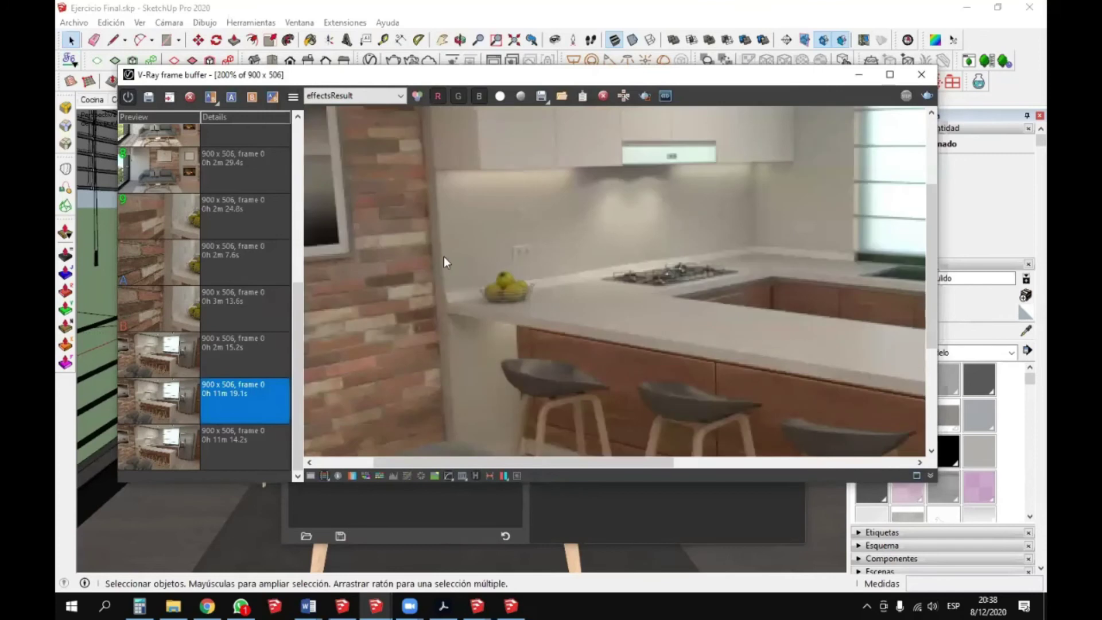
{"action": "left_click", "coordinate": [175, 441]}
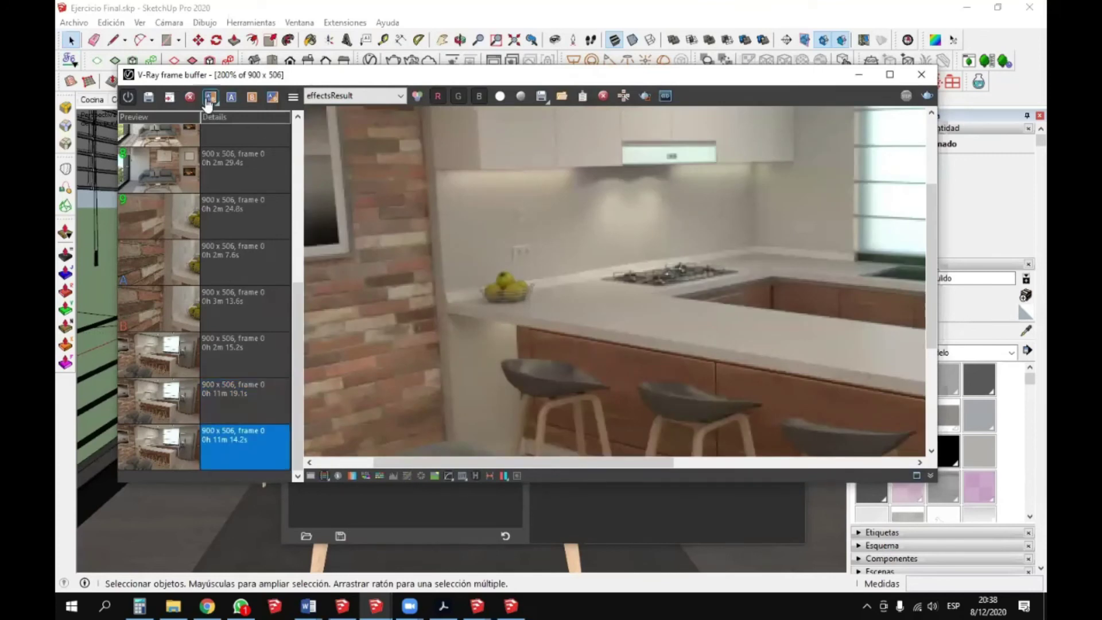
{"action": "left_click", "coordinate": [232, 97]}
{"action": "left_click", "coordinate": [244, 400]}
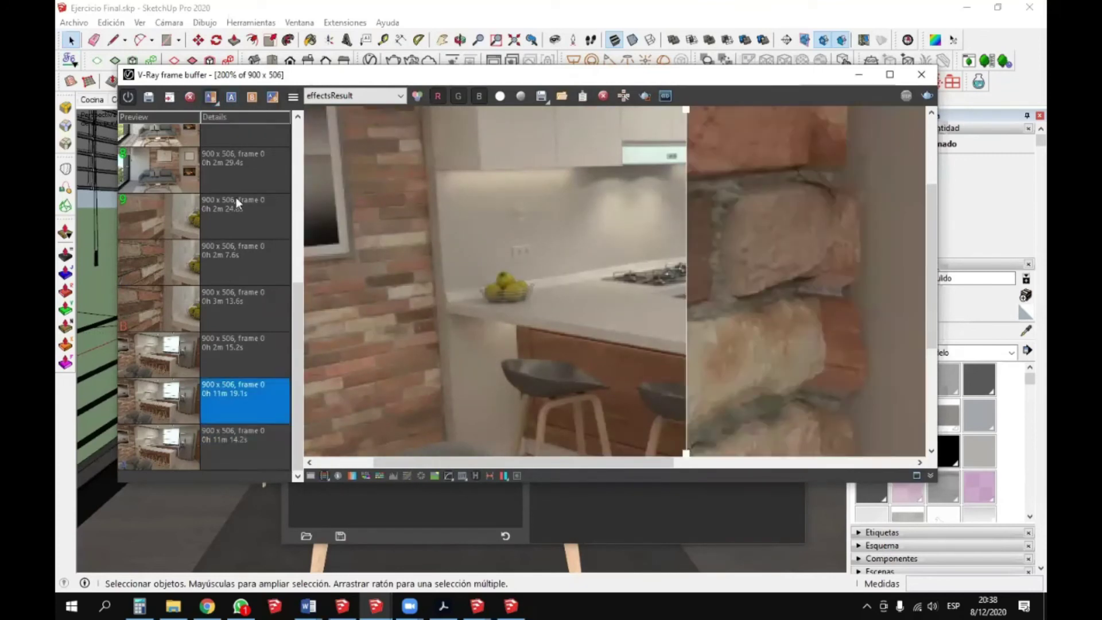
{"action": "left_click", "coordinate": [252, 96]}
- Compare kitchen renders A and B up close around the fruit bowl and outlet by shifting the comparison divider
{"action": "left_click_drag", "start_coordinate": [685, 124], "coordinate": [632, 123]}
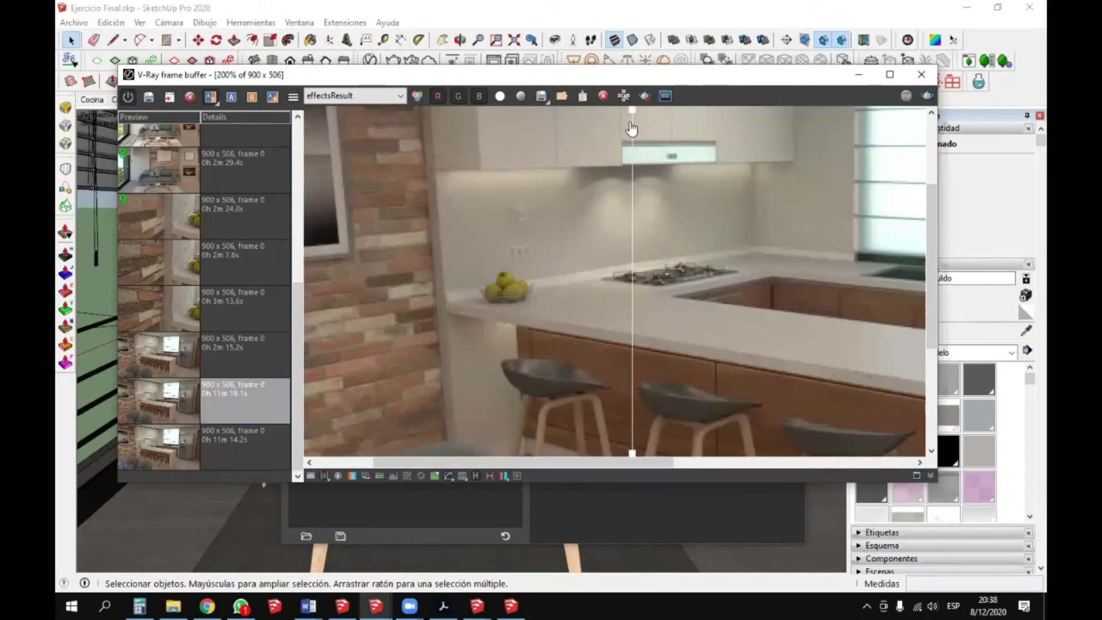
{"action": "scroll", "coordinate": [446, 207], "scroll_direction": "up", "scroll_amount": 1}
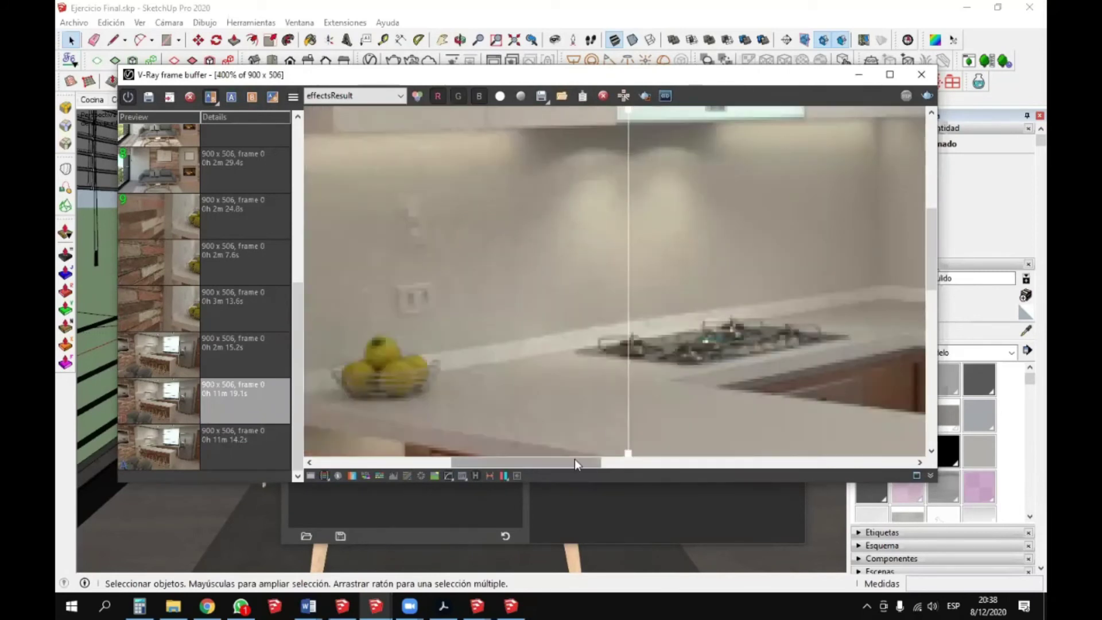
{"action": "left_click_drag", "start_coordinate": [565, 463], "coordinate": [537, 462]}
{"action": "left_click_drag", "start_coordinate": [627, 115], "coordinate": [583, 198]}
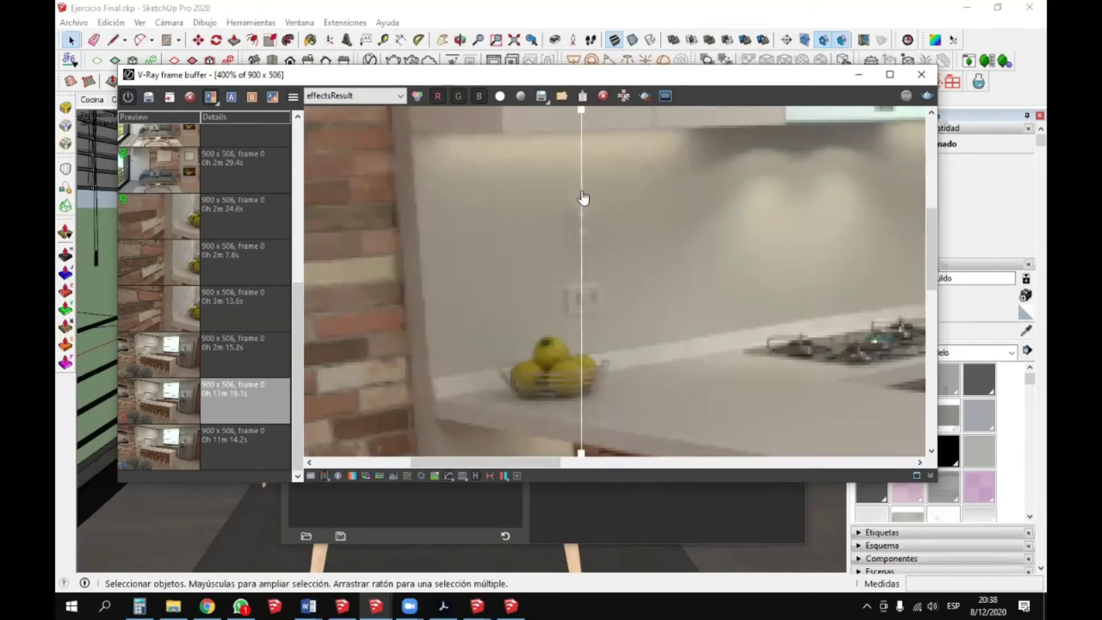
- Minimize the frame buffer, collapse the advanced render parameters, and move the Asset Editor higher over the model
{"action": "left_click", "coordinate": [858, 75]}
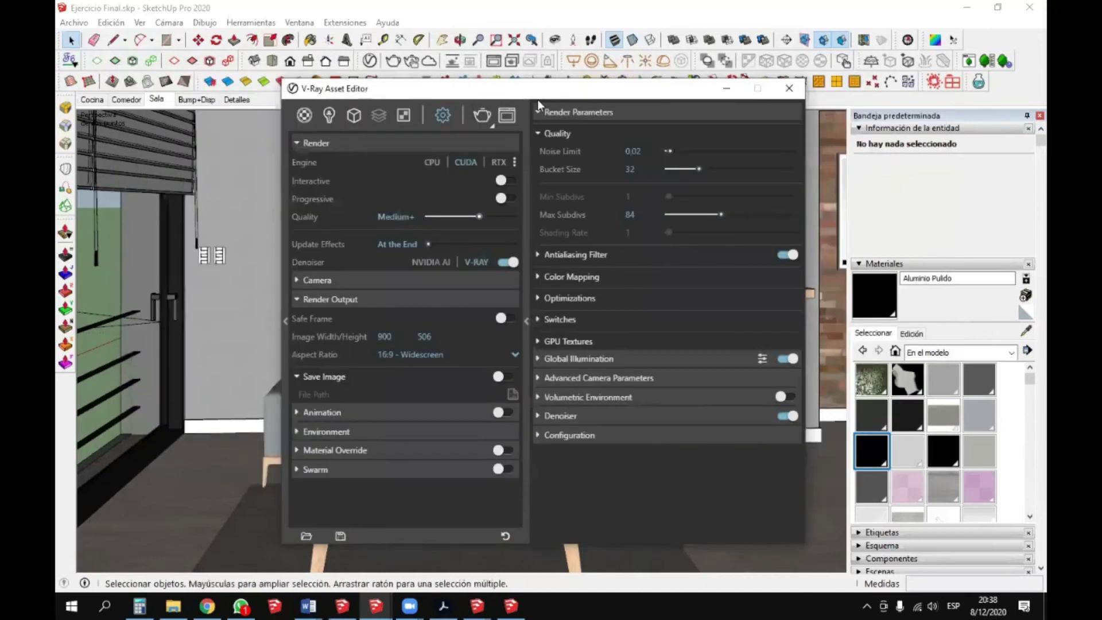
{"action": "left_click", "coordinate": [526, 137]}
{"action": "left_click_drag", "start_coordinate": [448, 89], "coordinate": [527, 72]}
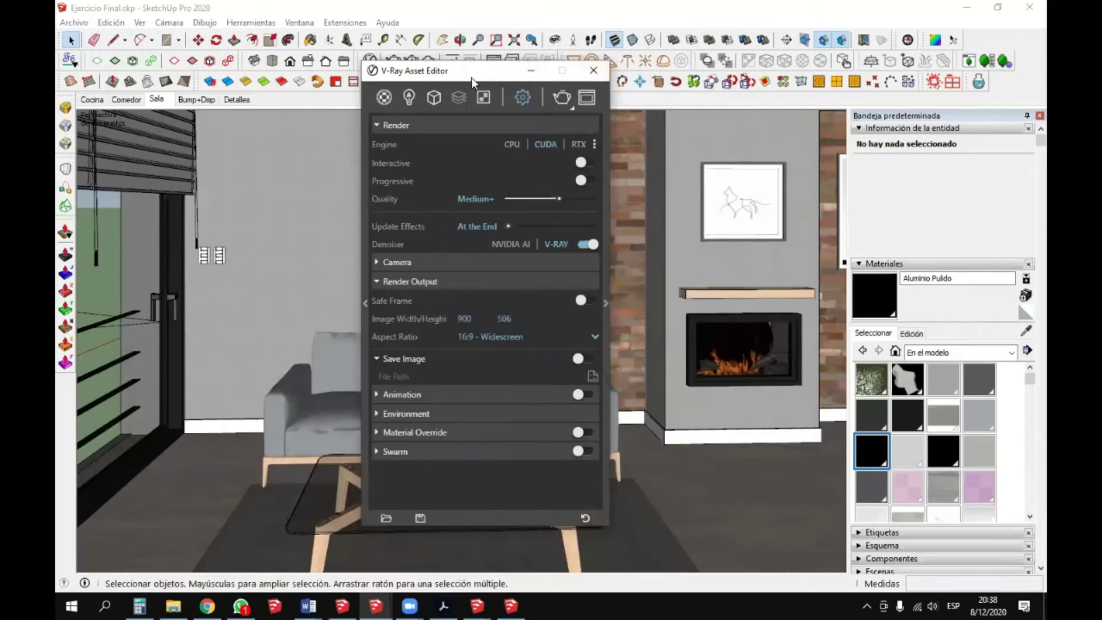
{"action": "left_click_drag", "start_coordinate": [475, 68], "coordinate": [482, 70]}
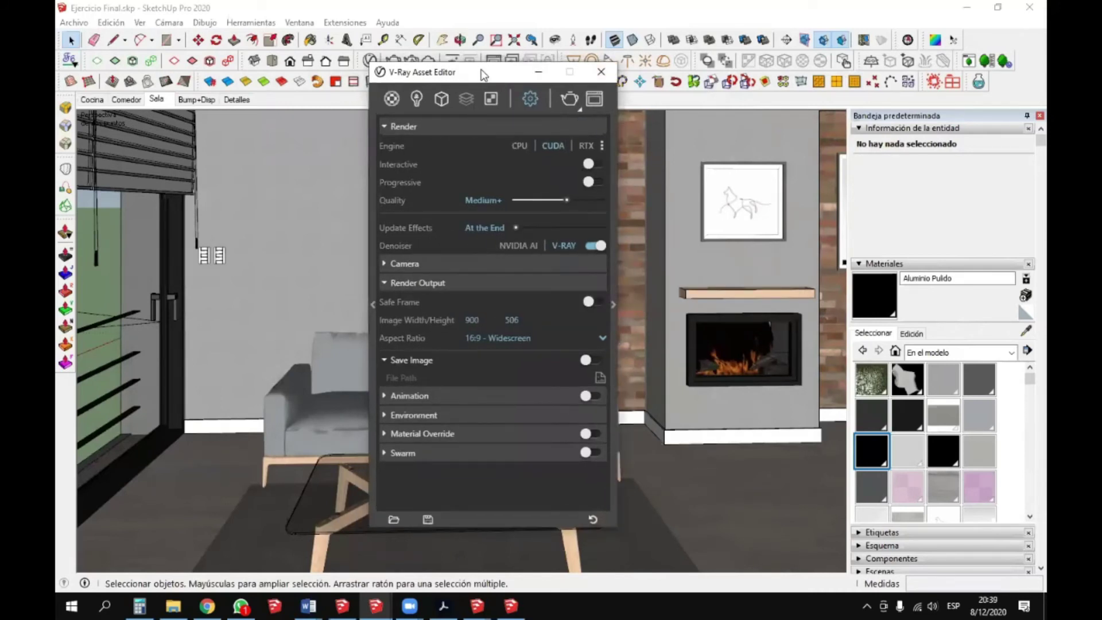
{"action": "left_click_drag", "start_coordinate": [481, 70], "coordinate": [495, 34]}
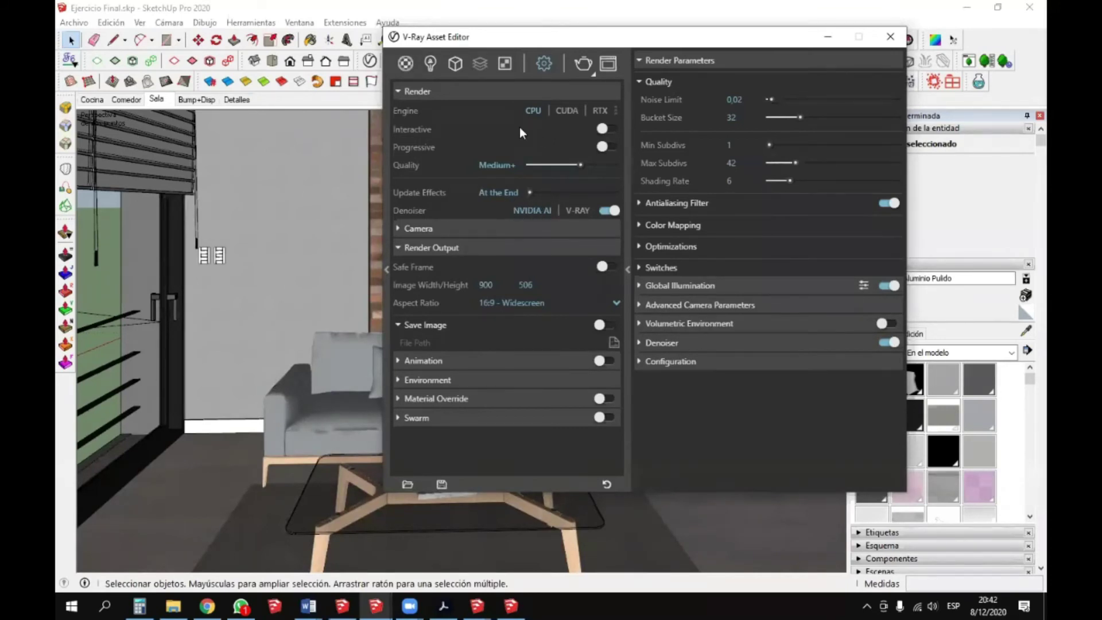
- Switch the render engine from CPU to the GPU options, ending on RTX, and close the Asset Editor
{"action": "left_click", "coordinate": [566, 109]}
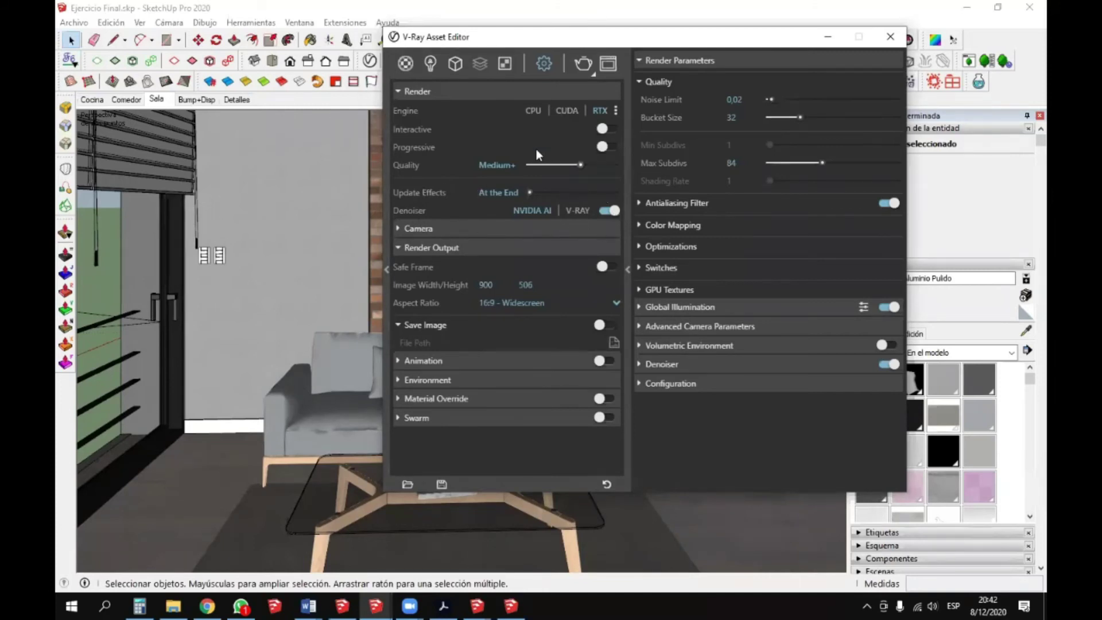
{"action": "left_click", "coordinate": [890, 37]}
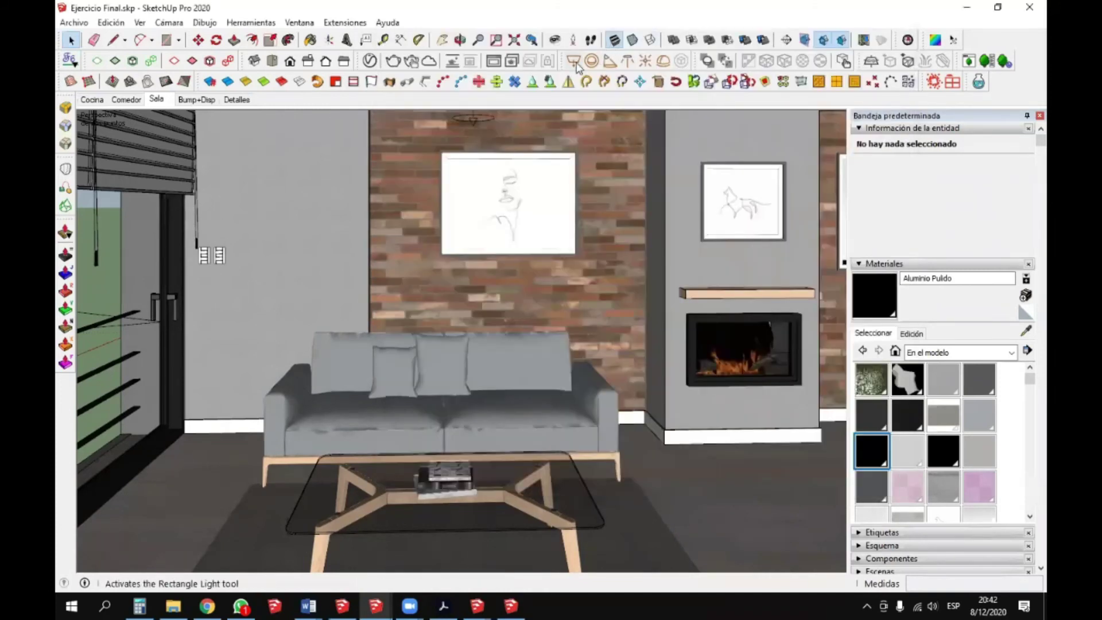
- Reopen the frame buffer, select the 0h 11m 14.2s kitchen render, and compare images A and B across the whole kitchen
{"action": "left_click", "coordinate": [492, 62]}
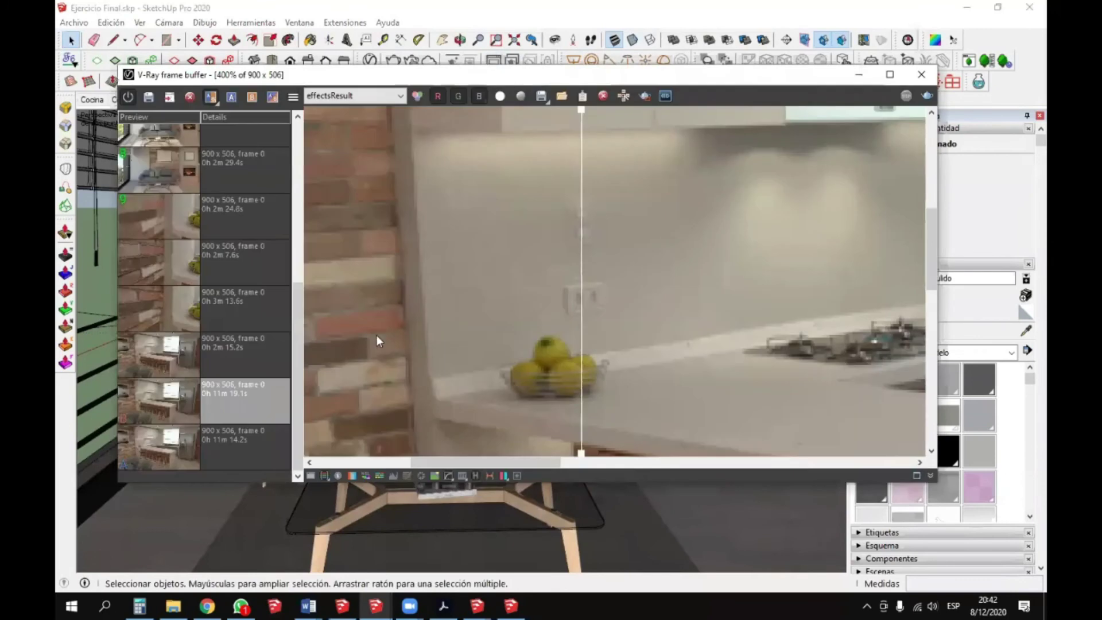
{"action": "left_click", "coordinate": [162, 426]}
{"action": "left_click_drag", "start_coordinate": [581, 118], "coordinate": [524, 287]}
{"action": "scroll", "coordinate": [523, 283], "scroll_direction": "down", "scroll_amount": 2}
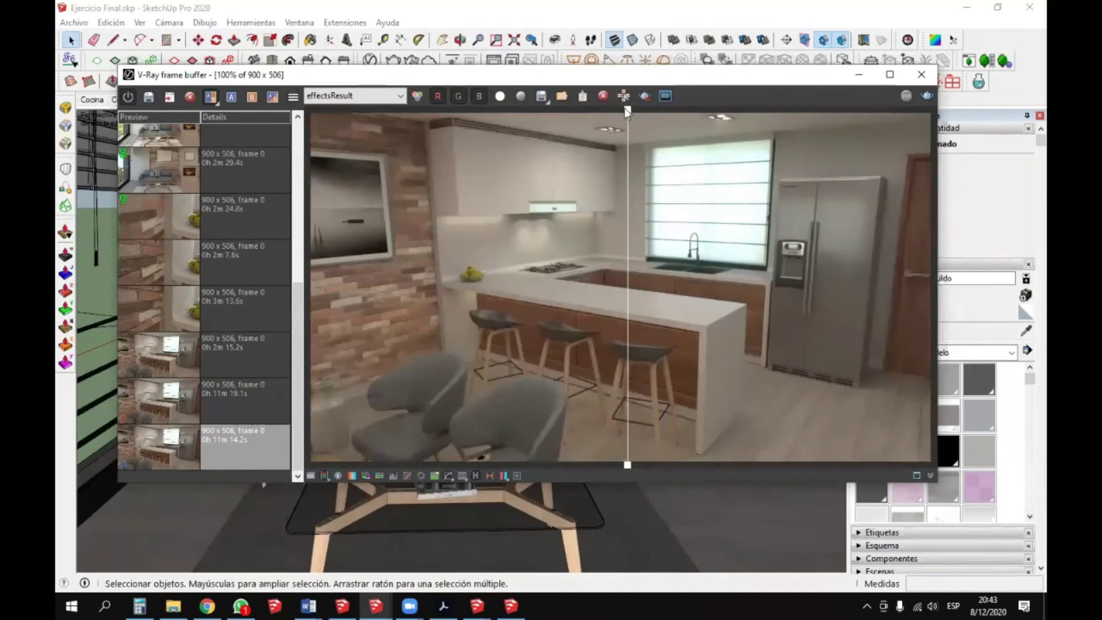
{"action": "left_click_drag", "start_coordinate": [634, 172], "coordinate": [580, 198]}
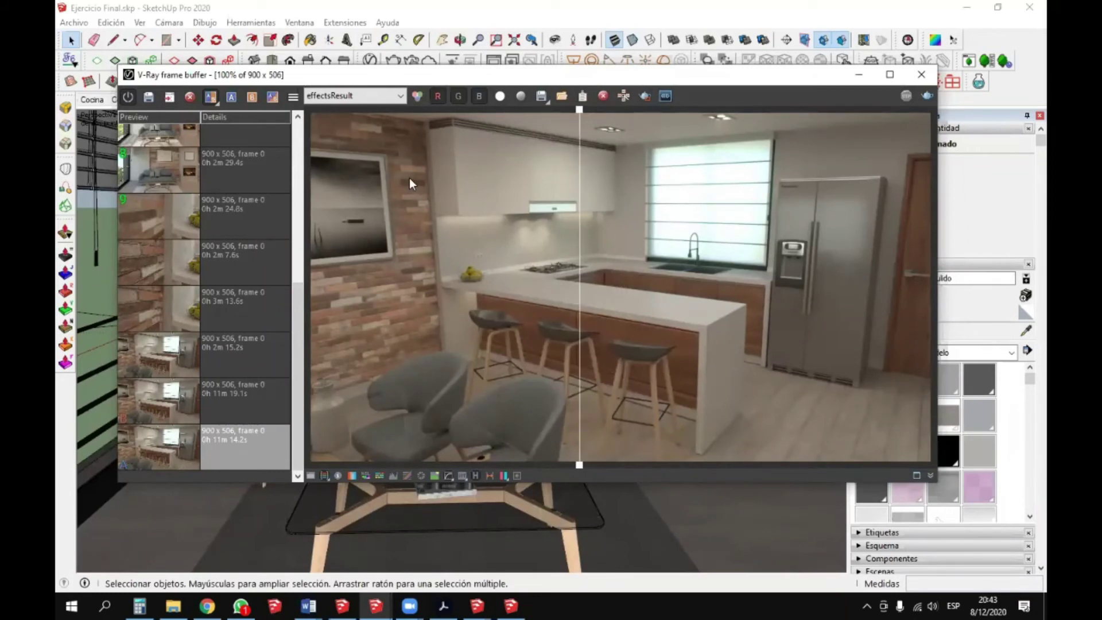
- Load the 0h 3m 2.2s living room render from the history and show its Alpha channel
{"action": "left_click", "coordinate": [350, 98]}
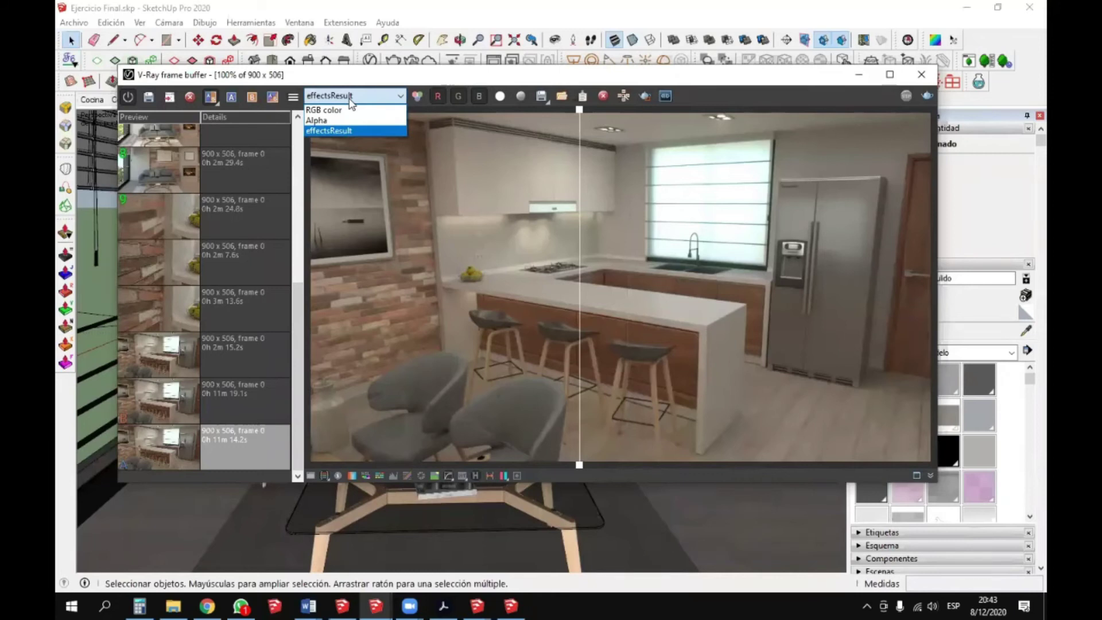
{"action": "scroll", "coordinate": [175, 204], "scroll_direction": "up", "scroll_amount": 7}
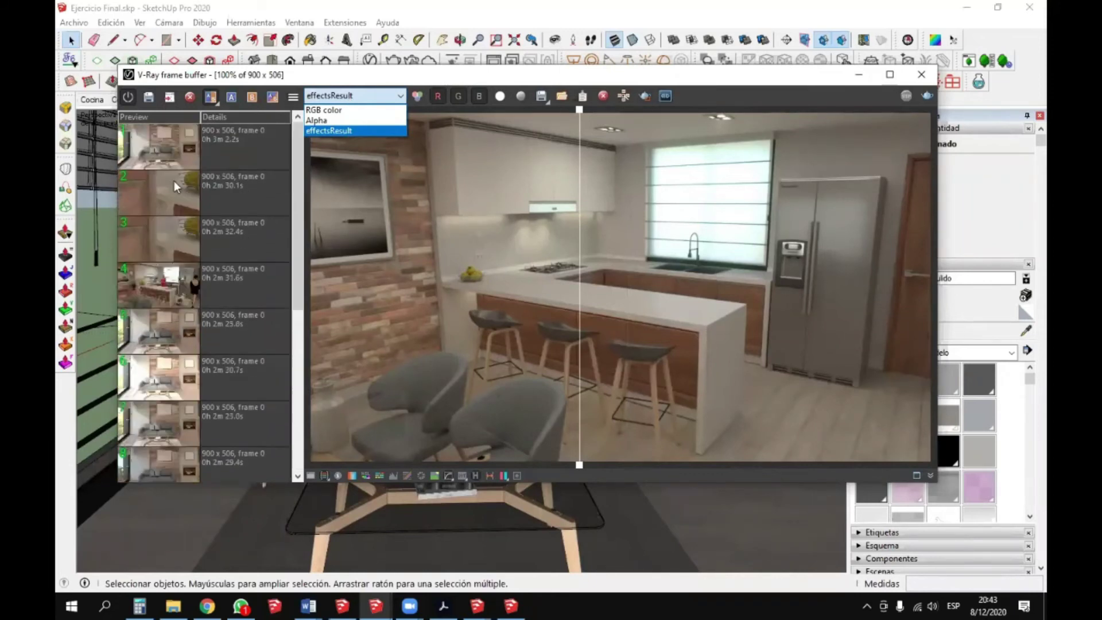
{"action": "left_click", "coordinate": [167, 137]}
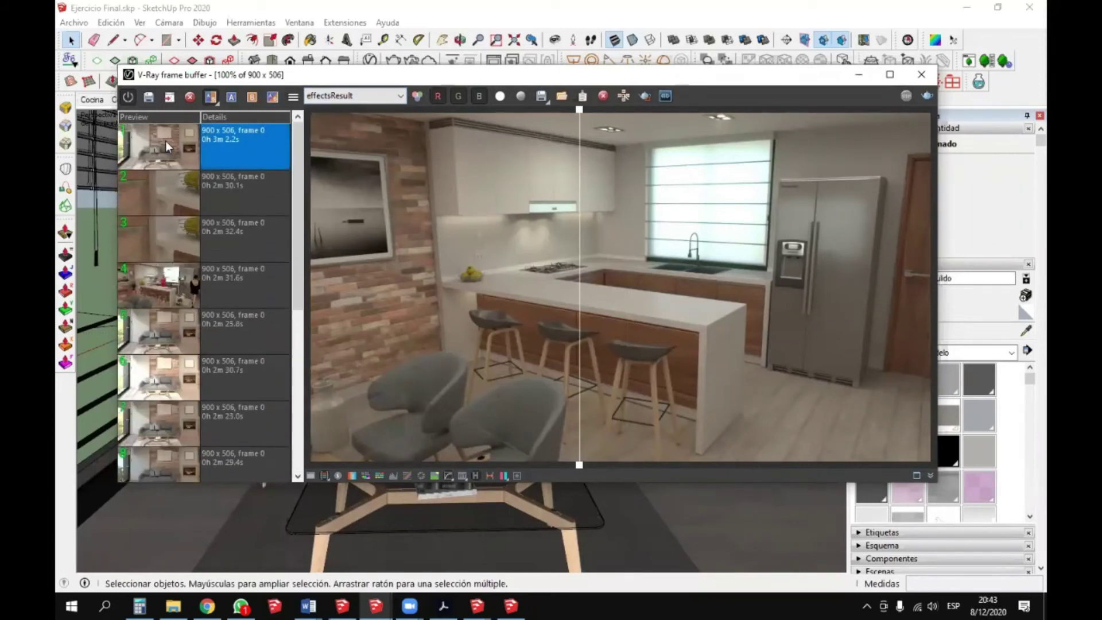
{"action": "double_click", "coordinate": [167, 143]}
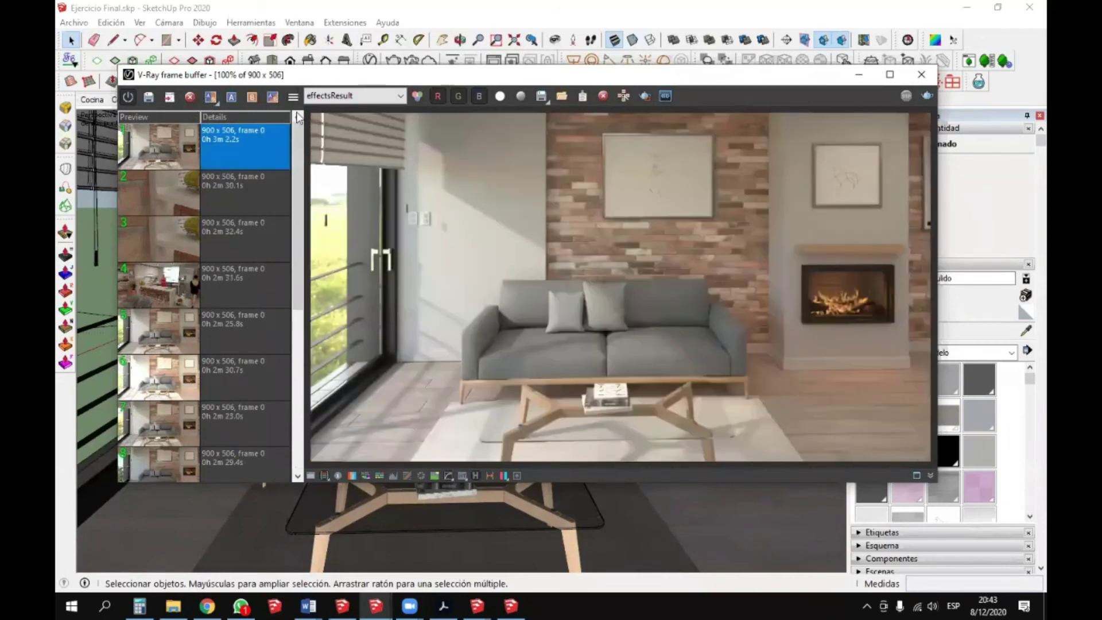
{"action": "left_click", "coordinate": [327, 96]}
{"action": "left_click", "coordinate": [335, 119]}
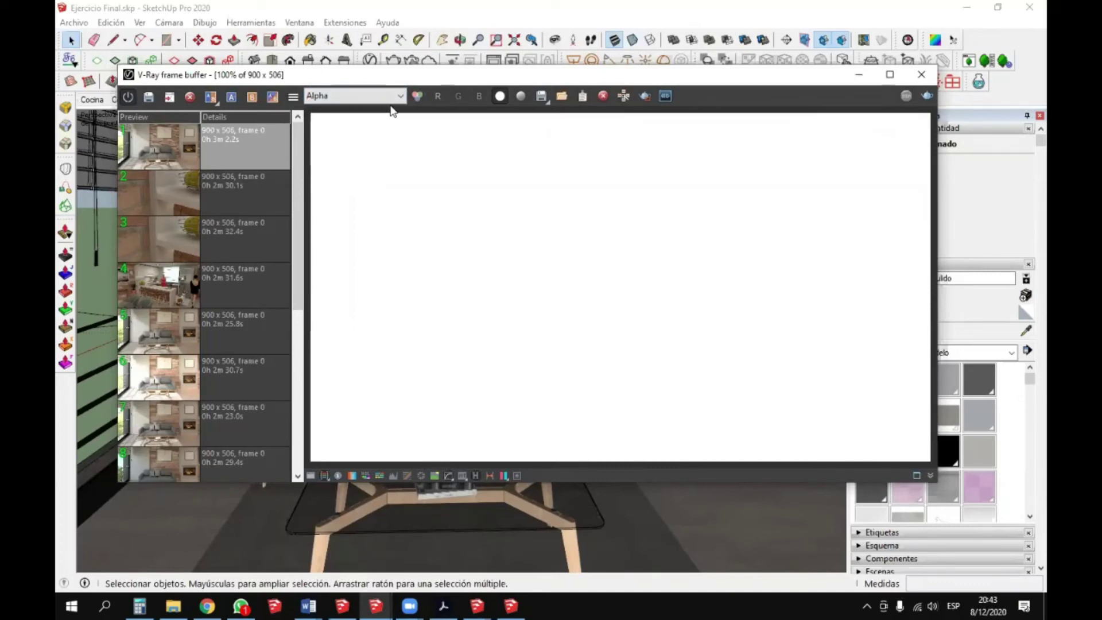
- Compare the Denoiser and RGB color channels up close on the wall beside the sofa, ending on effectsResult
{"action": "left_click", "coordinate": [347, 96]}
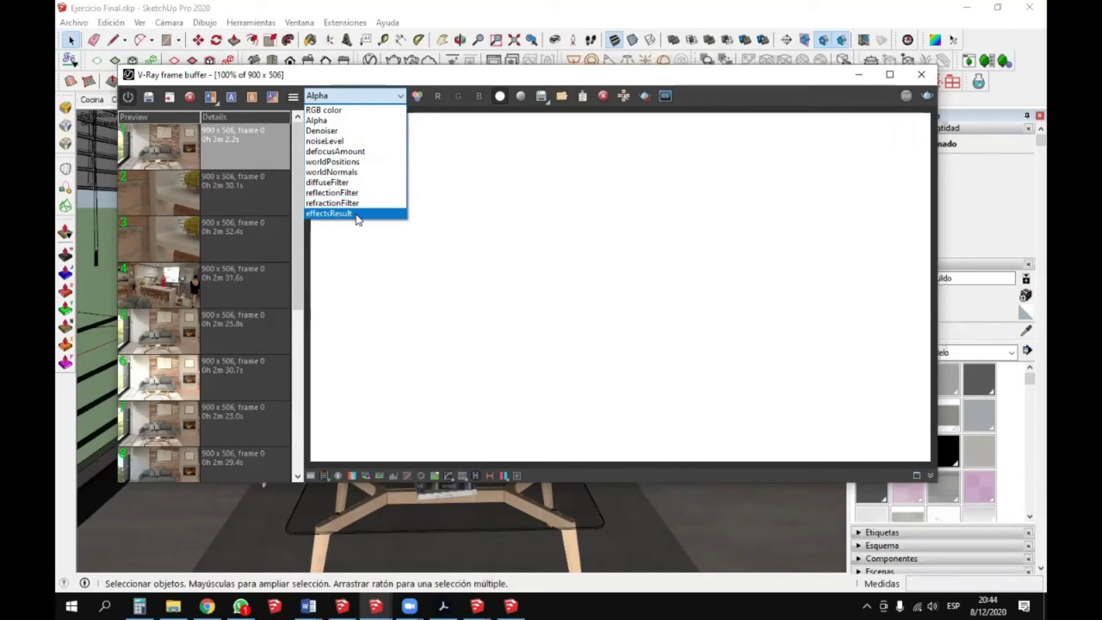
{"action": "left_click", "coordinate": [330, 131]}
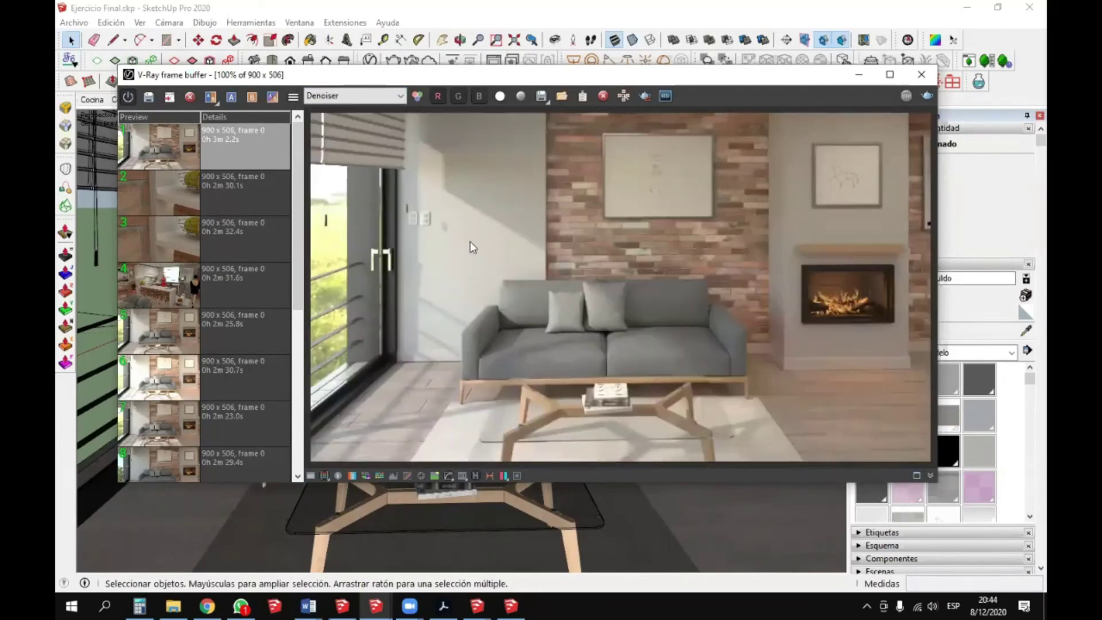
{"action": "scroll", "coordinate": [470, 242], "scroll_direction": "up", "scroll_amount": 2}
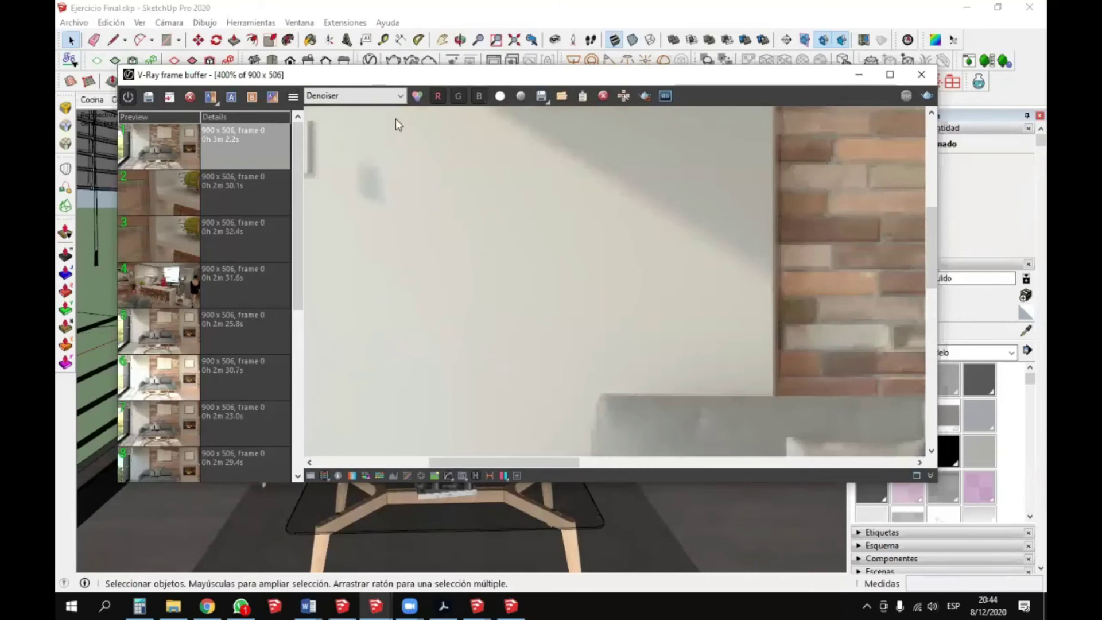
{"action": "left_click", "coordinate": [382, 99]}
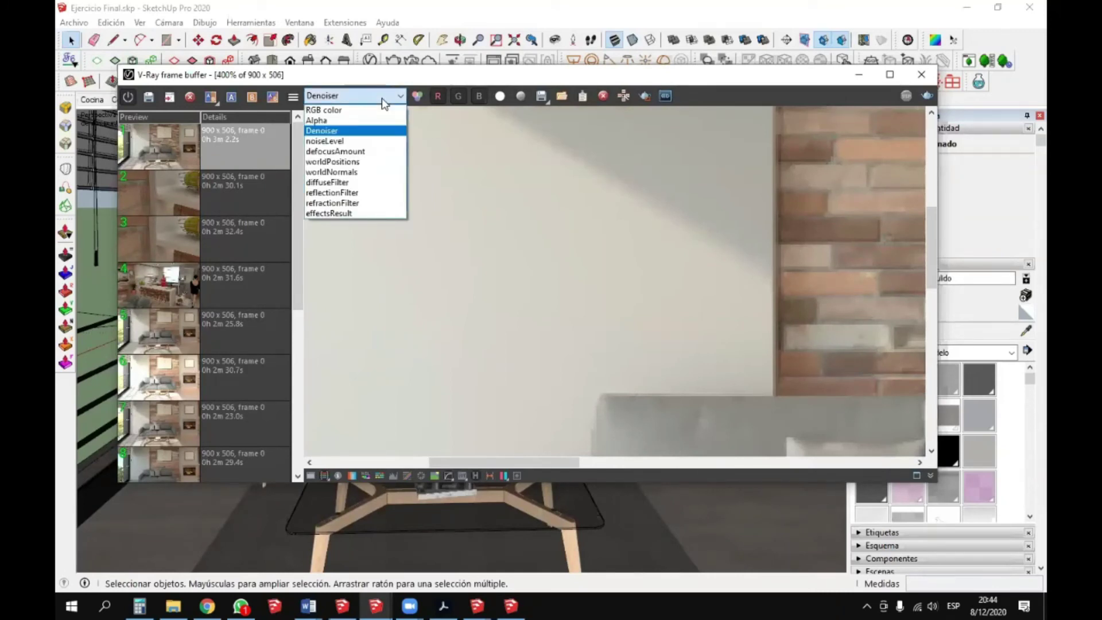
{"action": "left_click", "coordinate": [355, 110]}
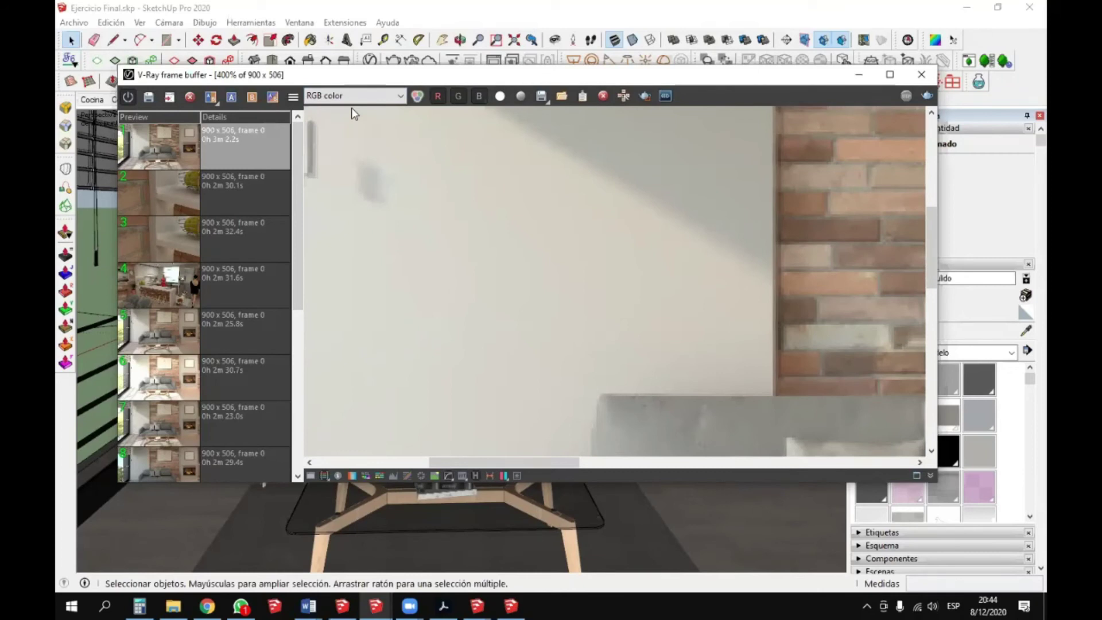
{"action": "left_click", "coordinate": [347, 99]}
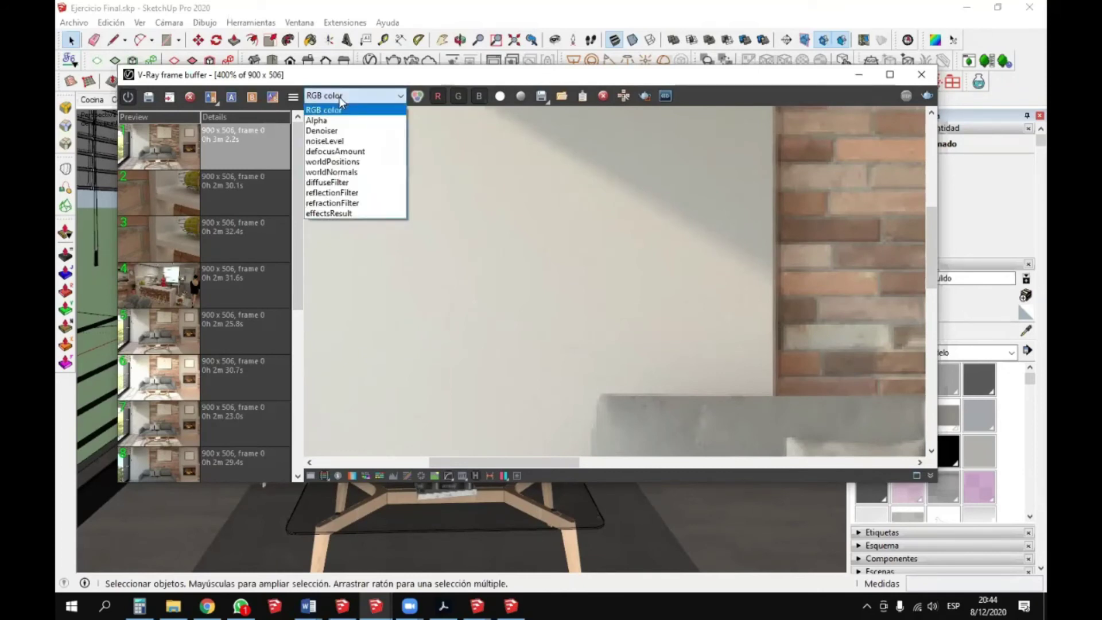
{"action": "left_click", "coordinate": [329, 131]}
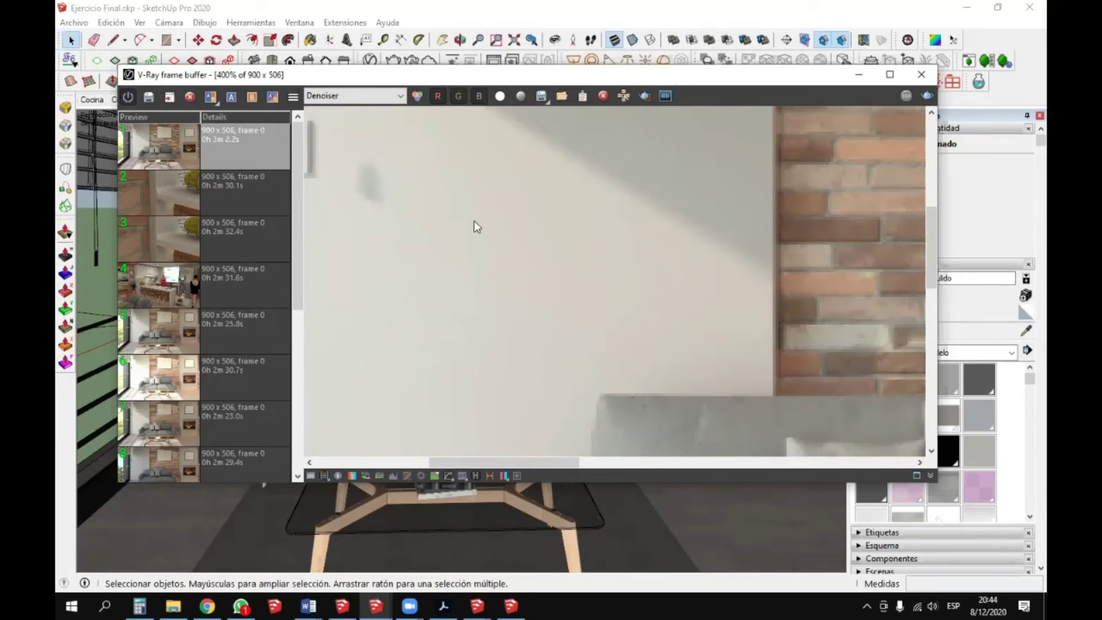
{"action": "left_click", "coordinate": [385, 95]}
{"action": "left_click", "coordinate": [372, 213]}
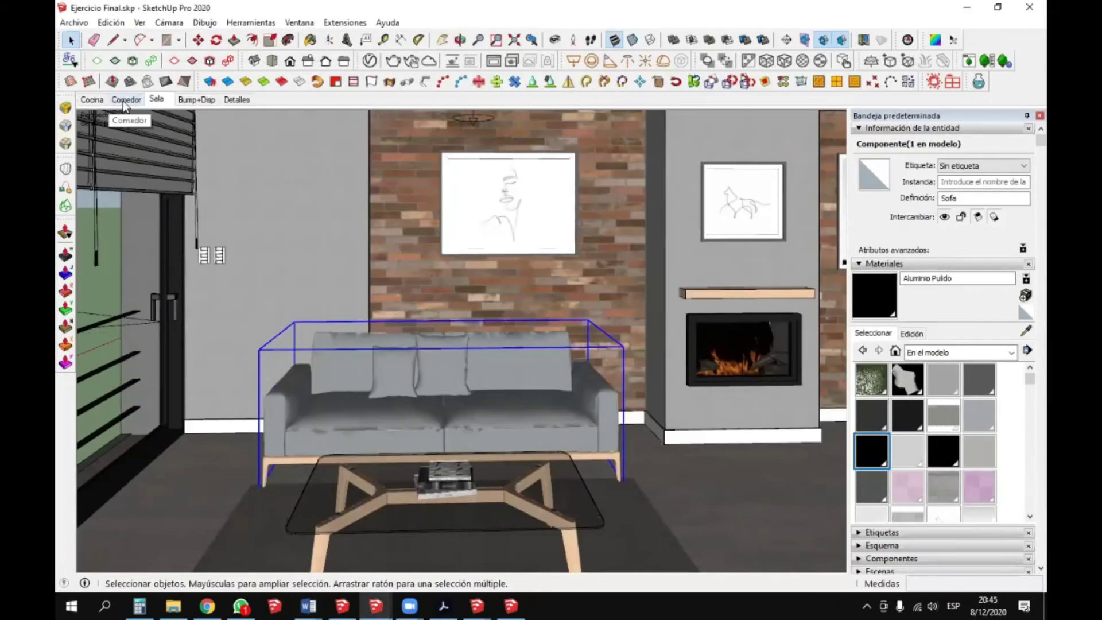
- Switch to the Comedor scene and frame the glass dining table with its vases and the kitchen bar behind it
{"action": "left_click", "coordinate": [125, 100]}
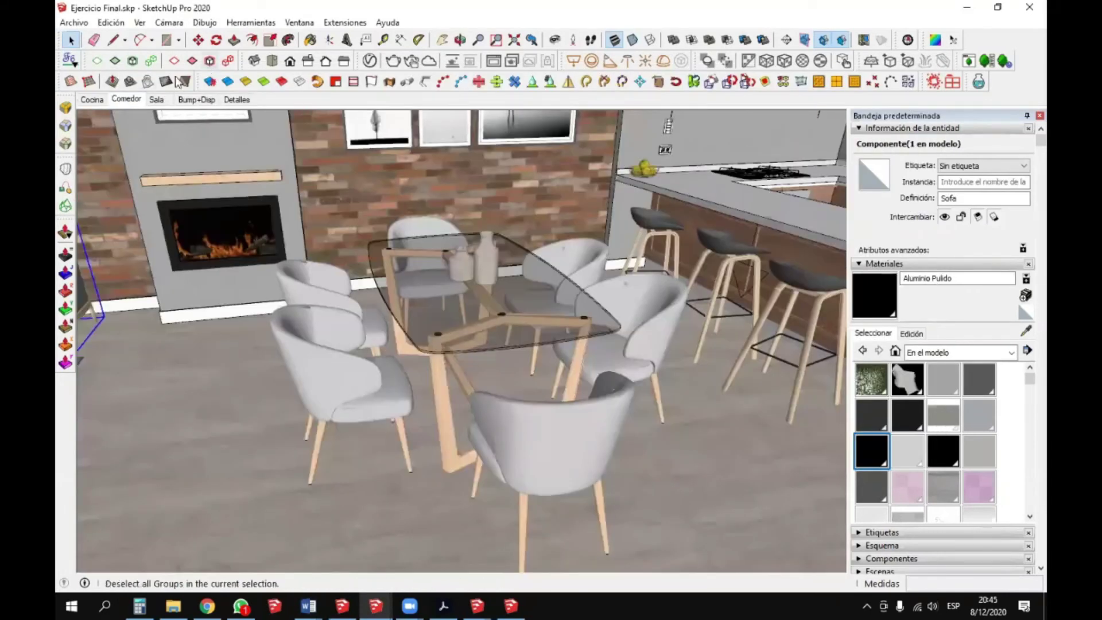
{"action": "scroll", "coordinate": [536, 299], "scroll_direction": "up", "scroll_amount": 2}
{"action": "middle_click_drag", "start_coordinate": [418, 297], "coordinate": [453, 230]}
{"action": "key", "text": "p"}
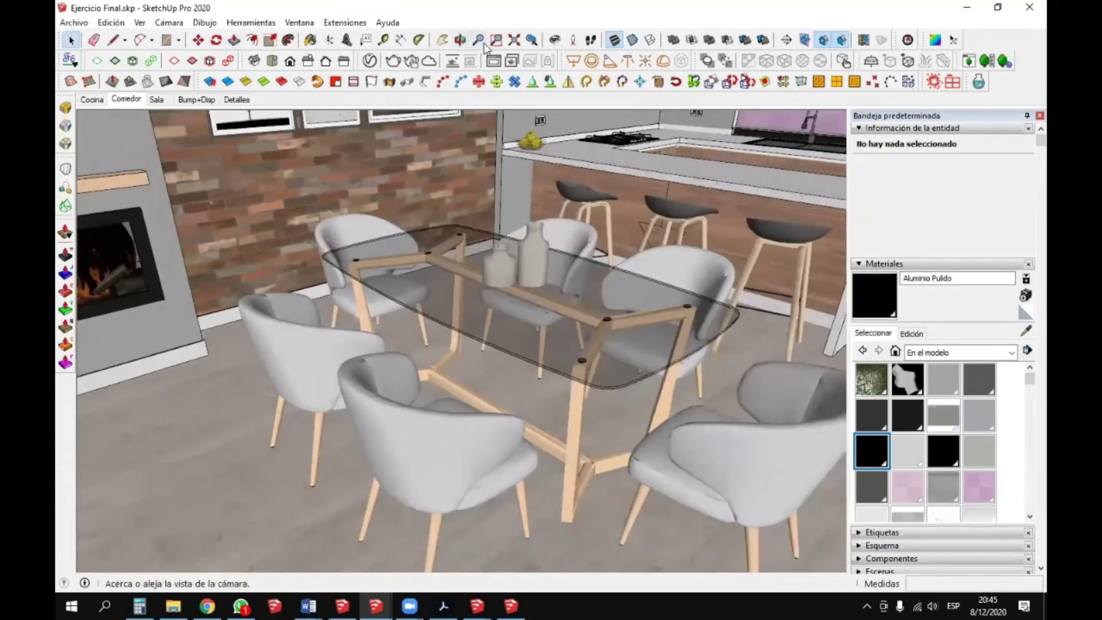
{"action": "left_click", "coordinate": [555, 39]}
{"action": "left_click_drag", "start_coordinate": [332, 345], "coordinate": [416, 319]}
{"action": "left_click_drag", "start_coordinate": [466, 250], "coordinate": [428, 299]}
{"action": "left_click_drag", "start_coordinate": [407, 363], "coordinate": [447, 308]}
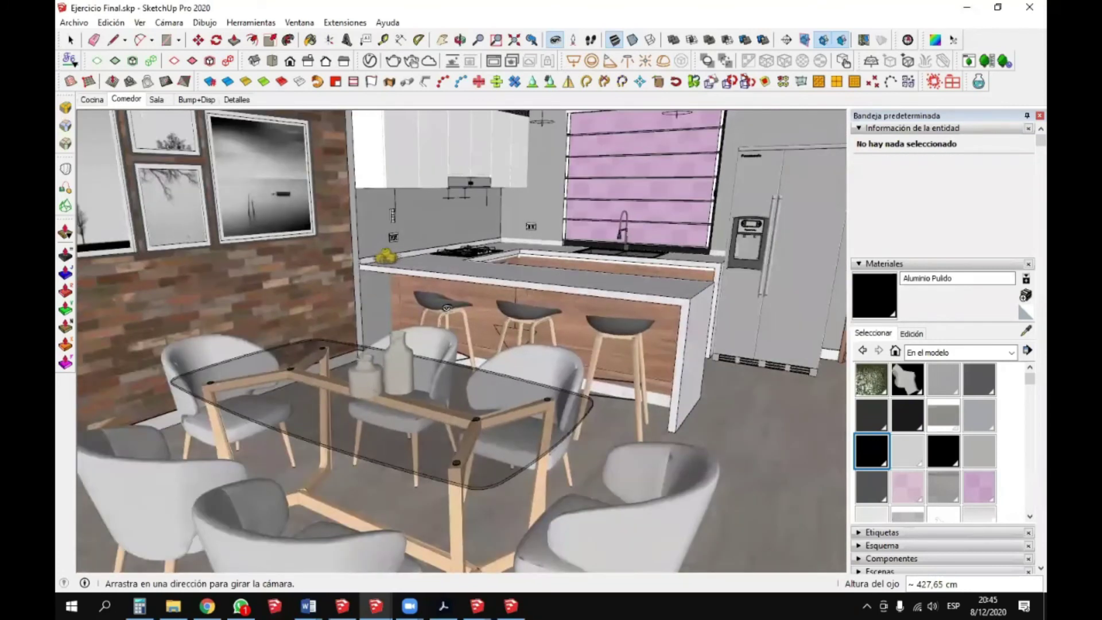
{"action": "middle_click_drag", "start_coordinate": [319, 416], "coordinate": [356, 417]}
{"action": "scroll", "coordinate": [475, 392], "scroll_direction": "up", "scroll_amount": 2}
{"action": "scroll", "coordinate": [530, 405], "scroll_direction": "down", "scroll_amount": 1}
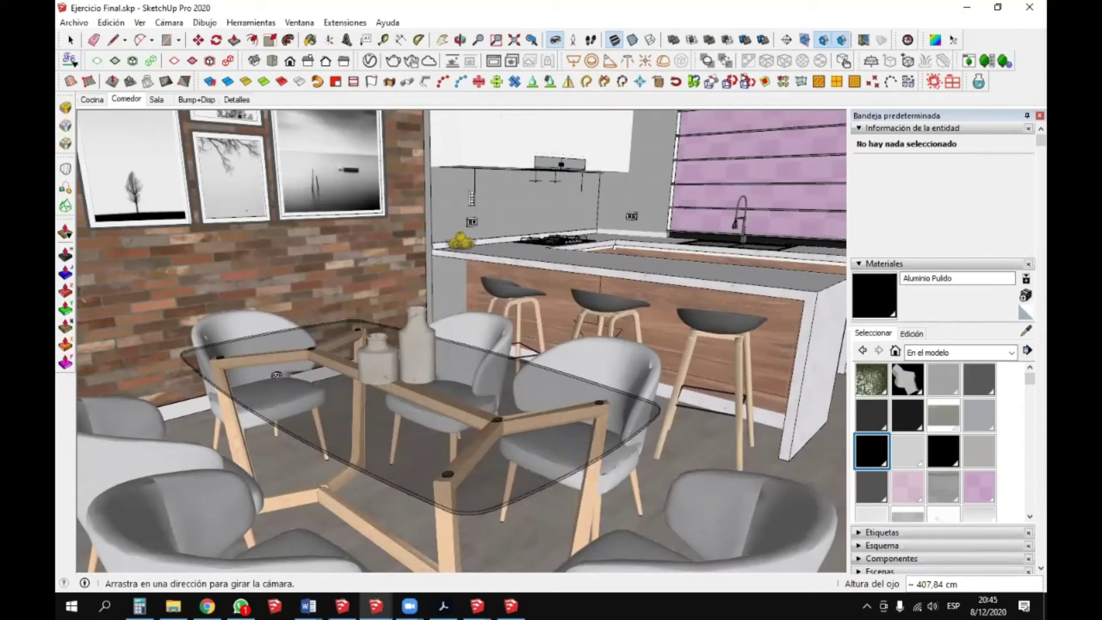
{"action": "scroll", "coordinate": [276, 375], "scroll_direction": "up", "scroll_amount": 3}
{"action": "middle_click_drag", "start_coordinate": [270, 368], "coordinate": [363, 462]}
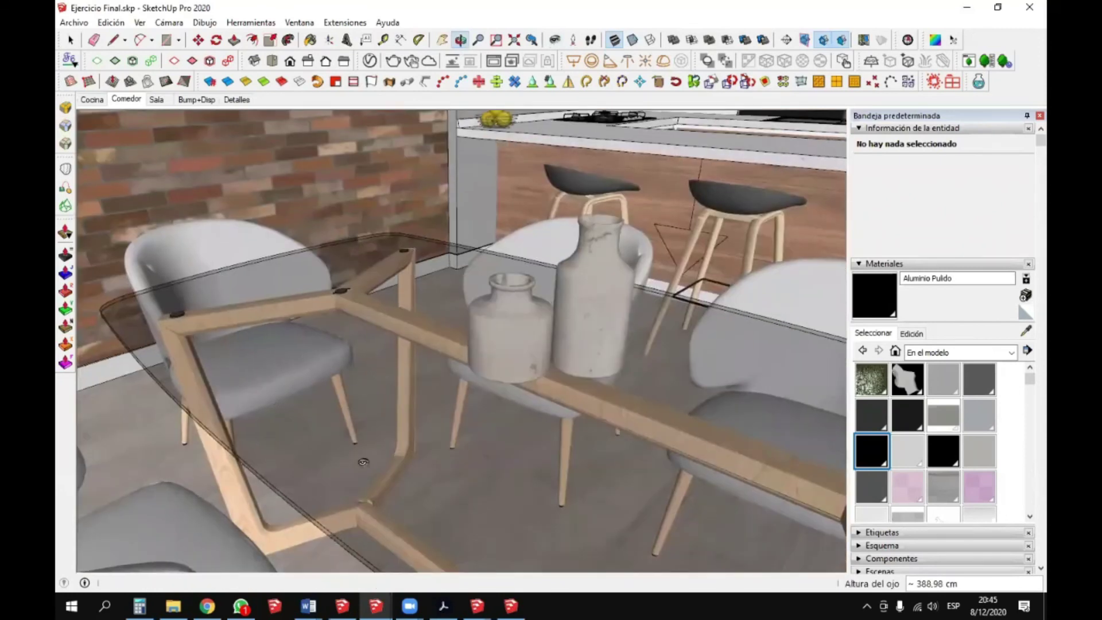
{"action": "middle_click_drag", "start_coordinate": [344, 321], "coordinate": [350, 132]}
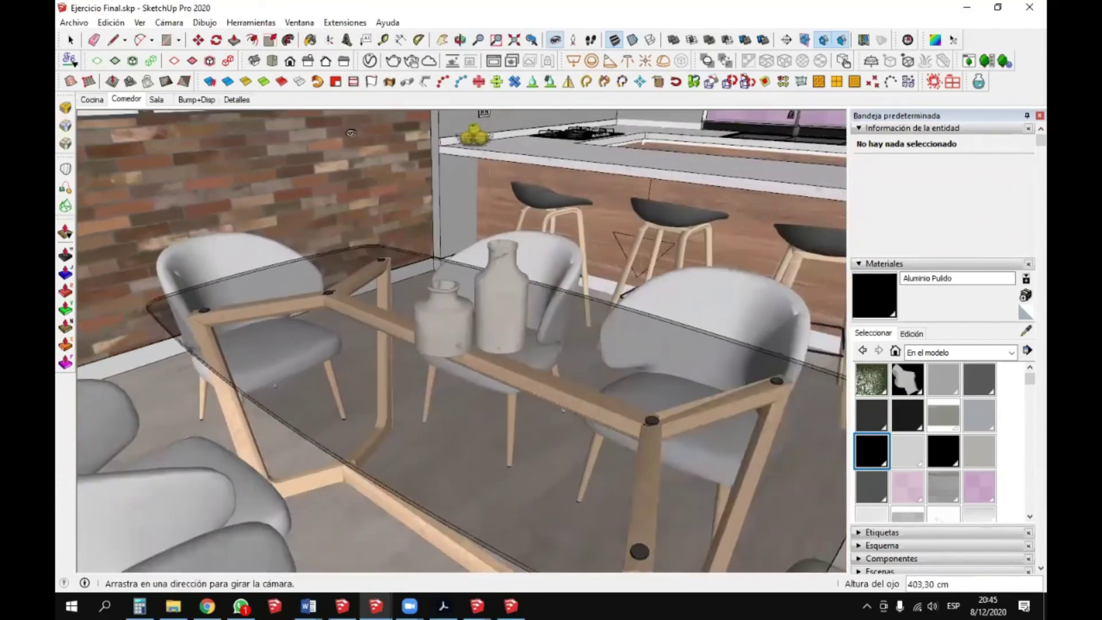
- Open the V-Ray Asset Editor with its material library and browse the Glass category to the window glasses
{"action": "left_click", "coordinate": [369, 62]}
{"action": "left_click", "coordinate": [385, 98]}
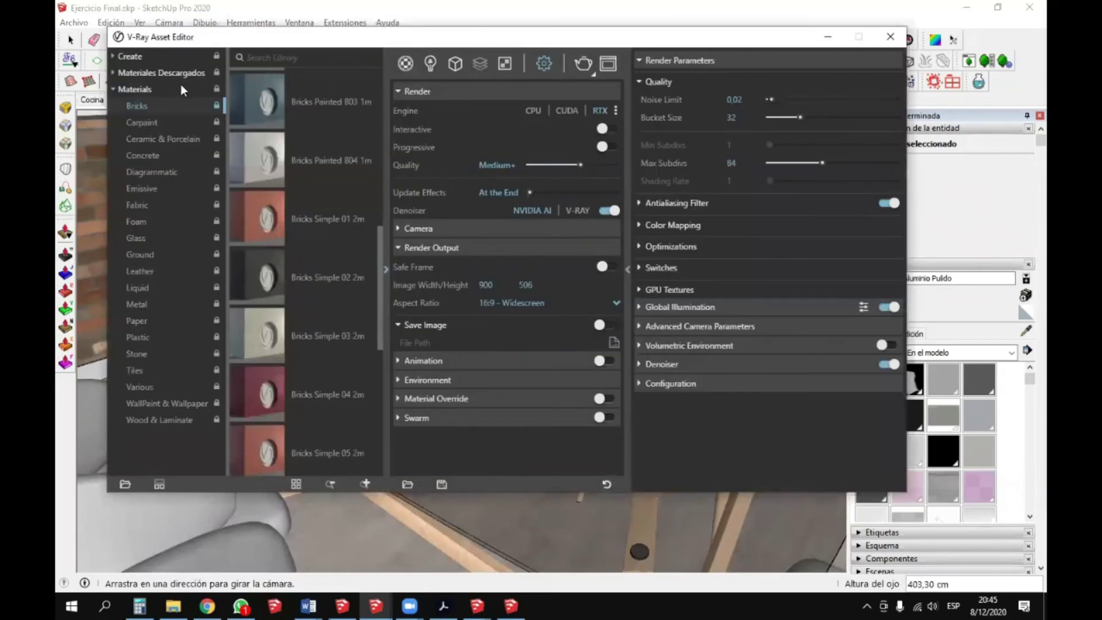
{"action": "left_click", "coordinate": [117, 89]}
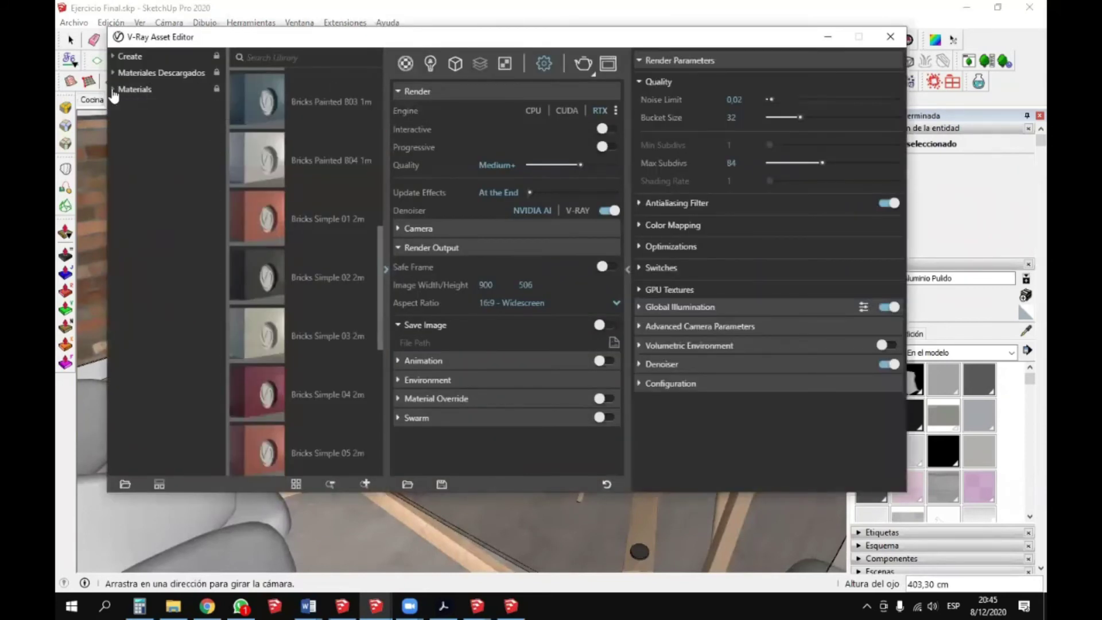
{"action": "left_click", "coordinate": [113, 90]}
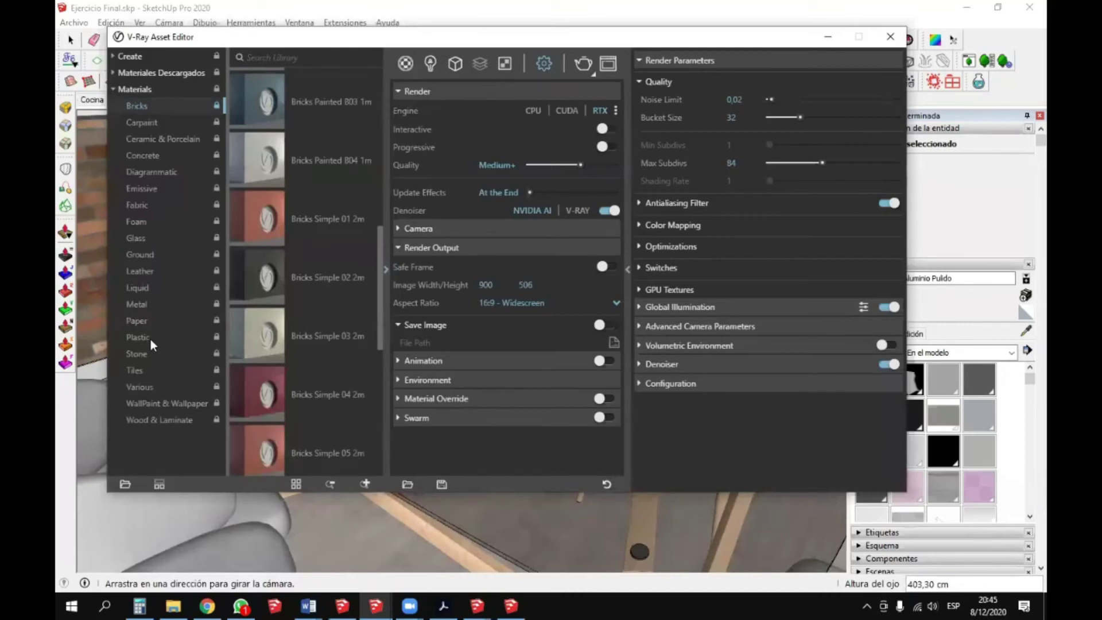
{"action": "left_click", "coordinate": [151, 234]}
{"action": "scroll", "coordinate": [266, 259], "scroll_direction": "down", "scroll_amount": 8}
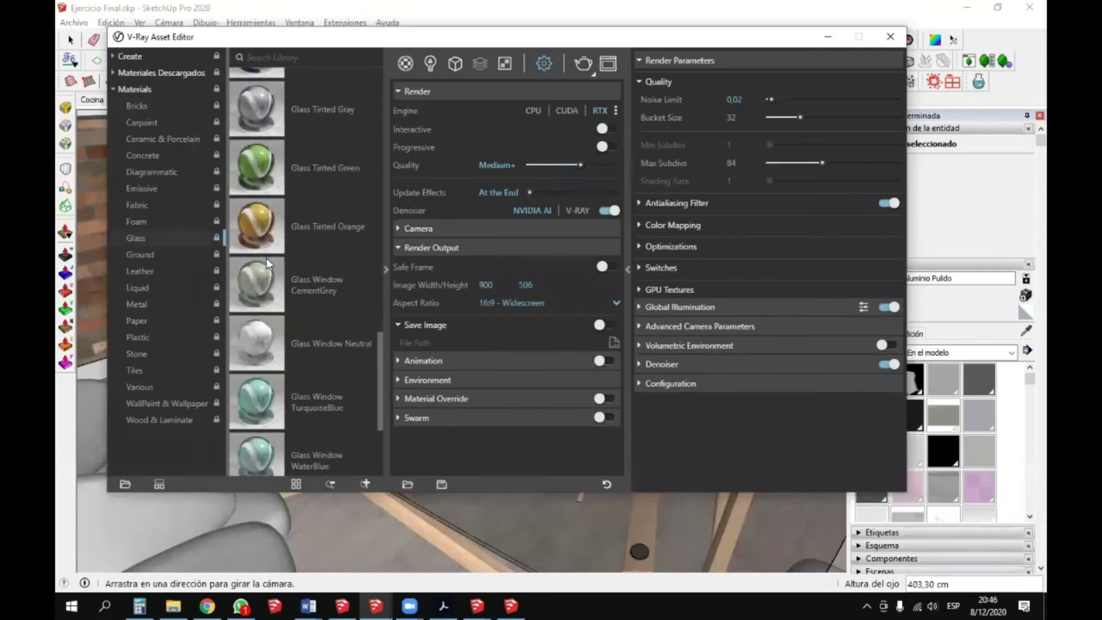
- Add Glass Window YellowGrey from the library to the scene materials and minimize the Asset Editor
{"action": "left_click", "coordinate": [402, 67]}
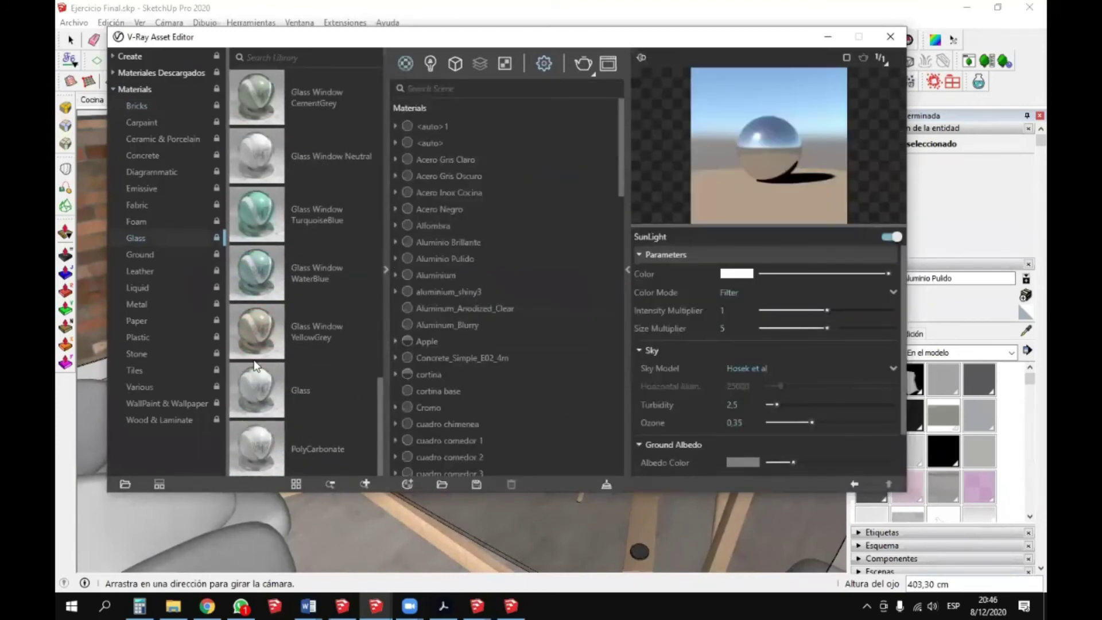
{"action": "left_click_drag", "start_coordinate": [255, 333], "coordinate": [363, 308]}
{"action": "left_click_drag", "start_coordinate": [452, 263], "coordinate": [405, 336]}
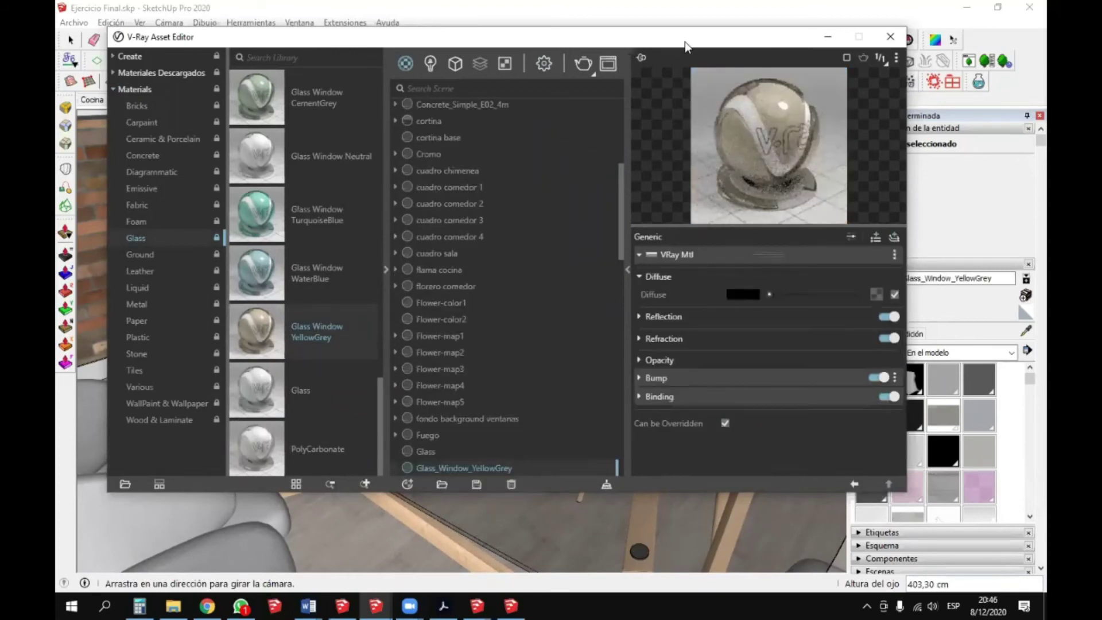
{"action": "left_click_drag", "start_coordinate": [684, 43], "coordinate": [571, 34]}
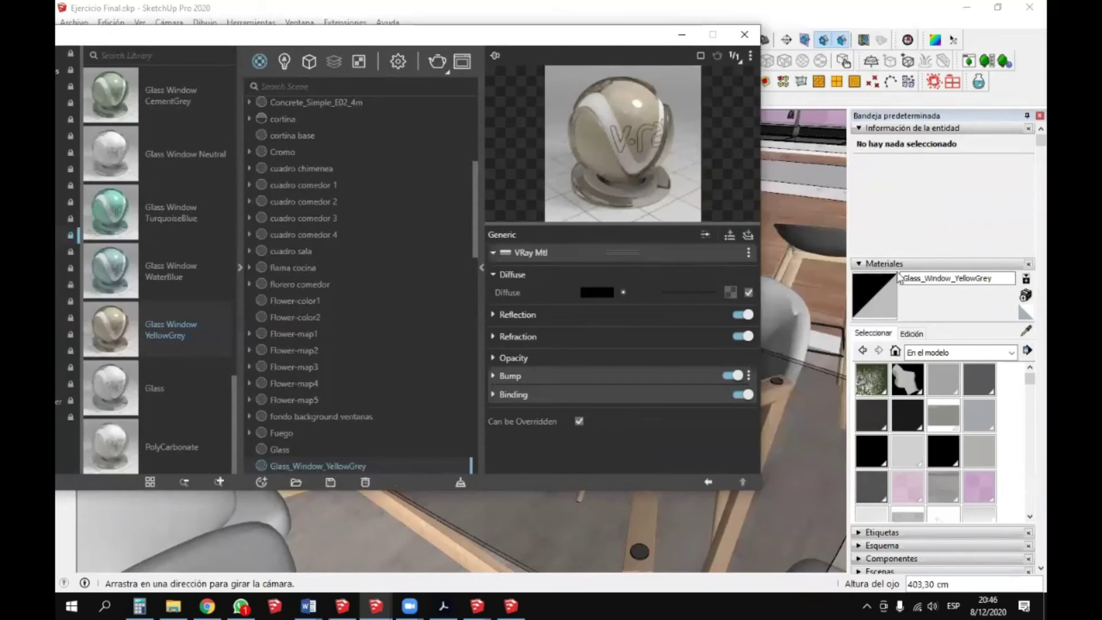
{"action": "left_click", "coordinate": [682, 35]}
- Open the dining table component, paint its solid glass tabletop with Glass_Window_YellowGrey, and leave the component
{"action": "scroll", "coordinate": [419, 301], "scroll_direction": "down", "scroll_amount": 3}
{"action": "left_click_drag", "start_coordinate": [419, 300], "coordinate": [401, 304]}
{"action": "scroll", "coordinate": [367, 310], "scroll_direction": "up", "scroll_amount": 5}
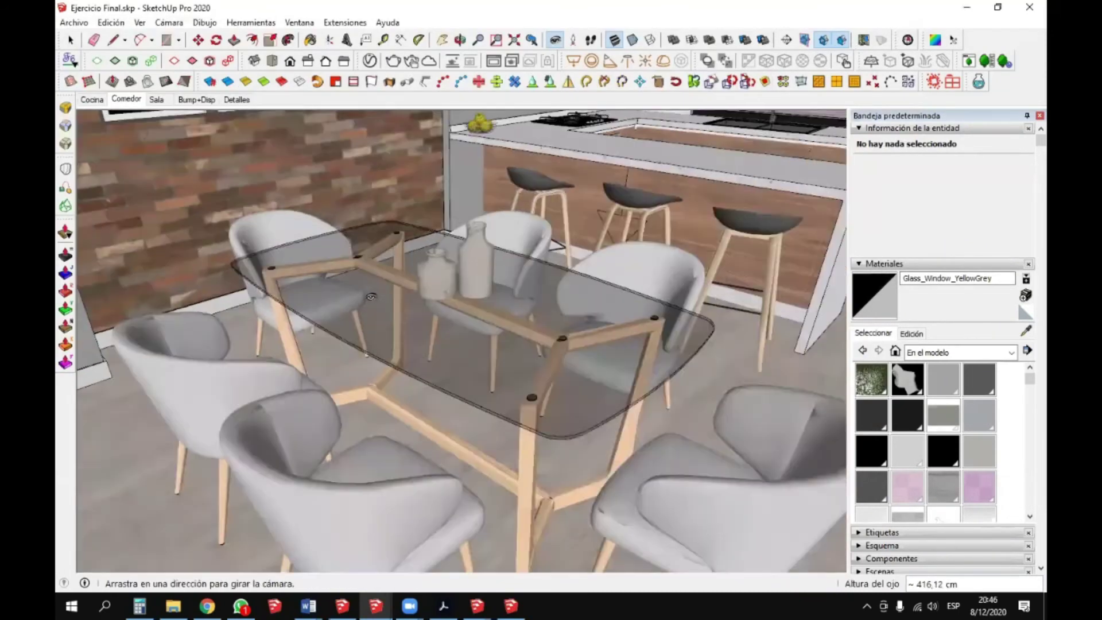
{"action": "key", "text": "space"}
{"action": "left_click", "coordinate": [356, 312]}
{"action": "double_click", "coordinate": [357, 315]}
{"action": "left_click", "coordinate": [363, 330]}
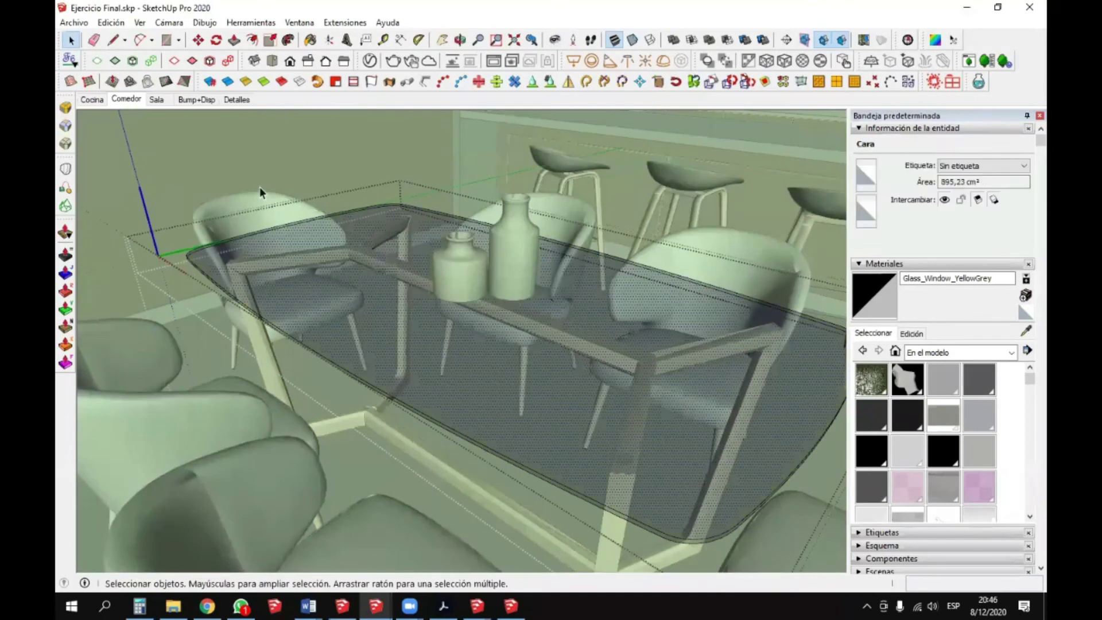
{"action": "double_click", "coordinate": [353, 321]}
{"action": "triple_click", "coordinate": [359, 317]}
{"action": "key", "text": "b"}
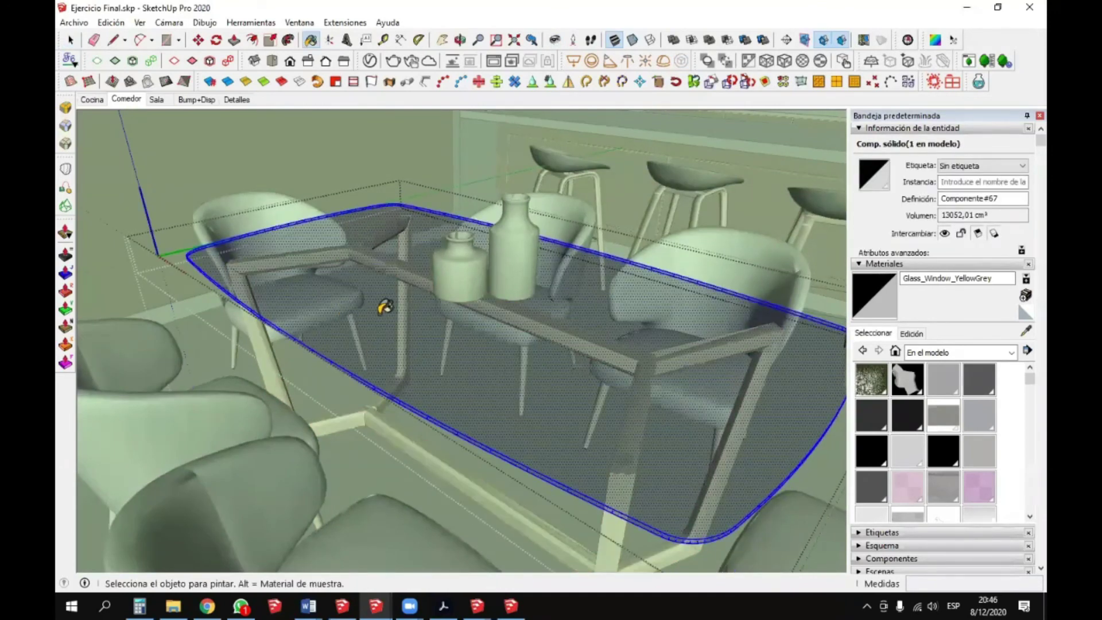
{"action": "left_click", "coordinate": [381, 311]}
{"action": "key", "text": "space"}
{"action": "key", "text": "Escape"}
{"action": "left_click", "coordinate": [263, 190]}
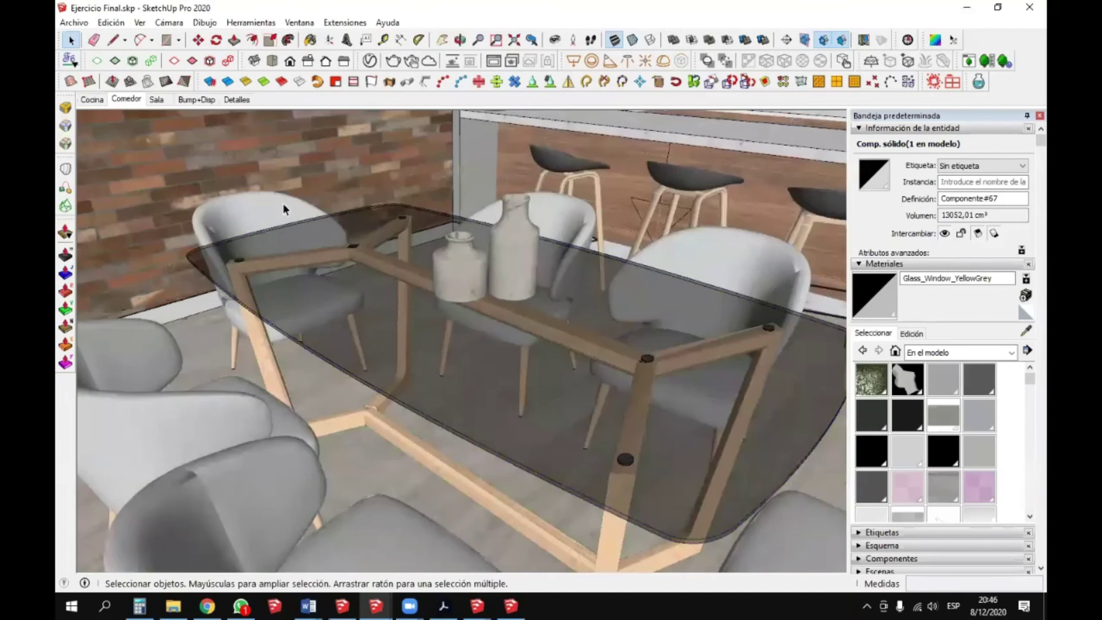
{"action": "key", "text": "Escape"}
- Expand the reflection and refraction settings of Glass_Window_YellowGrey and change its fog color to light pink
{"action": "middle_click_drag", "start_coordinate": [466, 367], "coordinate": [395, 229]}
{"action": "left_click", "coordinate": [369, 60]}
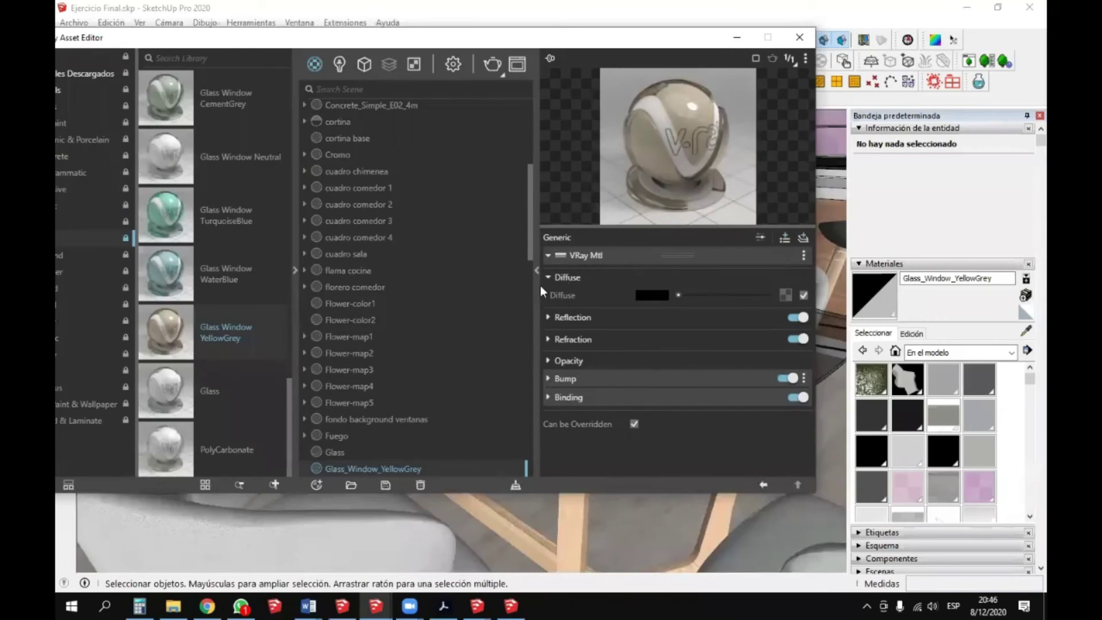
{"action": "left_click", "coordinate": [550, 317]}
{"action": "scroll", "coordinate": [556, 360], "scroll_direction": "down", "scroll_amount": 1}
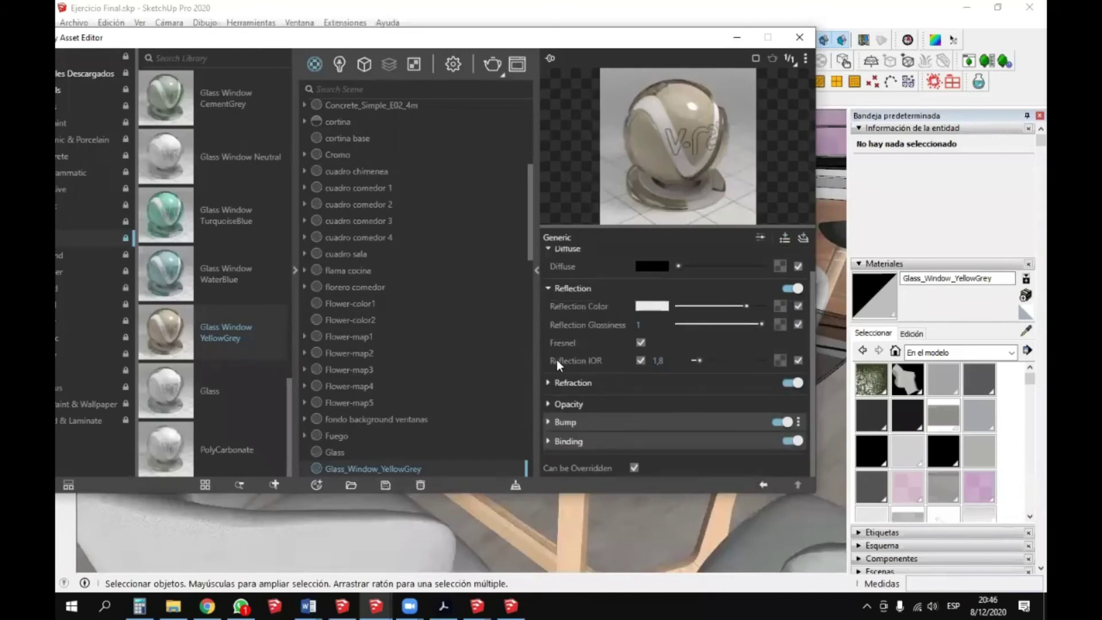
{"action": "left_click", "coordinate": [548, 382]}
{"action": "scroll", "coordinate": [587, 329], "scroll_direction": "down", "scroll_amount": 1}
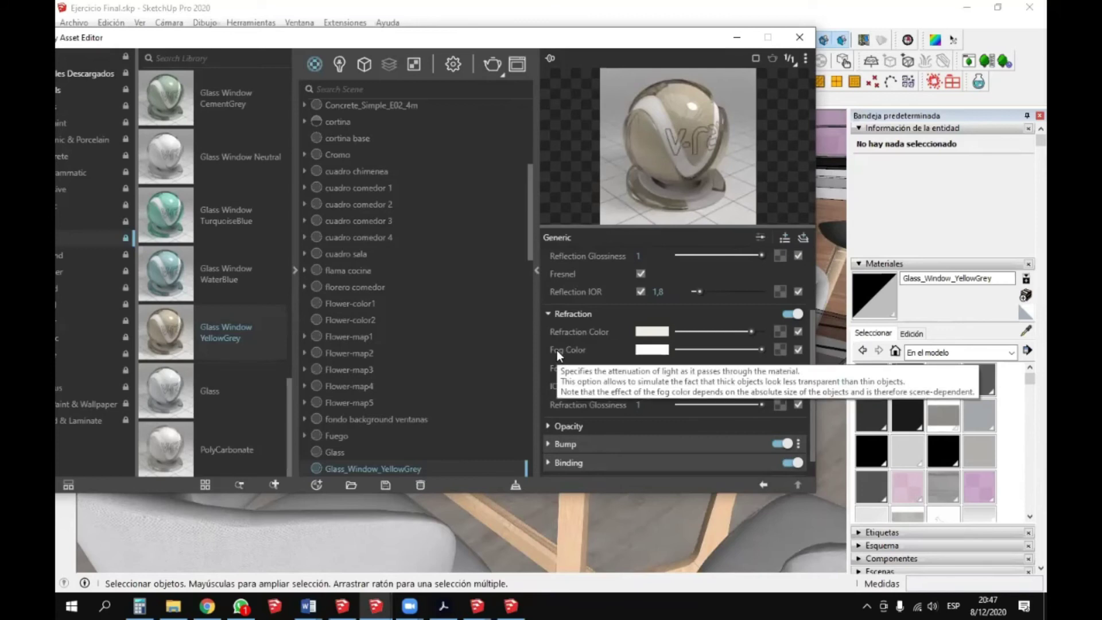
{"action": "left_click", "coordinate": [641, 352]}
{"action": "mouse_move", "coordinate": [408, 250]}
{"action": "left_mouse_down"}
{"action": "mouse_move", "coordinate": [361, 198]}
{"action": "mouse_move", "coordinate": [455, 198]}
{"action": "mouse_move", "coordinate": [373, 190]}
{"action": "left_mouse_up"}
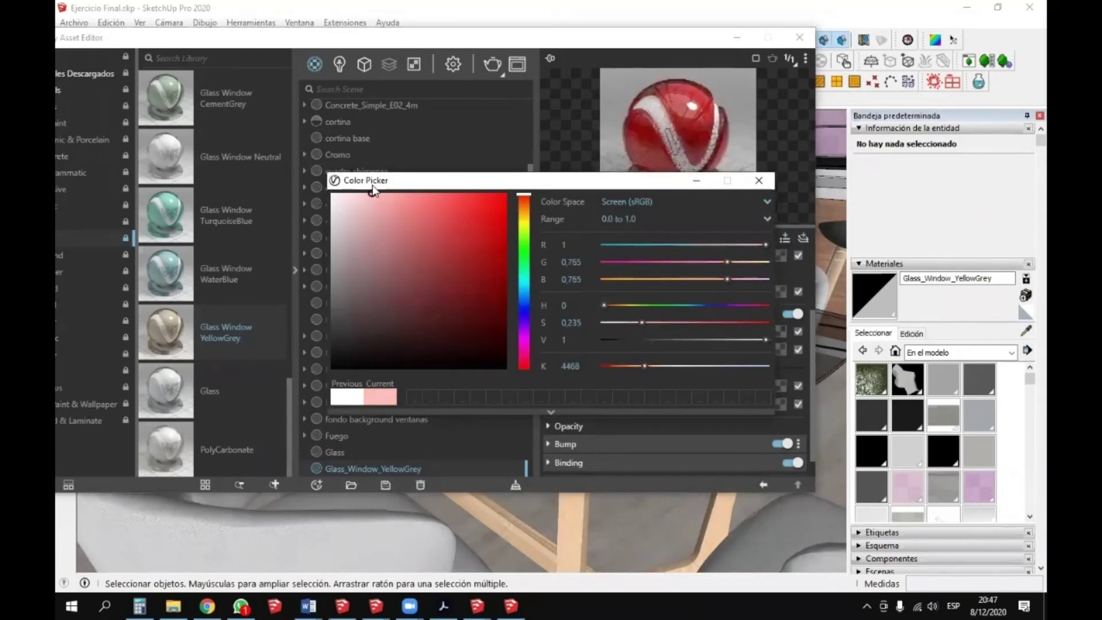
{"action": "left_click", "coordinate": [757, 180]}
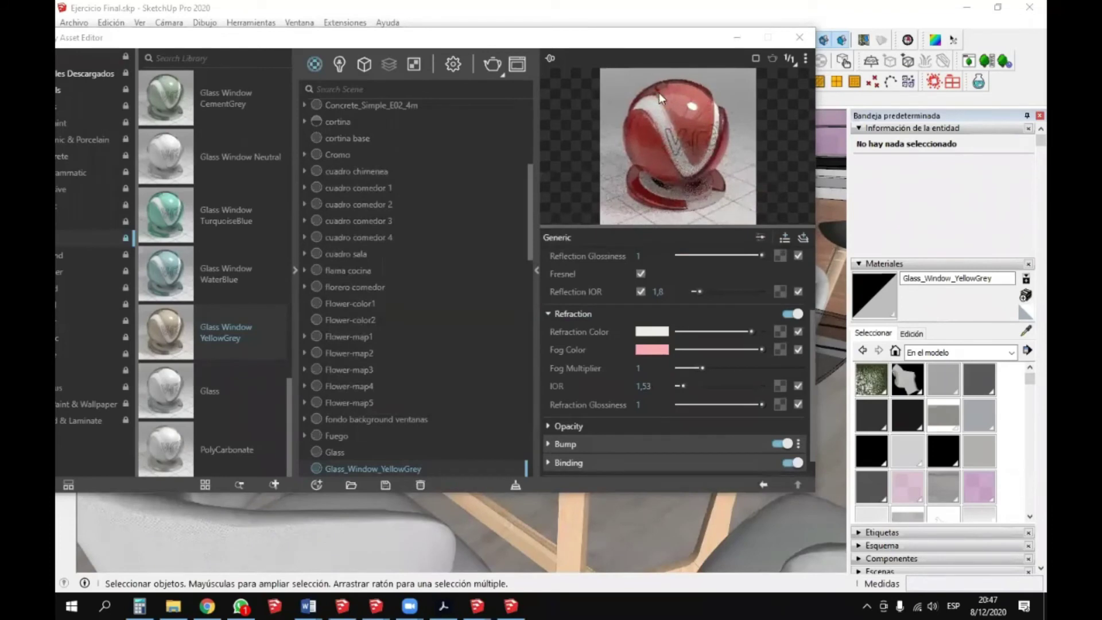
- Set the glass material's fog color to white and its refraction color to light orange (R 1, G 0.883, B 0.62)
{"action": "left_click", "coordinate": [650, 349]}
{"action": "left_click_drag", "start_coordinate": [408, 229], "coordinate": [332, 194]}
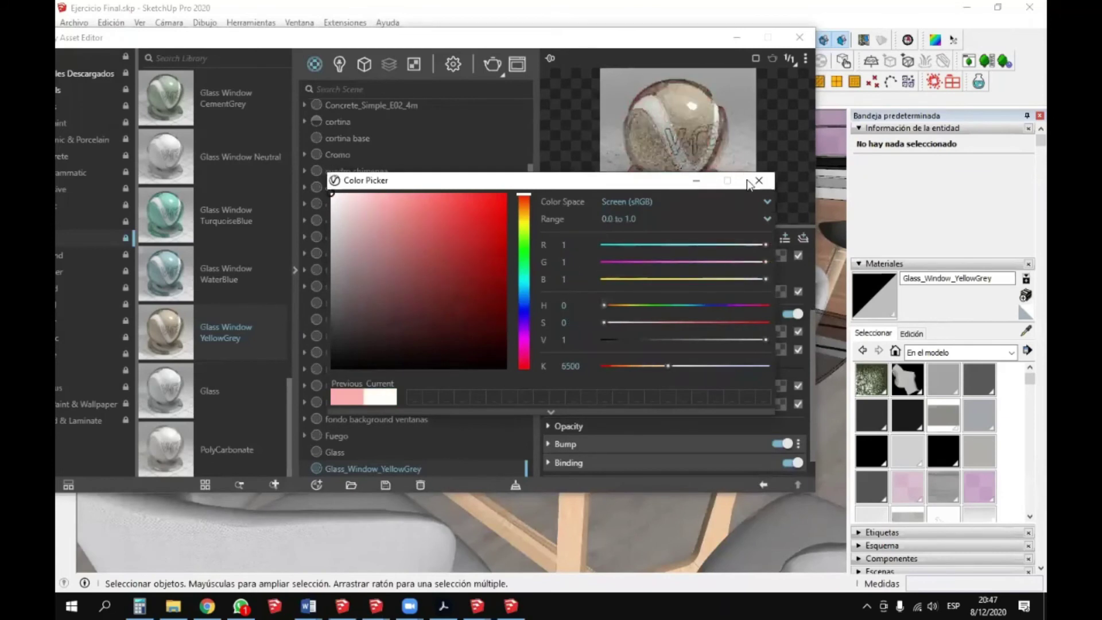
{"action": "left_click", "coordinate": [758, 180]}
{"action": "left_click", "coordinate": [654, 333]}
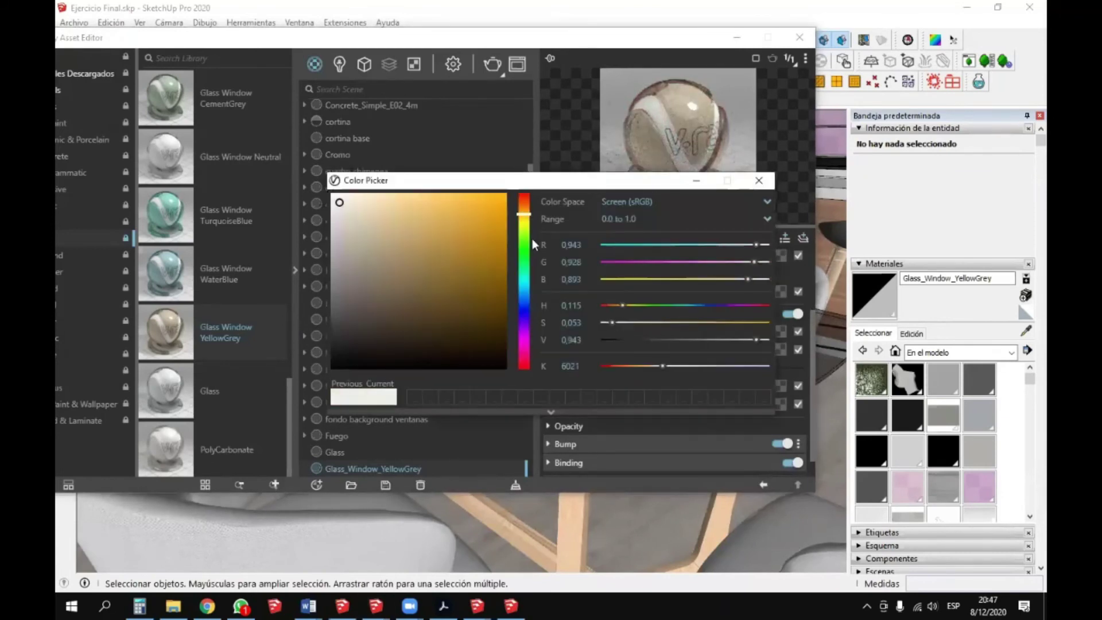
{"action": "left_click_drag", "start_coordinate": [339, 202], "coordinate": [400, 189]}
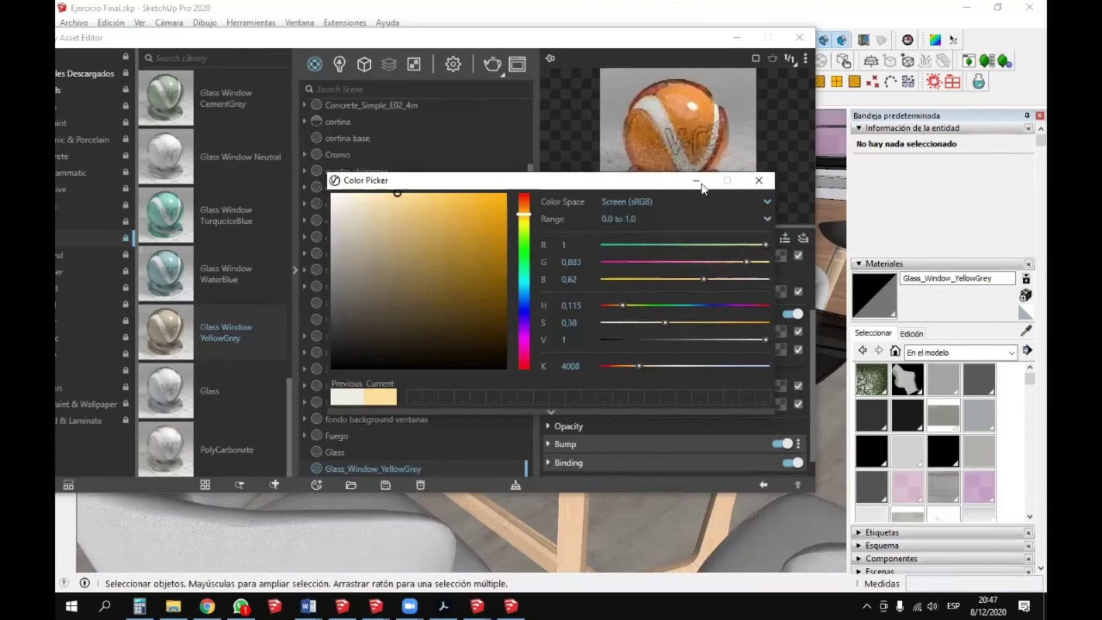
{"action": "left_click", "coordinate": [758, 180]}
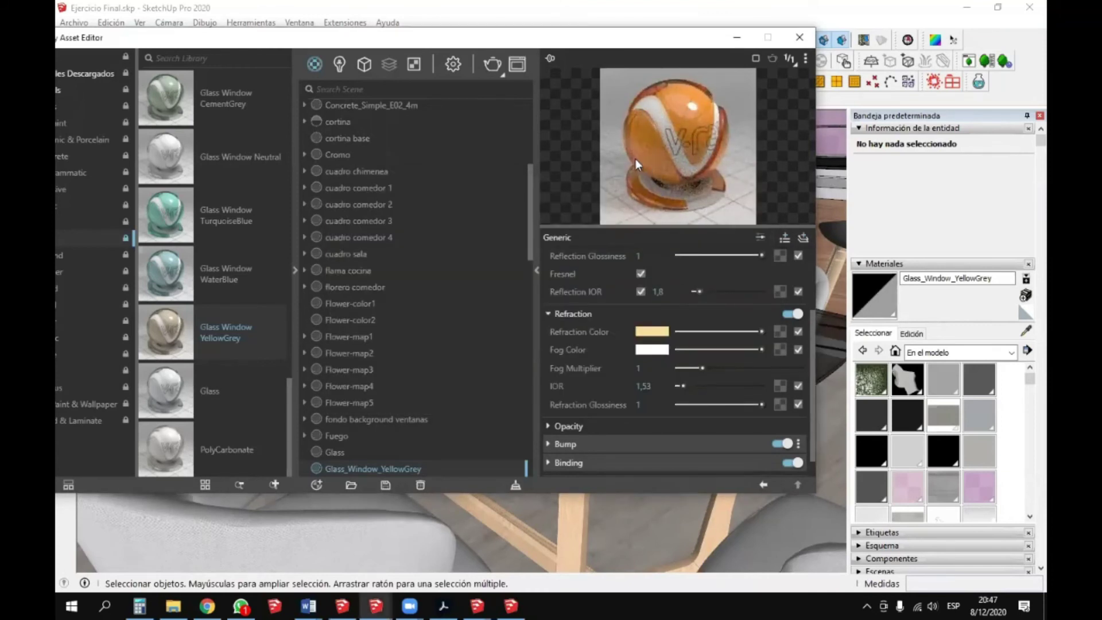
- Change the glass material's fog color to muted pink (R 0.843, G 0.641, B 0.641), leaving its refraction color as is
{"action": "left_click", "coordinate": [652, 334]}
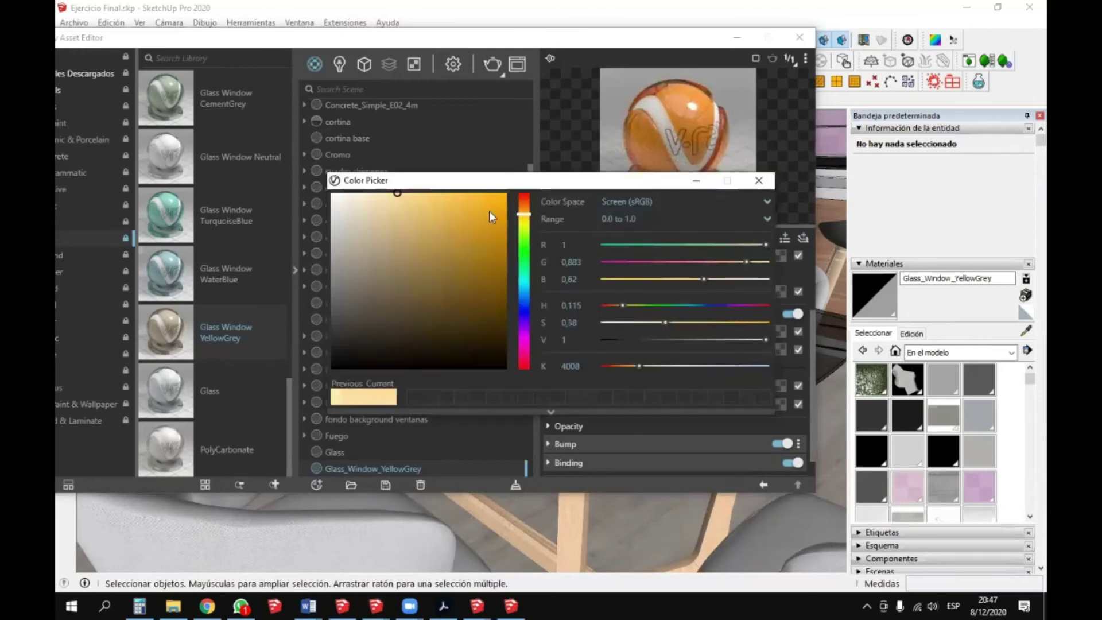
{"action": "left_click", "coordinate": [758, 181]}
{"action": "left_click", "coordinate": [651, 350]}
{"action": "left_click_drag", "start_coordinate": [395, 207], "coordinate": [372, 220]}
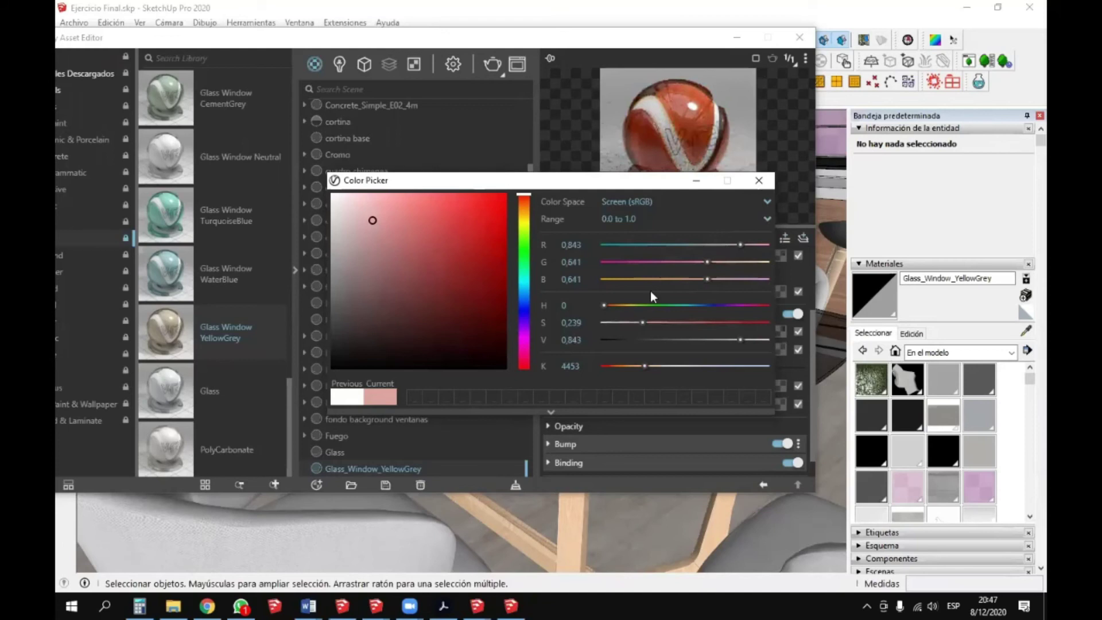
{"action": "key", "text": "Escape"}
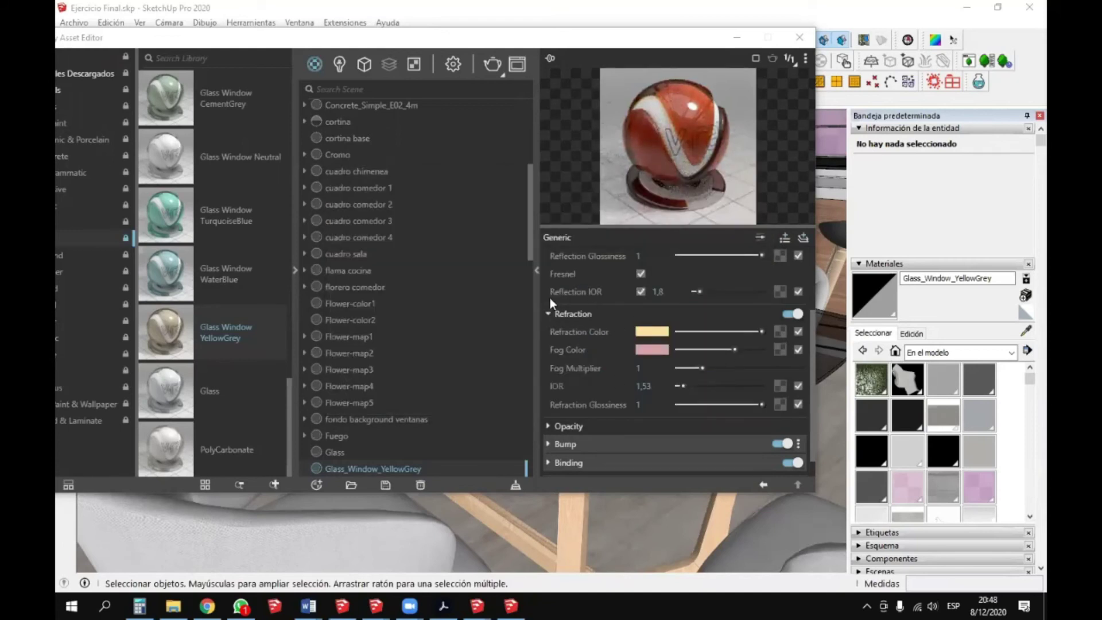
- Collapse the refraction settings and the material library, then show the V-Ray render settings and reposition the Asset Editor
{"action": "left_click", "coordinate": [548, 313]}
{"action": "left_click", "coordinate": [295, 270]}
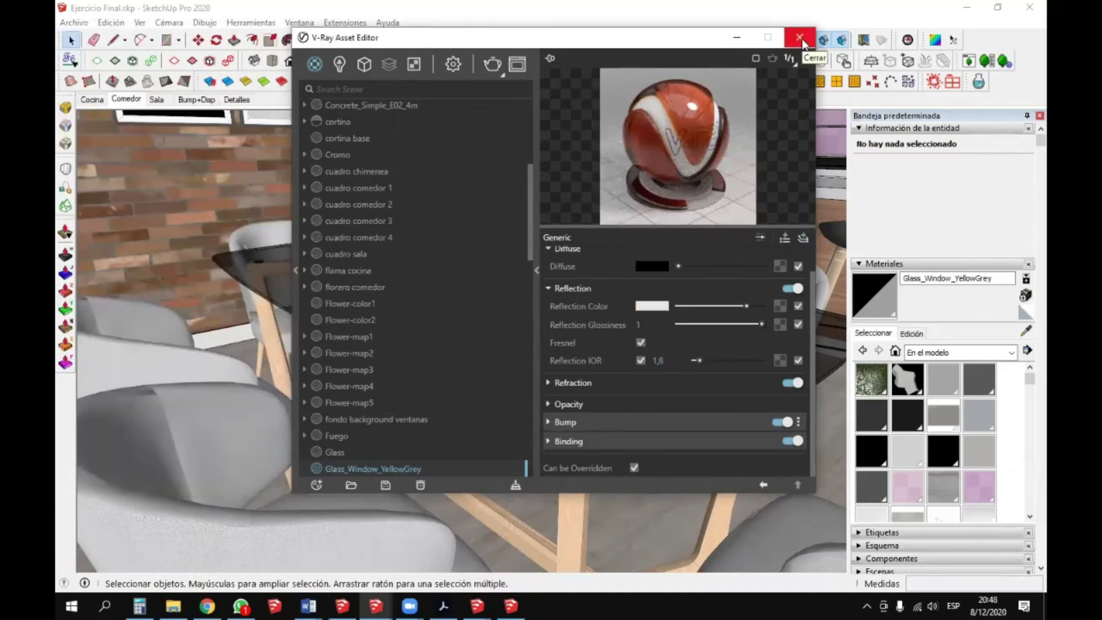
{"action": "left_click", "coordinate": [453, 64]}
{"action": "key", "text": "Tab"}
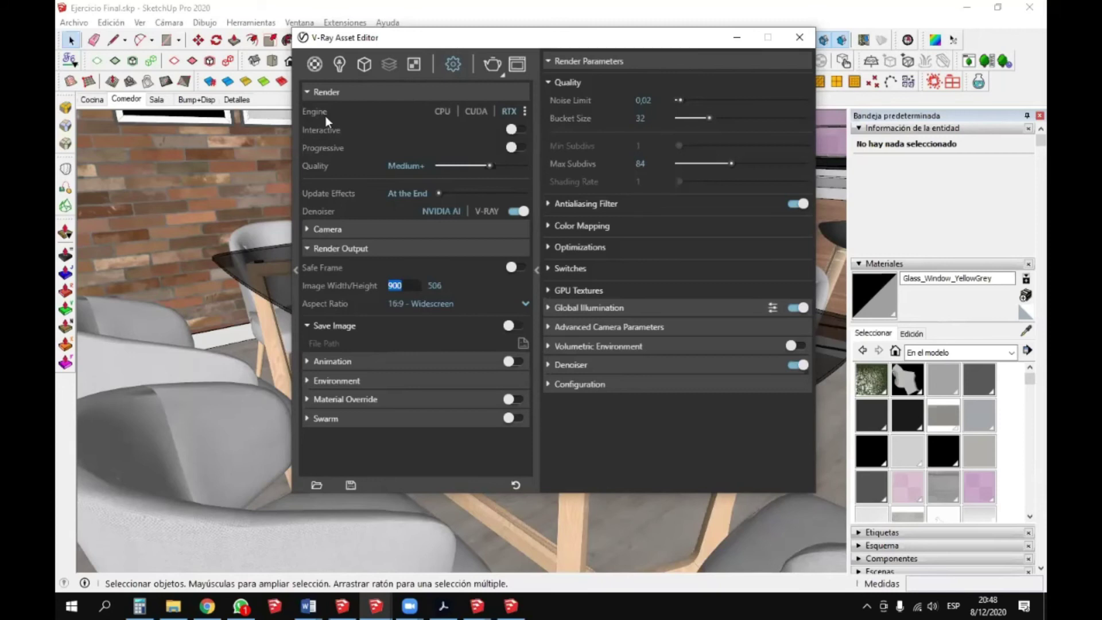
{"action": "left_click_drag", "start_coordinate": [373, 38], "coordinate": [294, 109]}
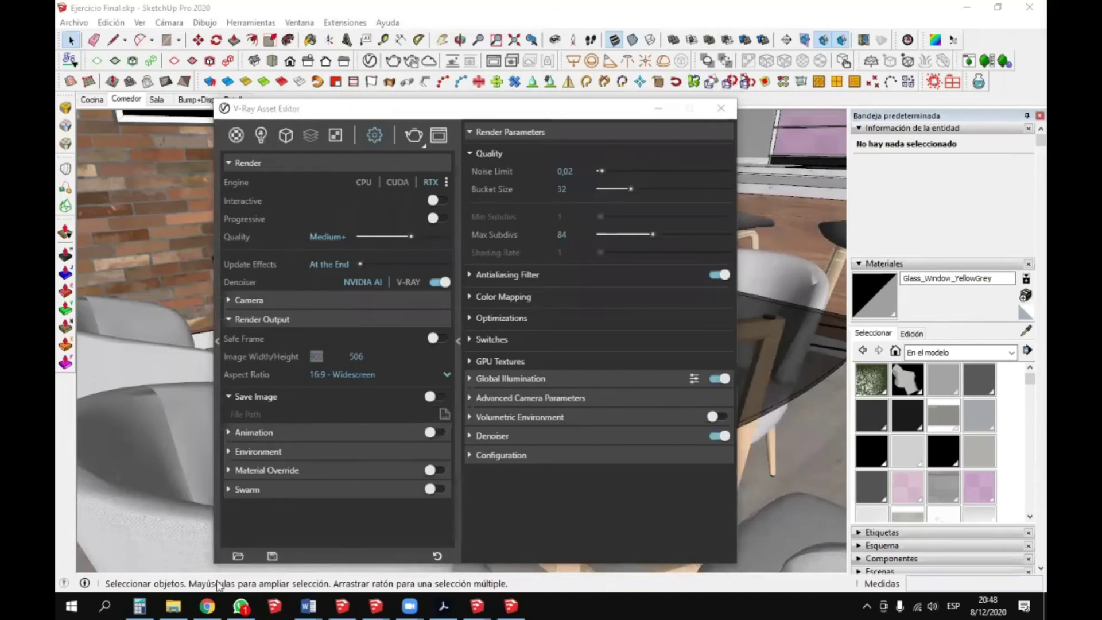
- Switch to File Explorer, go to Webinar Vray > Ejercicios, and open the 1000 x 1000, 2000 x 2000 and 3000 x 3000 PNG images
{"action": "left_click", "coordinate": [182, 603]}
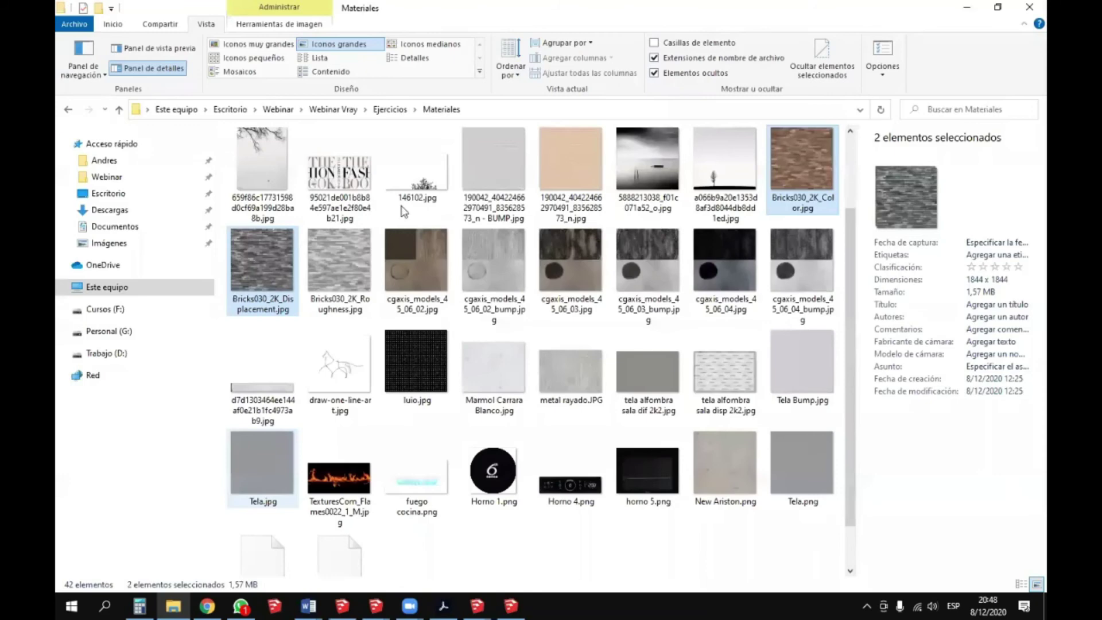
{"action": "left_click", "coordinate": [278, 109]}
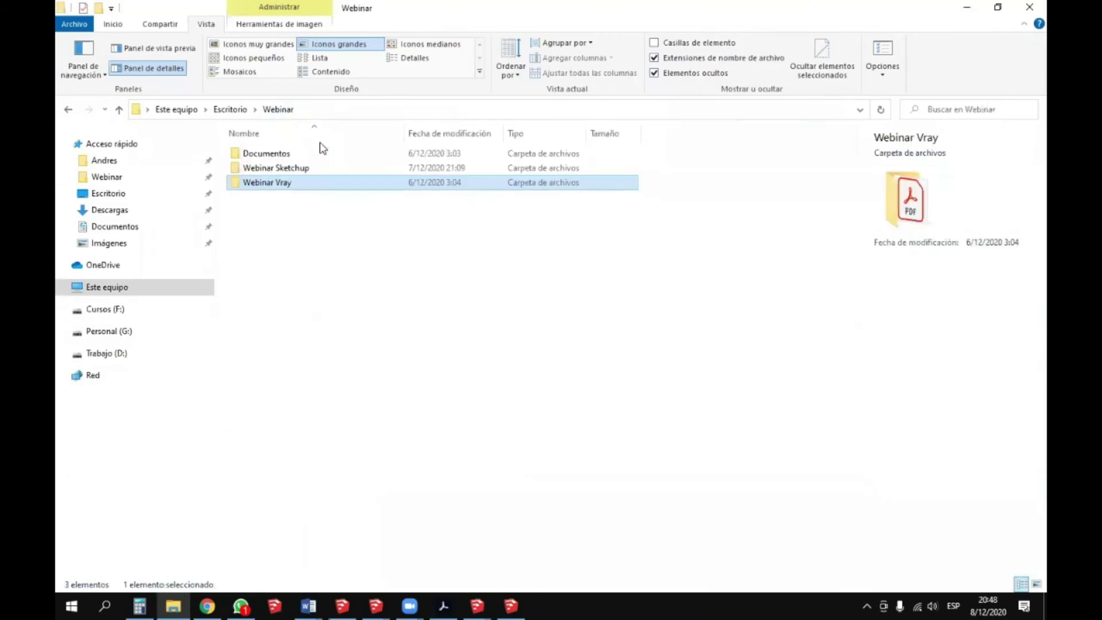
{"action": "double_click", "coordinate": [286, 184]}
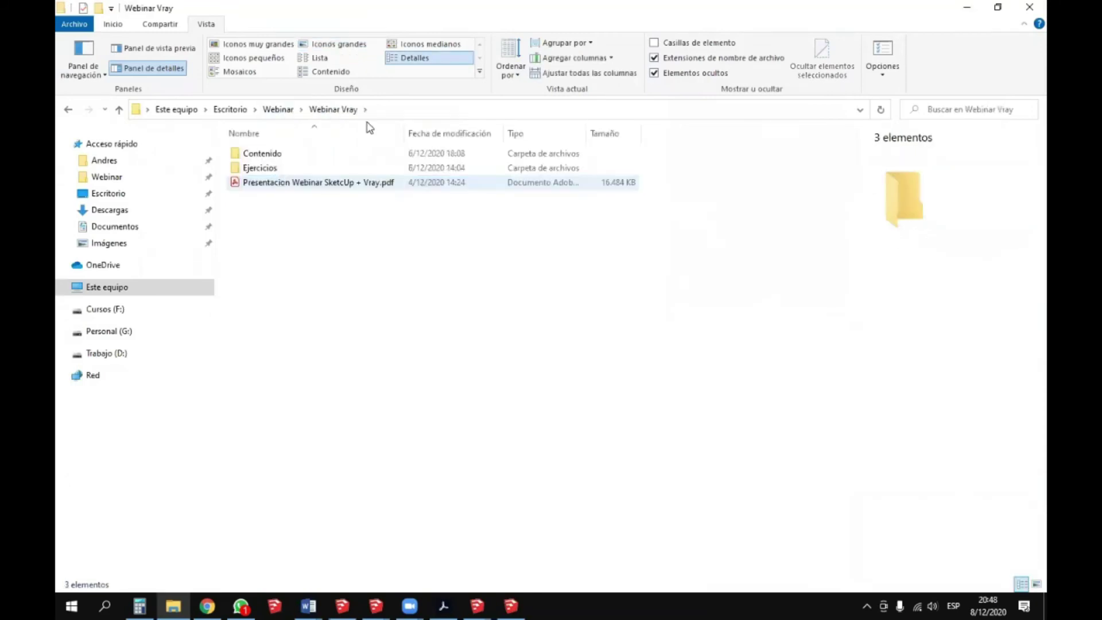
{"action": "double_click", "coordinate": [266, 168]}
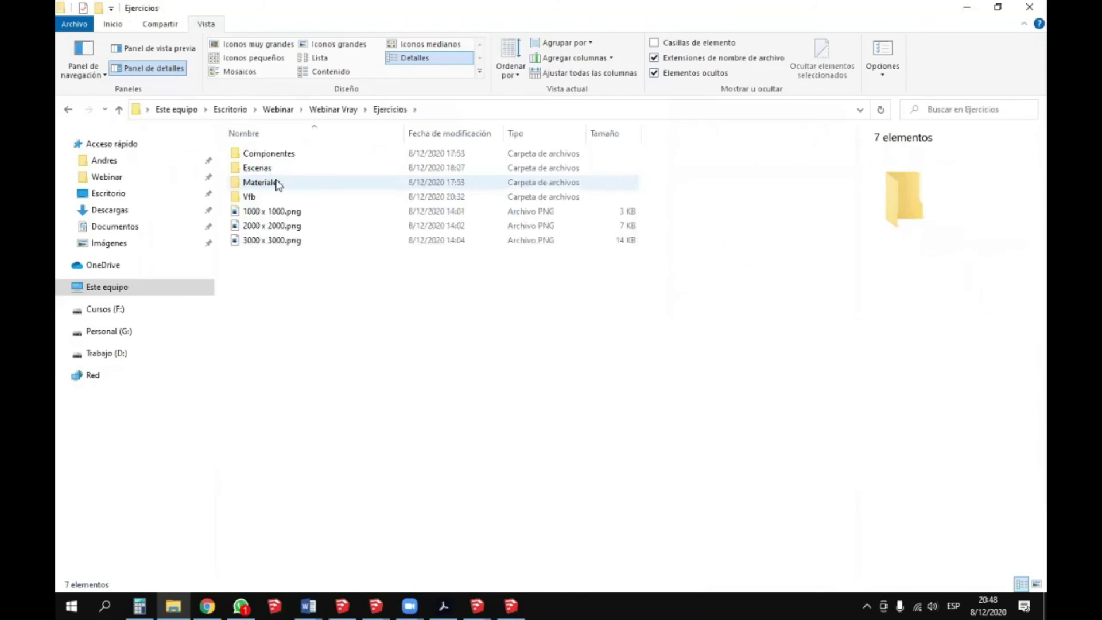
{"action": "left_click", "coordinate": [288, 214]}
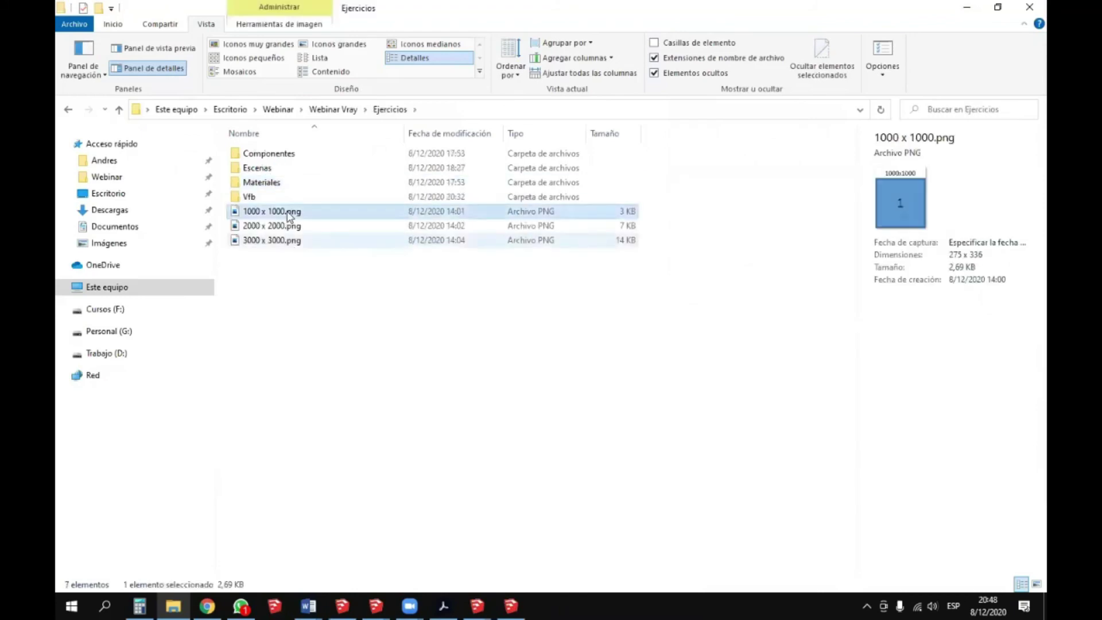
{"action": "key", "text": "shift+Down"}
{"action": "key", "text": "shift+Down"}
{"action": "key", "text": "shift+F10"}
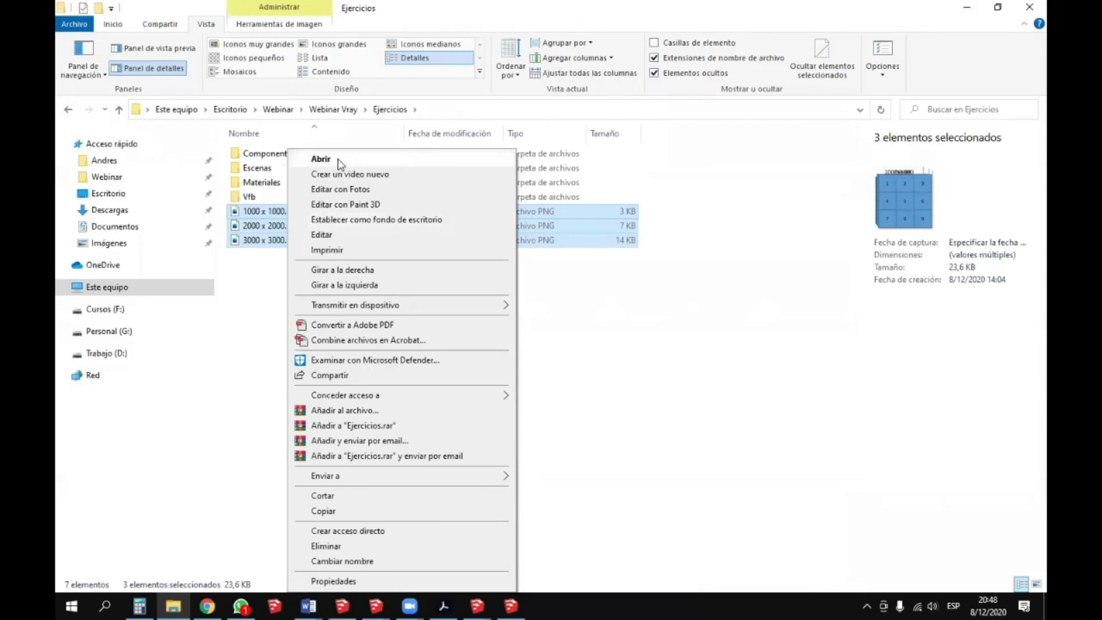
{"action": "left_click", "coordinate": [967, 13]}
{"action": "left_click", "coordinate": [967, 14]}
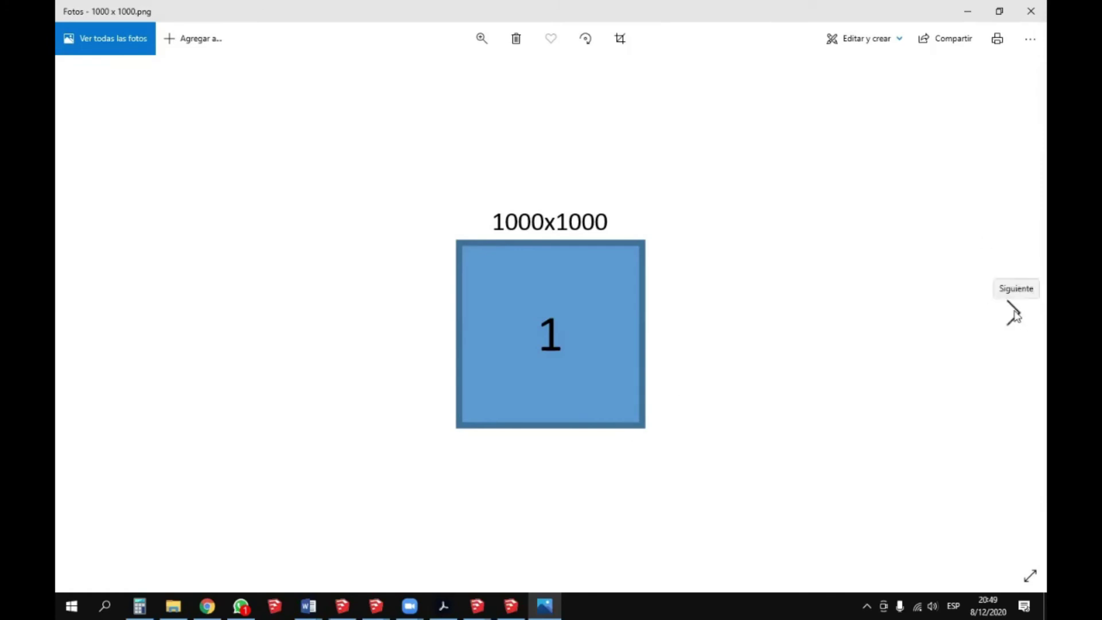
- View the 2000x2000 and 3000x3000 diagrams, then minimize Photos and File Explorer to return to SketchUp
{"action": "left_click", "coordinate": [1013, 313]}
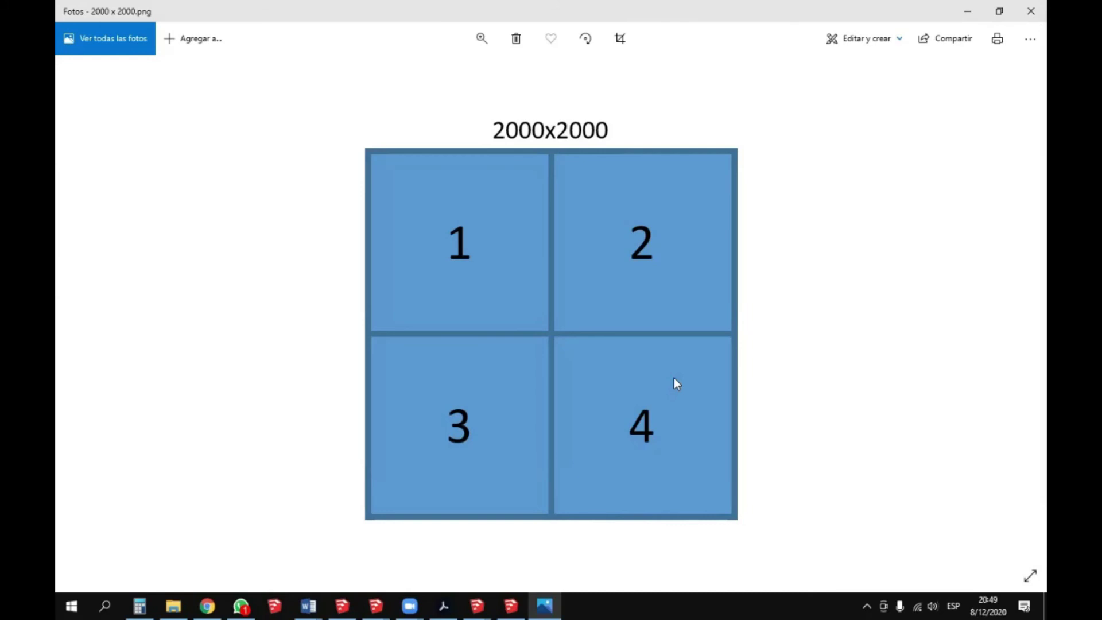
{"action": "left_click", "coordinate": [1011, 322]}
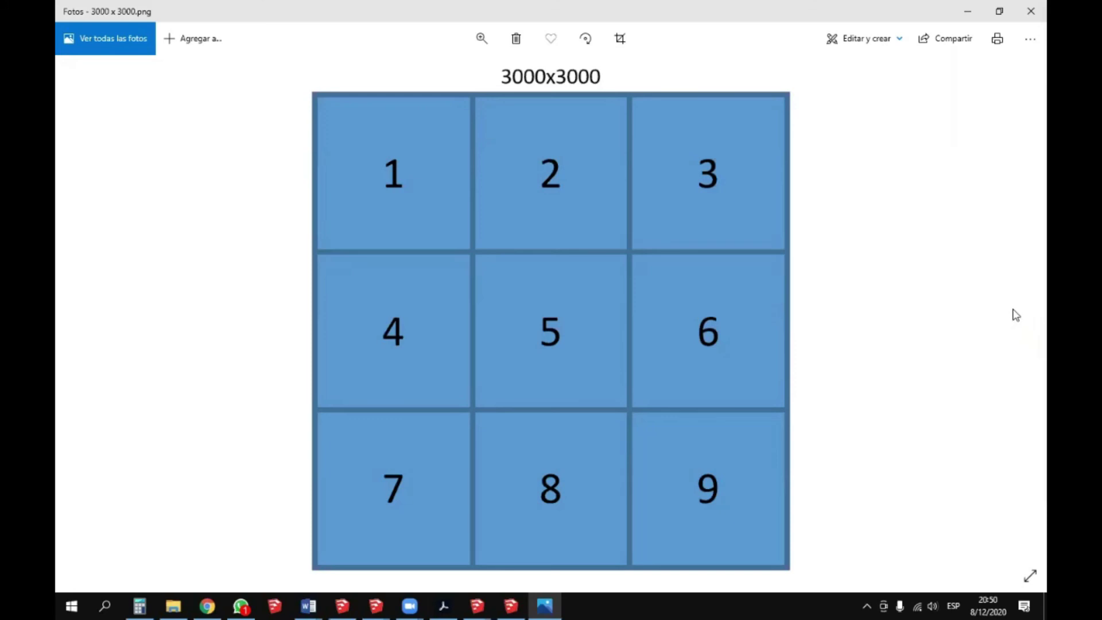
{"action": "left_click", "coordinate": [967, 12]}
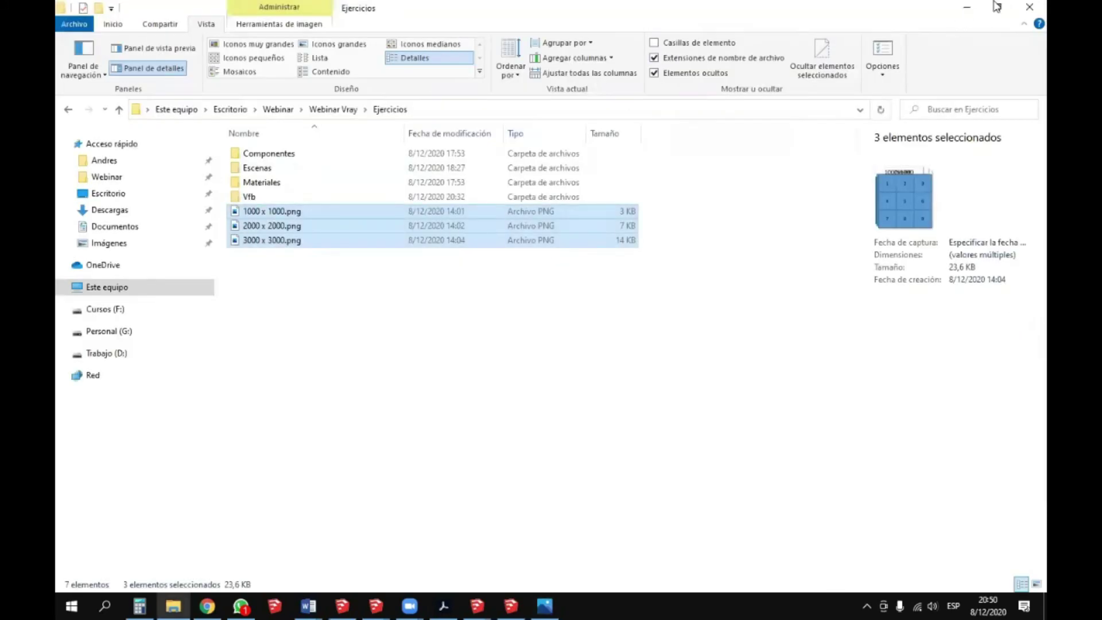
{"action": "left_click", "coordinate": [967, 7]}
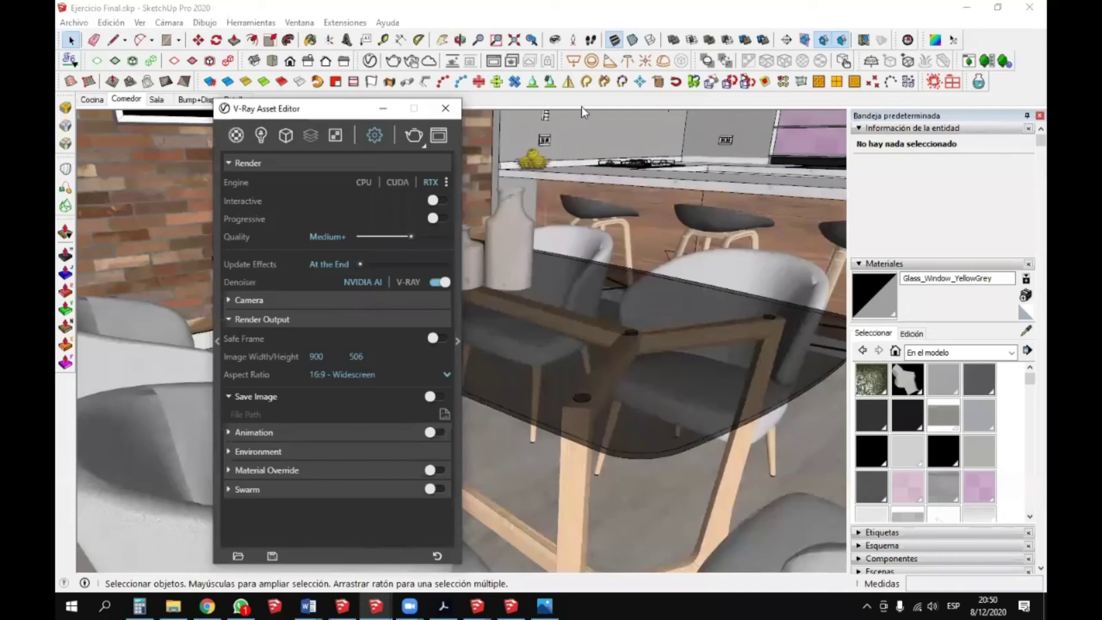
- Open the V-Ray frame buffer, load the oldest kitchen render from the history, and enable A/B comparison
{"action": "left_click", "coordinate": [491, 61]}
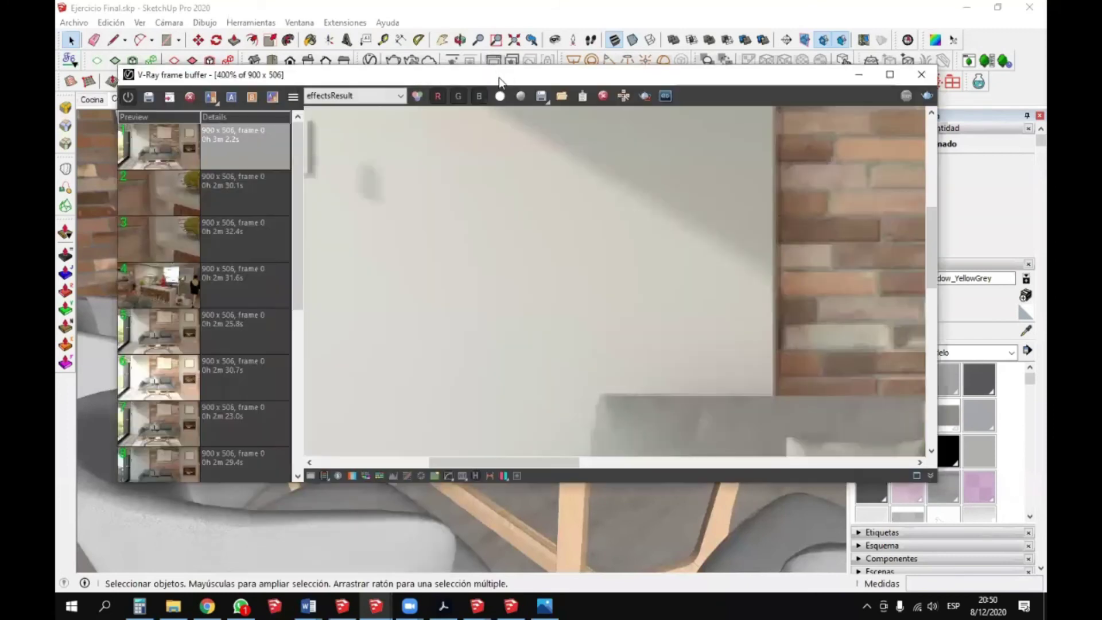
{"action": "left_click_drag", "start_coordinate": [316, 224], "coordinate": [315, 381]}
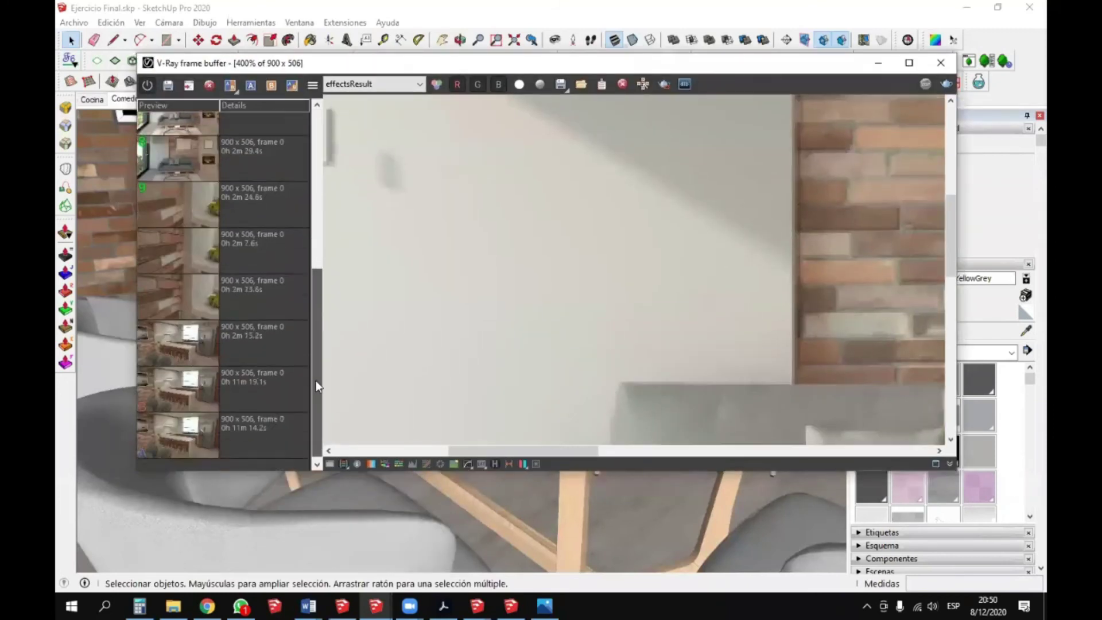
{"action": "double_click", "coordinate": [439, 339]}
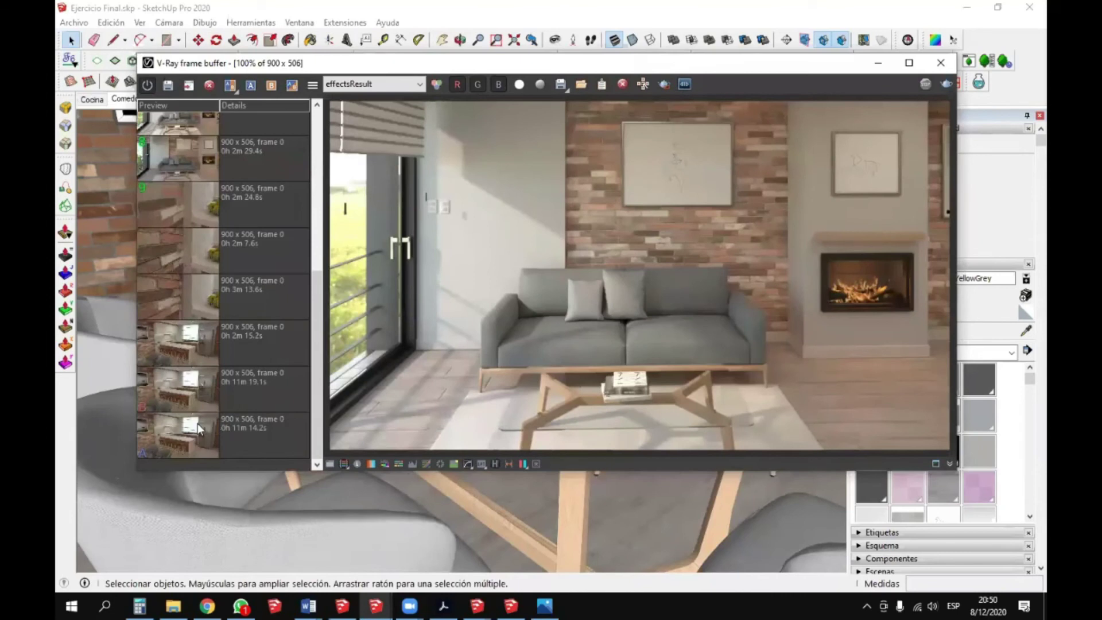
{"action": "double_click", "coordinate": [216, 422]}
{"action": "left_click", "coordinate": [229, 86]}
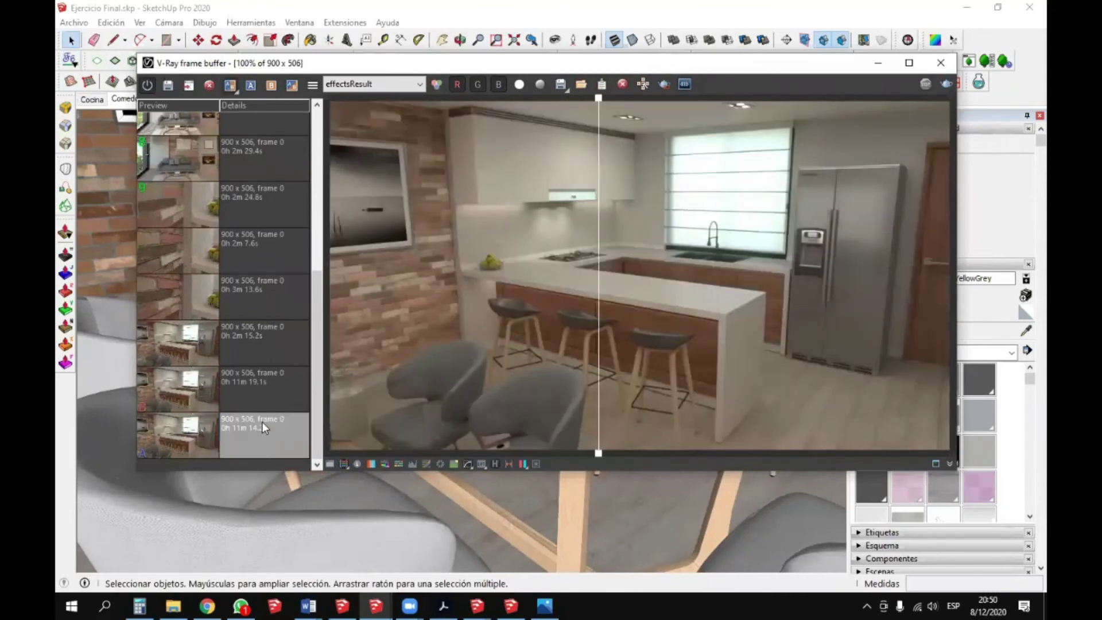
- Set the 11m 19.1s kitchen render as image A and the 2m 15.2s one as image B, and compare them with the divider
{"action": "left_click", "coordinate": [188, 392]}
{"action": "left_click", "coordinate": [246, 85]}
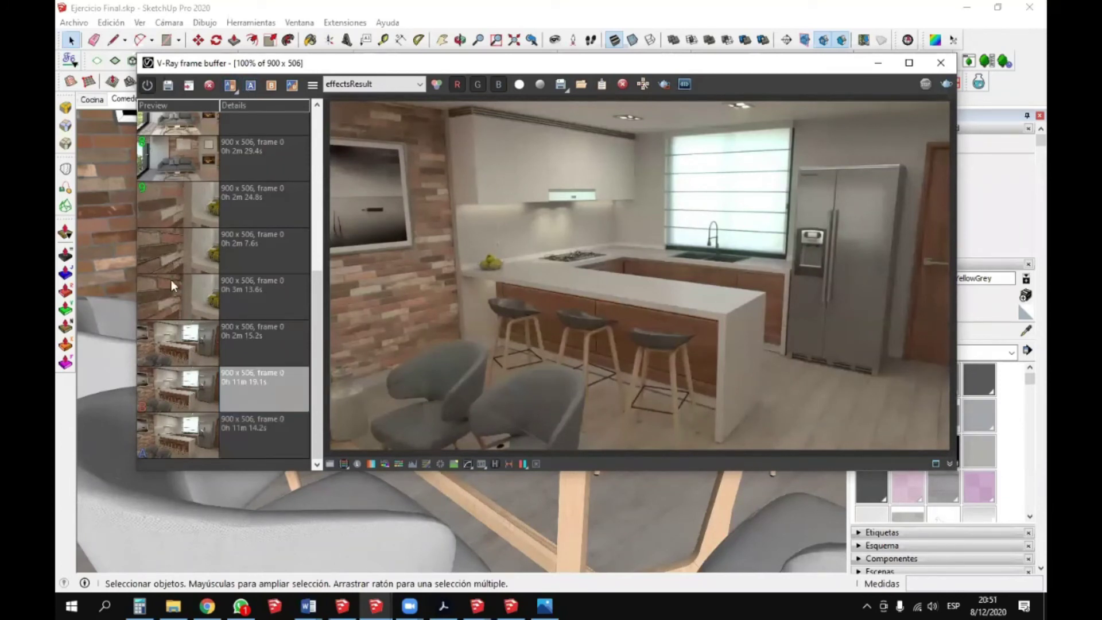
{"action": "left_click", "coordinate": [175, 337]}
{"action": "left_click", "coordinate": [268, 85]}
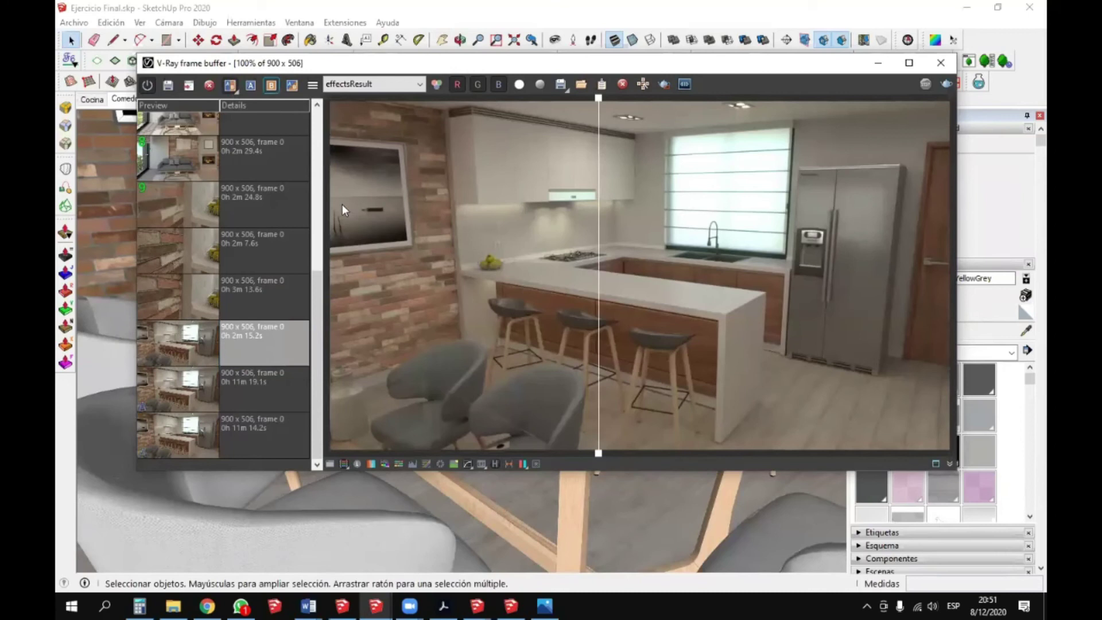
{"action": "left_click_drag", "start_coordinate": [597, 101], "coordinate": [407, 150]}
{"action": "left_click_drag", "start_coordinate": [562, 153], "coordinate": [620, 258]}
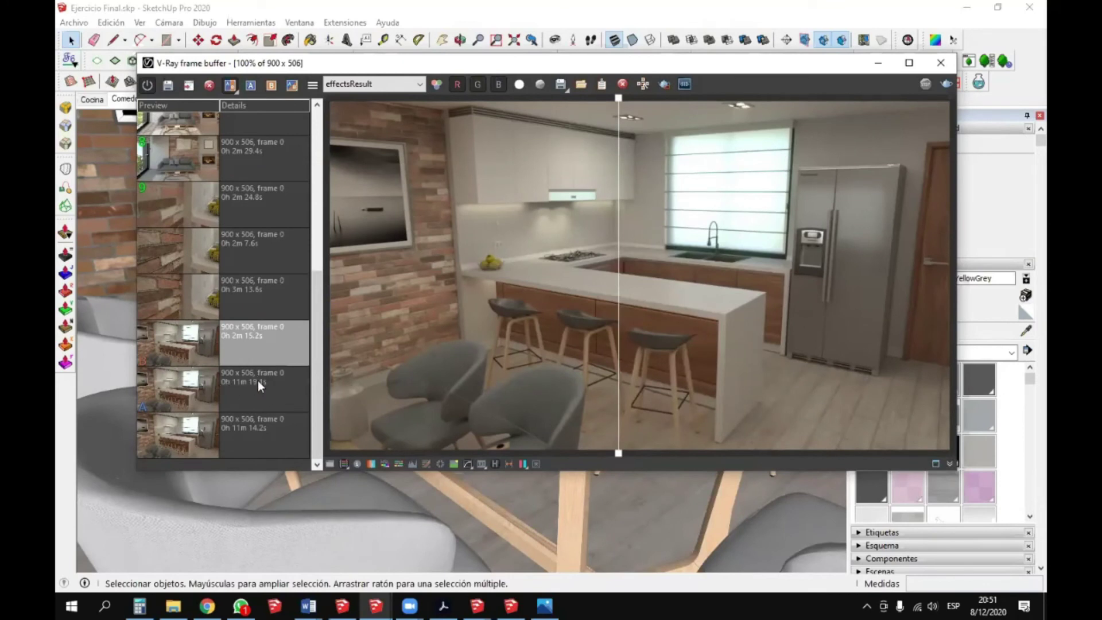
- Place the V-Ray render settings beside the frame buffer and switch the render engine to CUDA
{"action": "left_click", "coordinate": [170, 394]}
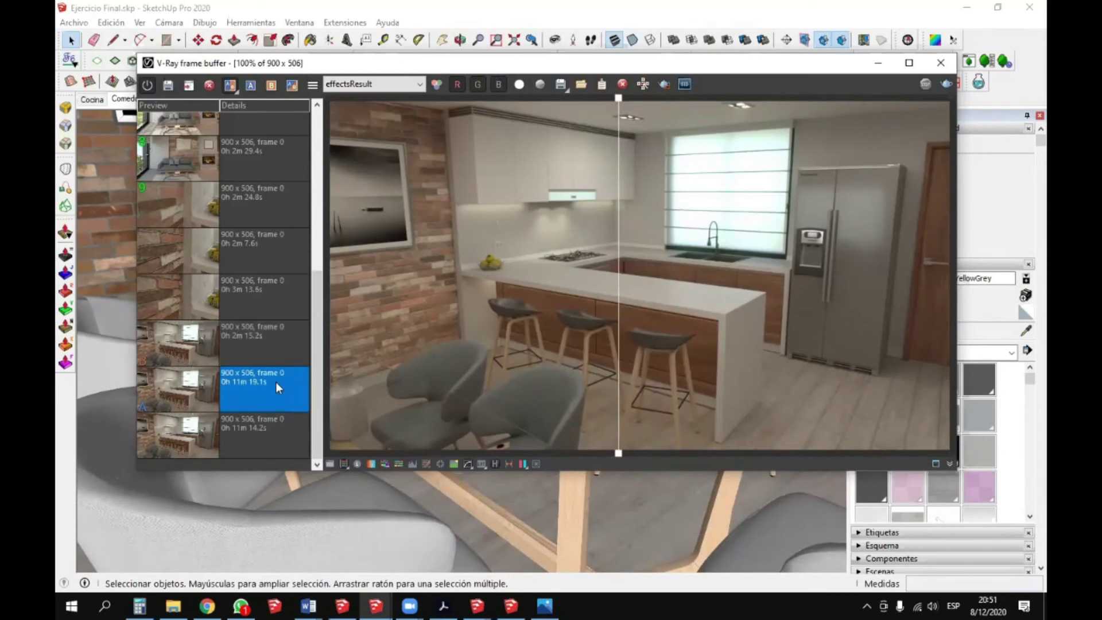
{"action": "left_click_drag", "start_coordinate": [491, 61], "coordinate": [845, 58]}
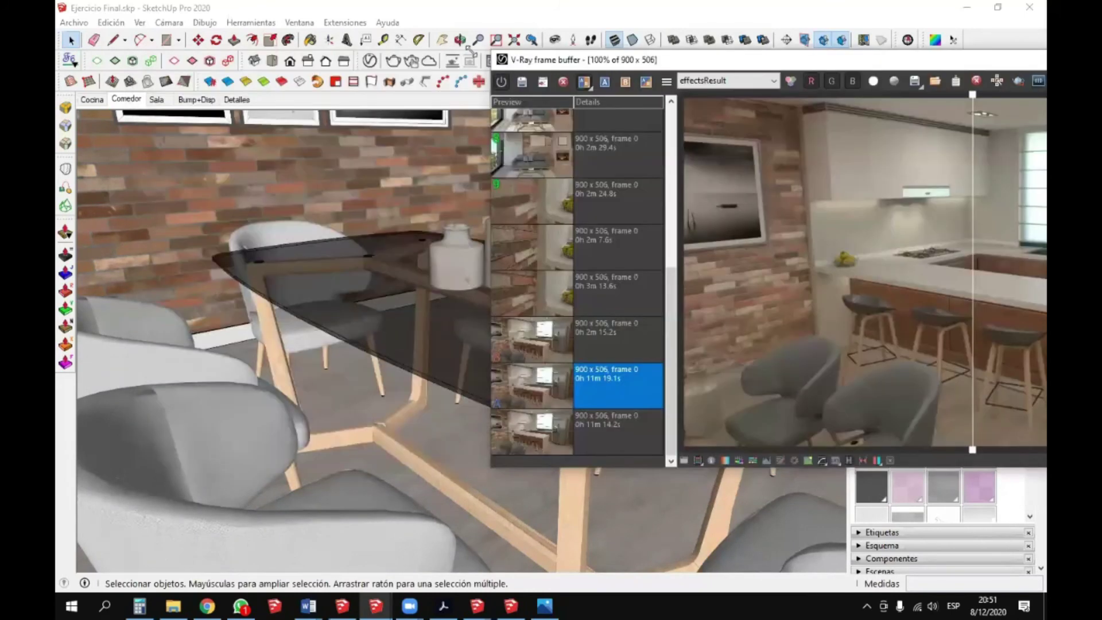
{"action": "left_click", "coordinate": [369, 61]}
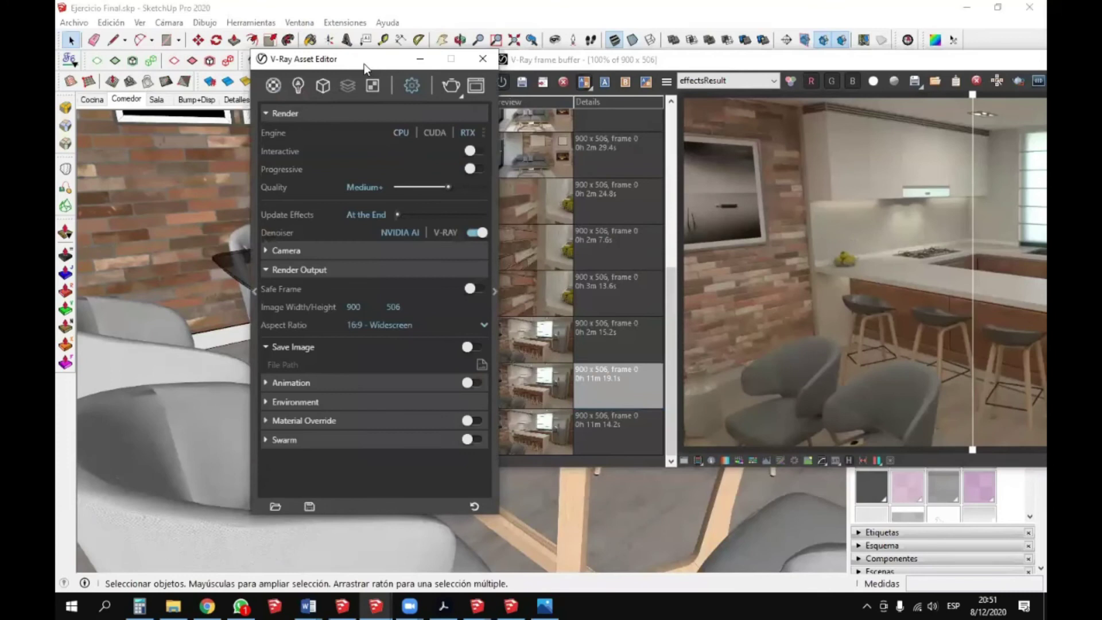
{"action": "left_click_drag", "start_coordinate": [365, 67], "coordinate": [355, 67]}
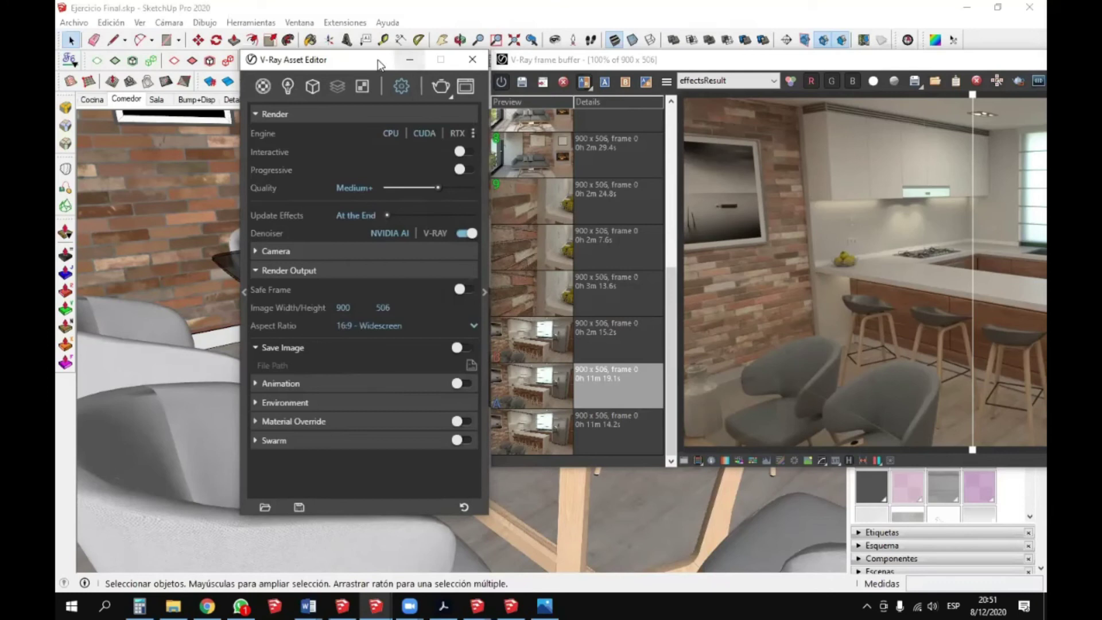
{"action": "left_click_drag", "start_coordinate": [366, 62], "coordinate": [236, 62]}
{"action": "left_click_drag", "start_coordinate": [570, 59], "coordinate": [445, 66]}
- Compare the 2m 15.2s kitchen render against the other image again with the divider and bring the frame buffer fully into view
{"action": "left_click", "coordinate": [454, 345]}
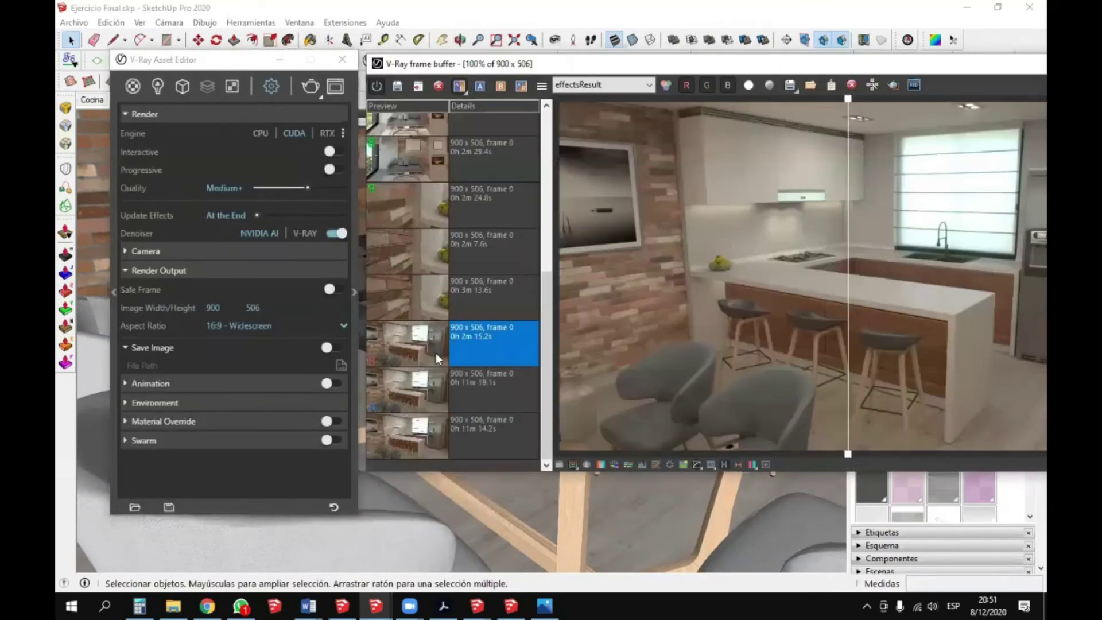
{"action": "left_click_drag", "start_coordinate": [850, 105], "coordinate": [700, 167]}
{"action": "left_click_drag", "start_coordinate": [767, 165], "coordinate": [787, 160]}
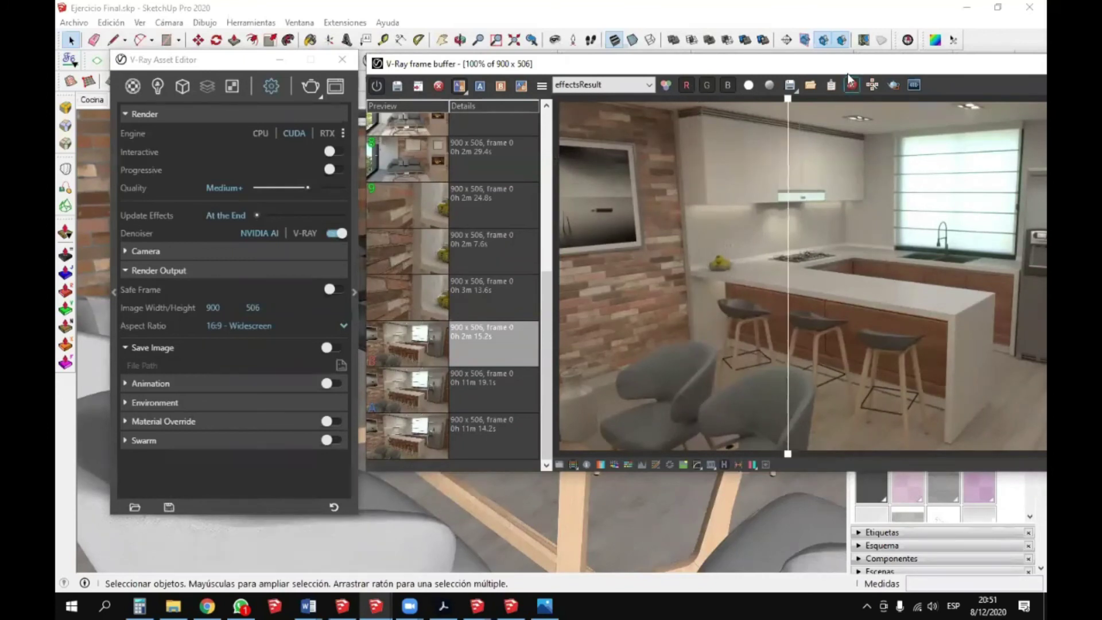
{"action": "double_click", "coordinate": [841, 69]}
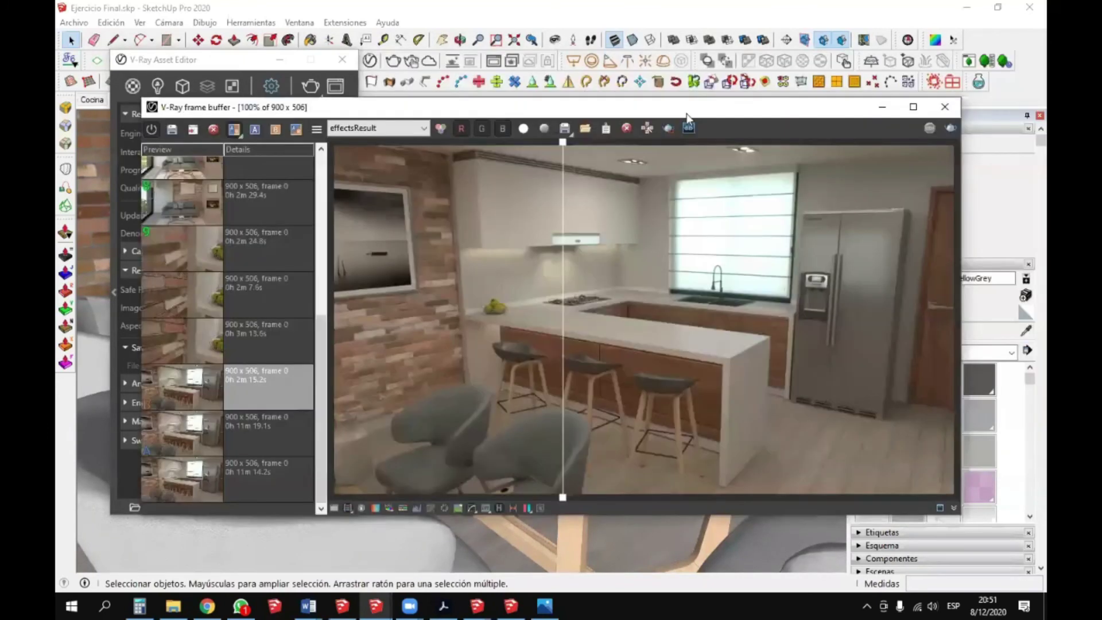
- Close the V-Ray frame buffer and the V-Ray Asset Editor to clear the dining room model view
{"action": "left_click", "coordinate": [935, 108]}
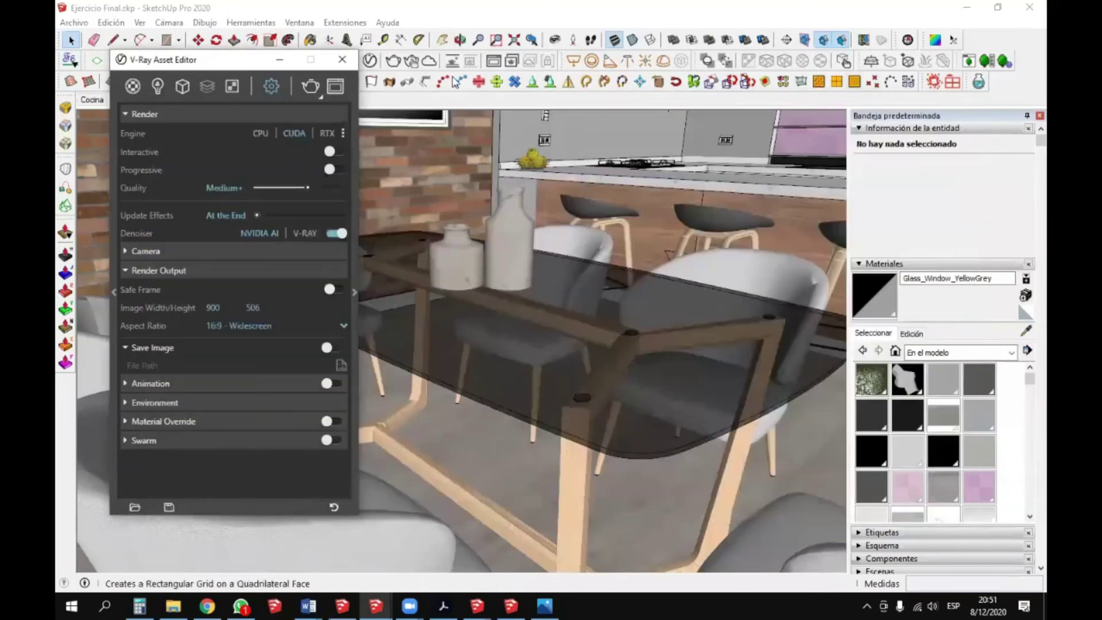
{"action": "left_click_drag", "start_coordinate": [215, 68], "coordinate": [537, 55]}
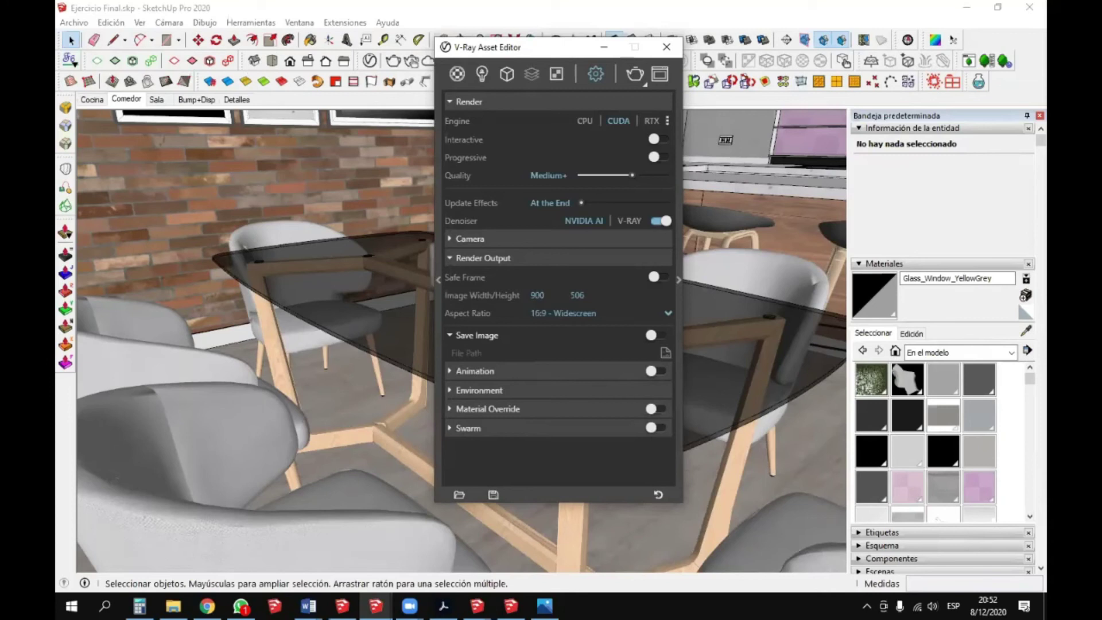
{"action": "left_click", "coordinate": [666, 47]}
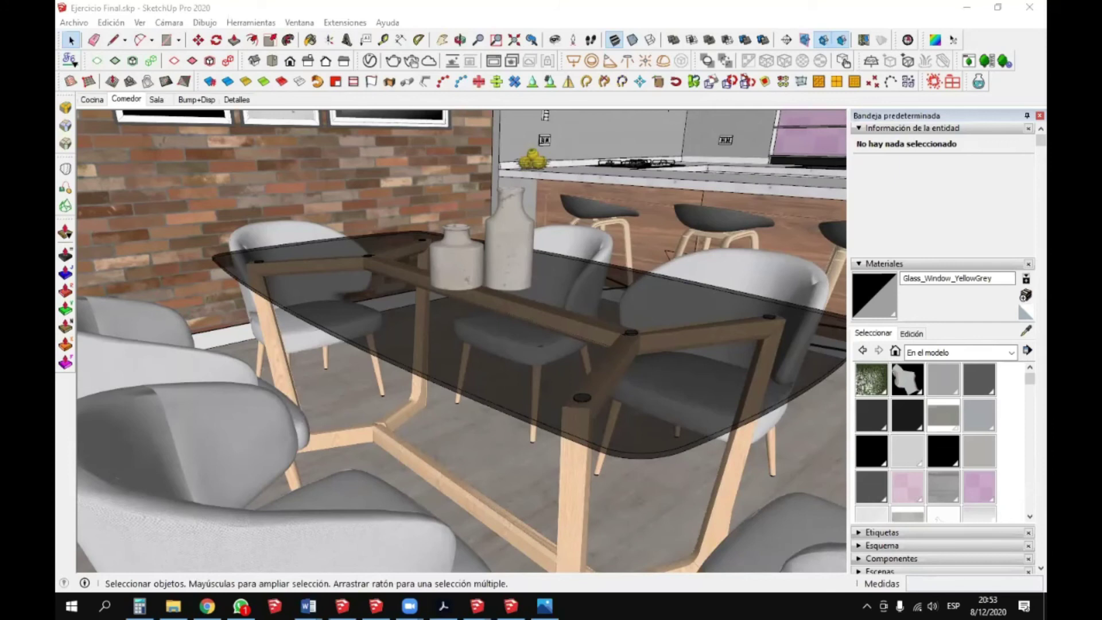
- Switch to File Explorer and open the Refrencias folder inside Sketchup, Componentes, Personas on the Trabajo (D:) drive
{"action": "key", "text": "alt+Tab"}
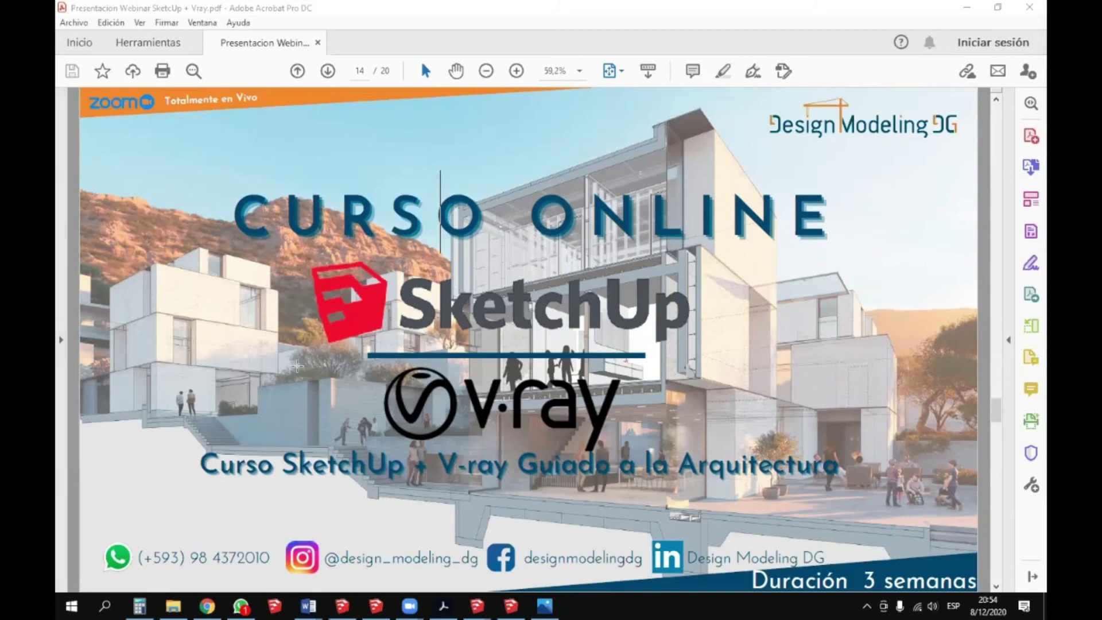
{"action": "left_click", "coordinate": [172, 606]}
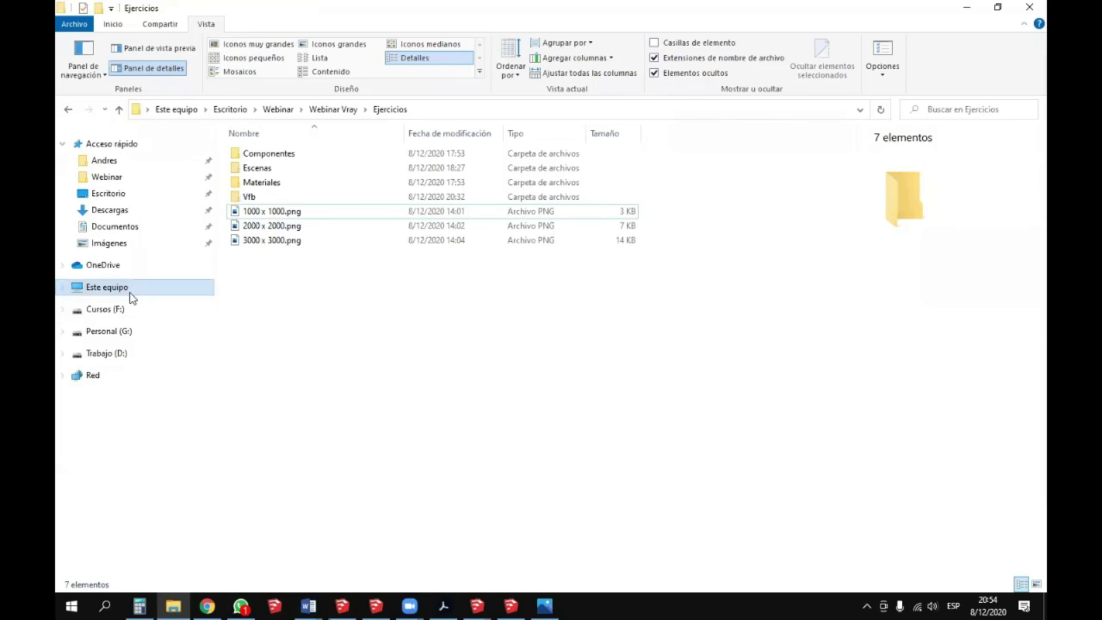
{"action": "left_click", "coordinate": [107, 352]}
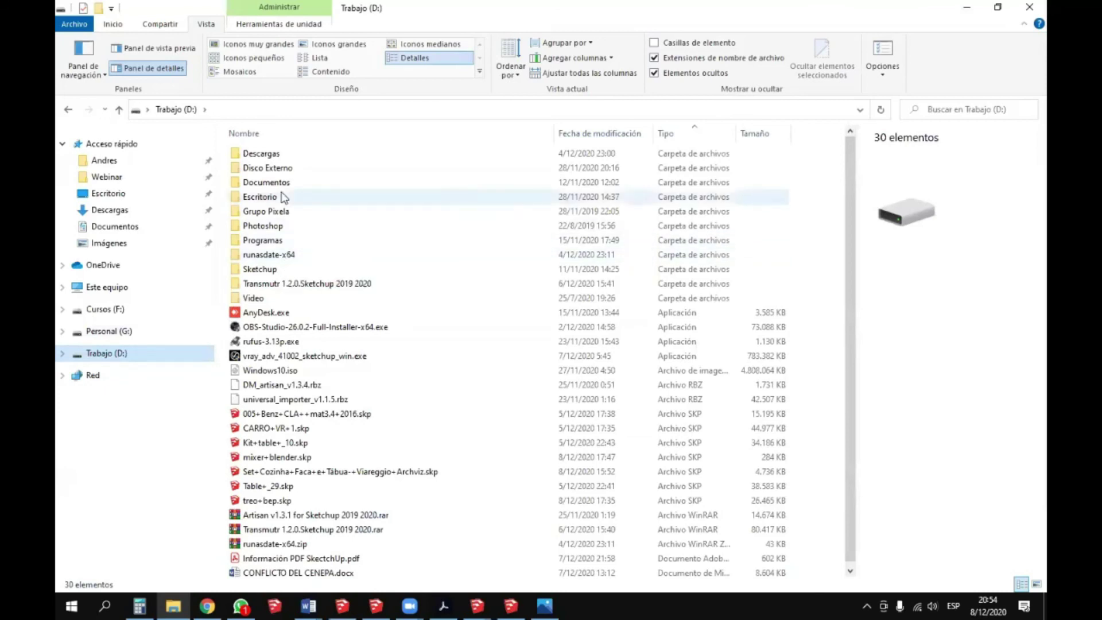
{"action": "double_click", "coordinate": [277, 270]}
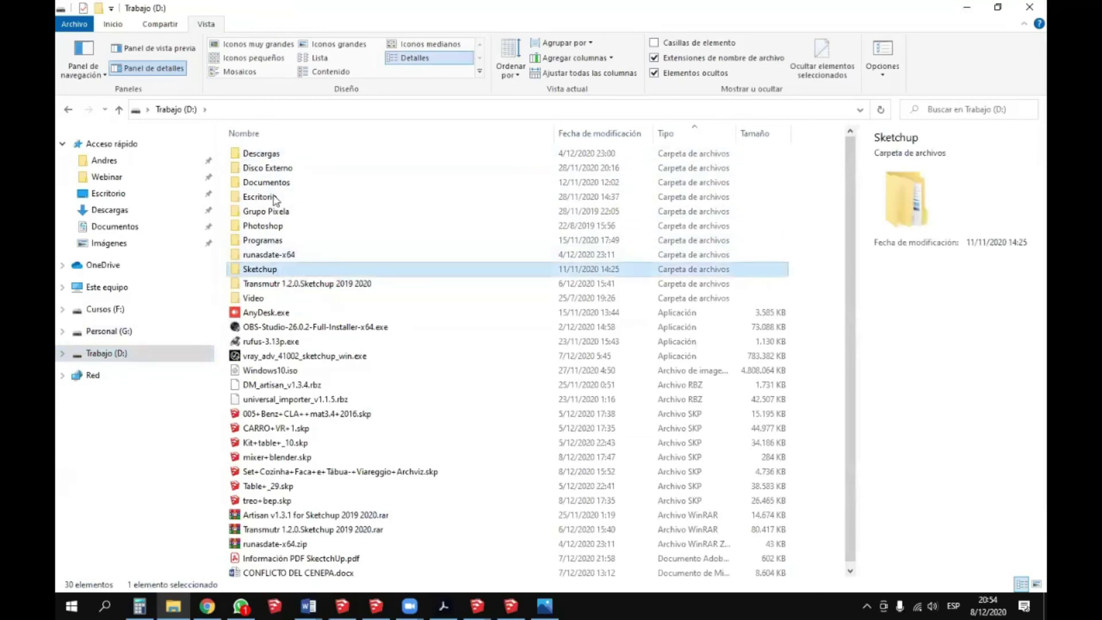
{"action": "double_click", "coordinate": [271, 153]}
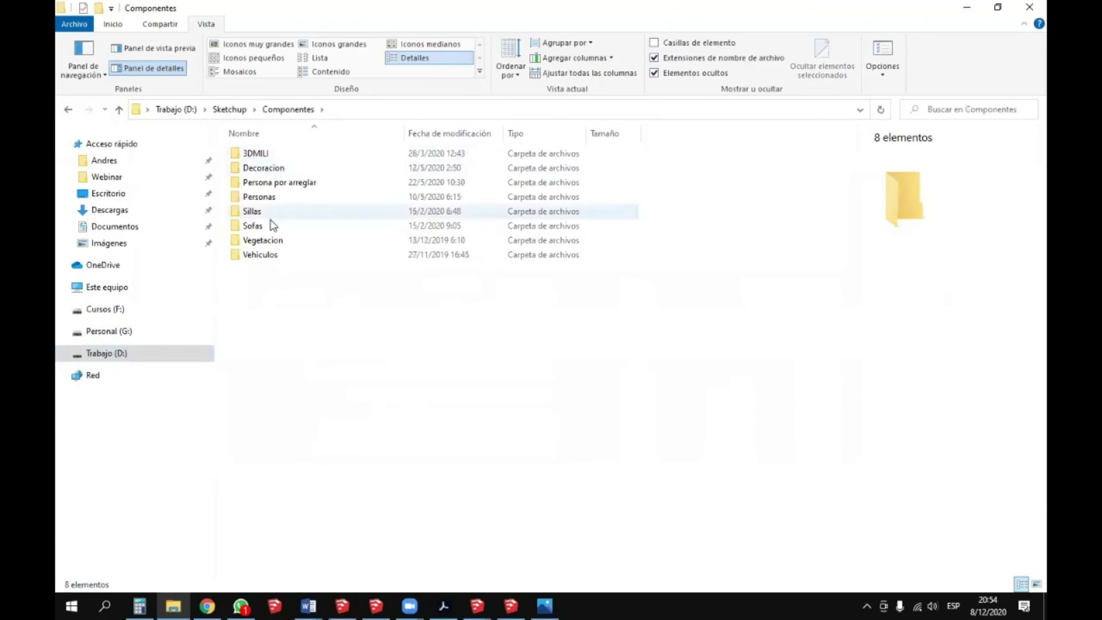
{"action": "left_click", "coordinate": [260, 198]}
{"action": "double_click", "coordinate": [260, 196]}
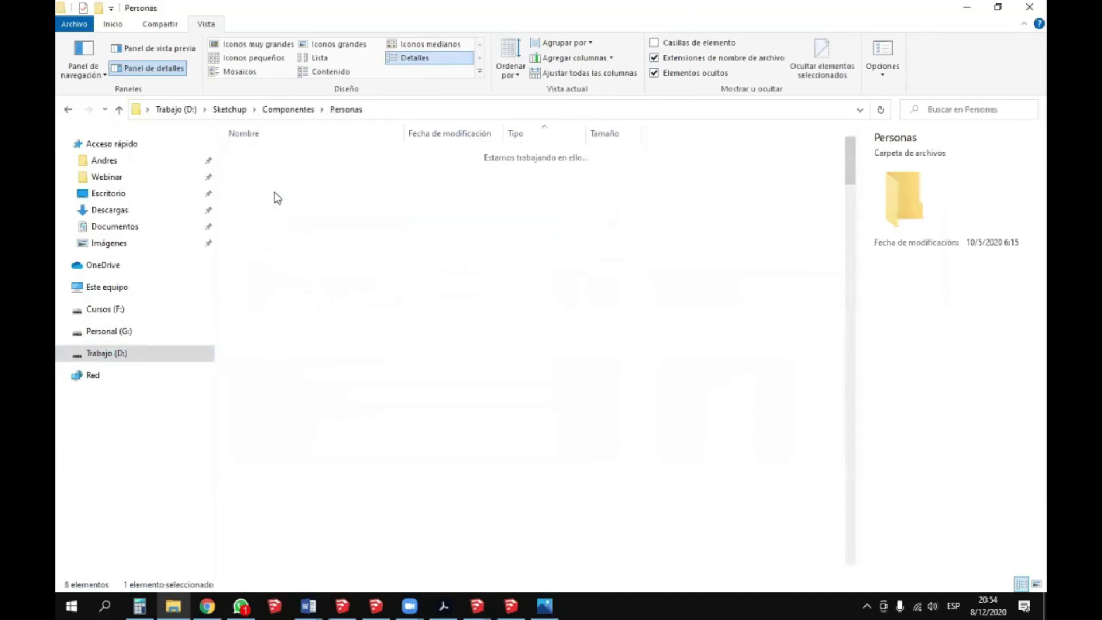
{"action": "left_click", "coordinate": [262, 168]}
{"action": "double_click", "coordinate": [262, 167]}
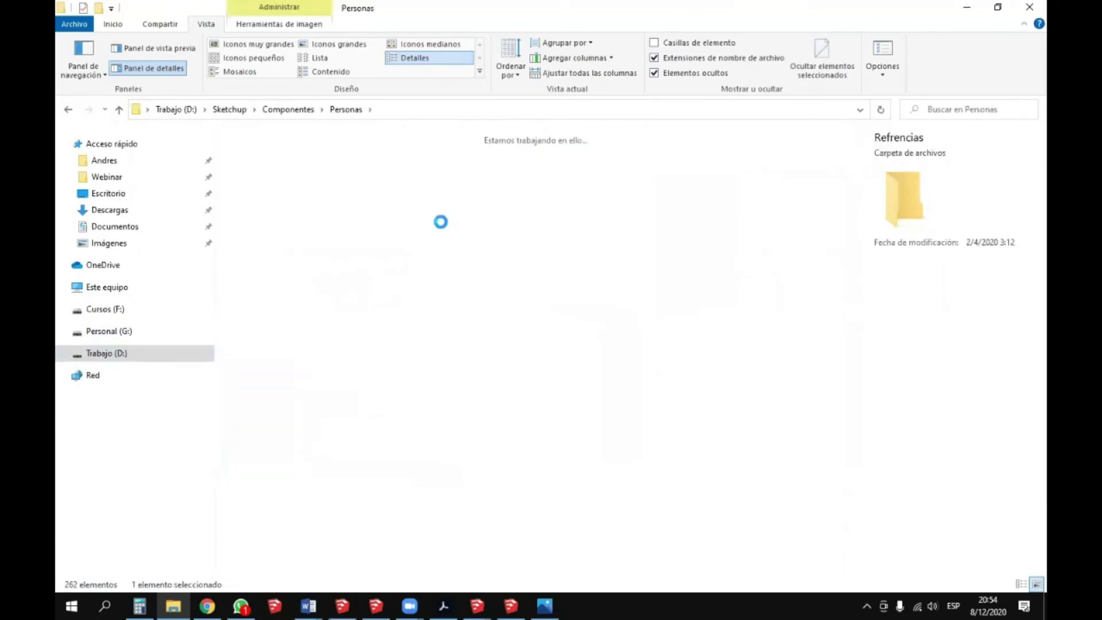
- Display the Refrencias people images as extra large icons, browse through them, and minimize the File Explorer window
{"action": "left_click", "coordinate": [425, 45]}
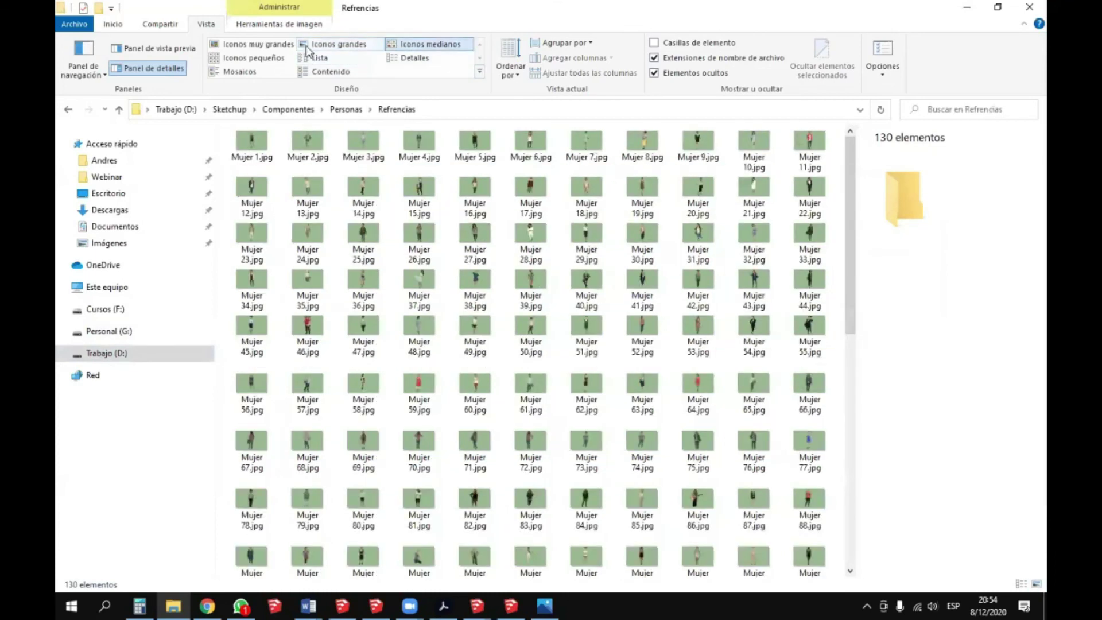
{"action": "left_click", "coordinate": [258, 44]}
{"action": "left_click_drag", "start_coordinate": [847, 171], "coordinate": [847, 436]}
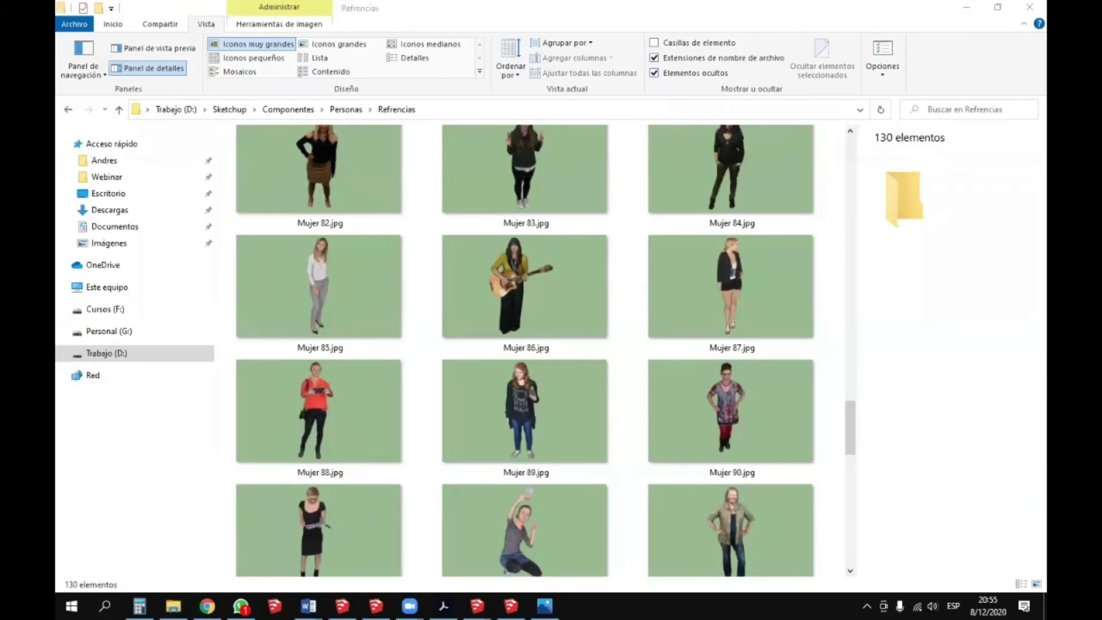
{"action": "left_click", "coordinate": [850, 523]}
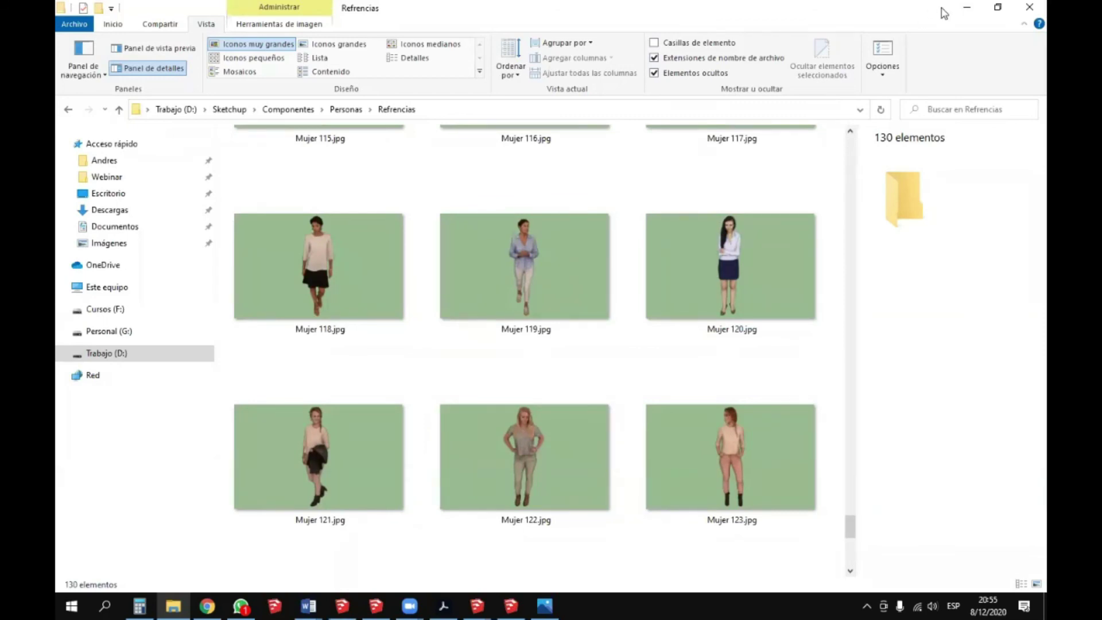
{"action": "left_click", "coordinate": [965, 7]}
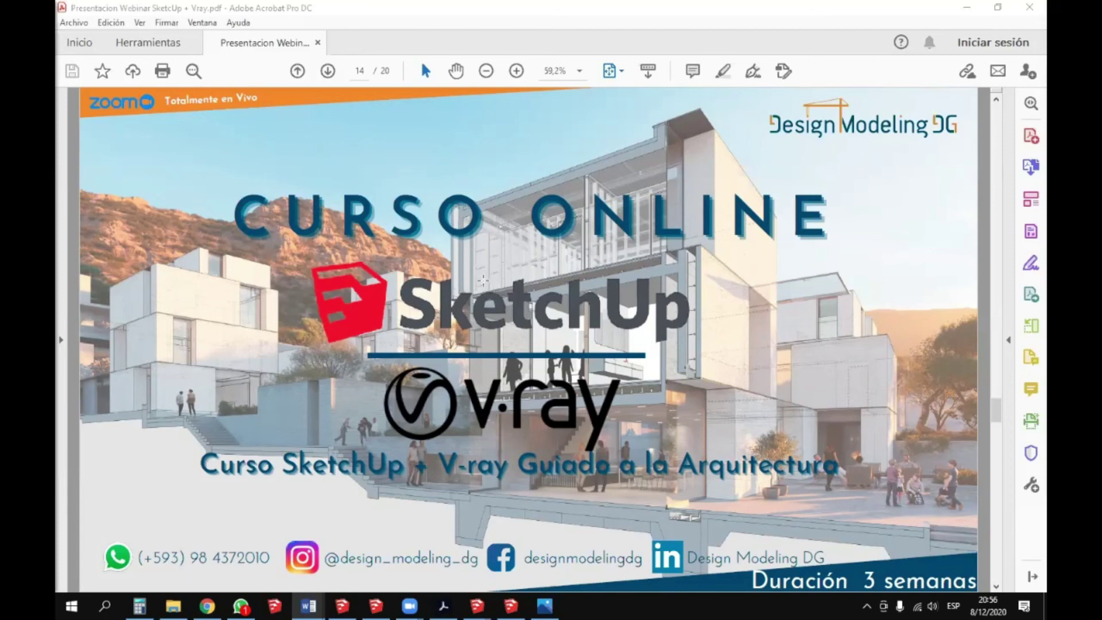
- Return to the webinar presentation PDF in Adobe Acrobat and page forward to the closing slide on page 20
{"action": "left_click", "coordinate": [355, 42]}
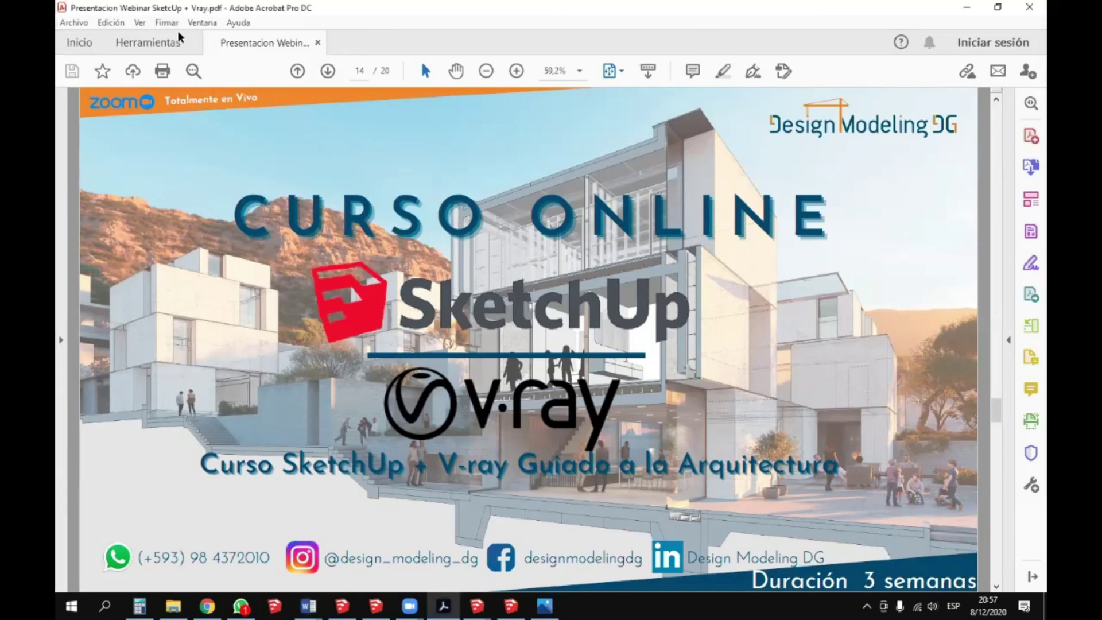
{"action": "left_click", "coordinate": [328, 71]}
{"action": "left_click", "coordinate": [327, 71]}
{"action": "left_click", "coordinate": [327, 71]}
{"action": "left_click", "coordinate": [327, 72]}
{"action": "left_click", "coordinate": [327, 71]}
{"action": "left_click", "coordinate": [328, 71]}
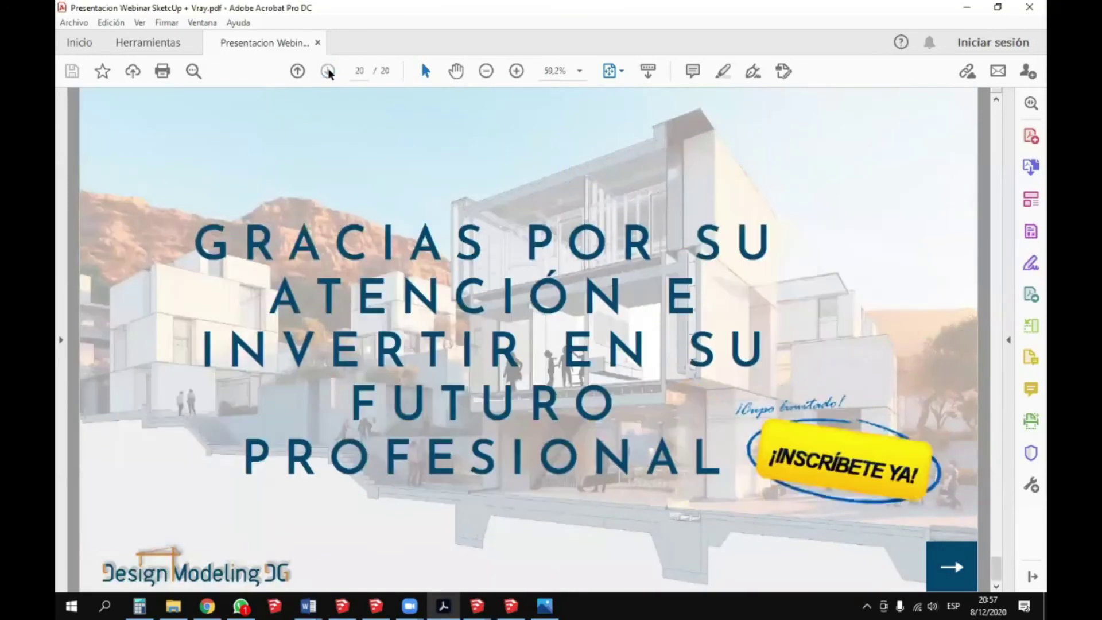
- Go back through the presentation to the online course cover on page 14 and advance to the methodology slide on page 16
{"action": "left_click", "coordinate": [297, 71]}
{"action": "left_click", "coordinate": [297, 71]}
{"action": "left_click", "coordinate": [298, 71]}
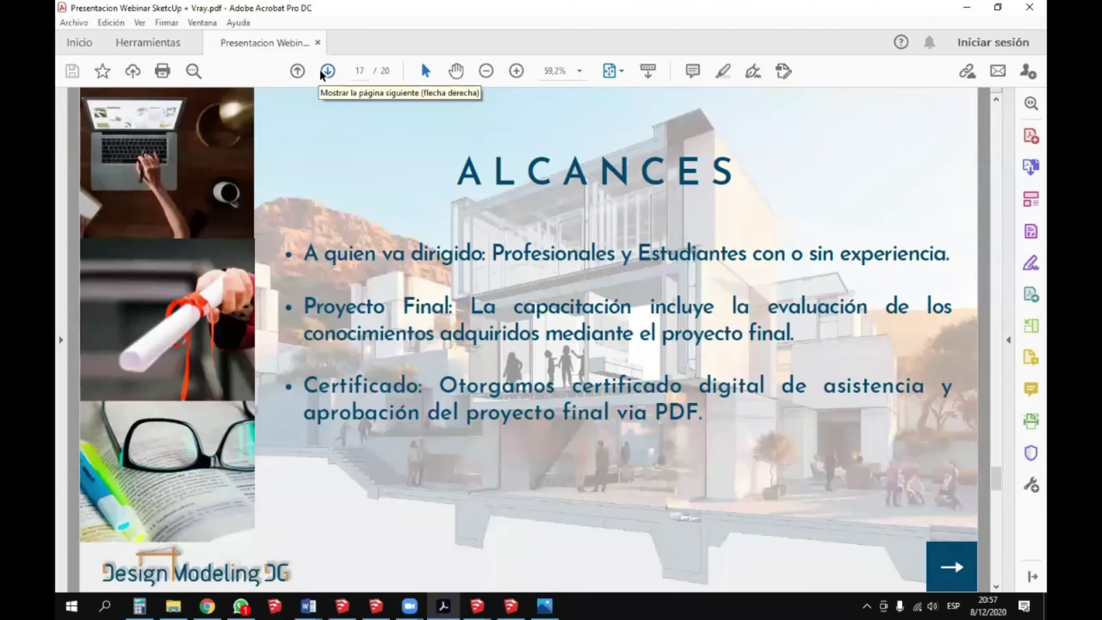
{"action": "key", "text": "Left"}
{"action": "key", "text": "Left"}
{"action": "key", "text": "Left"}
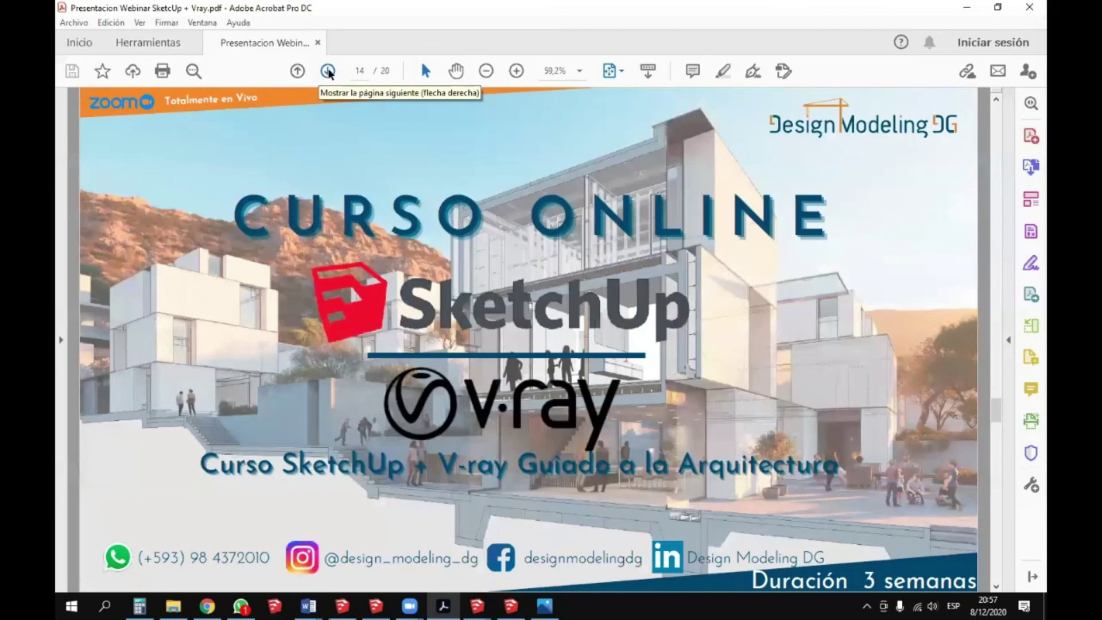
{"action": "left_click", "coordinate": [327, 71]}
{"action": "left_click", "coordinate": [328, 72]}
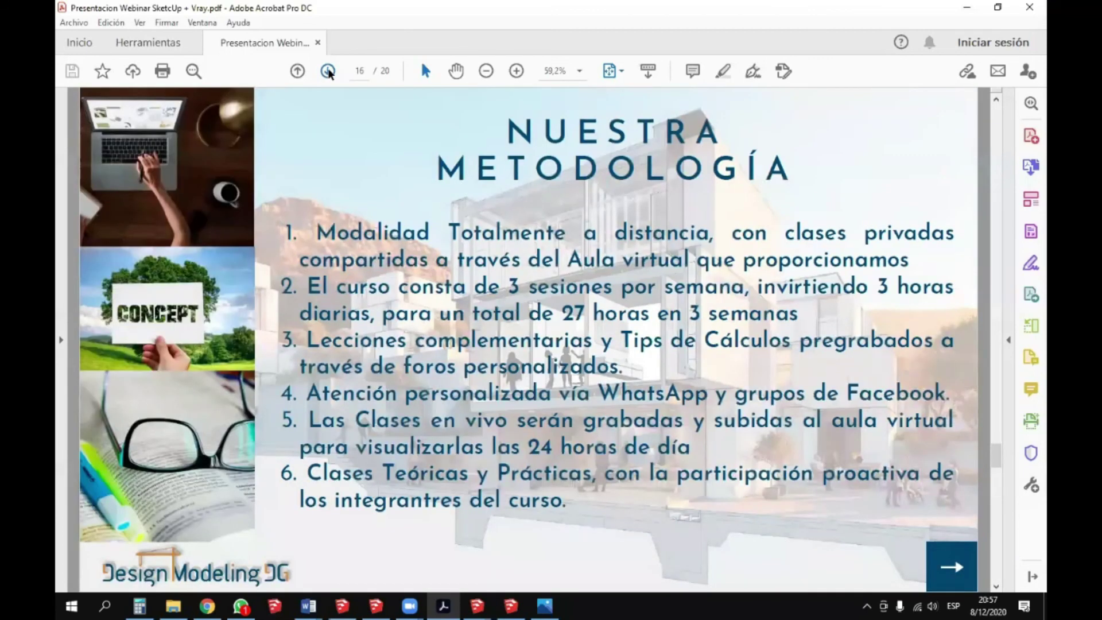